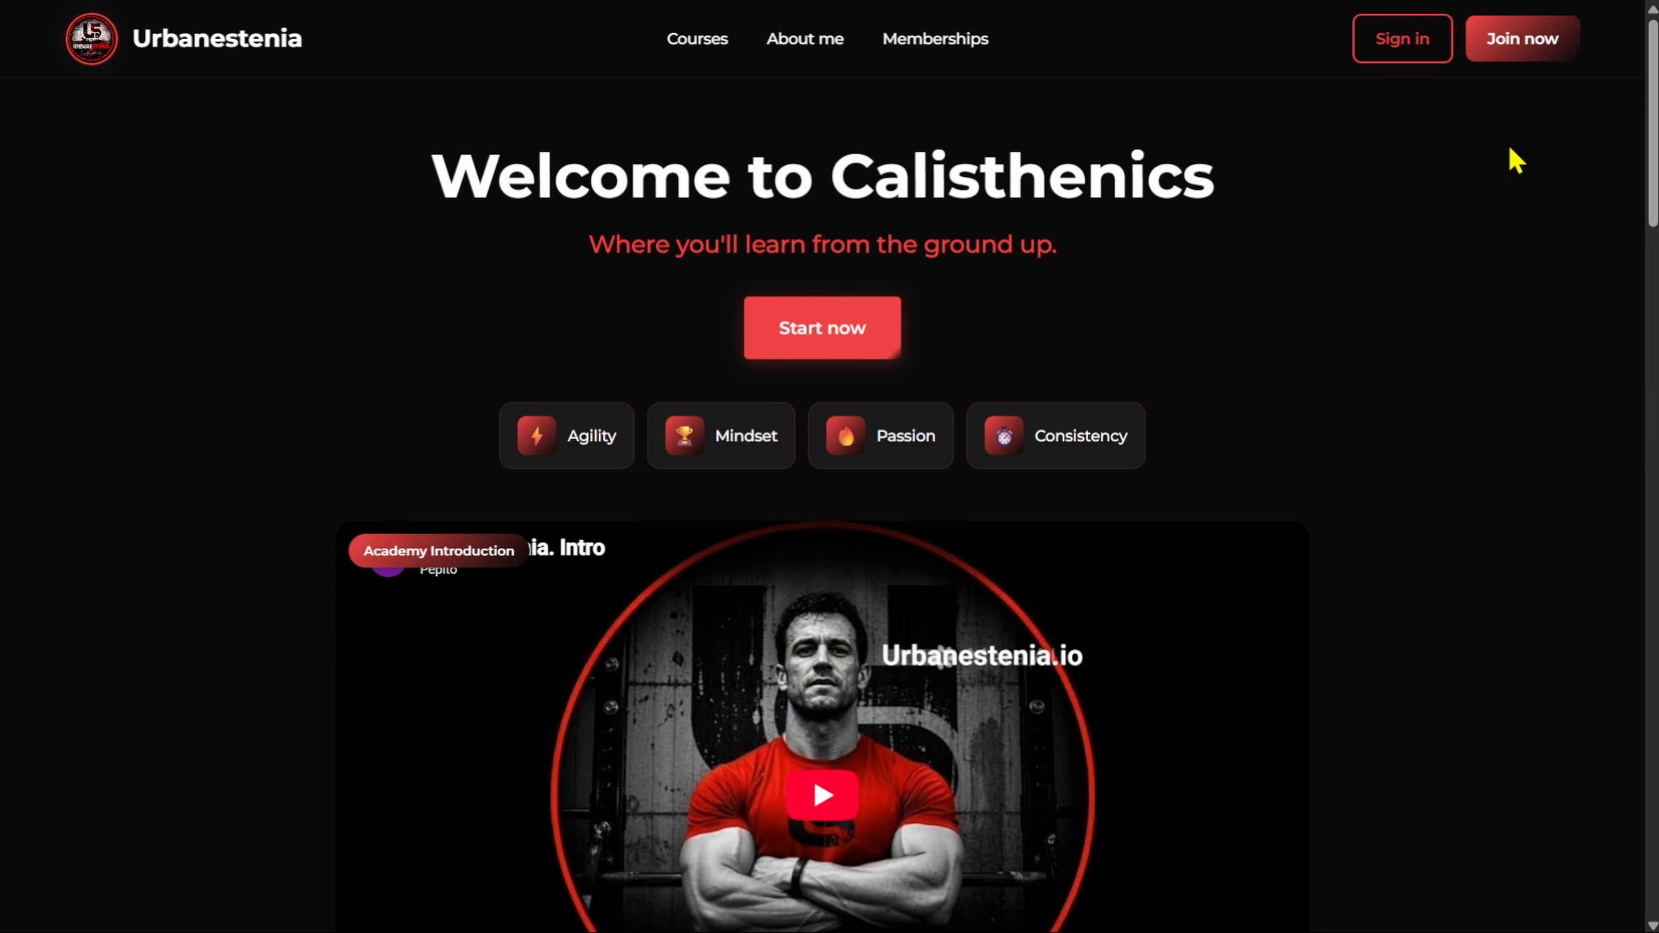
- Review the Urbanestenia academy preview, covering the introduction video, courses, About me, memberships and footer
{"action": "scroll", "coordinate": [1458, 257], "scroll_direction": "down", "scroll_amount": 5}
{"action": "scroll", "coordinate": [1458, 259], "scroll_direction": "down", "scroll_amount": 10}
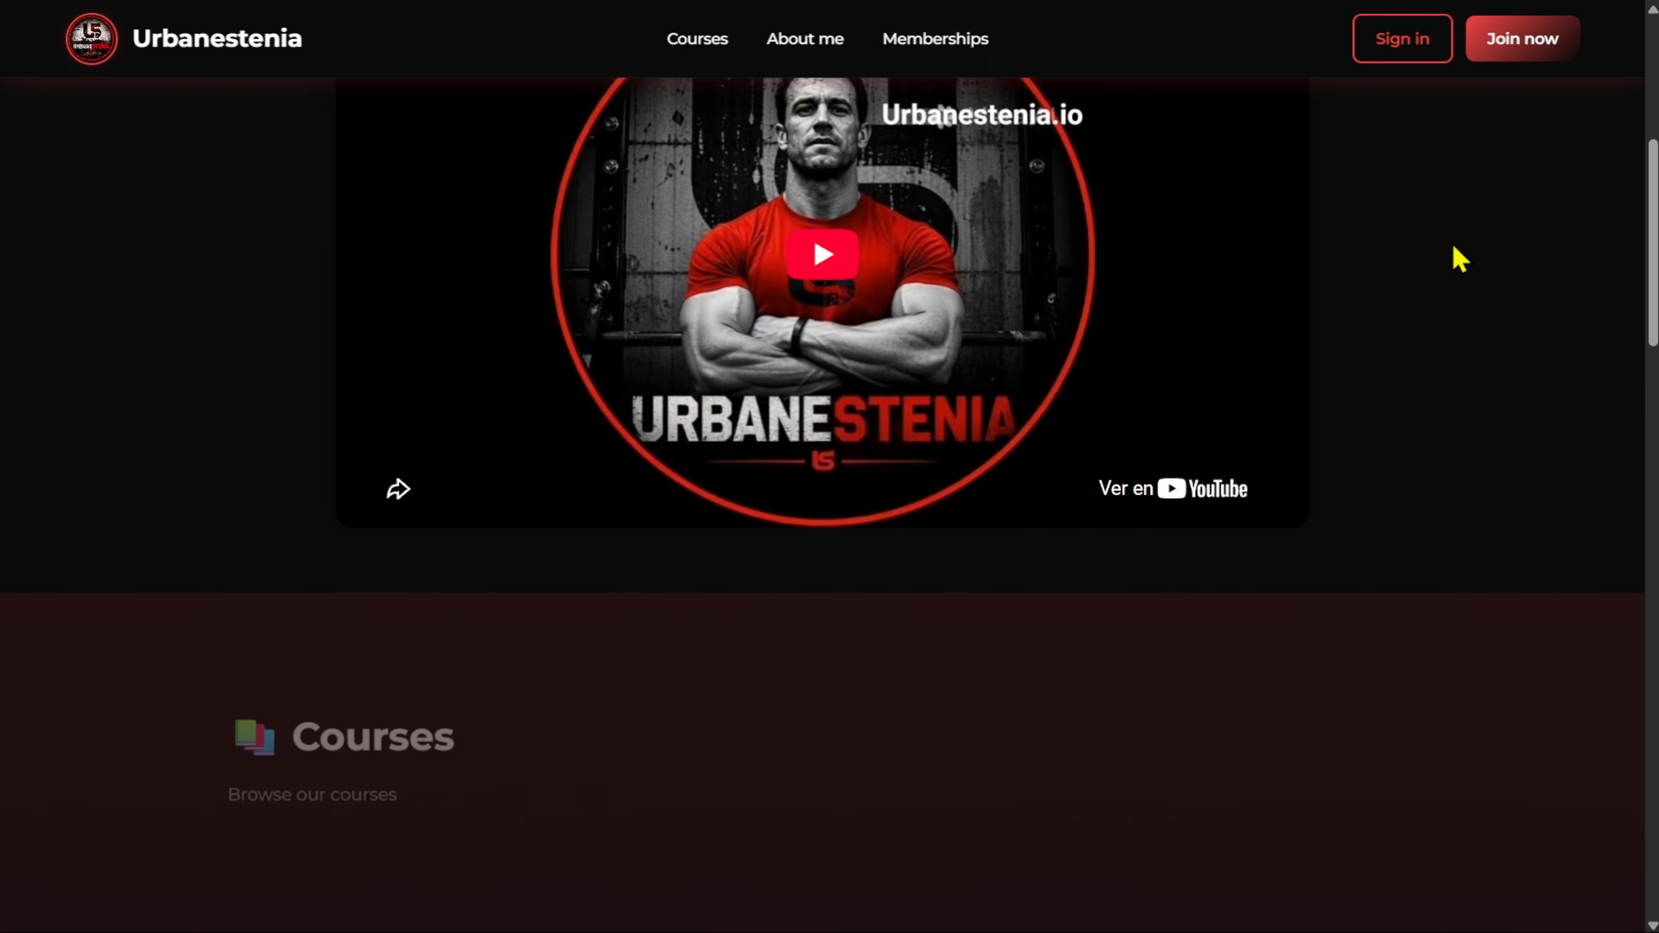
{"action": "scroll", "coordinate": [1458, 260], "scroll_direction": "down", "scroll_amount": 7}
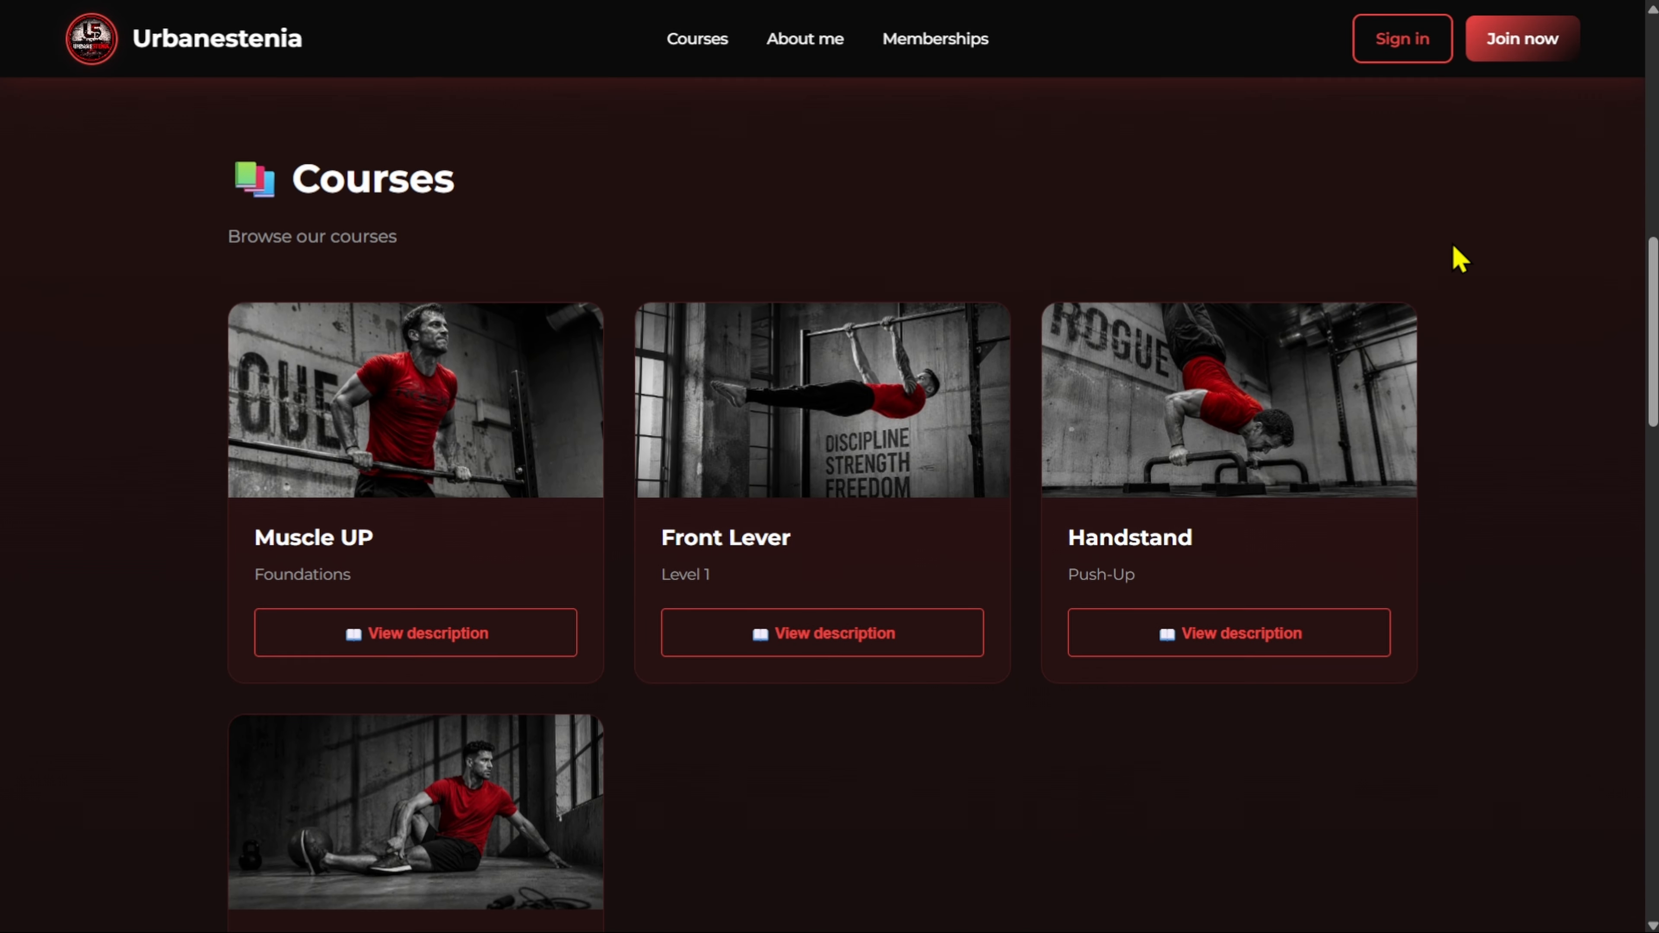
{"action": "scroll", "coordinate": [1458, 260], "scroll_direction": "down", "scroll_amount": 10}
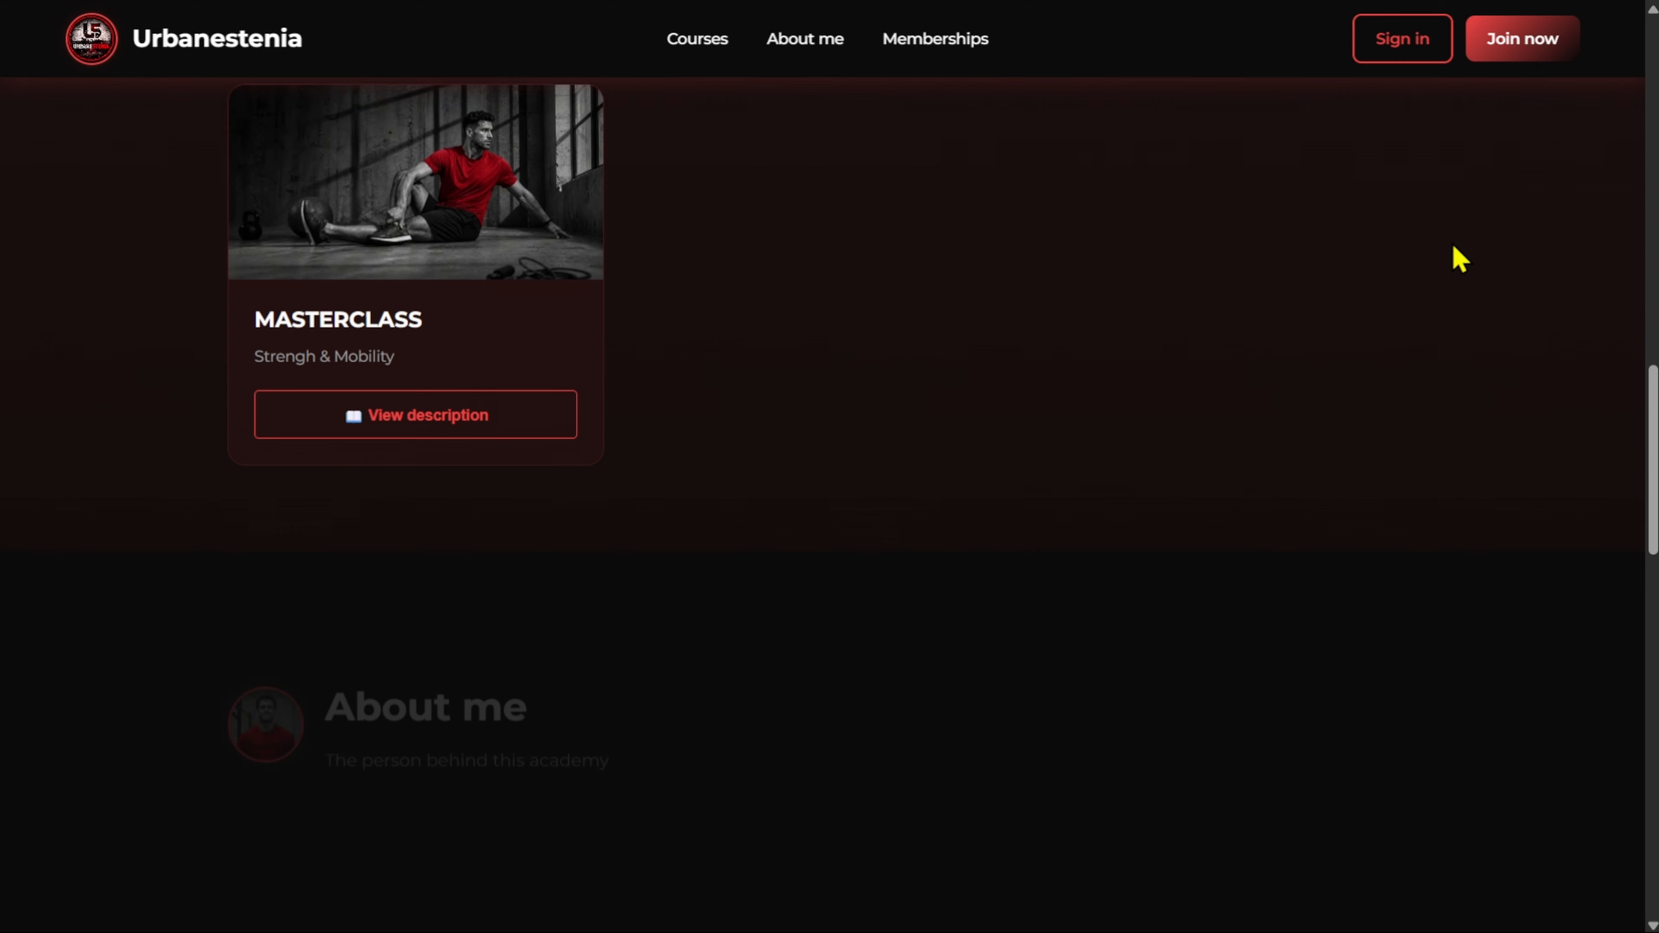
{"action": "scroll", "coordinate": [1457, 260], "scroll_direction": "down", "scroll_amount": 10}
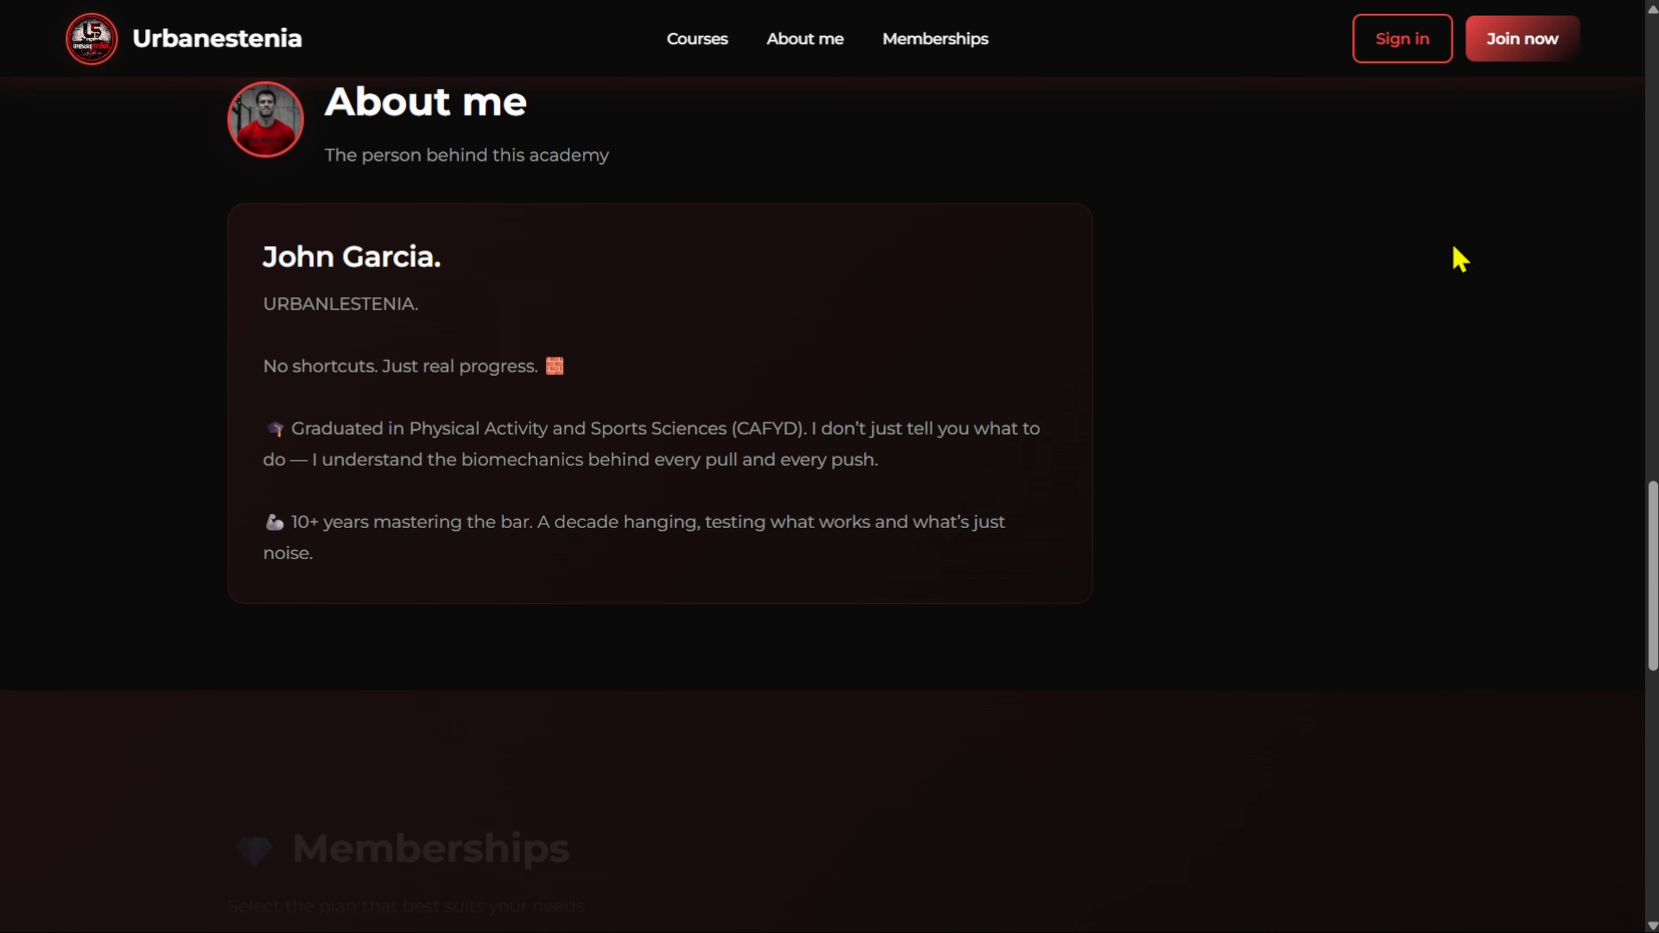
{"action": "scroll", "coordinate": [1458, 259], "scroll_direction": "down", "scroll_amount": 10}
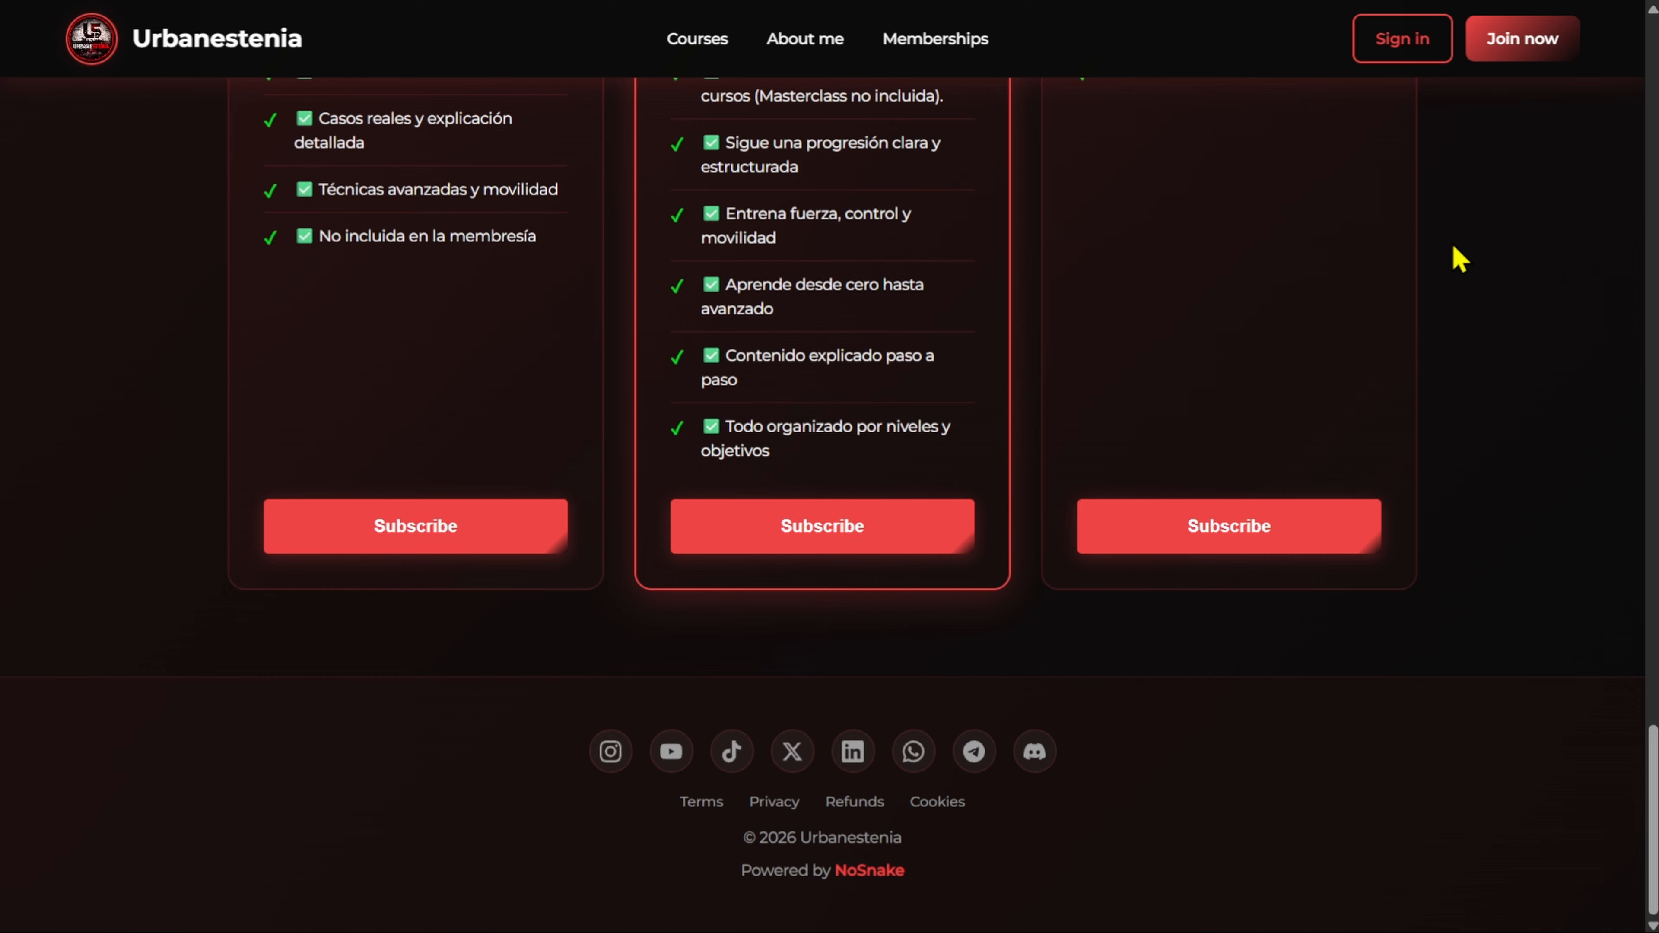
{"action": "scroll", "coordinate": [1459, 259], "scroll_direction": "up", "scroll_amount": 20}
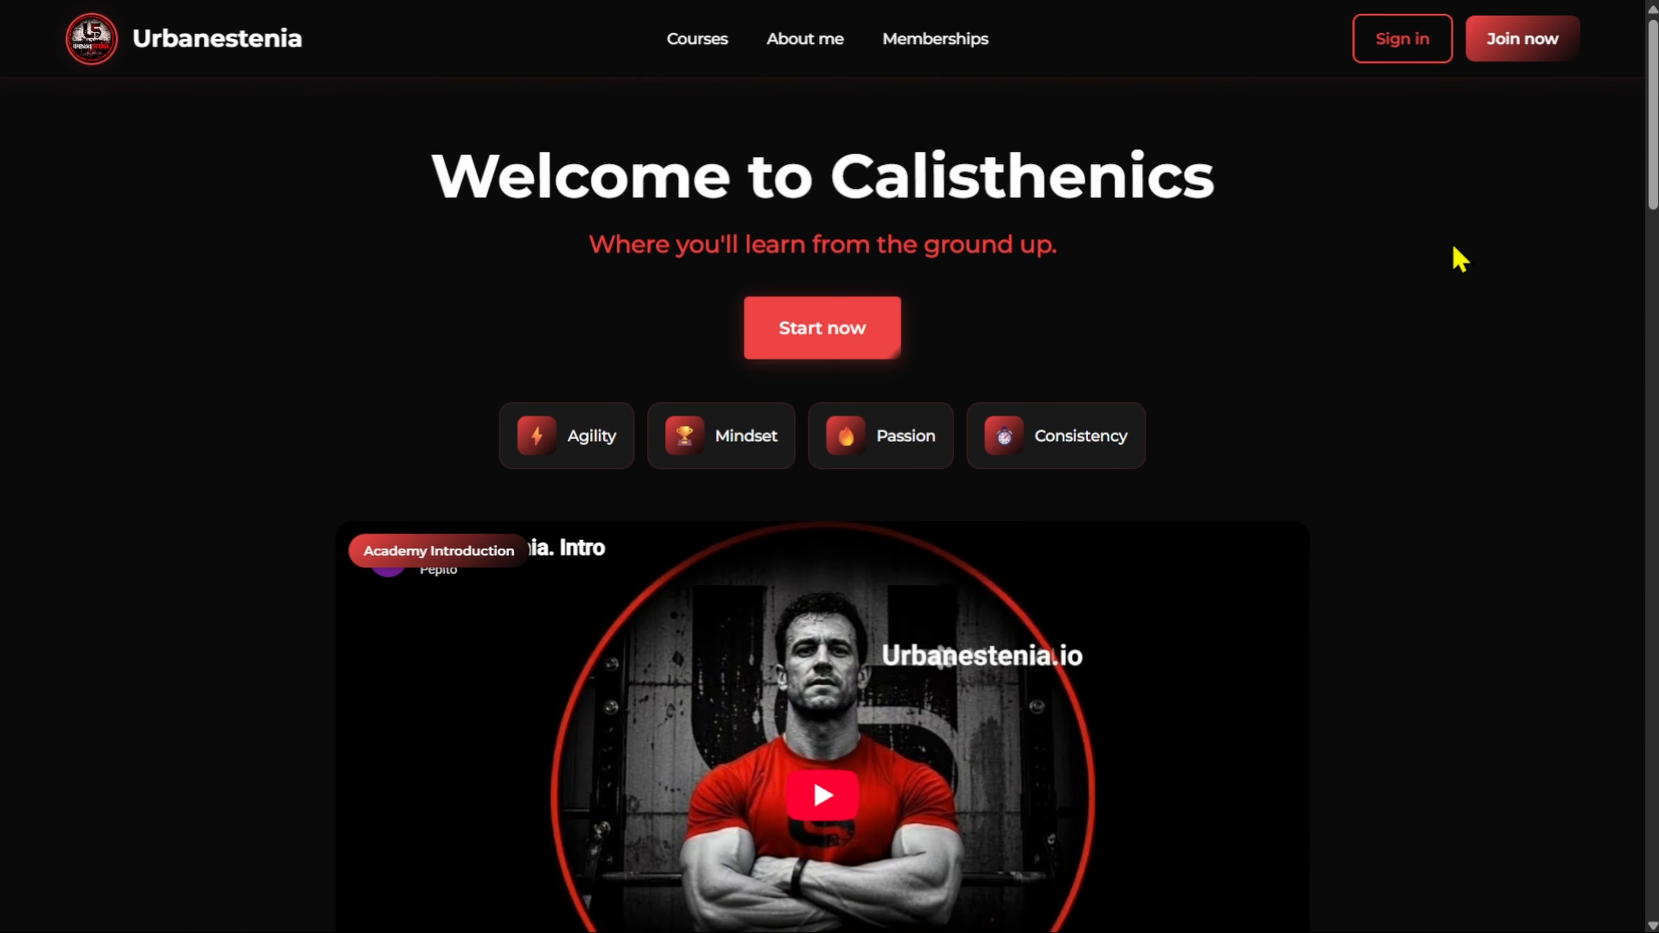
- Leave the full-screen preview, return to the academy editor and open the logo settings
{"action": "key", "text": "F11"}
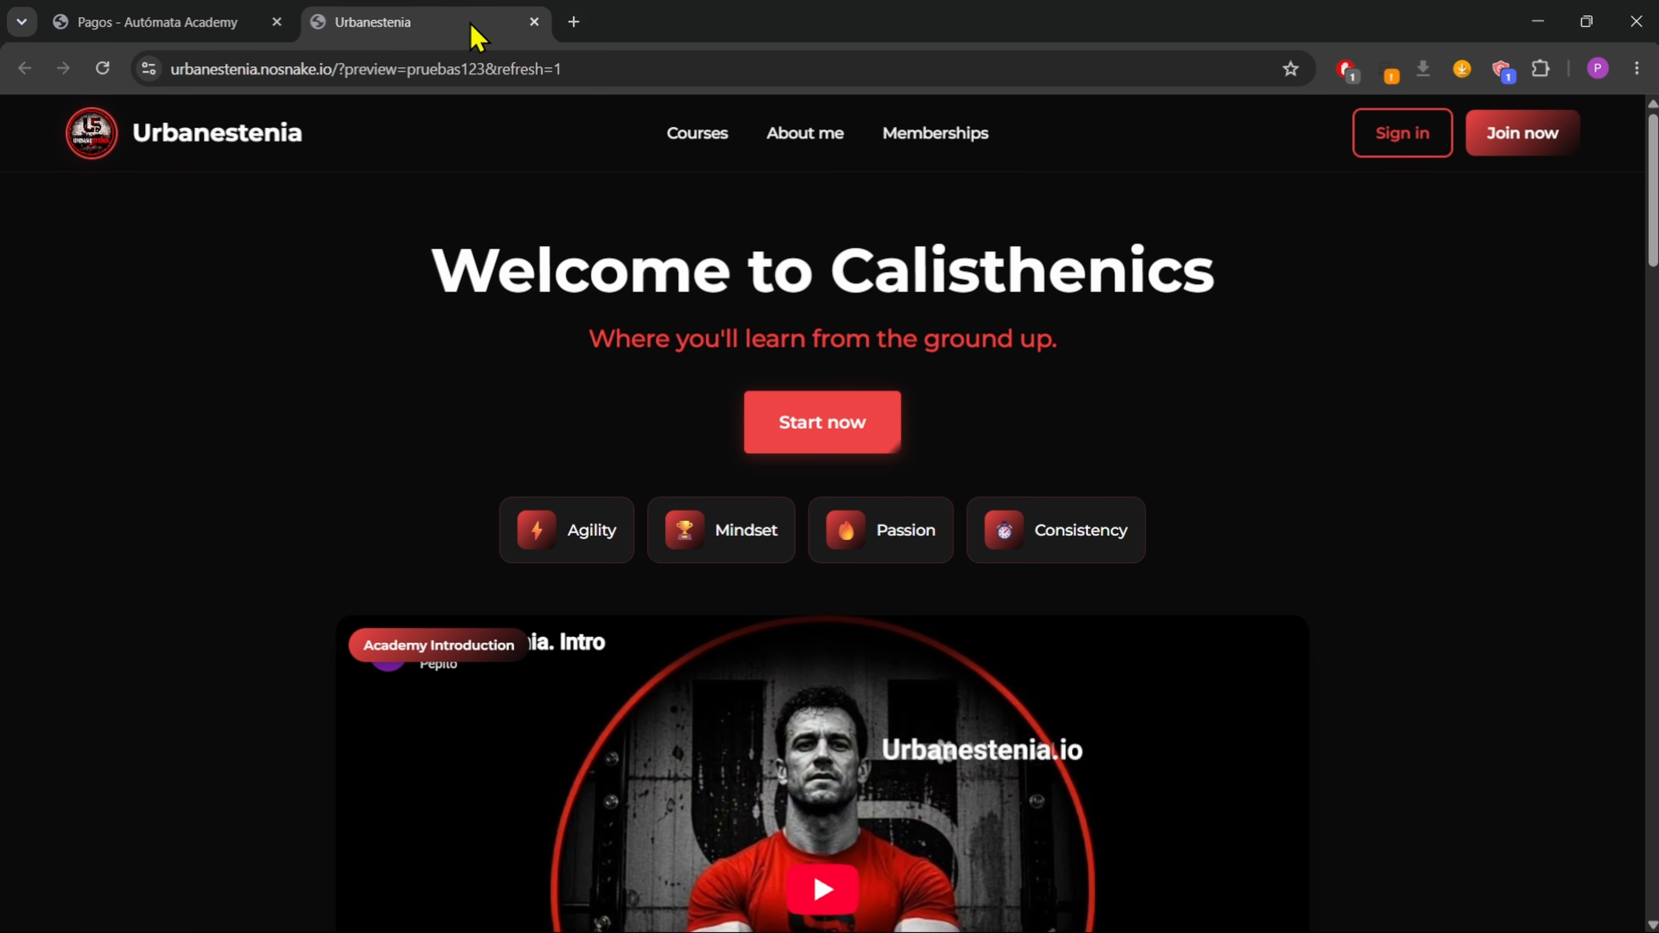
{"action": "left_click", "coordinate": [204, 26]}
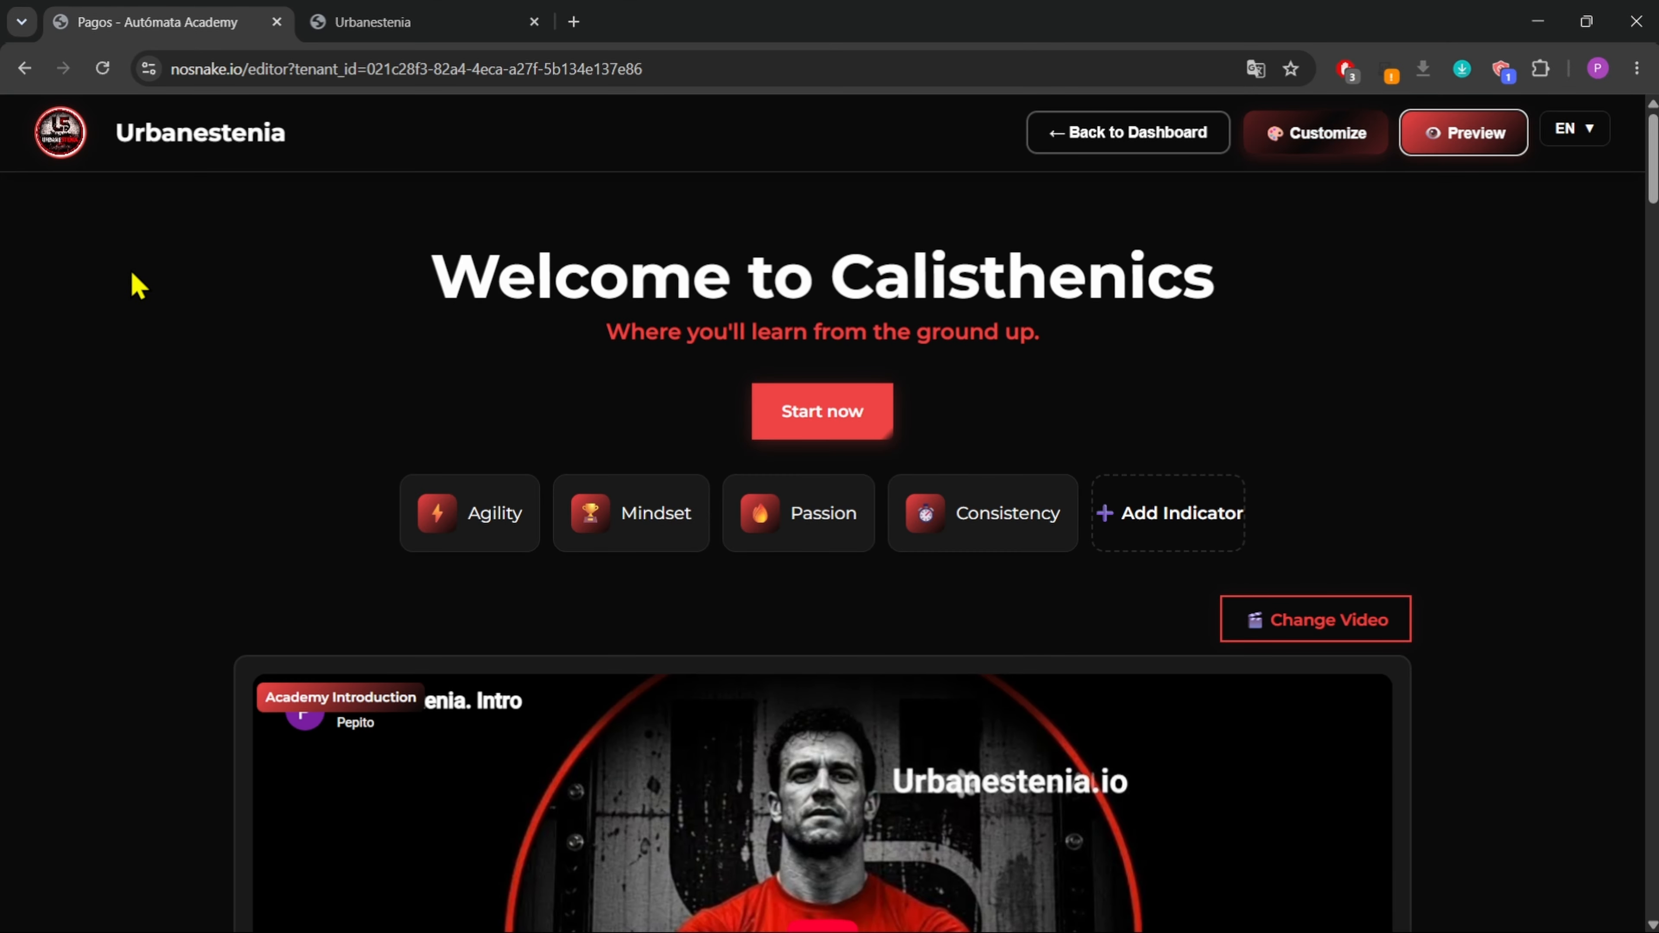
{"action": "left_click", "coordinate": [67, 145]}
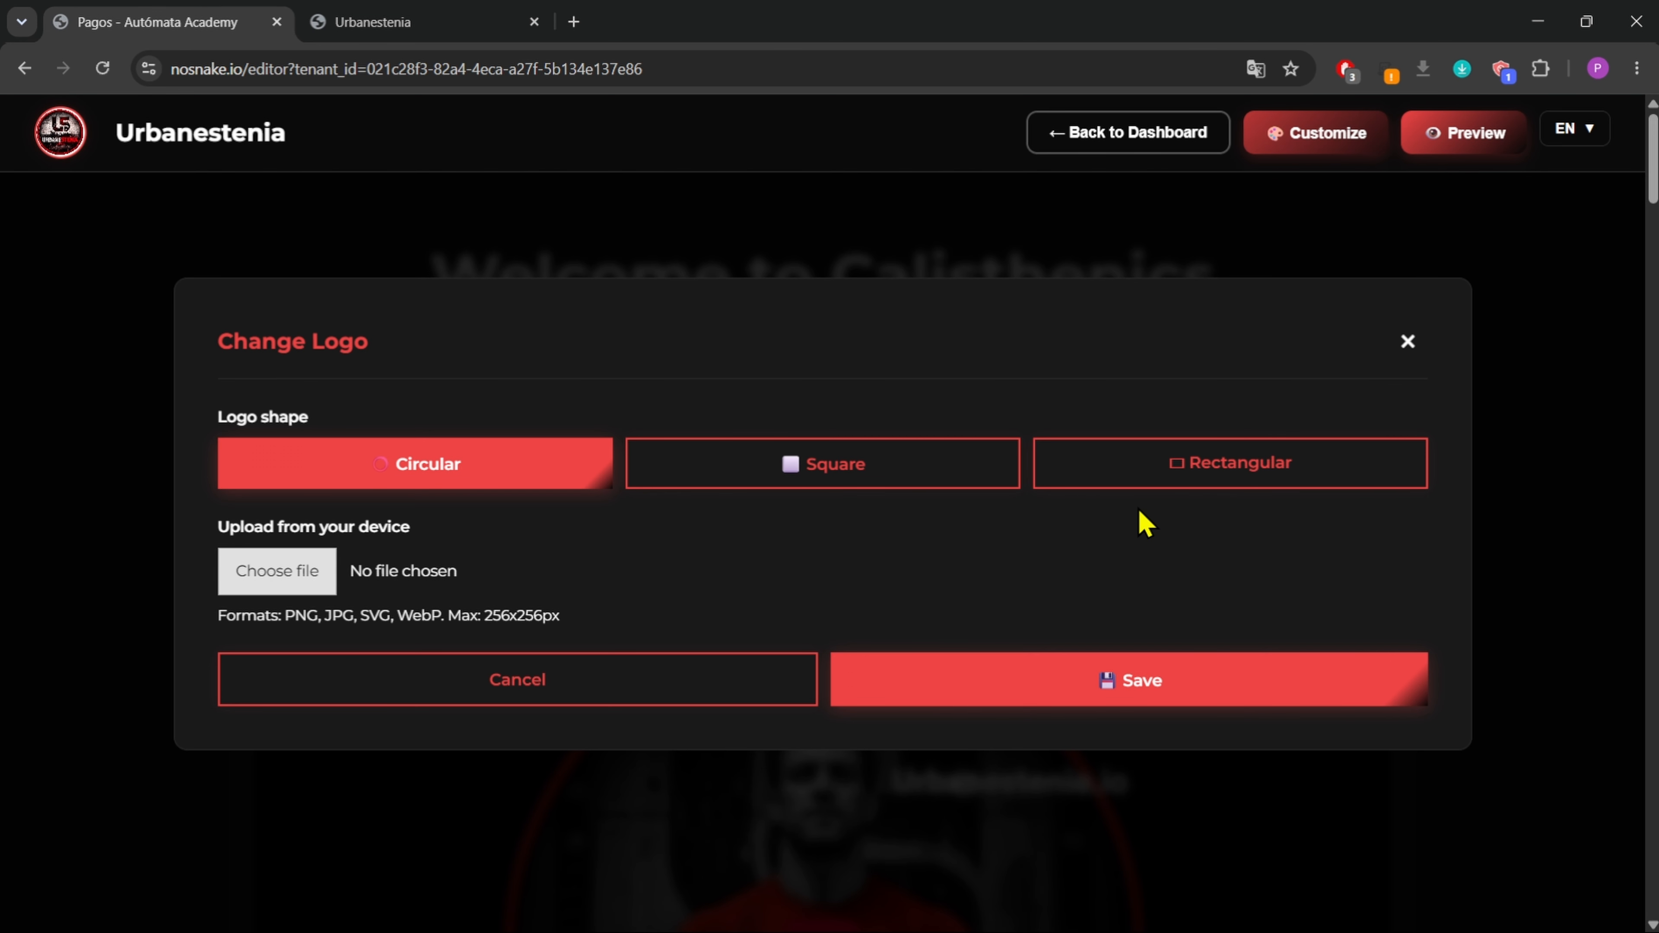
- Try the square and rectangular shapes for the academy logo
{"action": "left_click", "coordinate": [840, 474]}
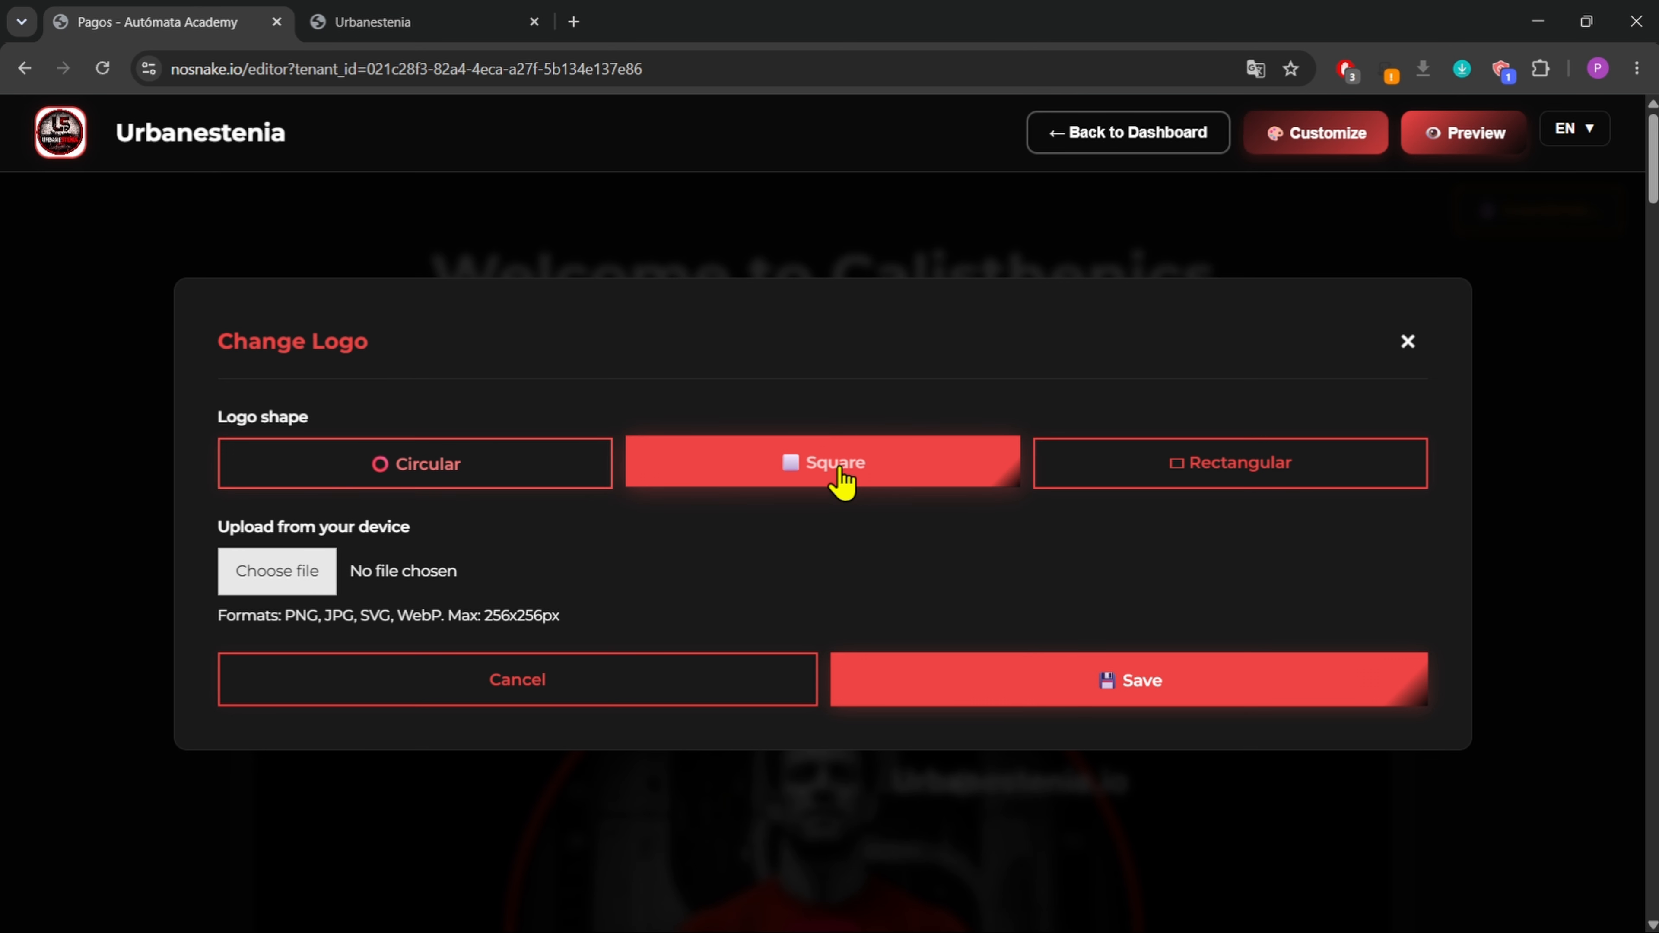
{"action": "left_click", "coordinate": [1188, 487]}
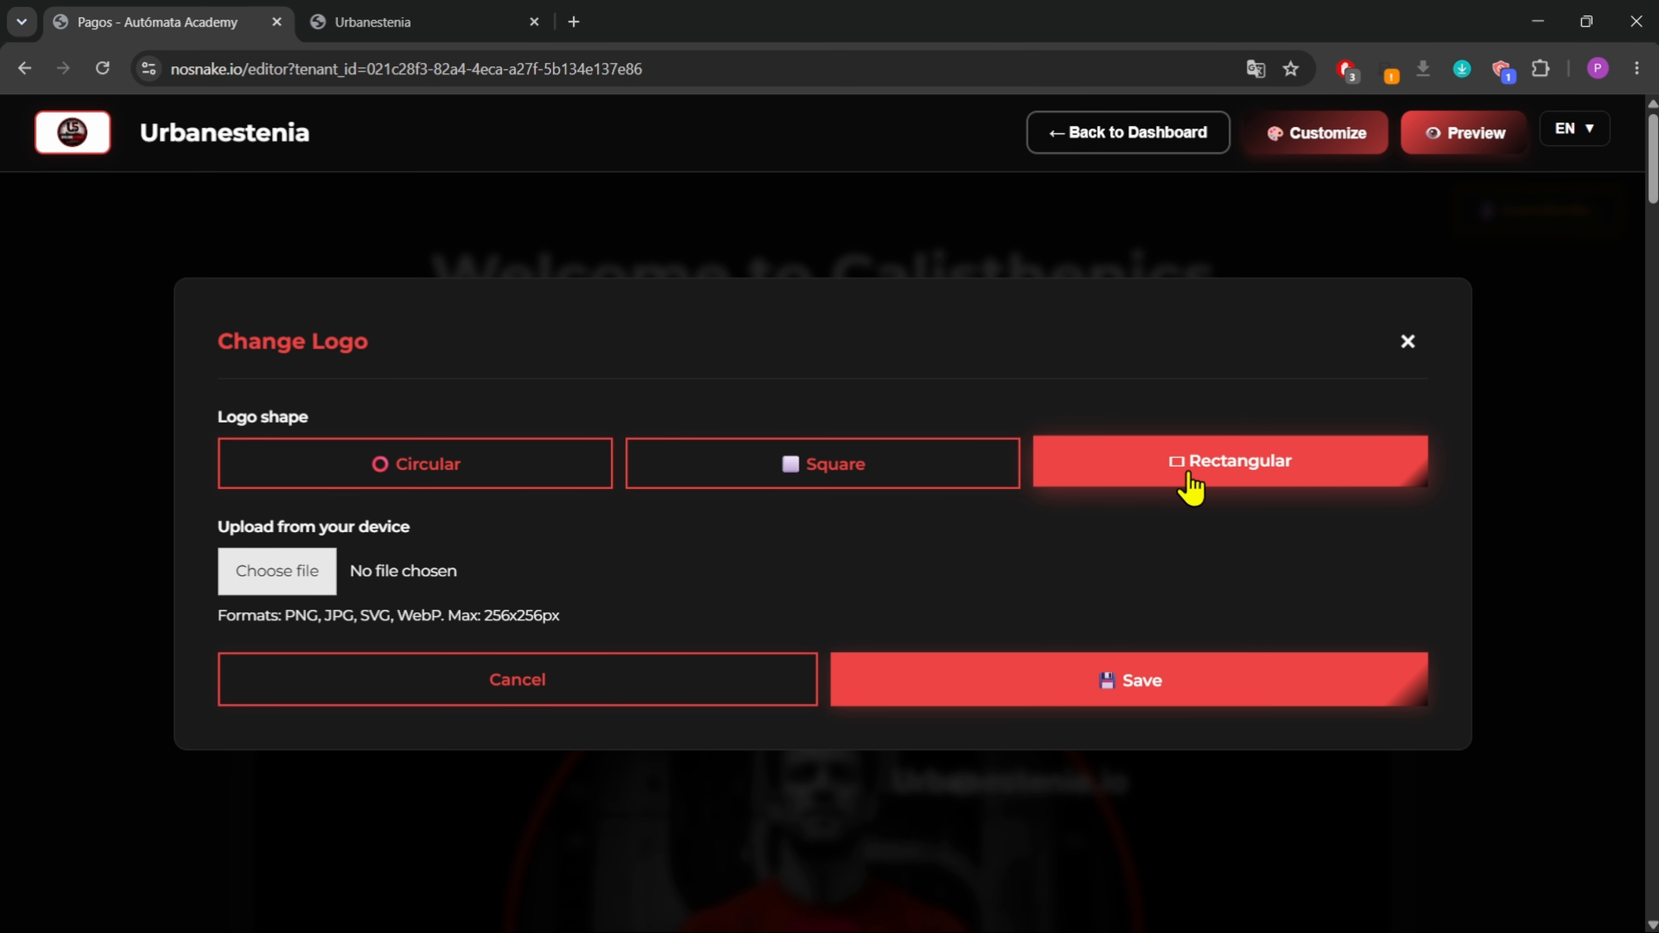
{"action": "left_click", "coordinate": [867, 466]}
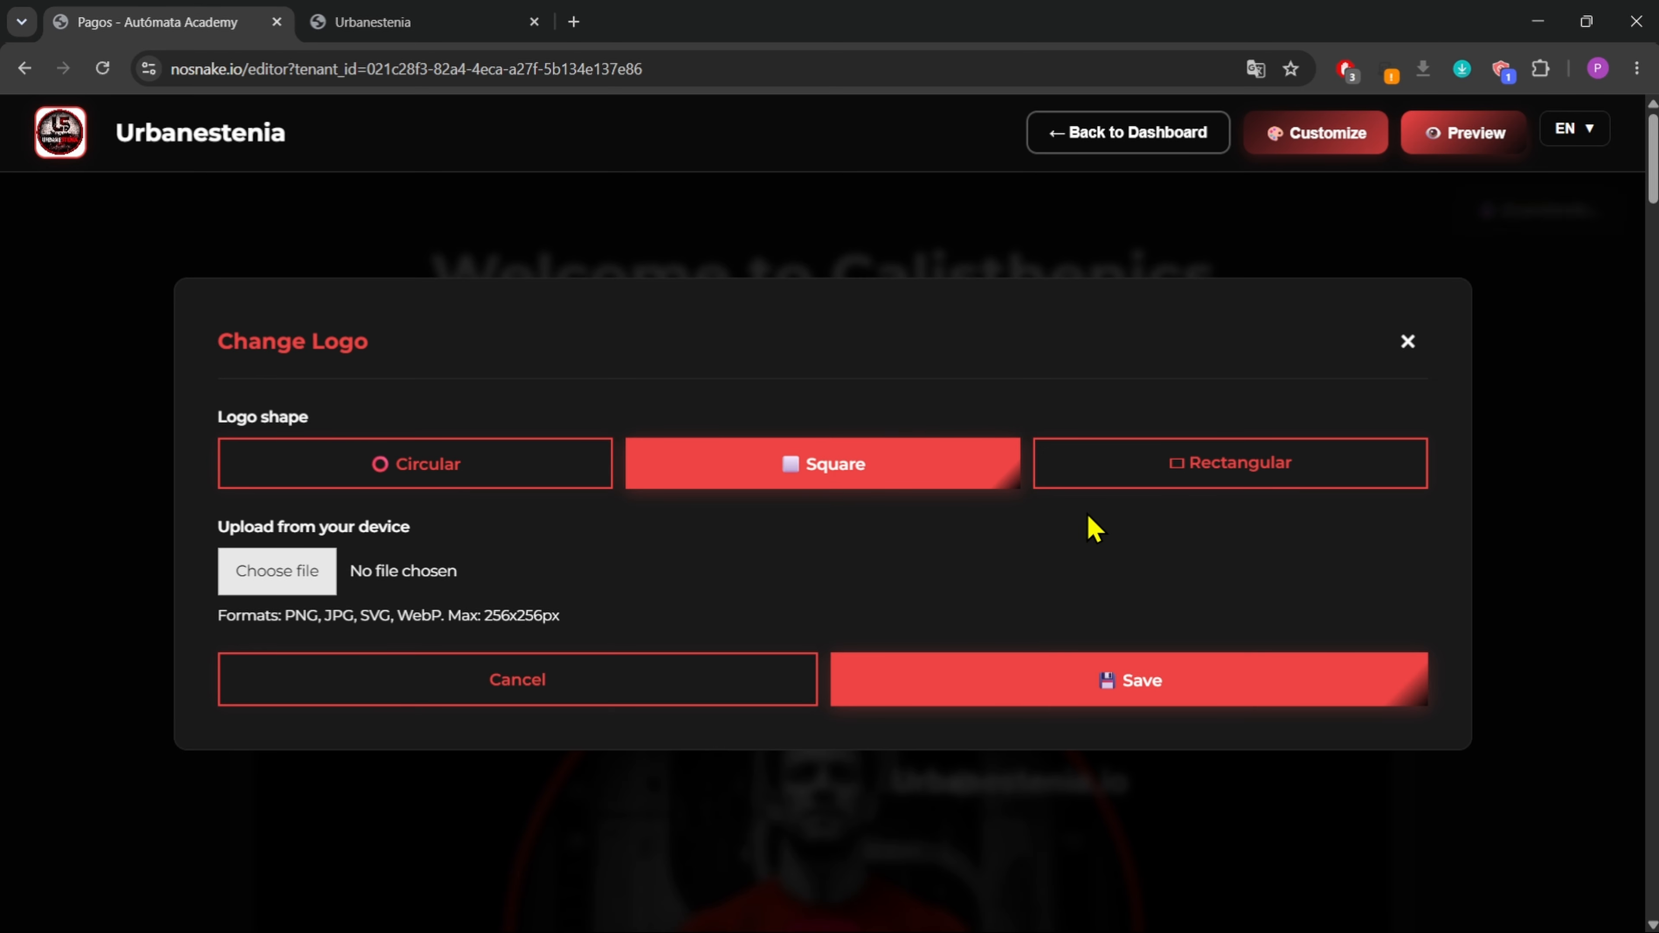
{"action": "left_click", "coordinate": [1178, 476]}
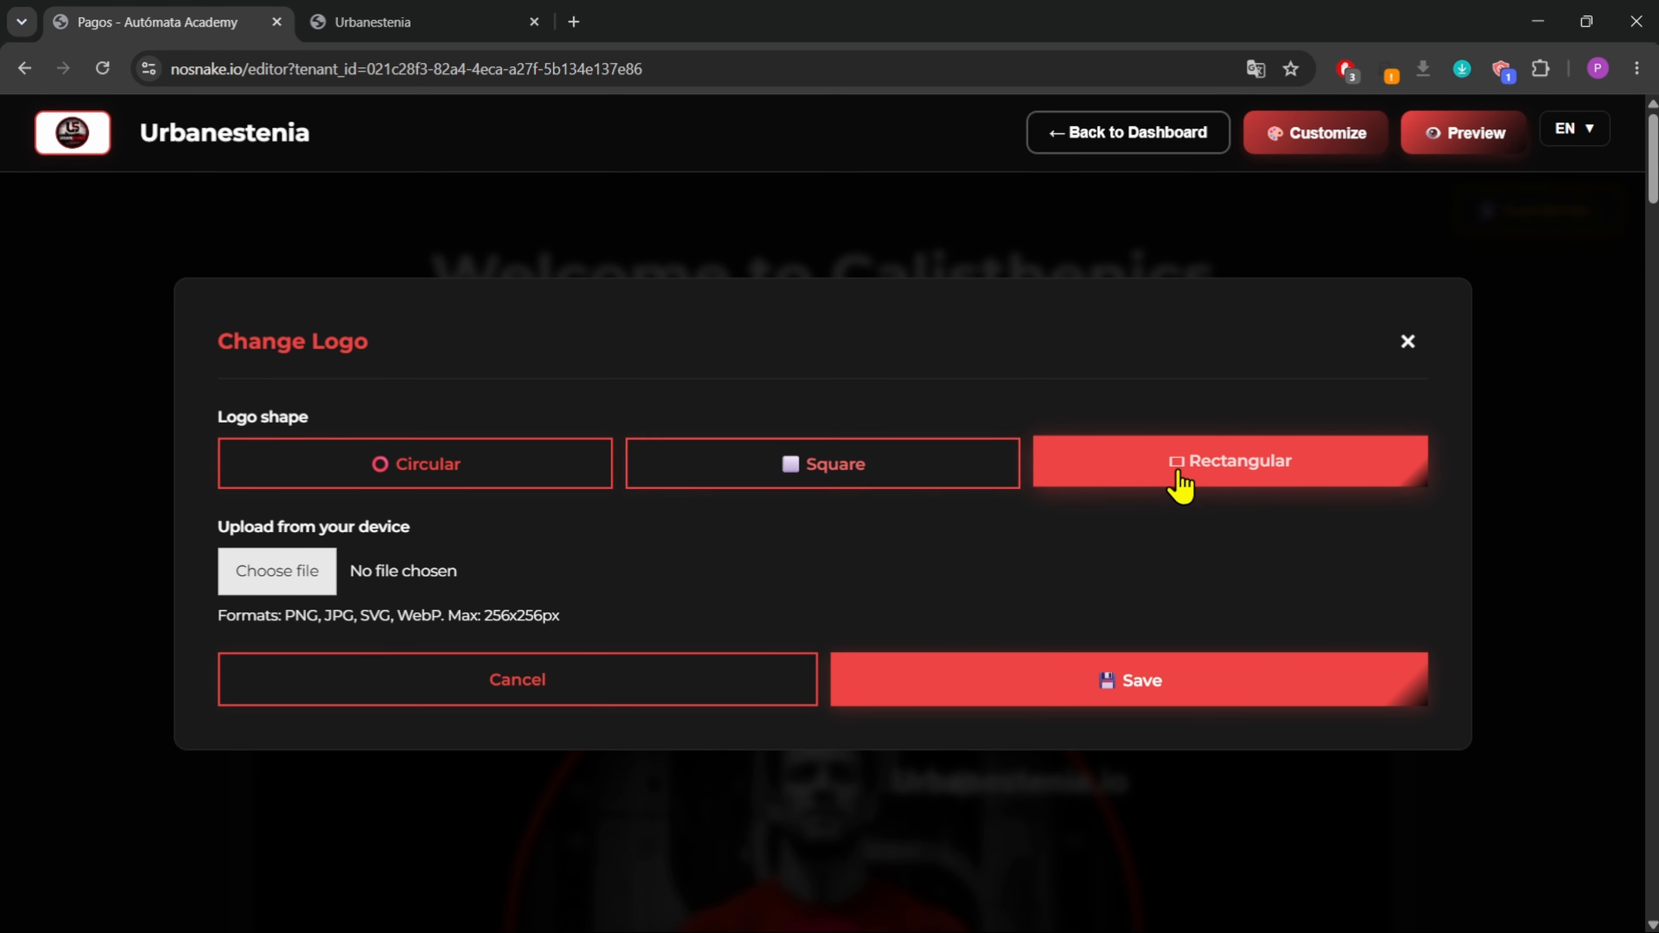
{"action": "left_click", "coordinate": [921, 472]}
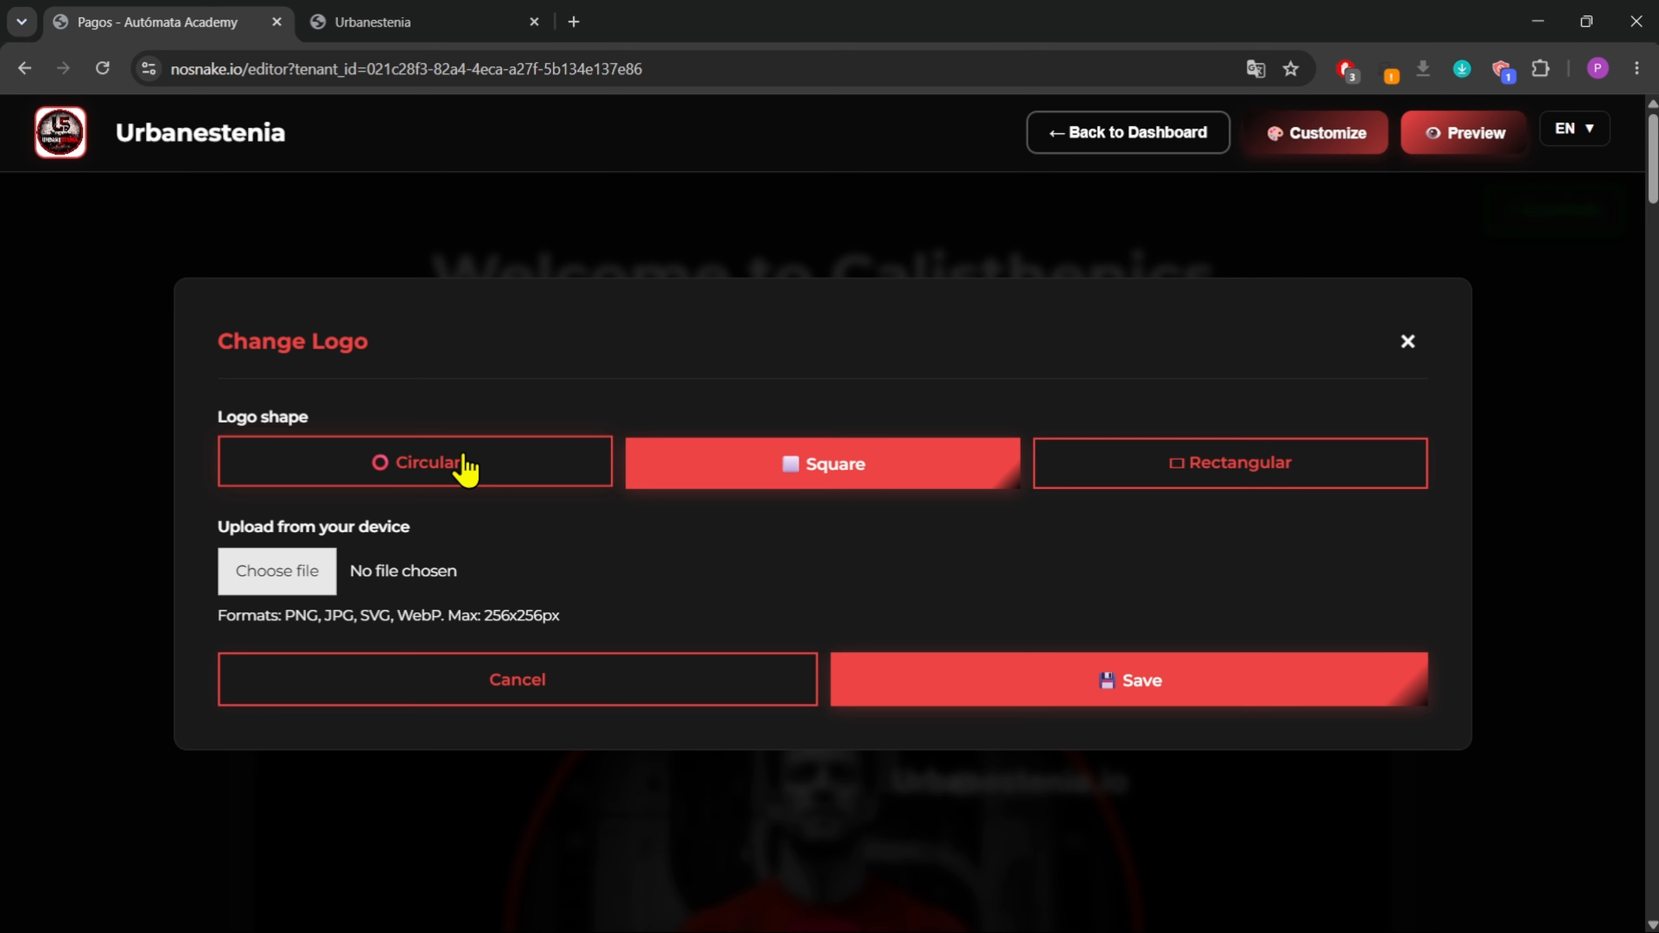
- Set the logo shape to Circular and save the logo settings without uploading a new file
{"action": "left_click", "coordinate": [374, 459]}
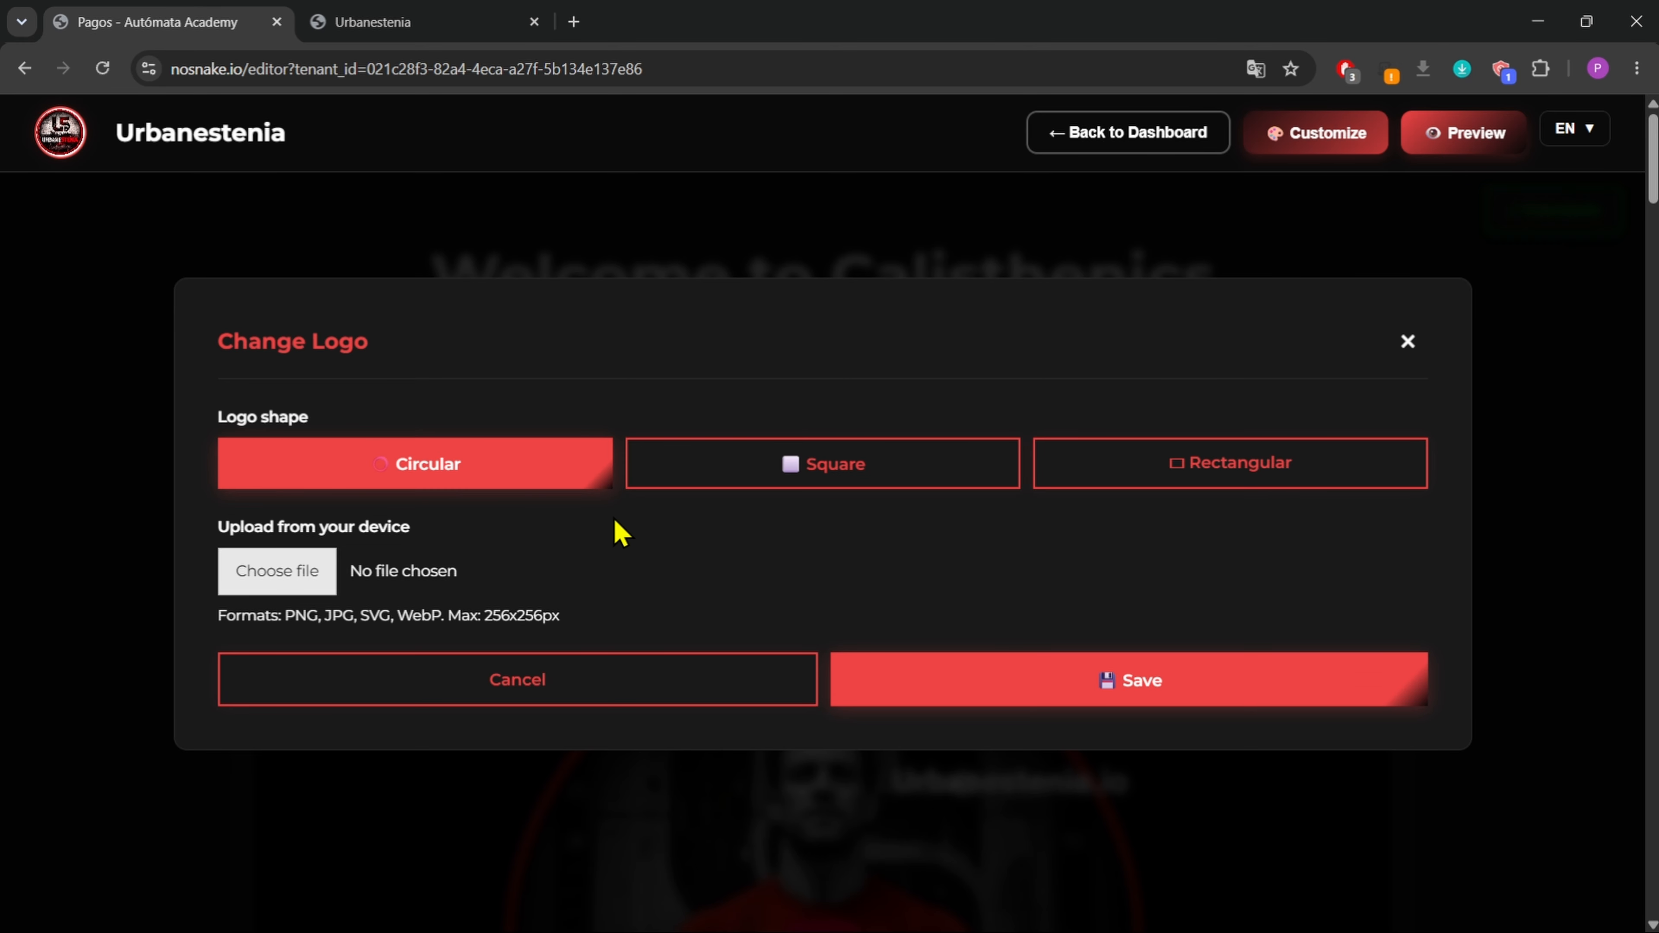
{"action": "left_click", "coordinate": [269, 575]}
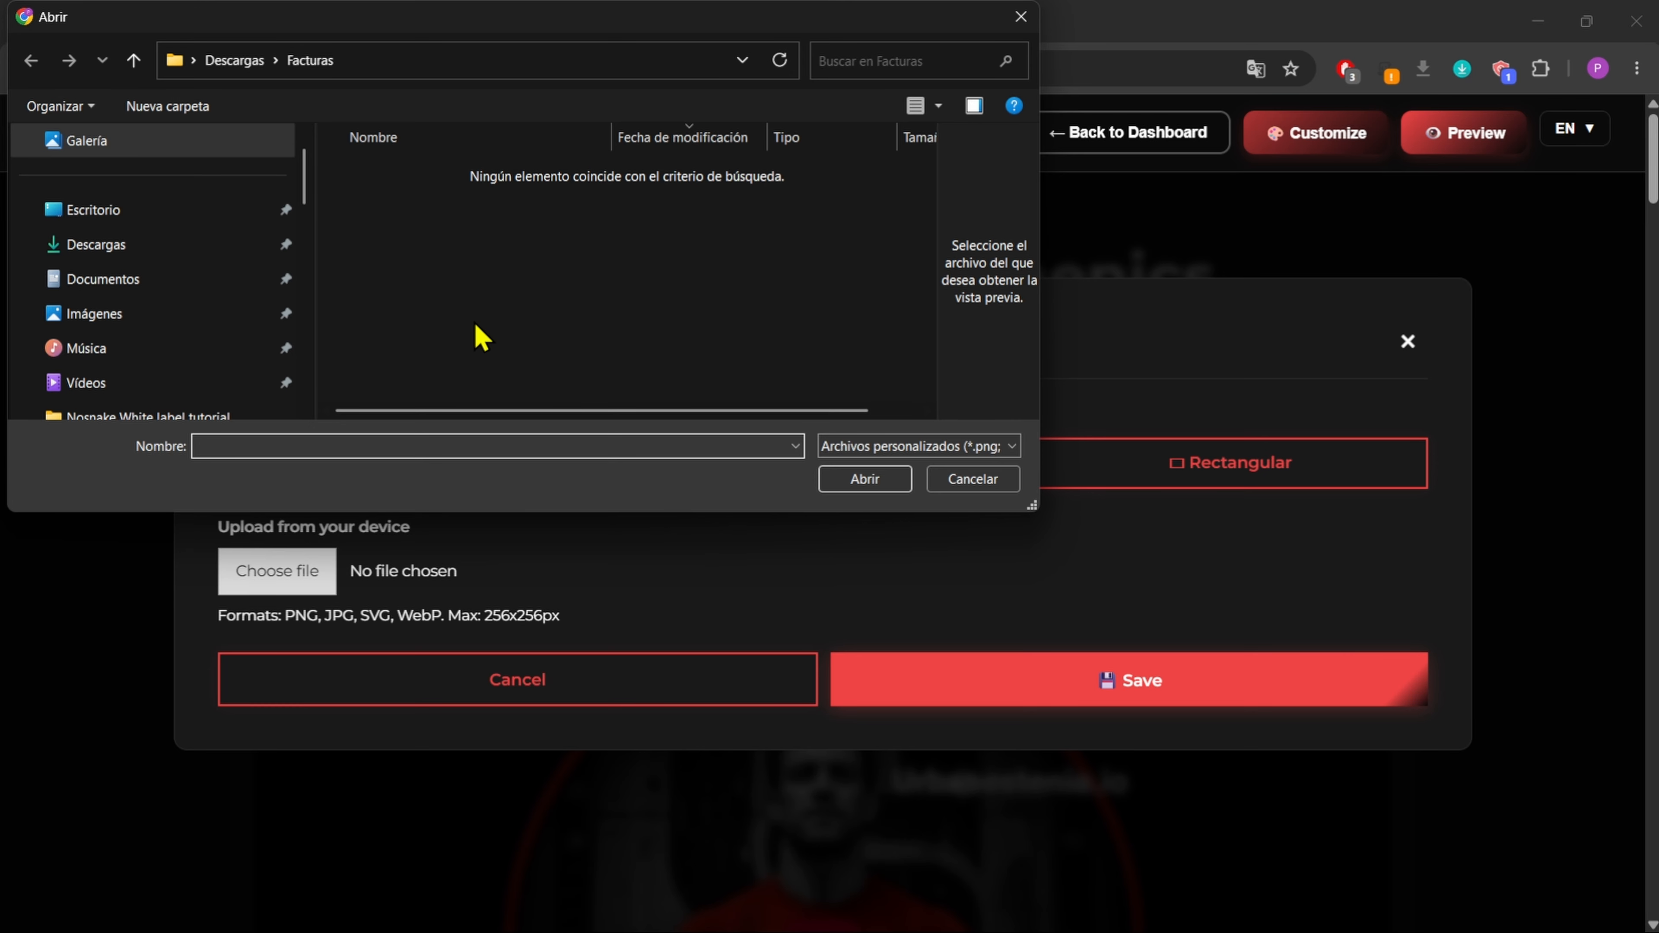
{"action": "left_click", "coordinate": [1027, 19]}
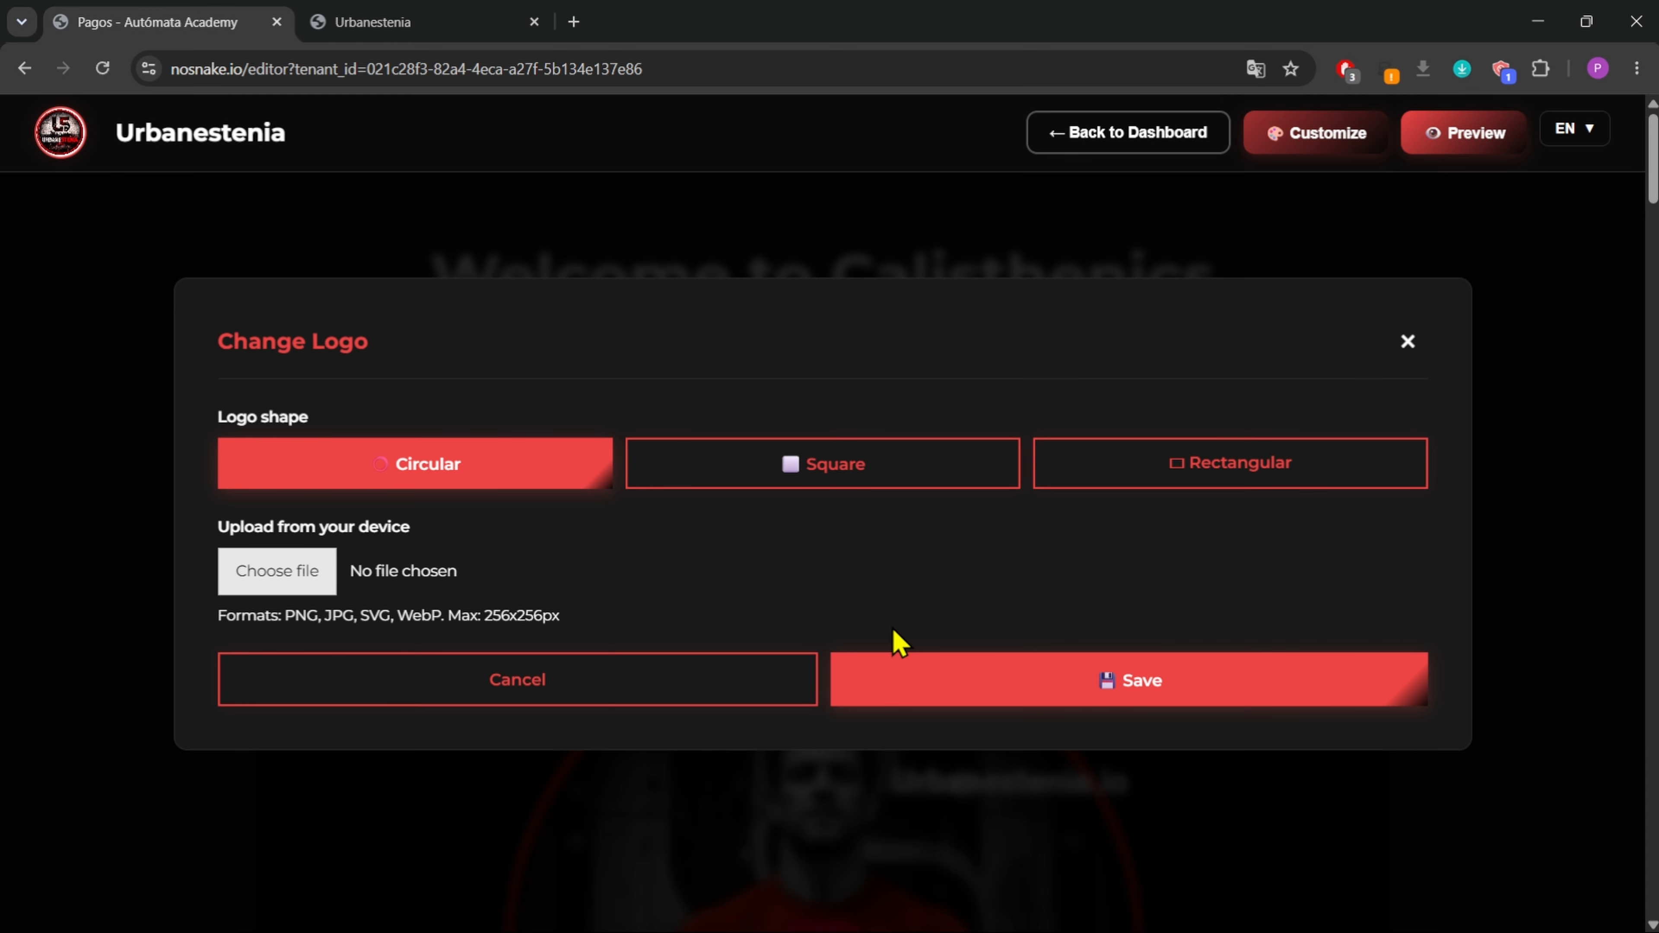
{"action": "left_click", "coordinate": [1084, 687]}
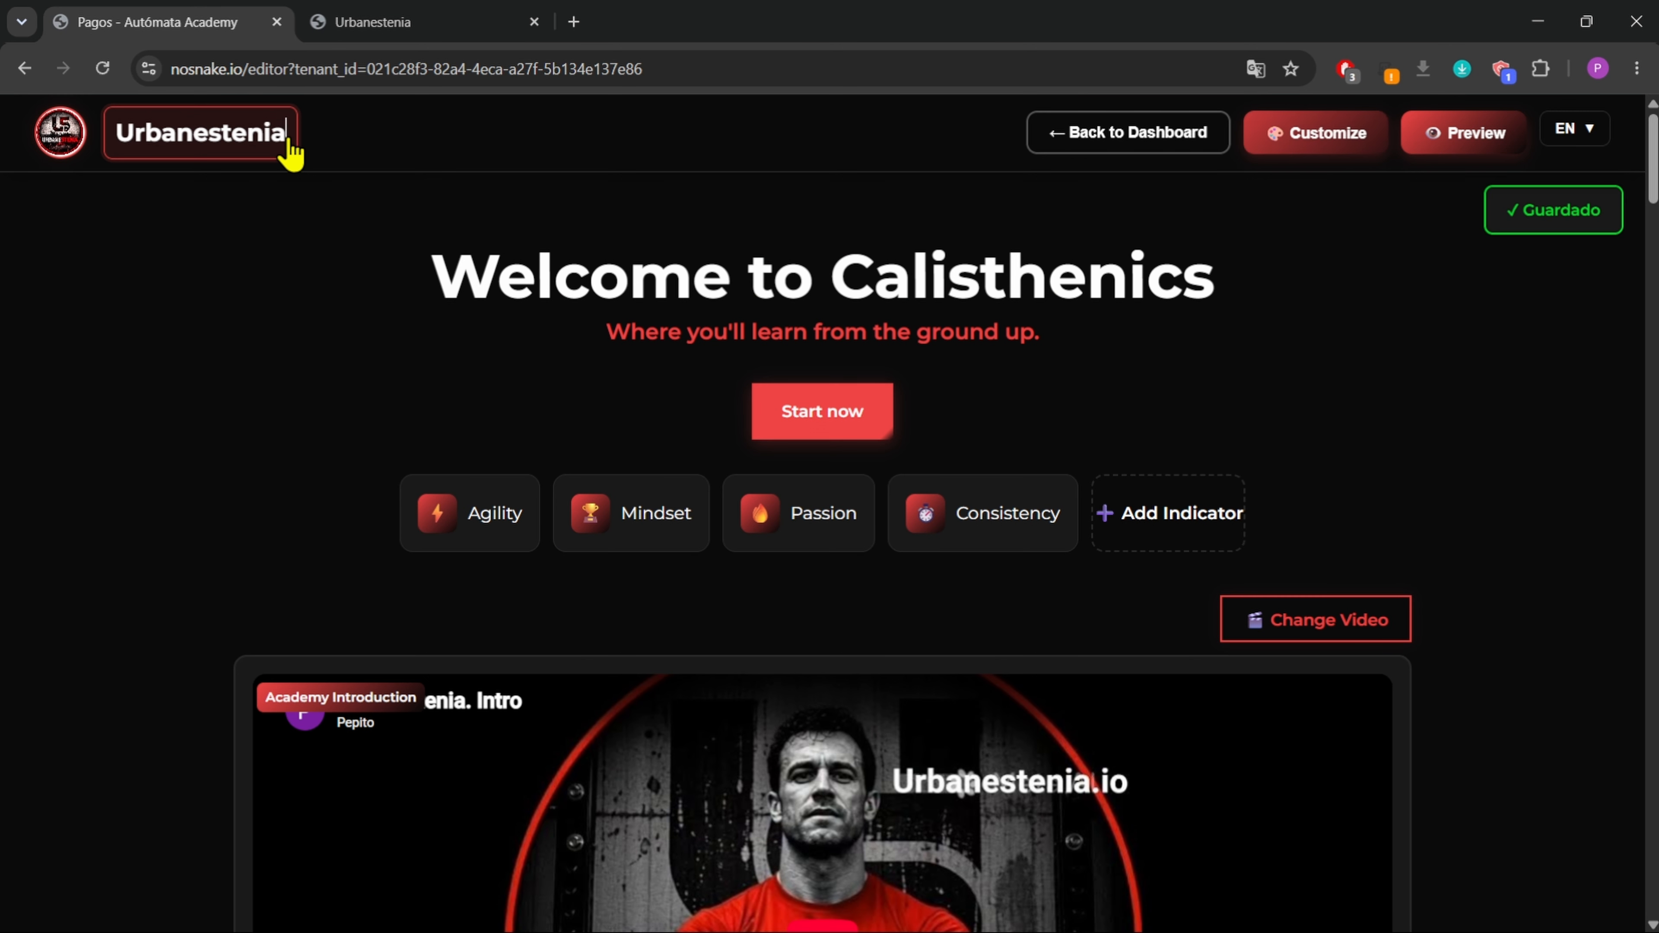
- Retype the last letter of the academy name in the header so it reads Urbanestenia
{"action": "key", "text": "BackSpace"}
{"action": "type", "text": "a"}
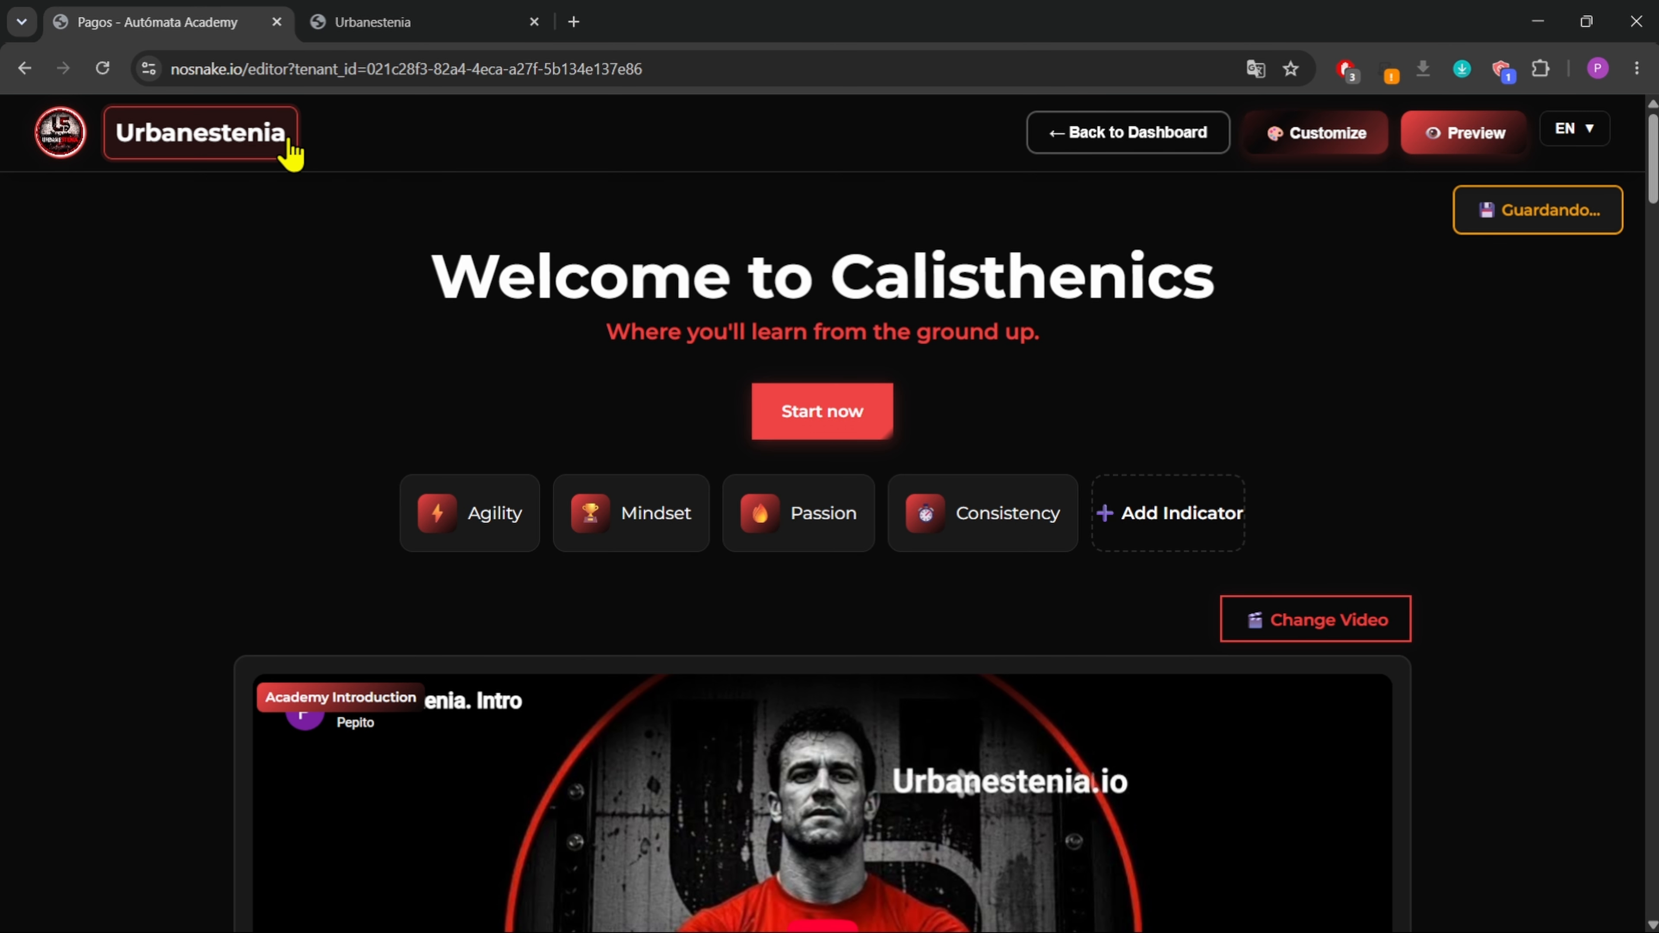
{"action": "left_click", "coordinate": [313, 191]}
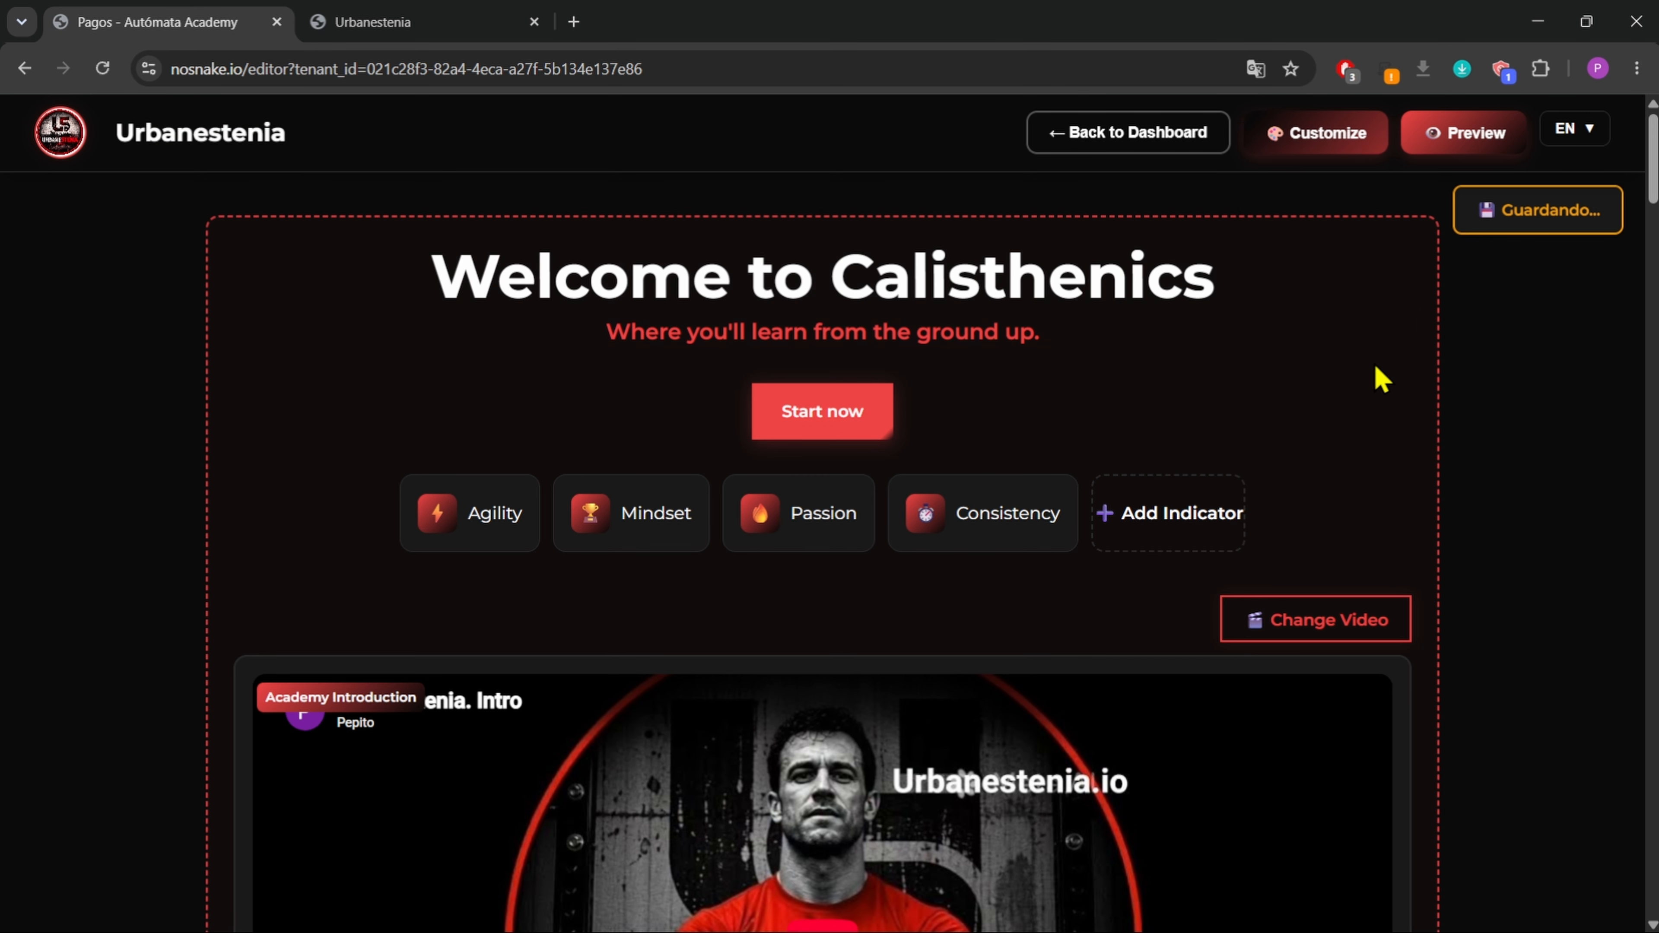
- Retype the last letter of the hero headline so it reads "Welcome to Calisthenics"
{"action": "left_click", "coordinate": [1247, 284]}
{"action": "key", "text": "BackSpace"}
{"action": "type", "text": "s"}
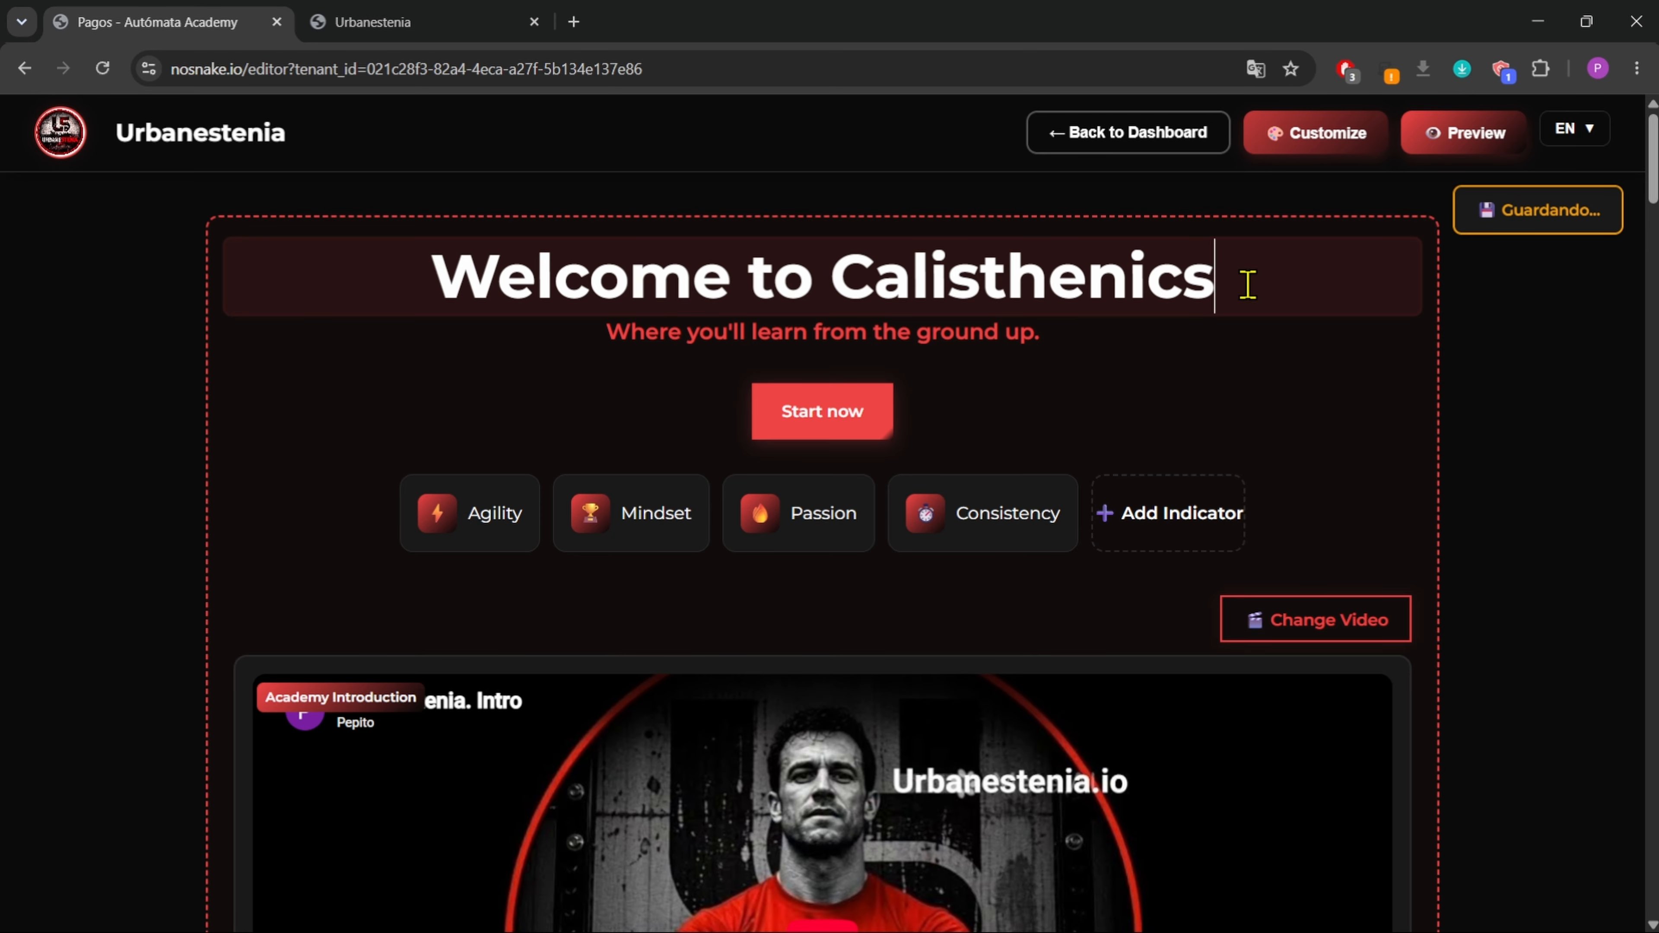
{"action": "left_click", "coordinate": [1240, 376]}
- Retype the closing period of the hero subtitle so it reads "Where you'll learn from the ground up."
{"action": "left_click", "coordinate": [1074, 334]}
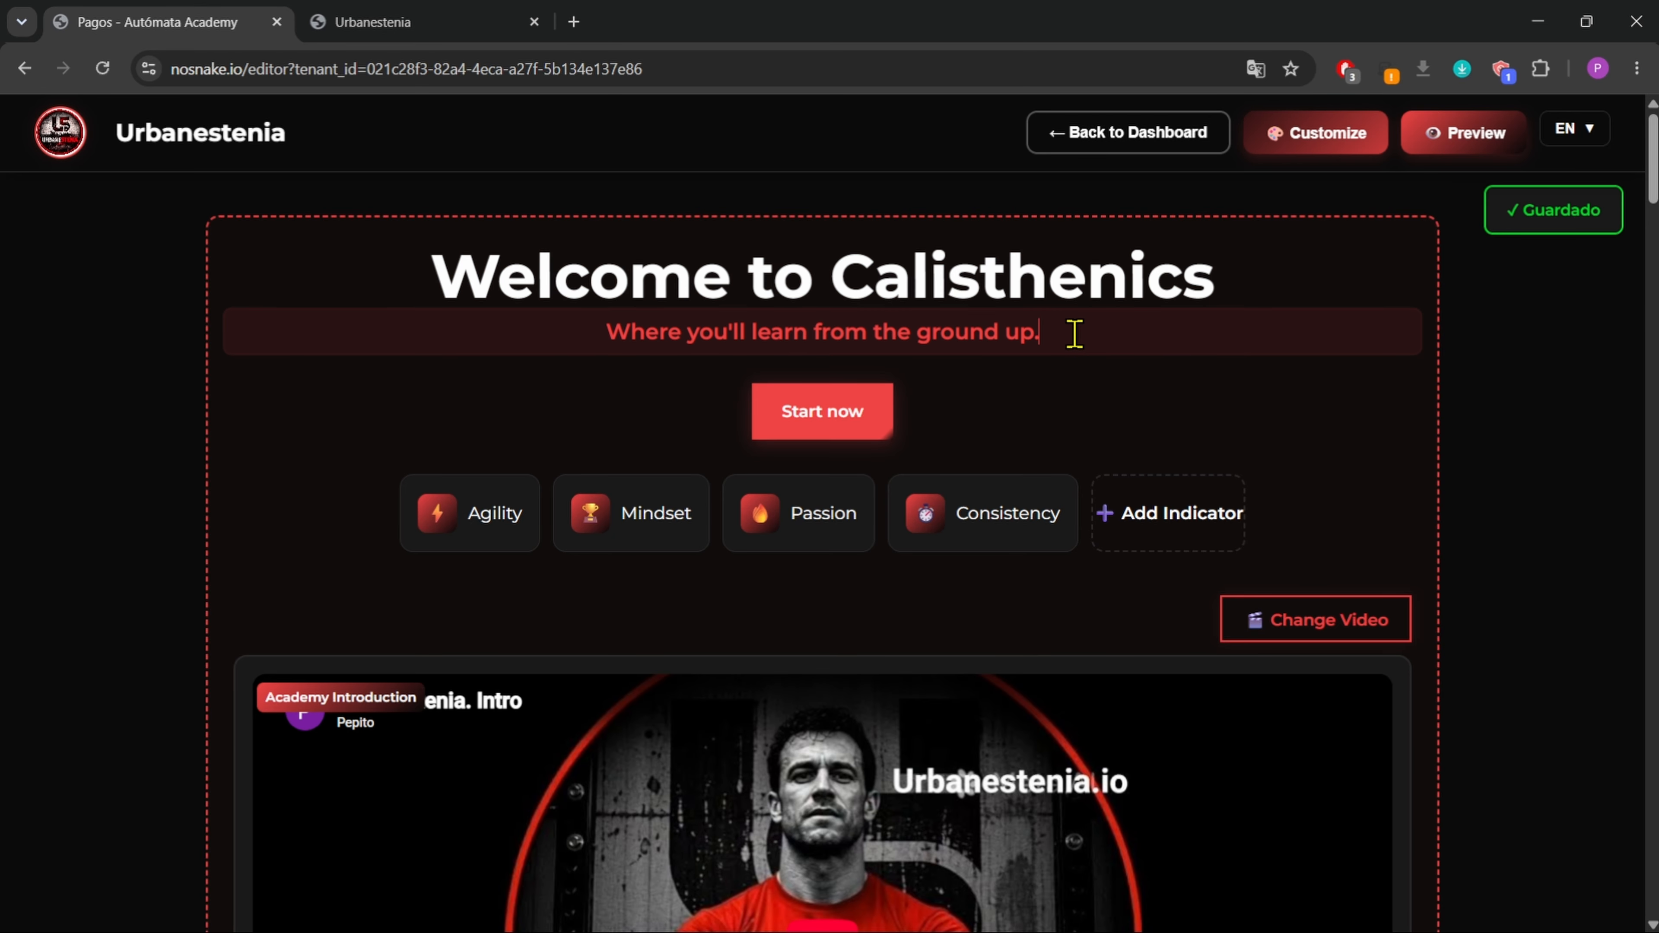
{"action": "key", "text": "BackSpace"}
{"action": "type", "text": "."}
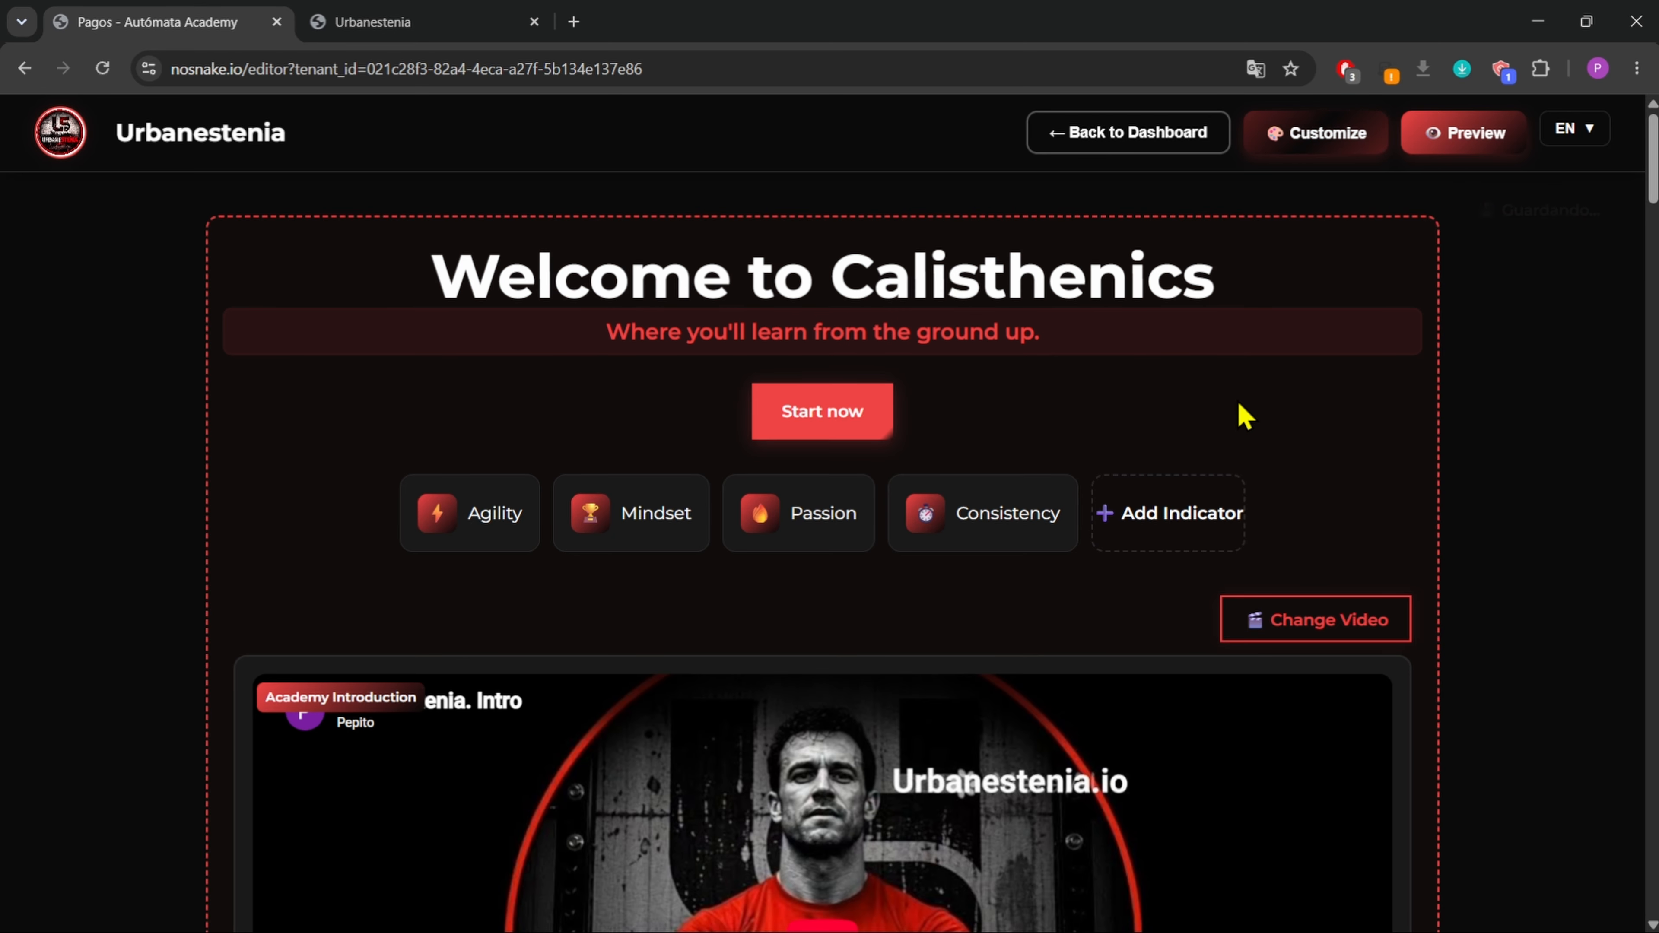
{"action": "left_click", "coordinate": [1240, 415]}
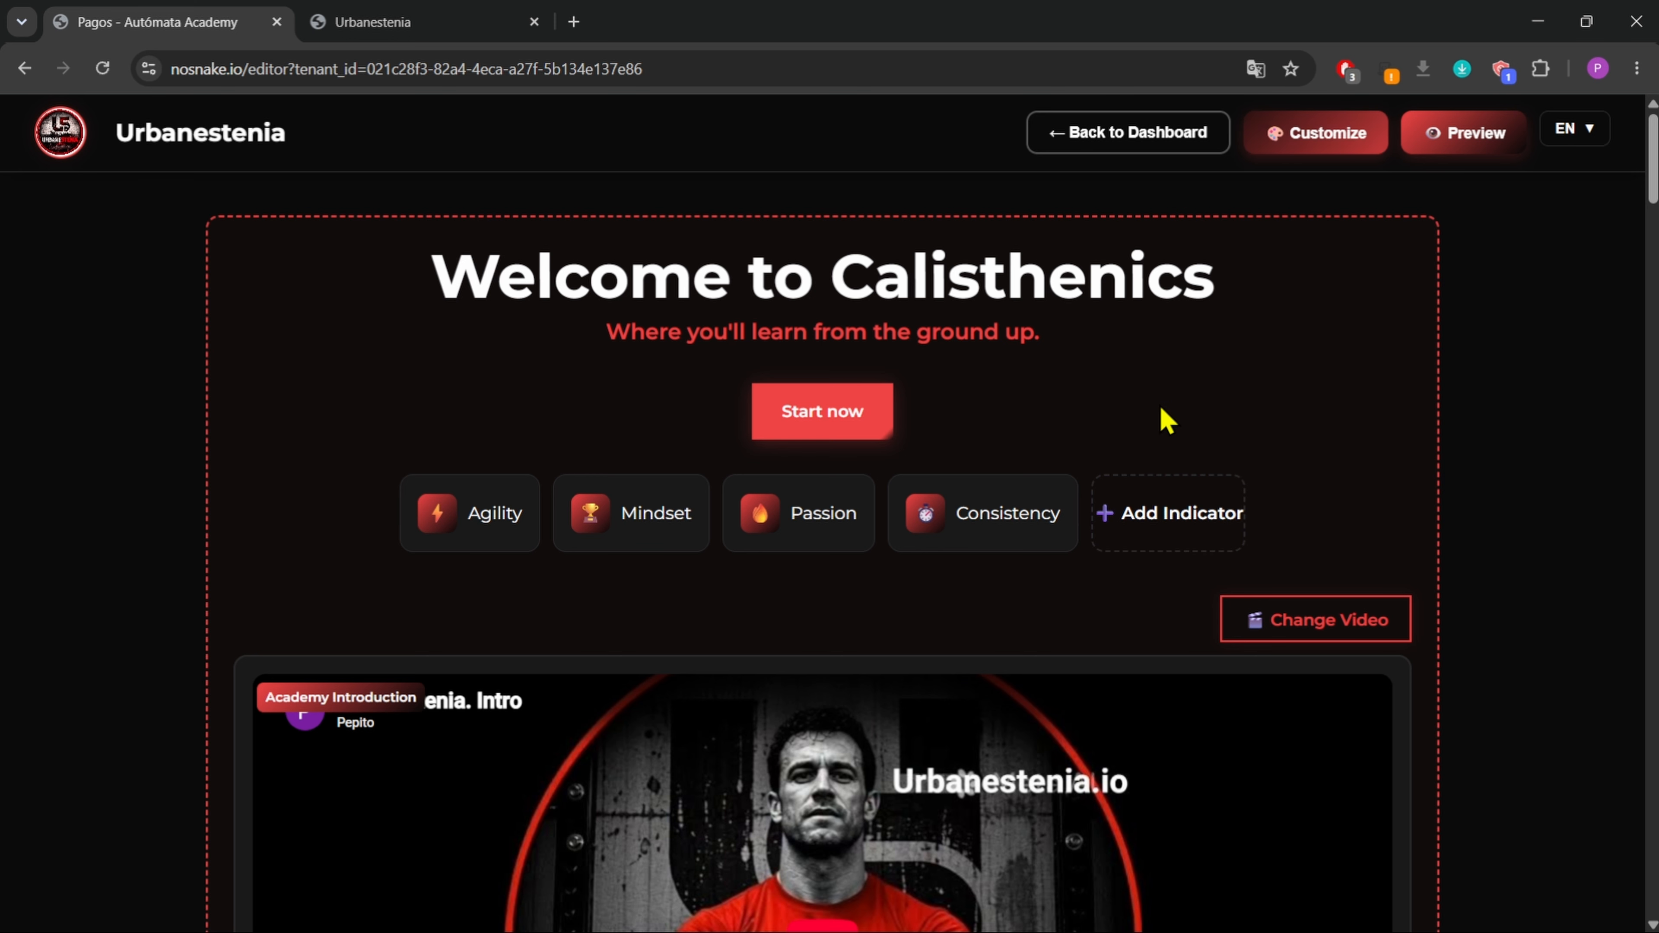
- Delete the Consistency indicator from the hero section and accept the deletion
{"action": "mouse_move", "coordinate": [1013, 537]}
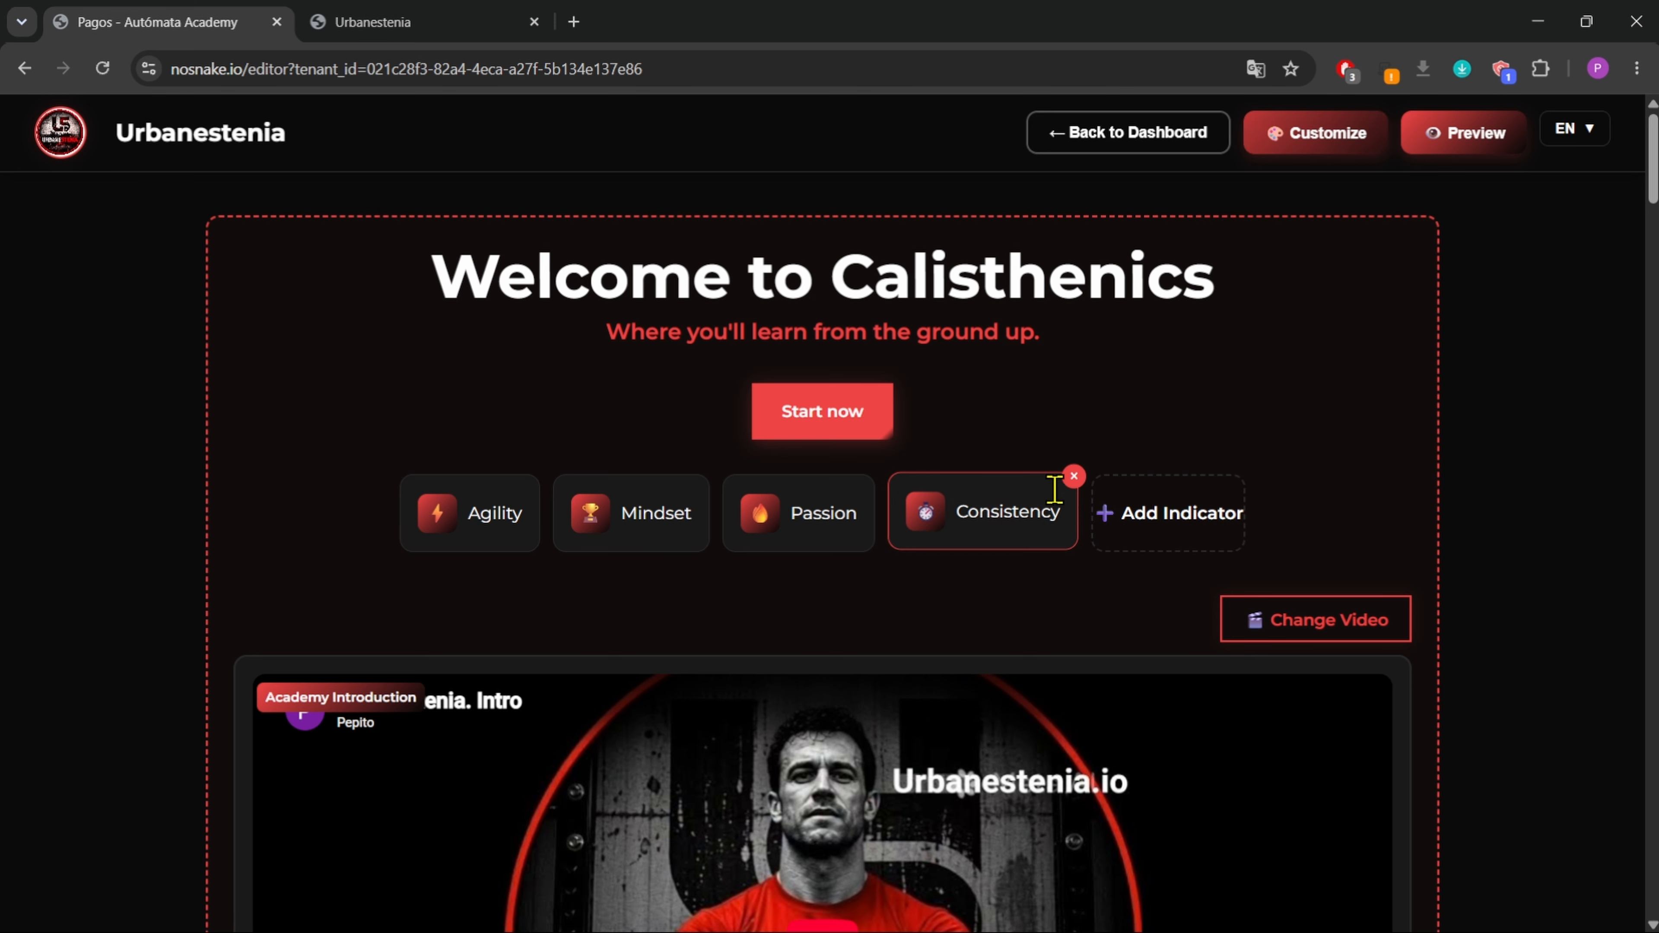
{"action": "left_click", "coordinate": [1074, 487]}
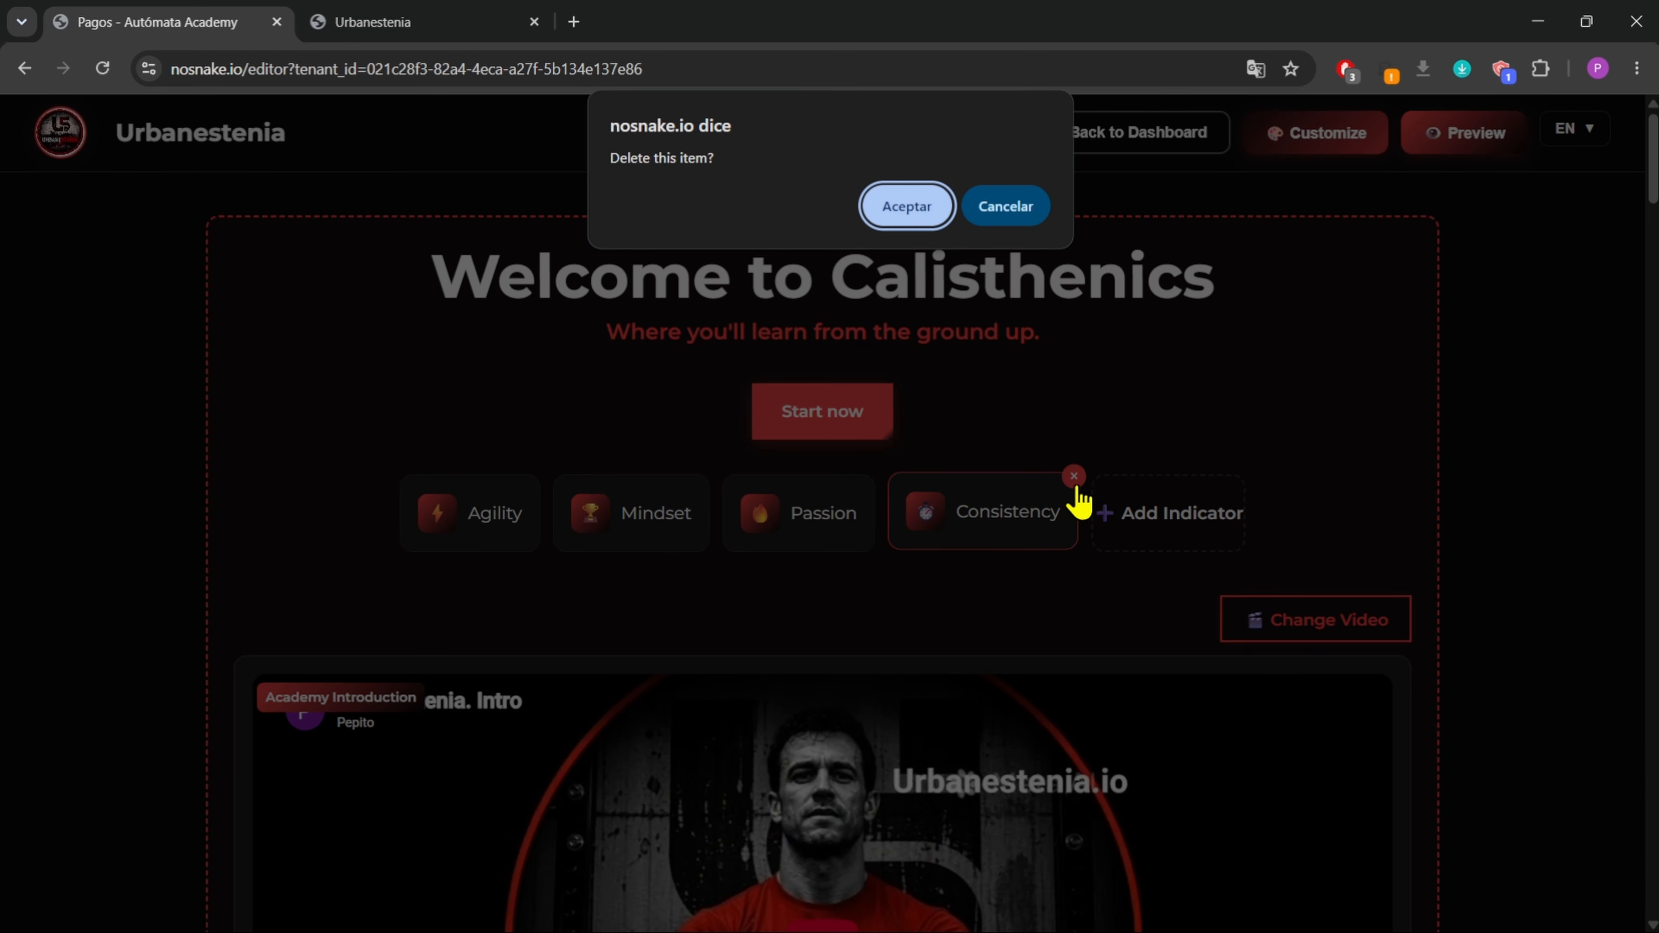
{"action": "left_click", "coordinate": [906, 204]}
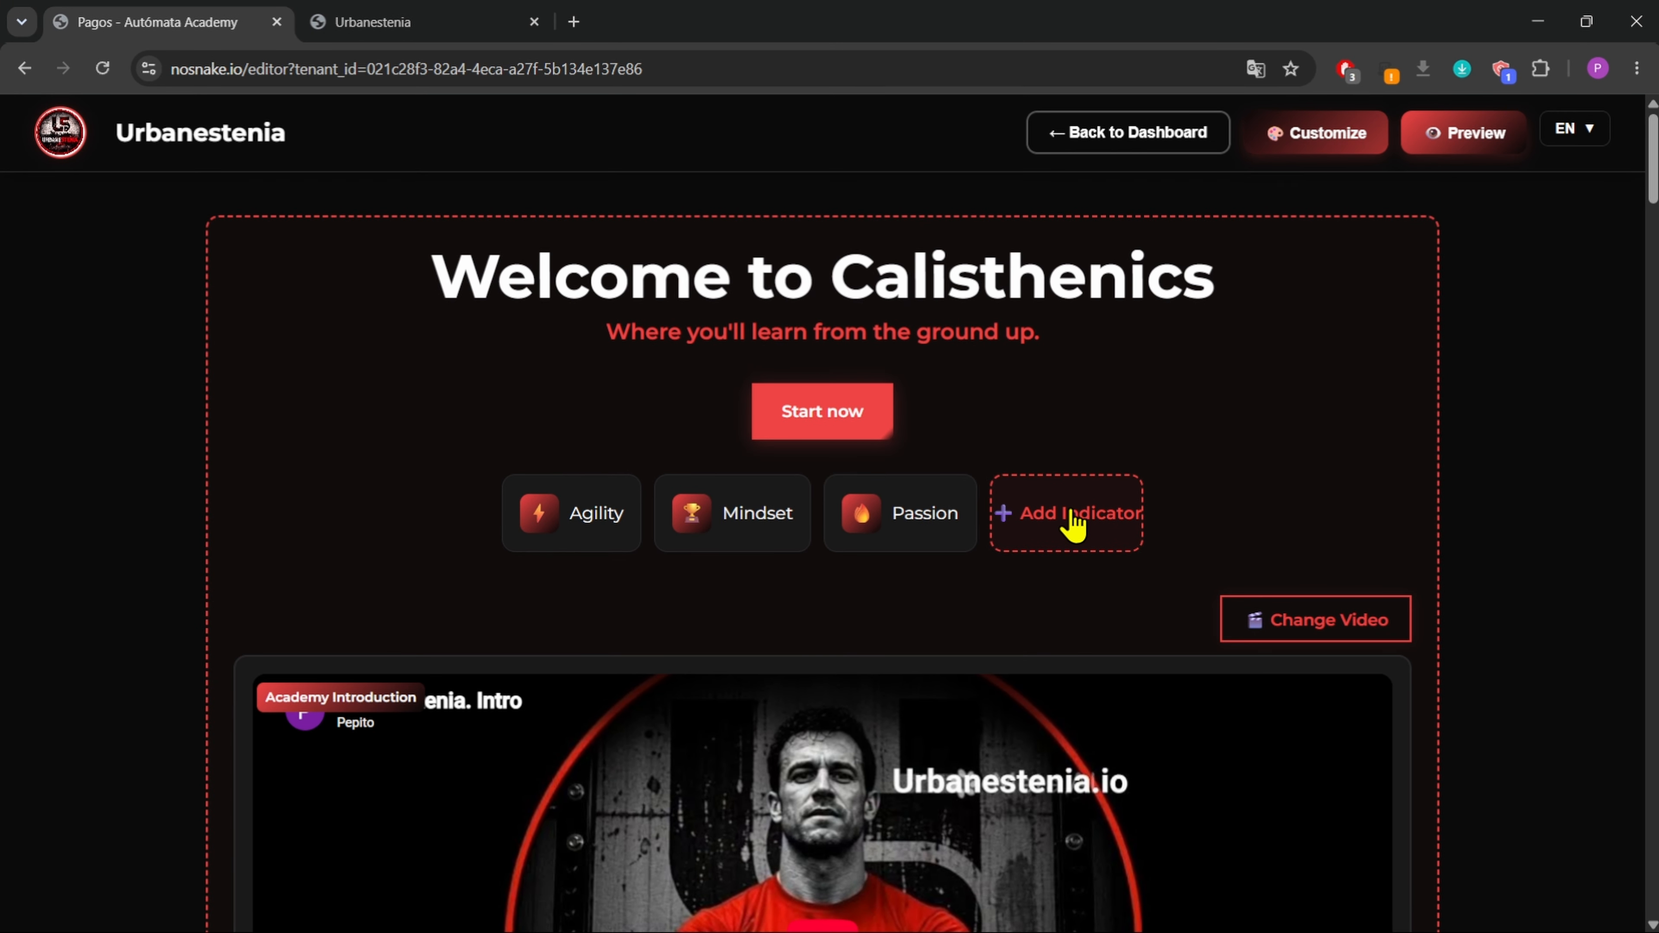
- Add a trust indicator with the stopwatch emoji and the text Consistency
{"action": "left_click", "coordinate": [1073, 520]}
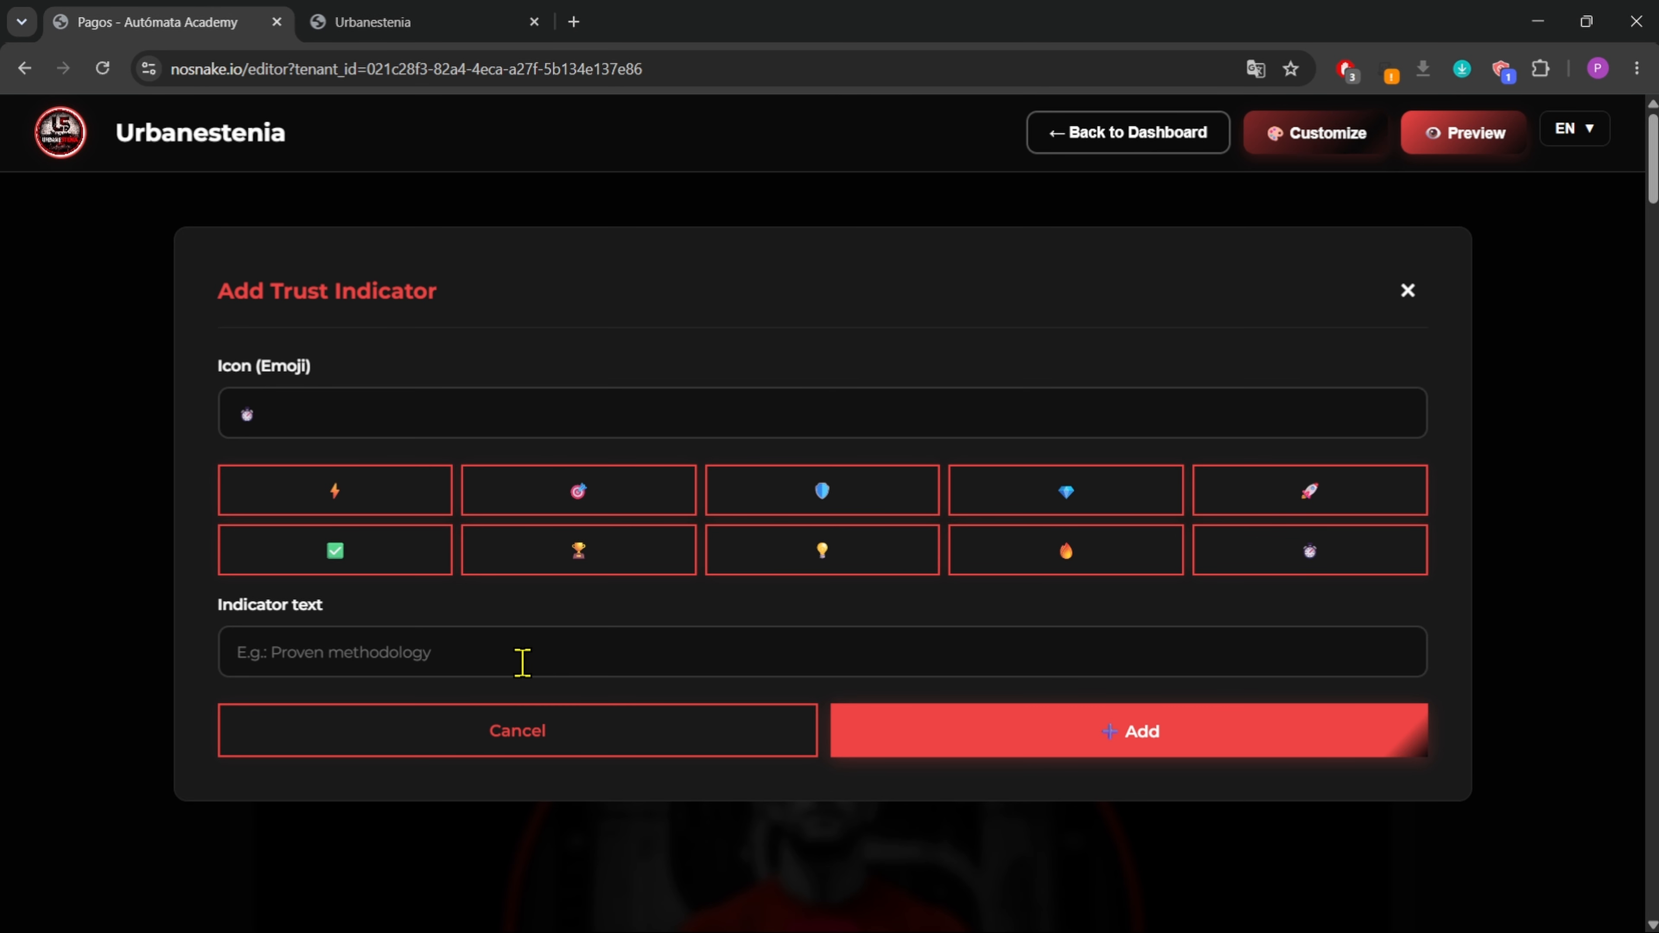
{"action": "left_click", "coordinate": [522, 662]}
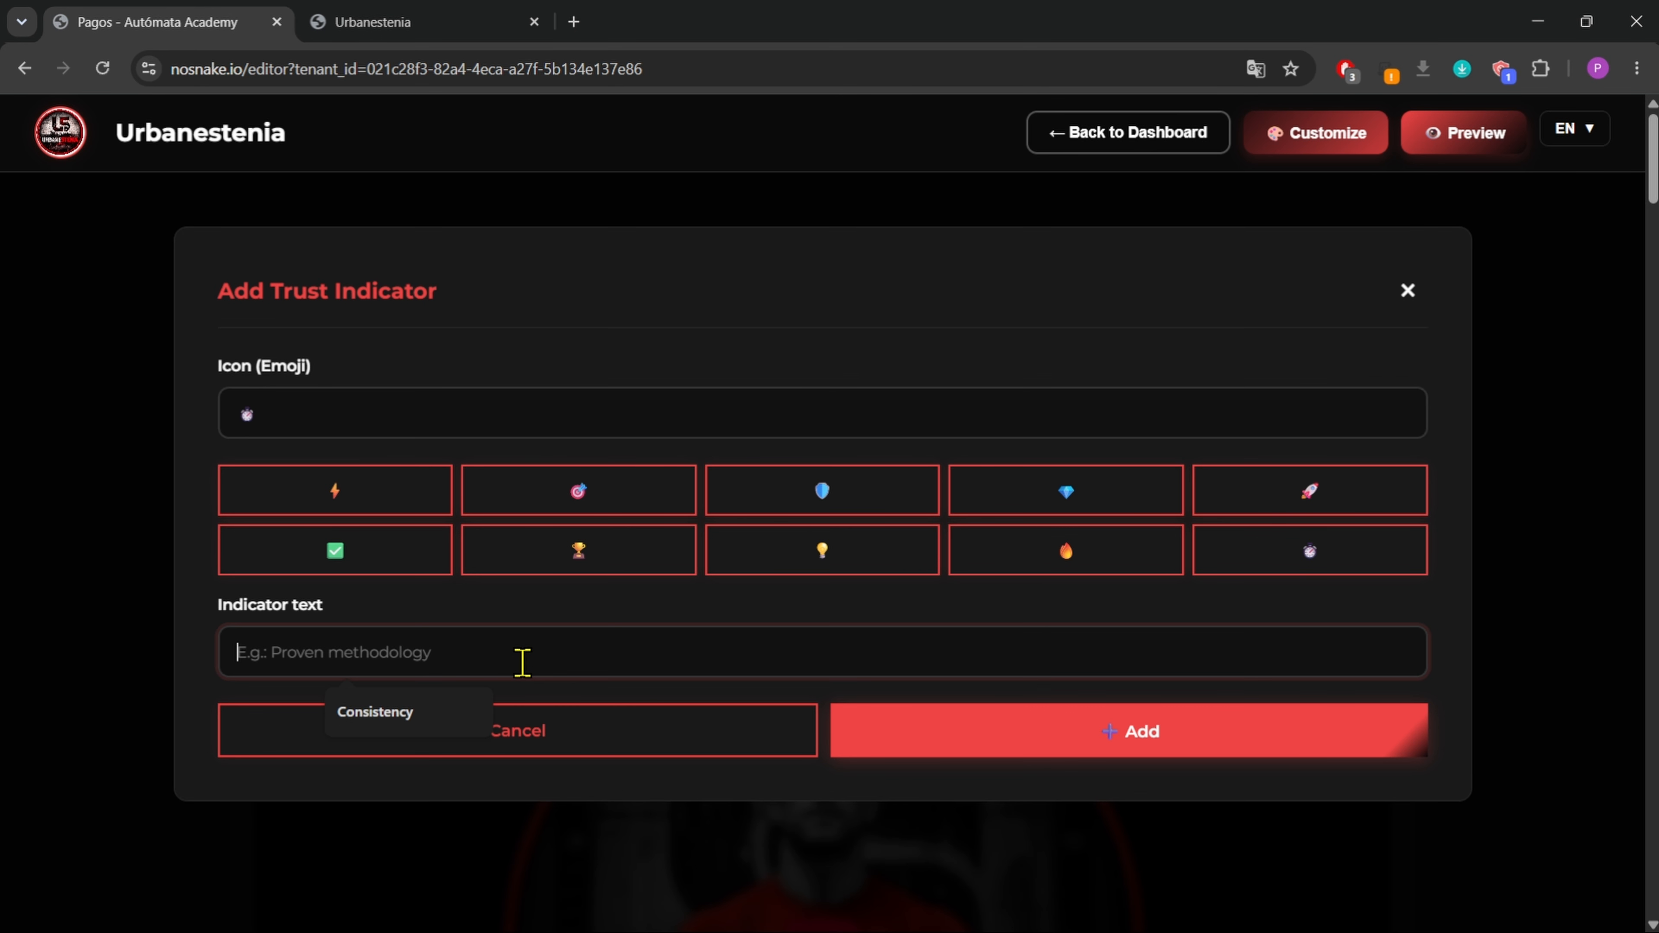
{"action": "left_click", "coordinate": [426, 719]}
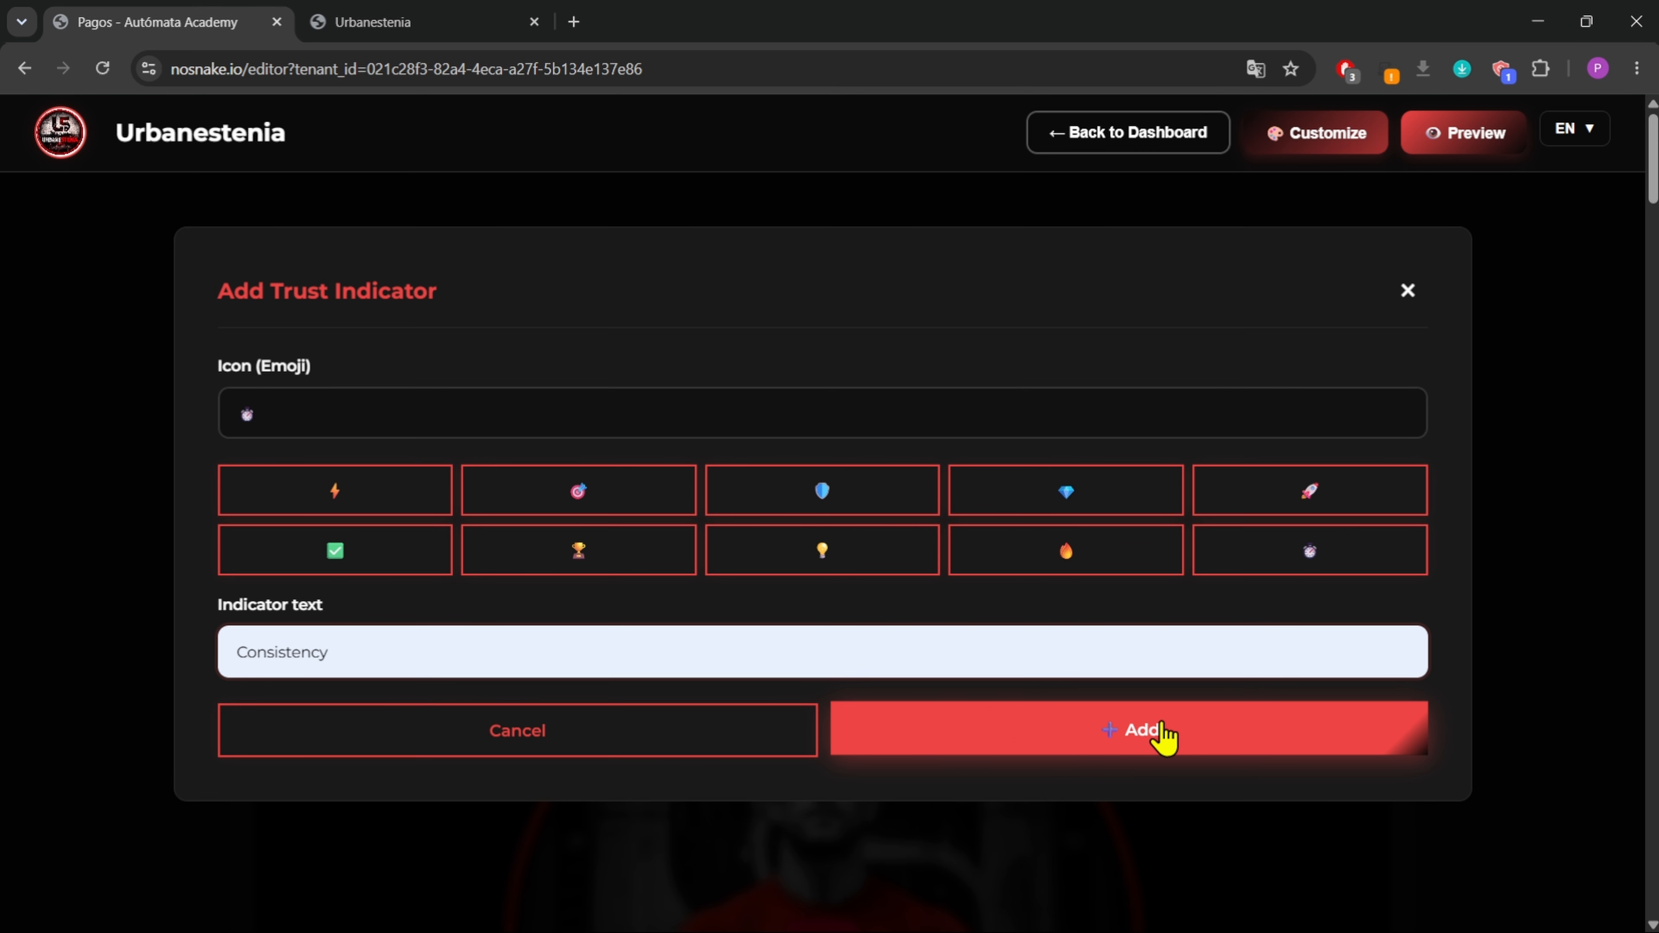
{"action": "left_click", "coordinate": [1164, 737]}
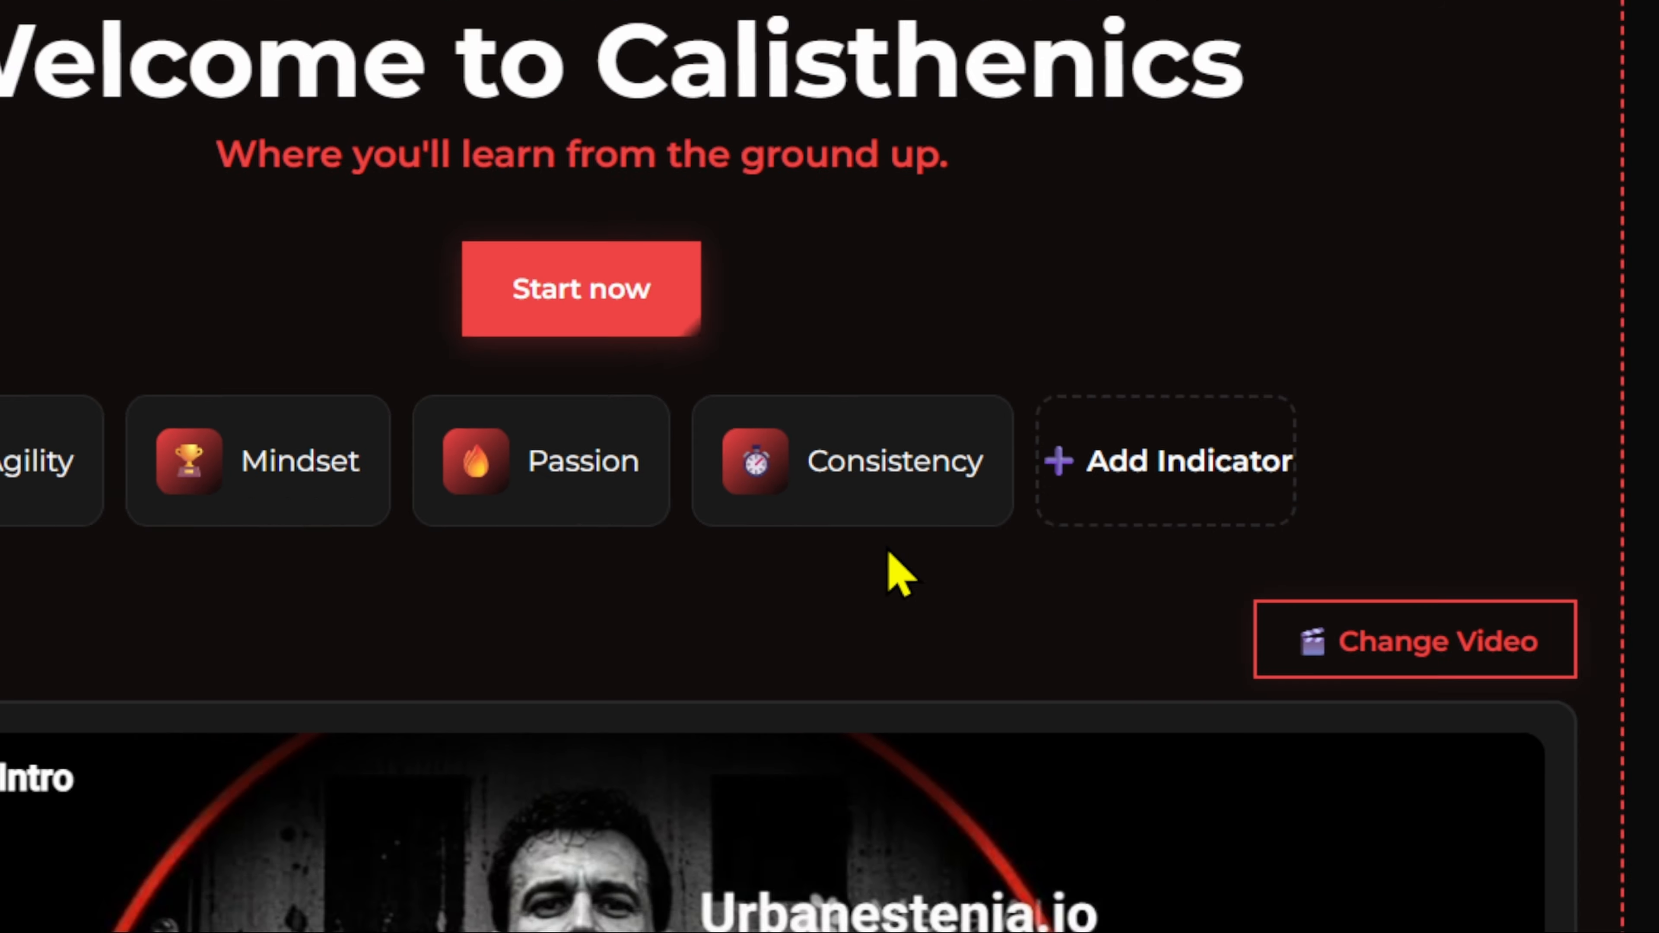
- Open the introduction video's settings and save the video with its existing YouTube URL
{"action": "scroll", "coordinate": [1038, 620], "scroll_direction": "down", "scroll_amount": 5}
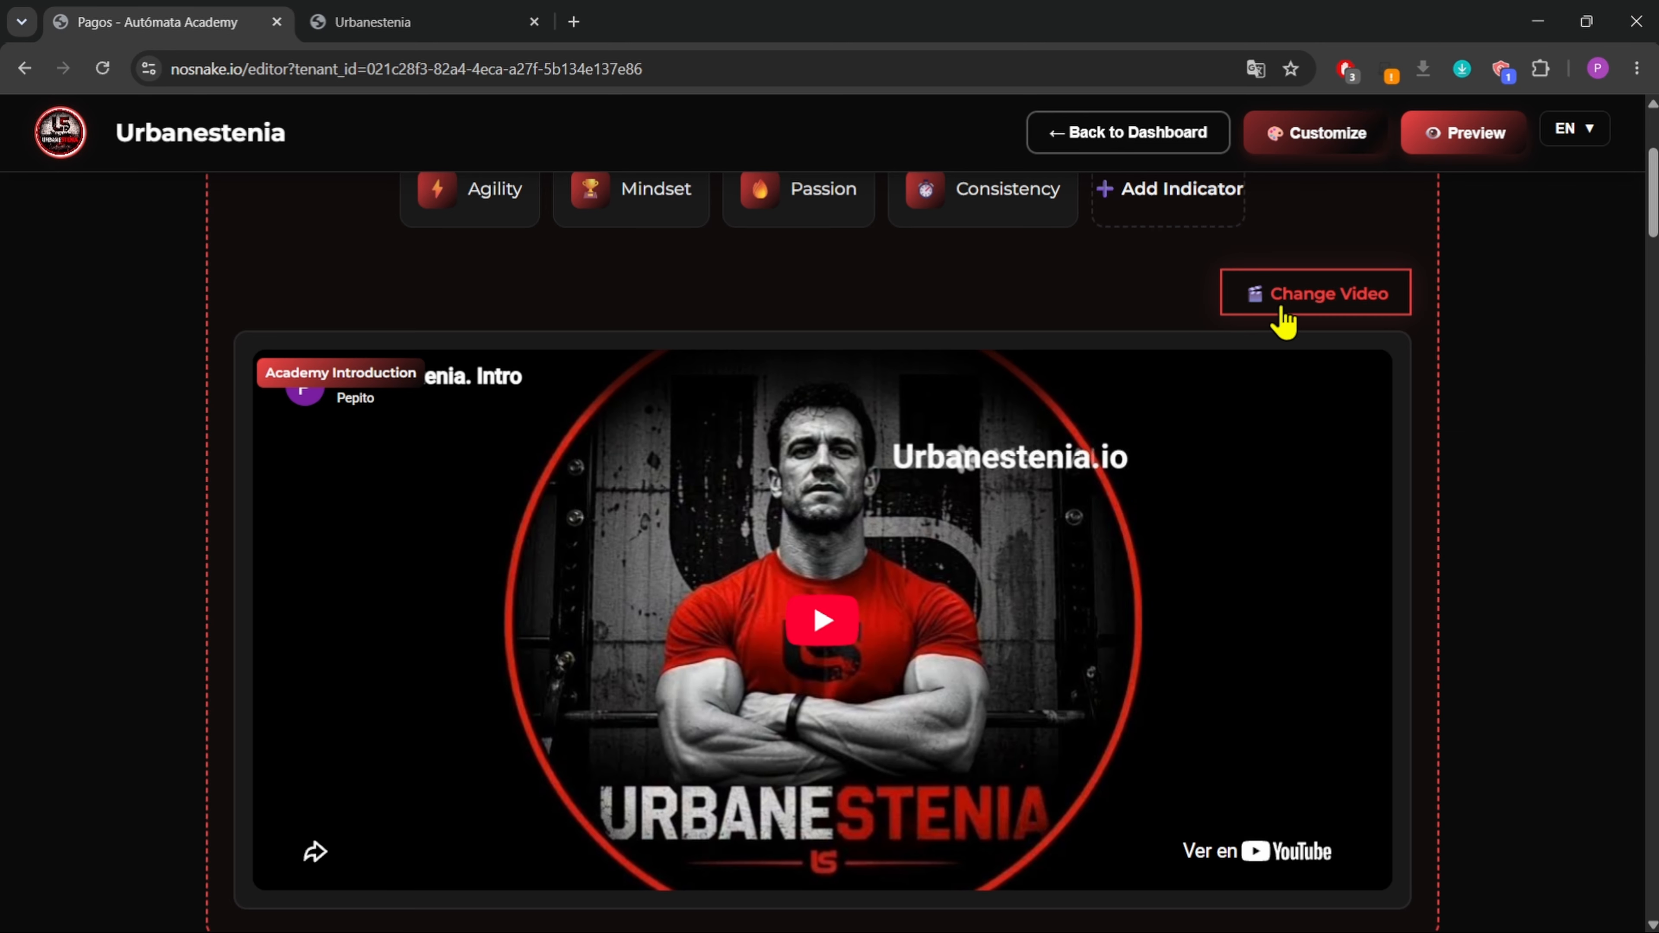
{"action": "left_click", "coordinate": [1282, 312]}
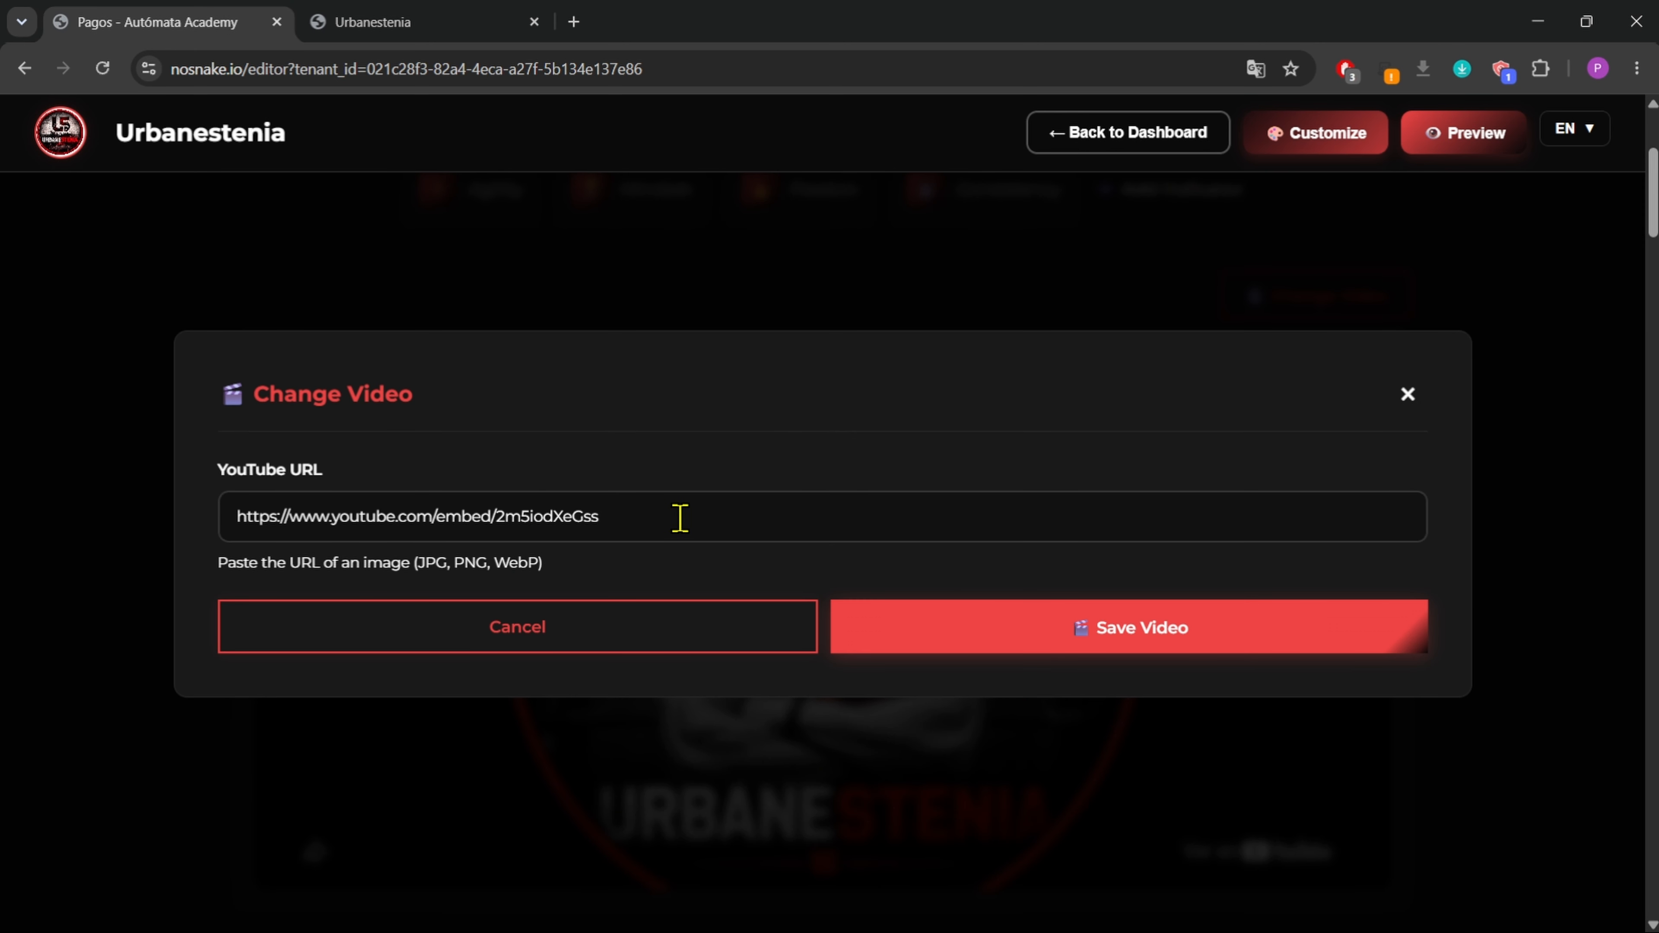
{"action": "left_click", "coordinate": [1064, 631]}
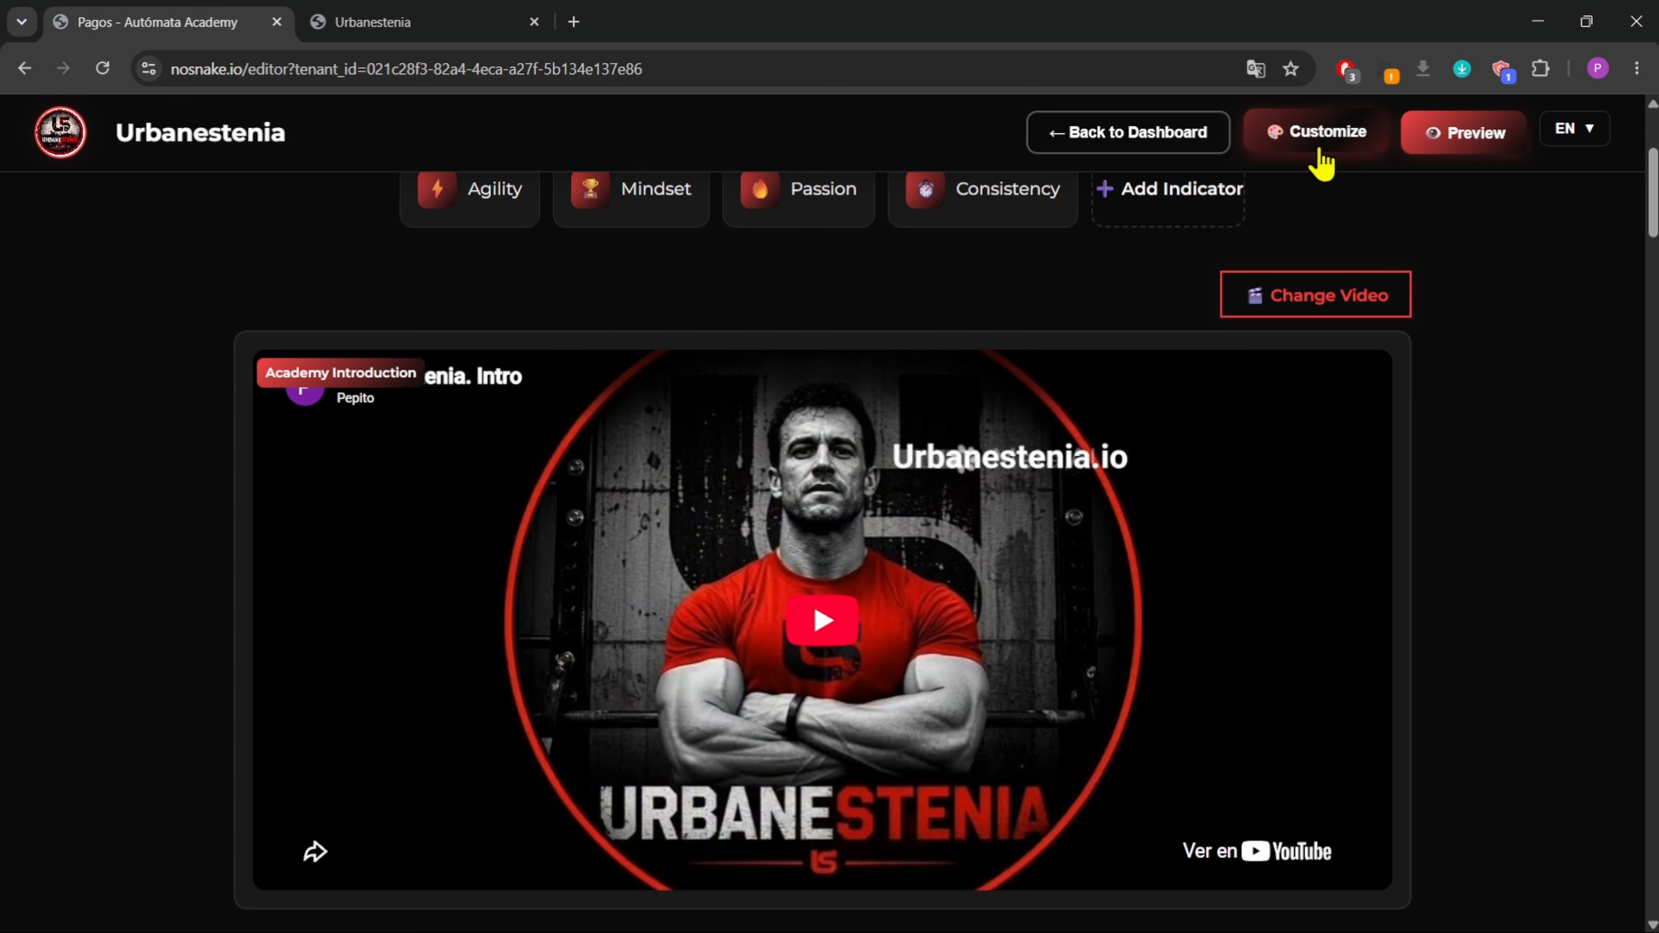
- Open the academy customization settings and look over the available options from cinematic palettes down to section names
{"action": "left_click", "coordinate": [1321, 157]}
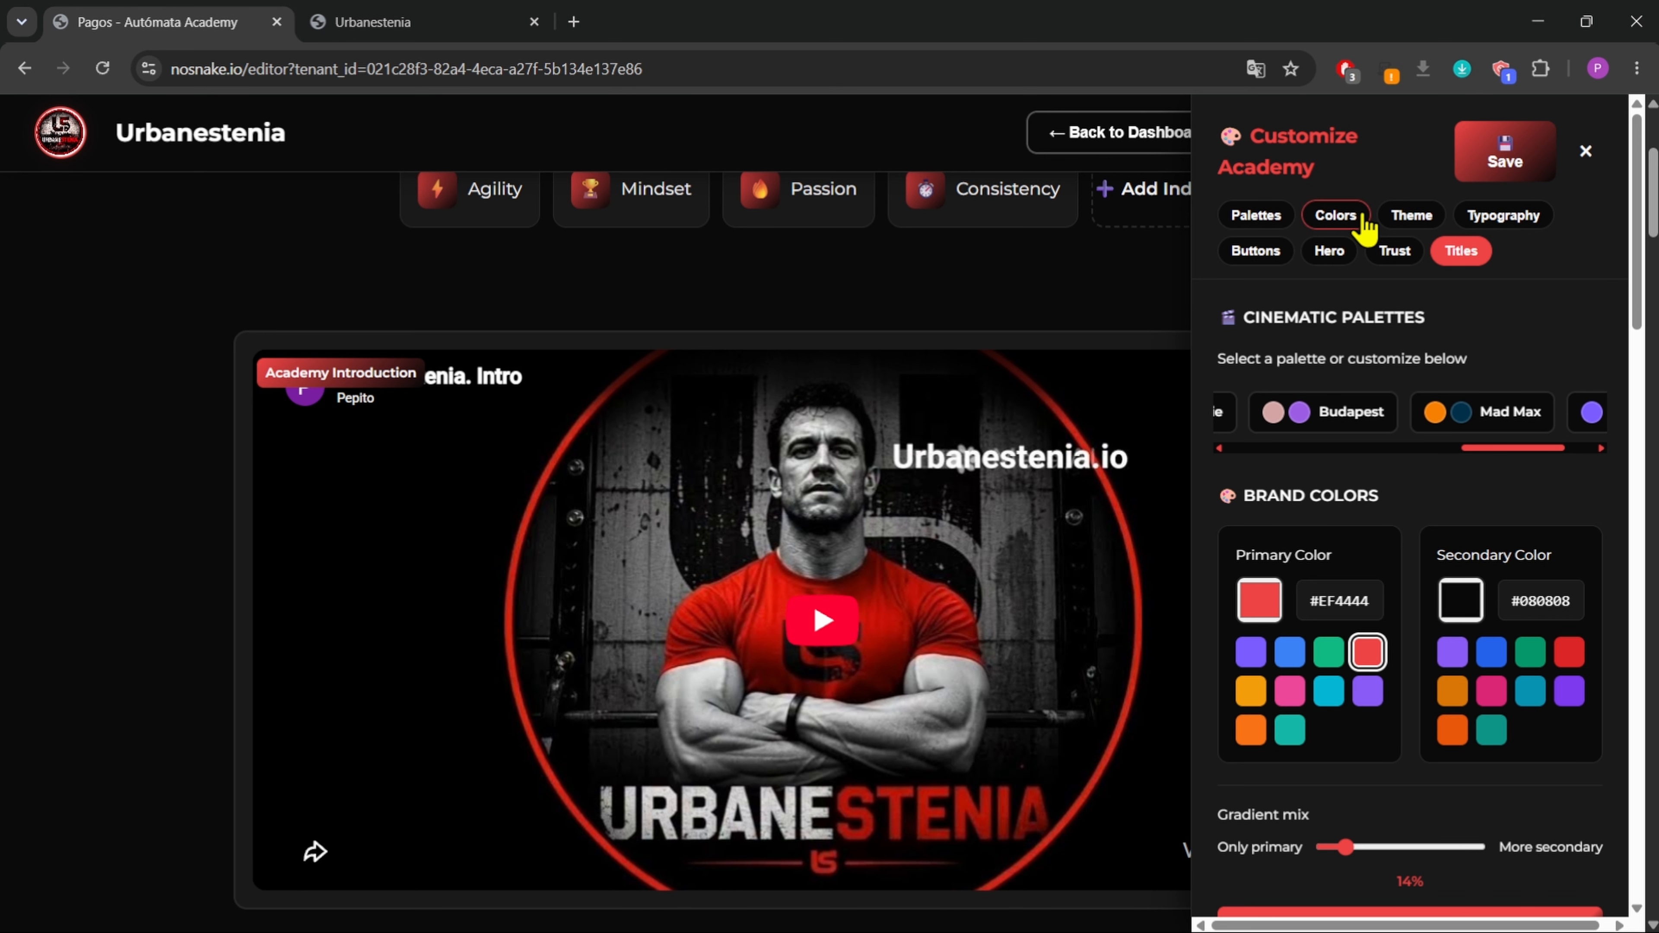
{"action": "scroll", "coordinate": [1466, 418], "scroll_direction": "down", "scroll_amount": 20}
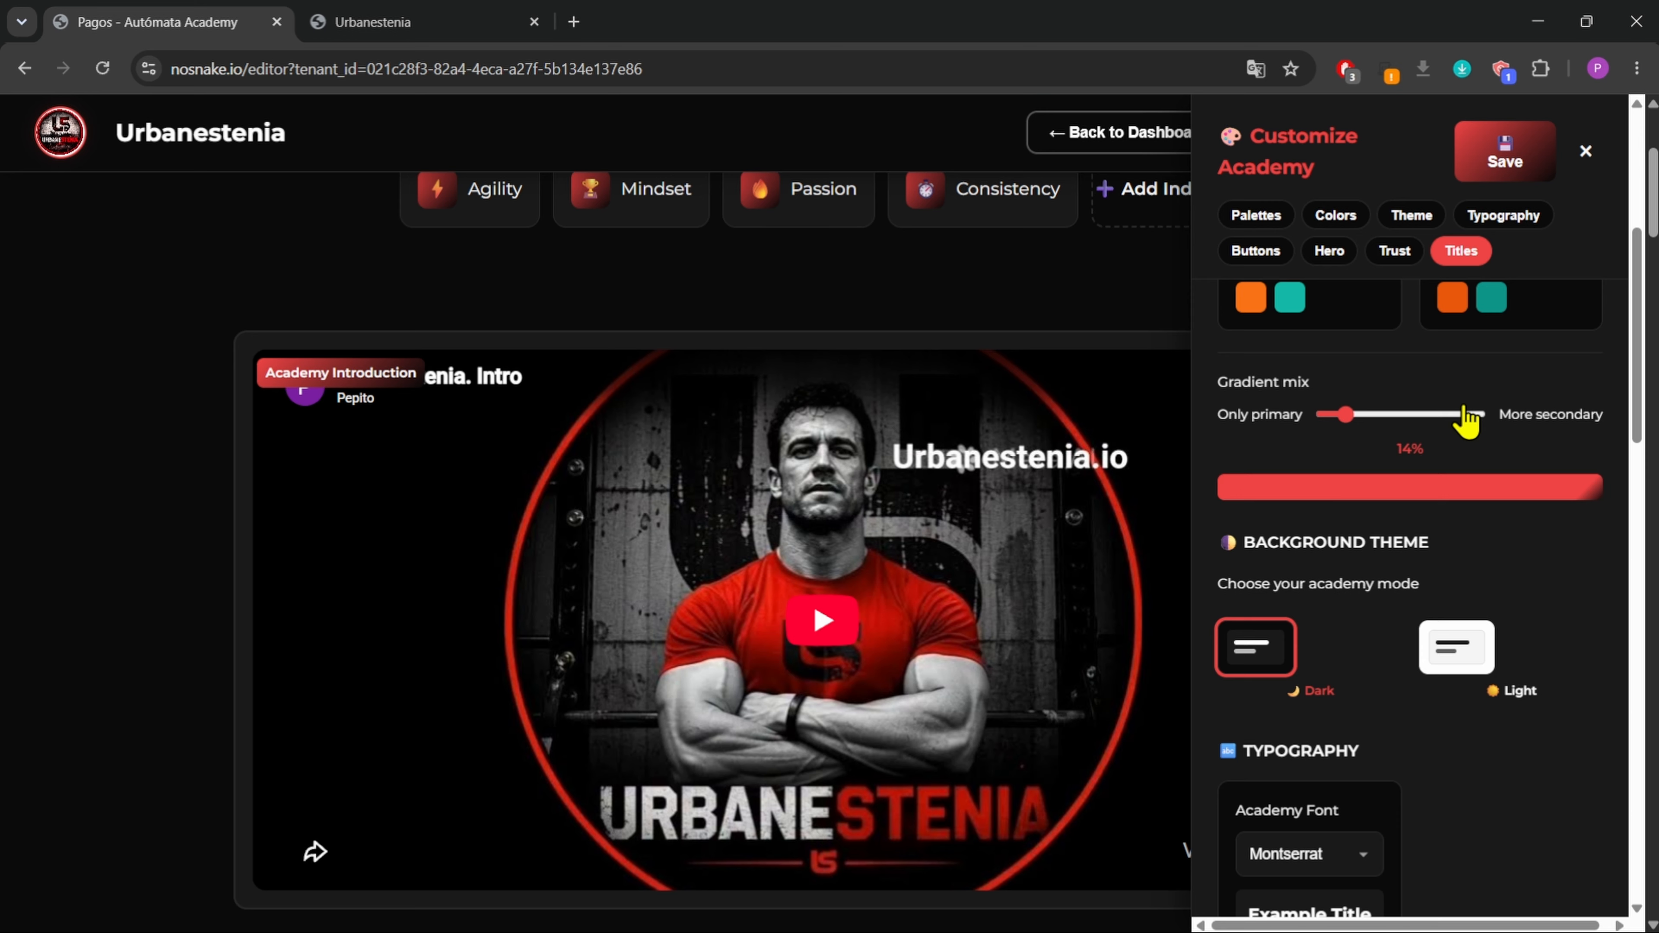
{"action": "scroll", "coordinate": [1466, 418], "scroll_direction": "down", "scroll_amount": 3}
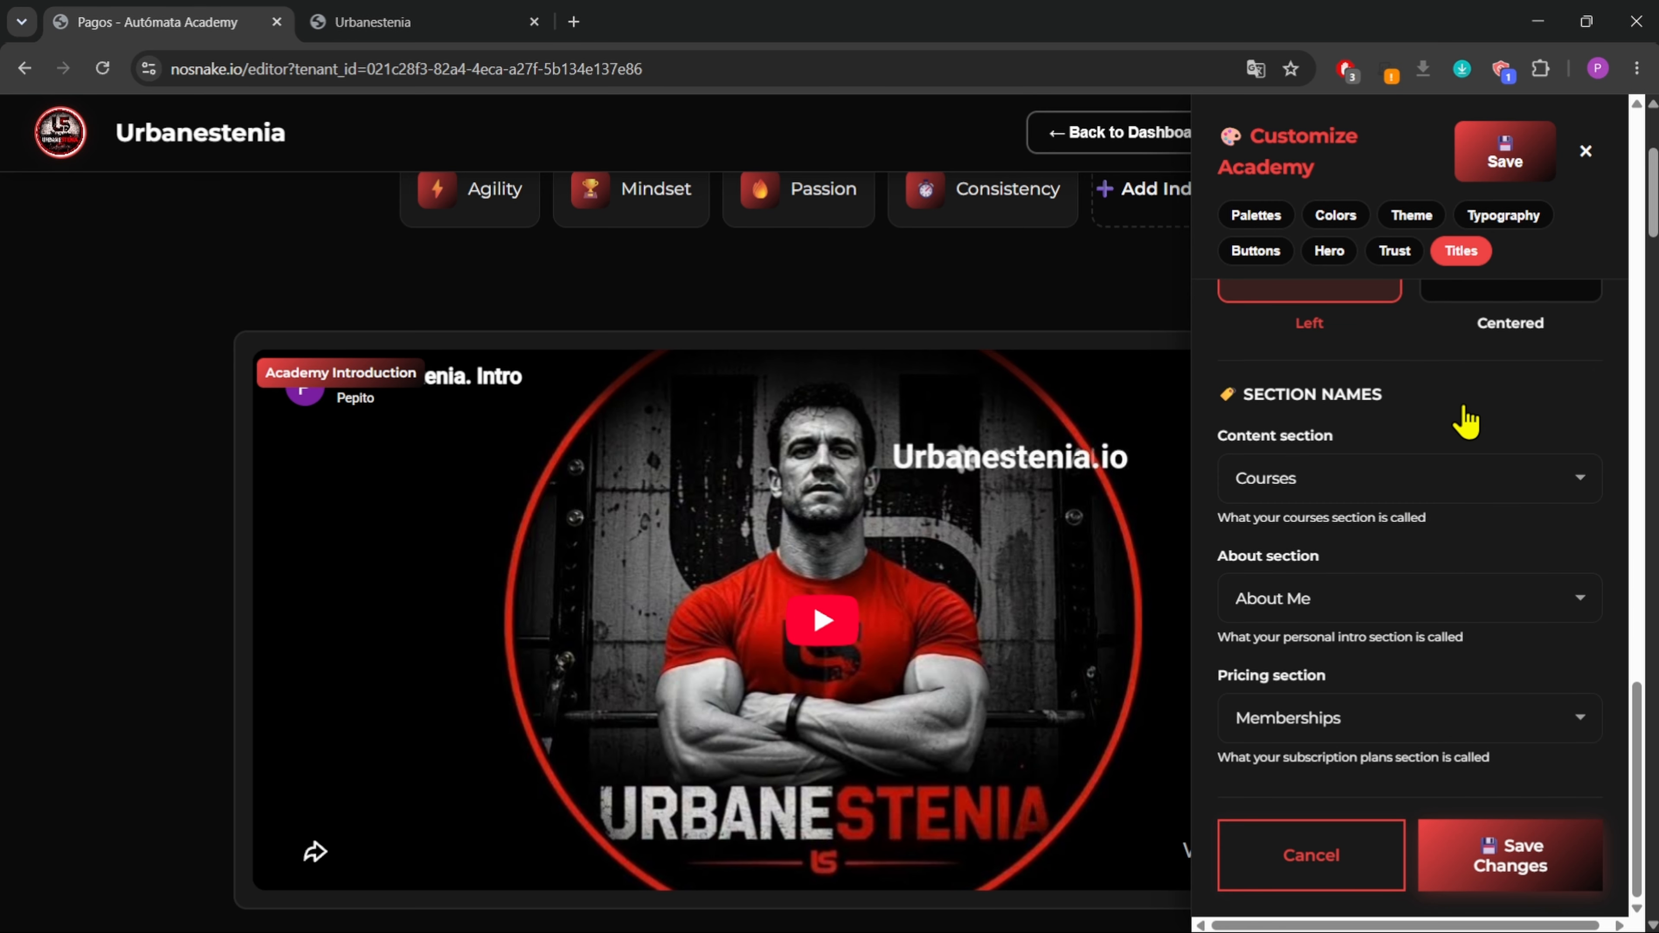
{"action": "scroll", "coordinate": [1470, 422], "scroll_direction": "up", "scroll_amount": 15}
{"action": "scroll", "coordinate": [1471, 422], "scroll_direction": "up", "scroll_amount": 7}
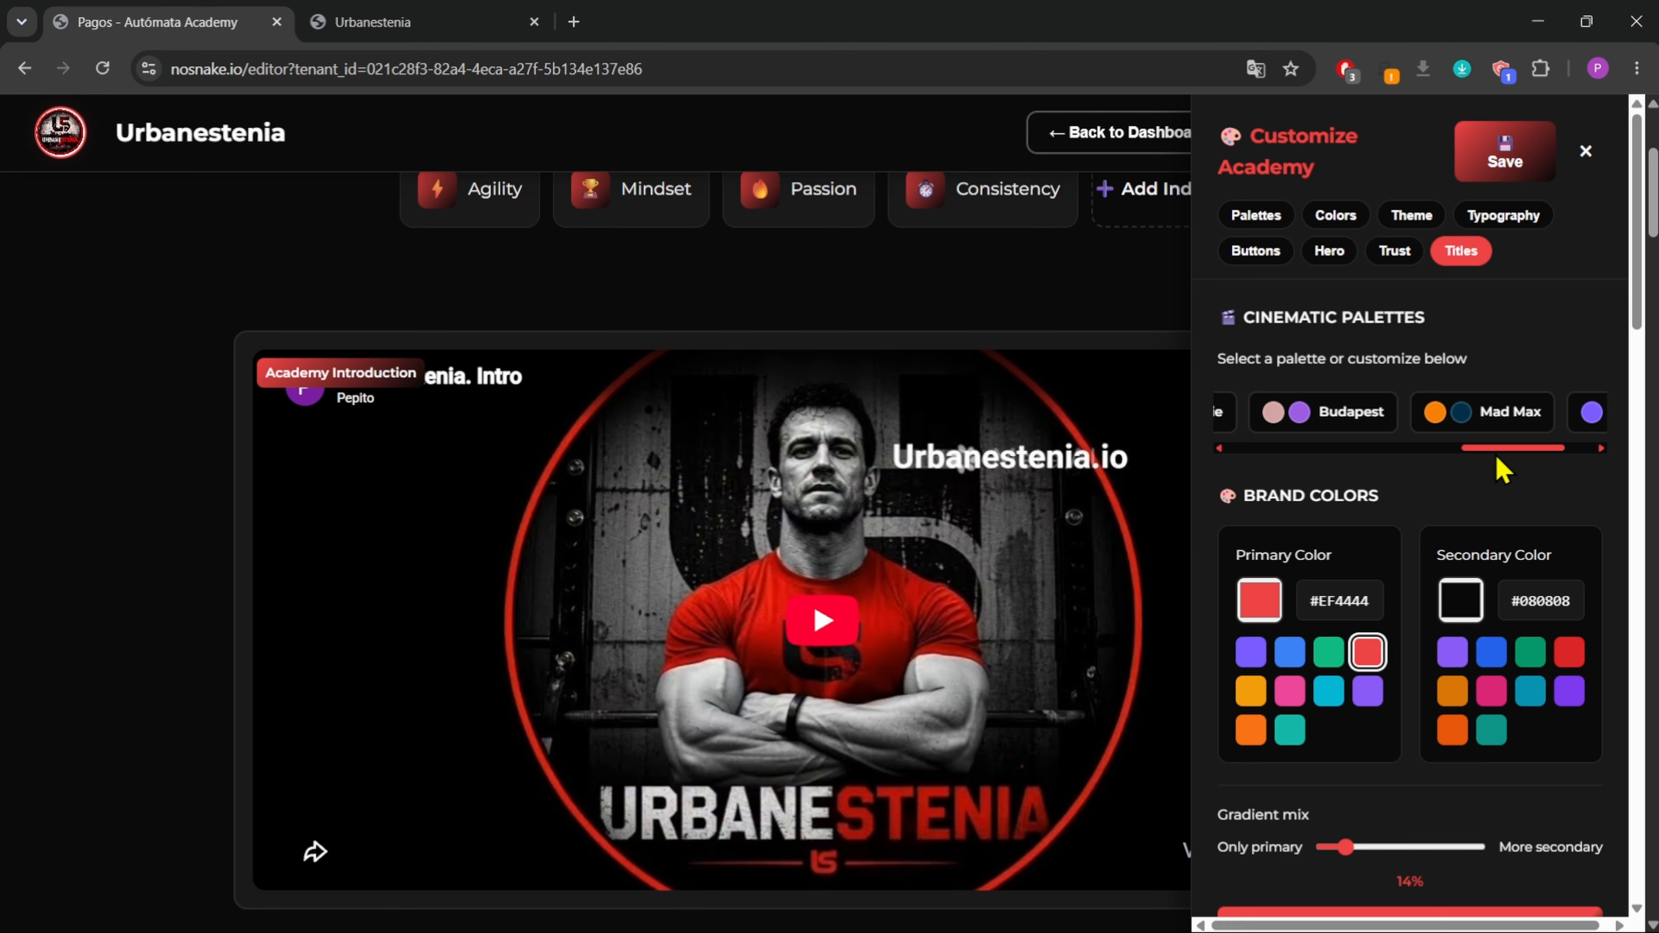
{"action": "left_click_drag", "start_coordinate": [1496, 458], "coordinate": [1229, 458]}
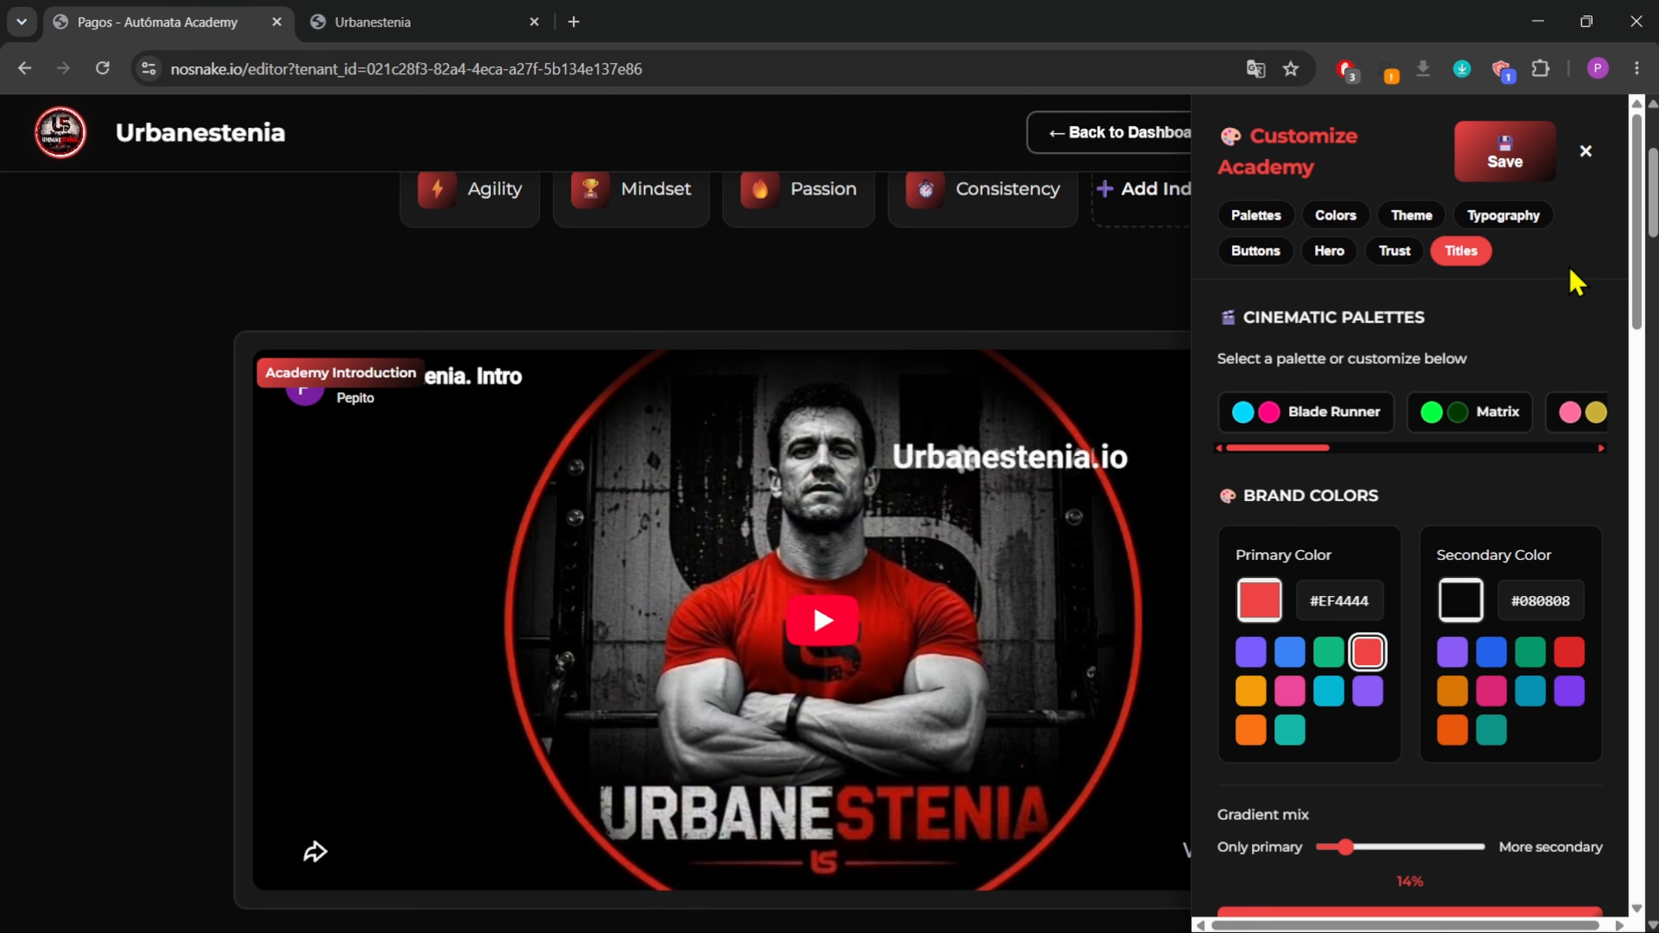
{"action": "scroll", "coordinate": [1577, 283], "scroll_direction": "up", "scroll_amount": 3}
{"action": "scroll", "coordinate": [1570, 288], "scroll_direction": "down", "scroll_amount": 3}
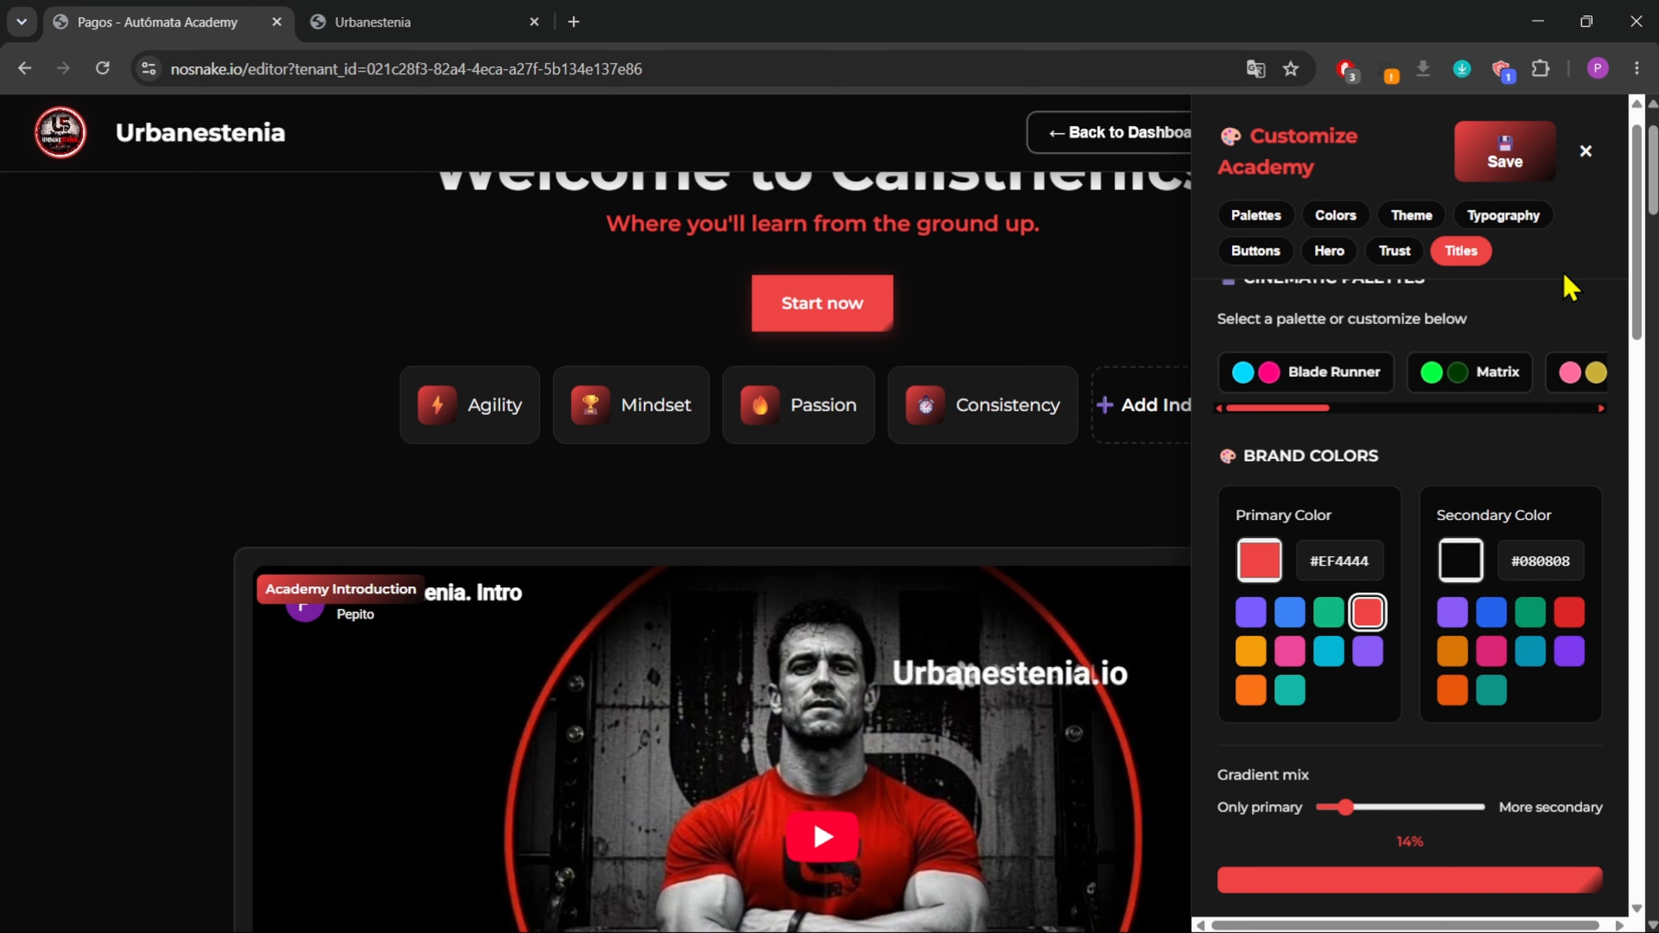
{"action": "scroll", "coordinate": [1570, 288], "scroll_direction": "up", "scroll_amount": 3}
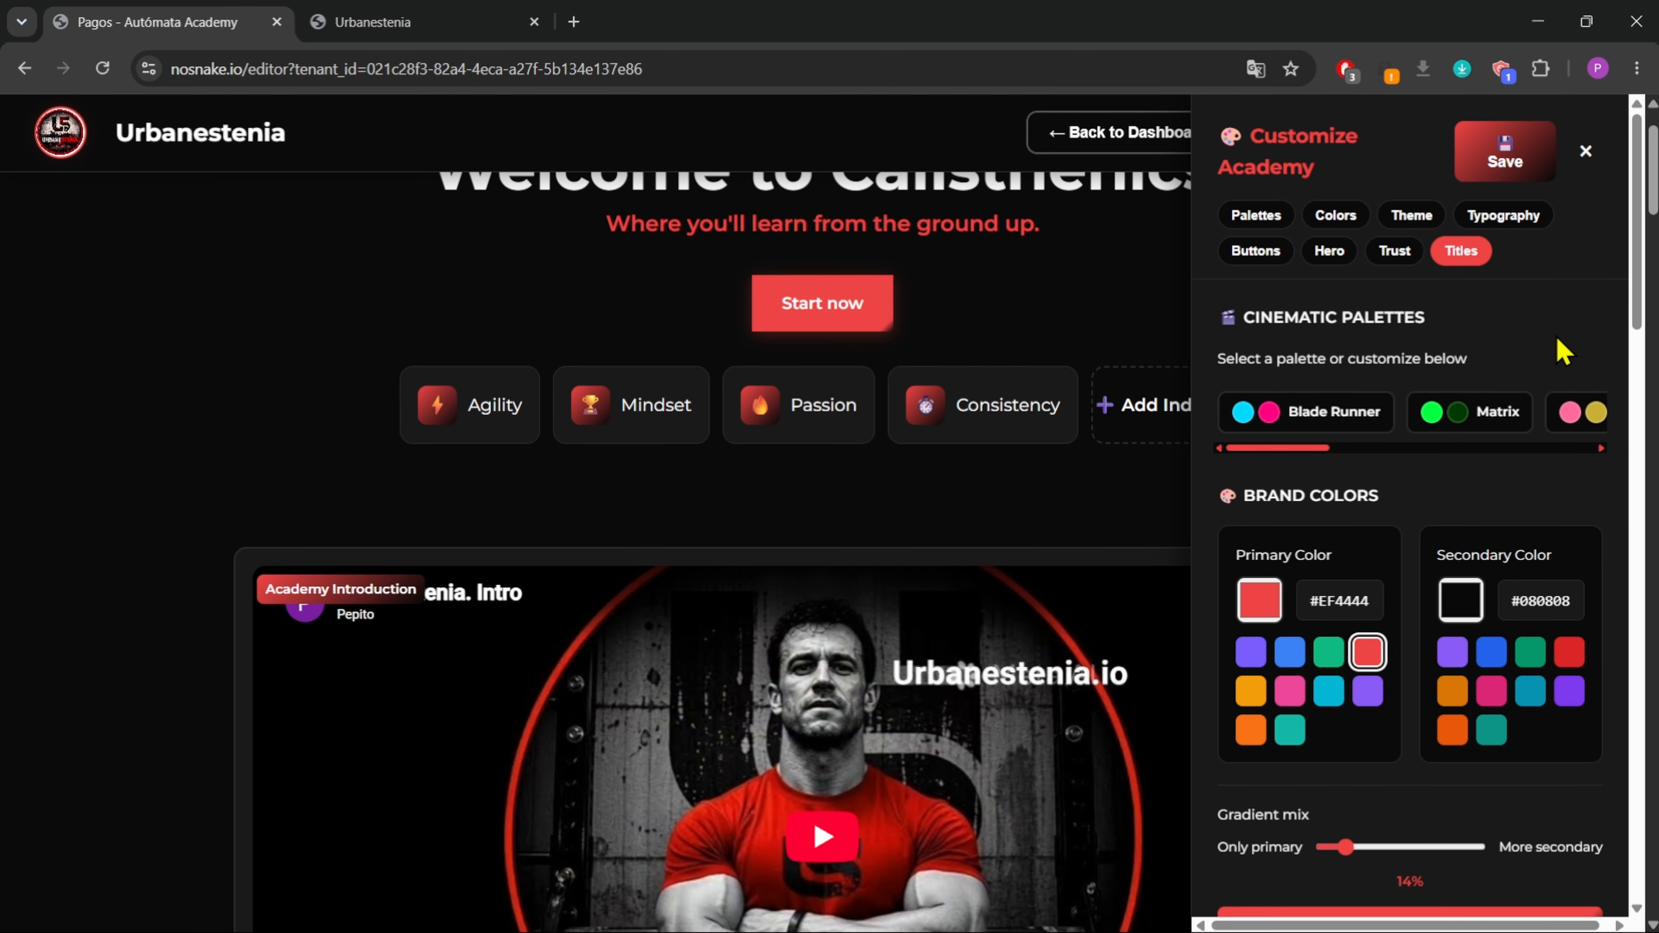
- Review the Palettes, Colors, Theme, Typography, Trust and Titles sections of the customization settings
{"action": "left_click", "coordinate": [1271, 218]}
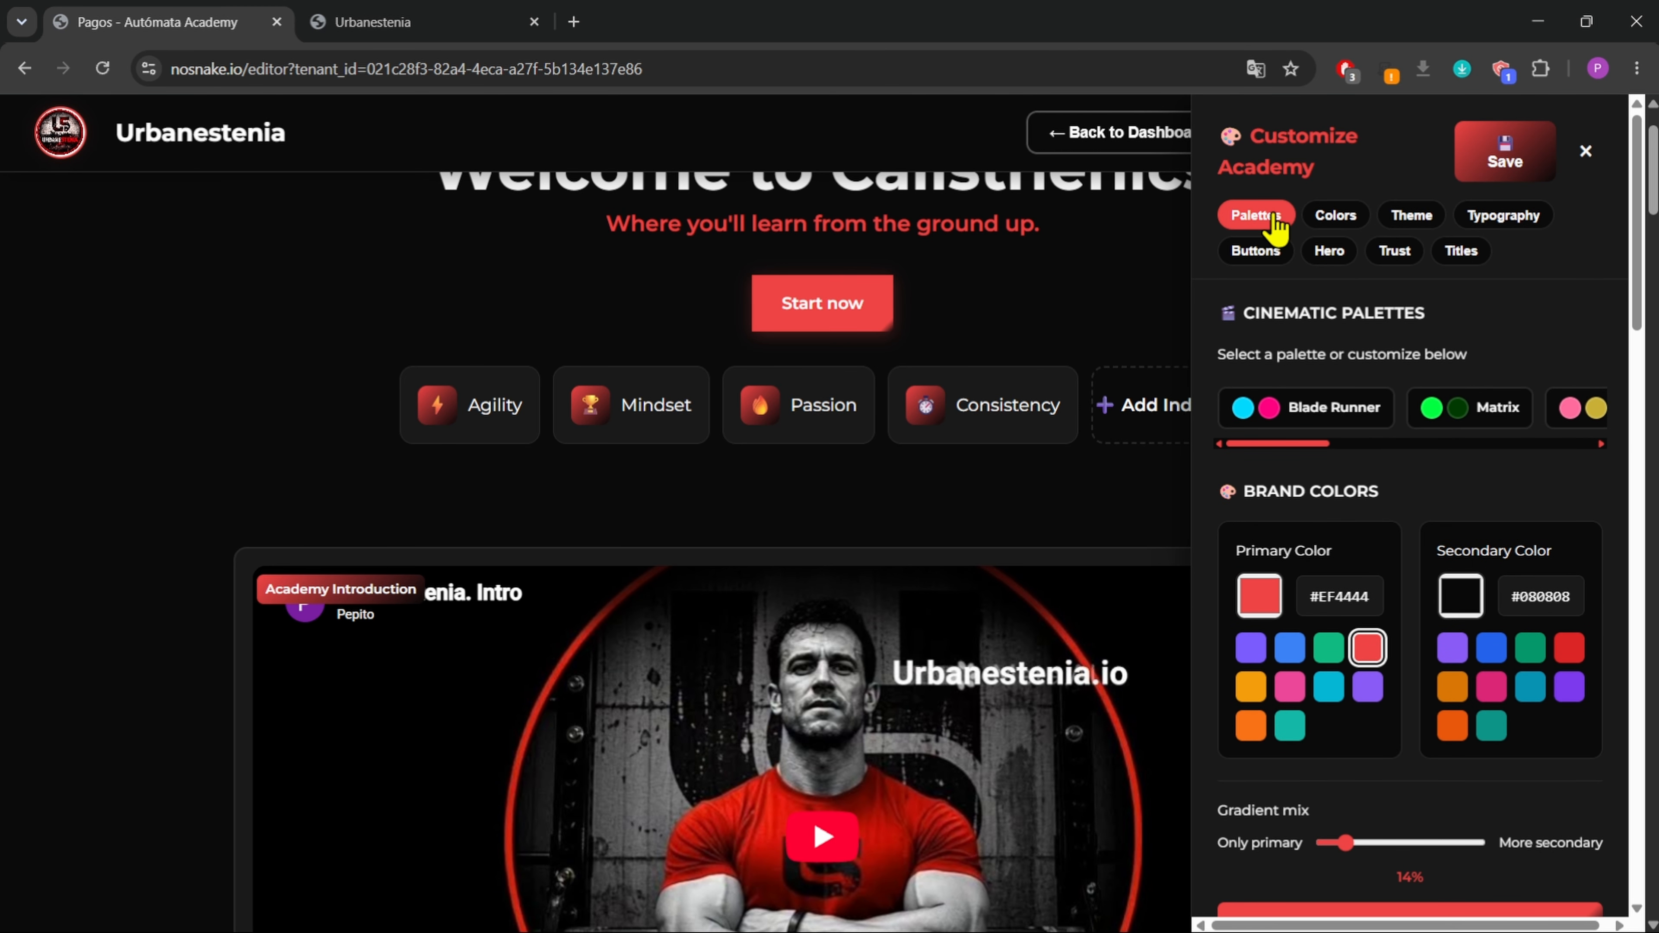
{"action": "left_click", "coordinate": [1336, 218]}
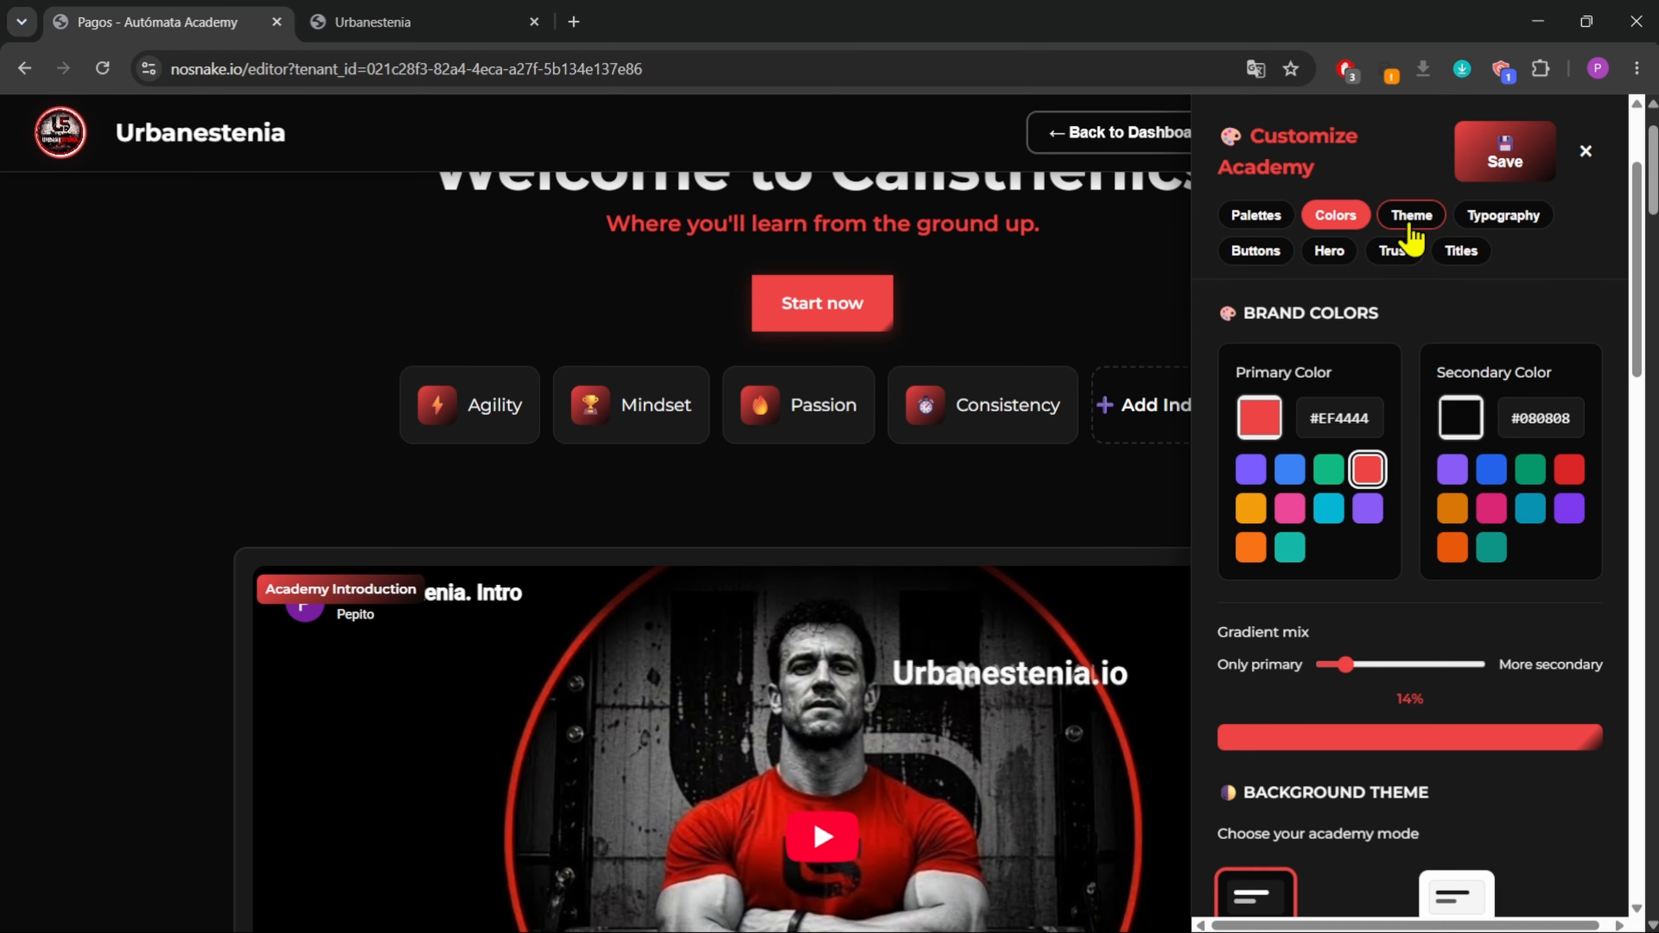
{"action": "left_click", "coordinate": [1411, 239]}
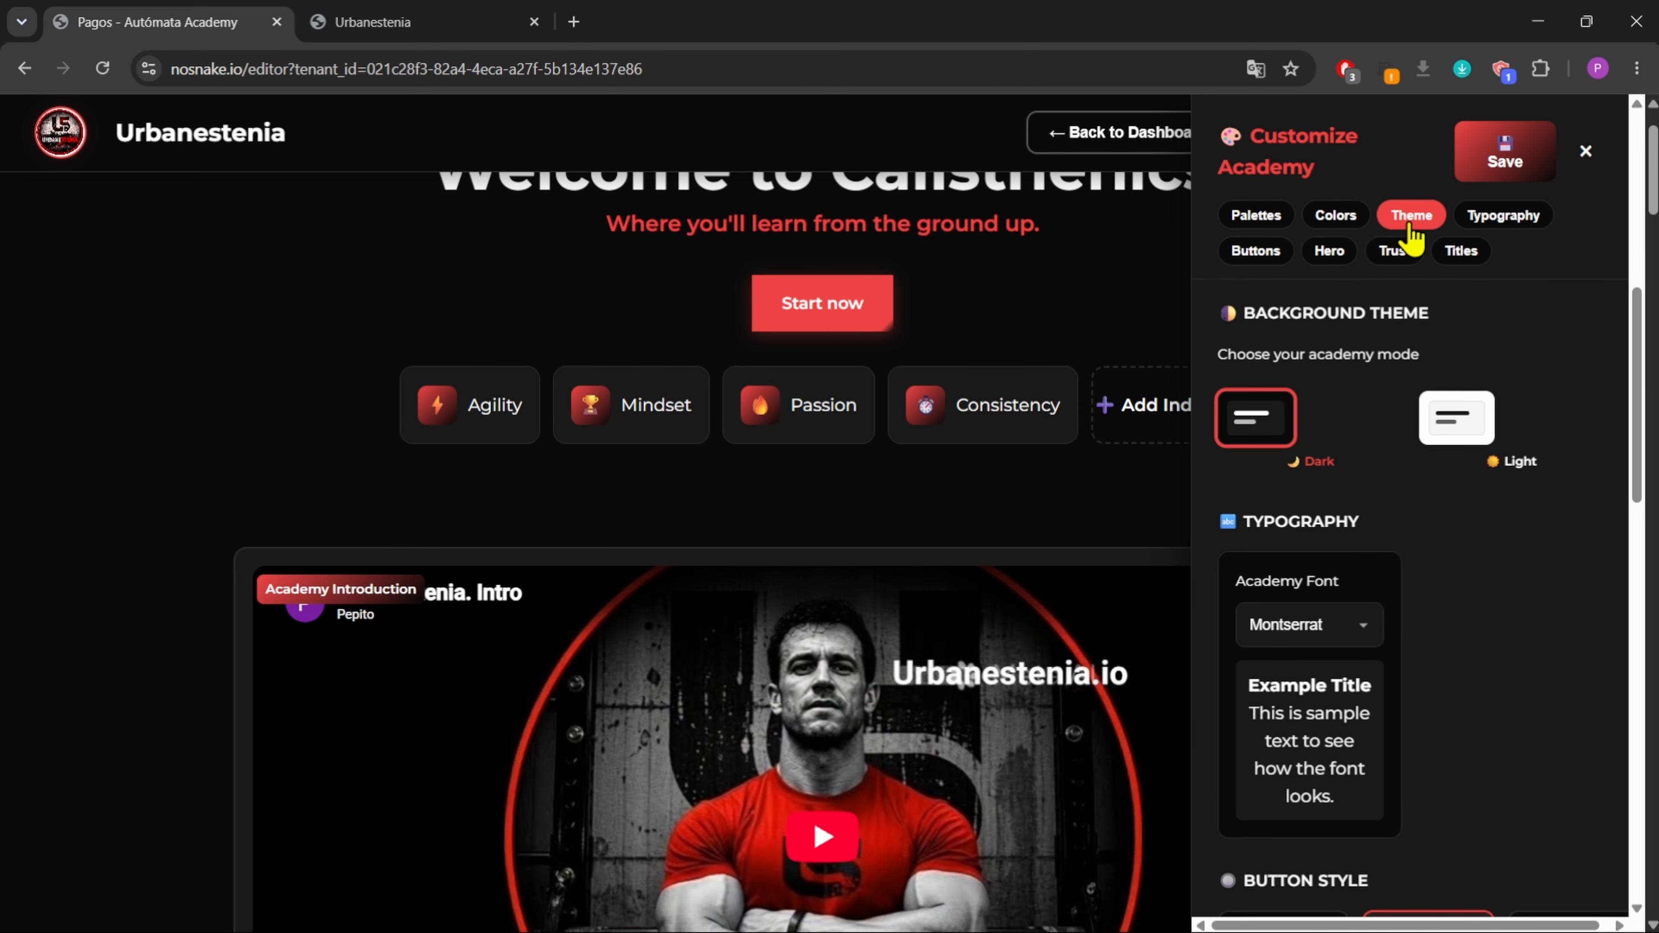
{"action": "left_click", "coordinate": [1500, 223]}
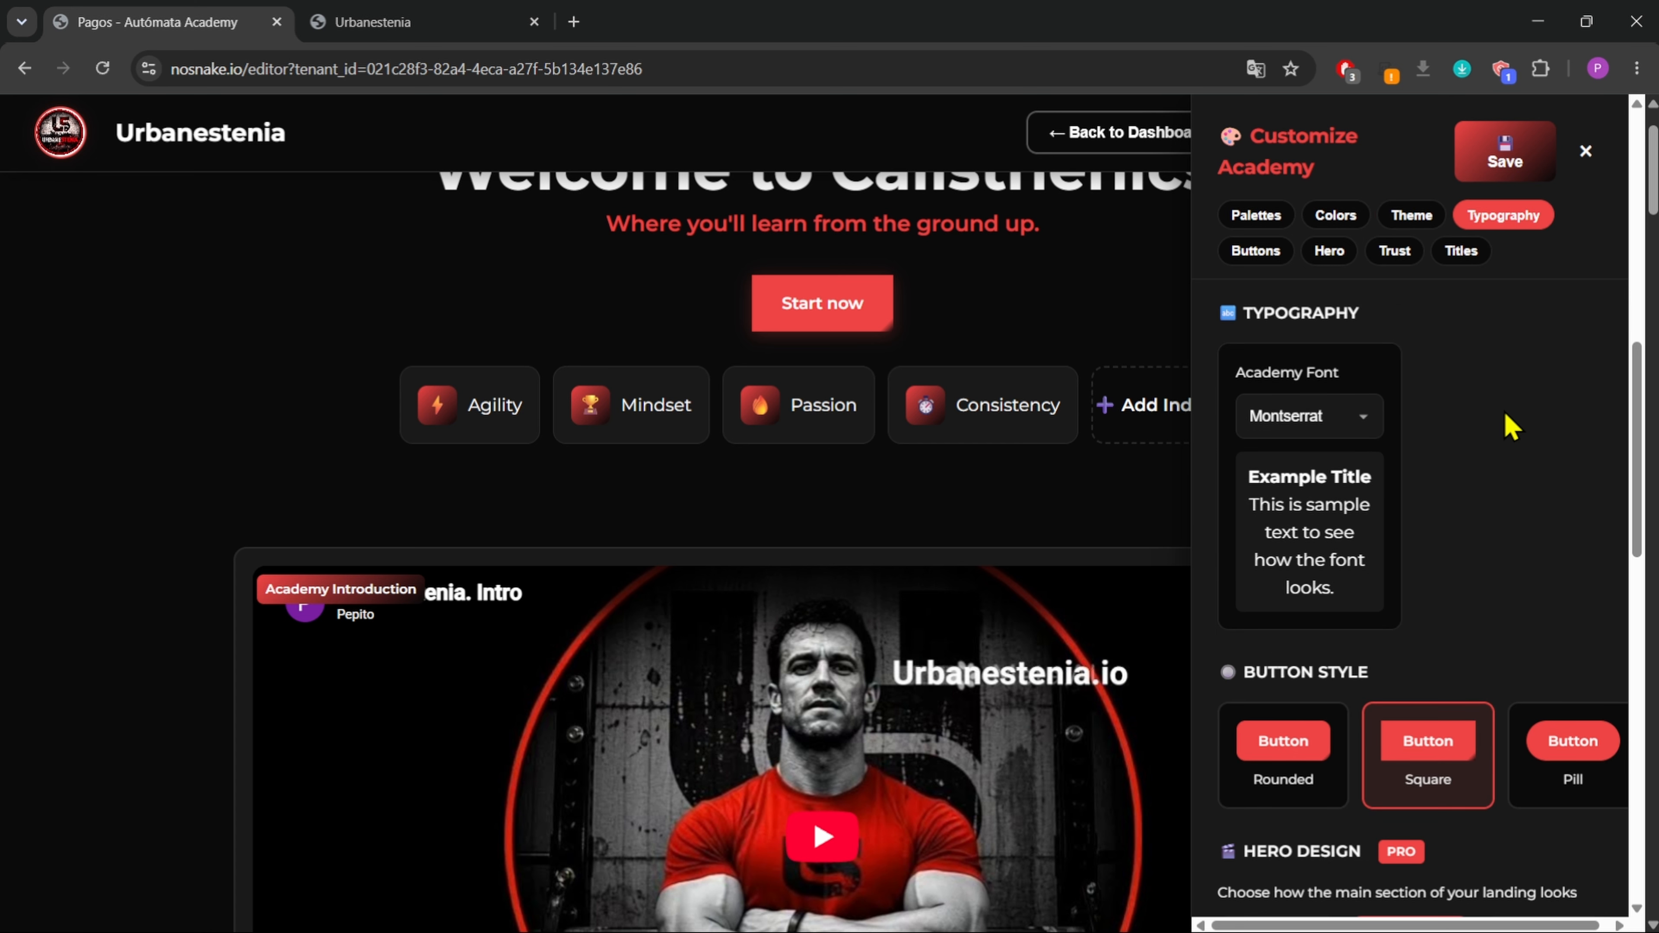
{"action": "left_click", "coordinate": [1396, 253]}
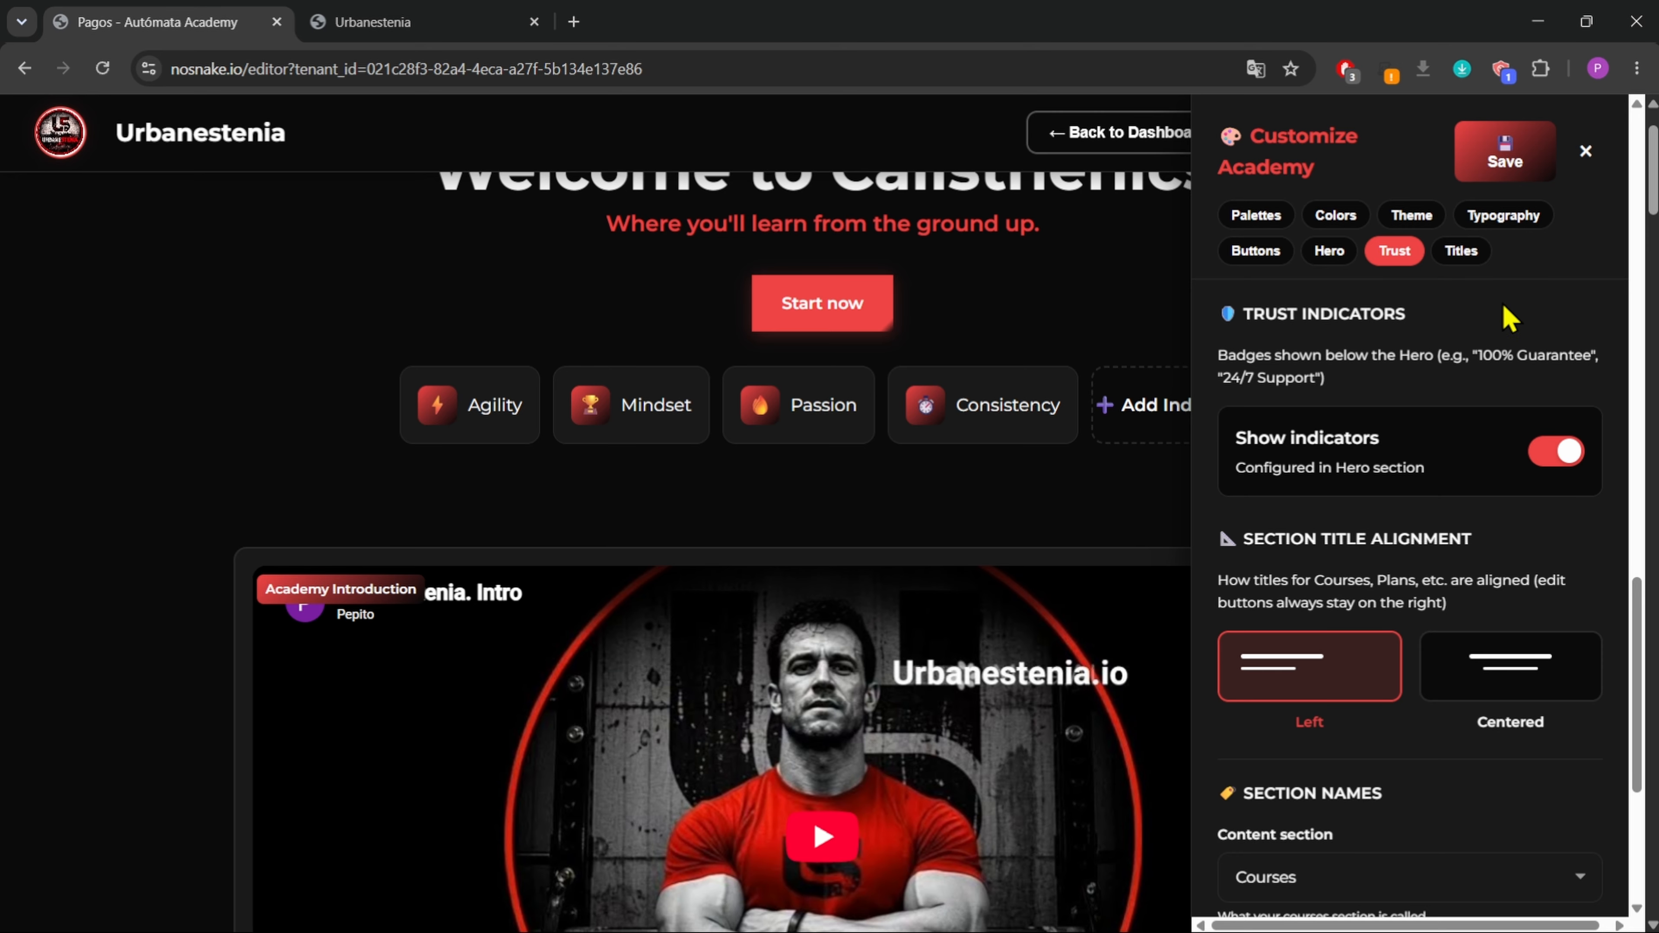
{"action": "left_click", "coordinate": [1463, 256]}
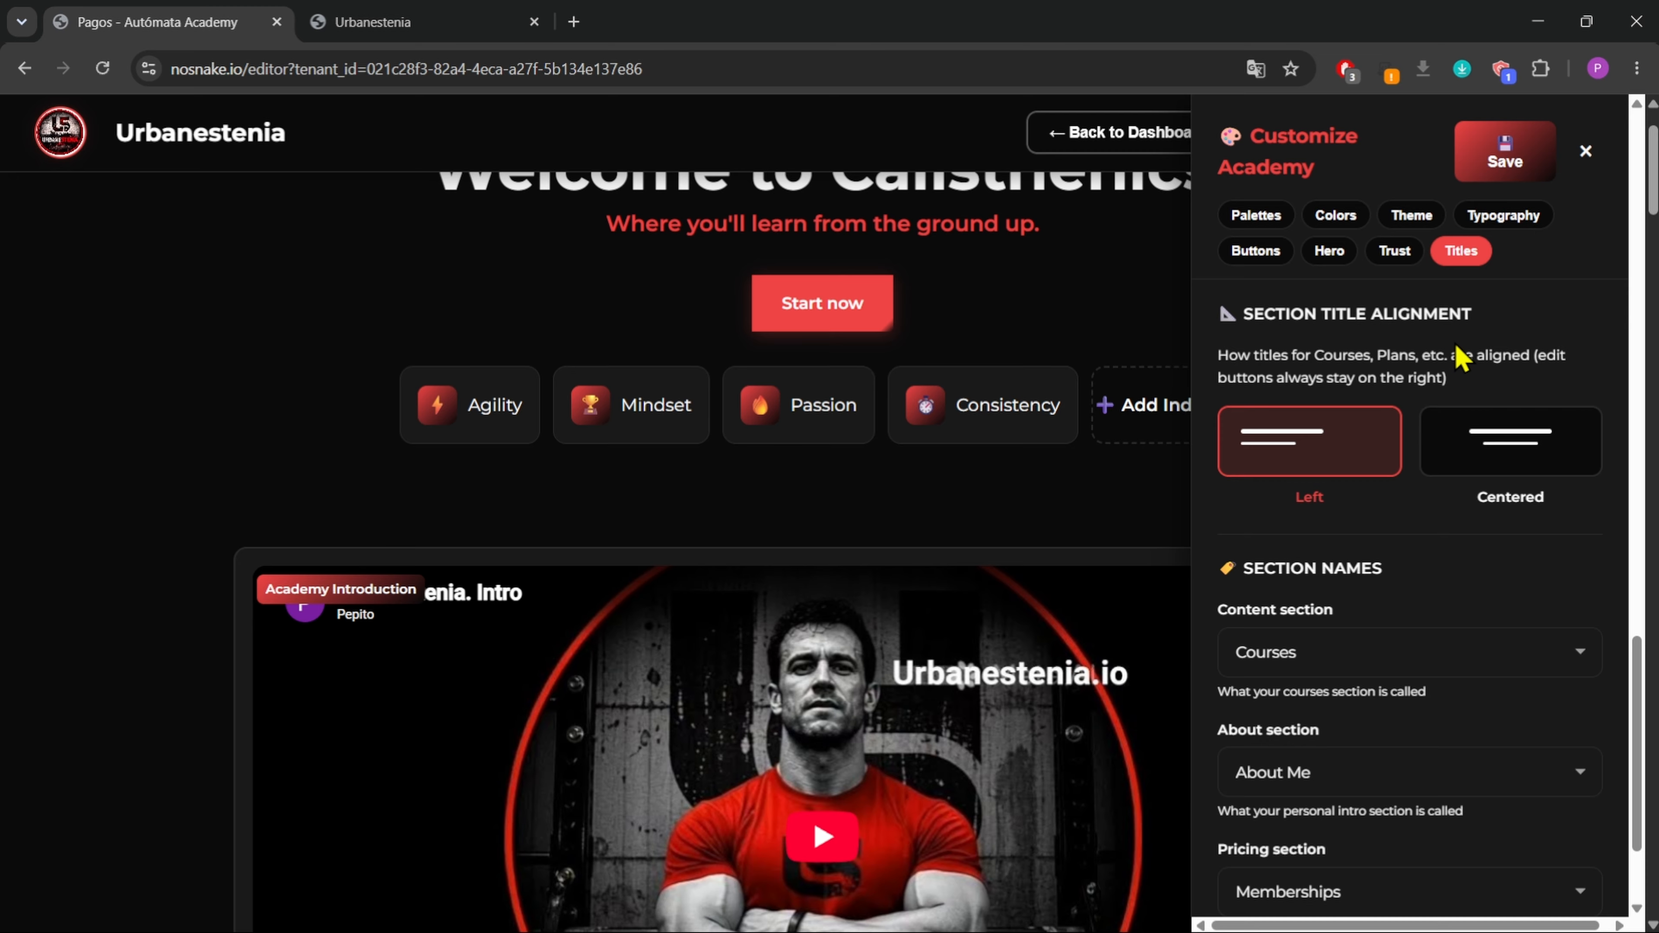
{"action": "scroll", "coordinate": [1460, 356], "scroll_direction": "up", "scroll_amount": 15}
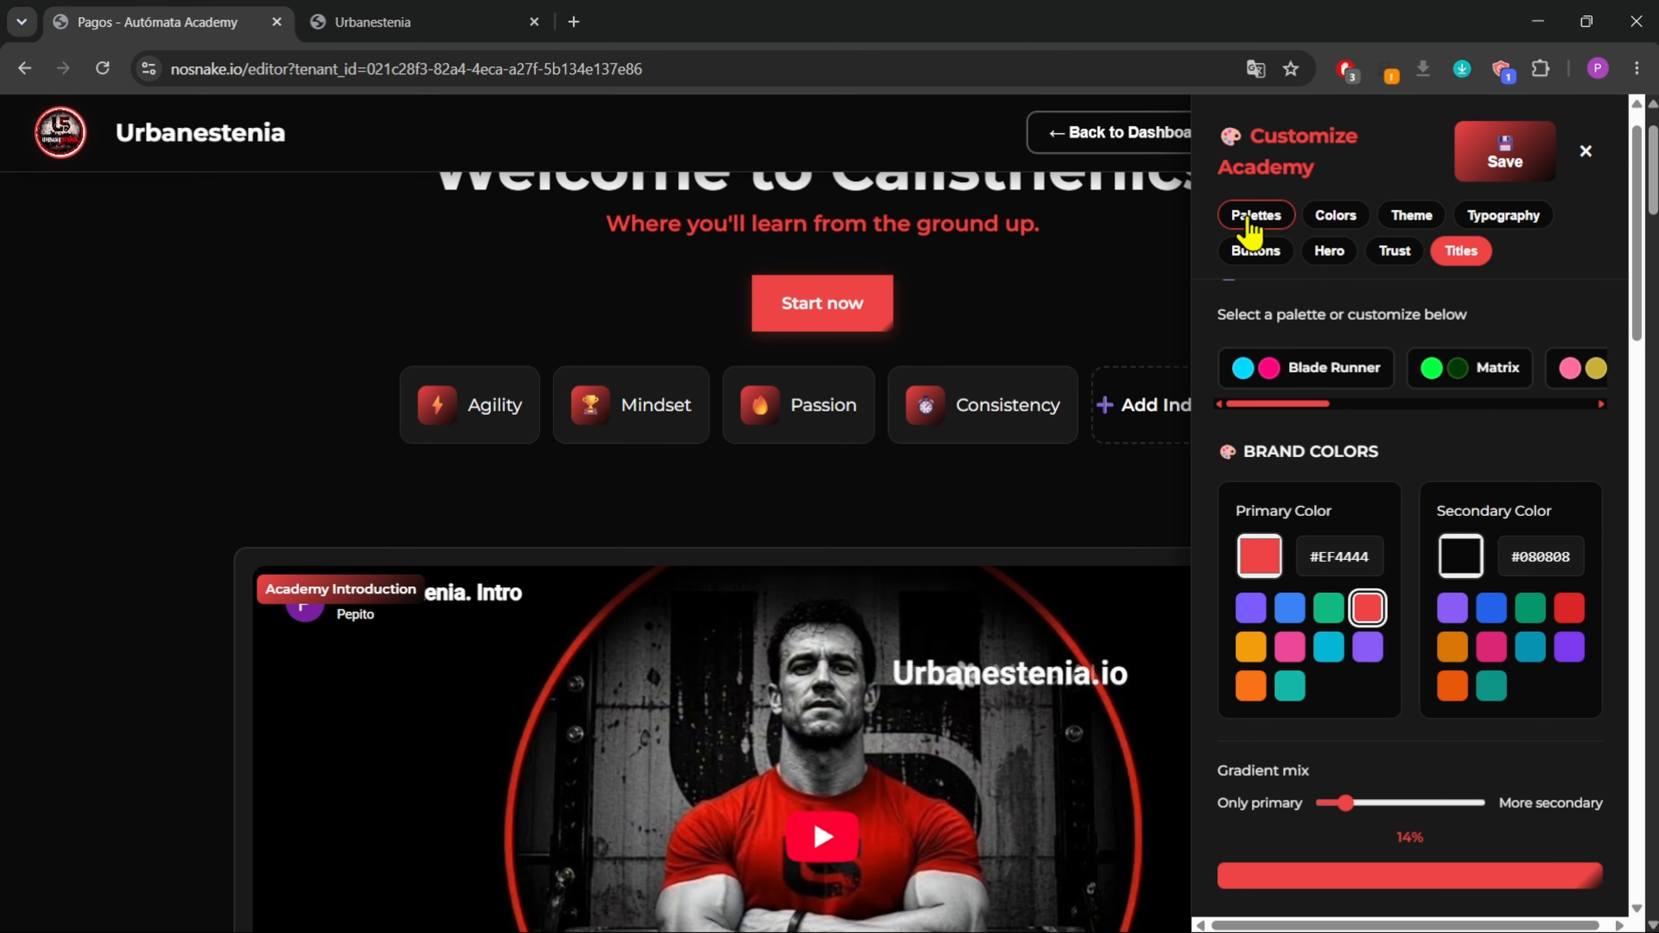
- Try the Matrix and Mad Max cinematic palettes on the landing page
{"action": "left_click", "coordinate": [1247, 220]}
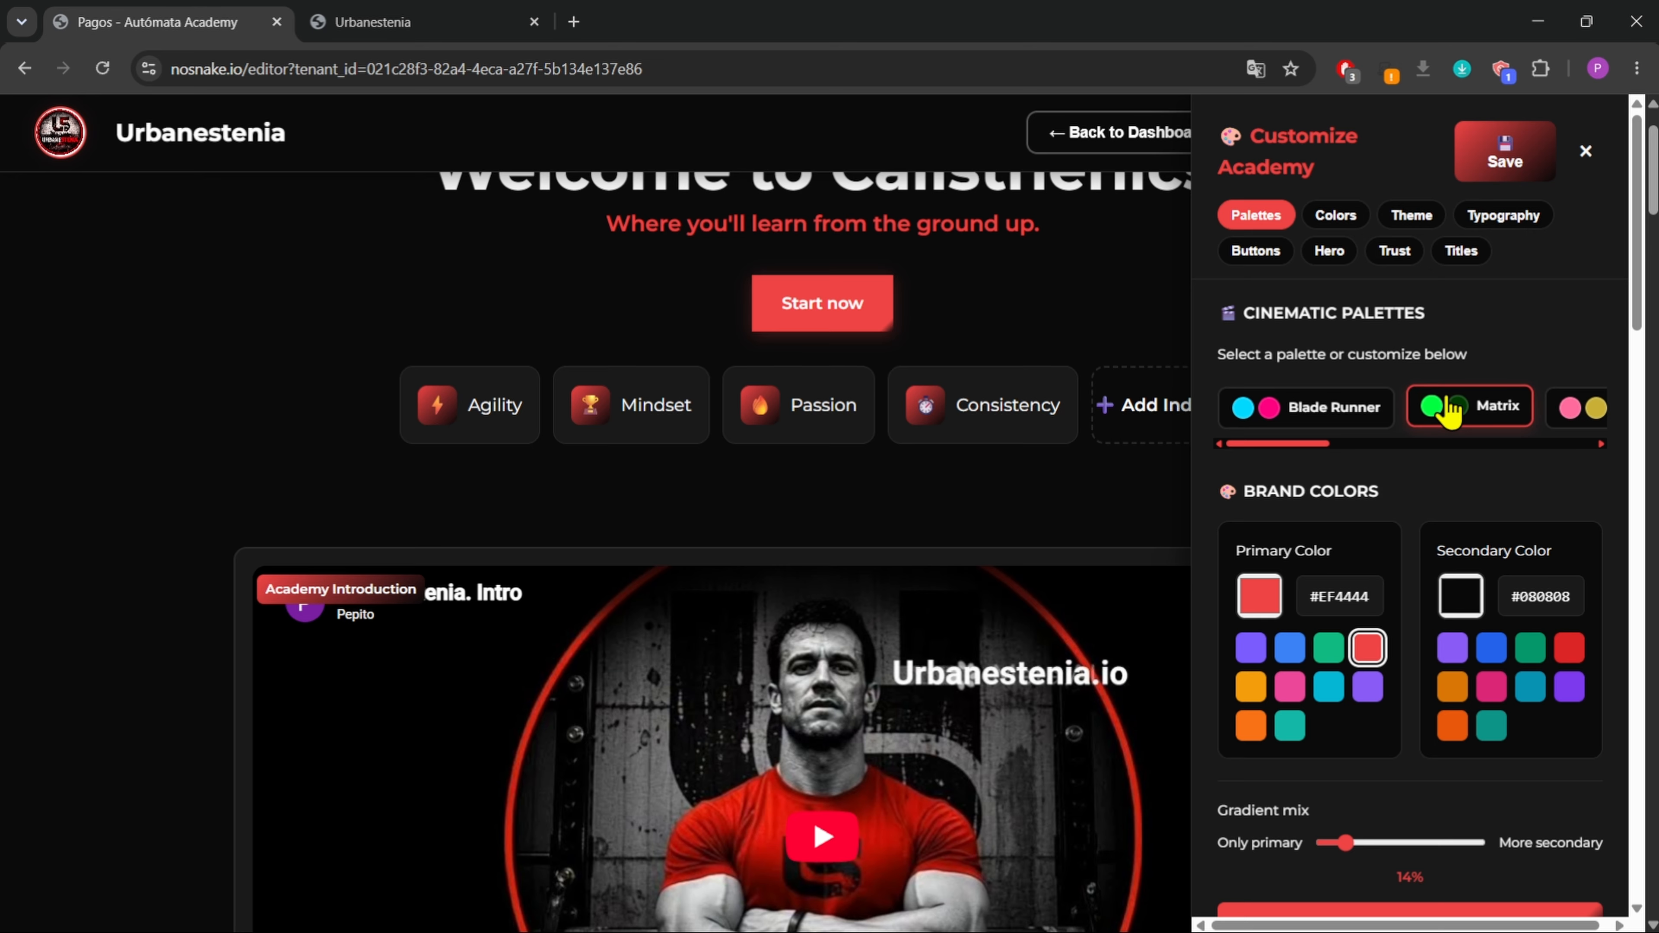
{"action": "left_click", "coordinate": [1455, 419]}
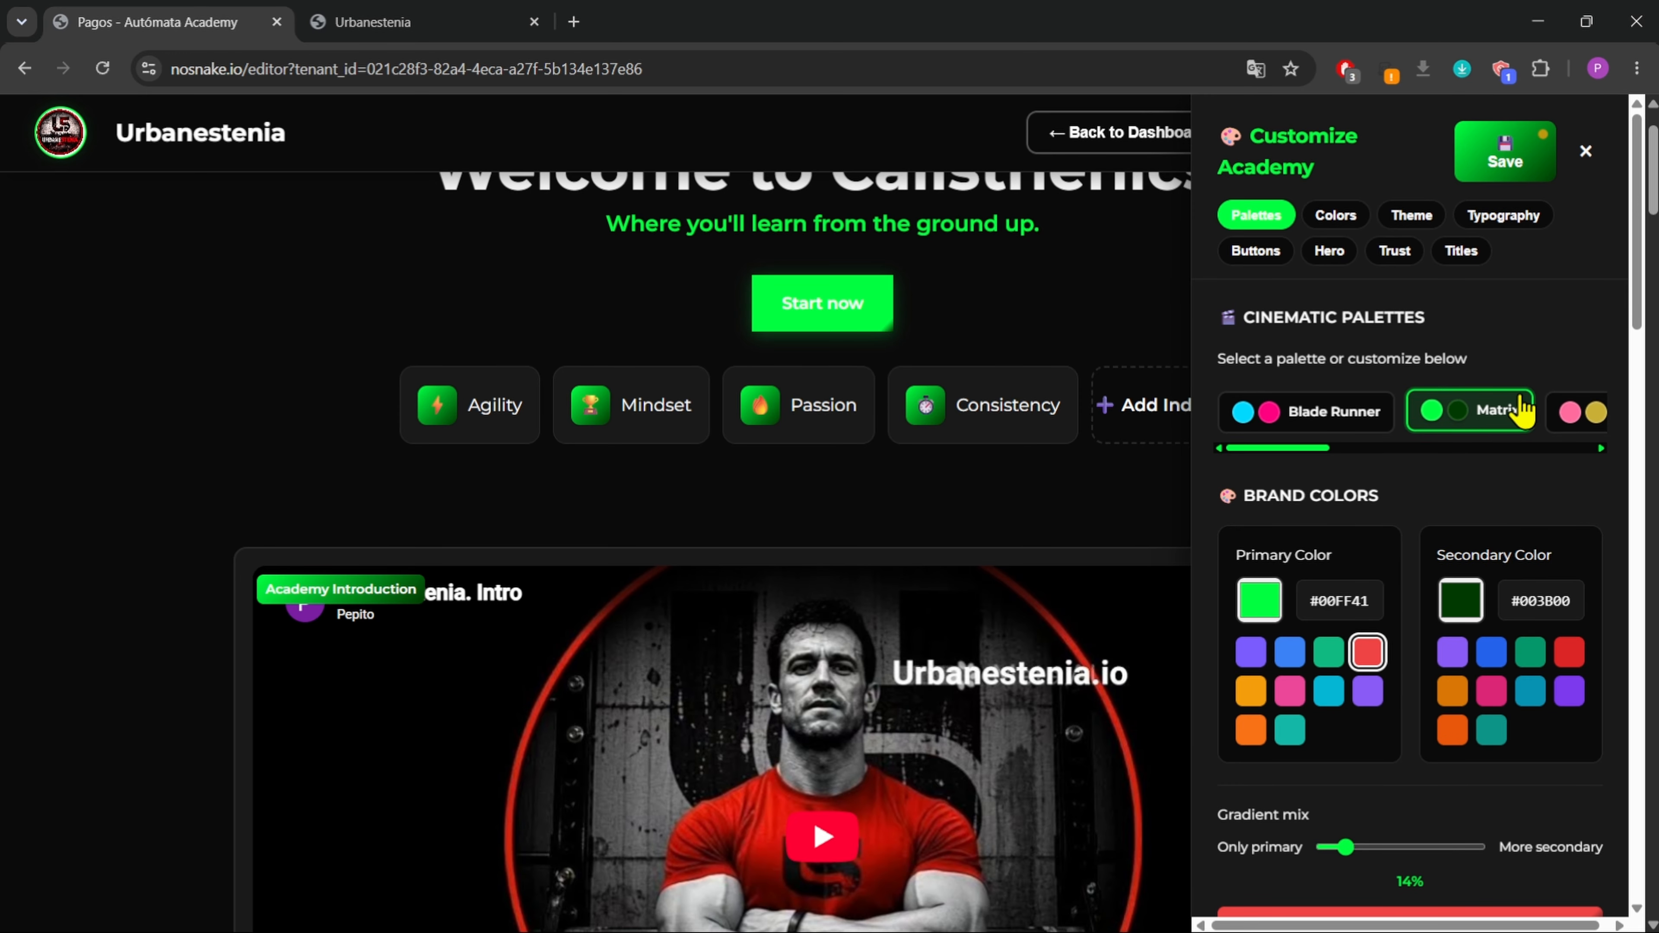
{"action": "scroll", "coordinate": [1640, 370], "scroll_direction": "up", "scroll_amount": 2}
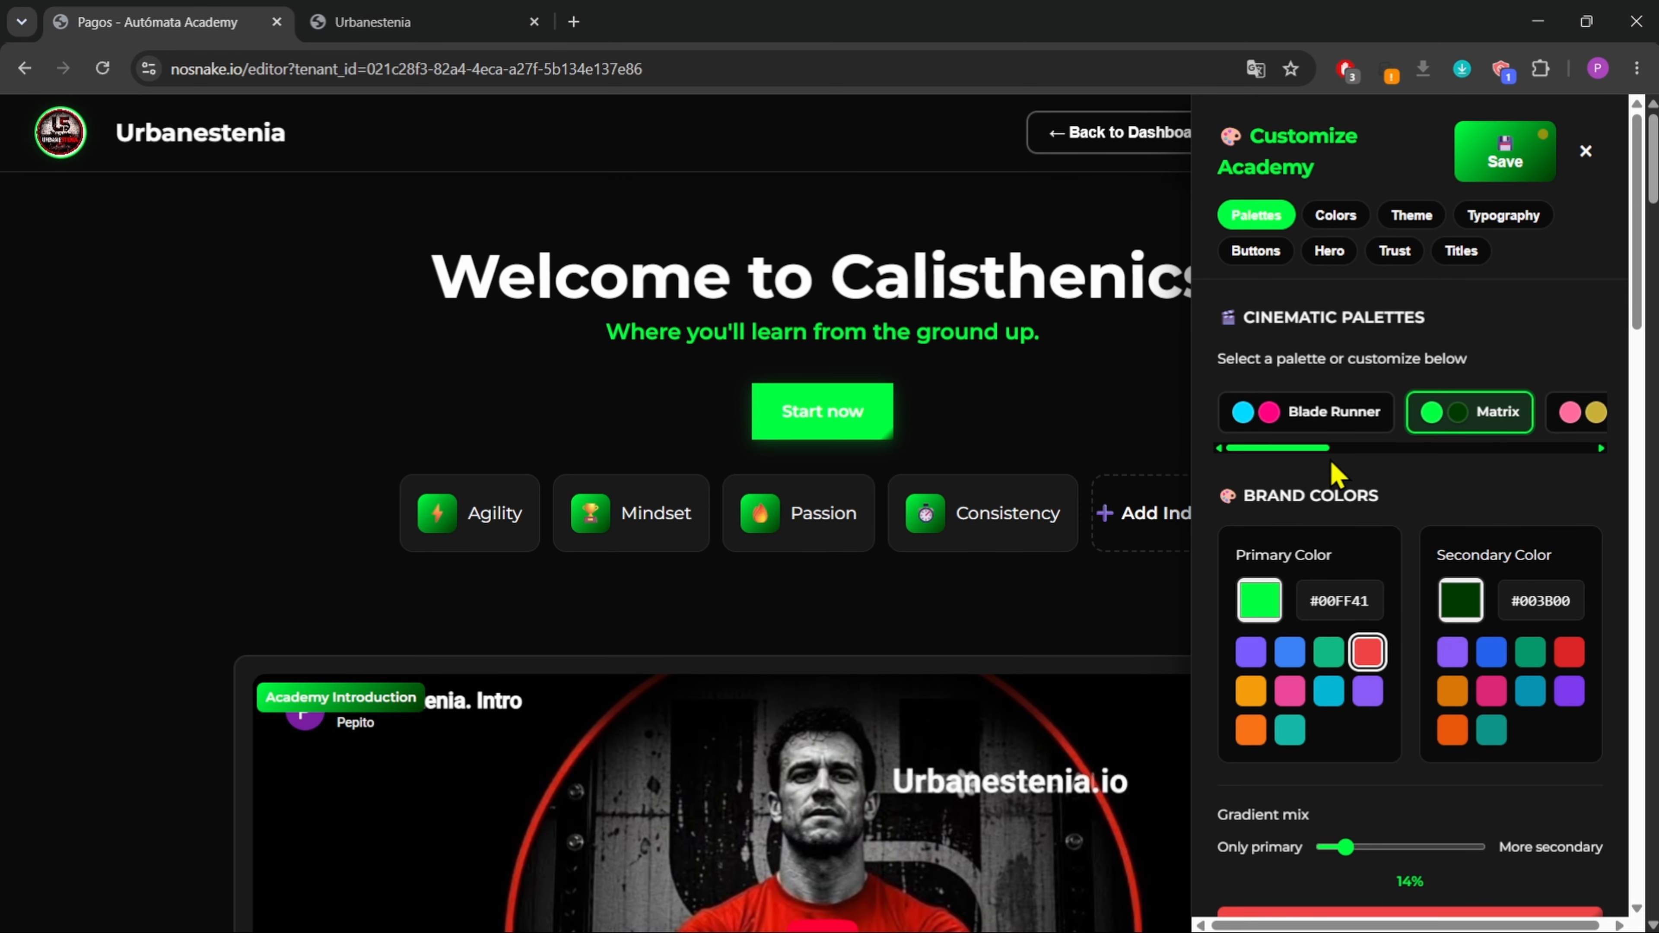
{"action": "left_click_drag", "start_coordinate": [1296, 449], "coordinate": [1552, 466]}
{"action": "left_click", "coordinate": [1455, 426]}
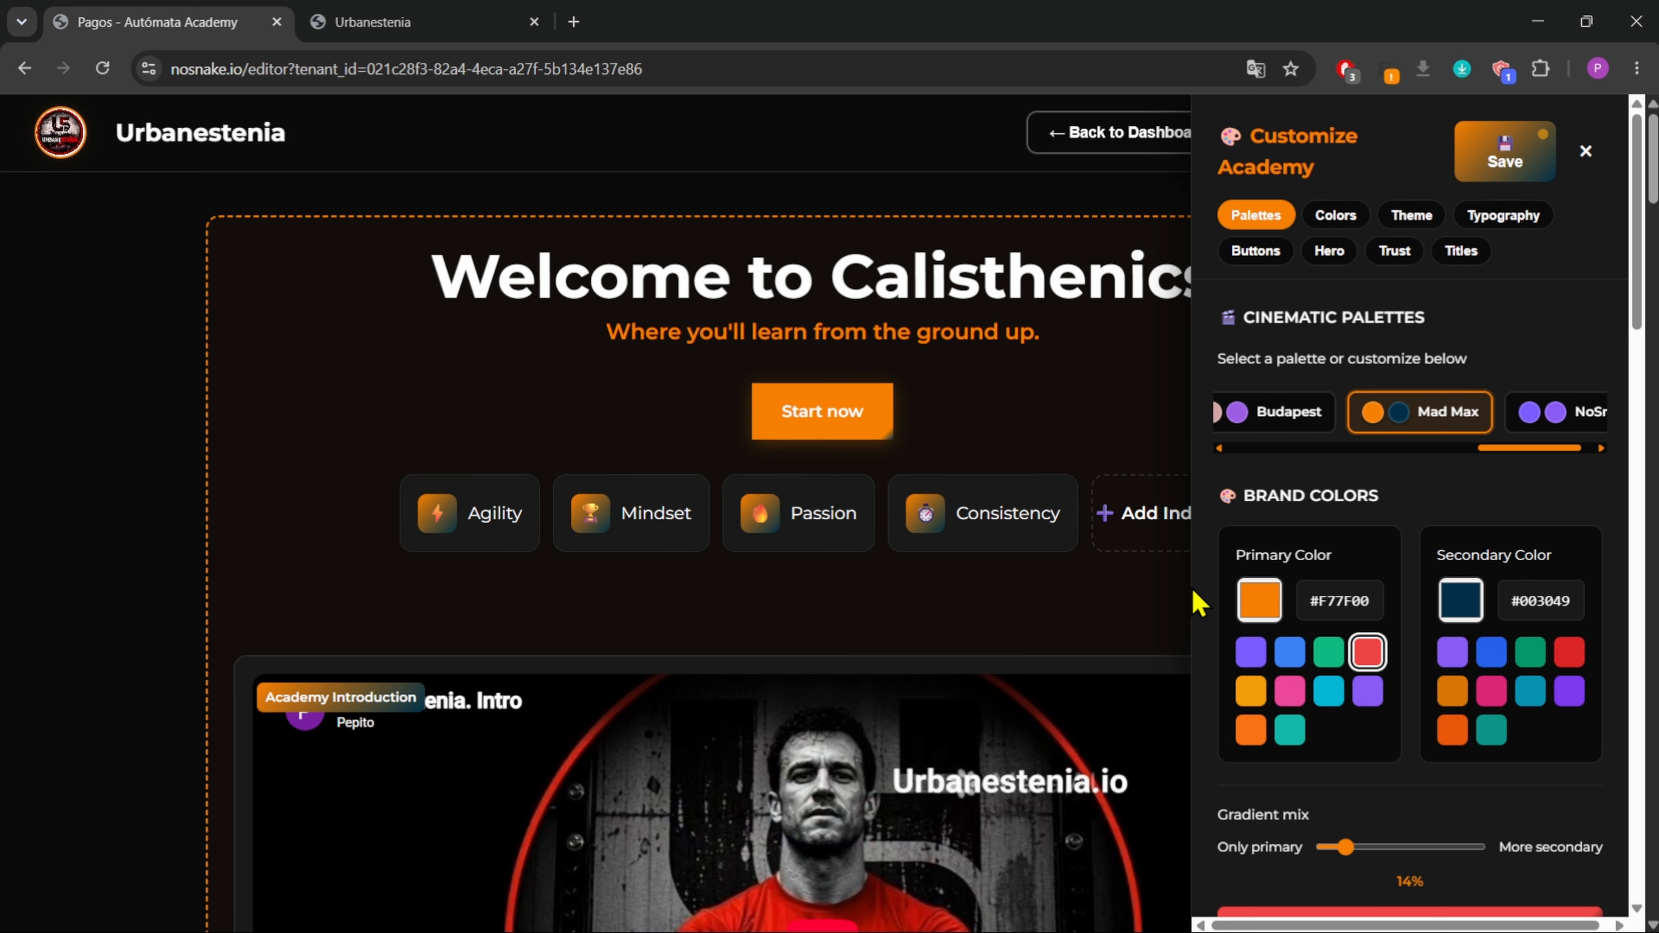
- Try the red #EF4444 and amber #F59E0B swatches as the primary brand color
{"action": "scroll", "coordinate": [1404, 546], "scroll_direction": "down", "scroll_amount": 2}
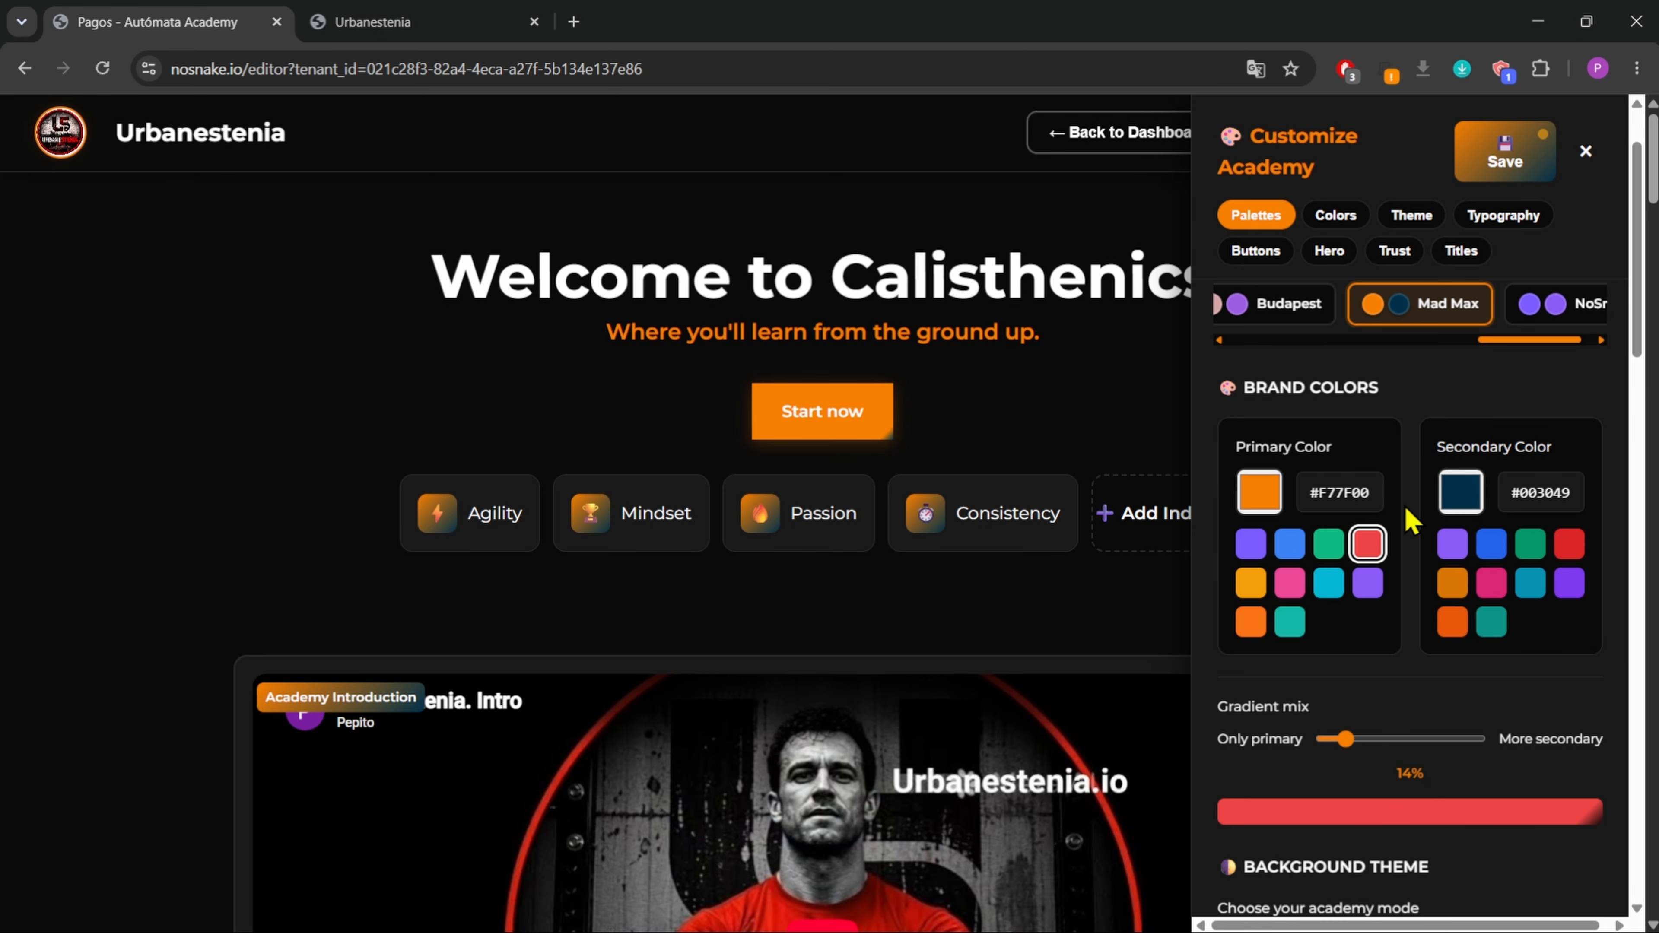
{"action": "left_click", "coordinate": [1368, 543]}
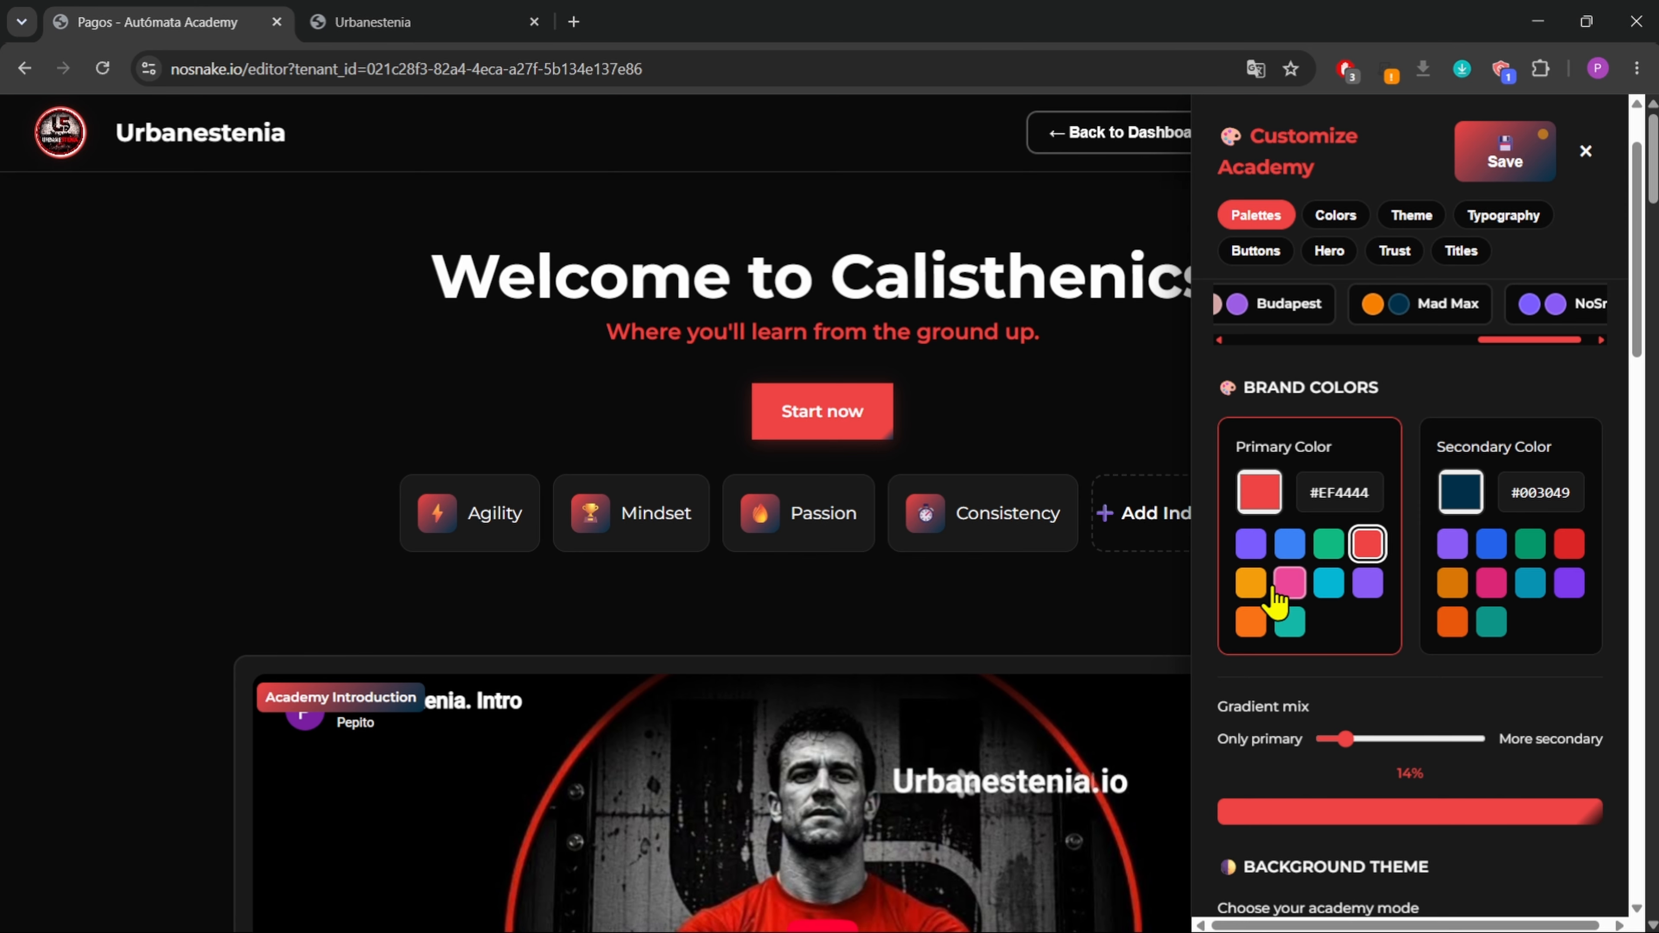
{"action": "left_click", "coordinate": [1250, 582]}
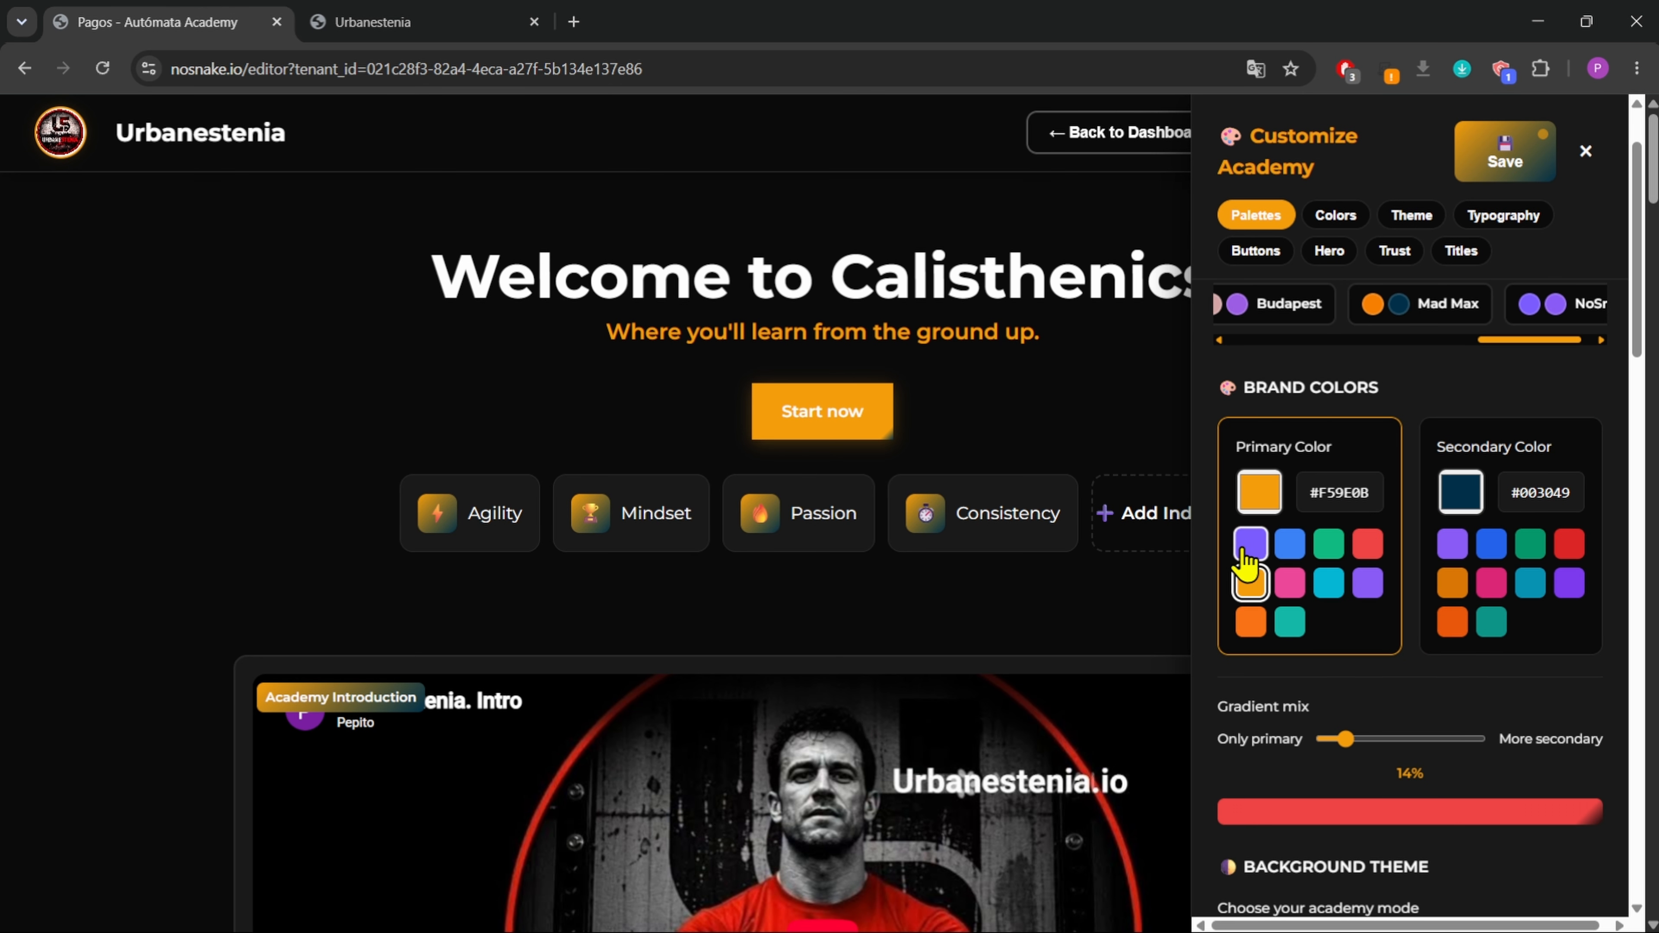
- Set the secondary brand color to pure black, #000000, using the custom color picker
{"action": "left_click", "coordinate": [1460, 497]}
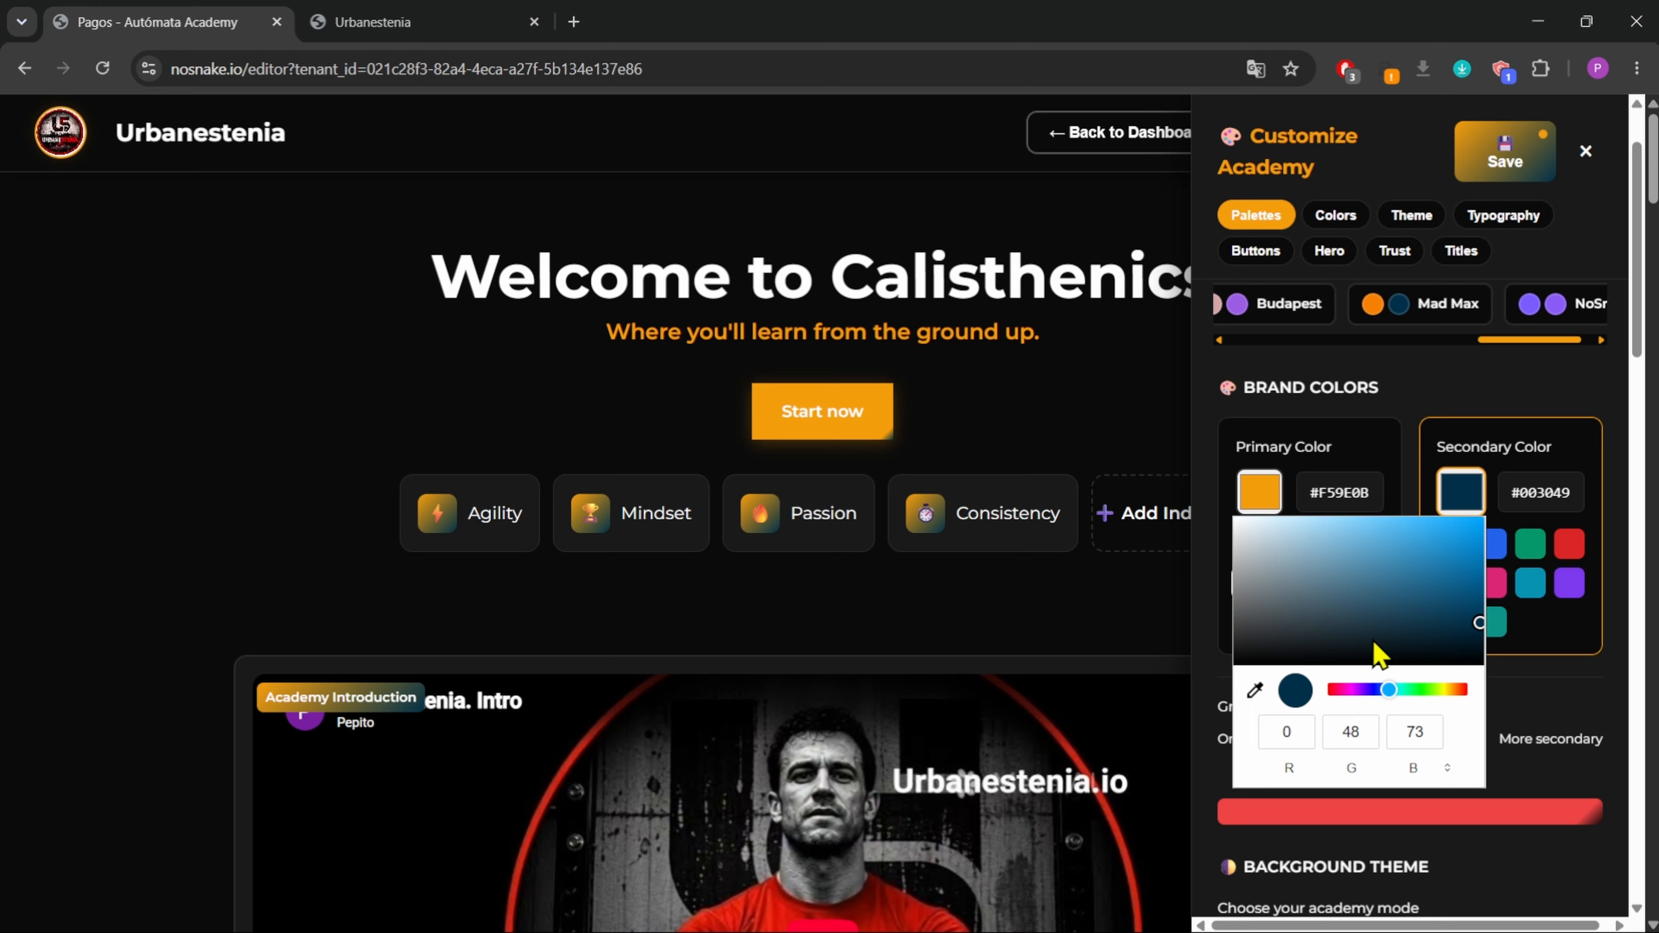
{"action": "left_click_drag", "start_coordinate": [1479, 624], "coordinate": [1231, 675]}
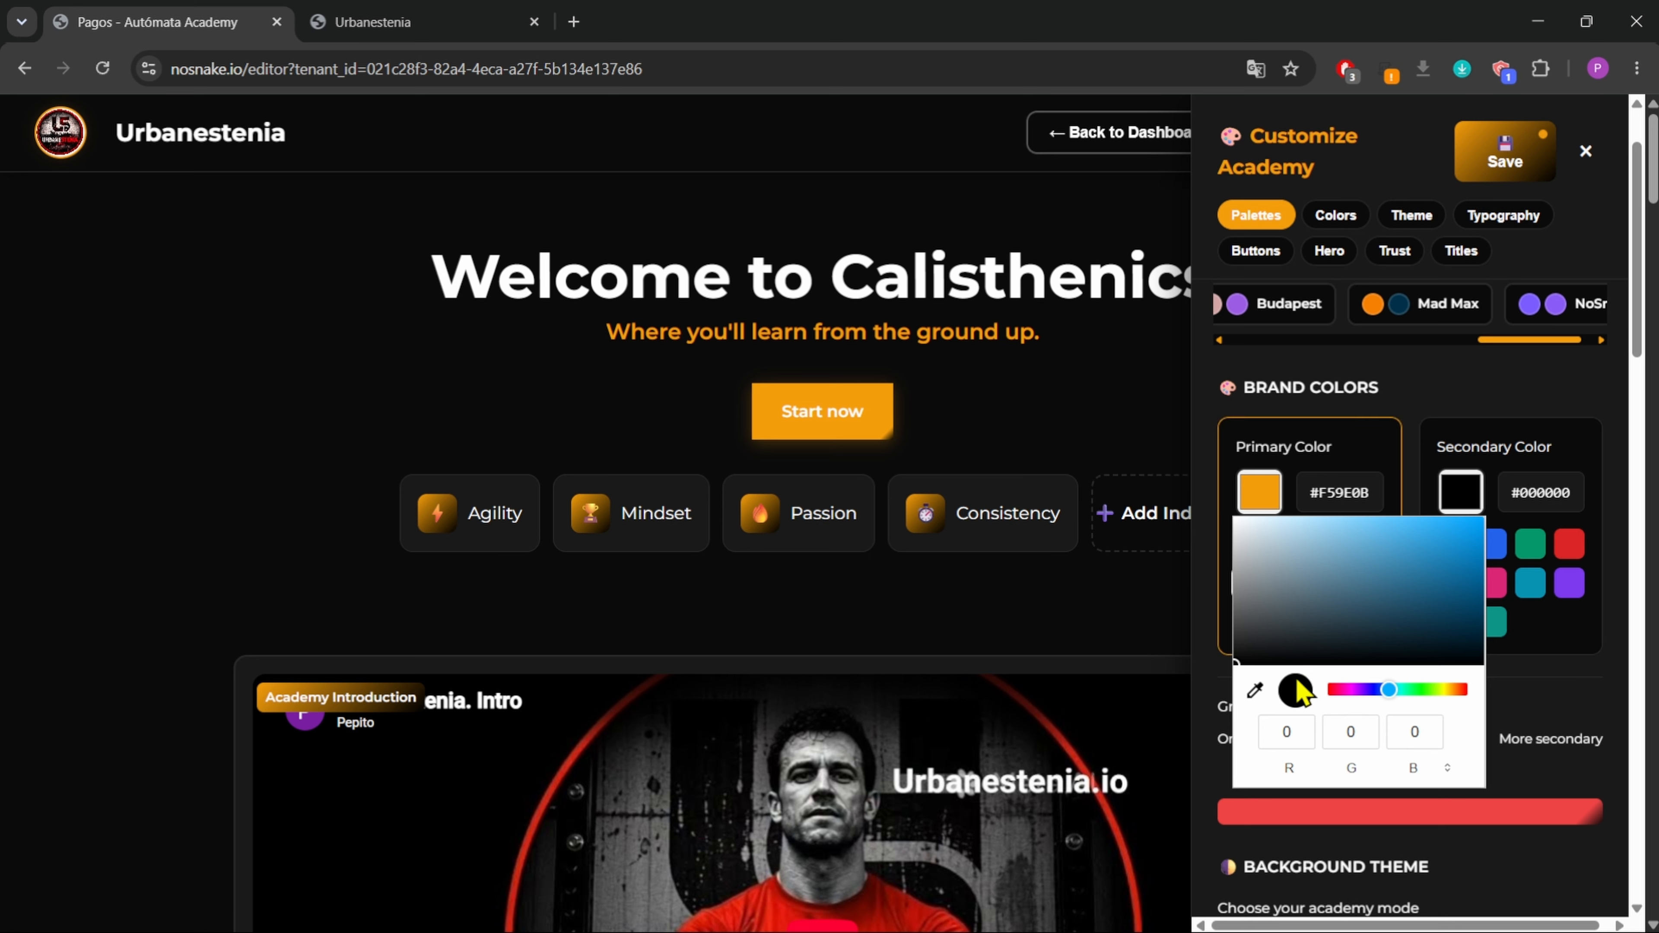
{"action": "left_click", "coordinate": [1475, 500]}
{"action": "left_click", "coordinate": [1475, 500]}
{"action": "double_click", "coordinate": [1475, 500]}
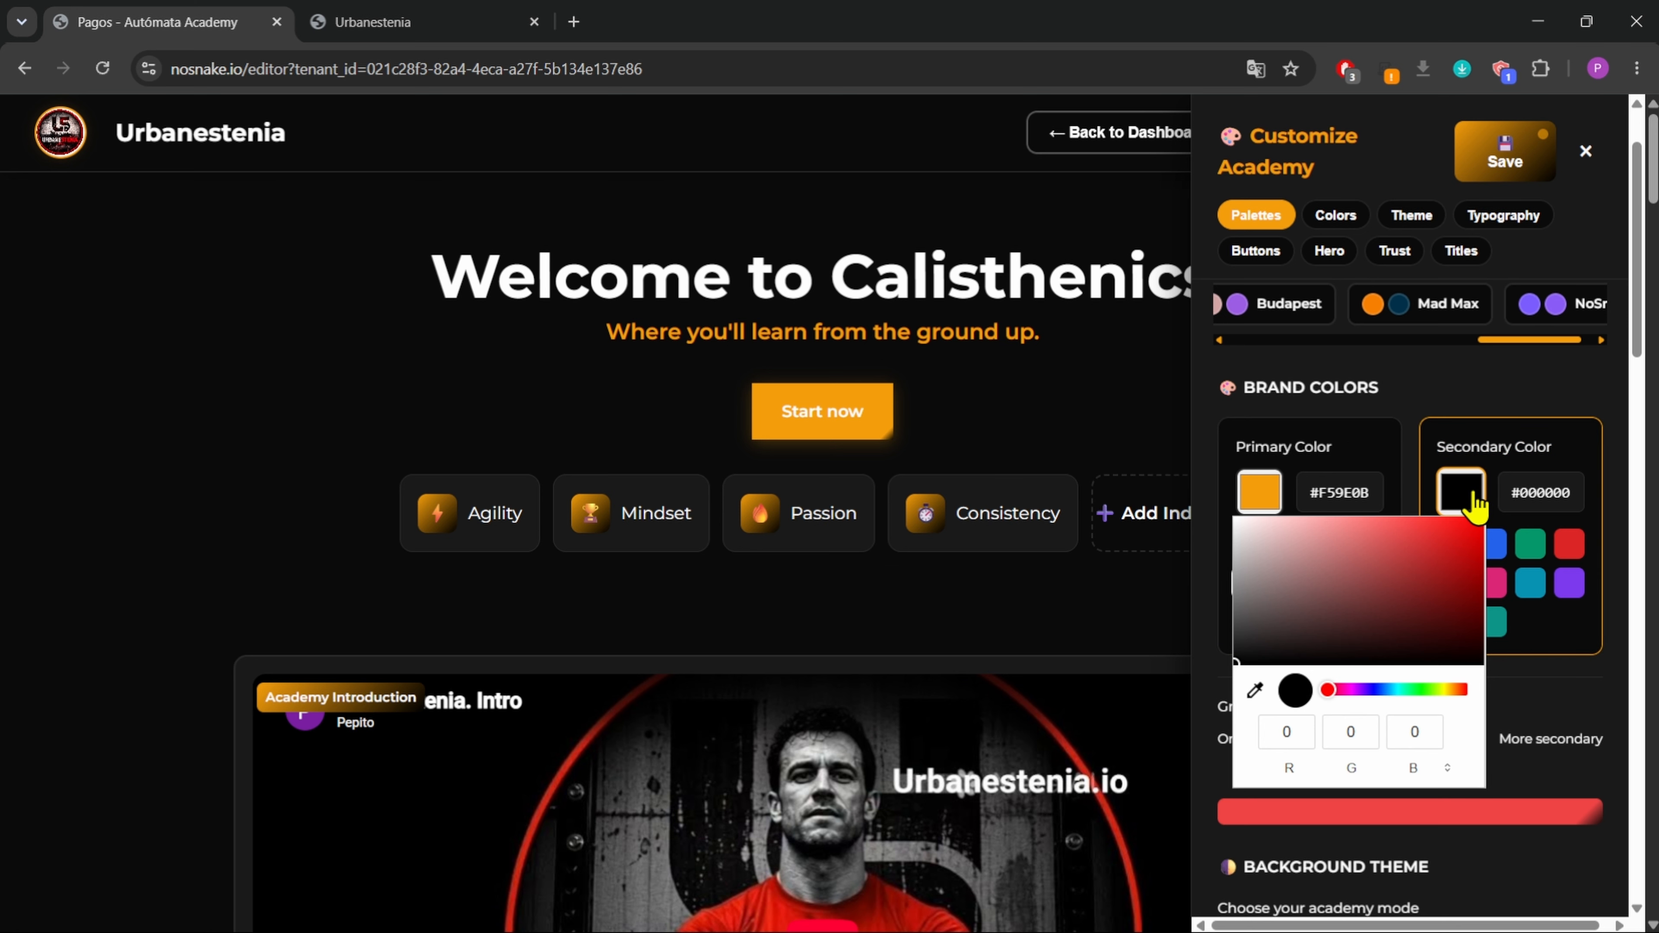
{"action": "left_click", "coordinate": [1517, 405]}
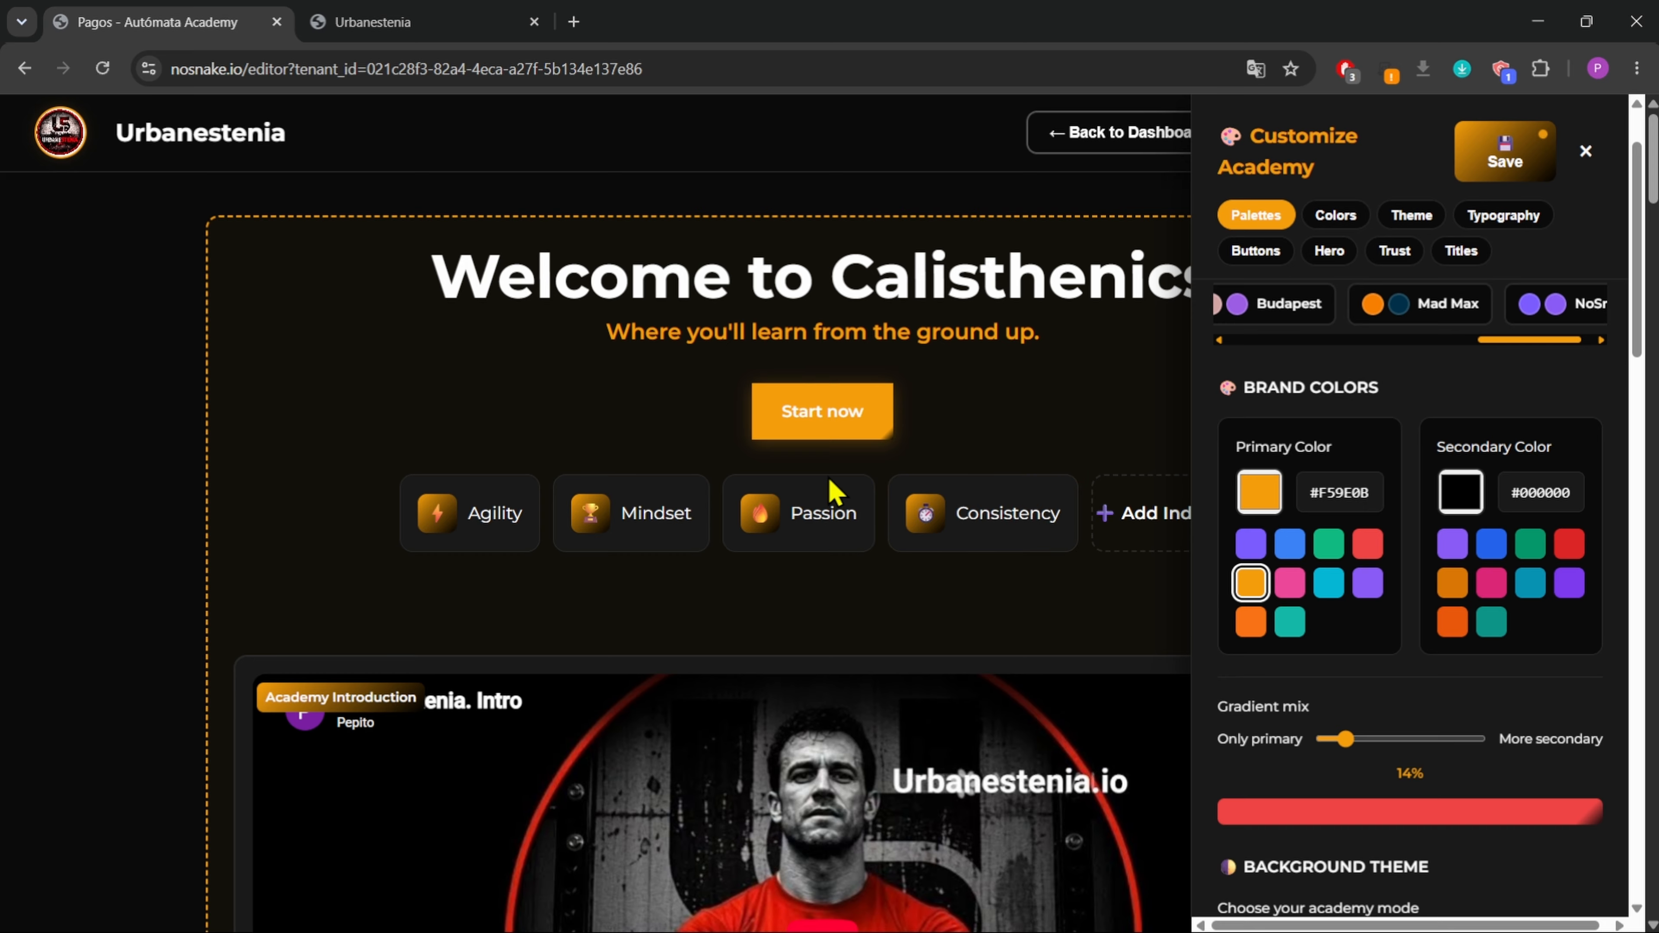
- Set the primary brand color to red #EF4444 and the gradient mix to 15%
{"action": "scroll", "coordinate": [774, 722], "scroll_direction": "down", "scroll_amount": 4}
{"action": "scroll", "coordinate": [771, 719], "scroll_direction": "up", "scroll_amount": 4}
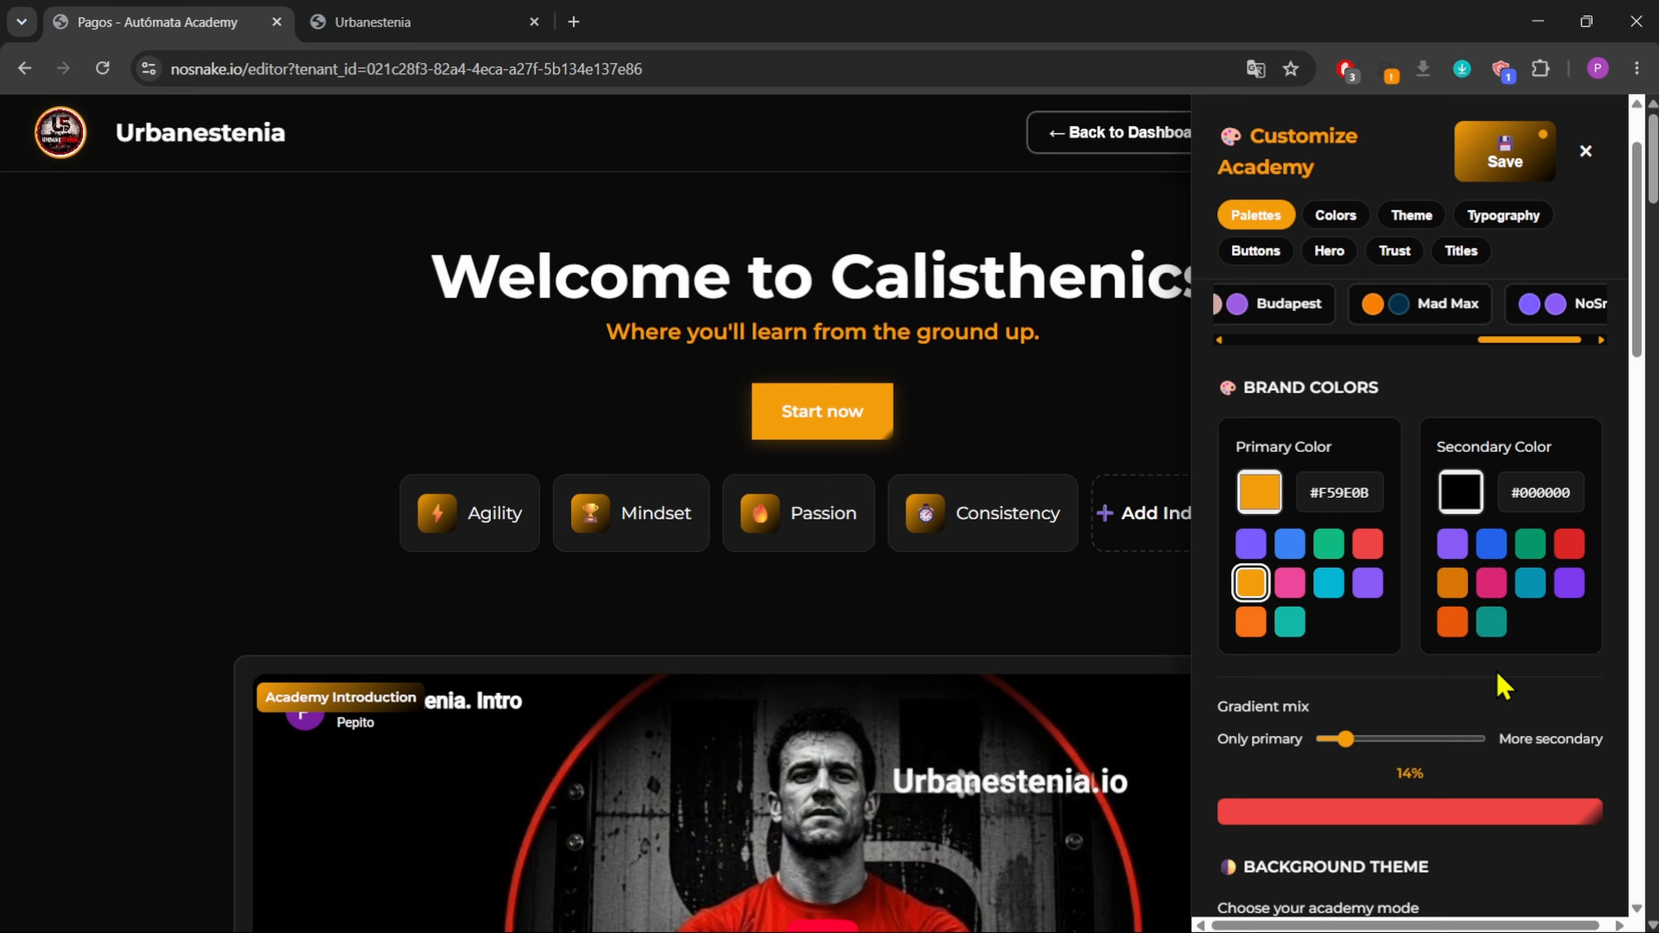
{"action": "left_click", "coordinate": [1372, 549]}
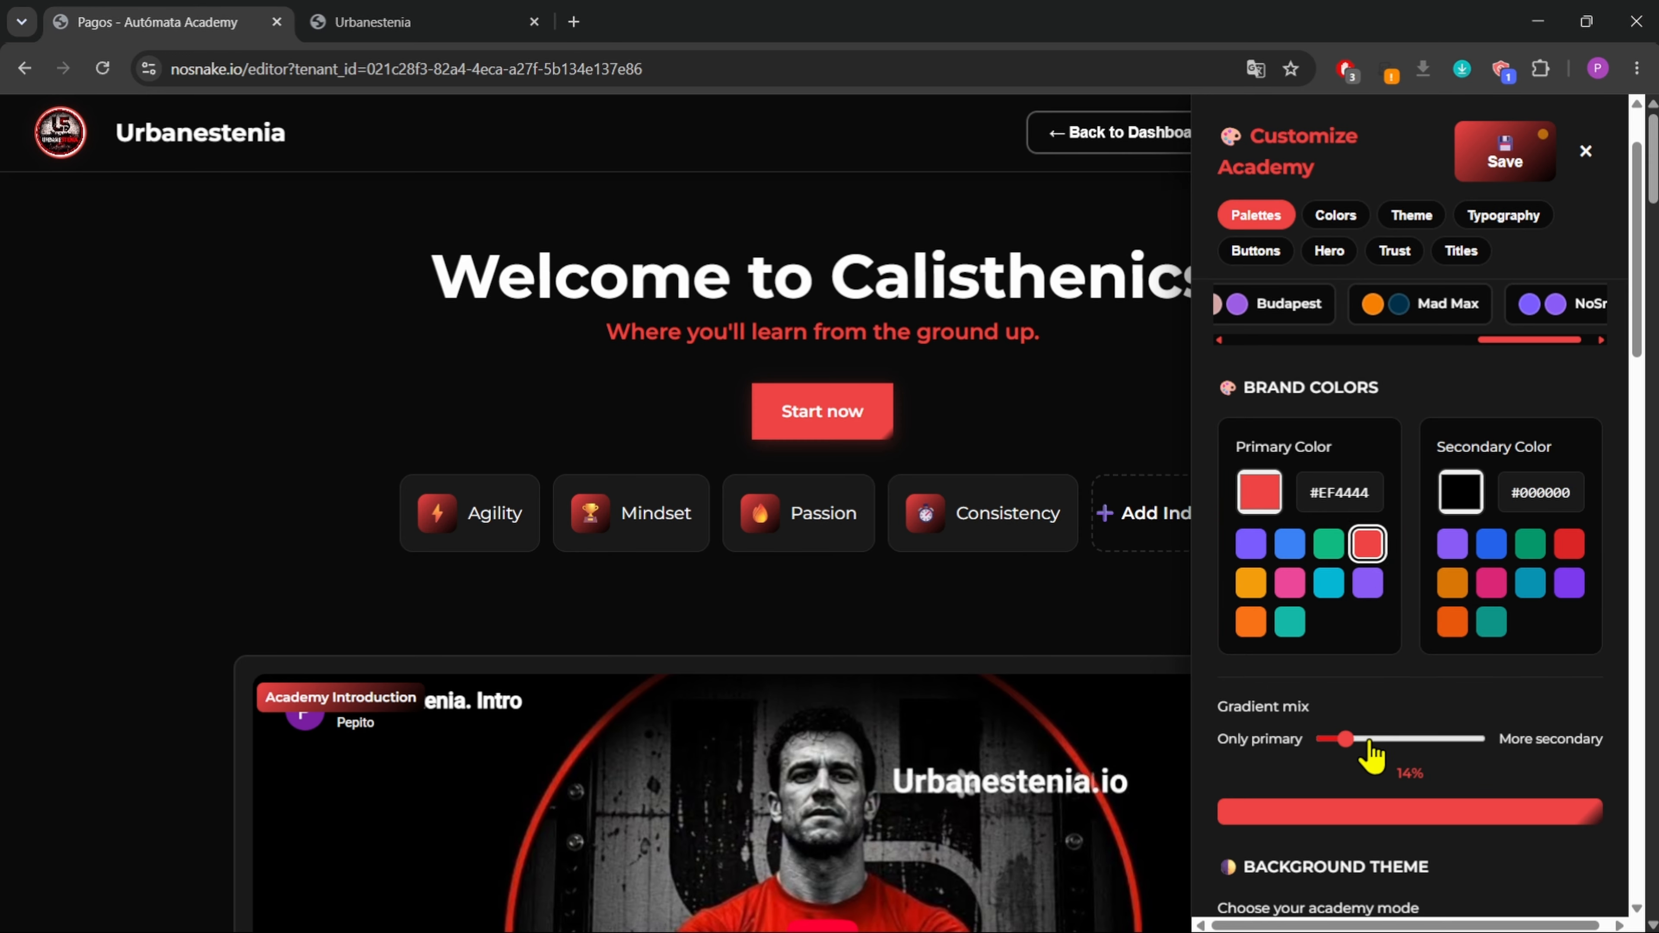
{"action": "mouse_move", "coordinate": [1348, 750]}
{"action": "left_mouse_down"}
{"action": "mouse_move", "coordinate": [1477, 751]}
{"action": "mouse_move", "coordinate": [1326, 748]}
{"action": "mouse_move", "coordinate": [1456, 749]}
{"action": "mouse_move", "coordinate": [1348, 747]}
{"action": "left_mouse_up"}
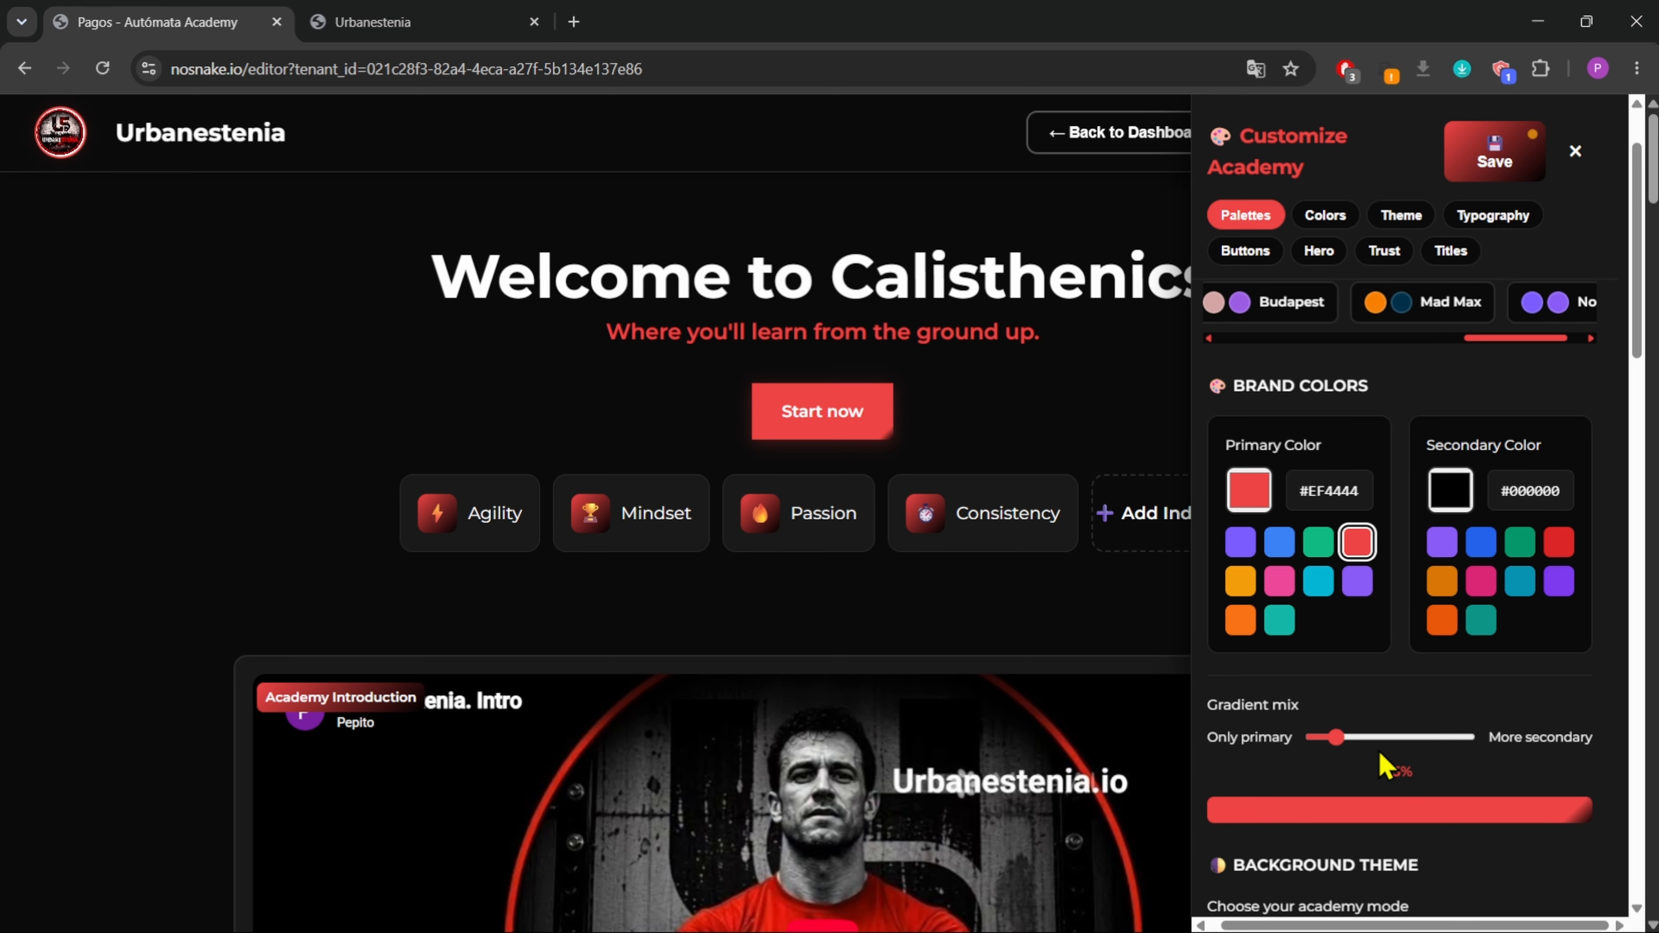
- Try the Light background theme and return the academy to the Dark theme
{"action": "scroll", "coordinate": [1380, 755], "scroll_direction": "down", "scroll_amount": 6}
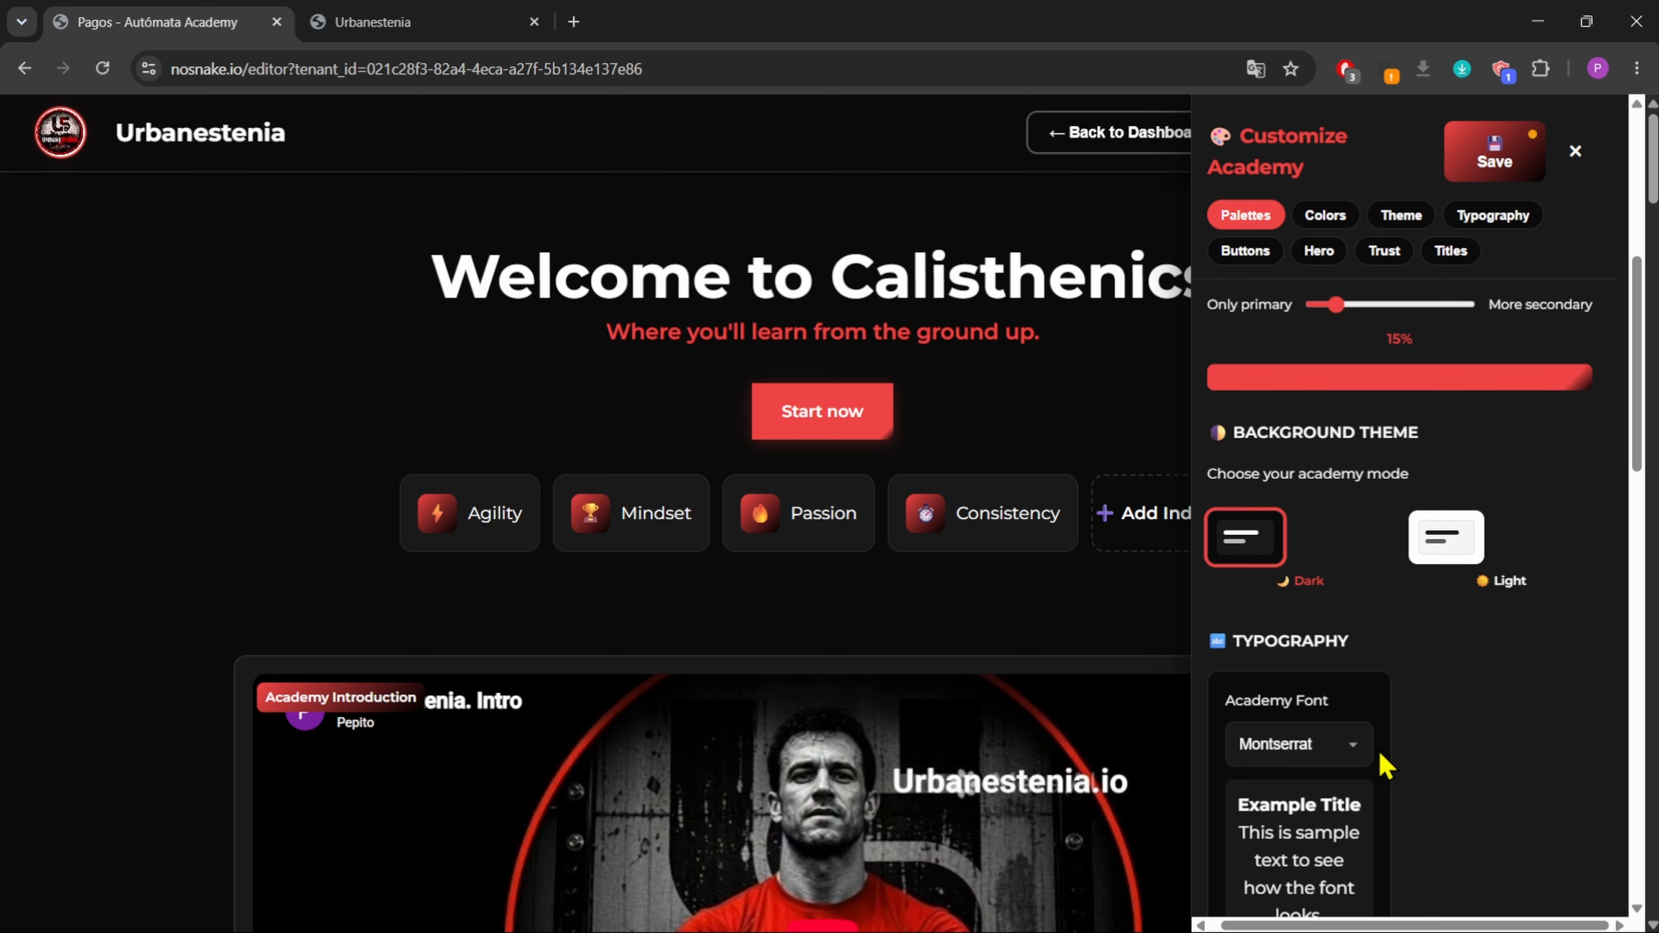
{"action": "scroll", "coordinate": [1379, 751], "scroll_direction": "down", "scroll_amount": 2}
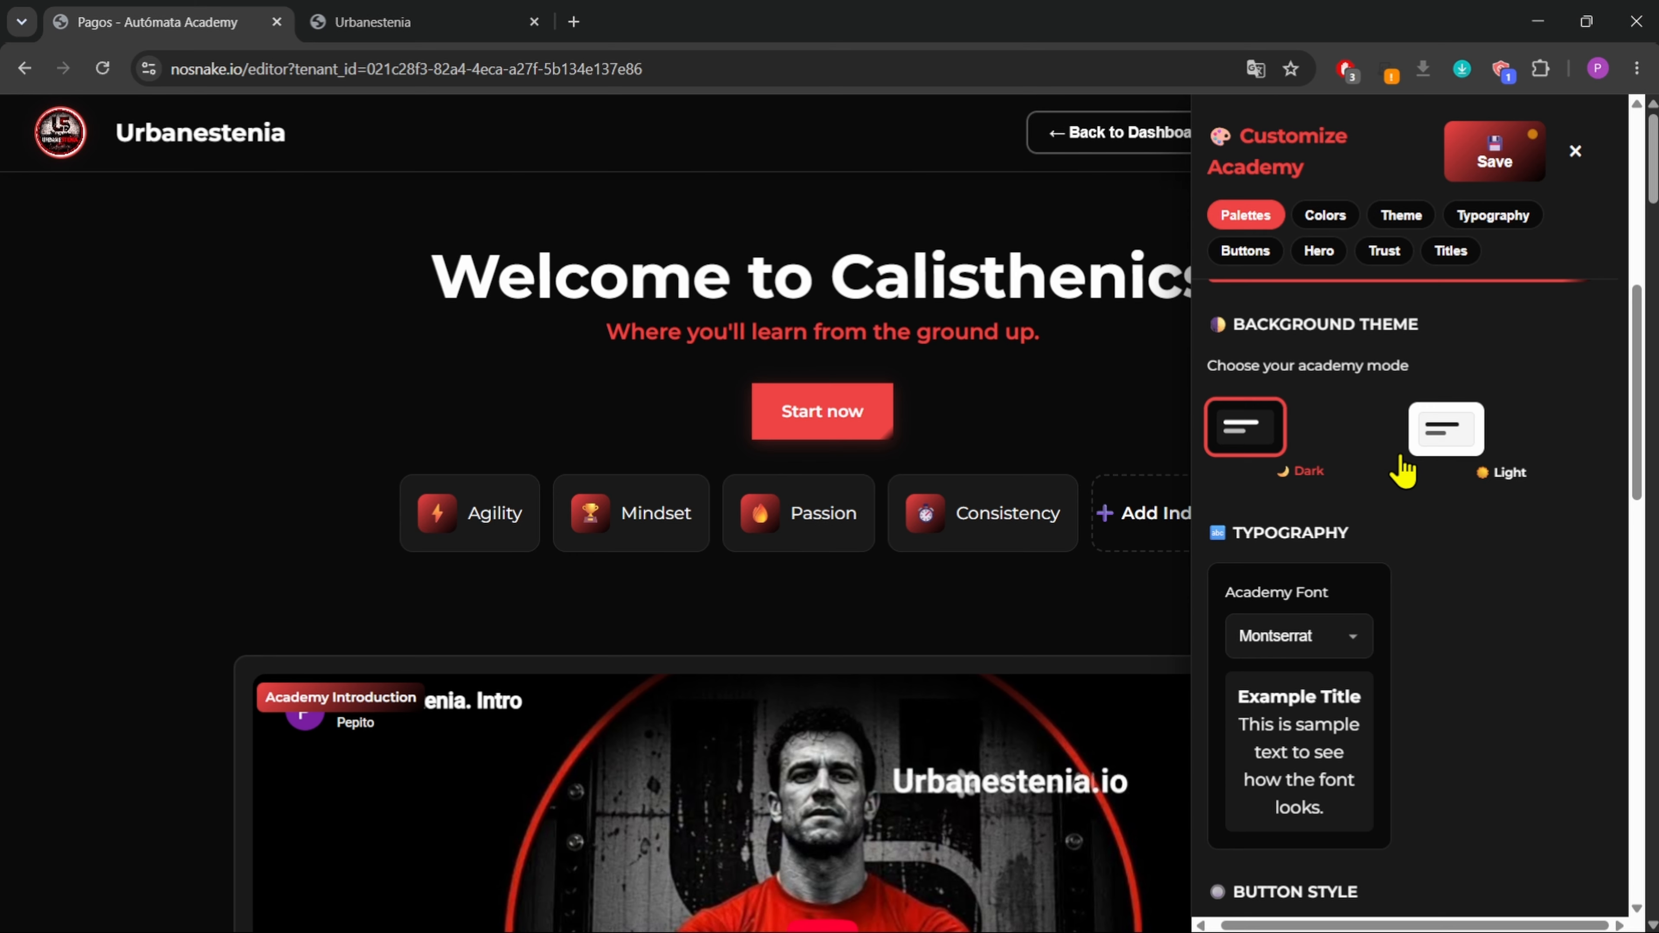
{"action": "left_click", "coordinate": [1445, 431]}
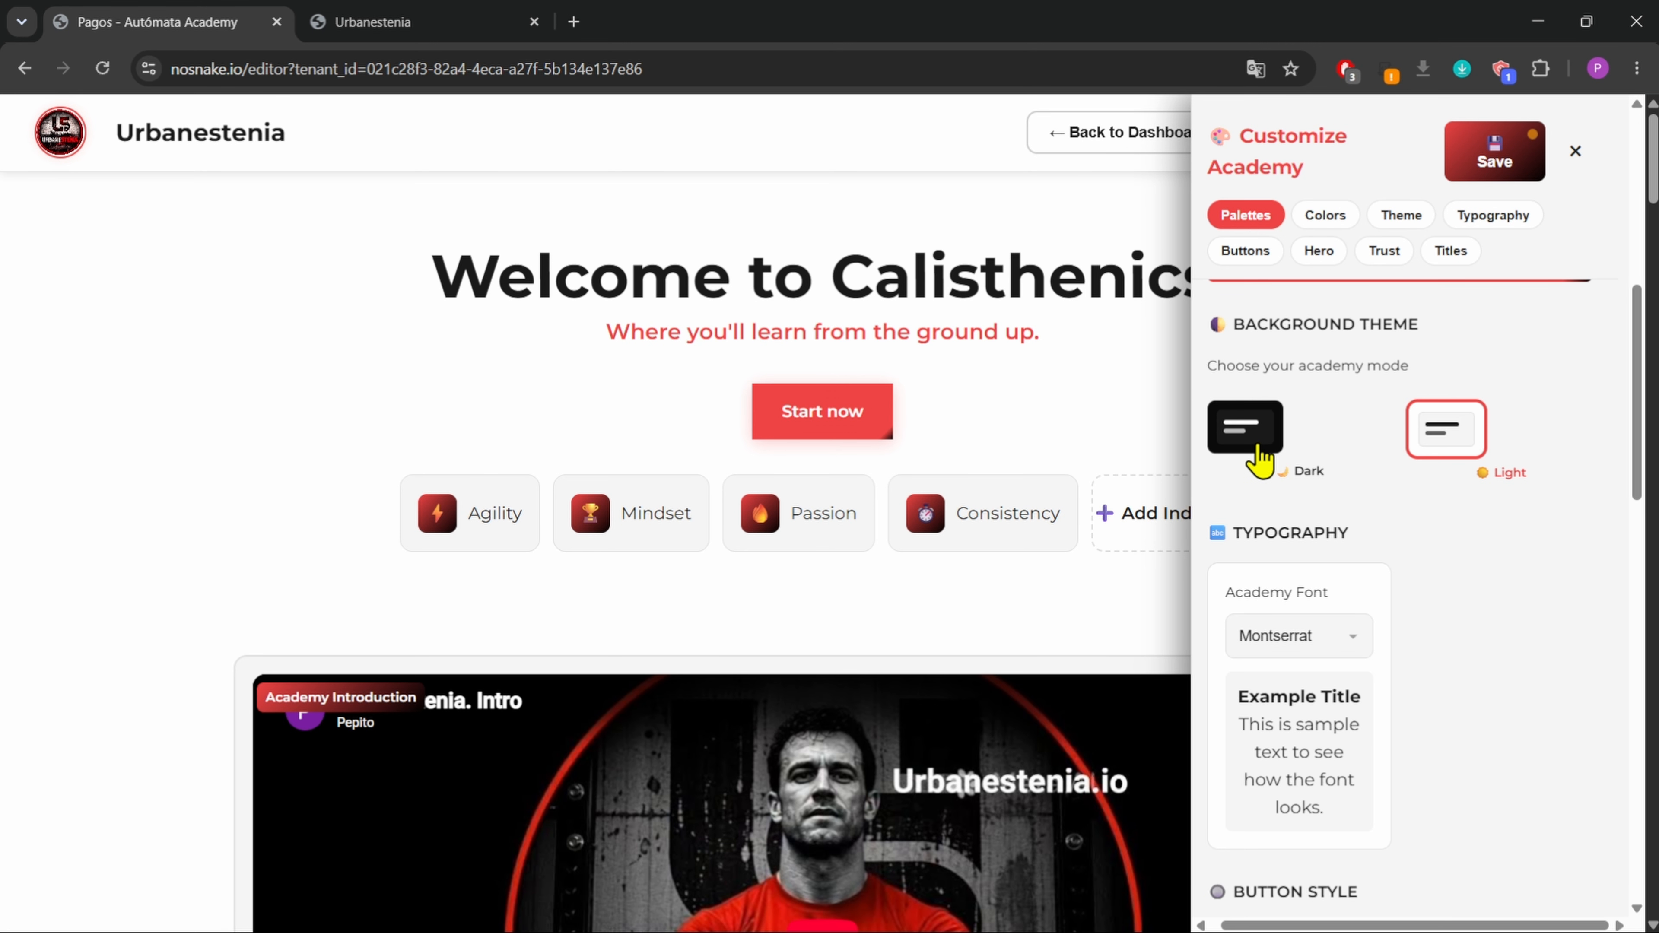
{"action": "left_click", "coordinate": [1259, 459]}
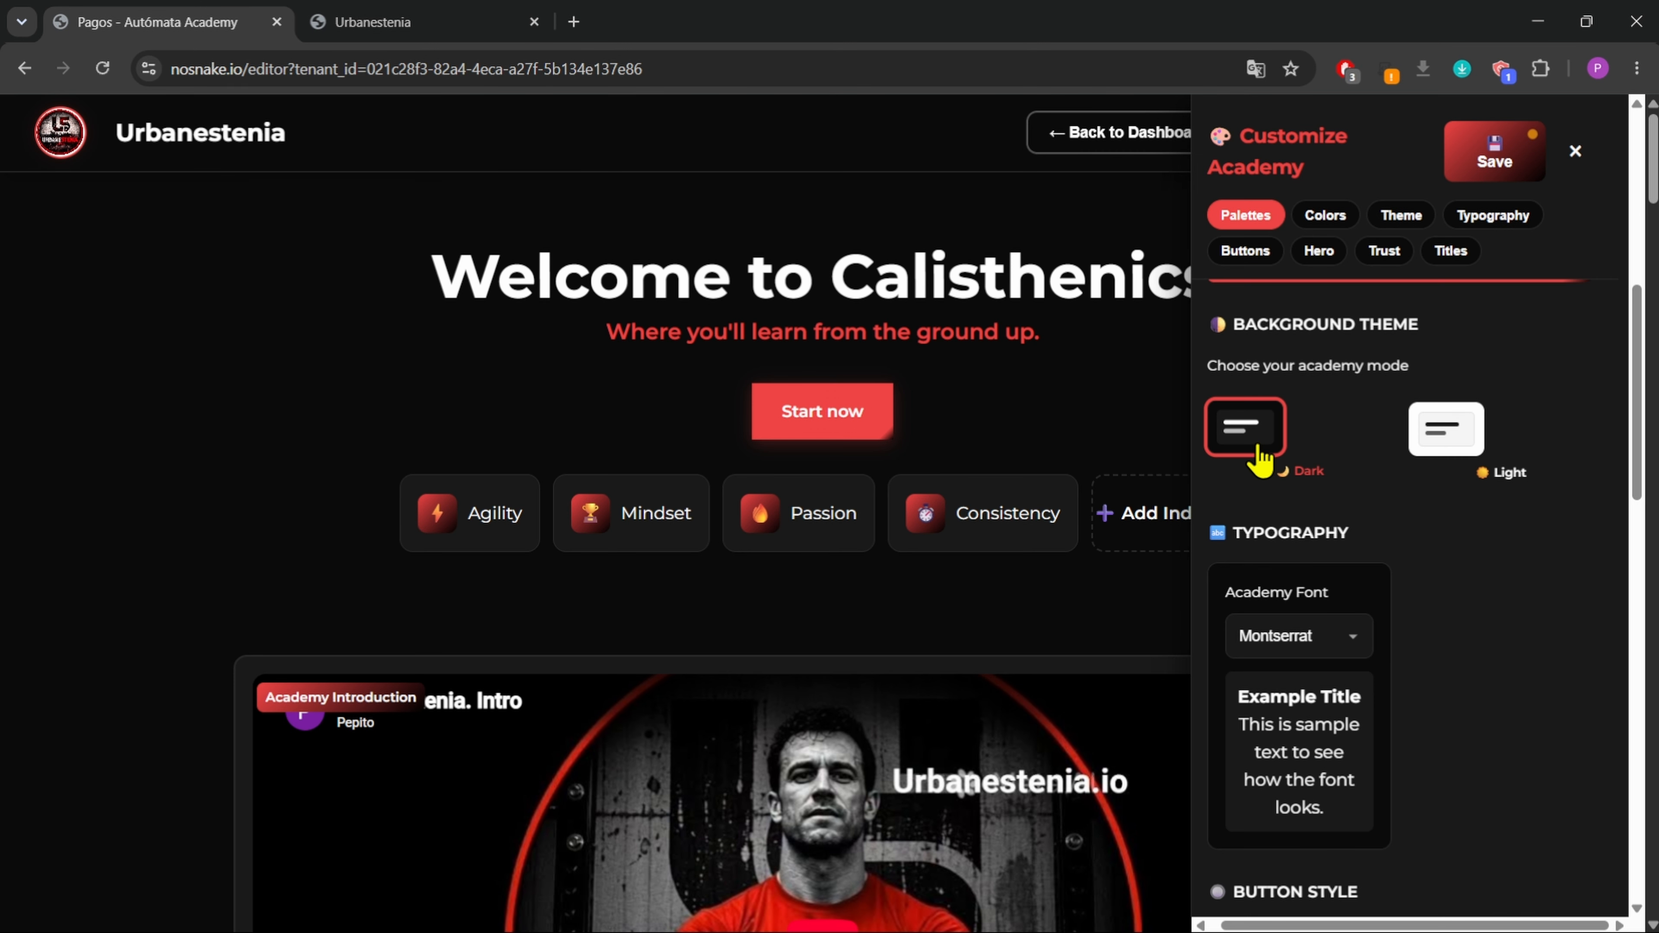
- Change the academy font to Source Sans Pro
{"action": "scroll", "coordinate": [1448, 554], "scroll_direction": "down", "scroll_amount": 2}
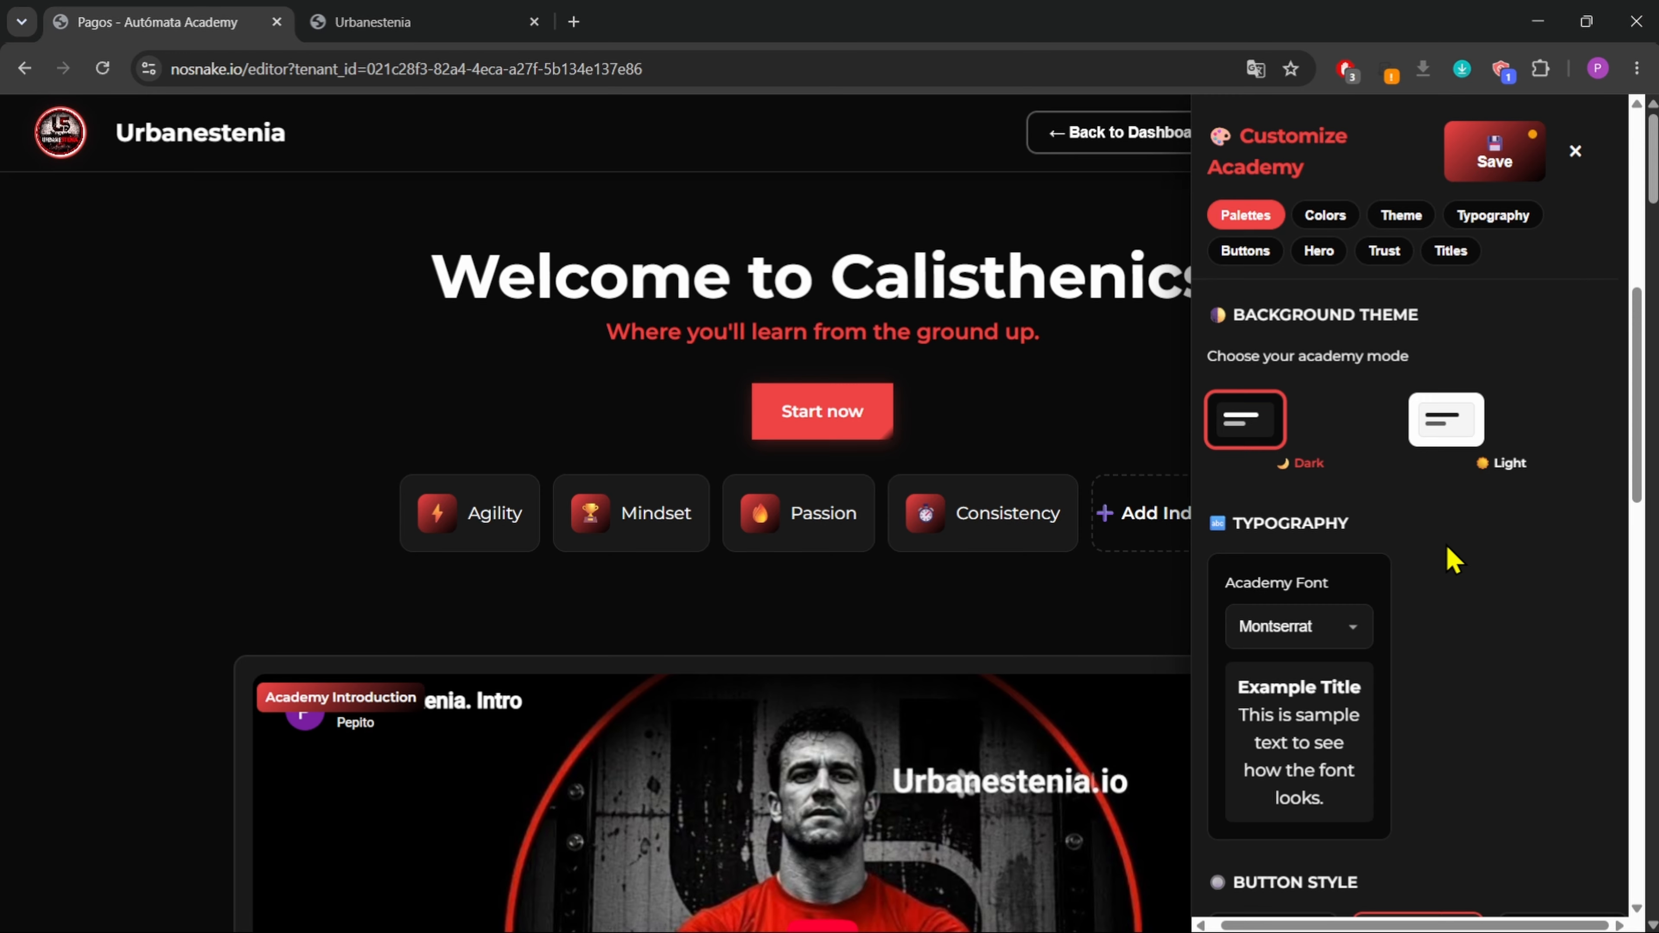
{"action": "left_click", "coordinate": [1250, 431]}
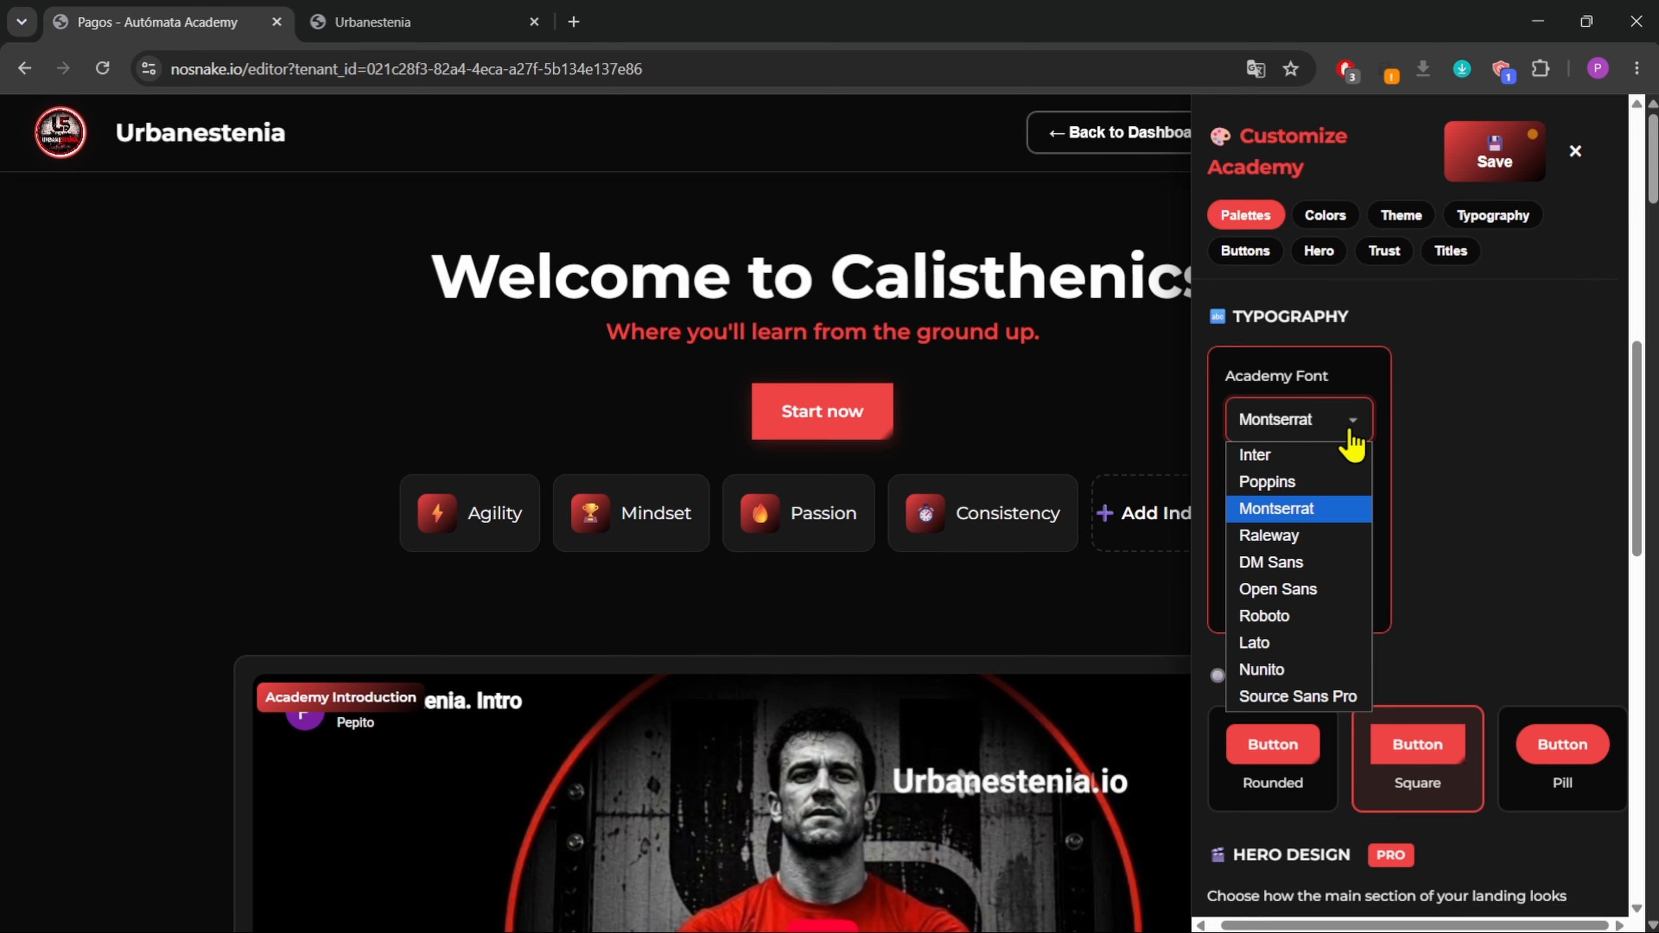
{"action": "left_click", "coordinate": [1316, 698]}
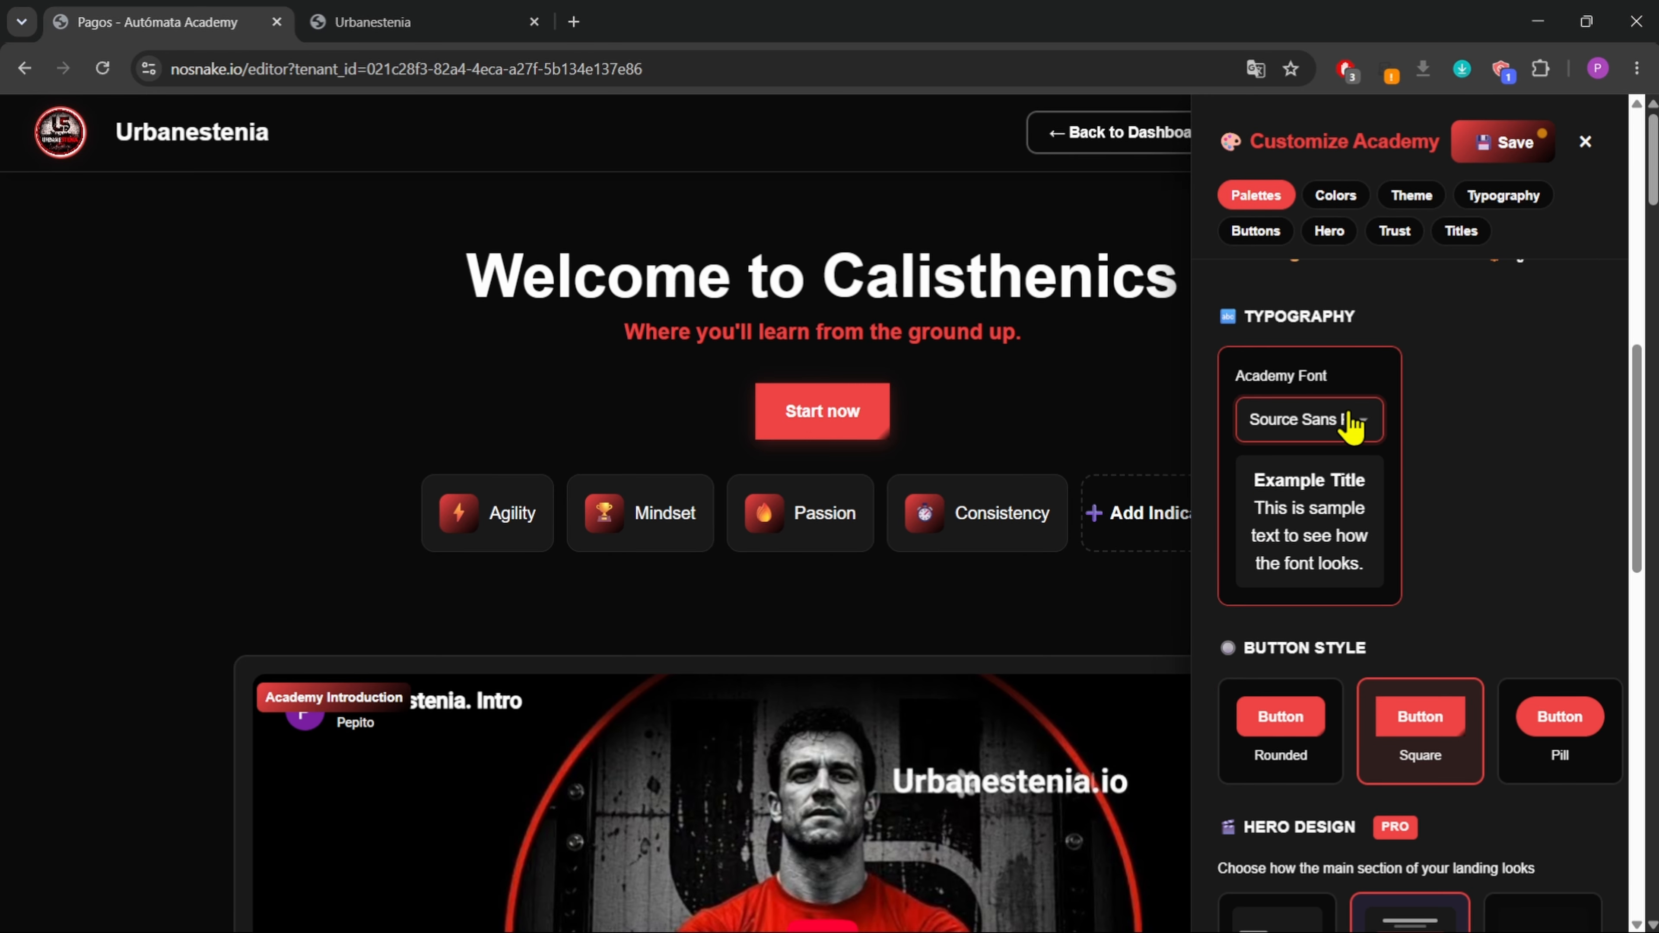
- Try Nunito, Roboto, Inter, Raleway and DM Sans as the academy font
{"action": "left_click", "coordinate": [1251, 420]}
{"action": "left_click", "coordinate": [1304, 673]}
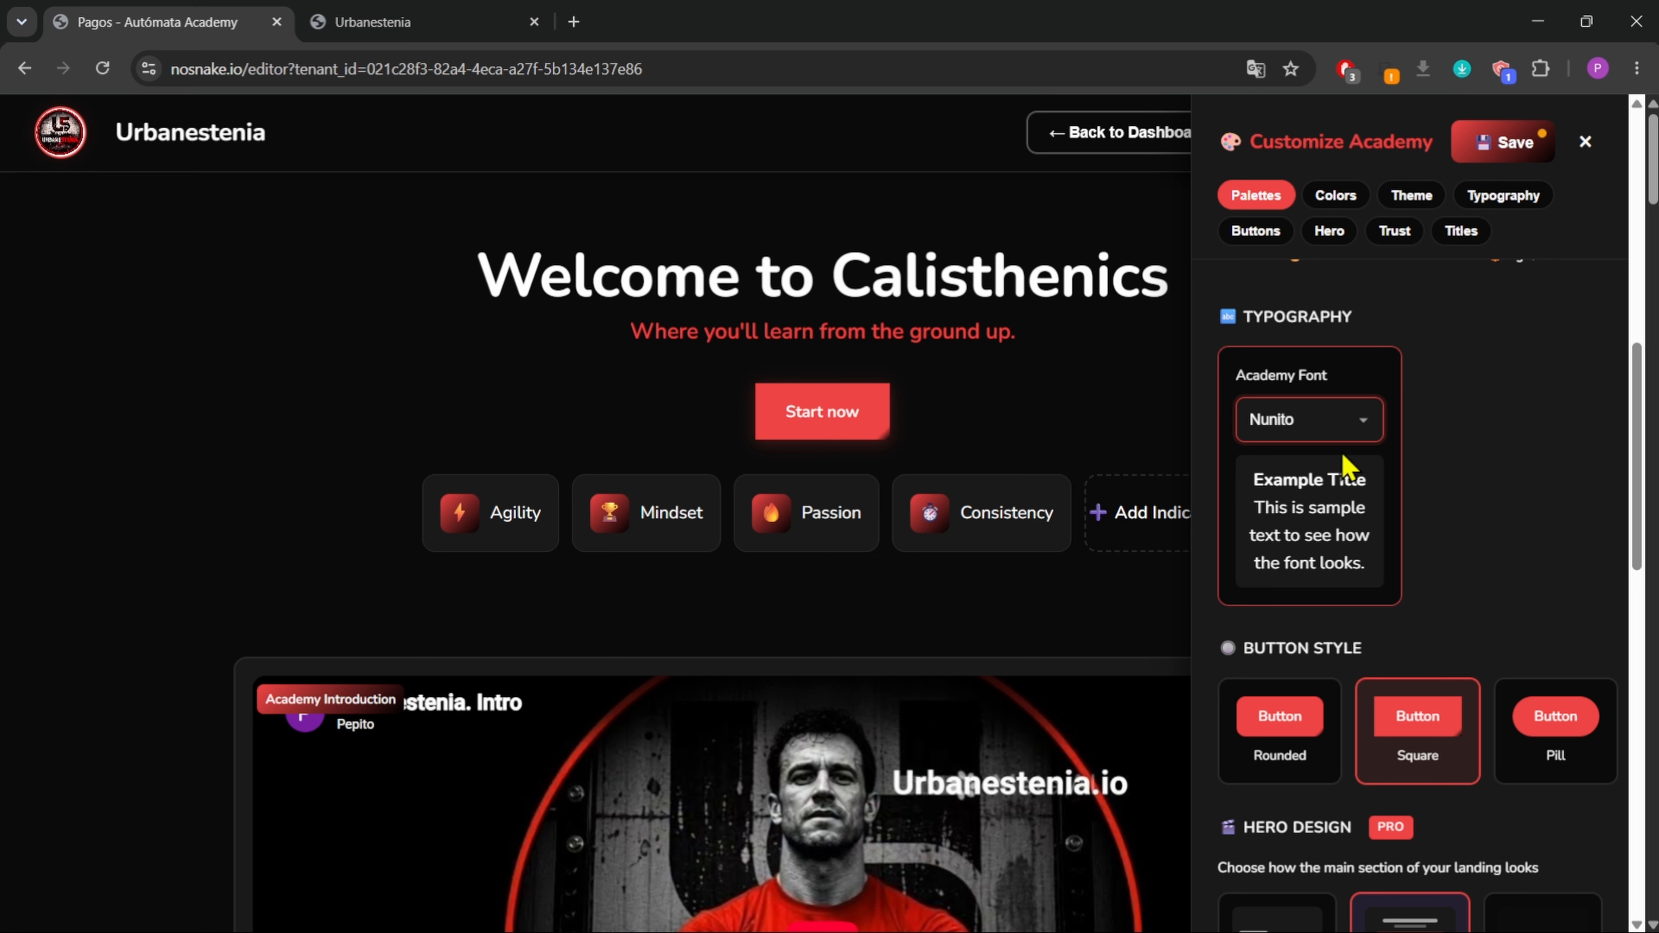
{"action": "left_click", "coordinate": [1345, 424]}
{"action": "left_click", "coordinate": [1317, 617]}
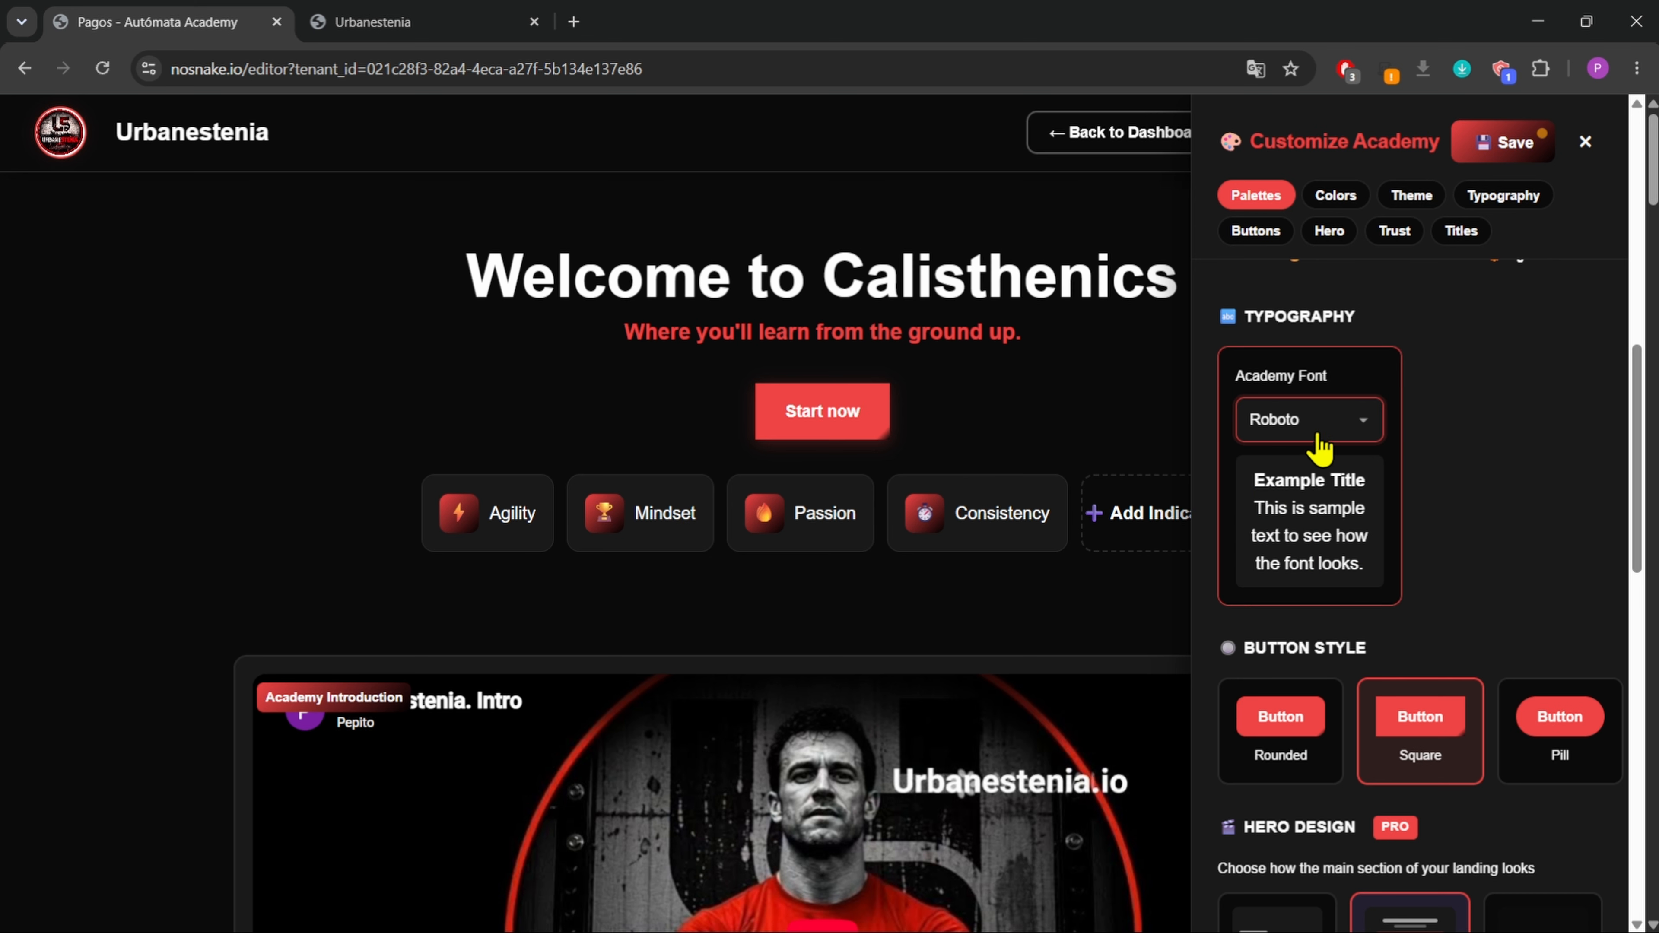
{"action": "left_click", "coordinate": [1315, 419]}
{"action": "key", "text": "Escape"}
{"action": "left_click", "coordinate": [1314, 421]}
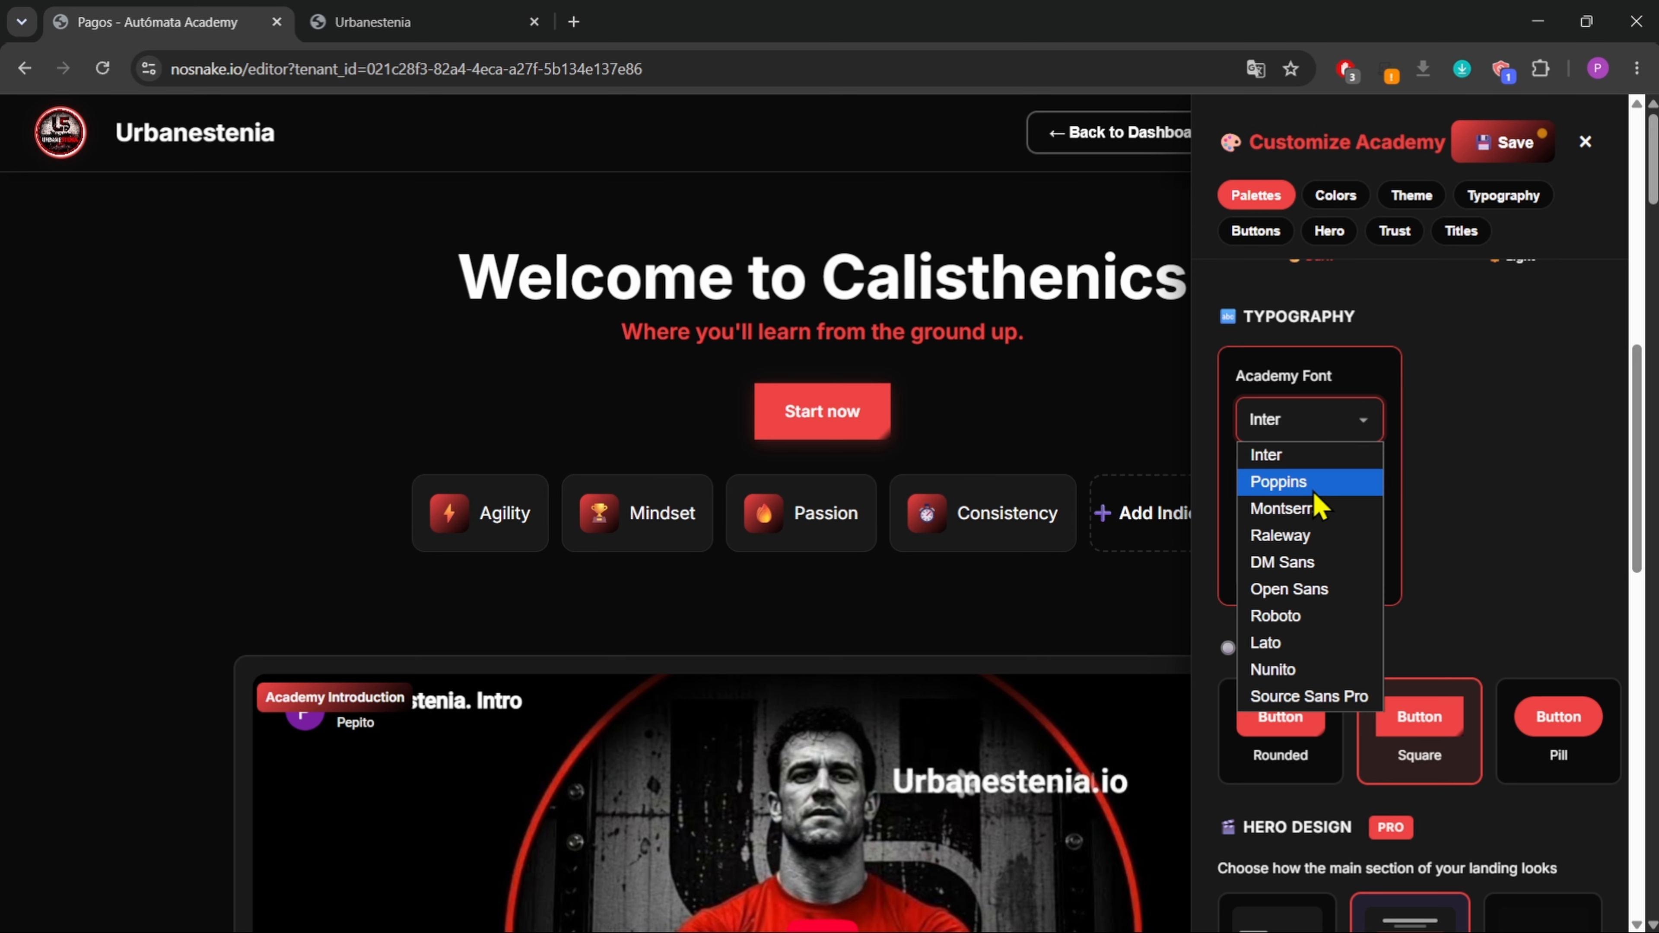
{"action": "left_click", "coordinate": [1315, 488]}
{"action": "left_click", "coordinate": [1308, 424]}
{"action": "left_click", "coordinate": [1307, 536]}
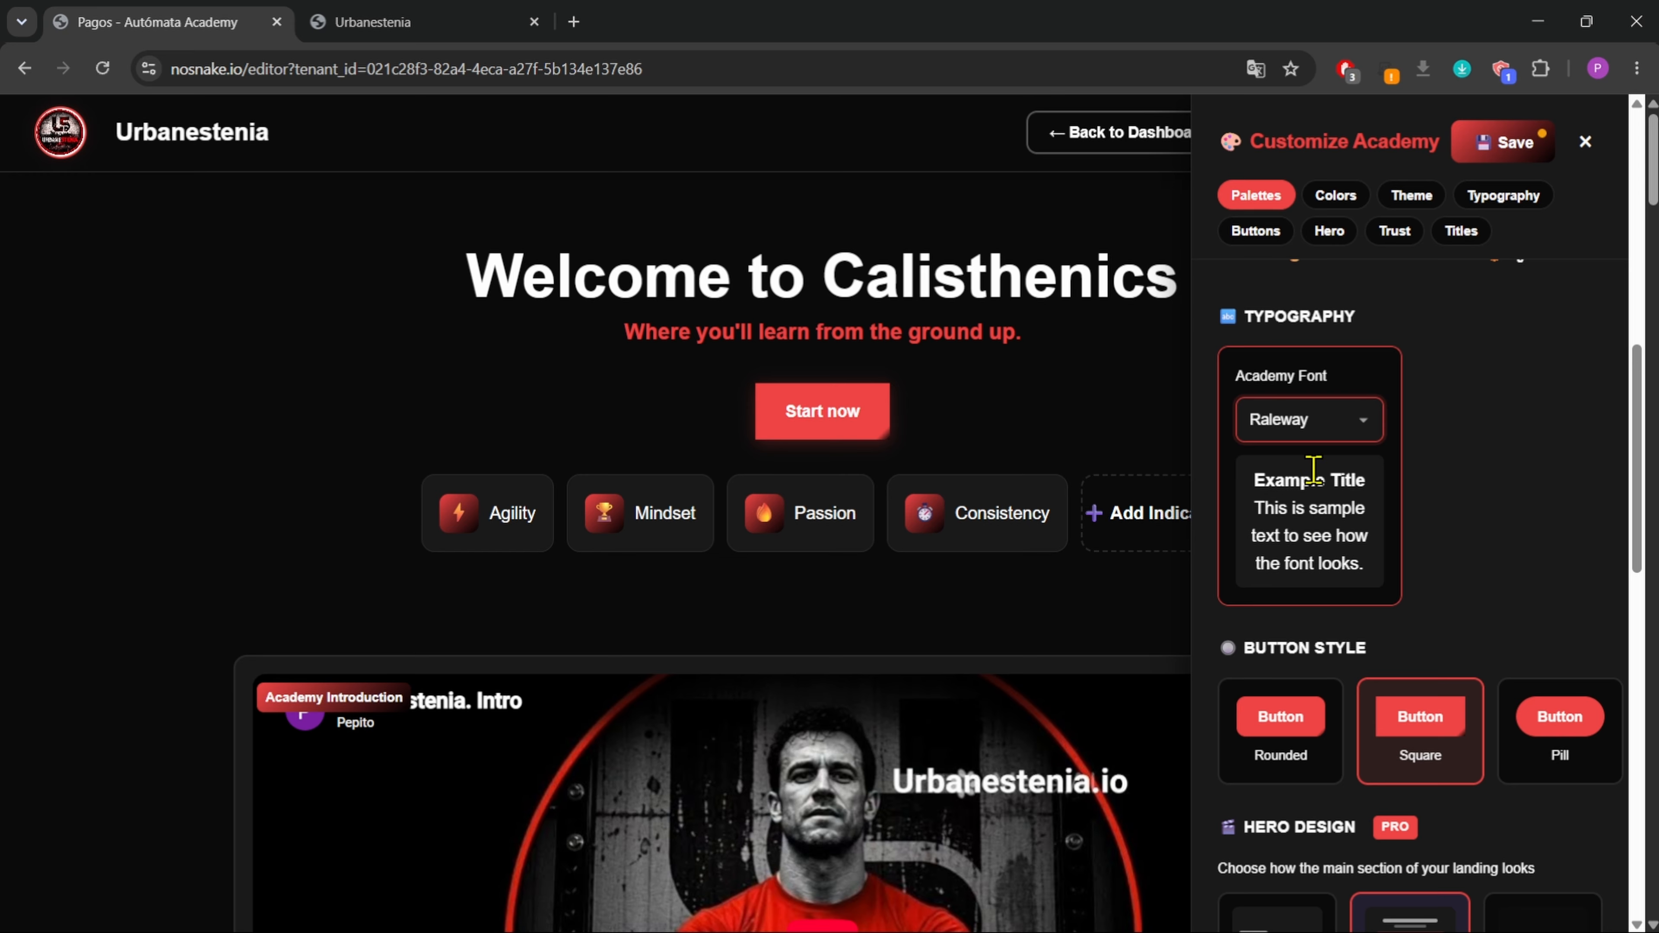
{"action": "left_click", "coordinate": [1309, 425]}
{"action": "left_click", "coordinate": [1314, 561]}
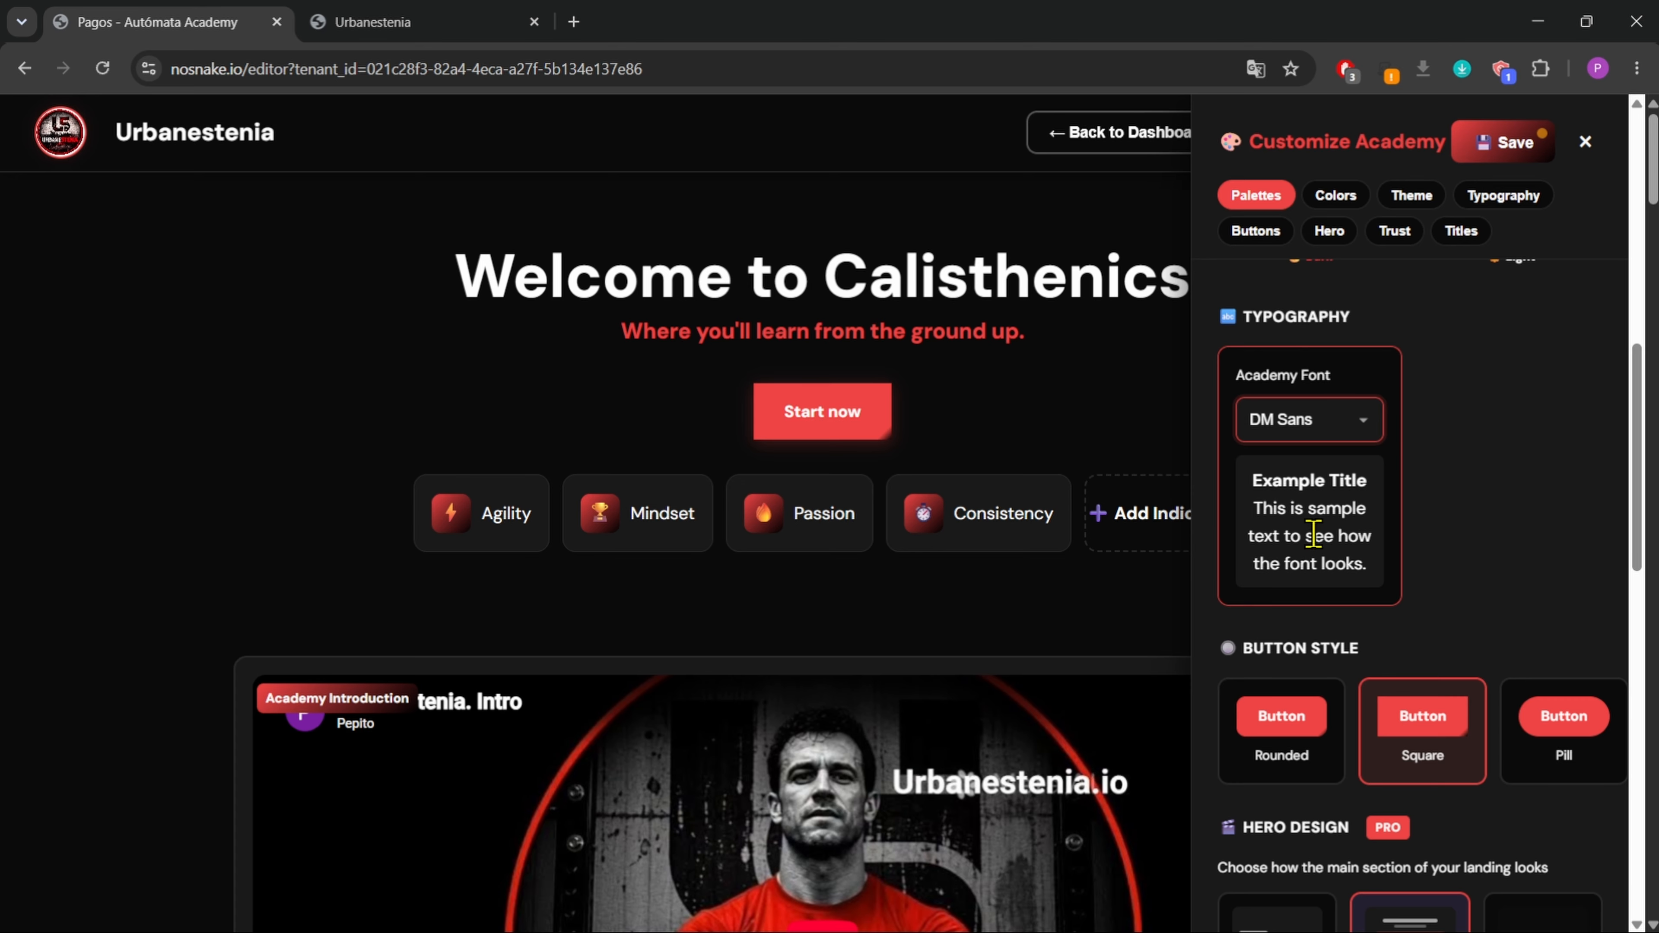
- Set the academy font to Montserrat
{"action": "left_click", "coordinate": [1324, 436]}
{"action": "left_click", "coordinate": [1334, 511]}
{"action": "scroll", "coordinate": [1462, 516], "scroll_direction": "down", "scroll_amount": 5}
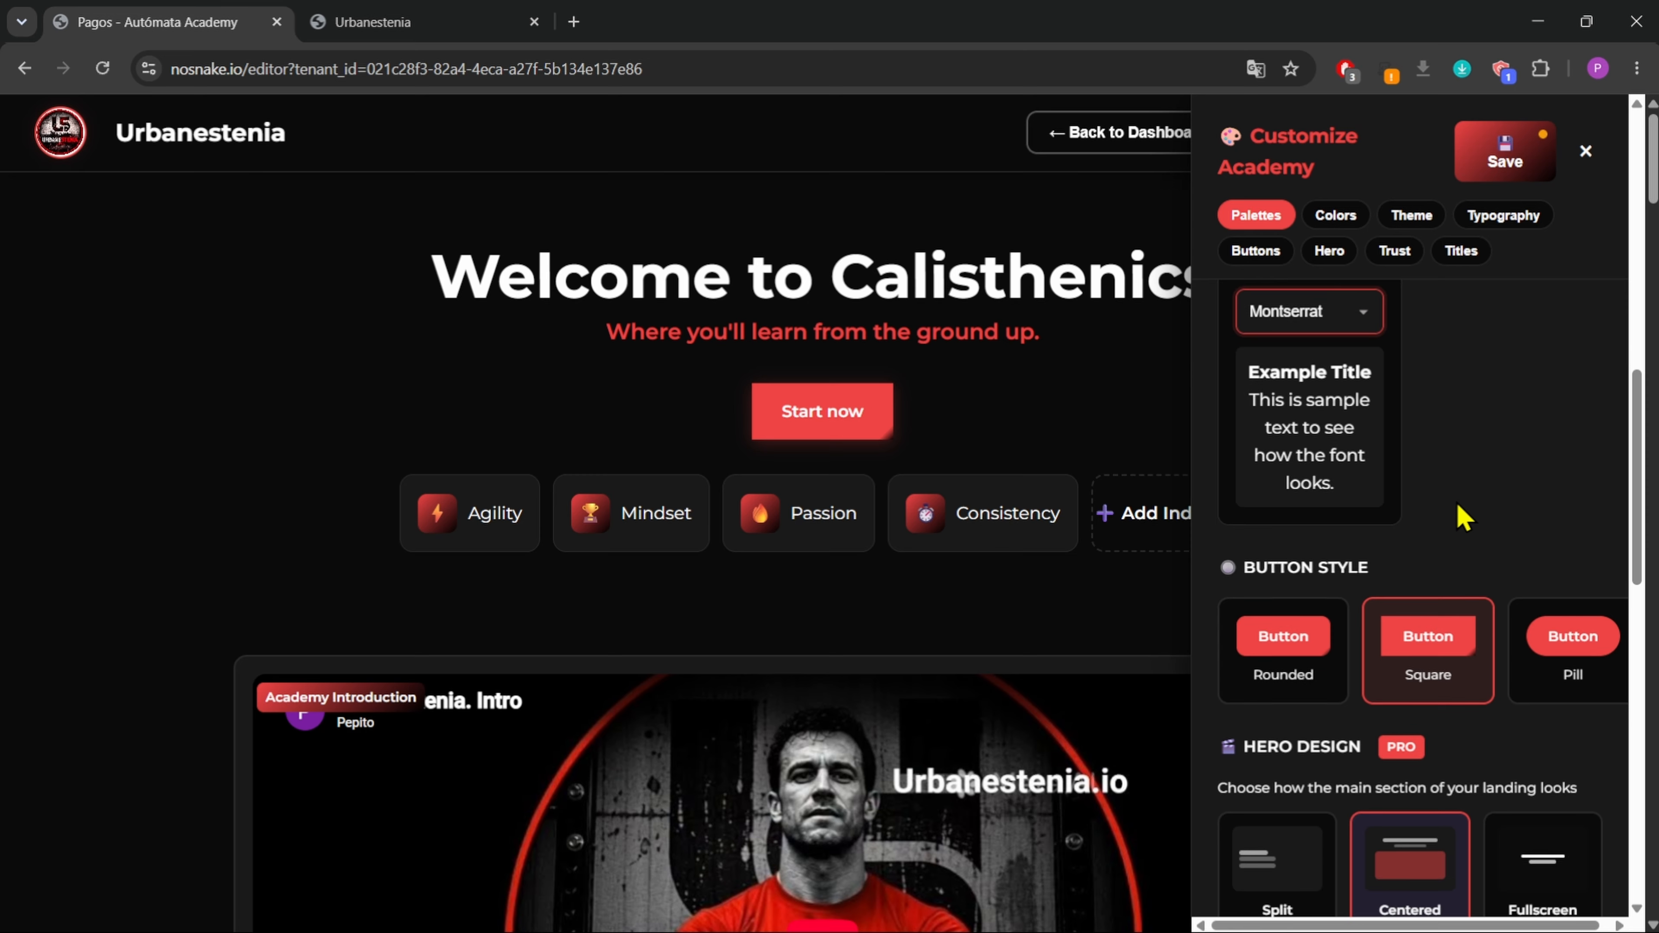
- Try the Centered and Fullscreen hero designs, and set the landing page's hero design to Split
{"action": "scroll", "coordinate": [1463, 517], "scroll_direction": "up", "scroll_amount": 2}
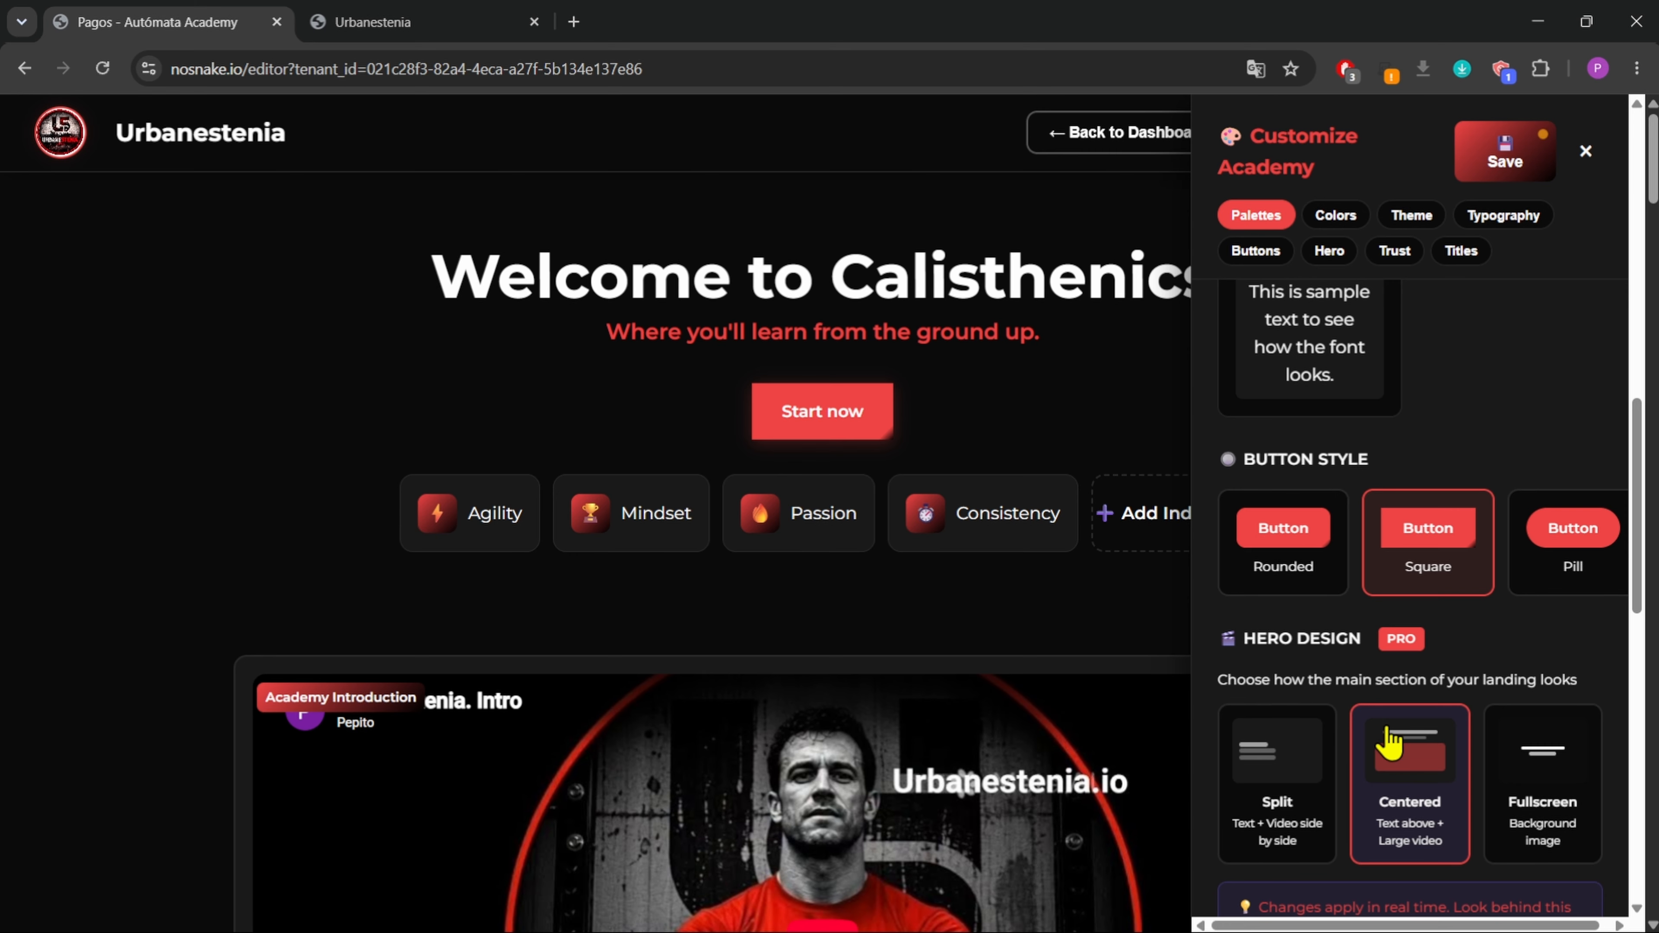
{"action": "left_click_drag", "start_coordinate": [1418, 927], "coordinate": [1436, 925]}
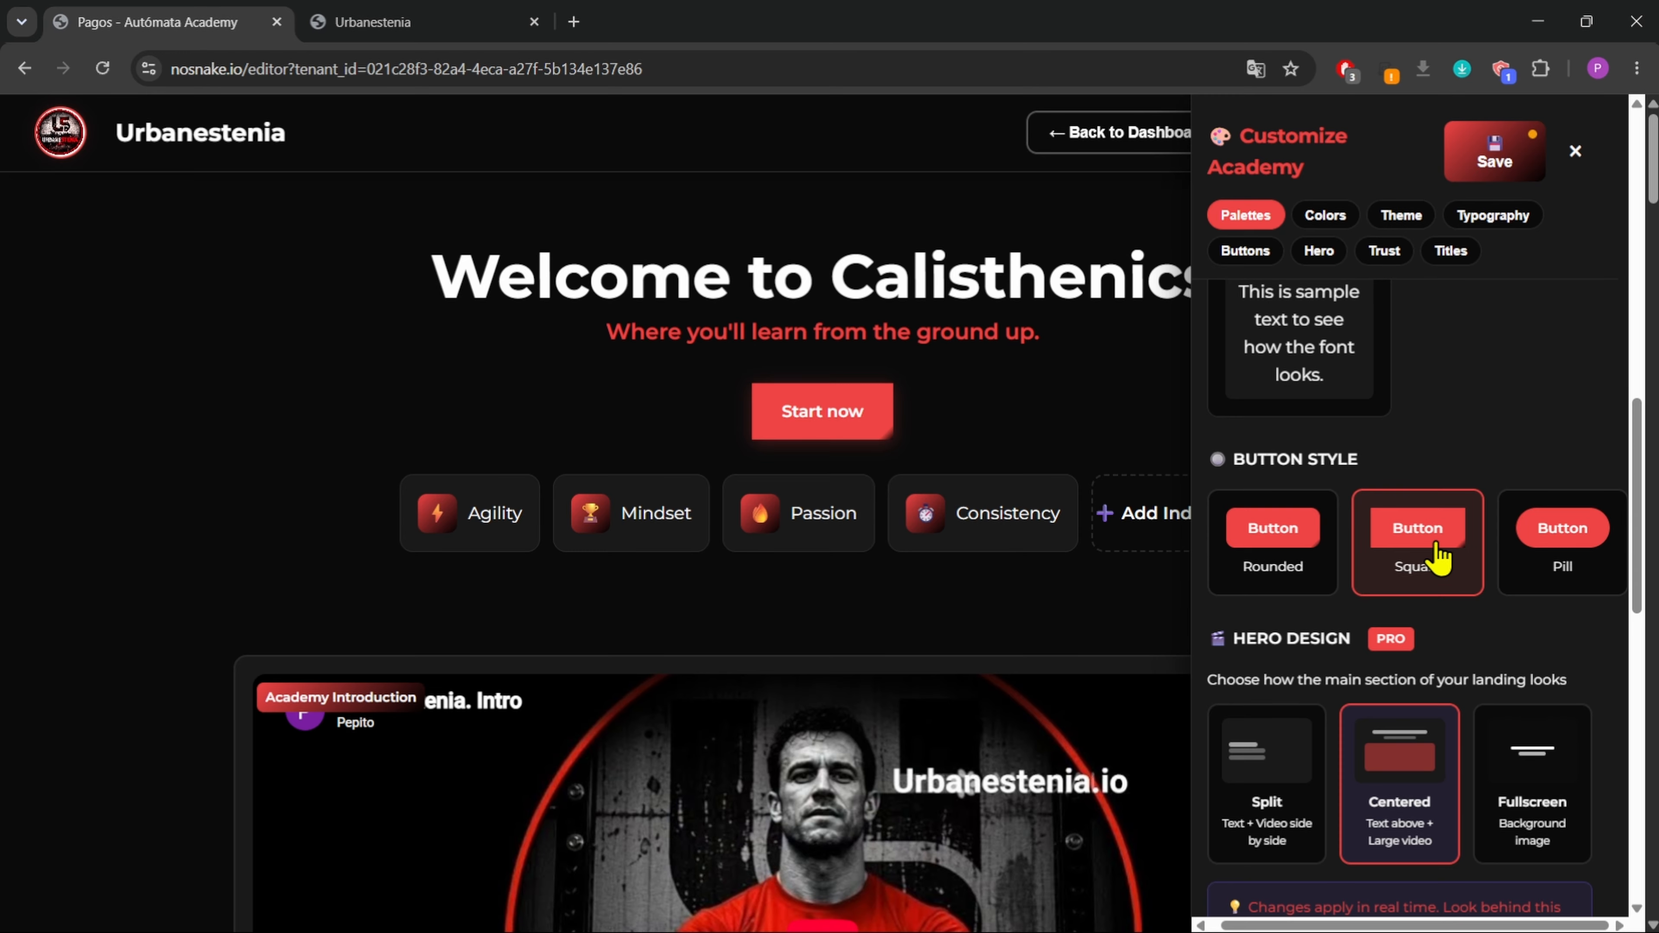
{"action": "scroll", "coordinate": [1466, 649], "scroll_direction": "down", "scroll_amount": 3}
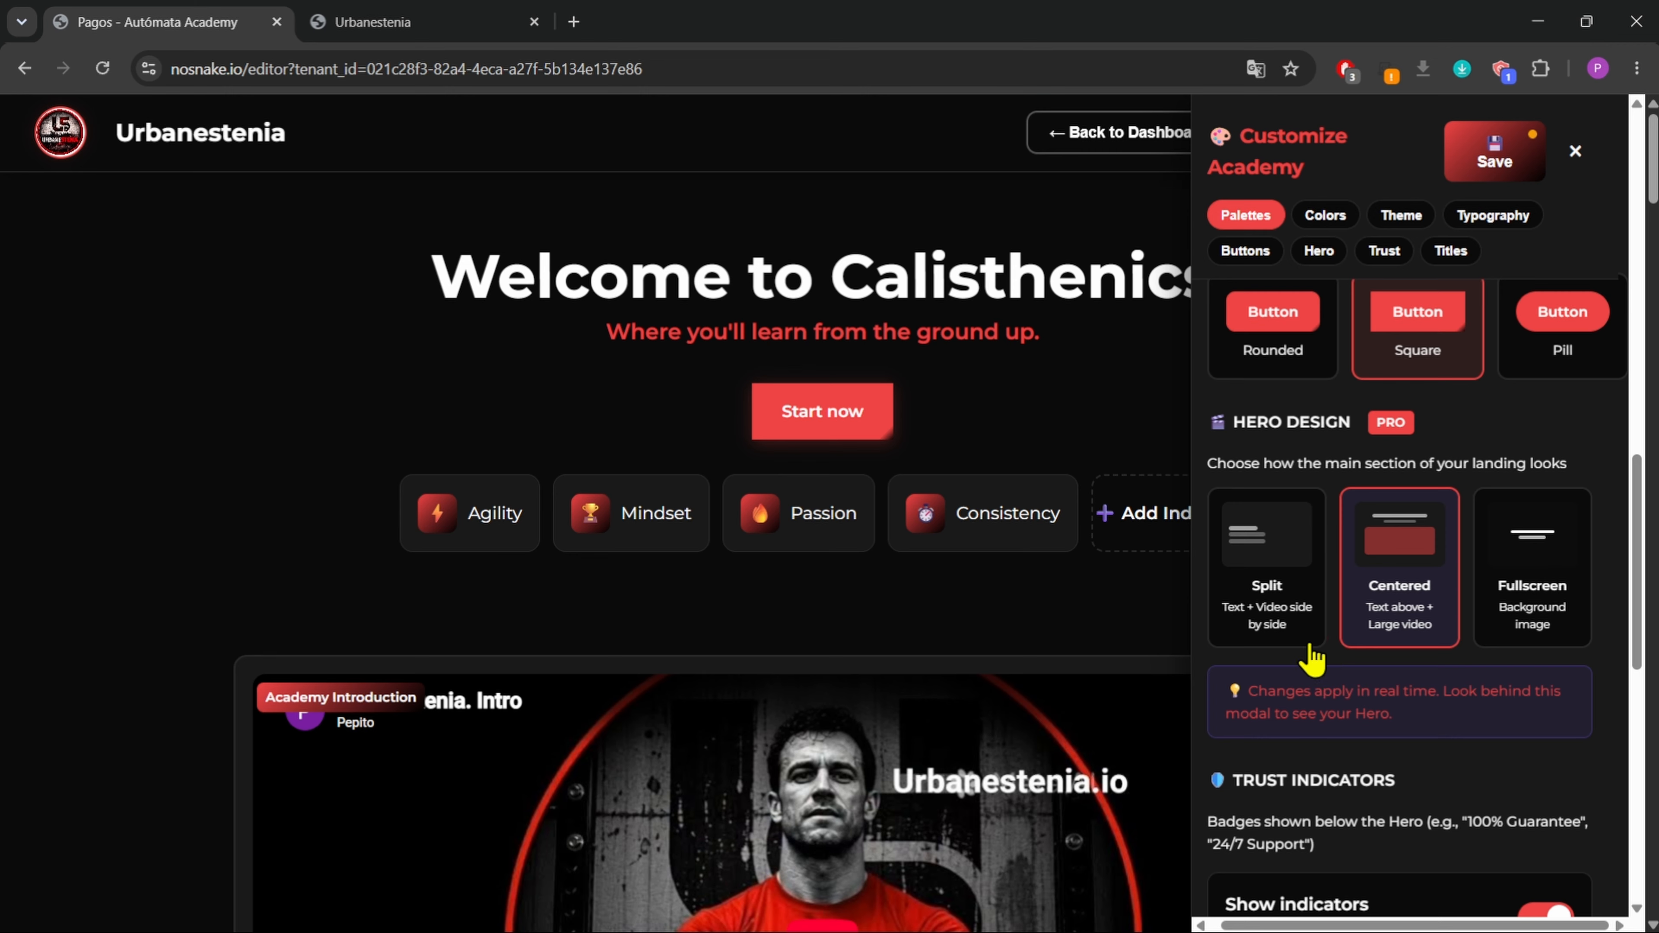
{"action": "left_click", "coordinate": [1285, 608]}
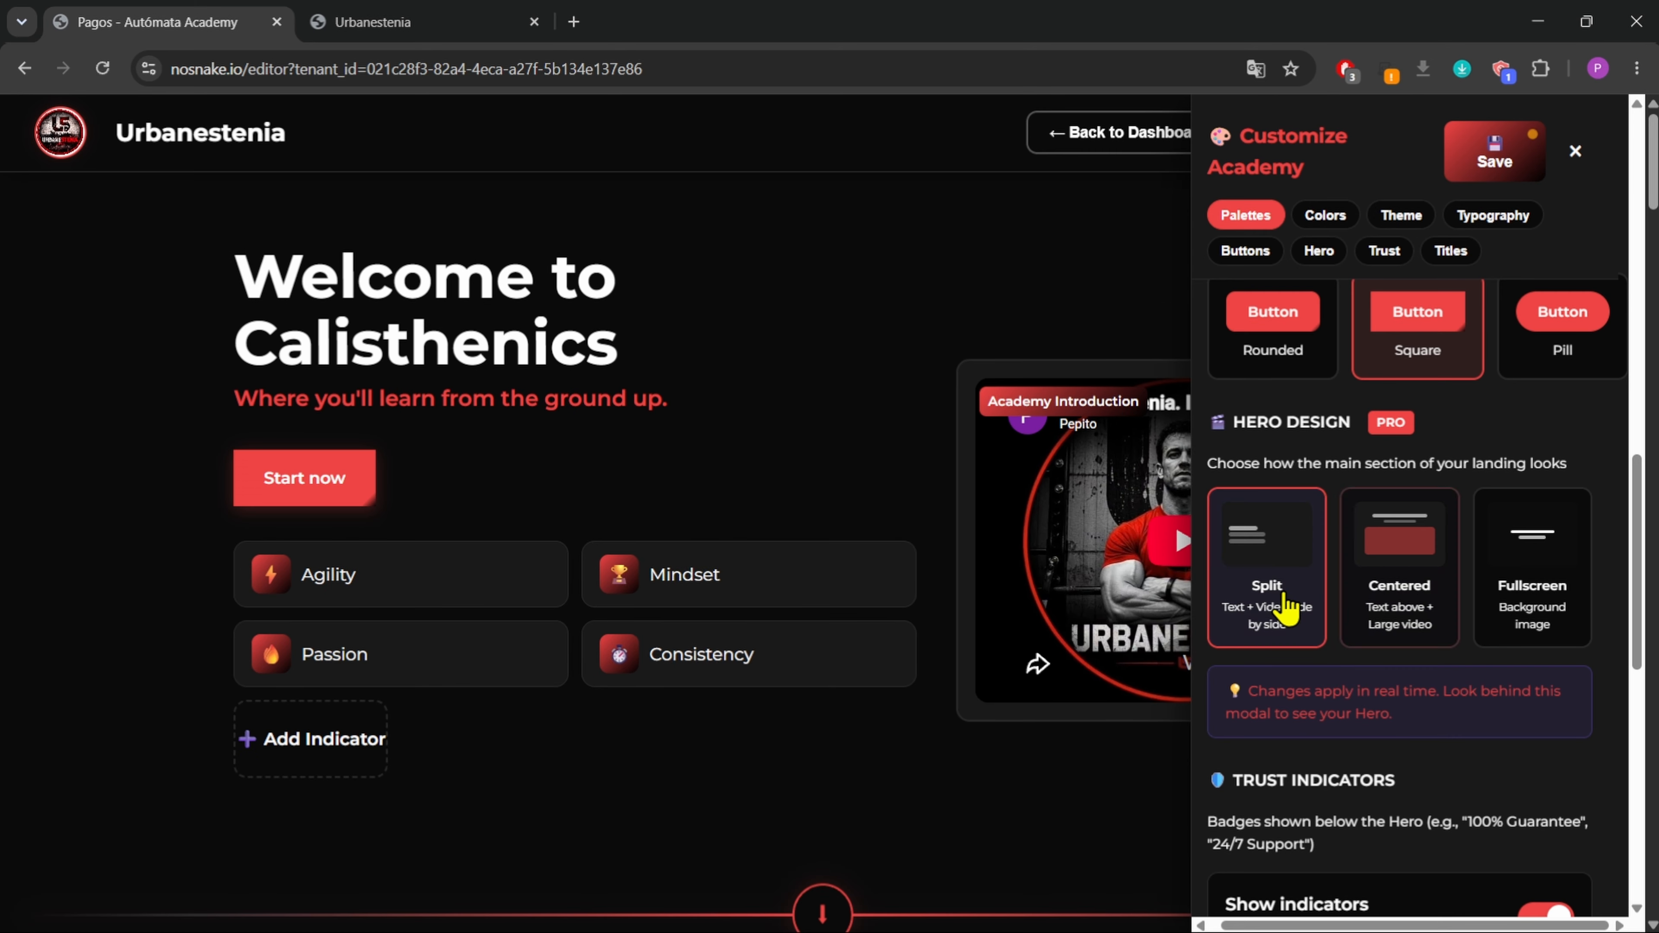
{"action": "left_click", "coordinate": [1397, 614]}
{"action": "left_click", "coordinate": [1519, 611]}
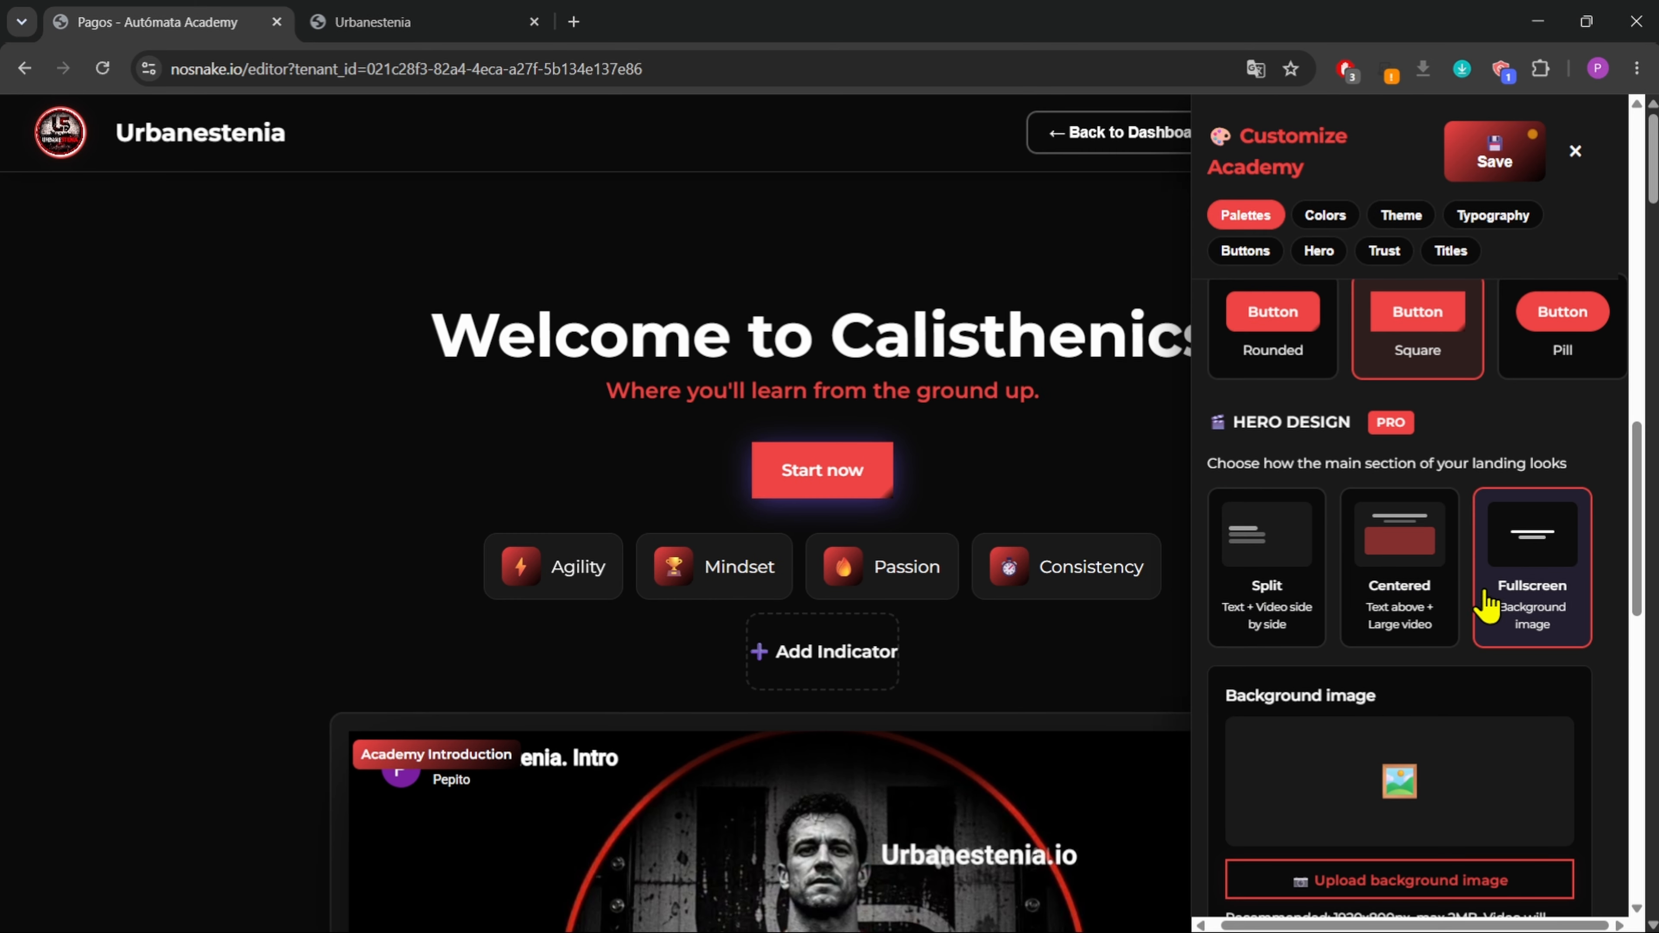
{"action": "left_click", "coordinate": [1439, 610]}
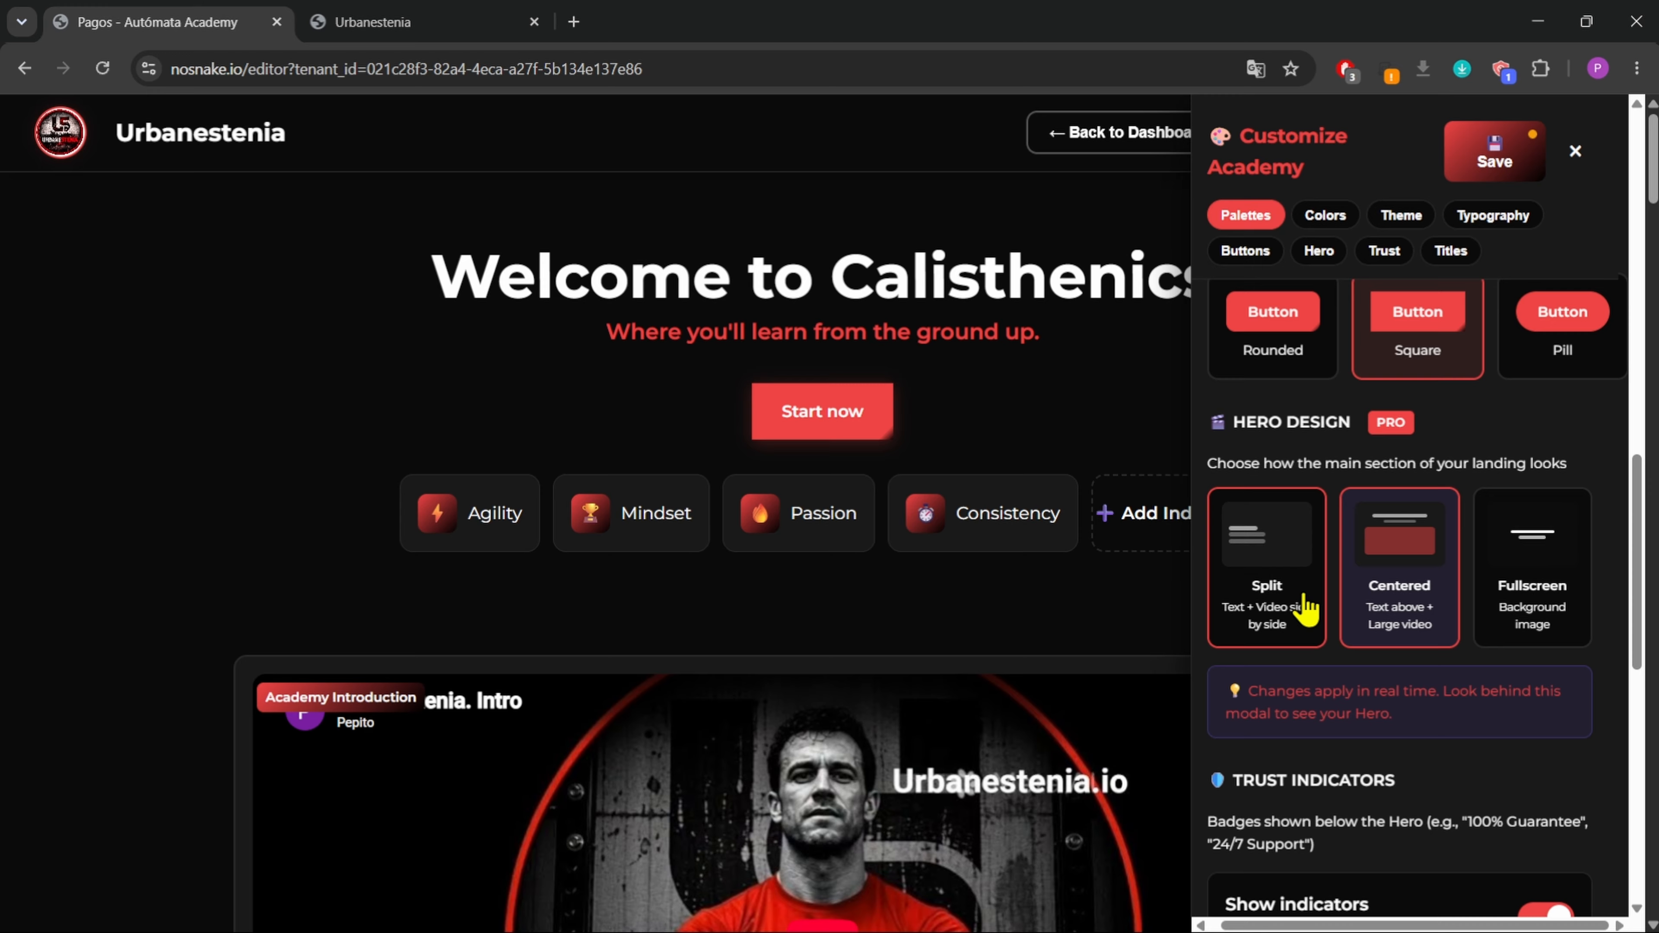
{"action": "left_click", "coordinate": [1307, 610]}
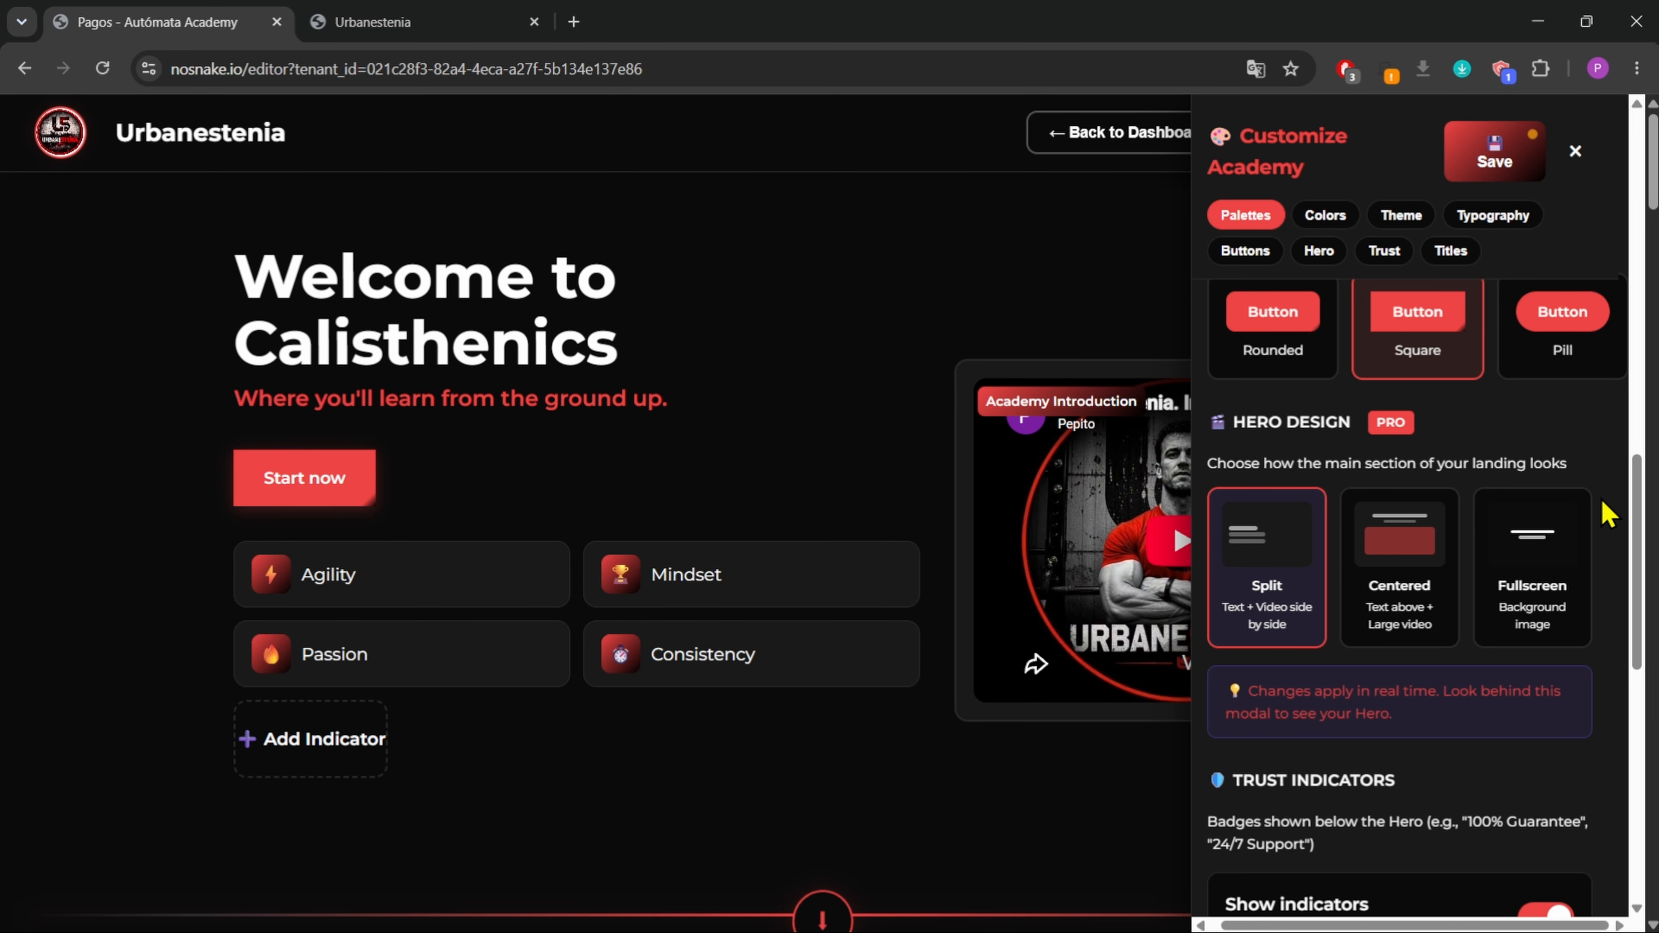
- Try hiding the trust indicators in the hero section and turn them back on
{"action": "scroll", "coordinate": [1606, 514], "scroll_direction": "down", "scroll_amount": 5}
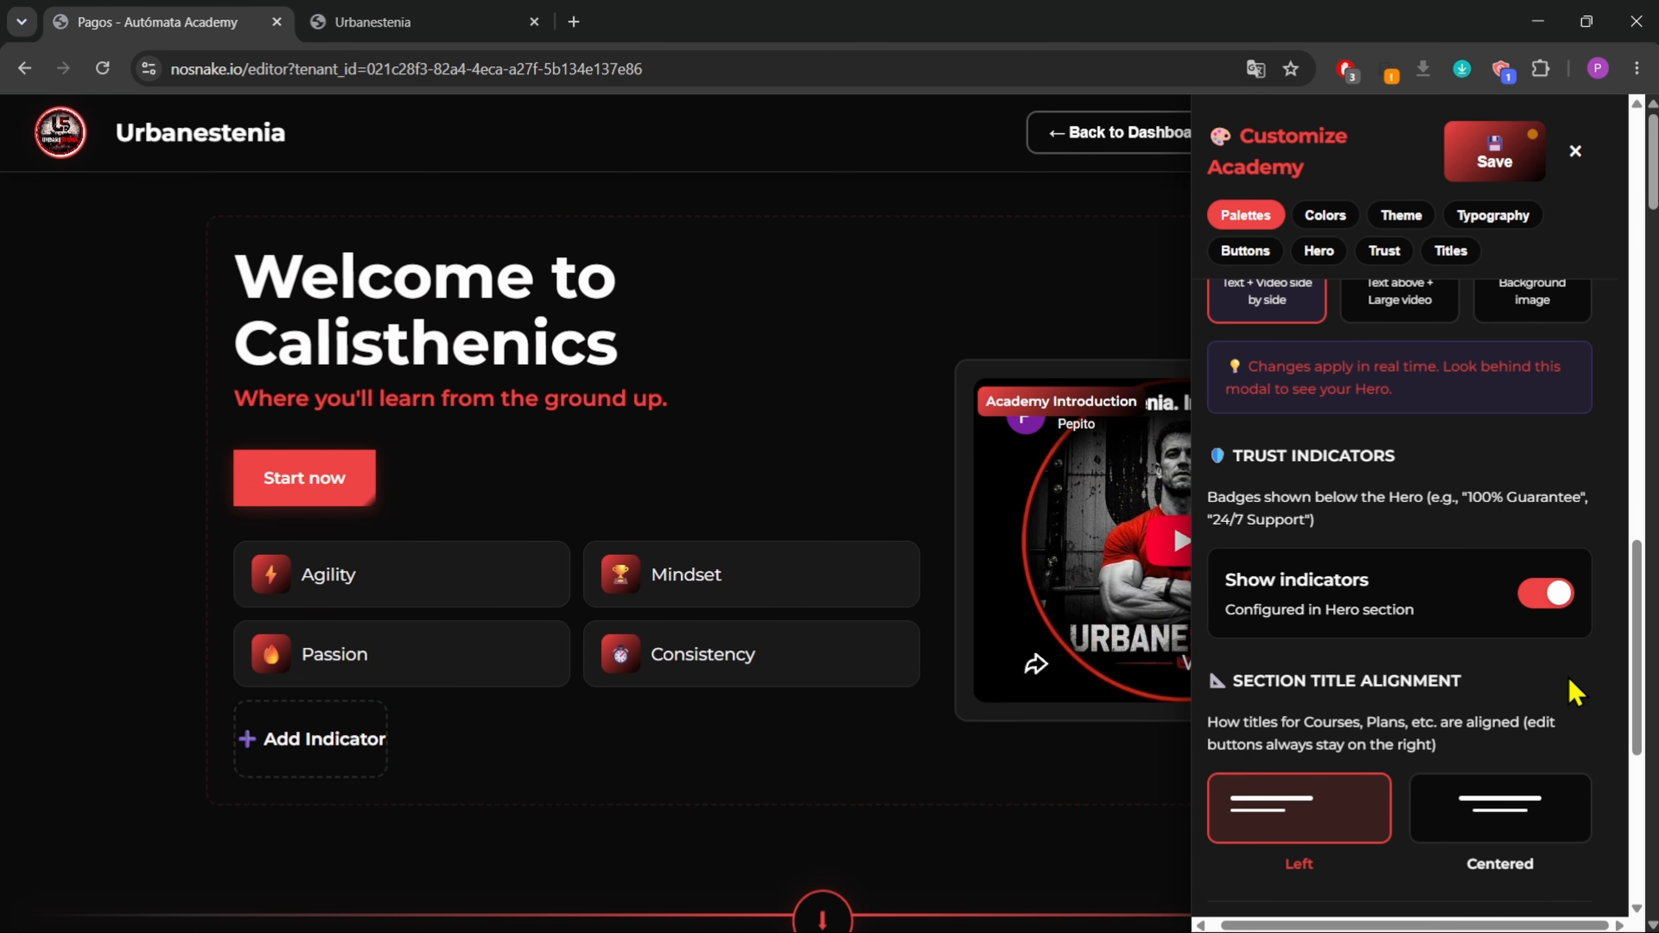
{"action": "left_click", "coordinate": [1544, 594]}
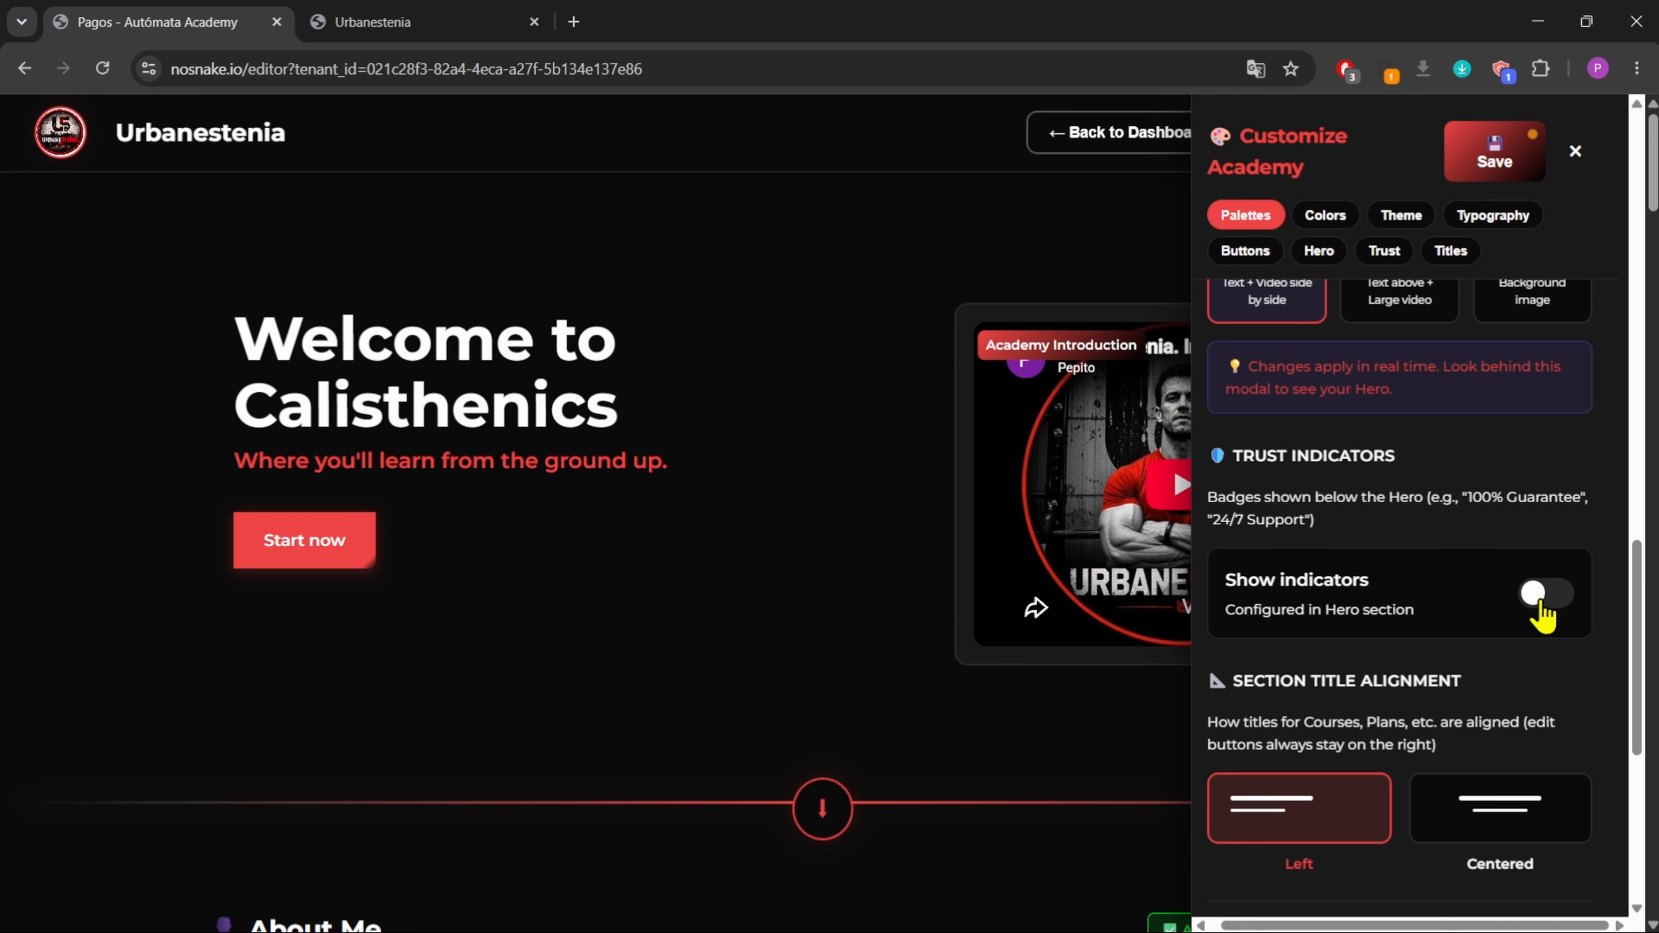
{"action": "left_click", "coordinate": [1543, 596]}
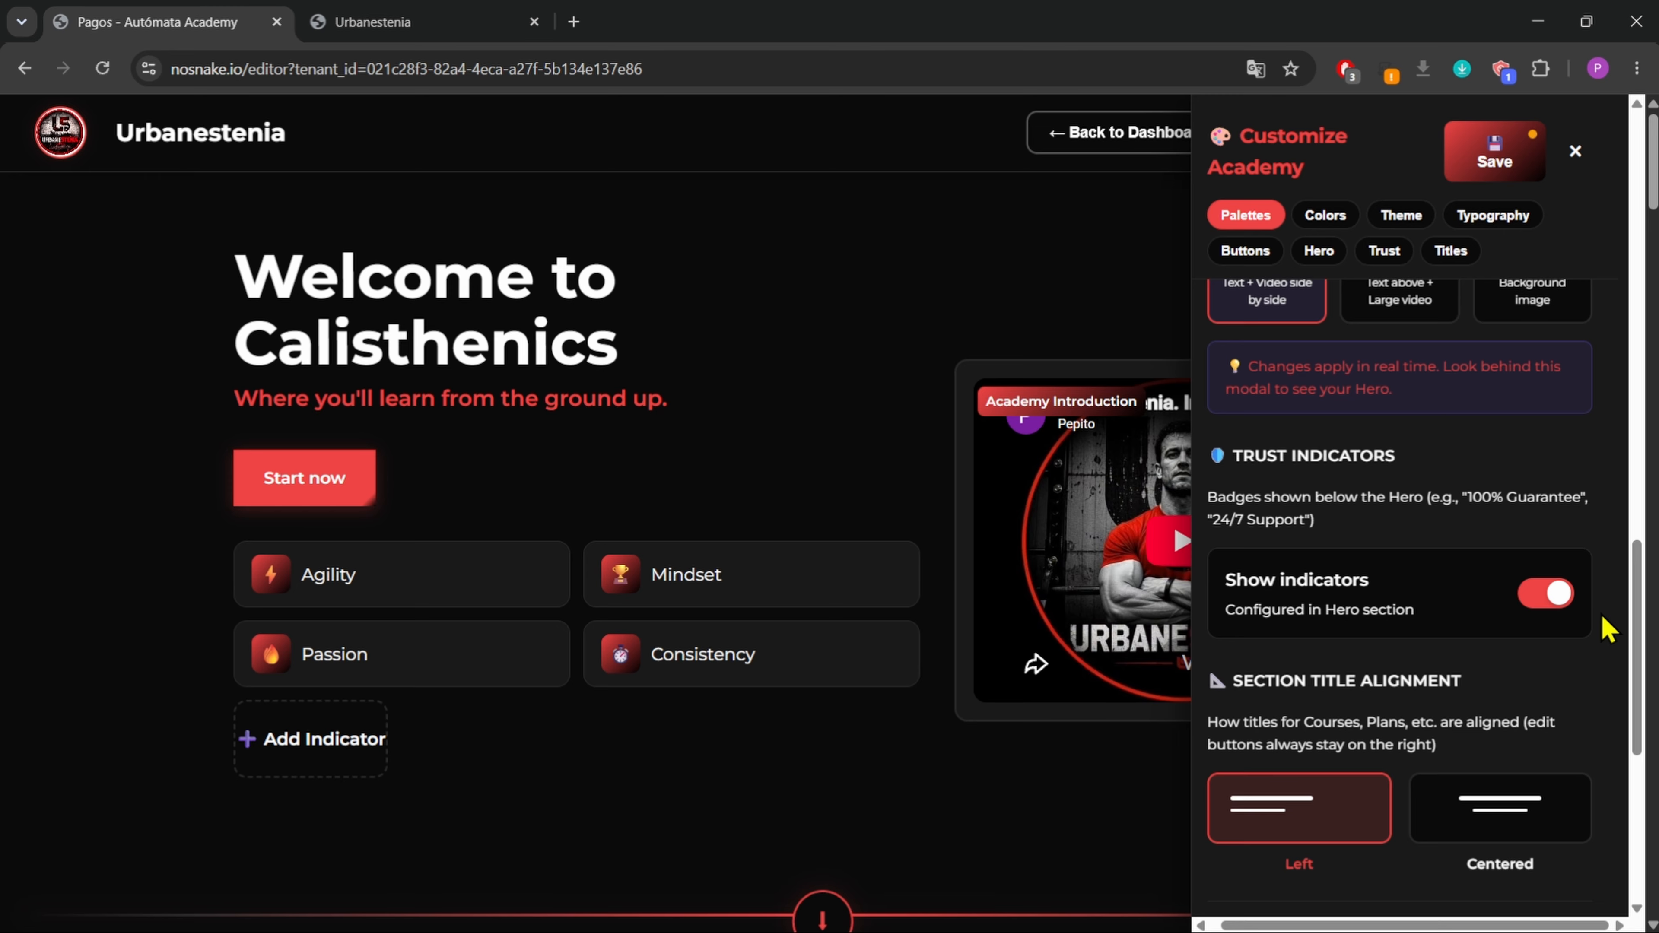
- Compare the Left and Centered section title alignments on the About Me section, and choose Centered
{"action": "scroll", "coordinate": [1607, 629], "scroll_direction": "down", "scroll_amount": 3}
{"action": "scroll", "coordinate": [1082, 741], "scroll_direction": "down", "scroll_amount": 3}
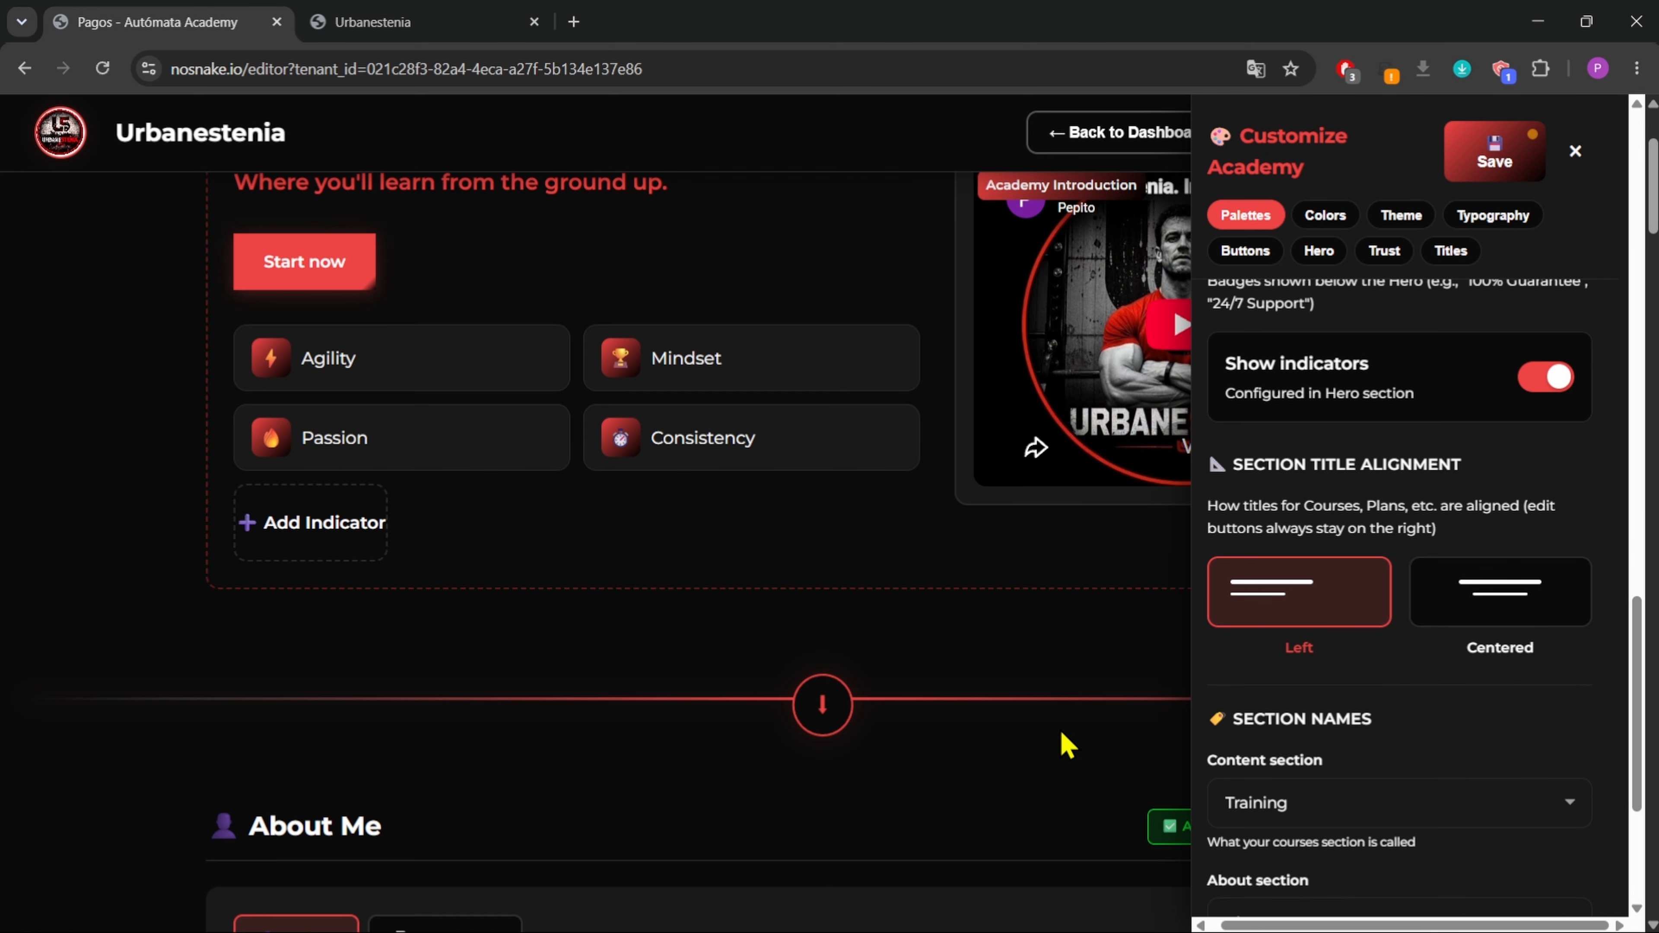
{"action": "scroll", "coordinate": [1068, 745], "scroll_direction": "down", "scroll_amount": 5}
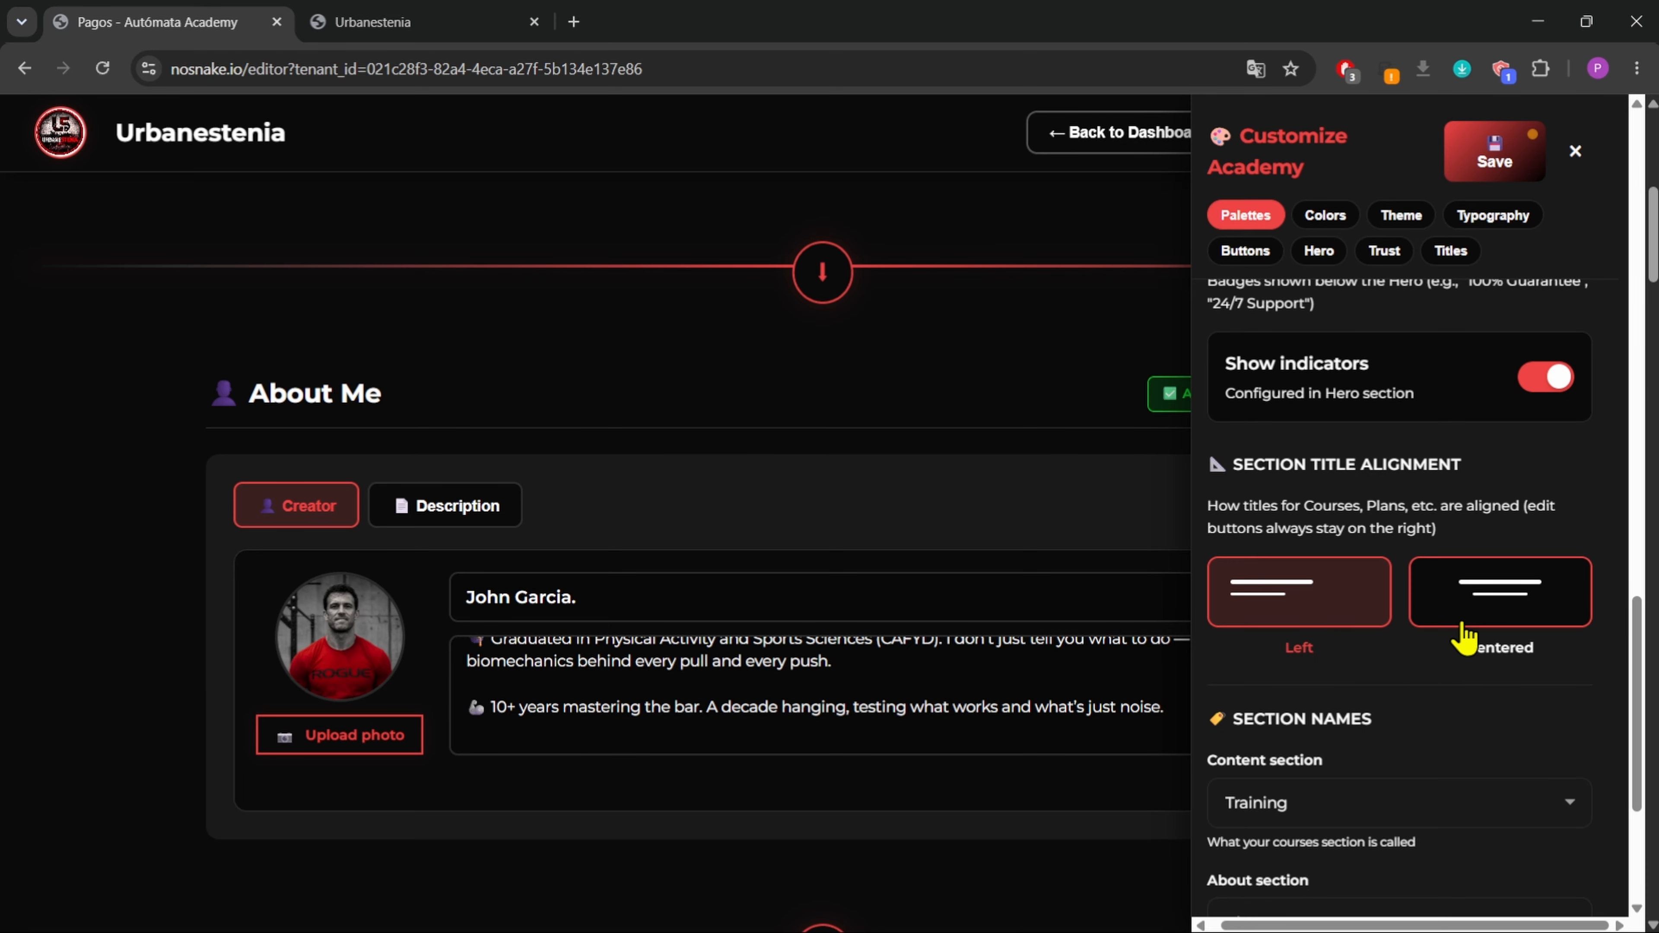
{"action": "left_click", "coordinate": [1466, 637]}
{"action": "left_click", "coordinate": [1324, 629]}
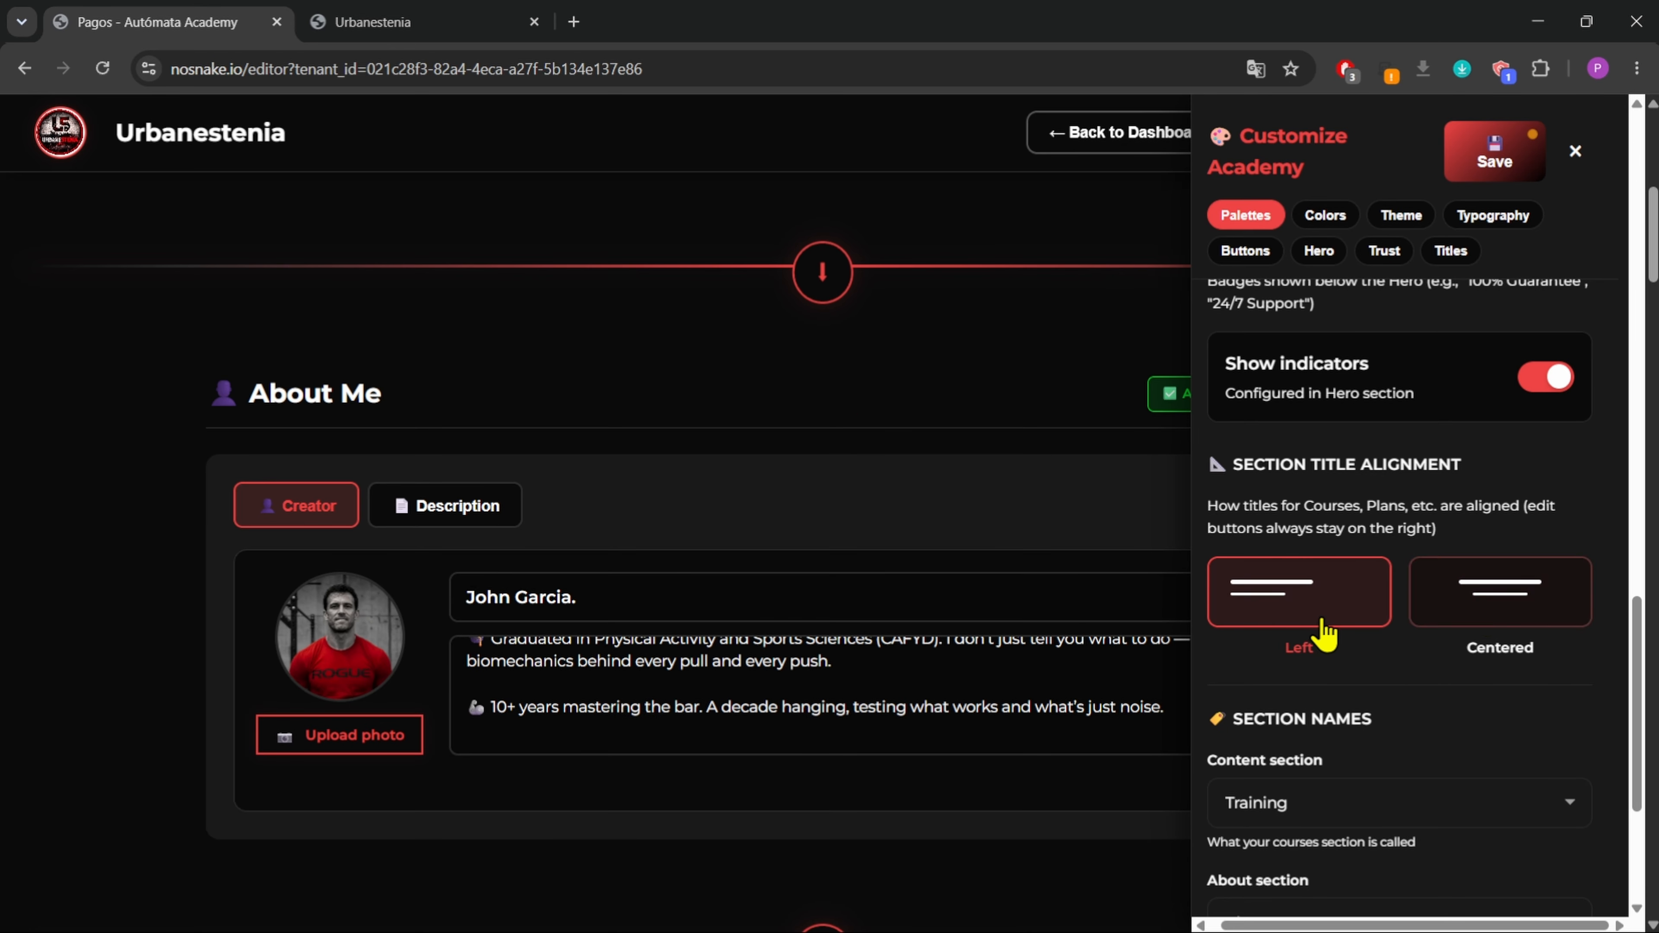
{"action": "left_click", "coordinate": [1486, 618]}
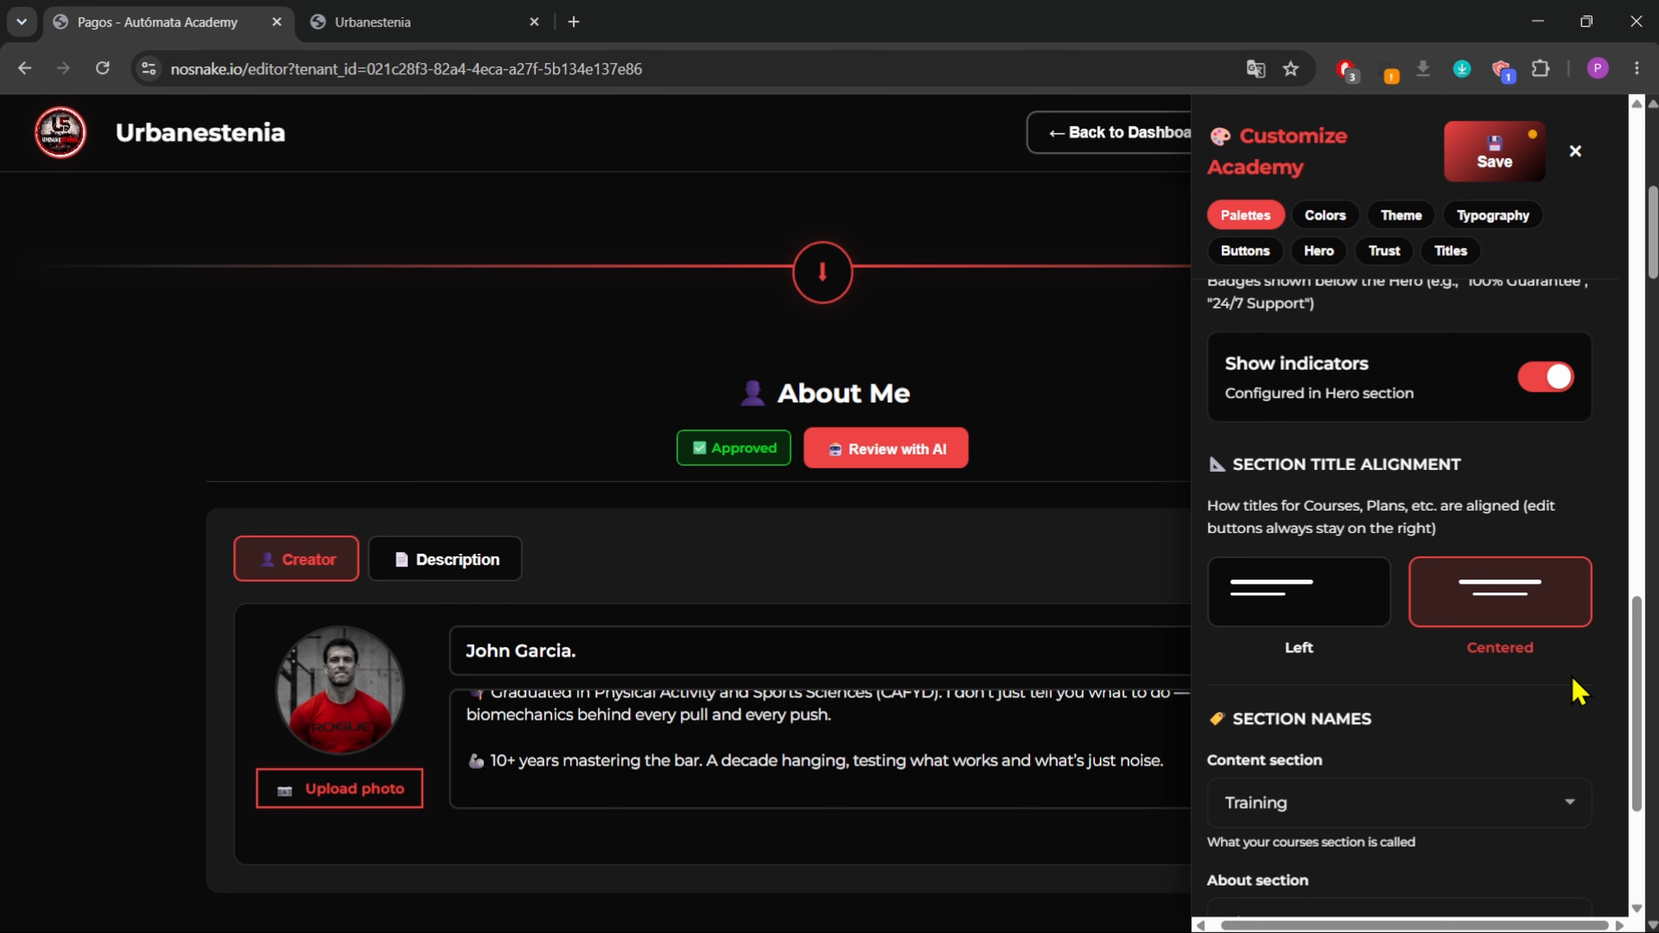
- Change the content section's name to Courses
{"action": "scroll", "coordinate": [1613, 680], "scroll_direction": "down", "scroll_amount": 2}
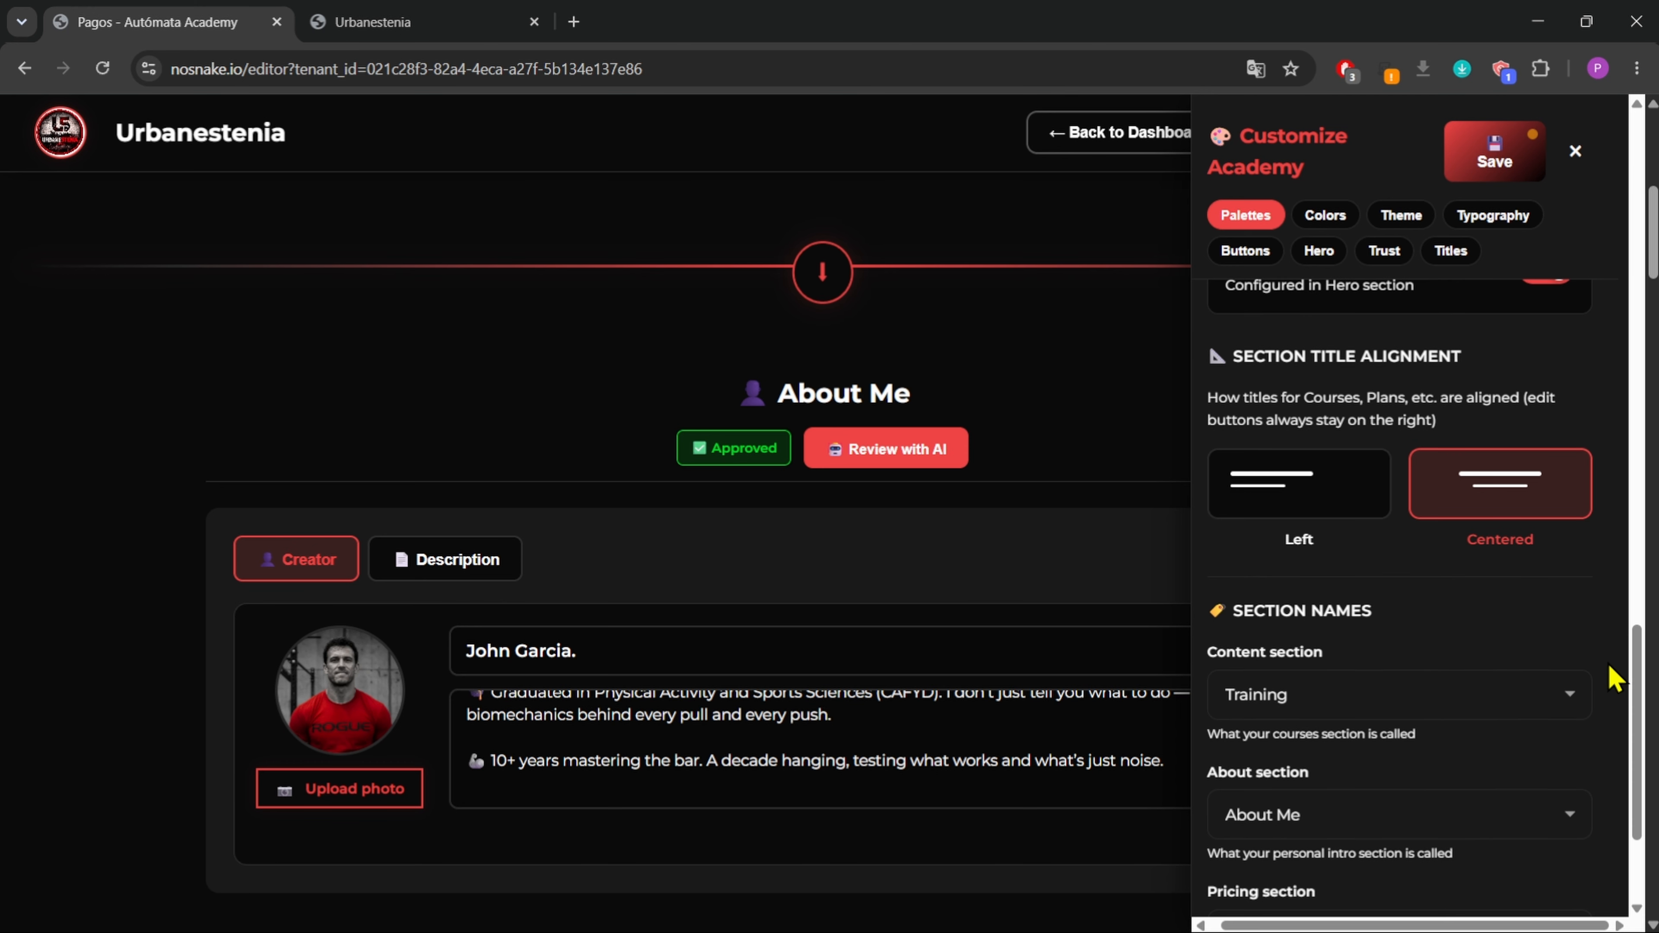
{"action": "scroll", "coordinate": [1614, 679], "scroll_direction": "down", "scroll_amount": 4}
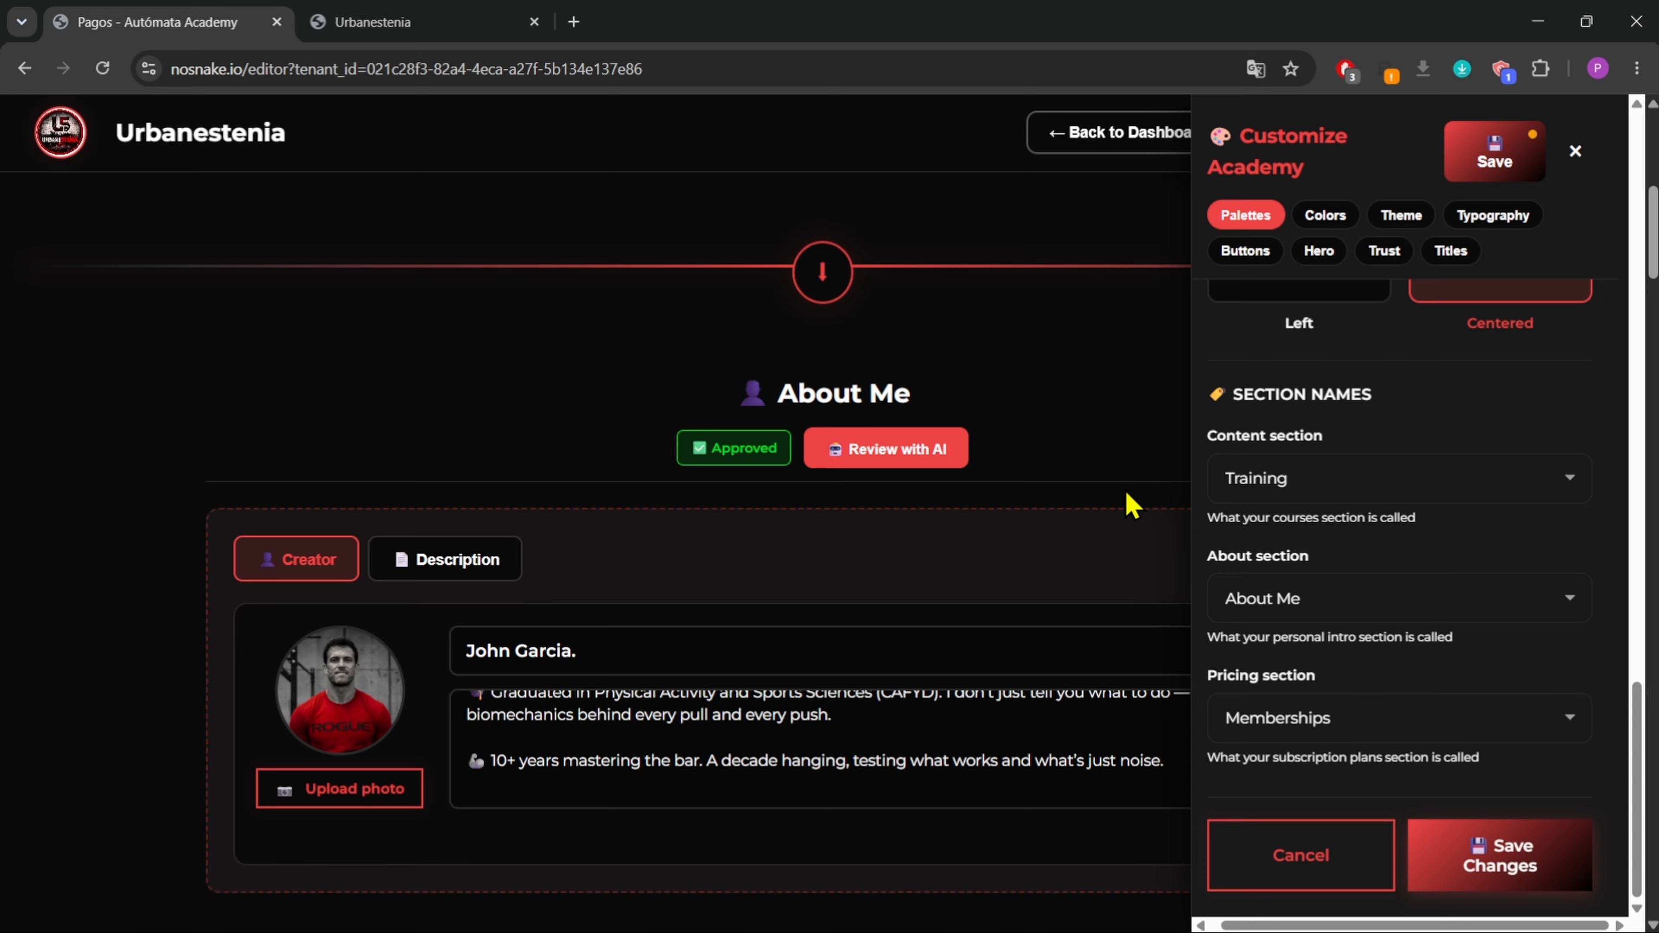
{"action": "scroll", "coordinate": [1132, 475], "scroll_direction": "down", "scroll_amount": 10}
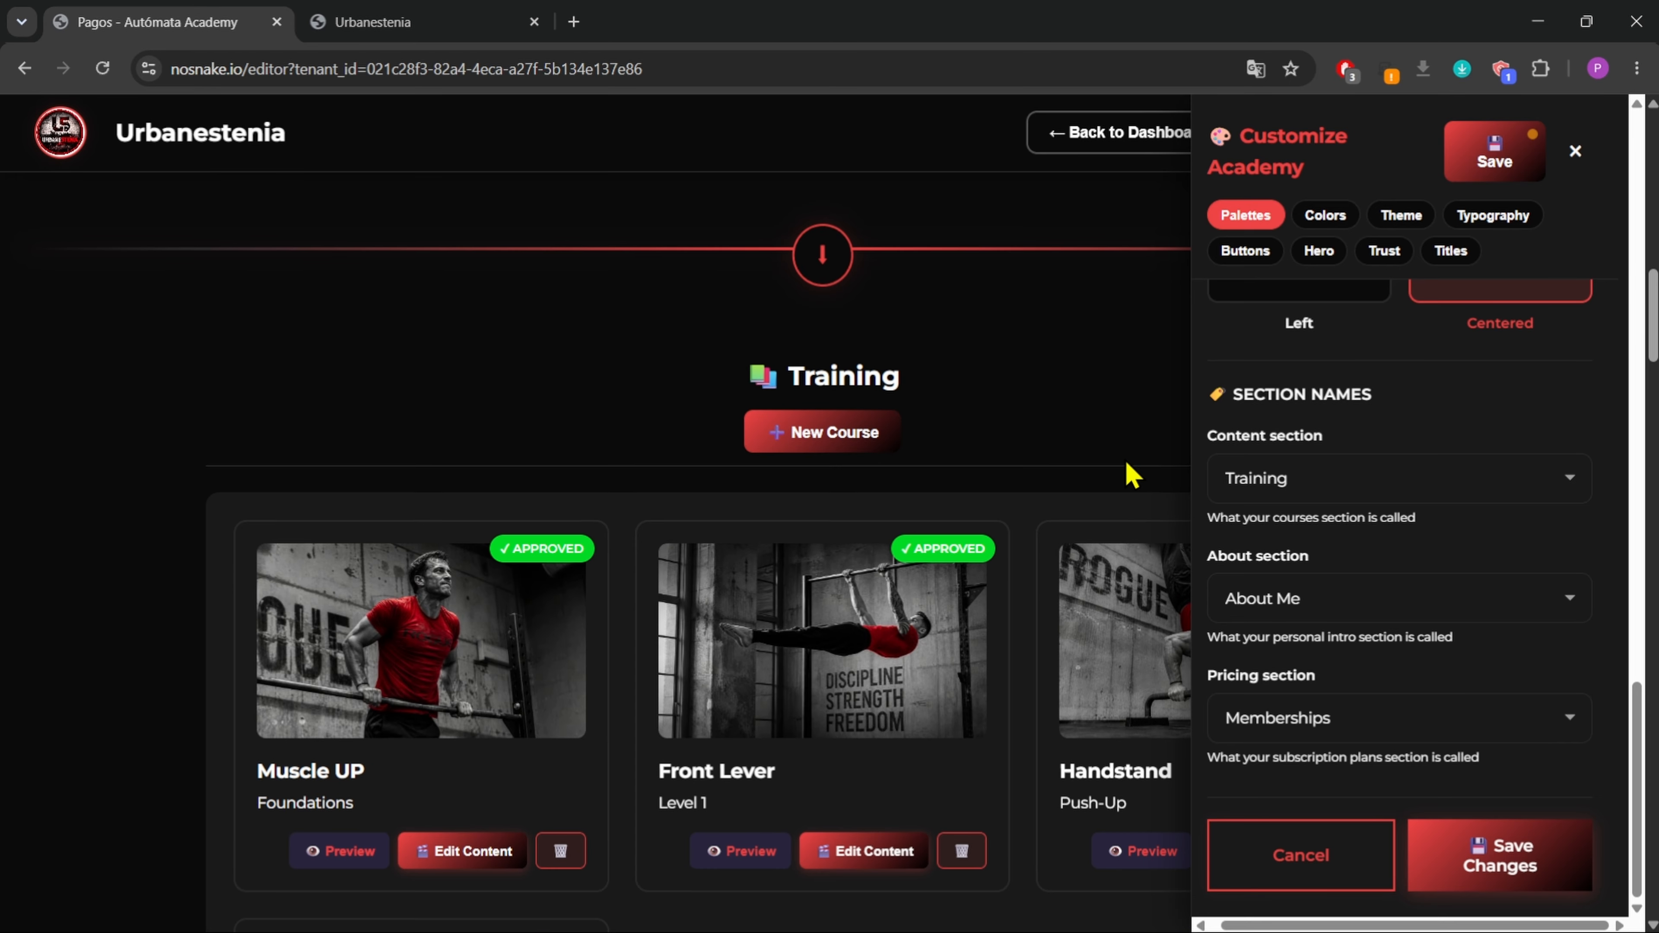
{"action": "scroll", "coordinate": [1121, 473], "scroll_direction": "up", "scroll_amount": 2}
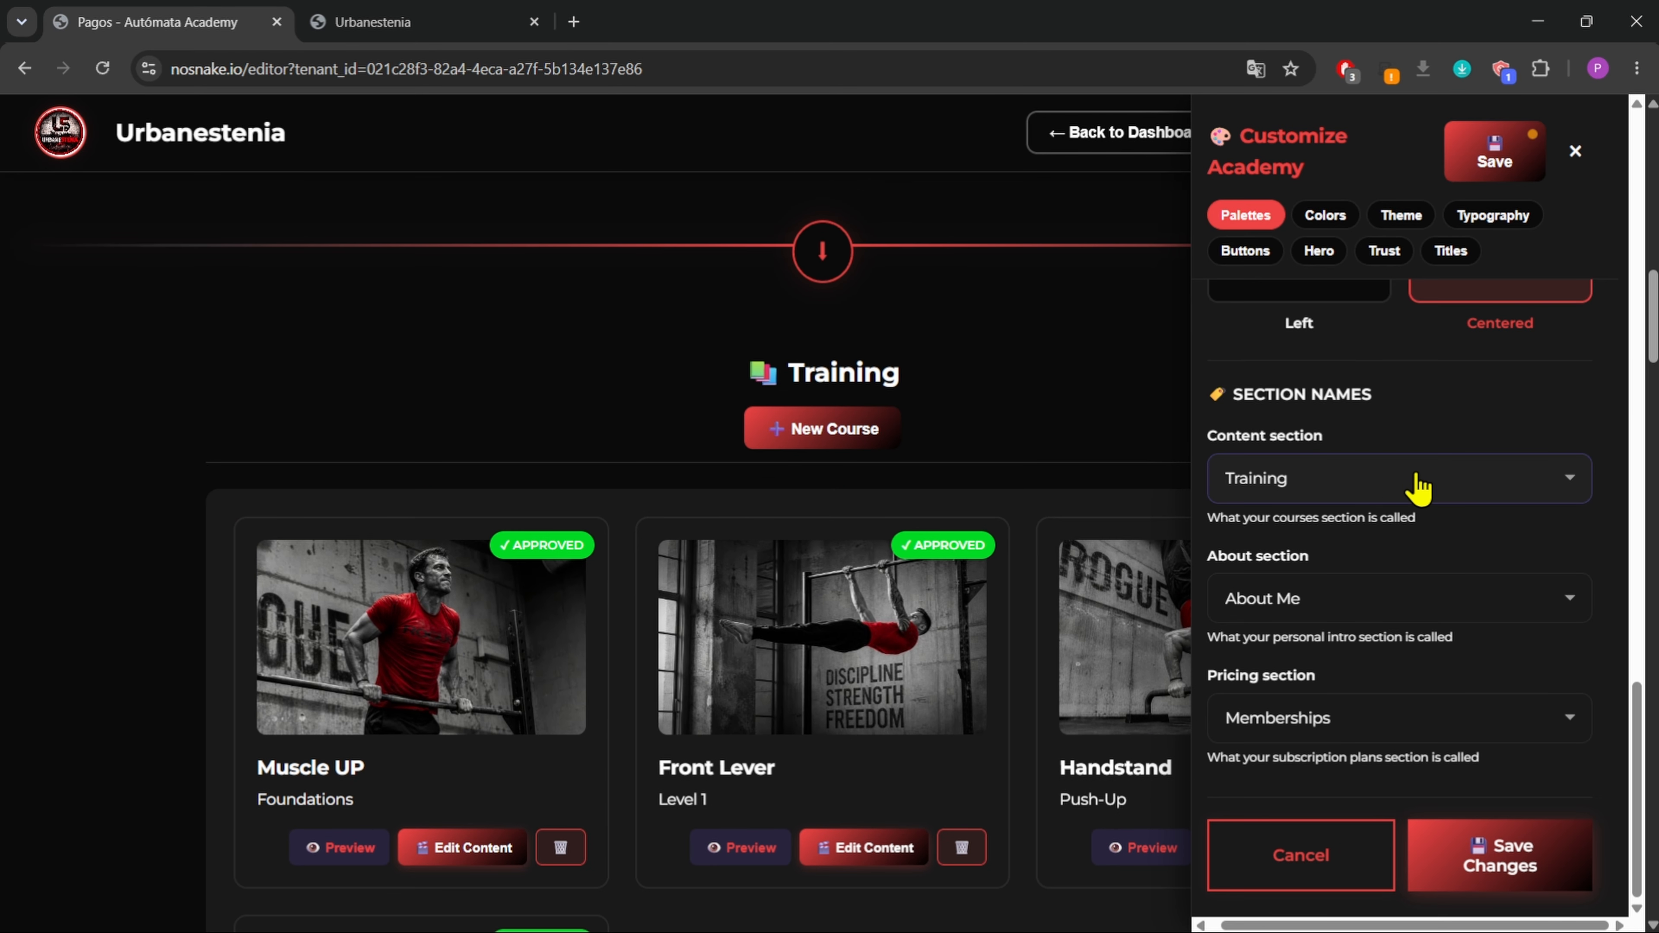
{"action": "left_click", "coordinate": [1446, 484]}
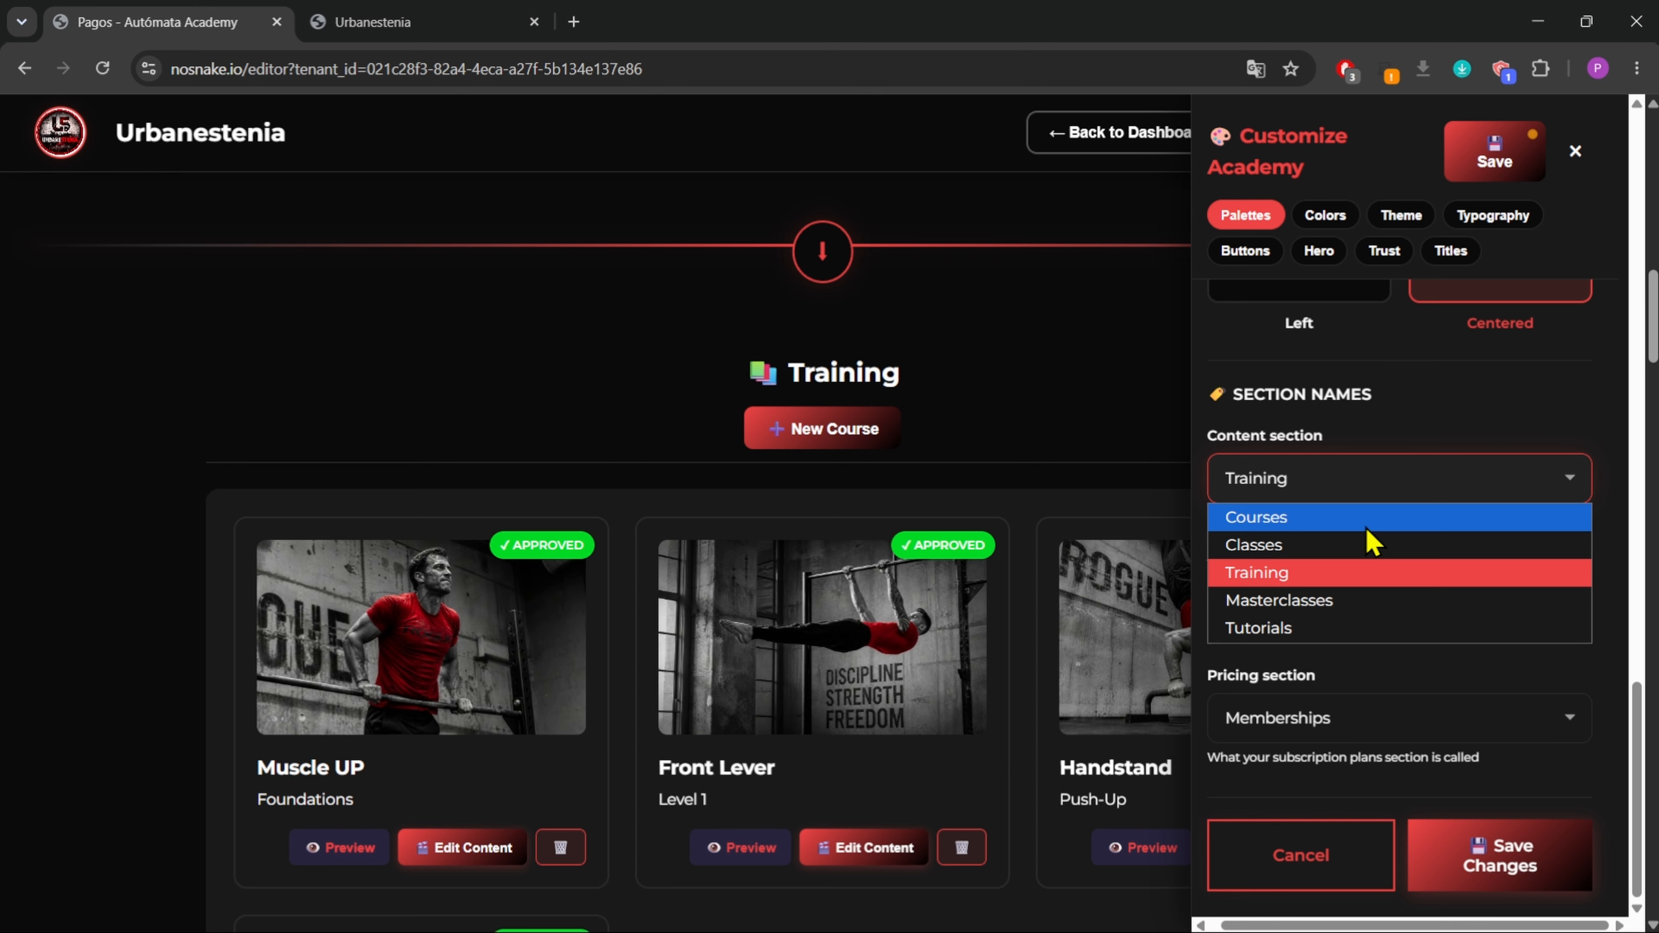
{"action": "left_click", "coordinate": [1366, 526]}
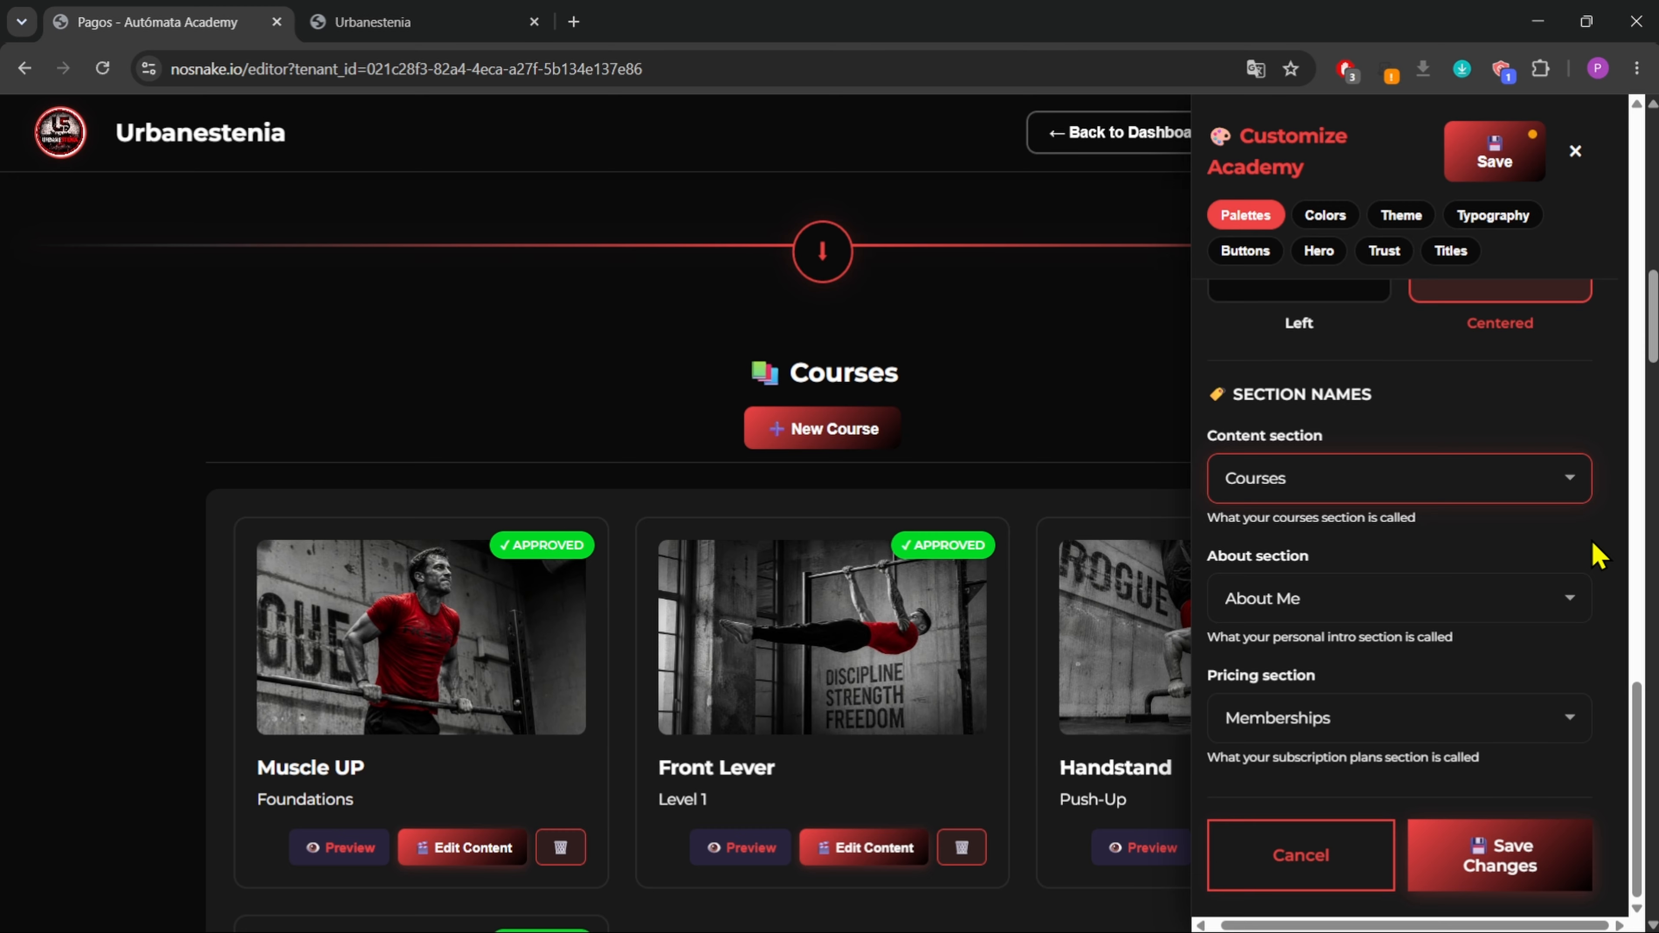
- Change the about section's name to Who I Am
{"action": "scroll", "coordinate": [1074, 593], "scroll_direction": "up", "scroll_amount": 5}
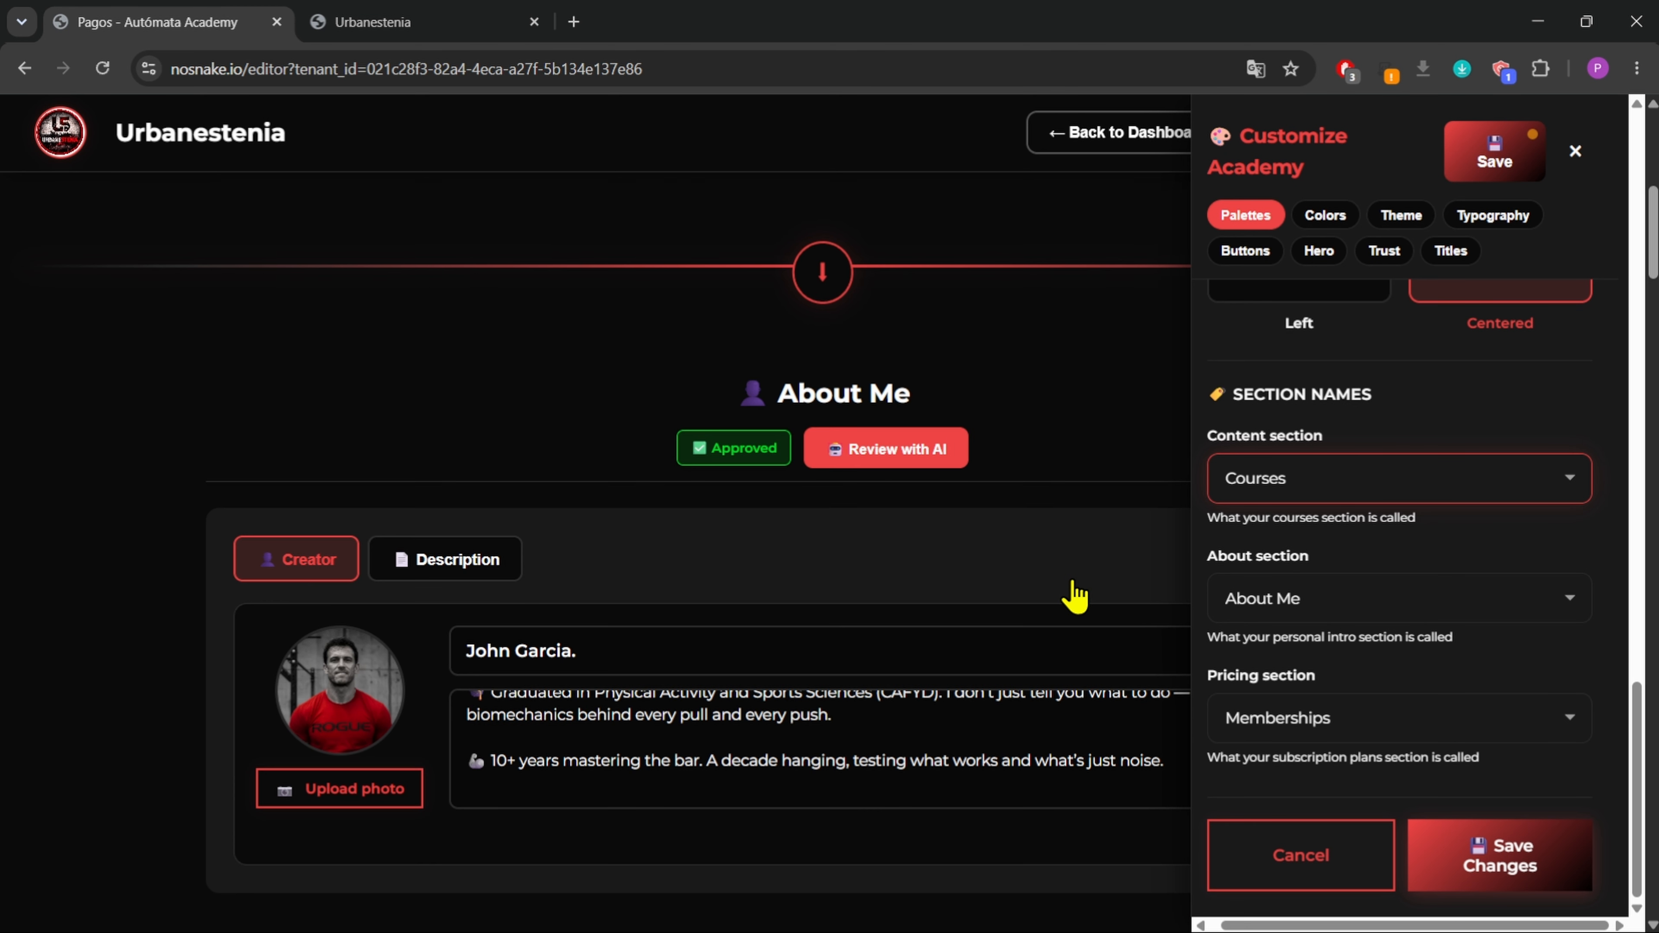
{"action": "left_click", "coordinate": [1528, 601]}
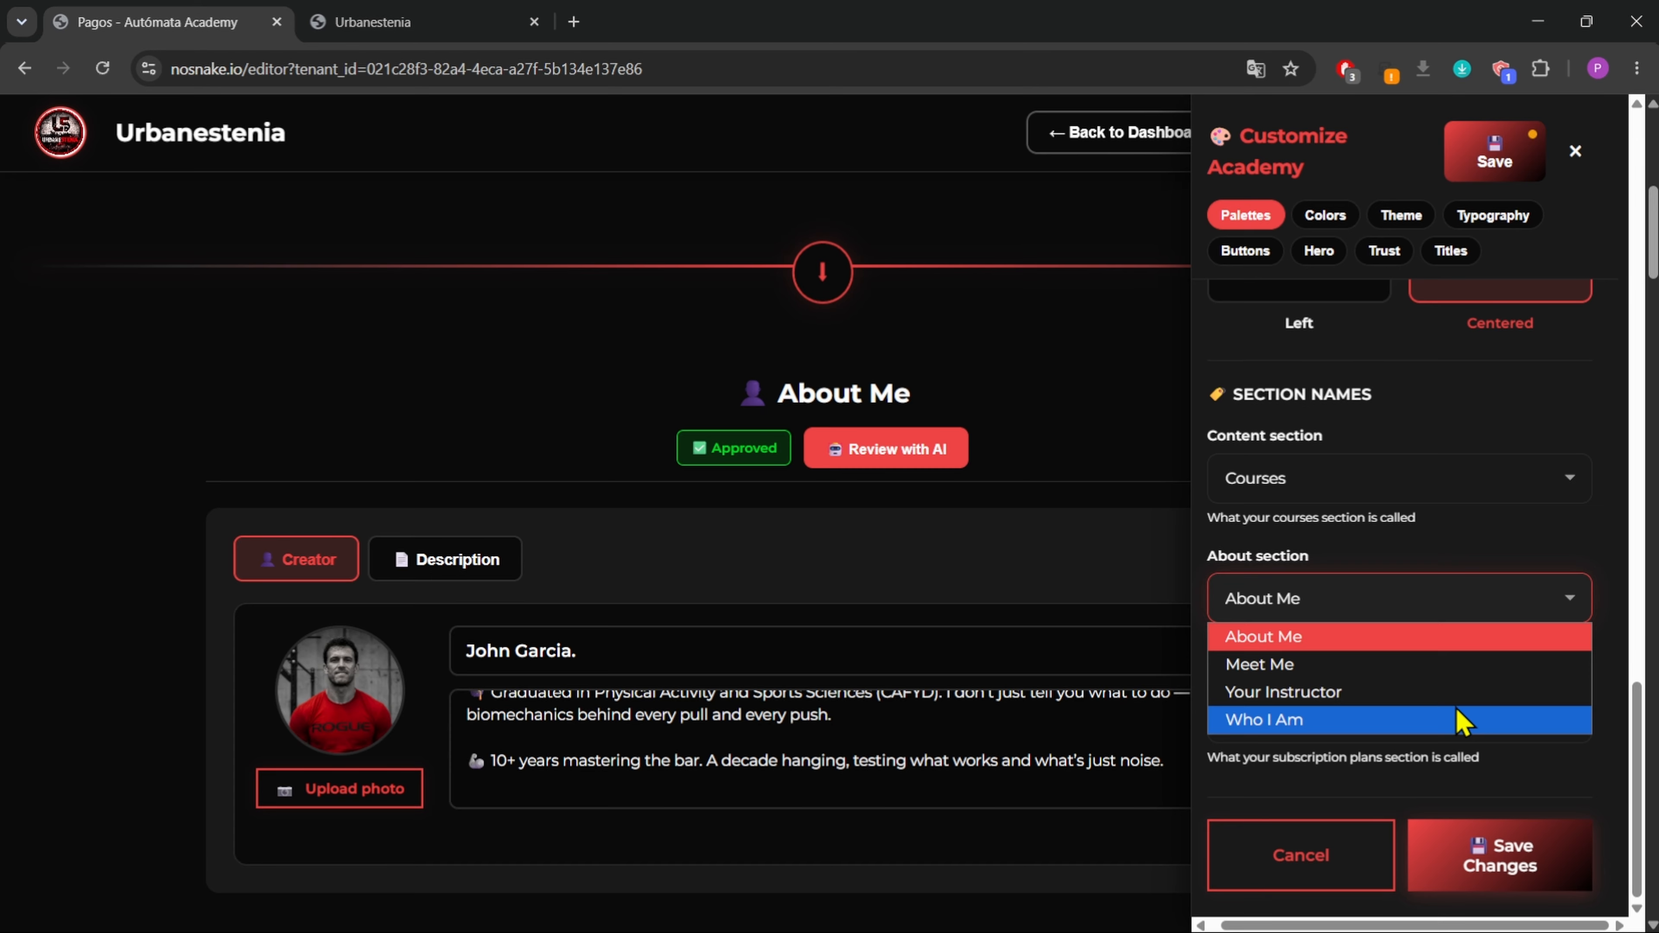
{"action": "left_click", "coordinate": [1405, 720]}
- Change the pricing section's name to Plans
{"action": "scroll", "coordinate": [1596, 680], "scroll_direction": "down", "scroll_amount": 15}
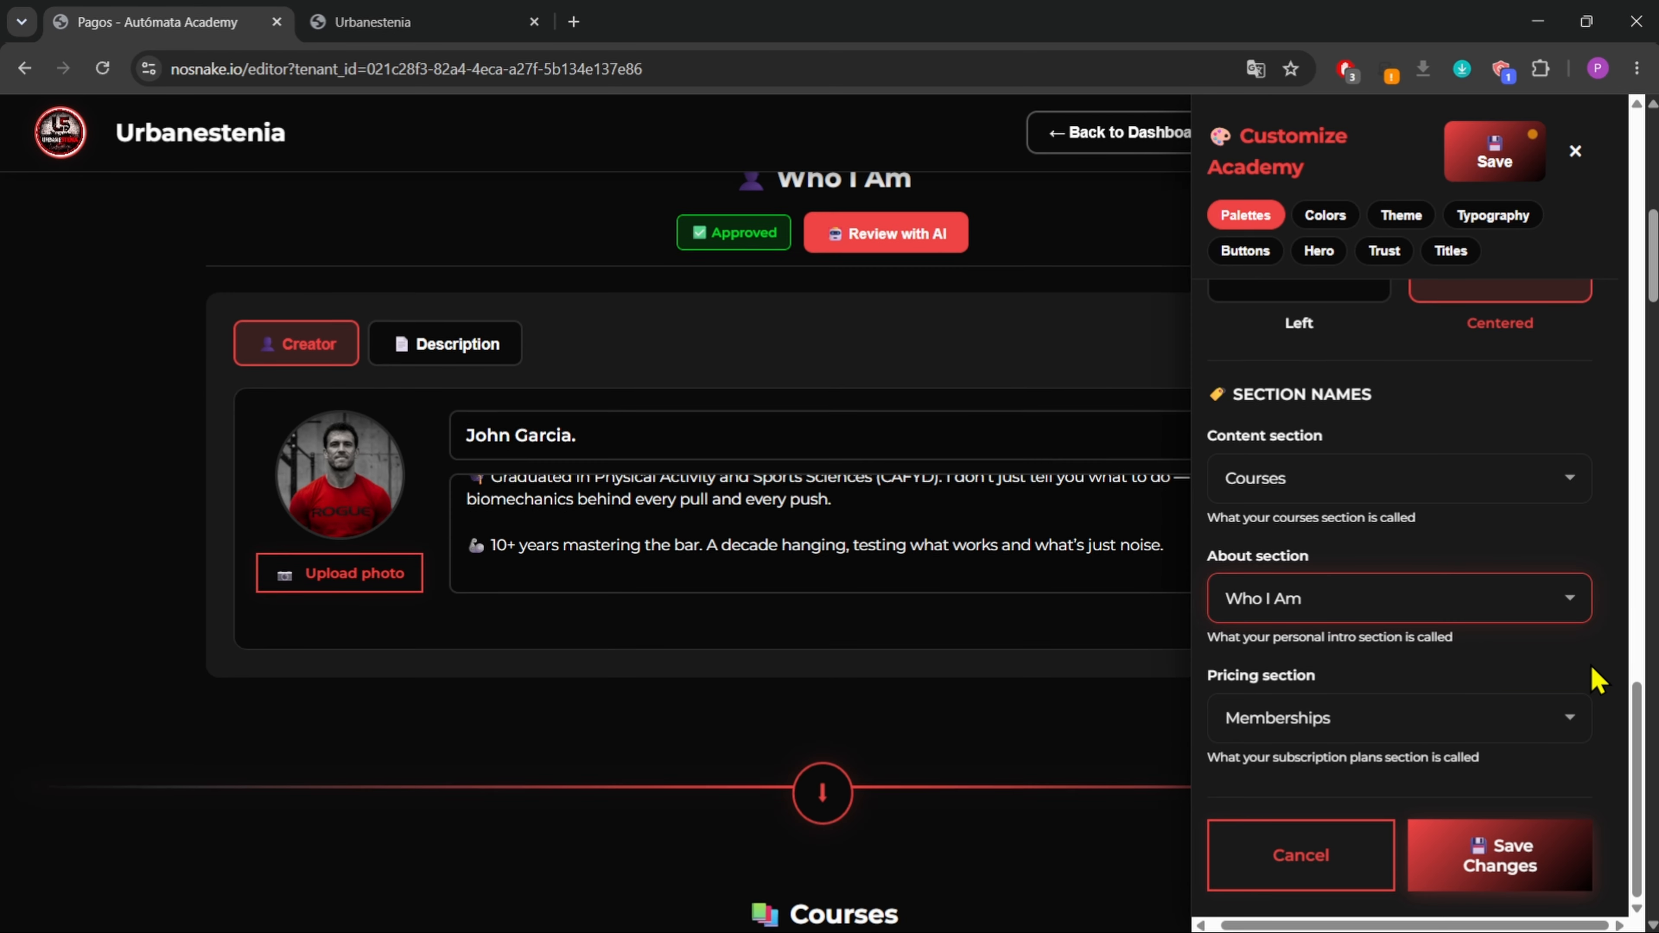
{"action": "scroll", "coordinate": [1596, 679], "scroll_direction": "down", "scroll_amount": 15}
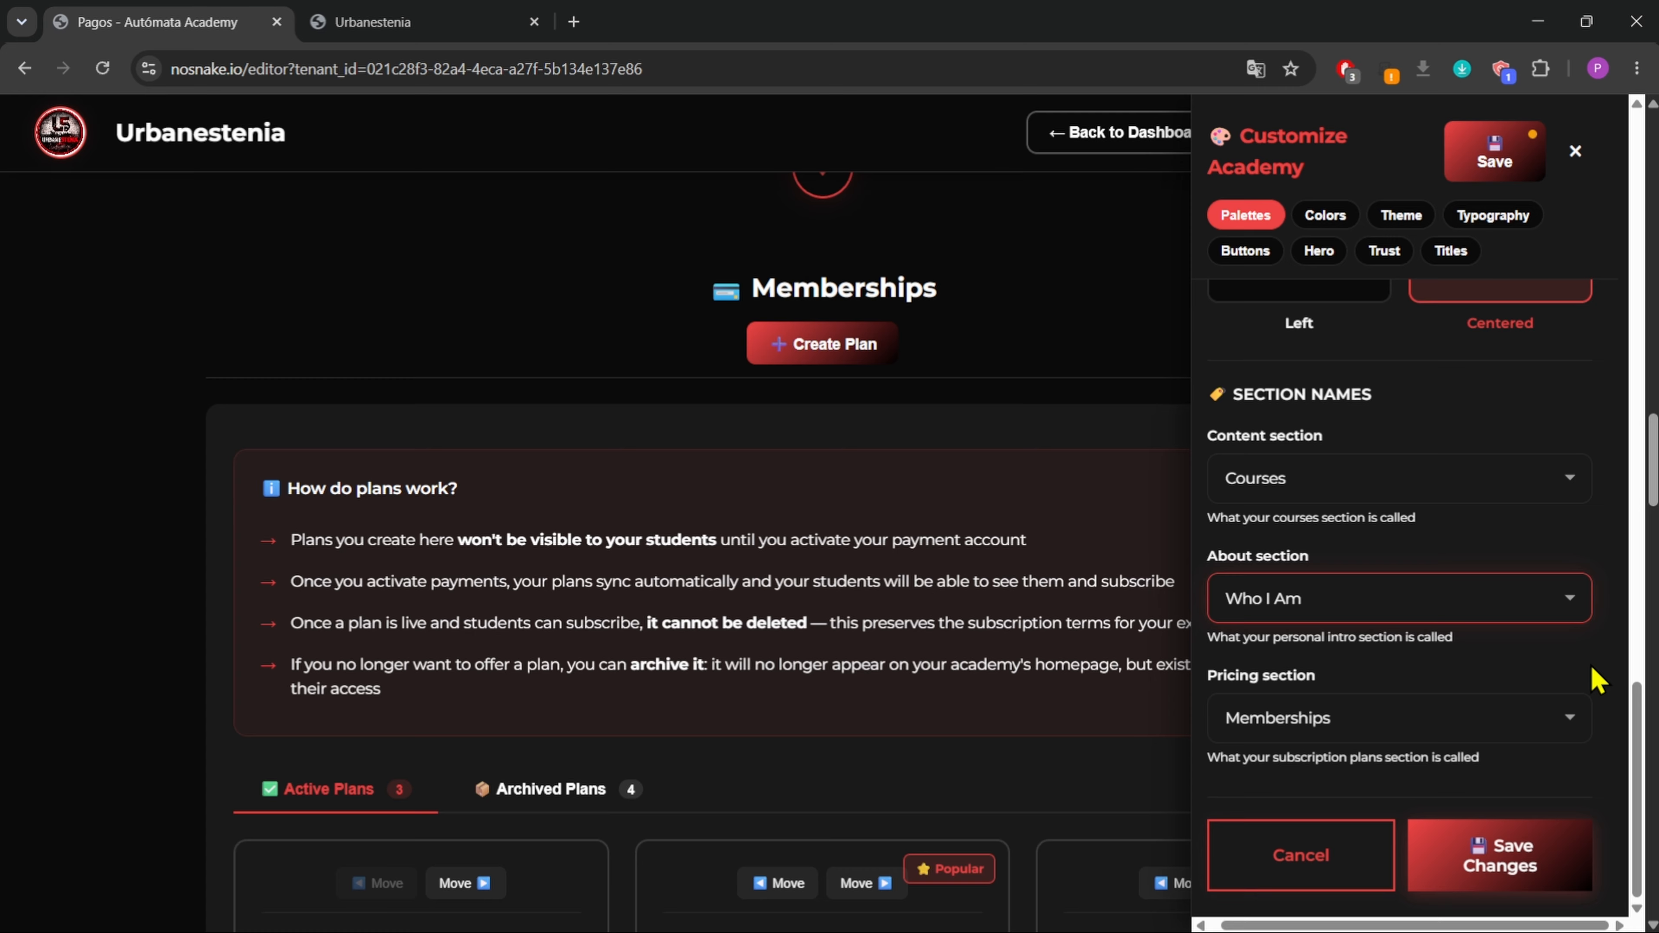
{"action": "scroll", "coordinate": [1596, 680], "scroll_direction": "up", "scroll_amount": 8}
{"action": "scroll", "coordinate": [1596, 680], "scroll_direction": "up", "scroll_amount": 6}
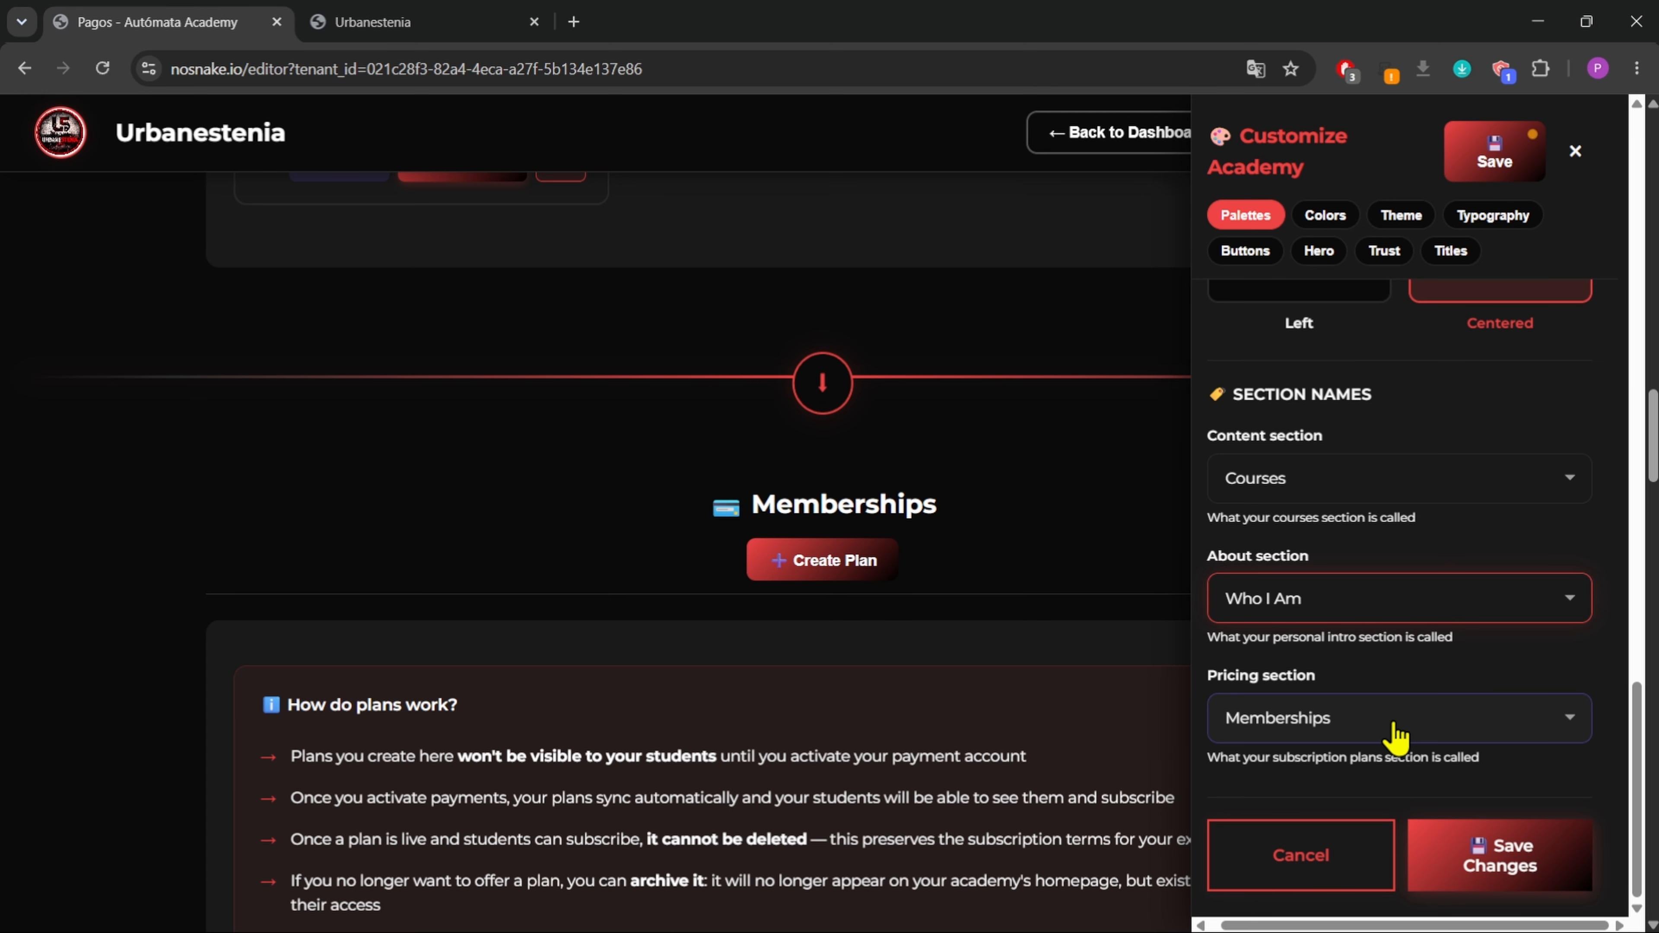
{"action": "left_click", "coordinate": [1396, 736]}
{"action": "left_click", "coordinate": [1470, 778]}
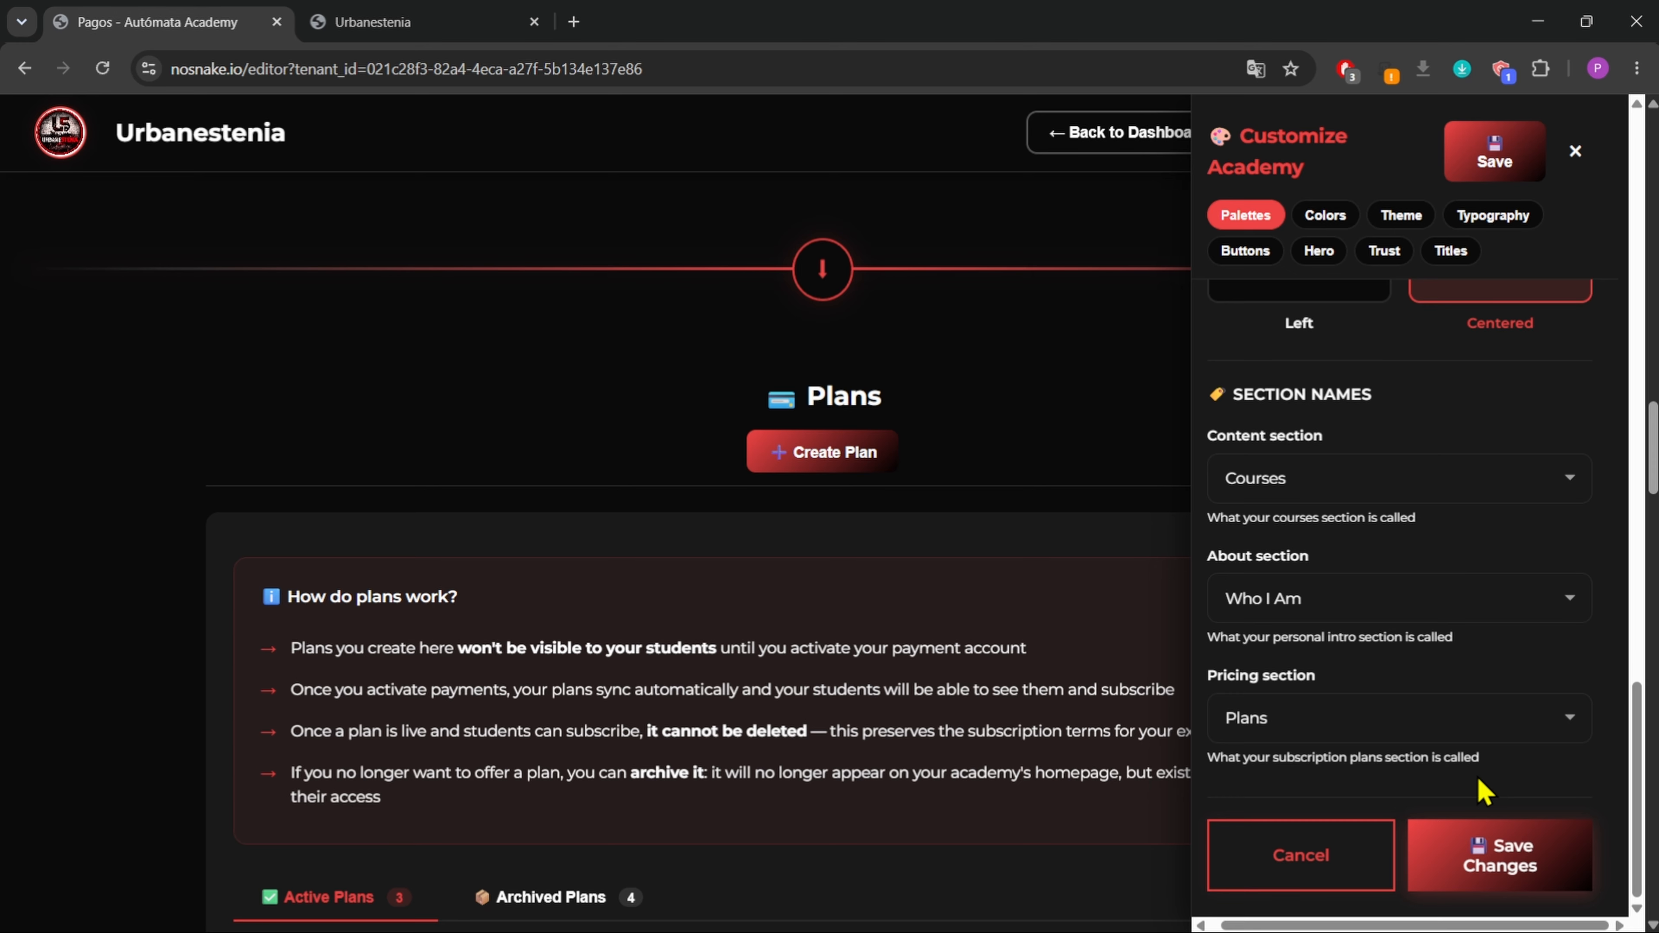
- Save the academy customization changes and switch to the published Urbanestenia page
{"action": "left_click", "coordinate": [1482, 861]}
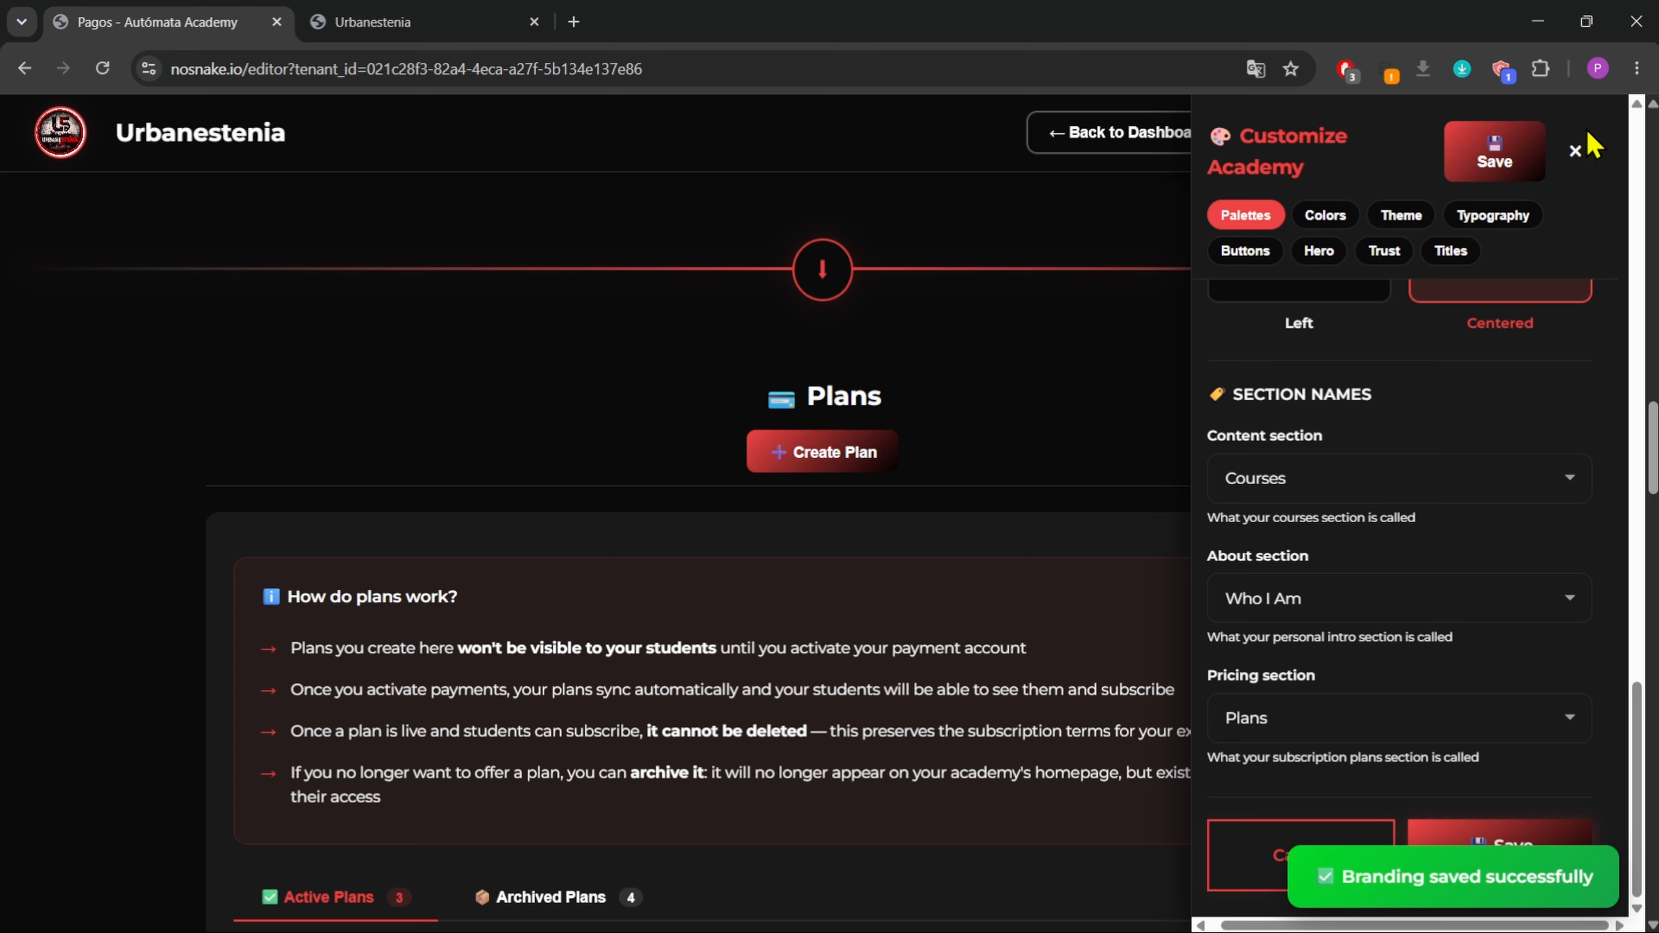
{"action": "left_click", "coordinate": [1575, 152]}
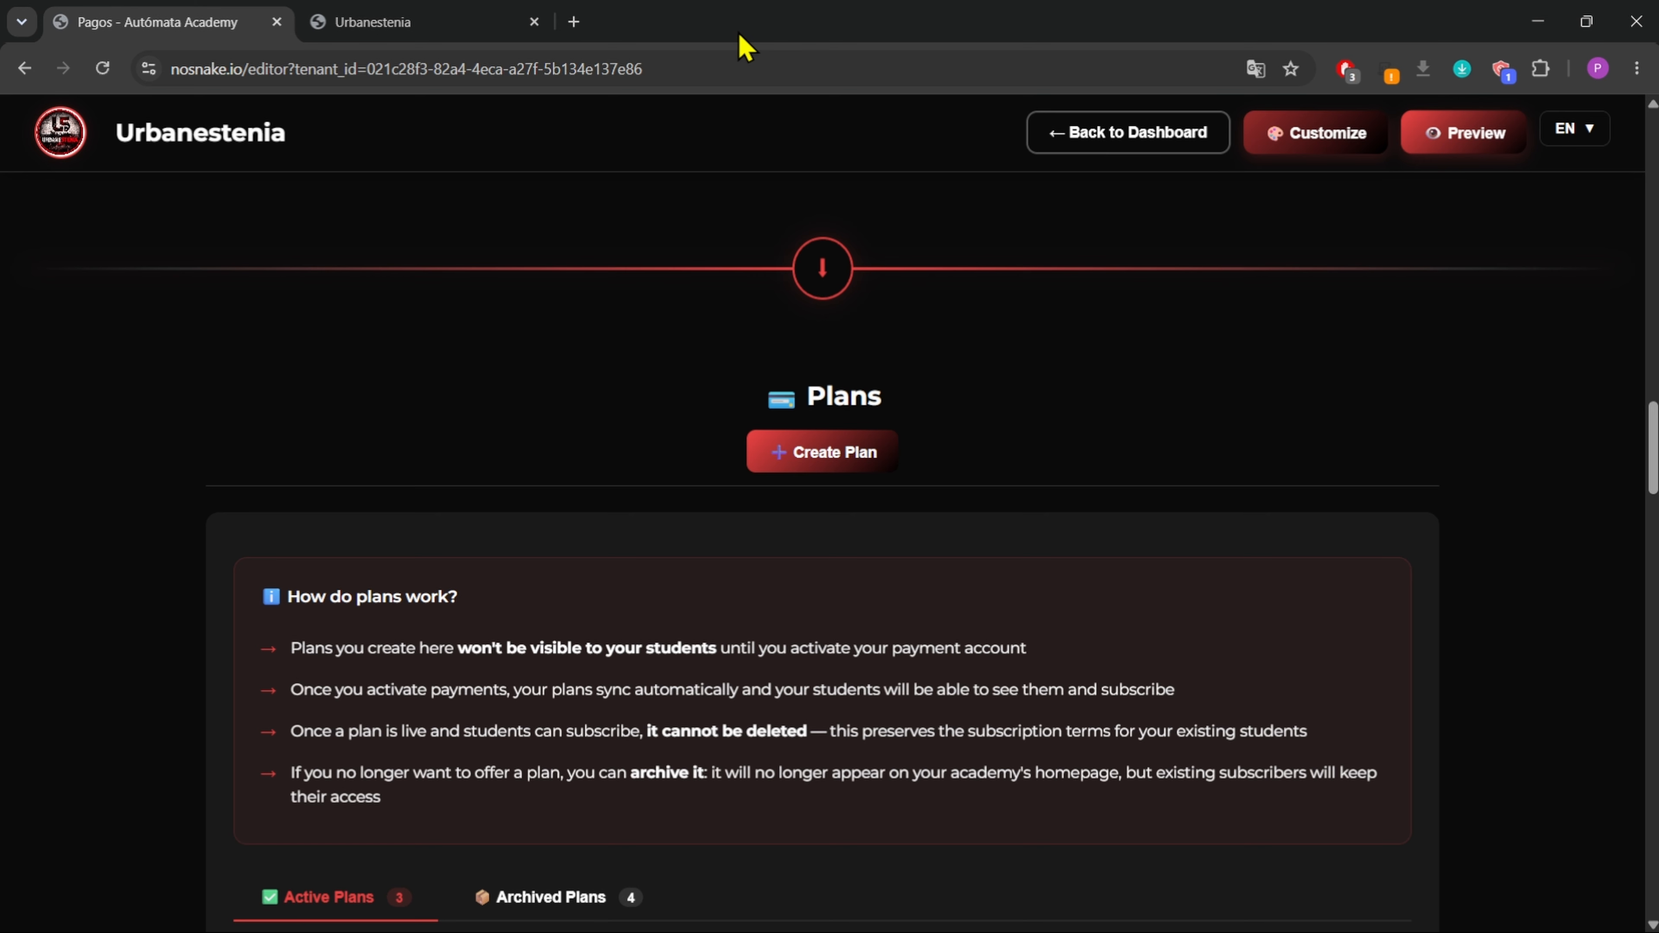
{"action": "left_click", "coordinate": [411, 22]}
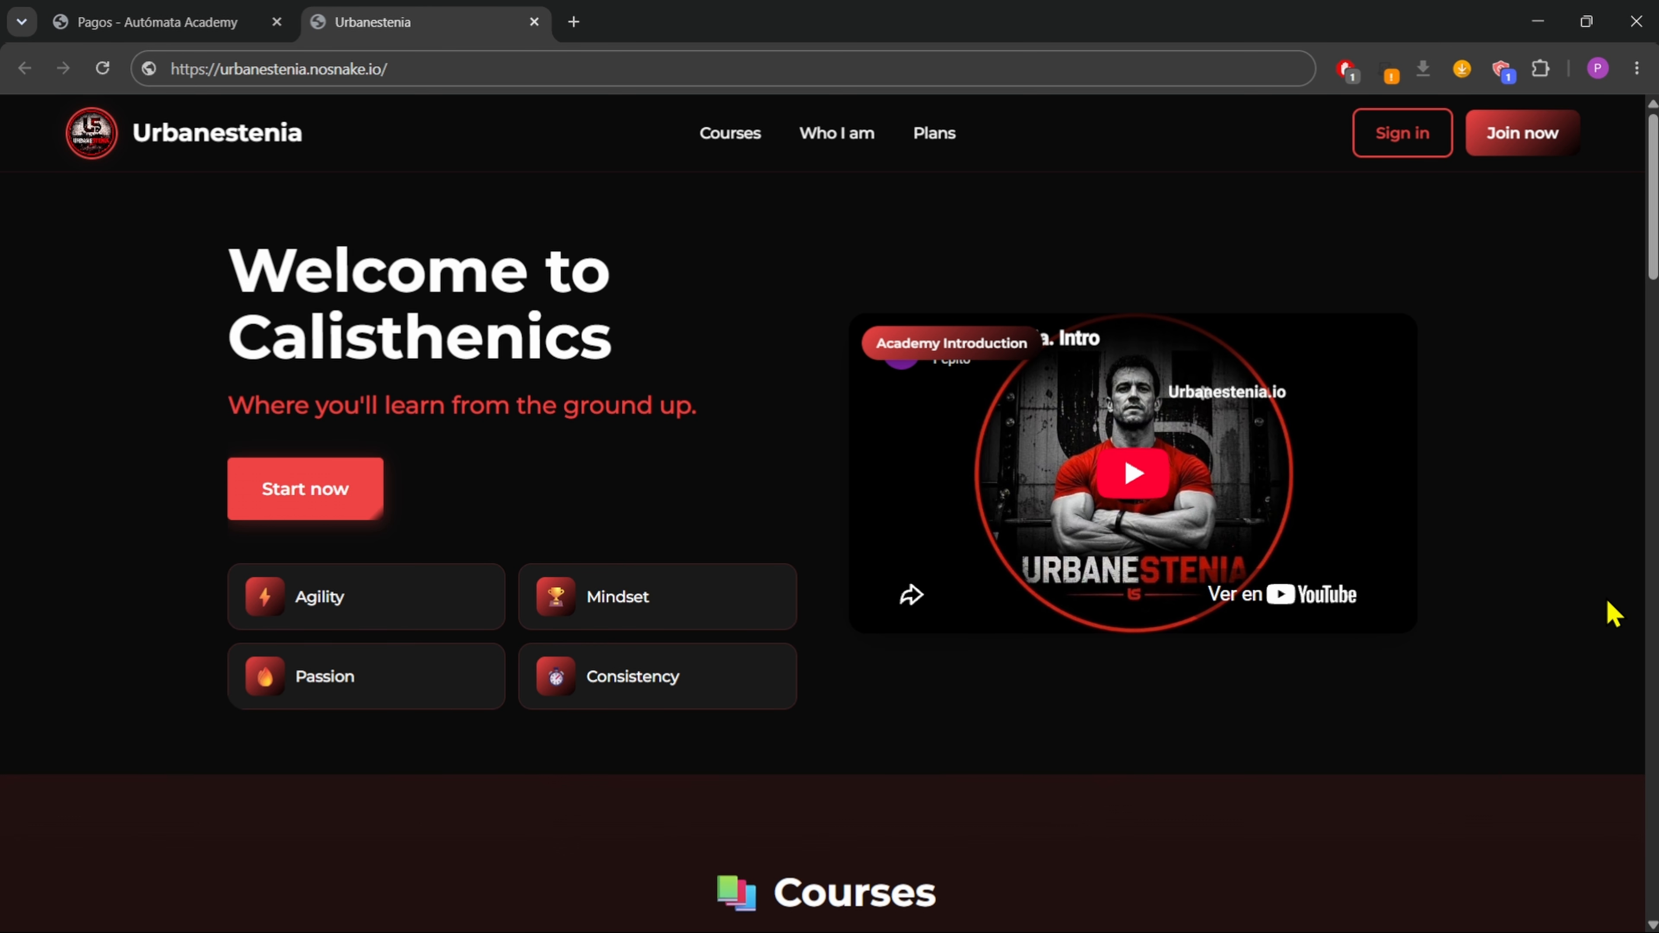
- Look through the published landing page from the hero through the Courses, Who I am and Plans sections down to the footer
{"action": "scroll", "coordinate": [1549, 499], "scroll_direction": "down", "scroll_amount": 1}
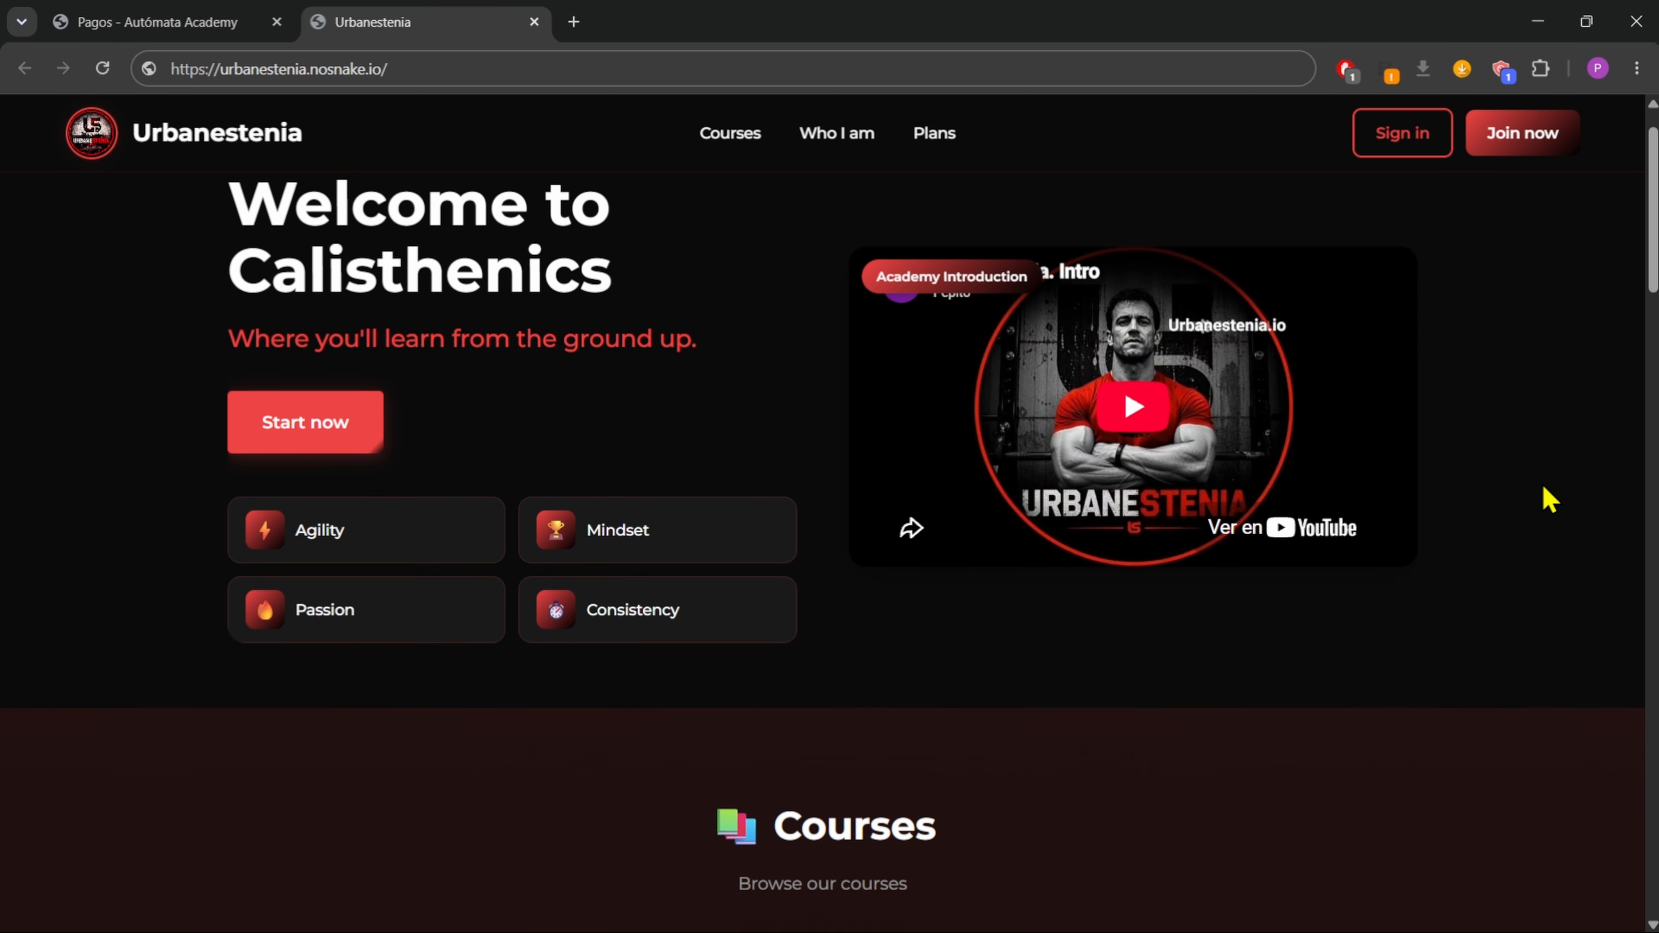
{"action": "scroll", "coordinate": [1549, 500], "scroll_direction": "down", "scroll_amount": 8}
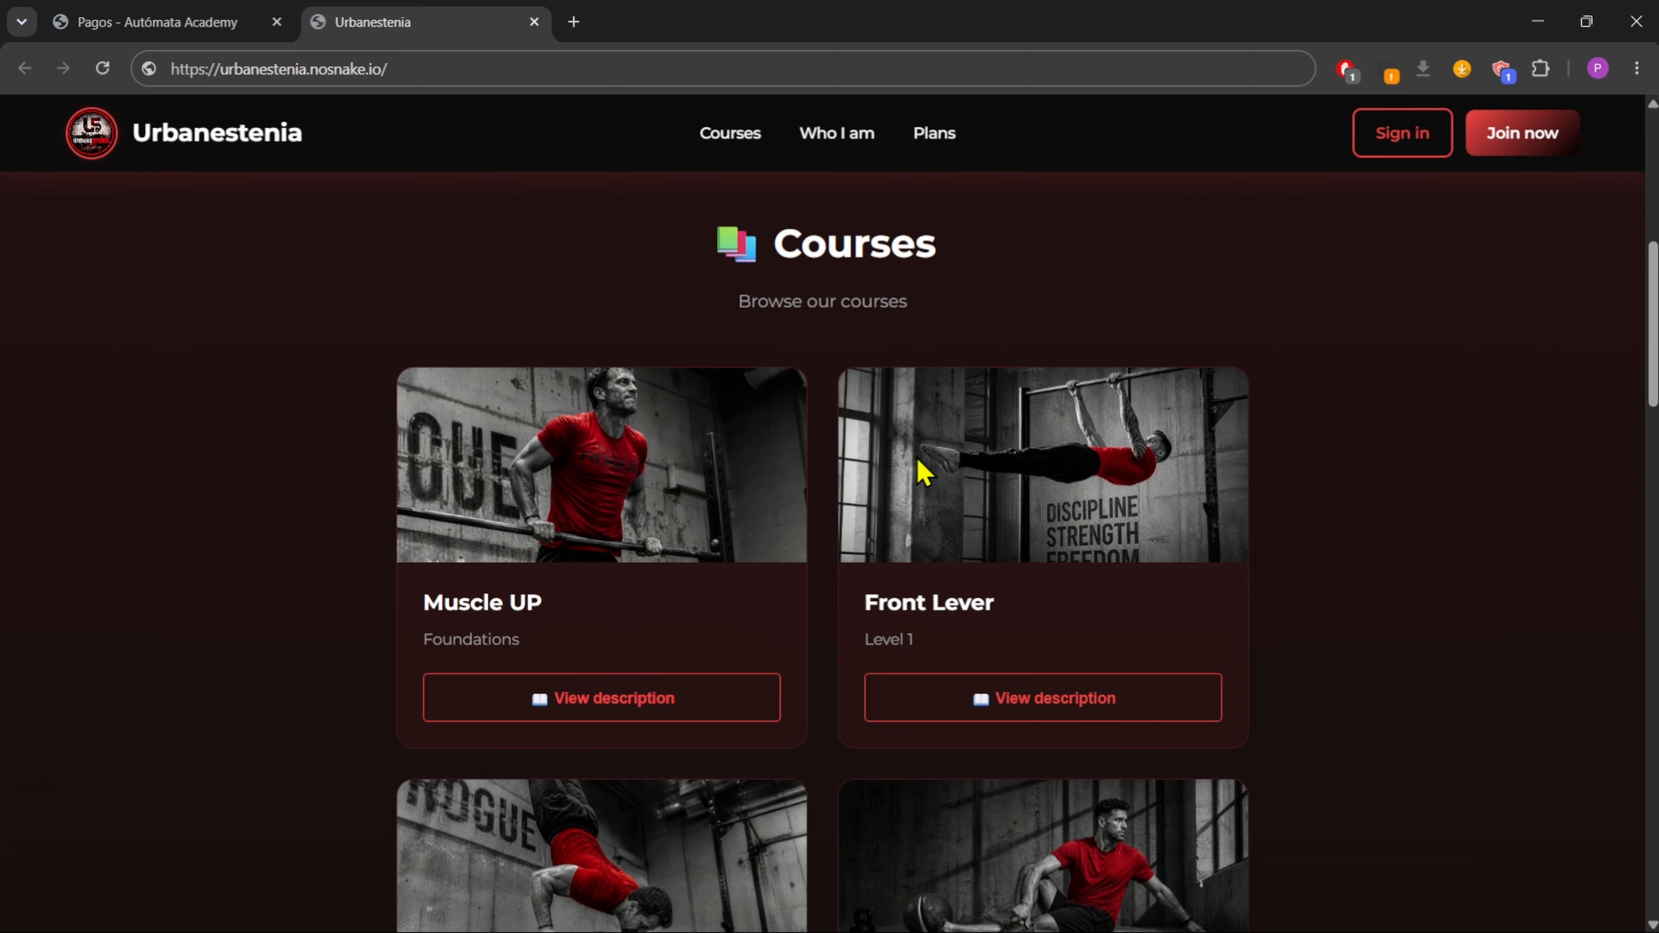
{"action": "scroll", "coordinate": [1390, 446], "scroll_direction": "down", "scroll_amount": 10}
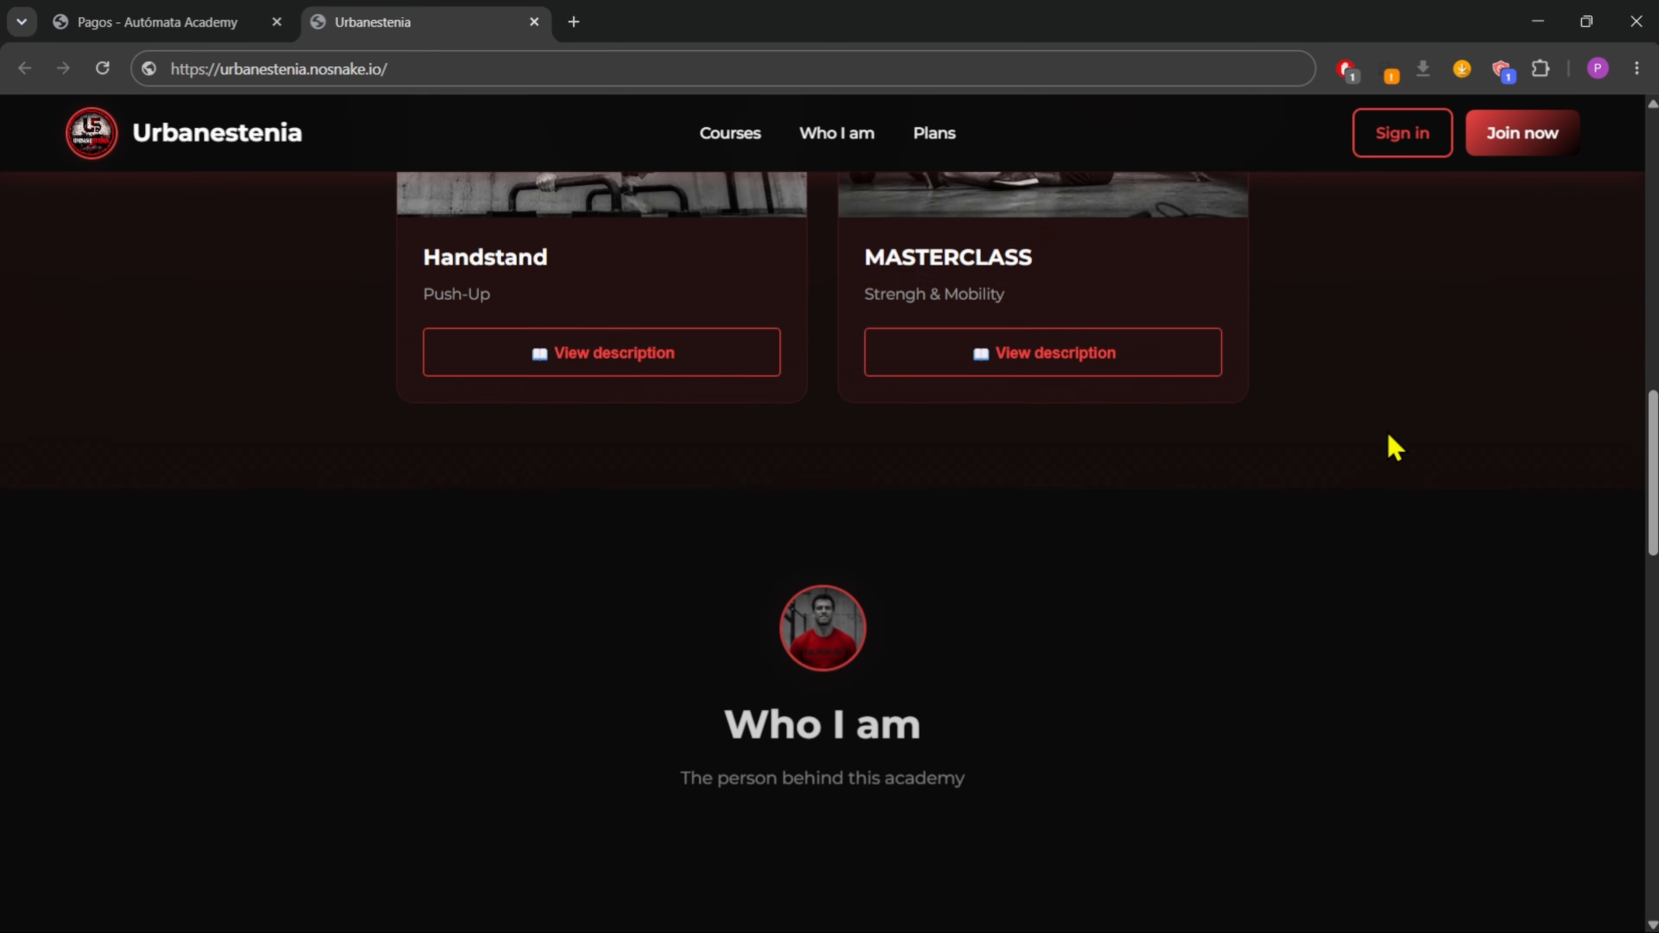
{"action": "scroll", "coordinate": [1389, 446], "scroll_direction": "down", "scroll_amount": 5}
{"action": "scroll", "coordinate": [1482, 513], "scroll_direction": "down", "scroll_amount": 5}
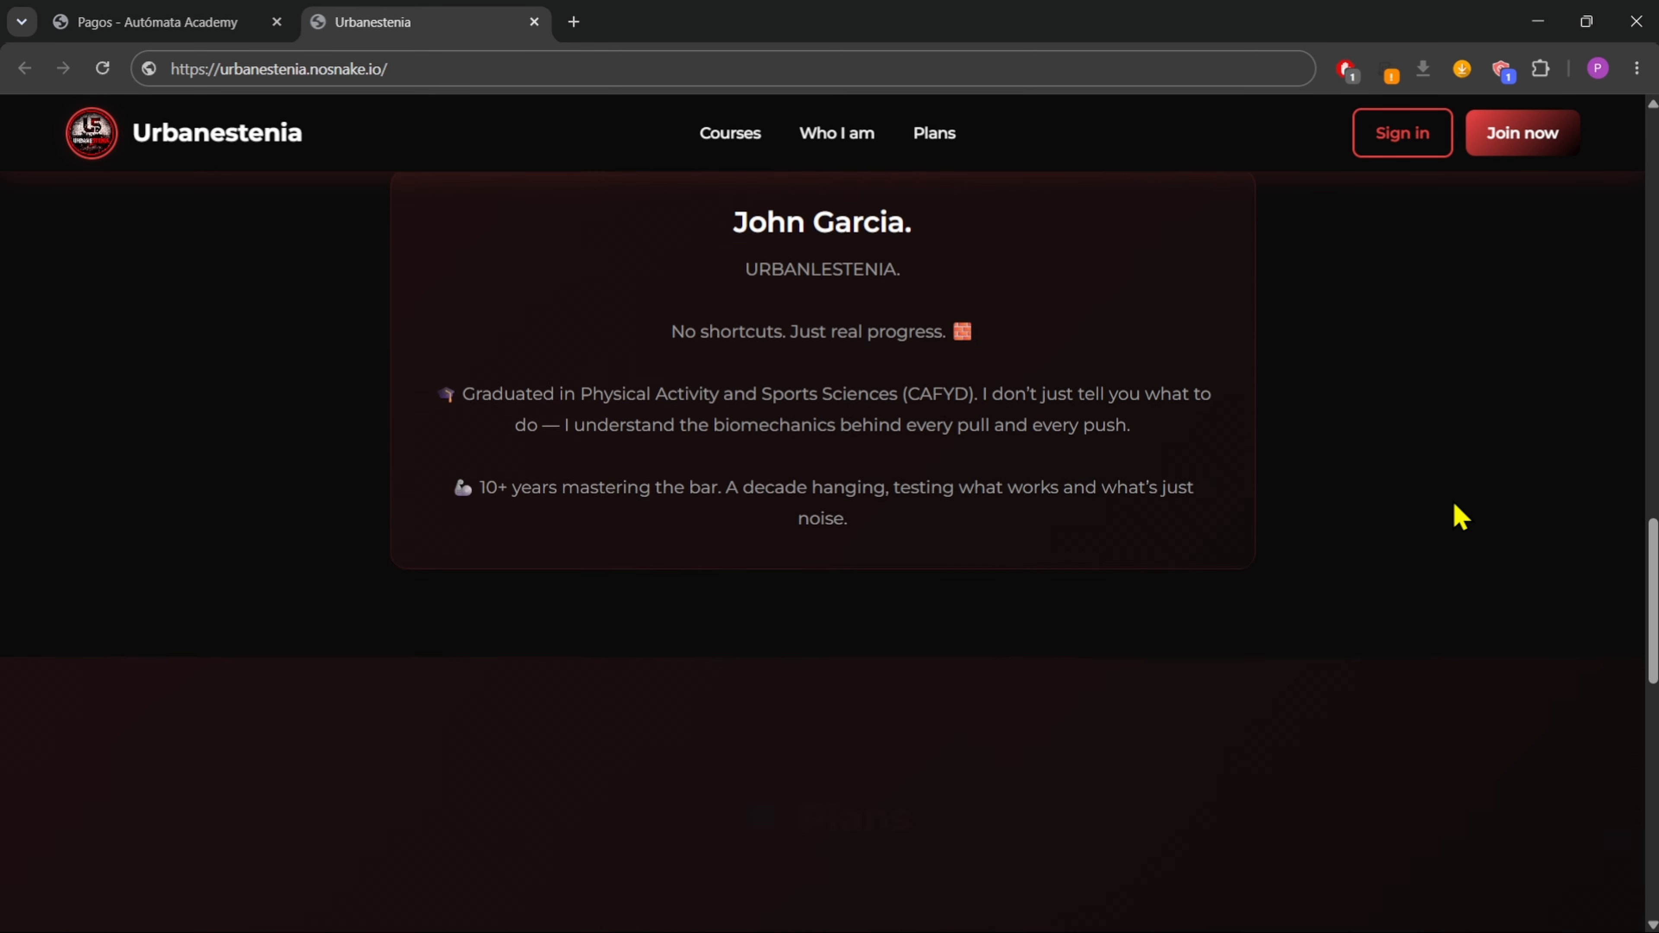
{"action": "scroll", "coordinate": [1458, 515], "scroll_direction": "down", "scroll_amount": 5}
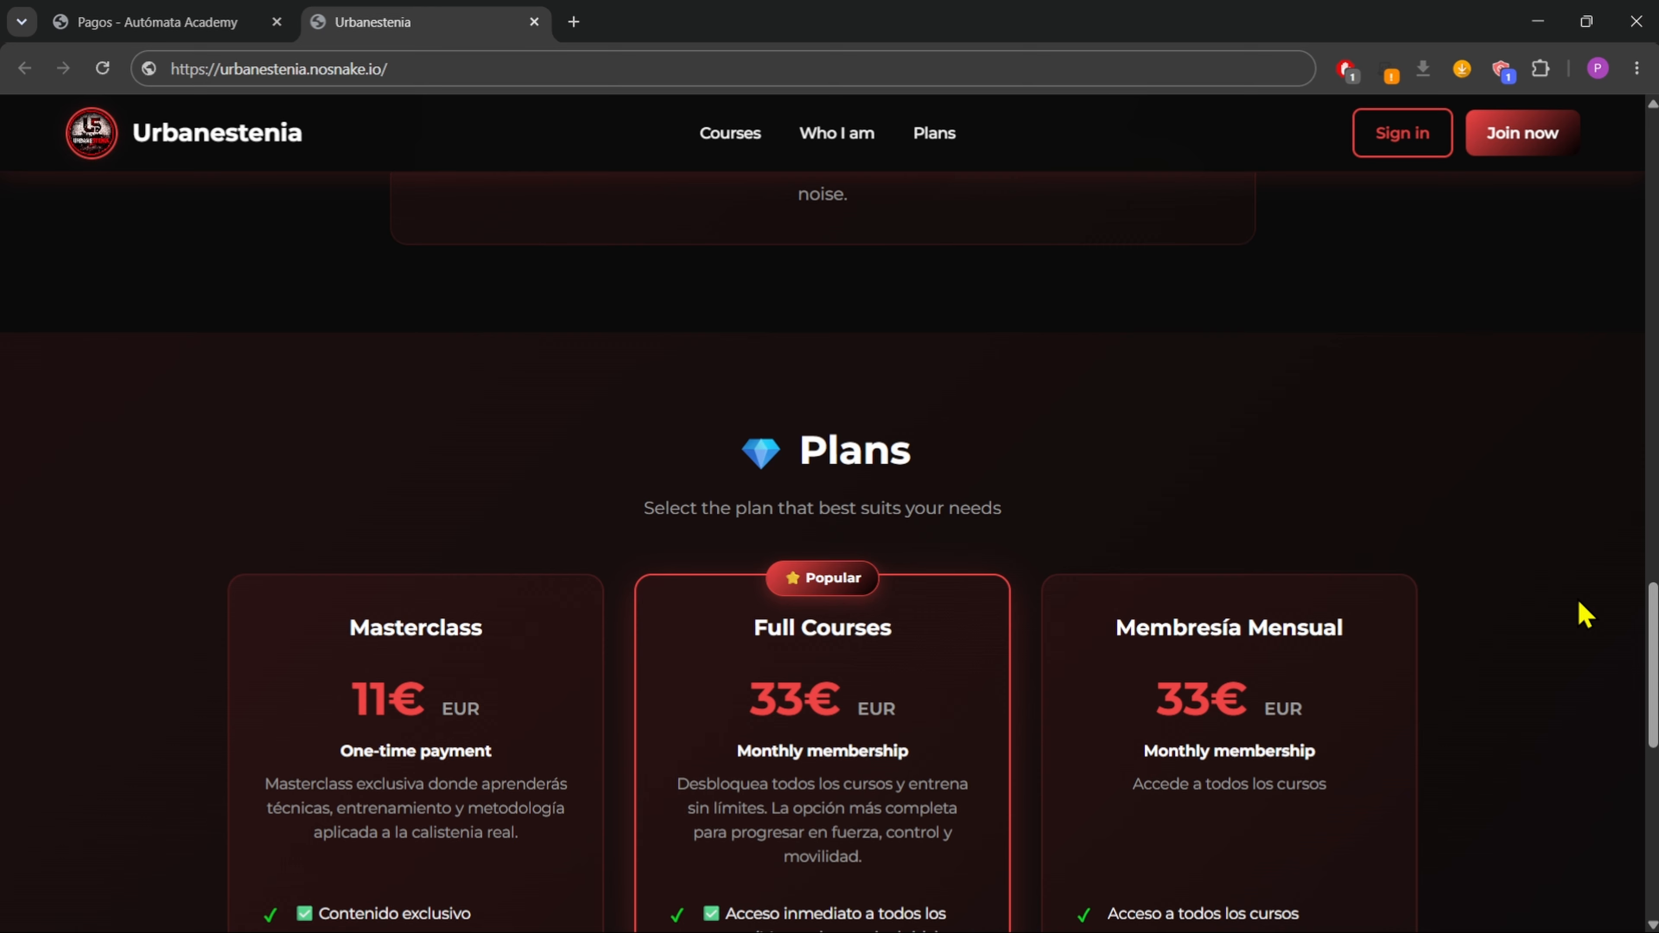
{"action": "scroll", "coordinate": [1585, 614], "scroll_direction": "down", "scroll_amount": 14}
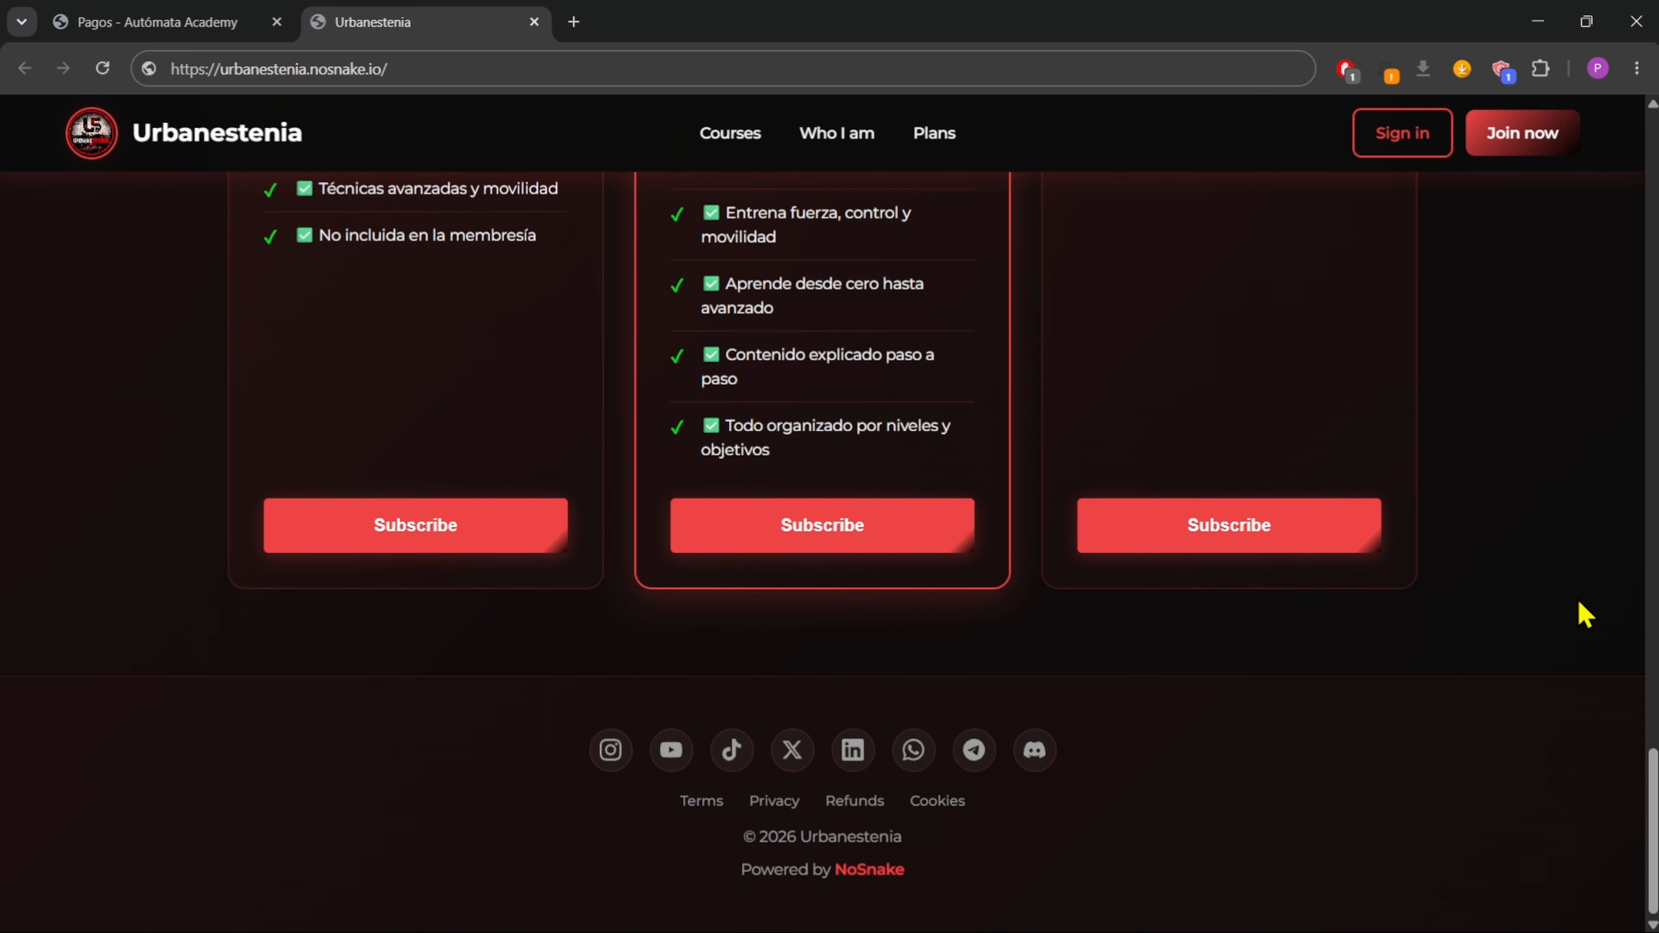
{"action": "scroll", "coordinate": [1585, 615], "scroll_direction": "up", "scroll_amount": 20}
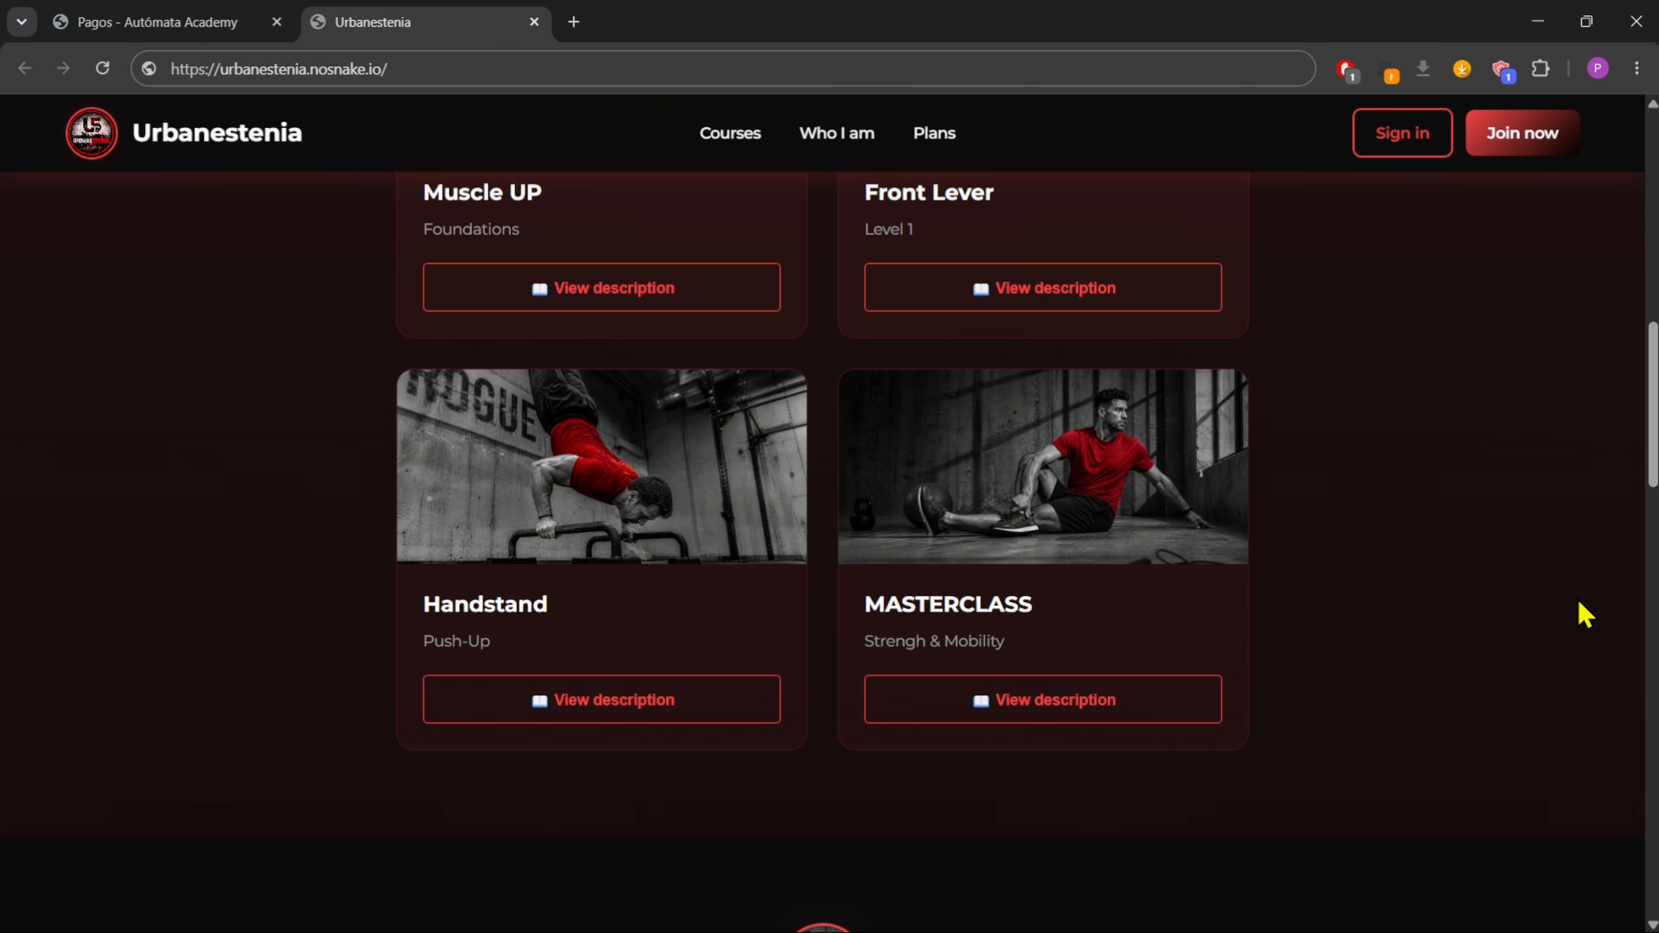
{"action": "scroll", "coordinate": [1586, 614], "scroll_direction": "up", "scroll_amount": 16}
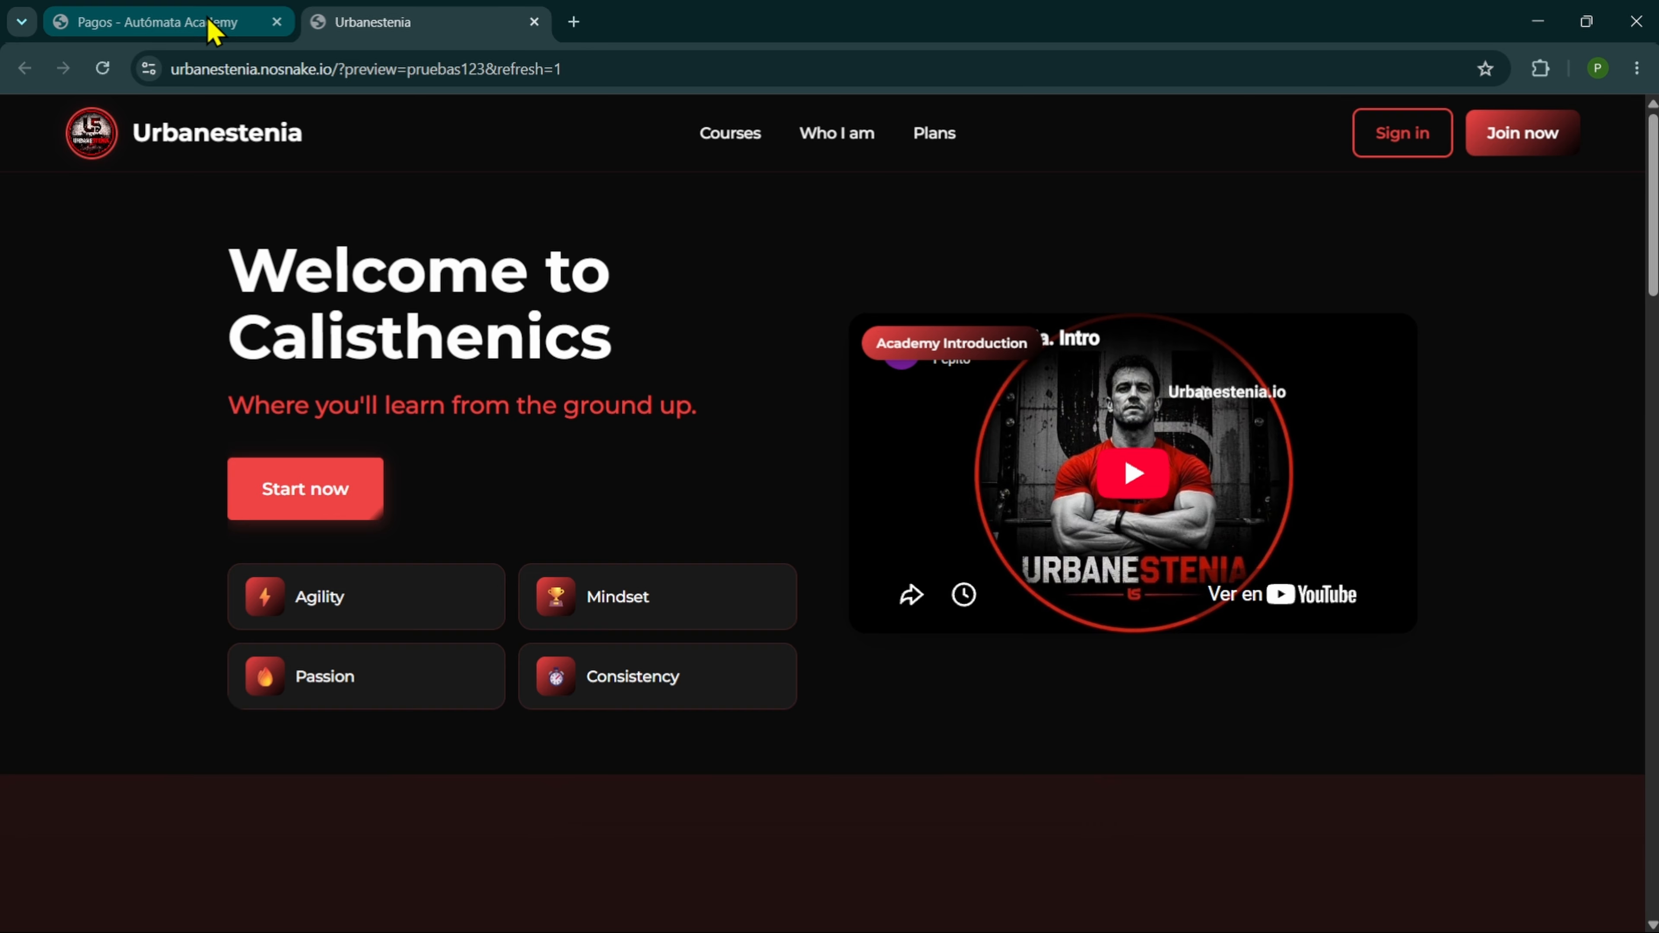
- Switch to the academy editor and examine the Description and Creator parts of the Who I Am section
{"action": "left_click", "coordinate": [212, 28]}
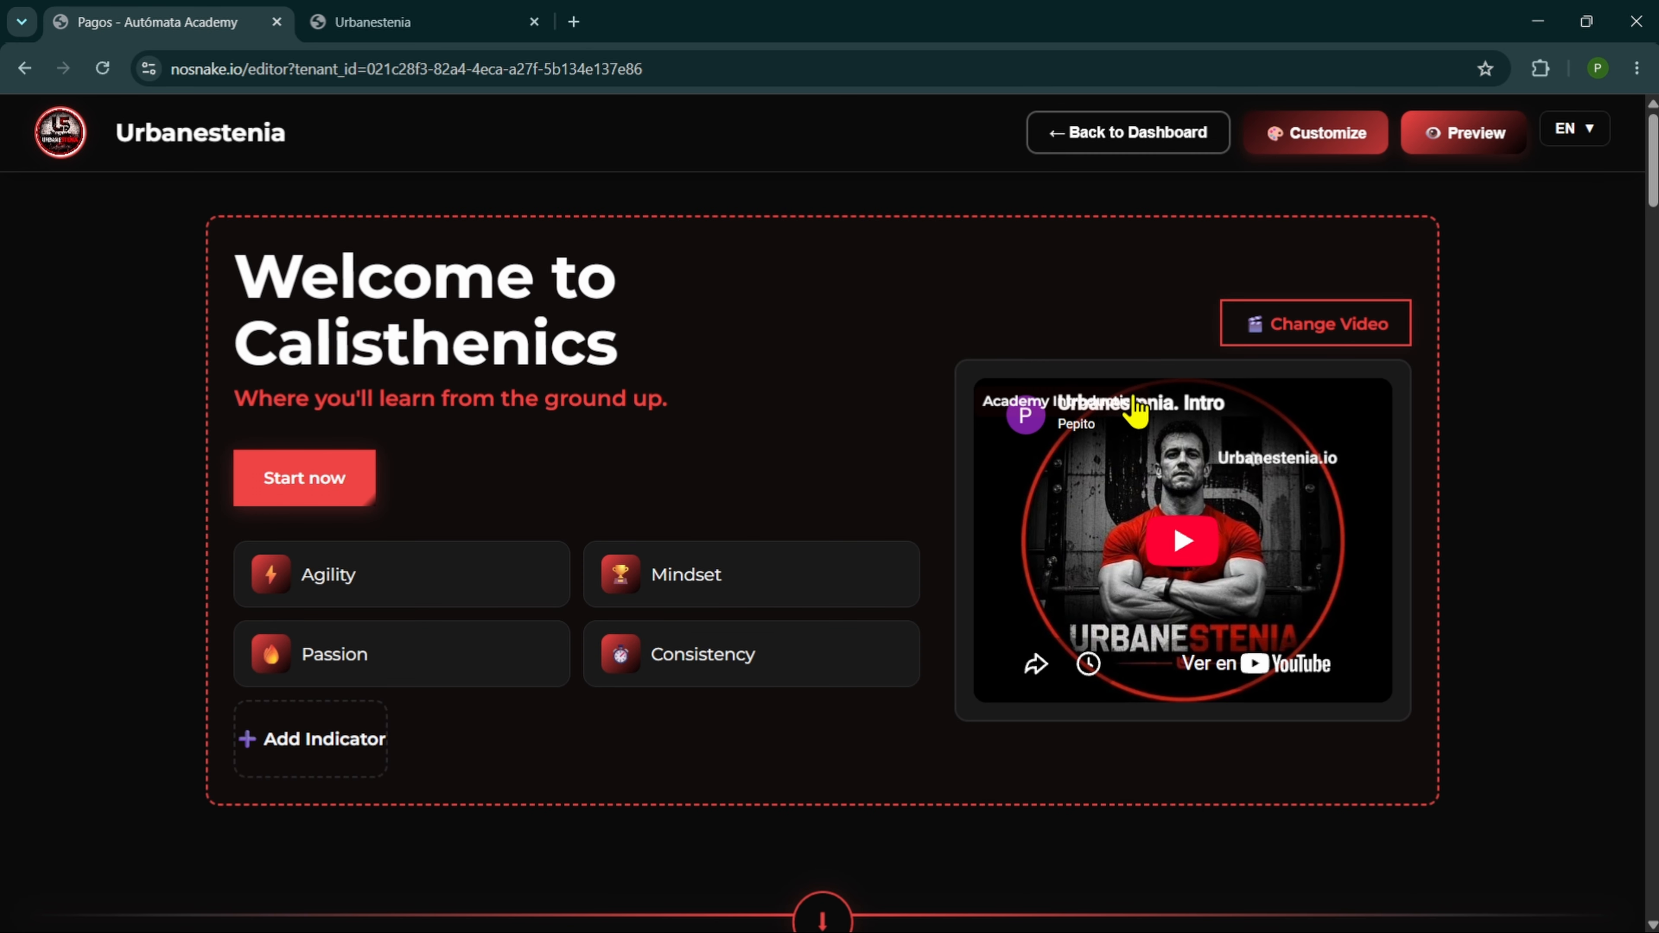
{"action": "scroll", "coordinate": [1492, 418], "scroll_direction": "down", "scroll_amount": 3}
{"action": "scroll", "coordinate": [1492, 418], "scroll_direction": "down", "scroll_amount": 7}
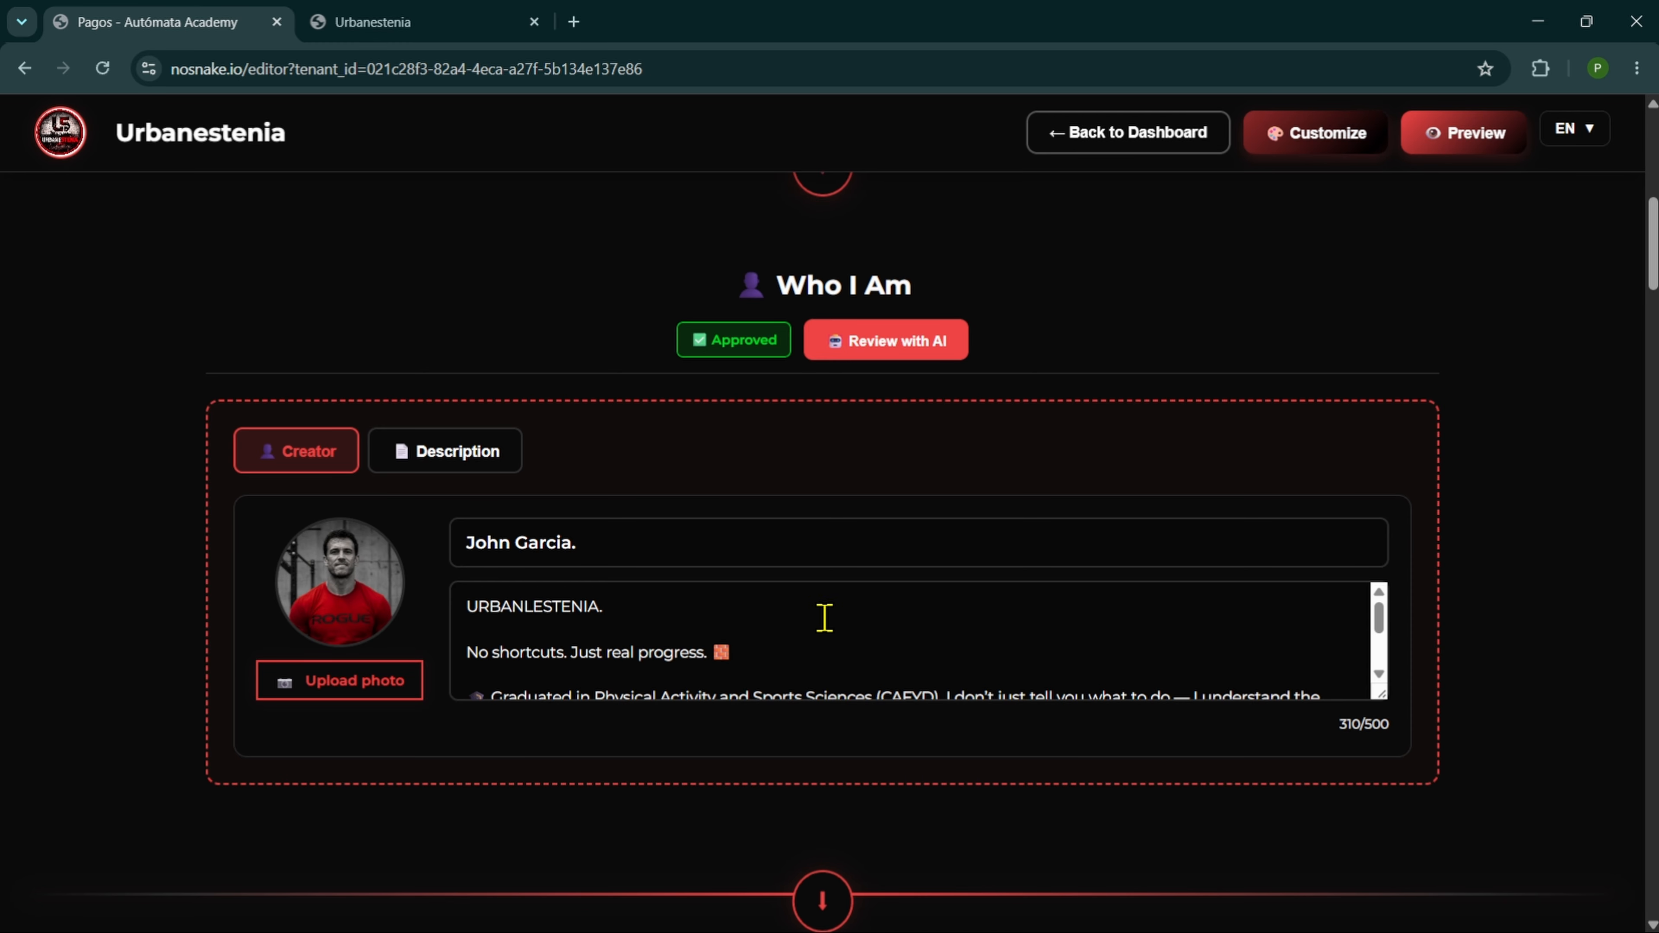
{"action": "scroll", "coordinate": [824, 617], "scroll_direction": "down", "scroll_amount": 2}
{"action": "scroll", "coordinate": [824, 617], "scroll_direction": "up", "scroll_amount": 3}
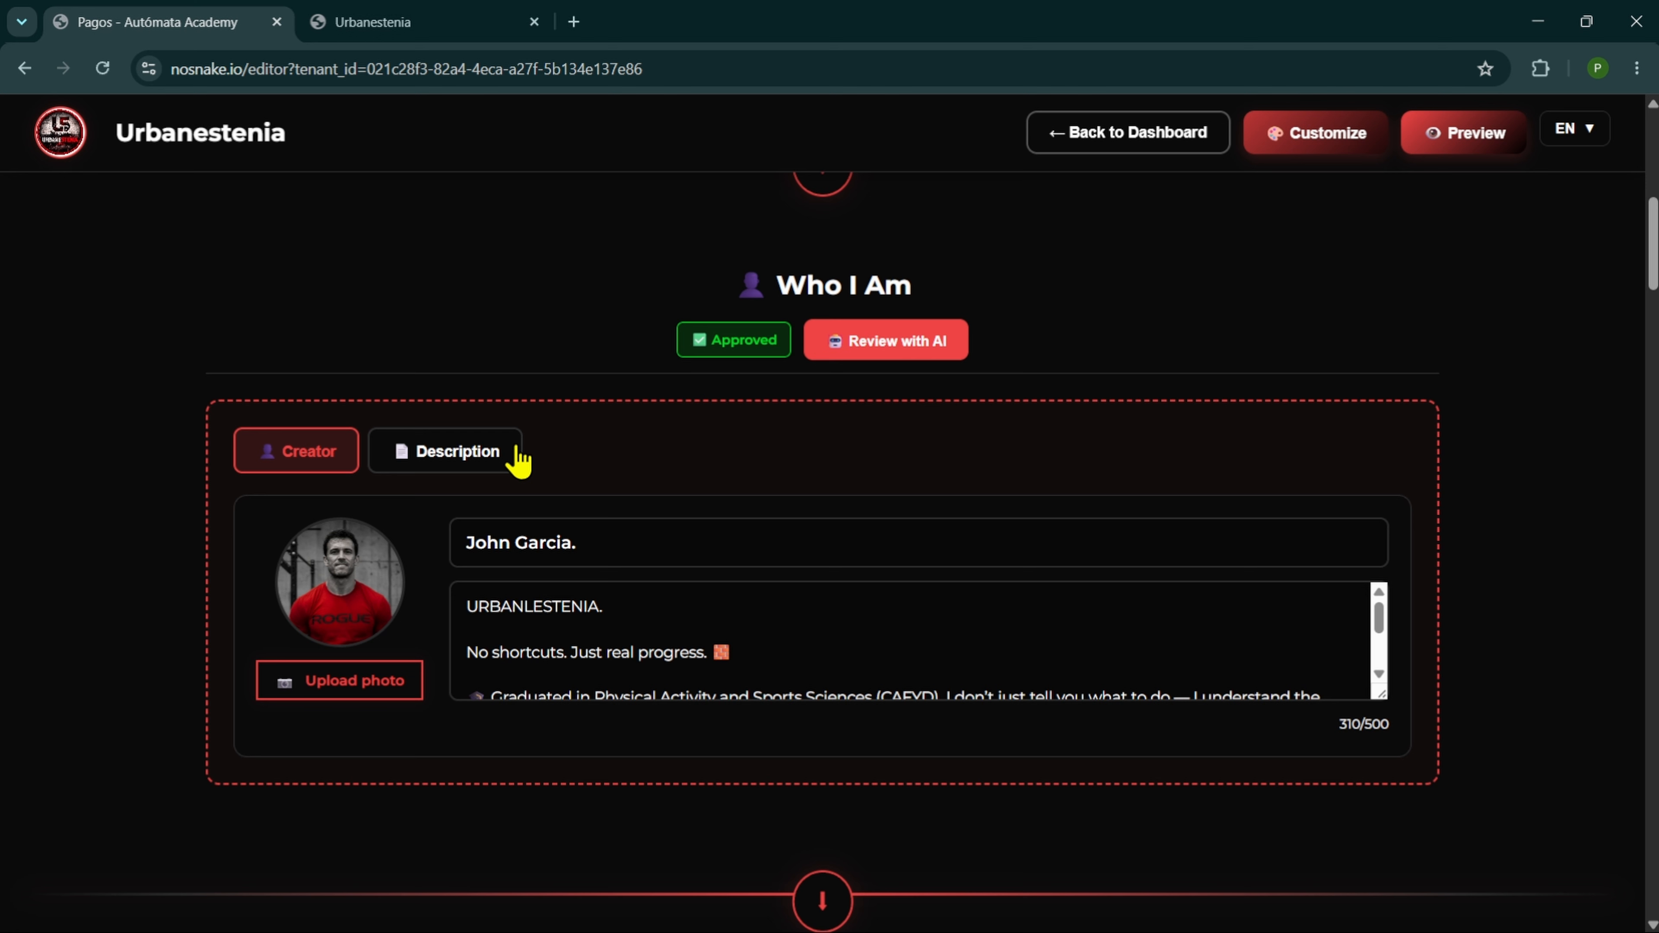
{"action": "left_click", "coordinate": [487, 461]}
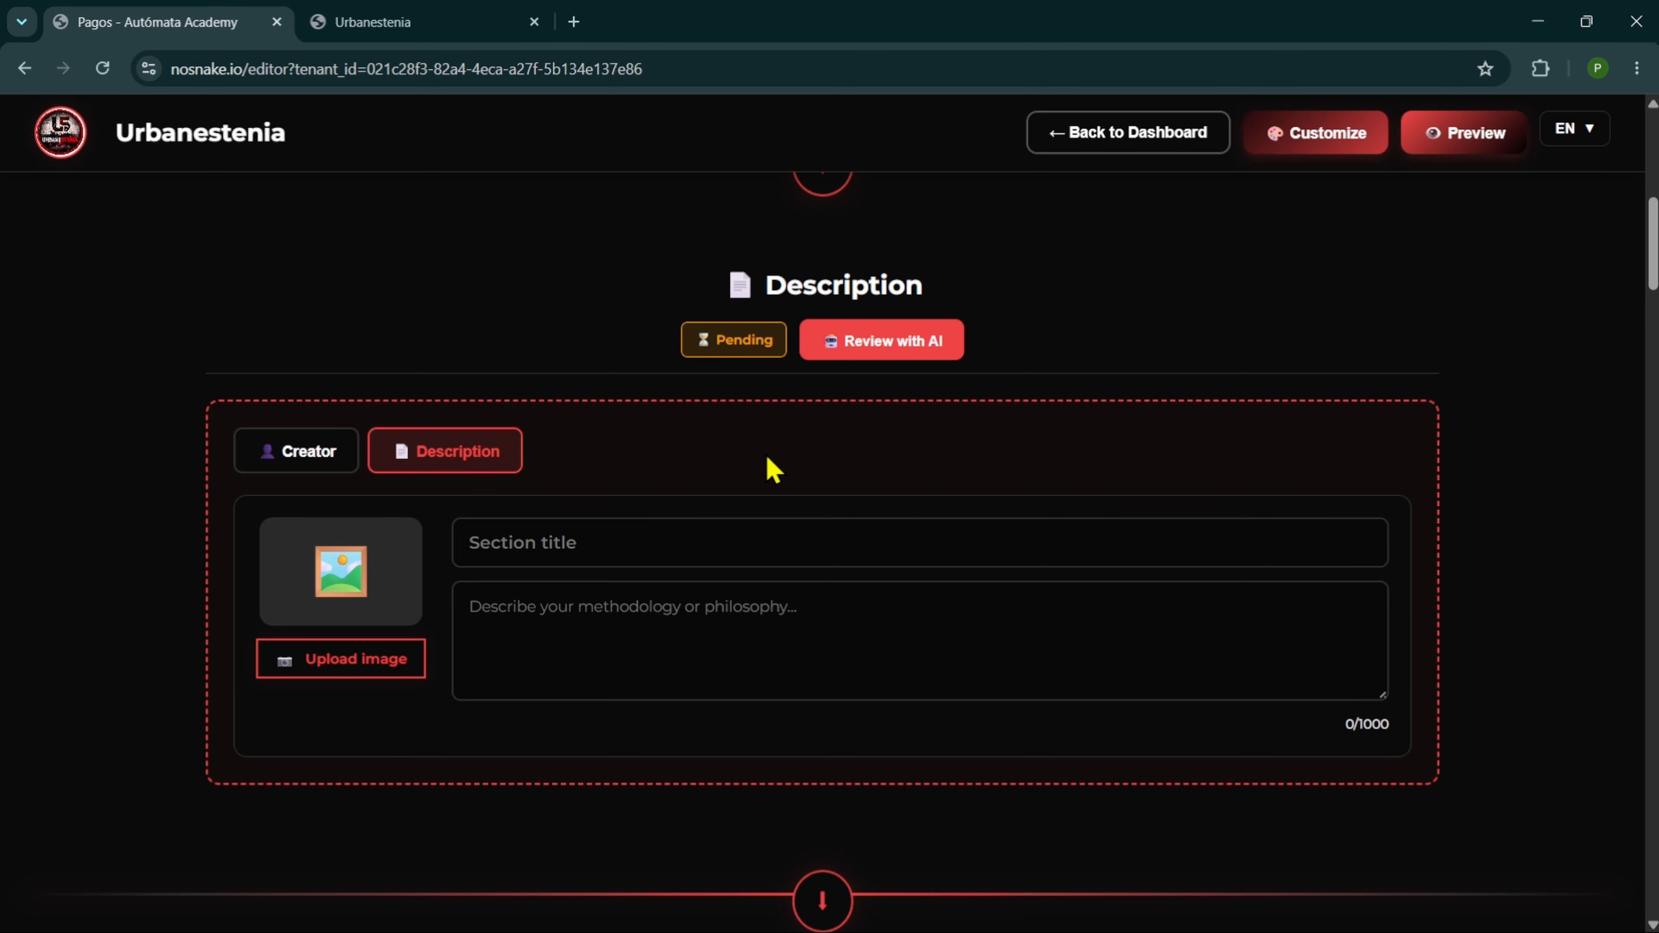
{"action": "left_click", "coordinate": [310, 462]}
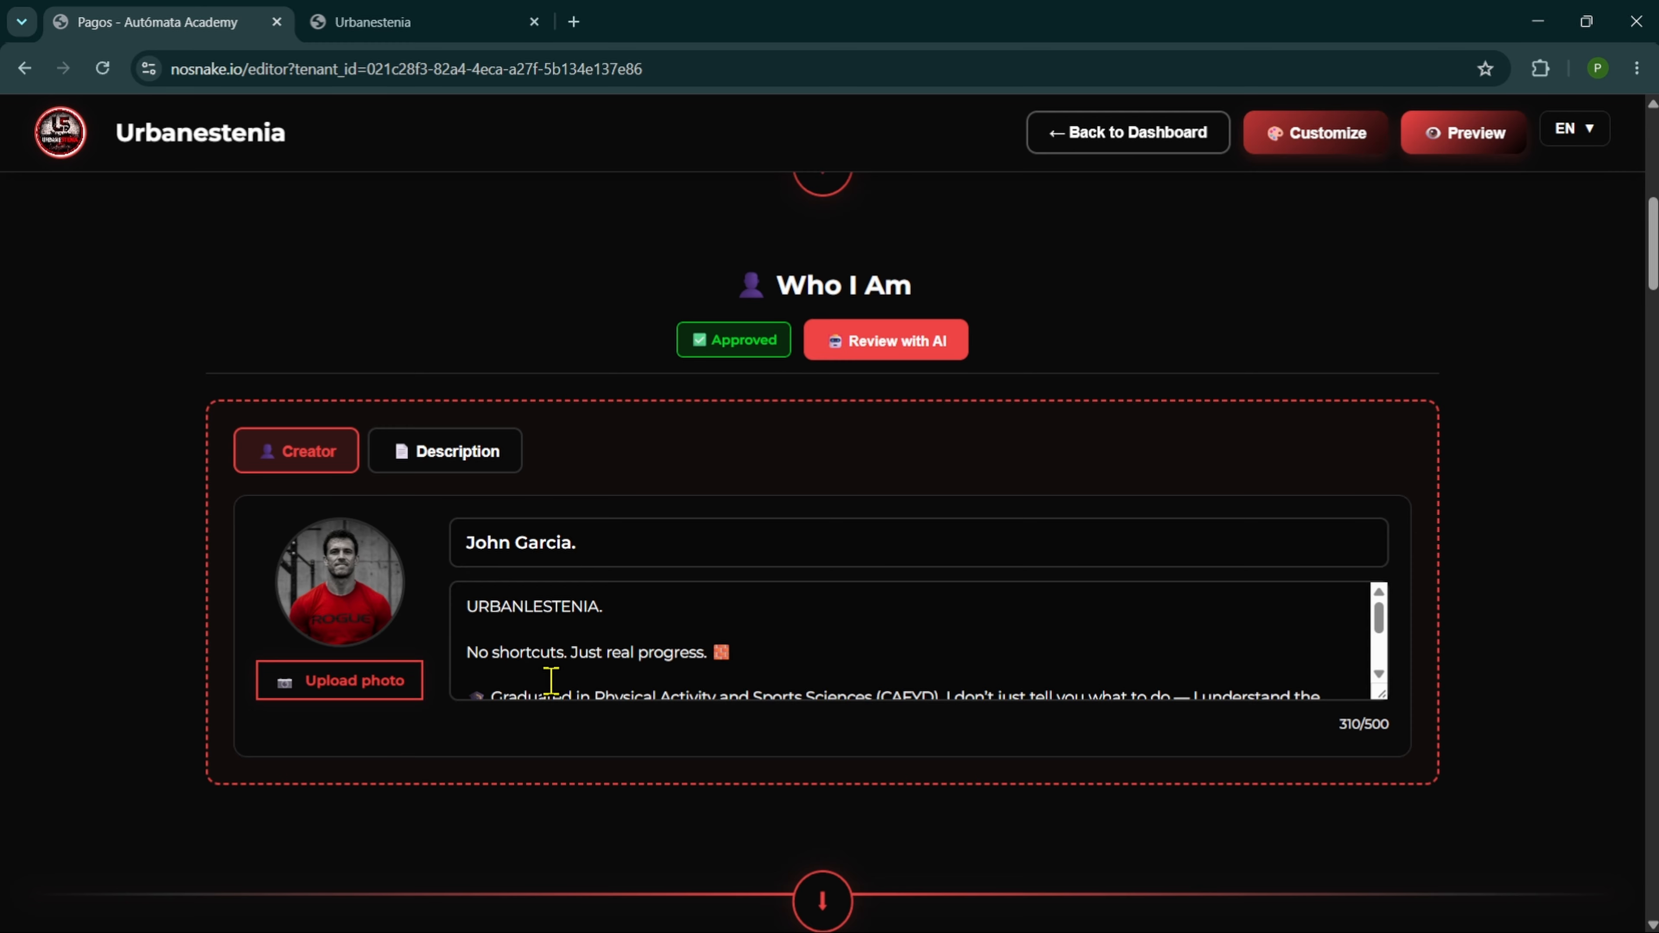
- Look over the creator's name, full biography text and AI review option in the Who I Am section
{"action": "left_click_drag", "start_coordinate": [629, 544], "coordinate": [446, 551]}
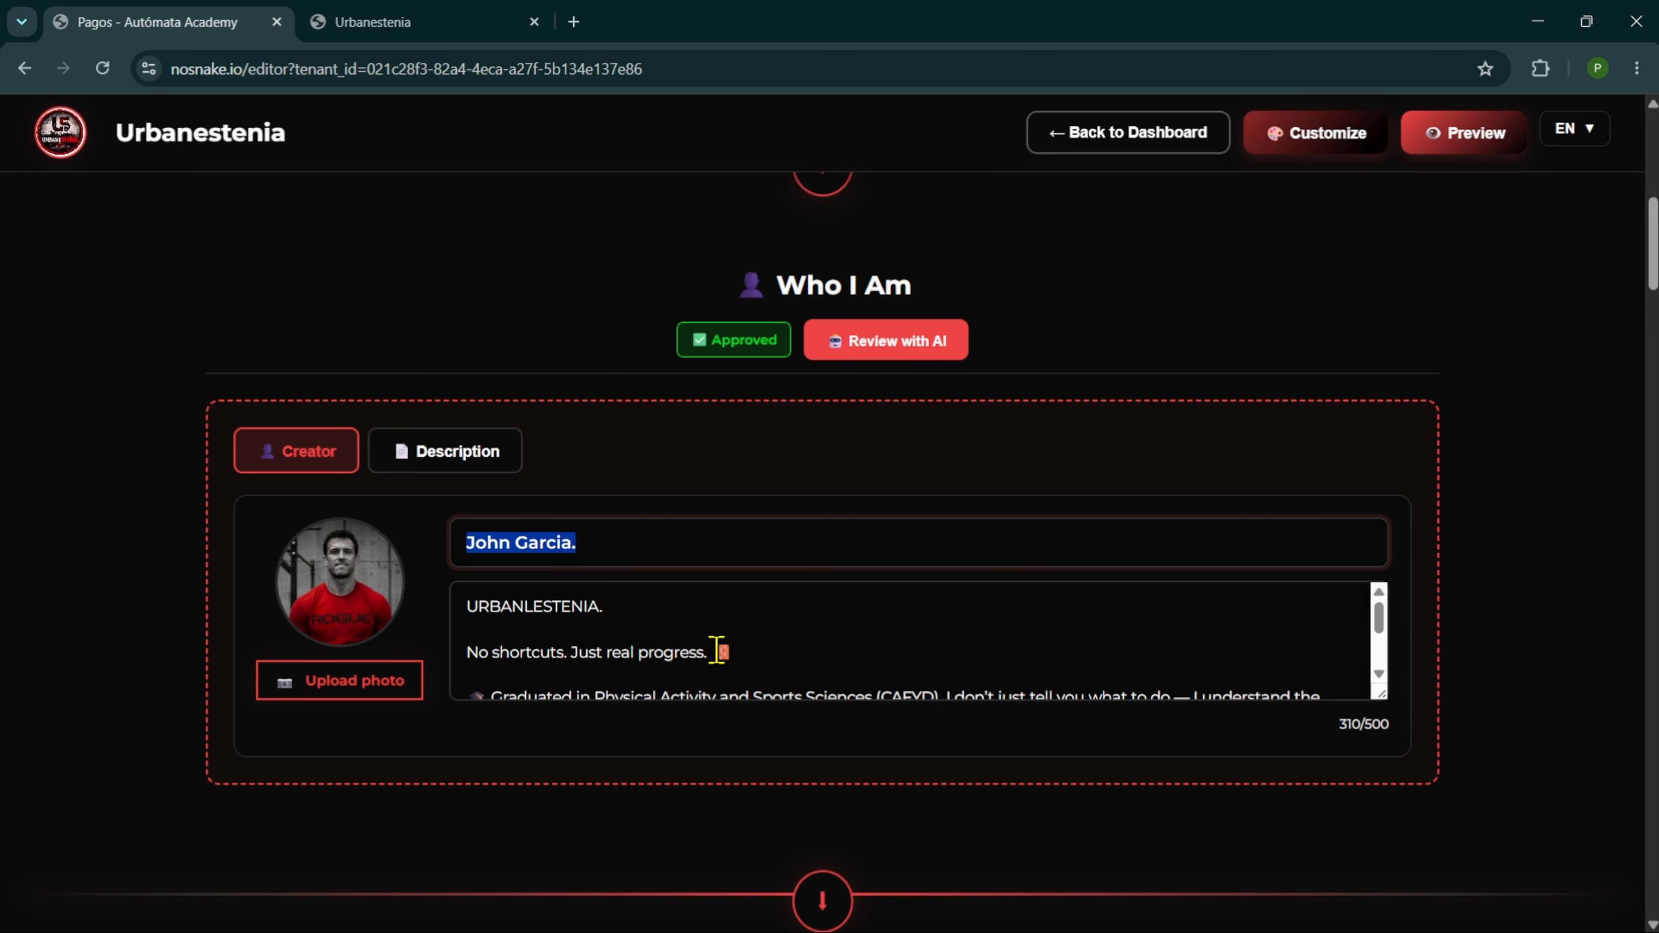
{"action": "left_click", "coordinate": [689, 531]}
{"action": "scroll", "coordinate": [752, 637], "scroll_direction": "down", "scroll_amount": 2}
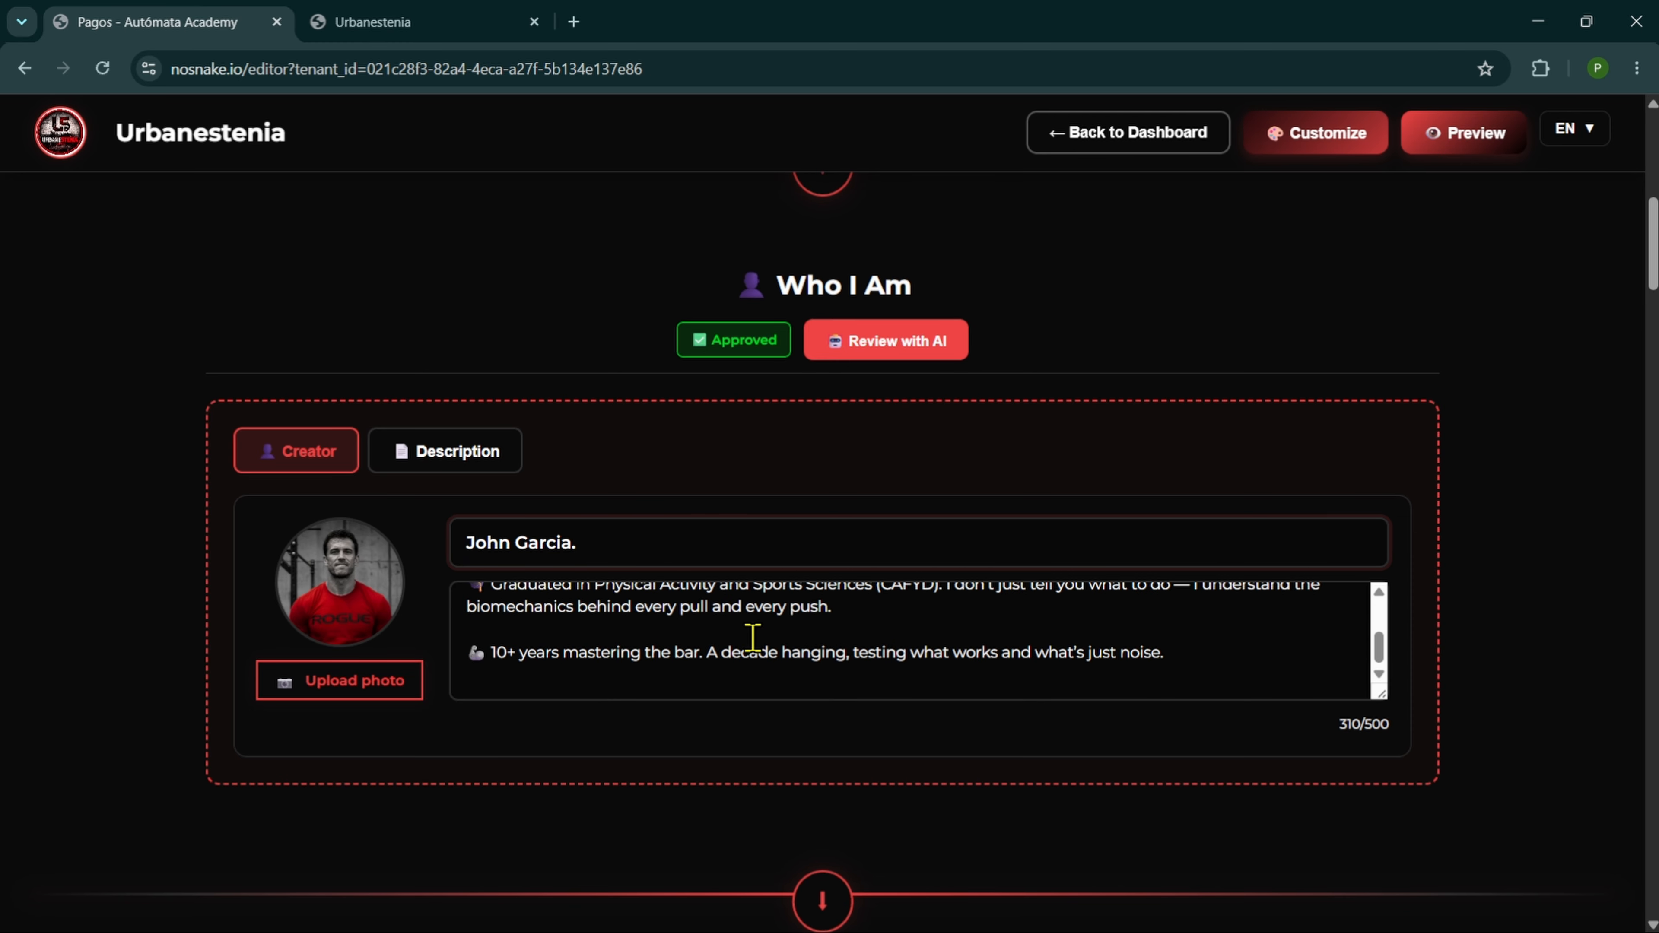
{"action": "scroll", "coordinate": [751, 637], "scroll_direction": "up", "scroll_amount": 3}
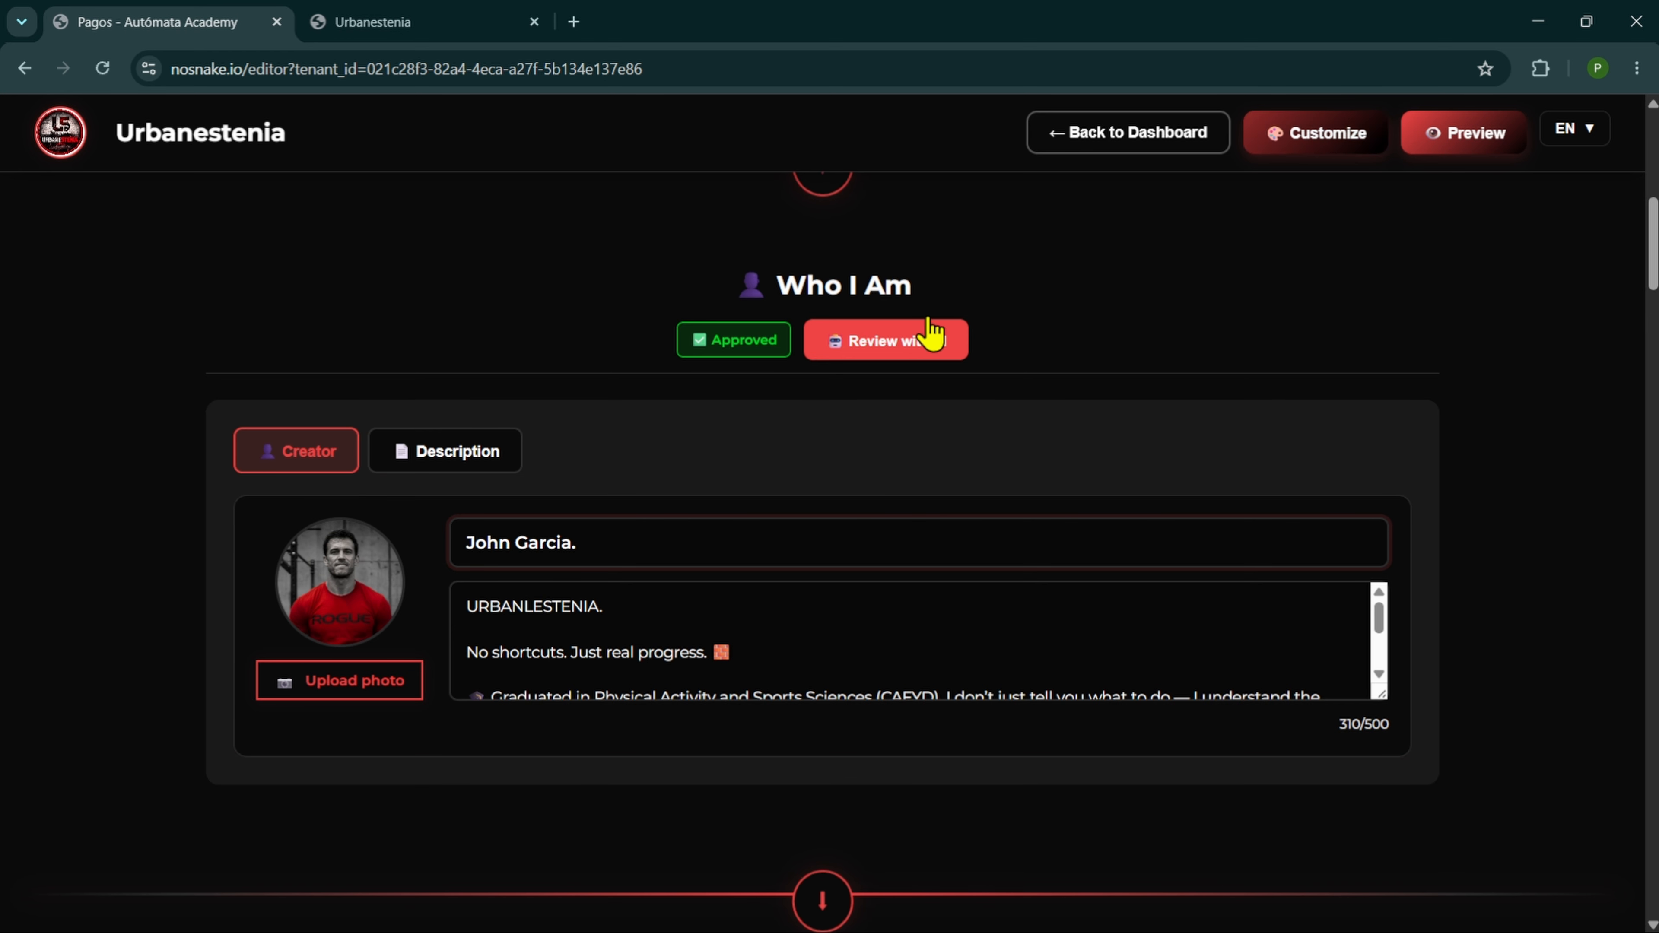
{"action": "left_click", "coordinate": [909, 352]}
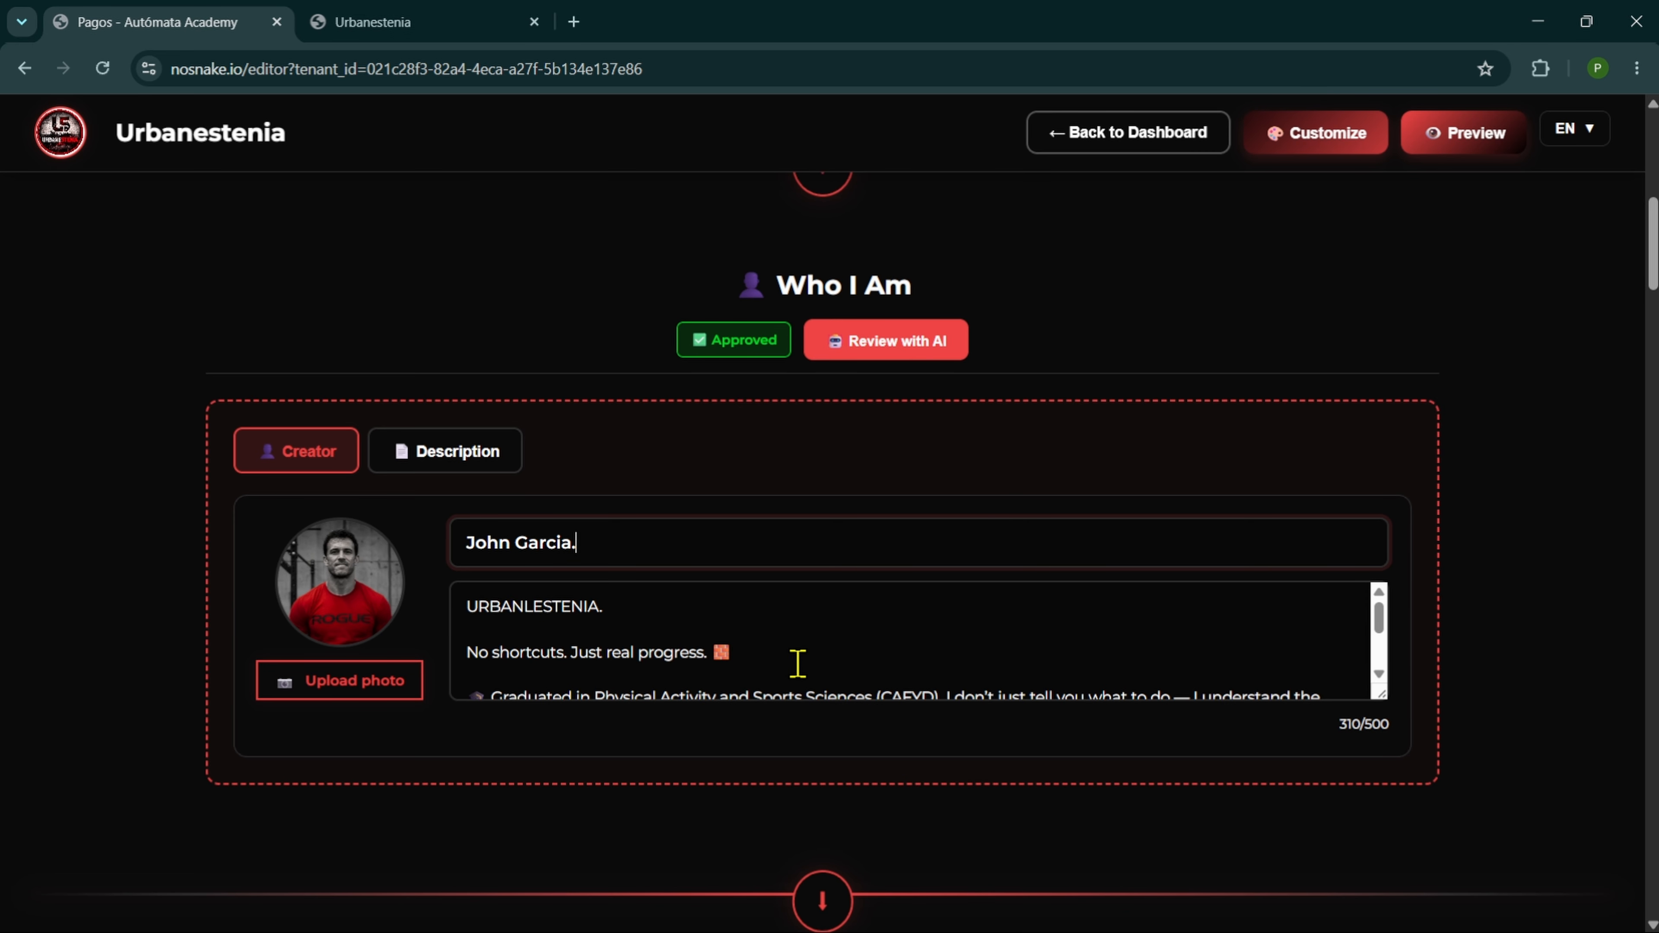
- Paste "The secret method to get rich" after "No shortcuts. Just real progress." in the creator's biography
{"action": "left_click", "coordinate": [785, 653]}
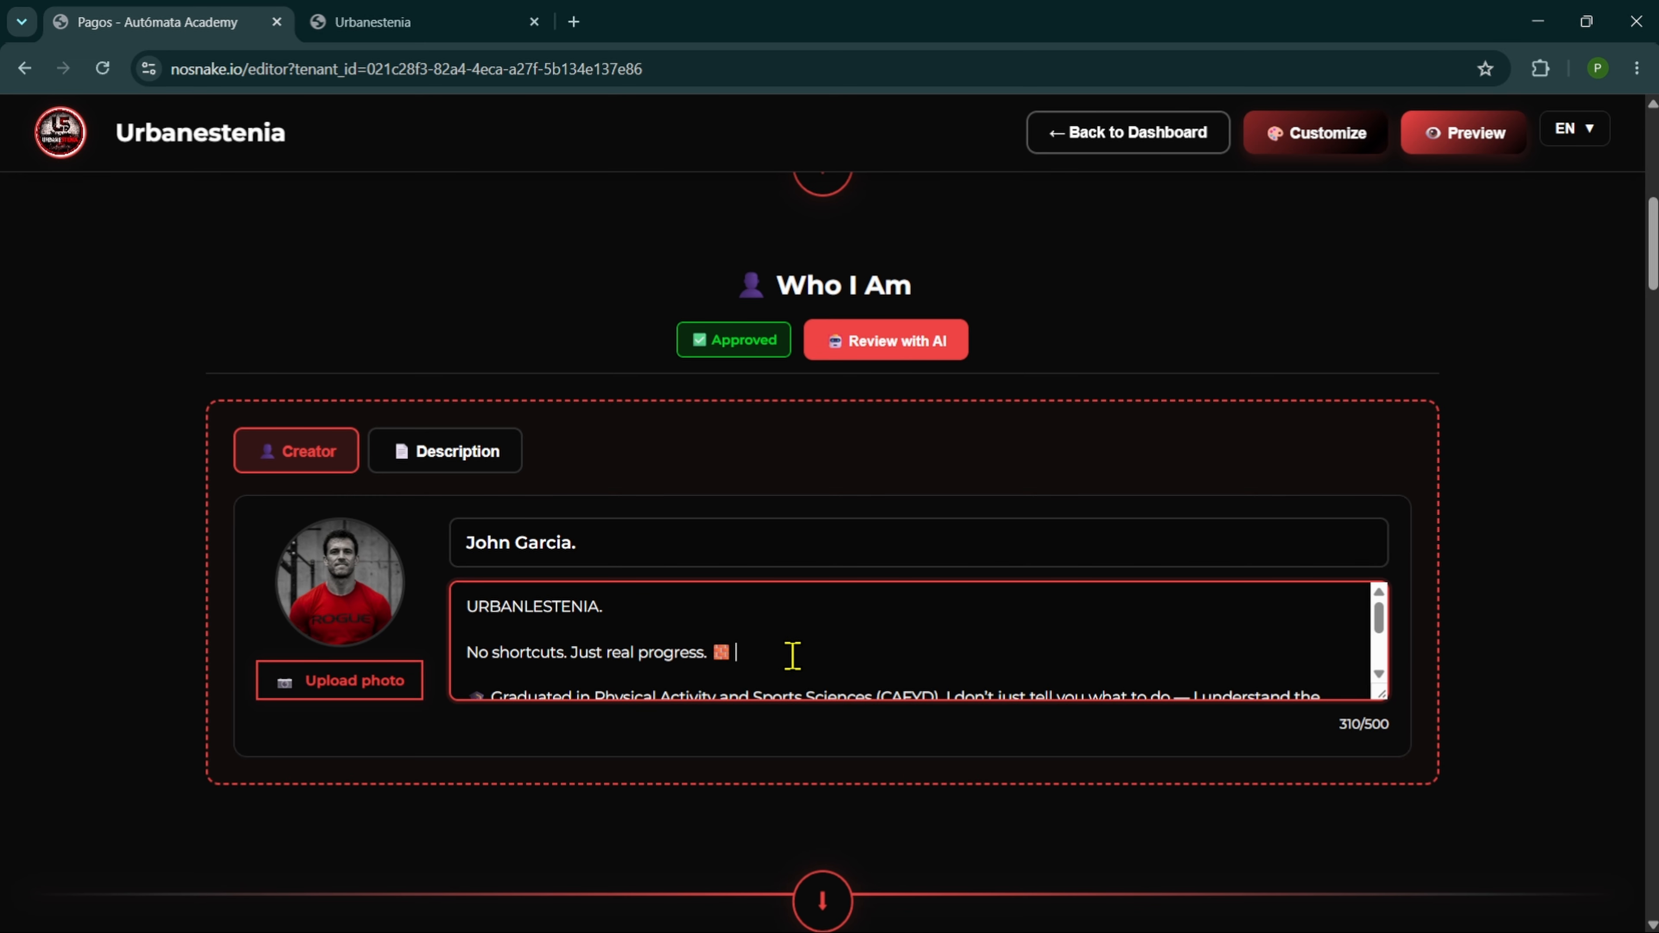
{"action": "right_click", "coordinate": [793, 656]}
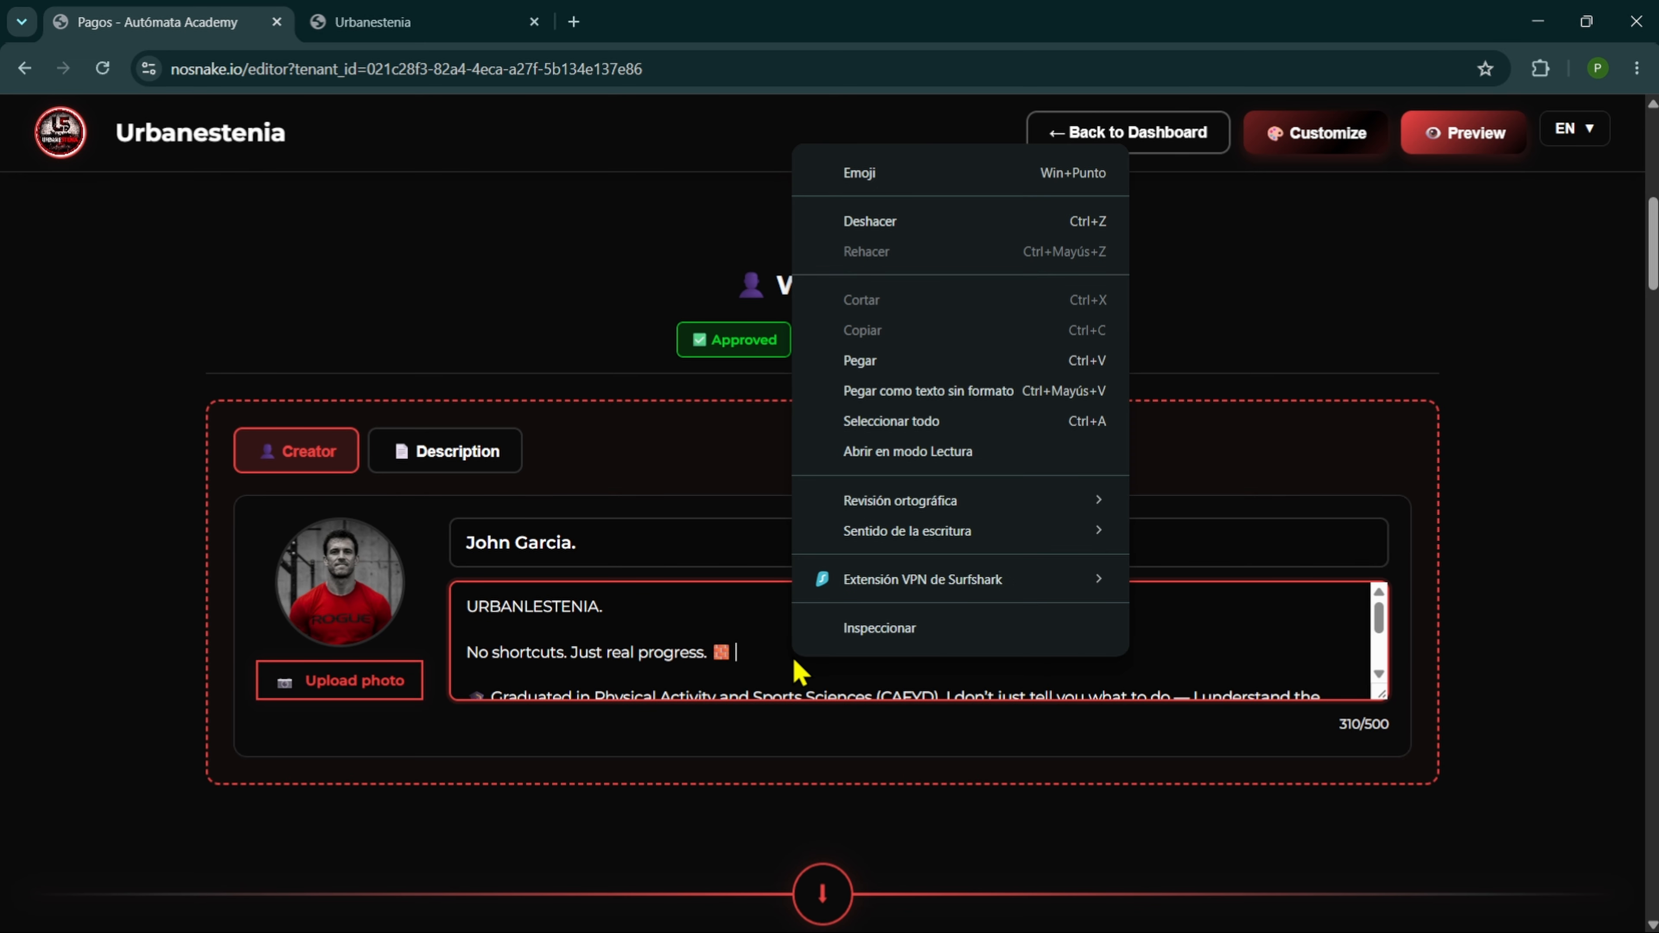
{"action": "left_click", "coordinate": [859, 378]}
{"action": "left_click_drag", "start_coordinate": [981, 652], "coordinate": [745, 656]}
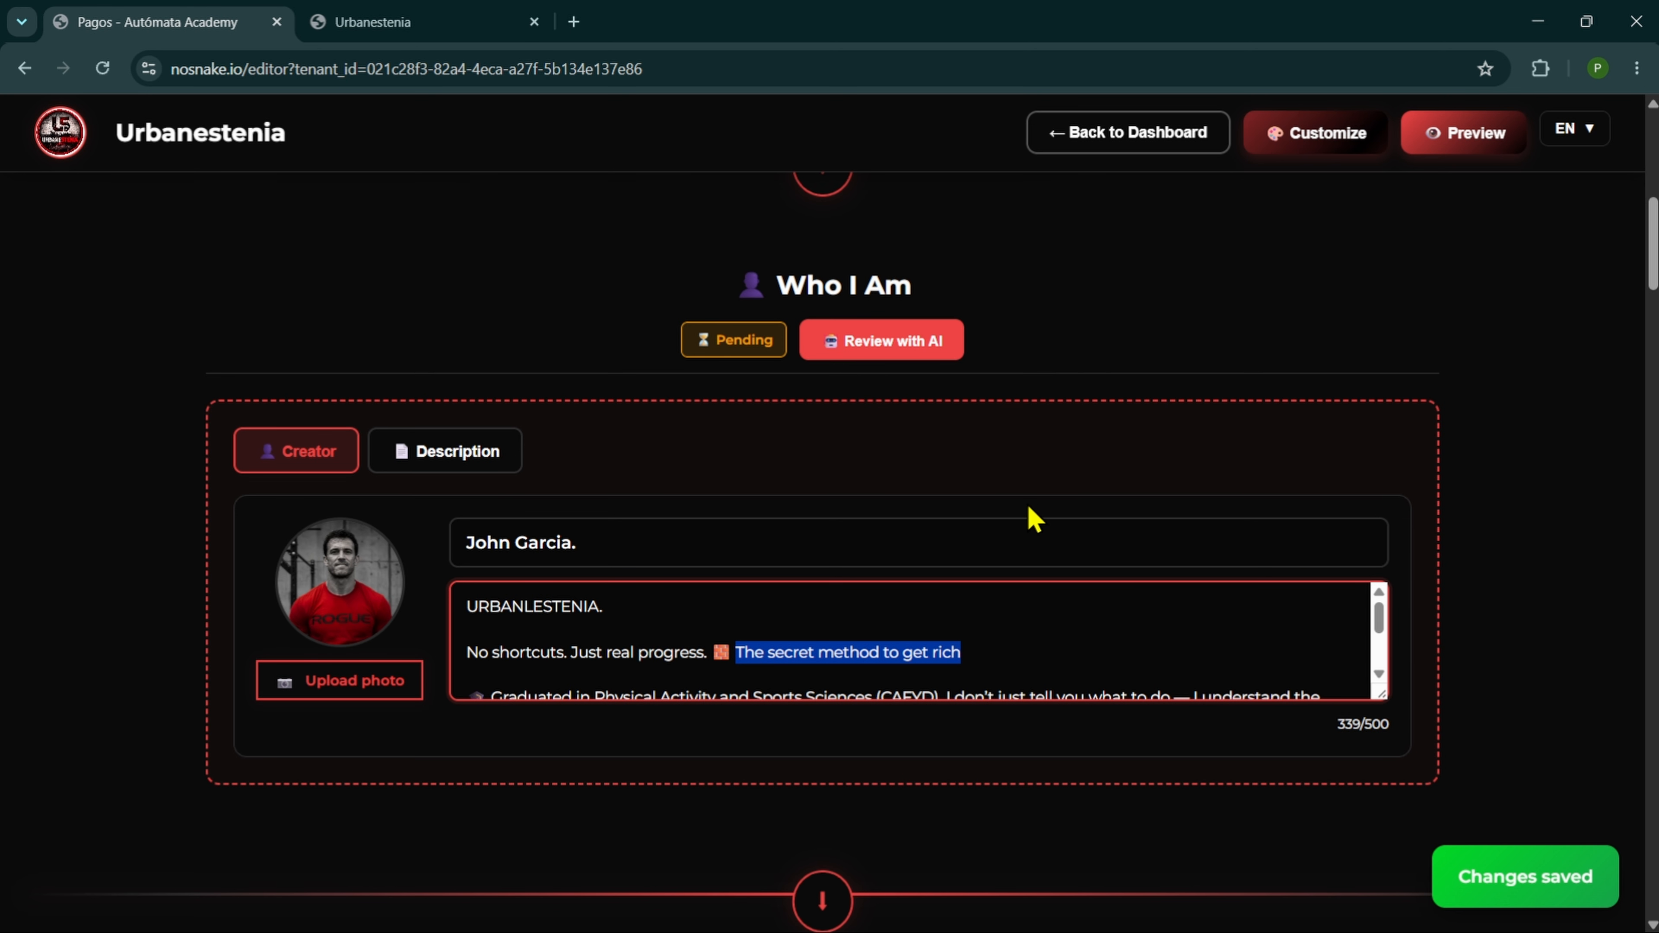
- Submit the edited Who I Am section for AI review and read the feedback, including the examples that do work
{"action": "left_click", "coordinate": [933, 364]}
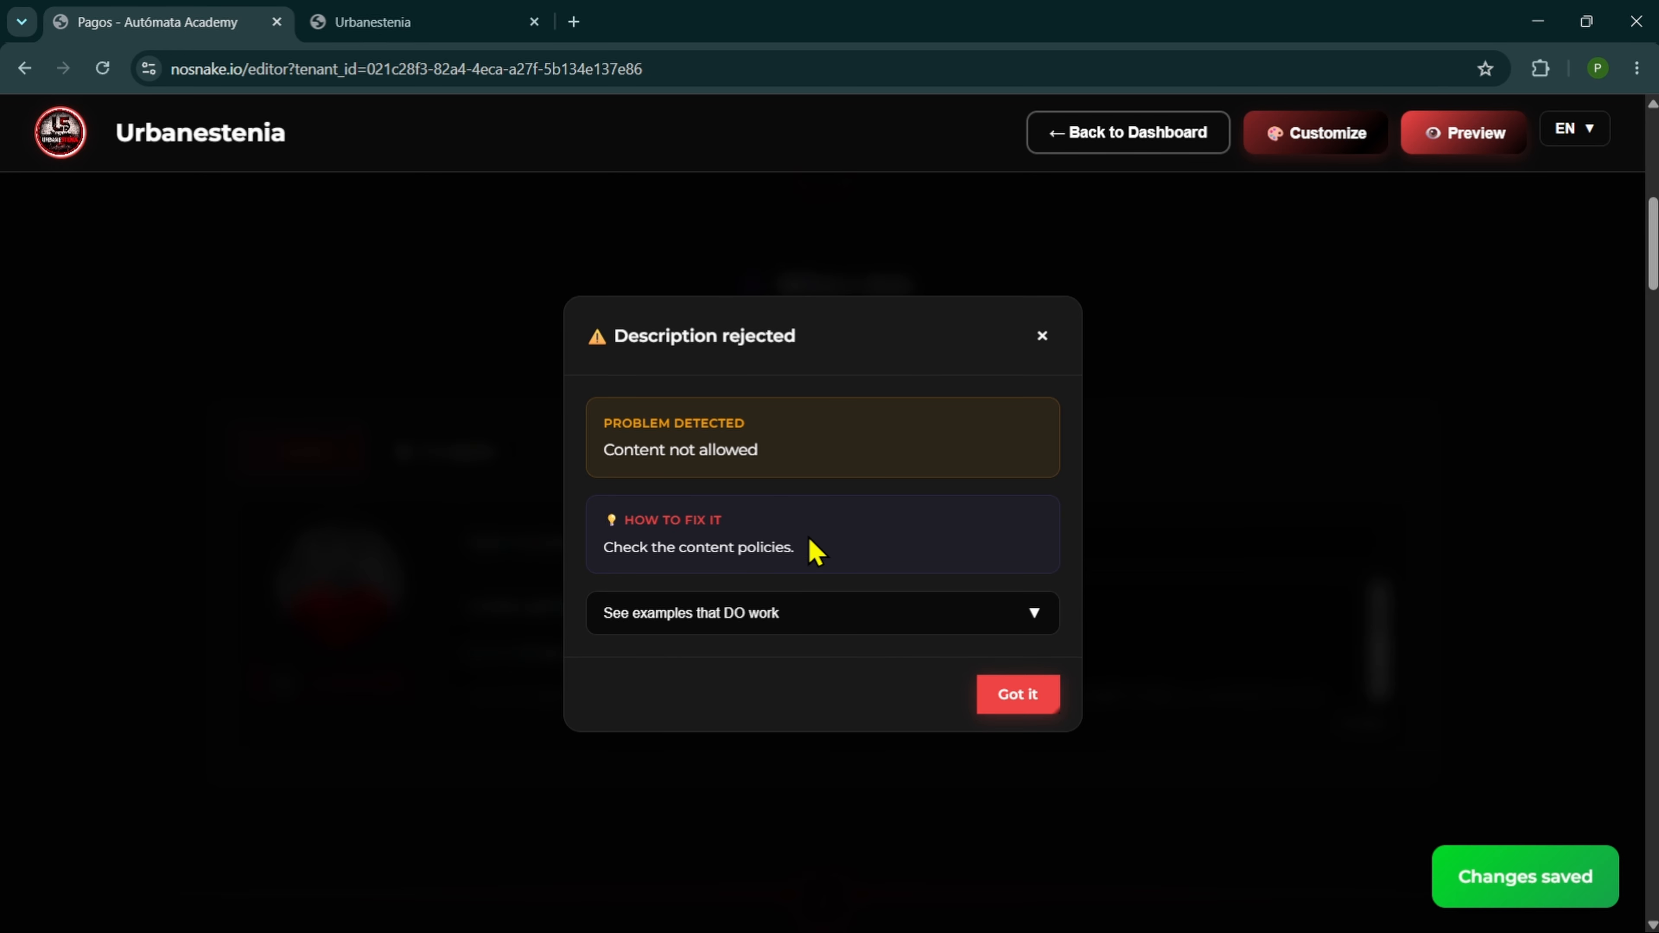
{"action": "left_click", "coordinate": [869, 626]}
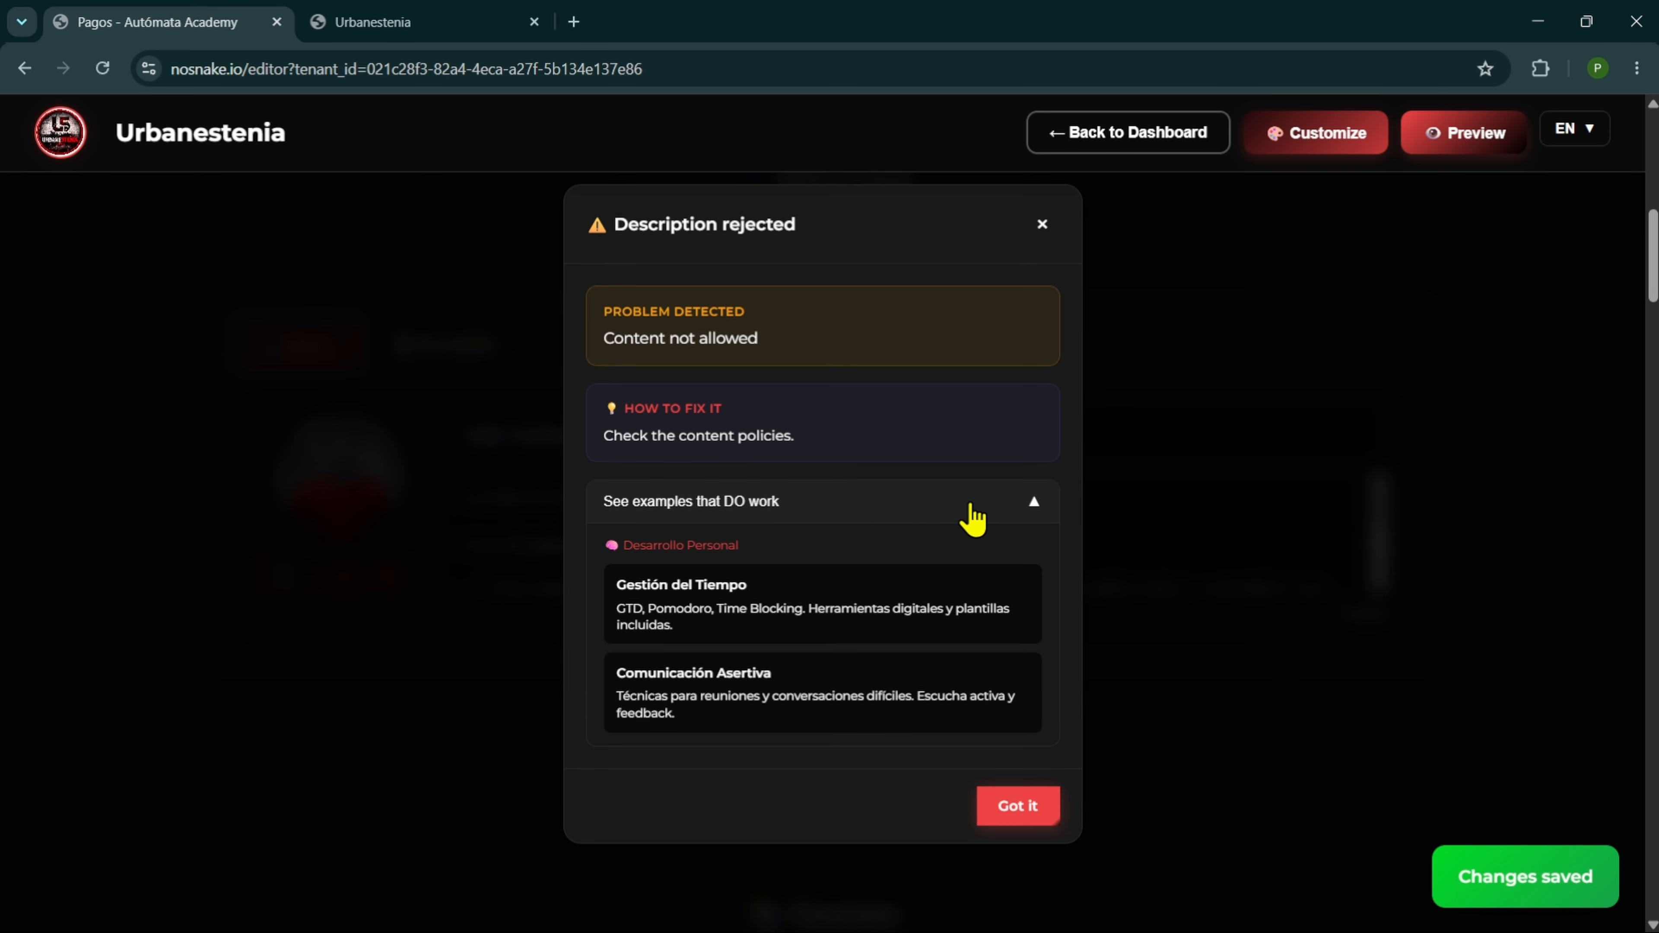
{"action": "left_click", "coordinate": [970, 507]}
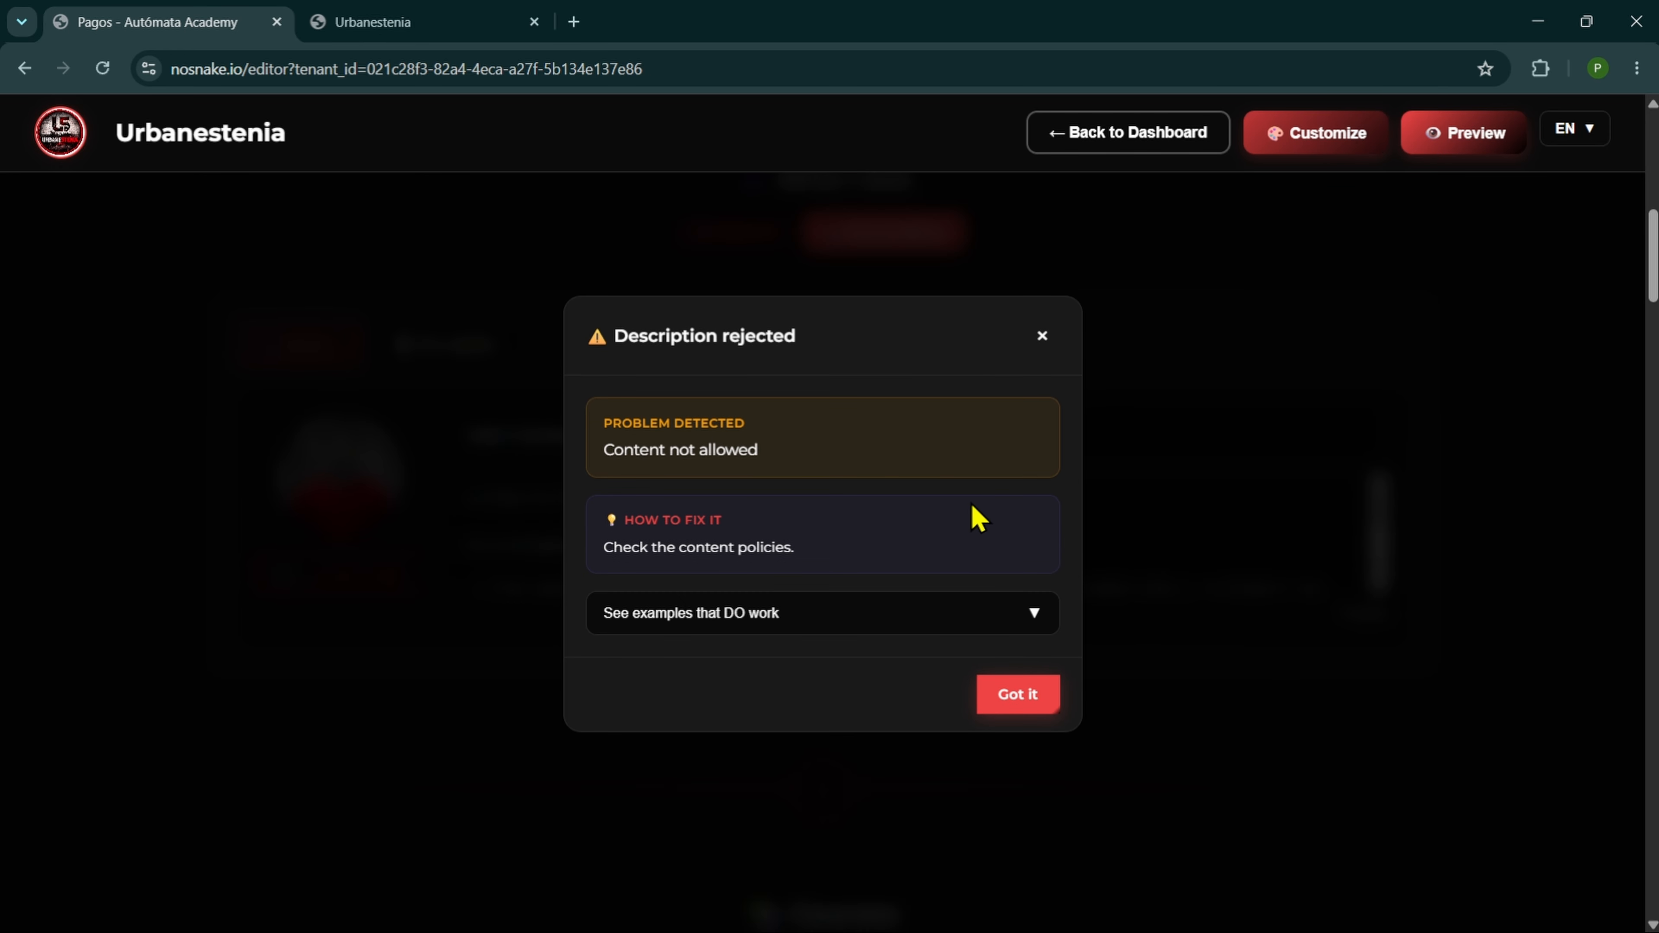
{"action": "left_click", "coordinate": [1040, 704]}
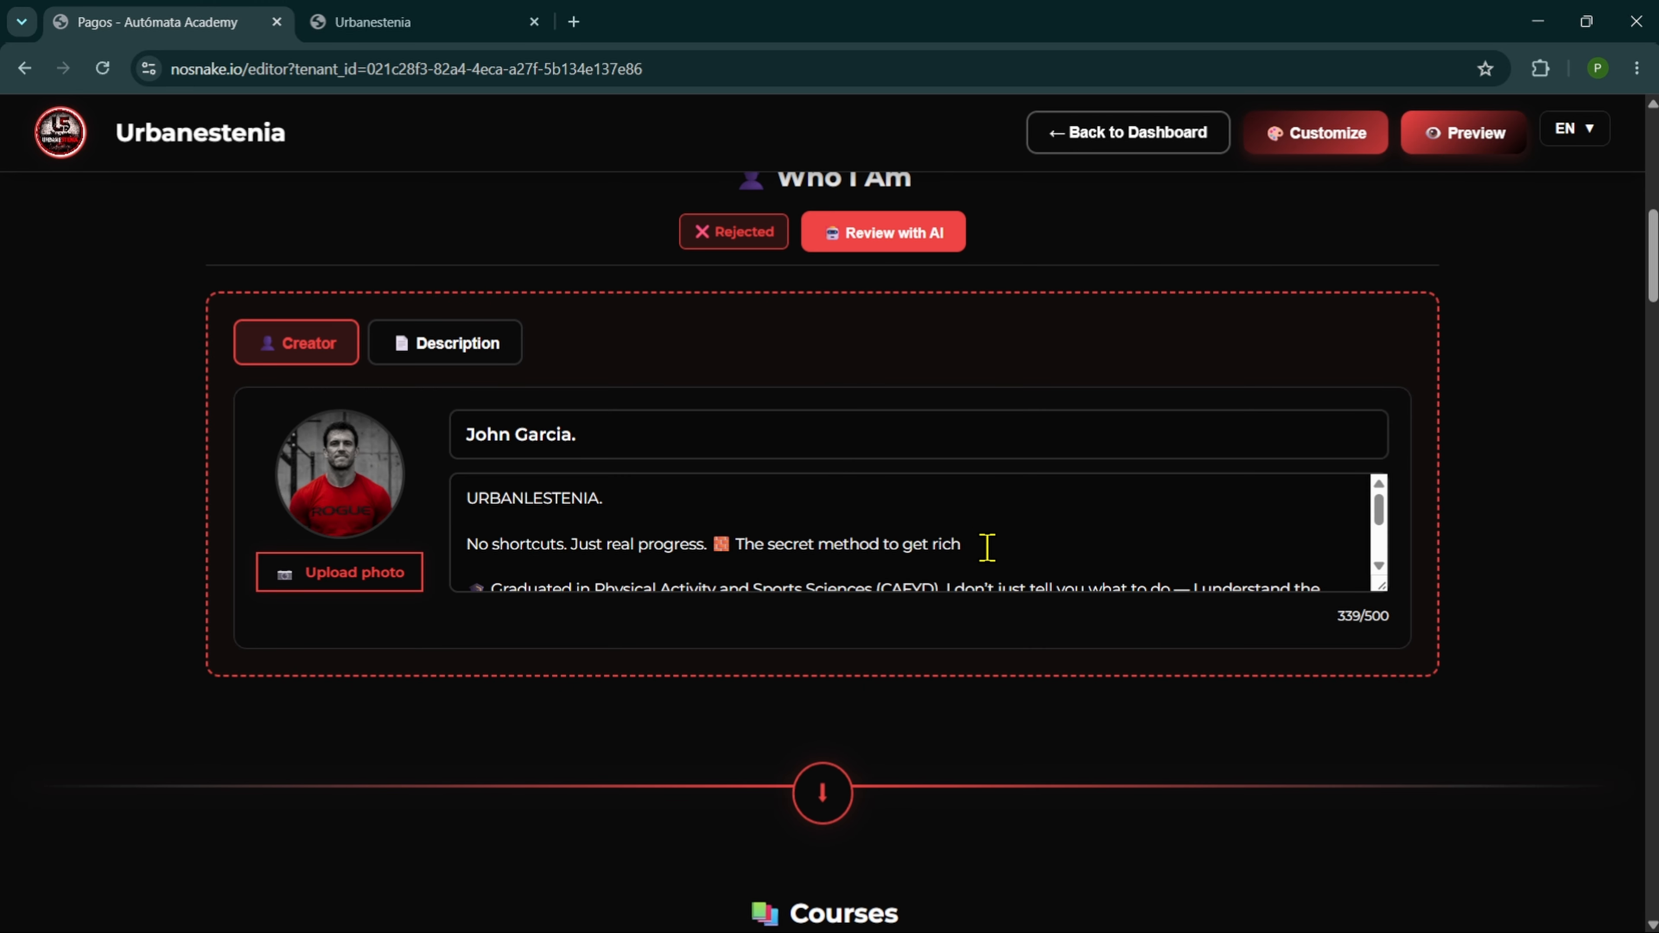
- Remove "The secret method to get rich" from the creator's biography and submit the section for AI review again
{"action": "left_click_drag", "start_coordinate": [986, 548], "coordinate": [735, 545]}
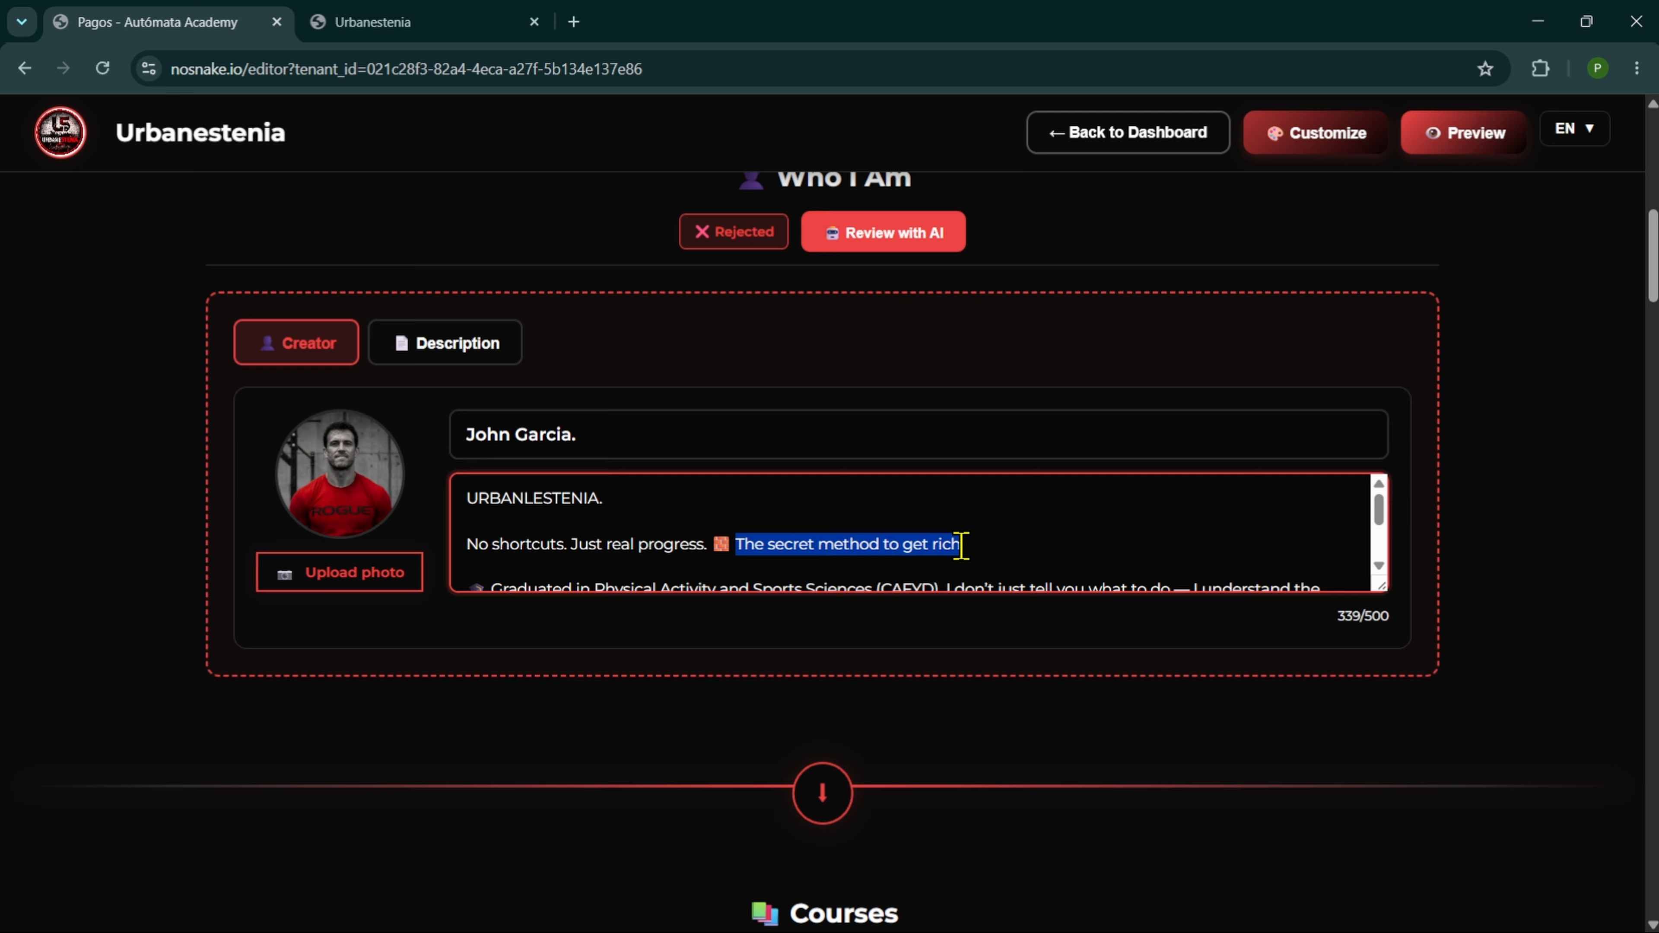
{"action": "key", "text": "BackSpace"}
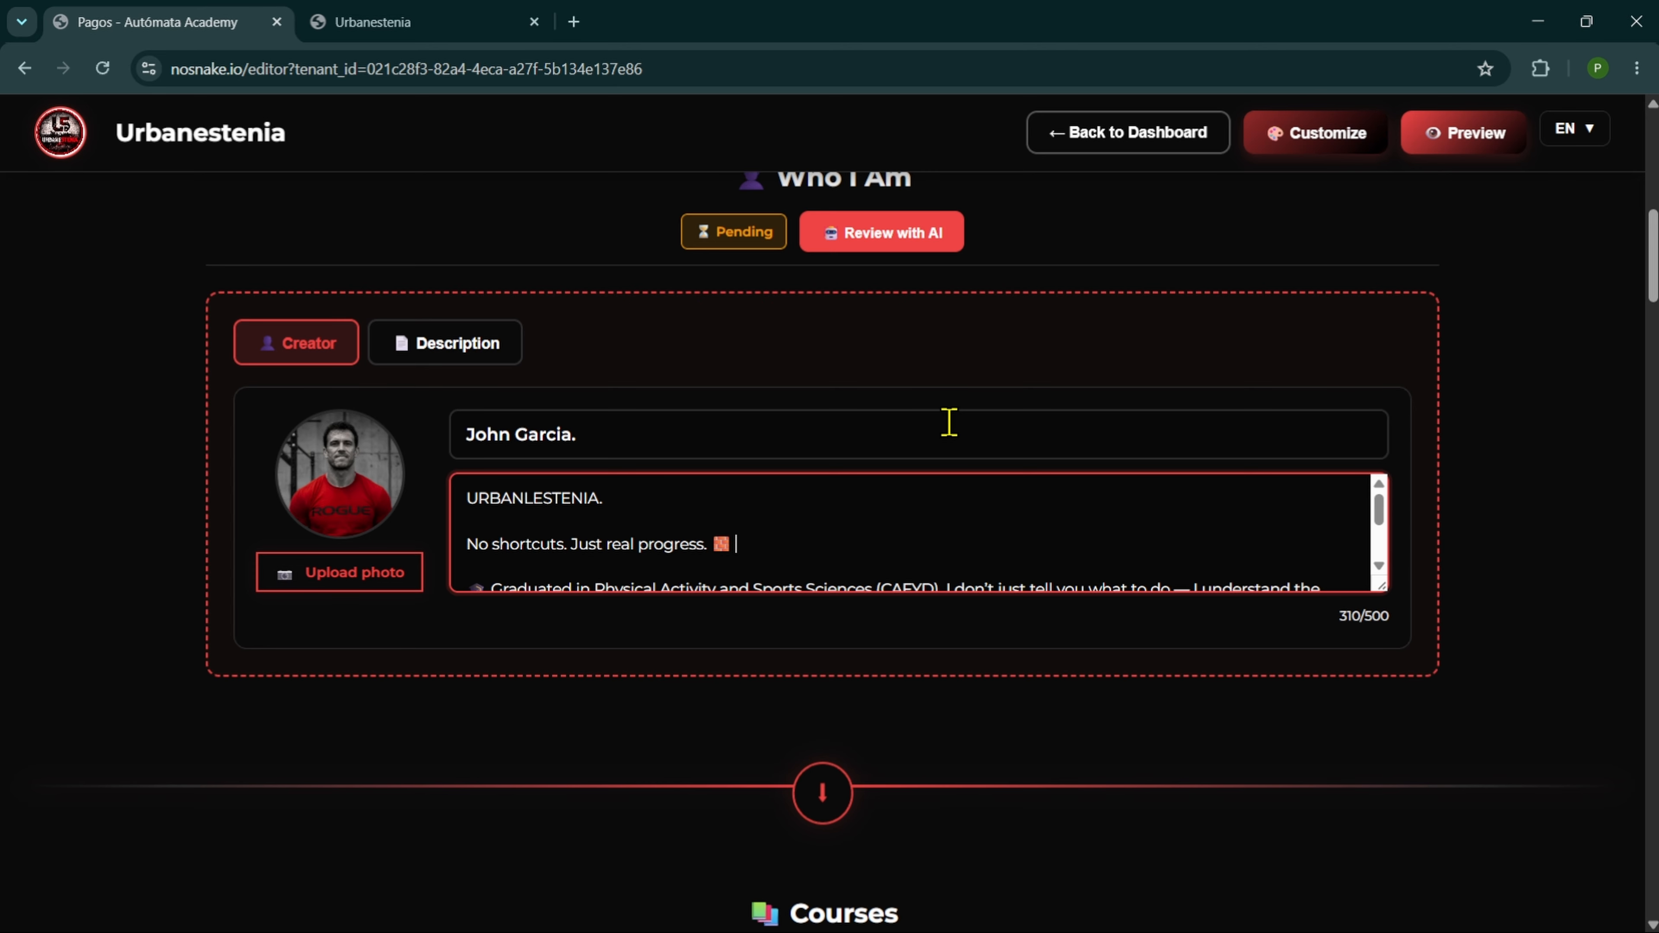
{"action": "left_click", "coordinate": [777, 539]}
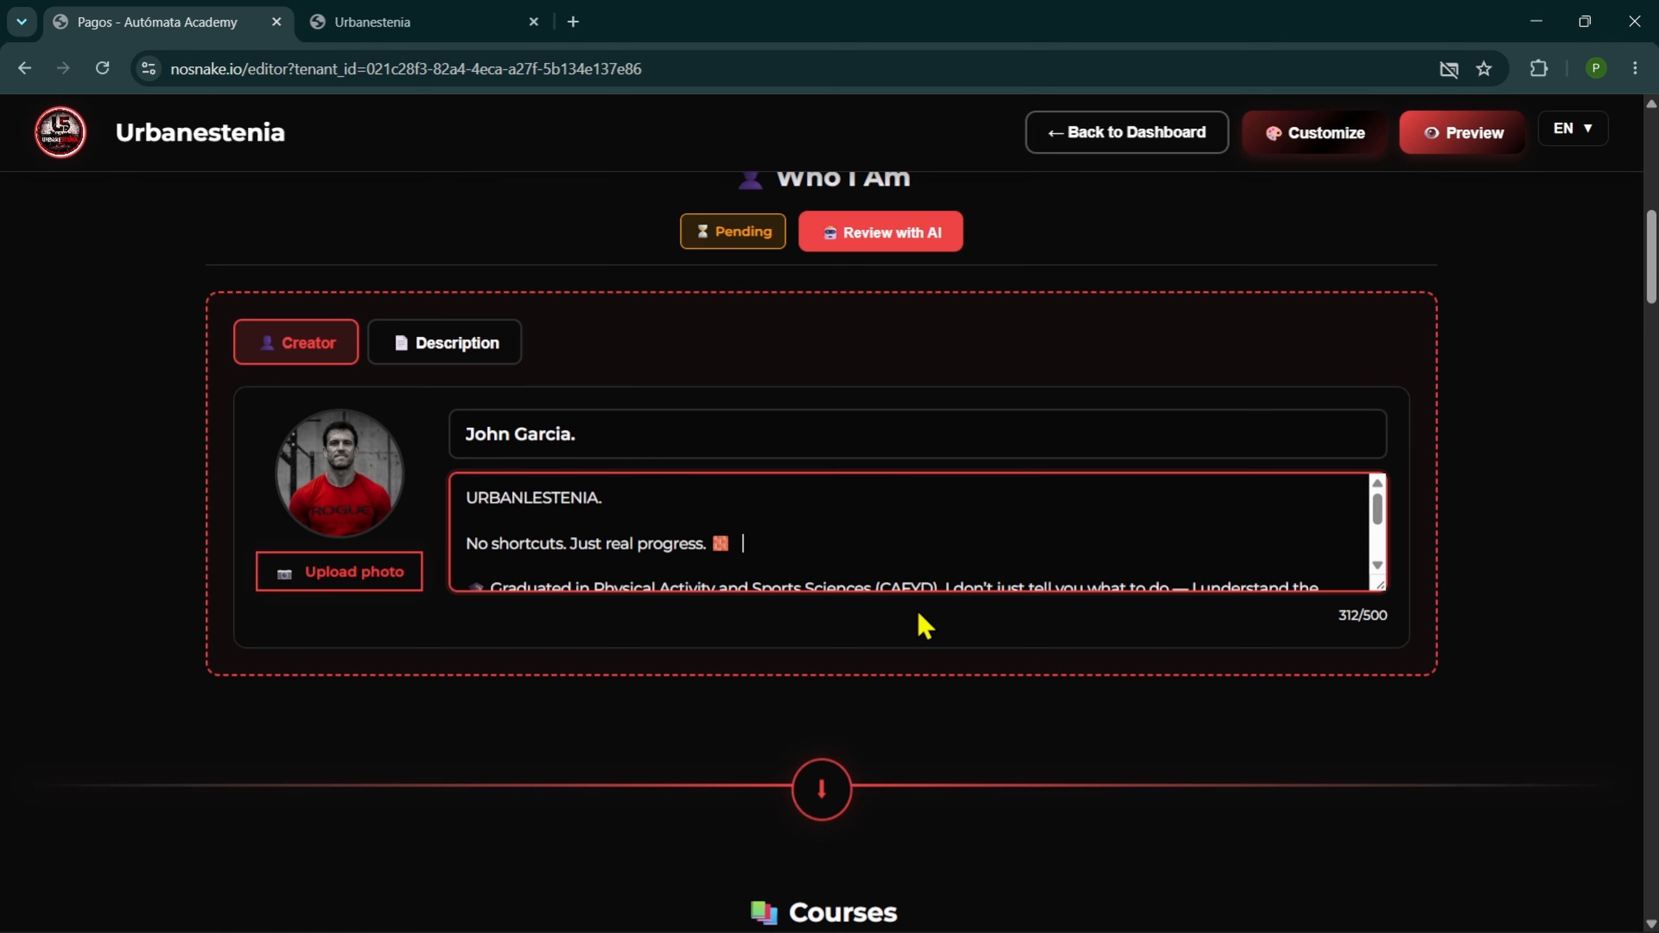
{"action": "left_click", "coordinate": [875, 237]}
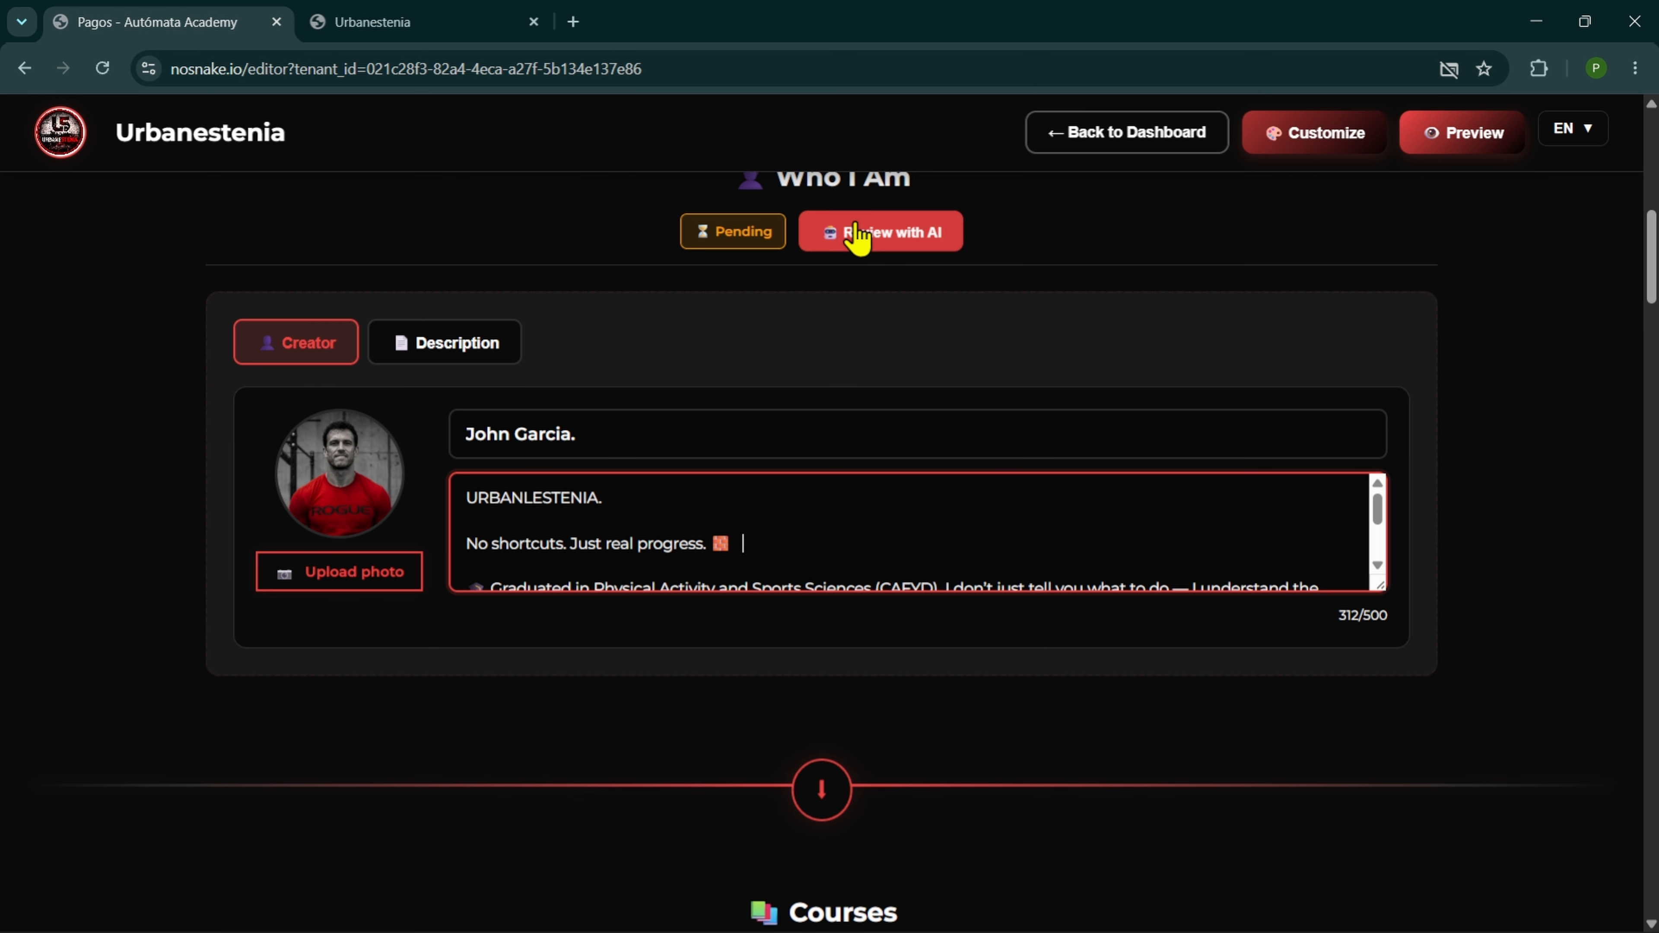
{"action": "left_click", "coordinate": [884, 240]}
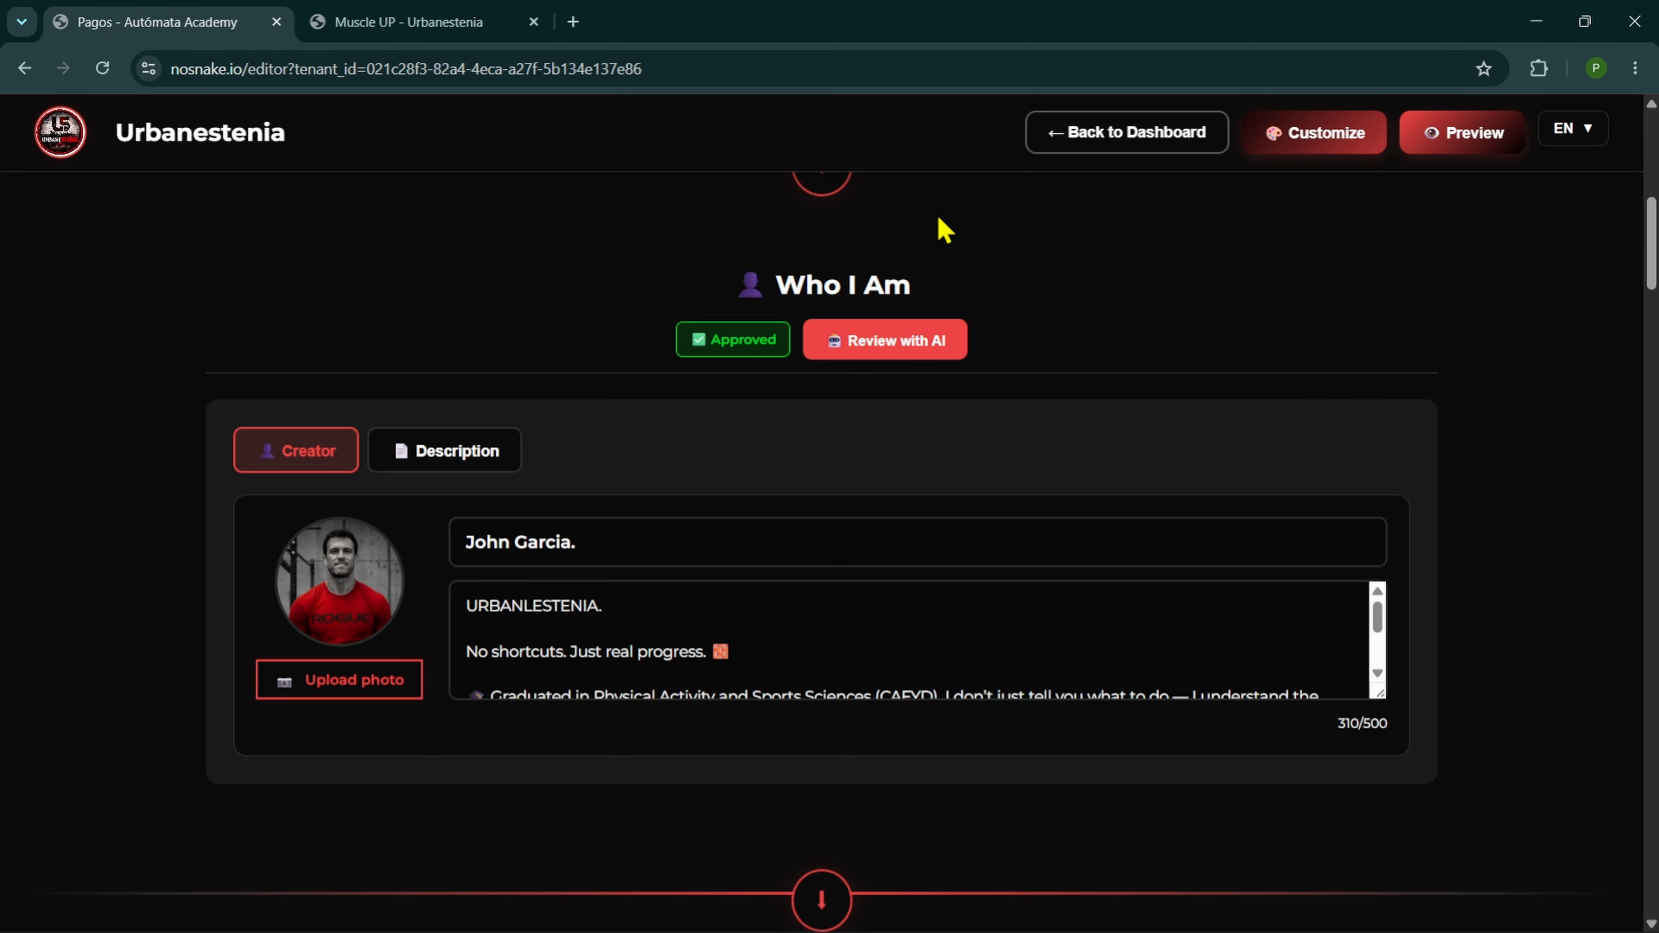
- Look over the course cards and their preview, edit and delete options in the Courses section
{"action": "scroll", "coordinate": [939, 219], "scroll_direction": "down", "scroll_amount": 10}
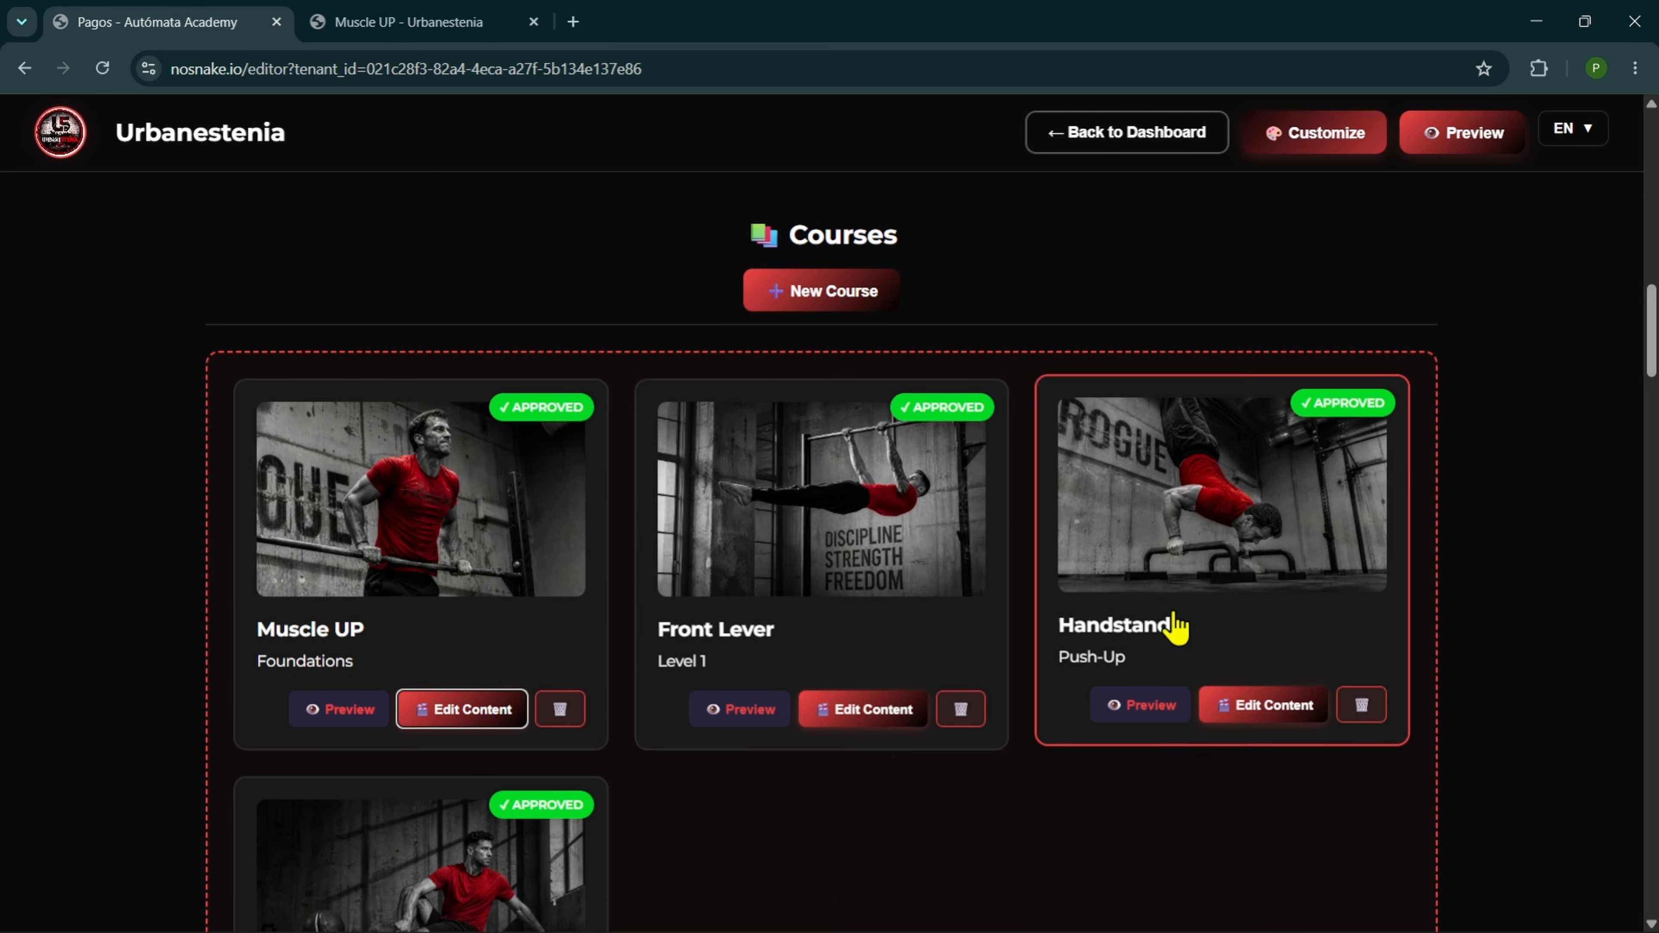
{"action": "scroll", "coordinate": [1175, 630], "scroll_direction": "down", "scroll_amount": 5}
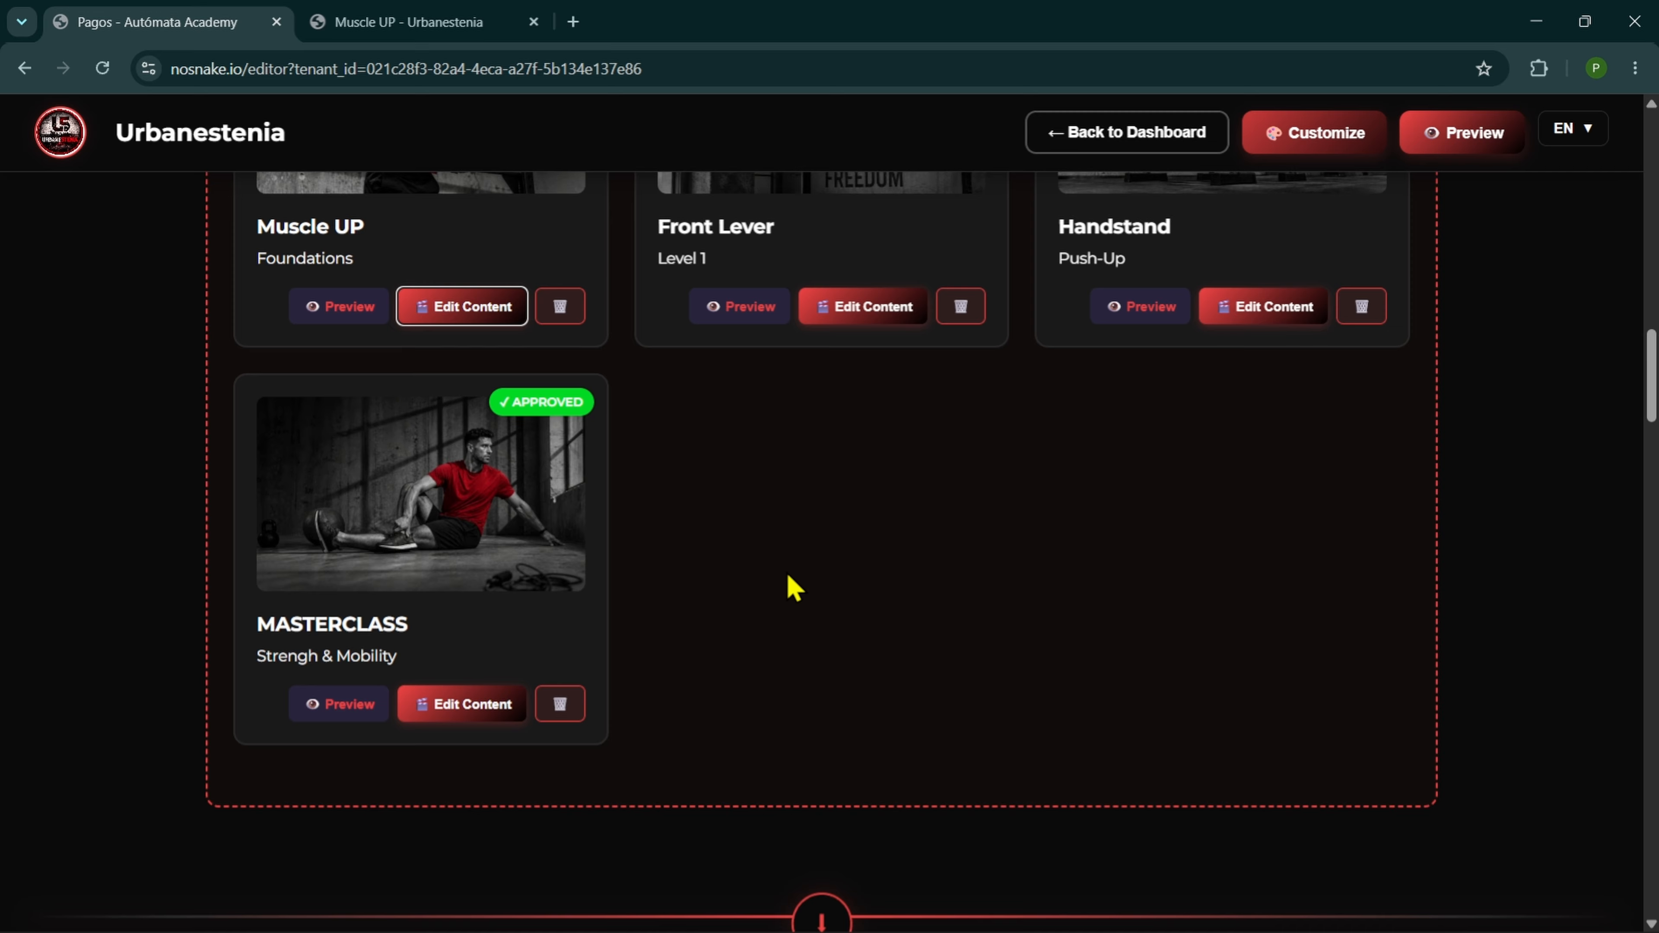
{"action": "scroll", "coordinate": [790, 585], "scroll_direction": "up", "scroll_amount": 4}
{"action": "scroll", "coordinate": [784, 567], "scroll_direction": "up", "scroll_amount": 1}
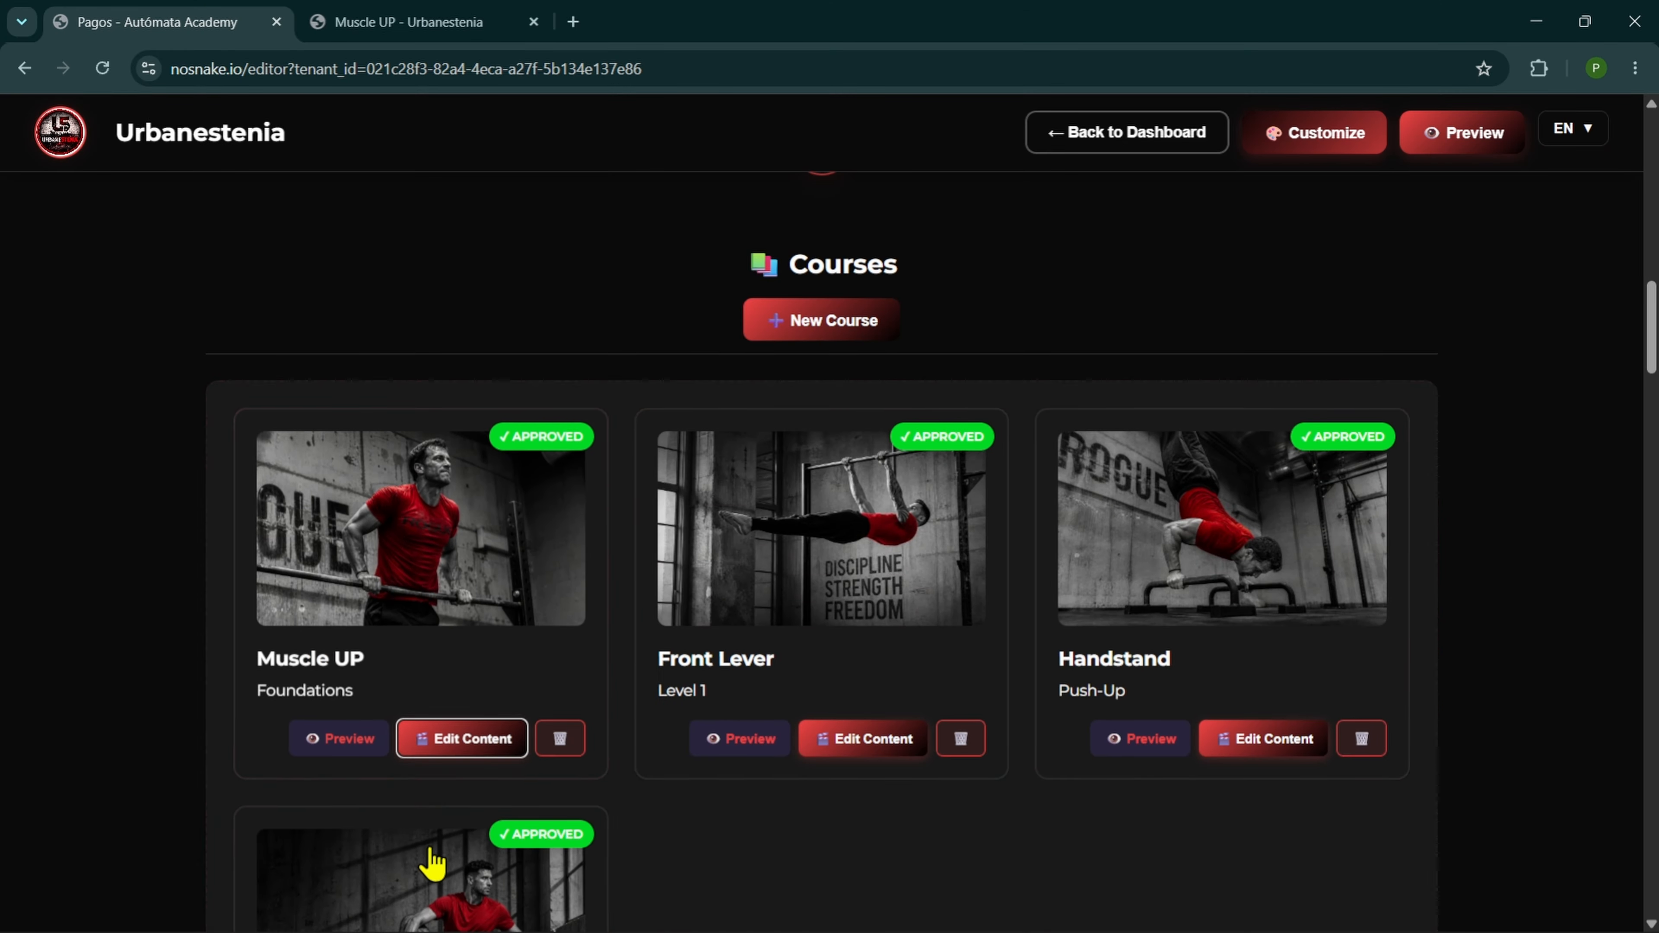
- Switch to the Muscle UP course editor and examine its module list and Introduction lesson
{"action": "left_click", "coordinate": [437, 33]}
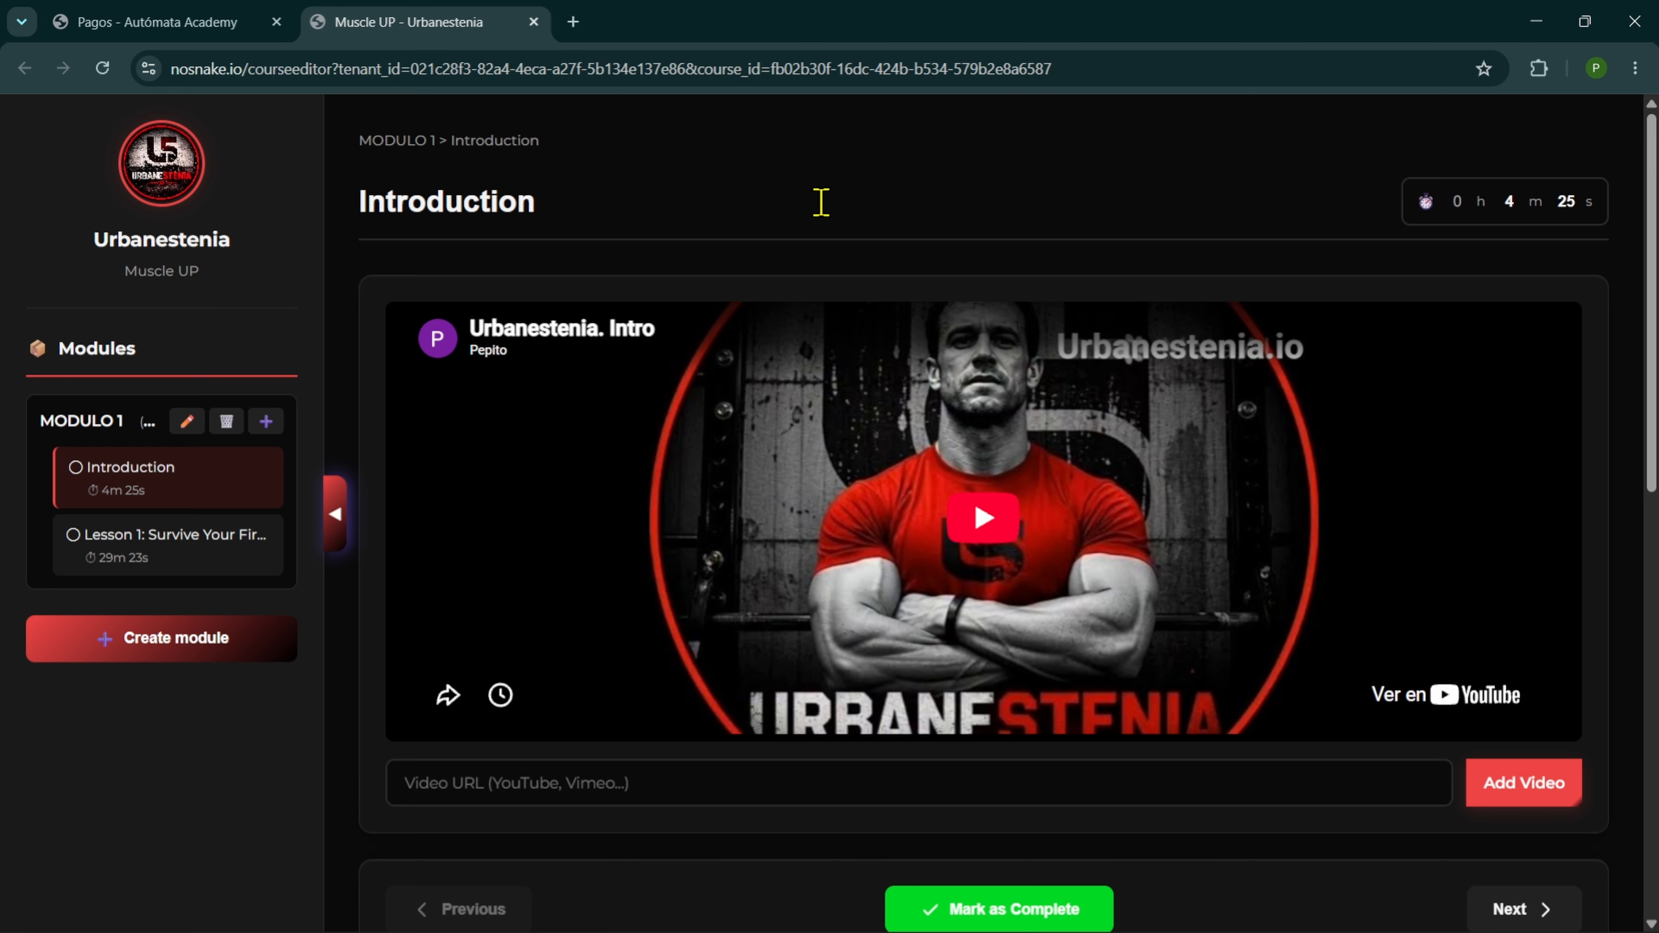
{"action": "mouse_move", "coordinate": [289, 266]}
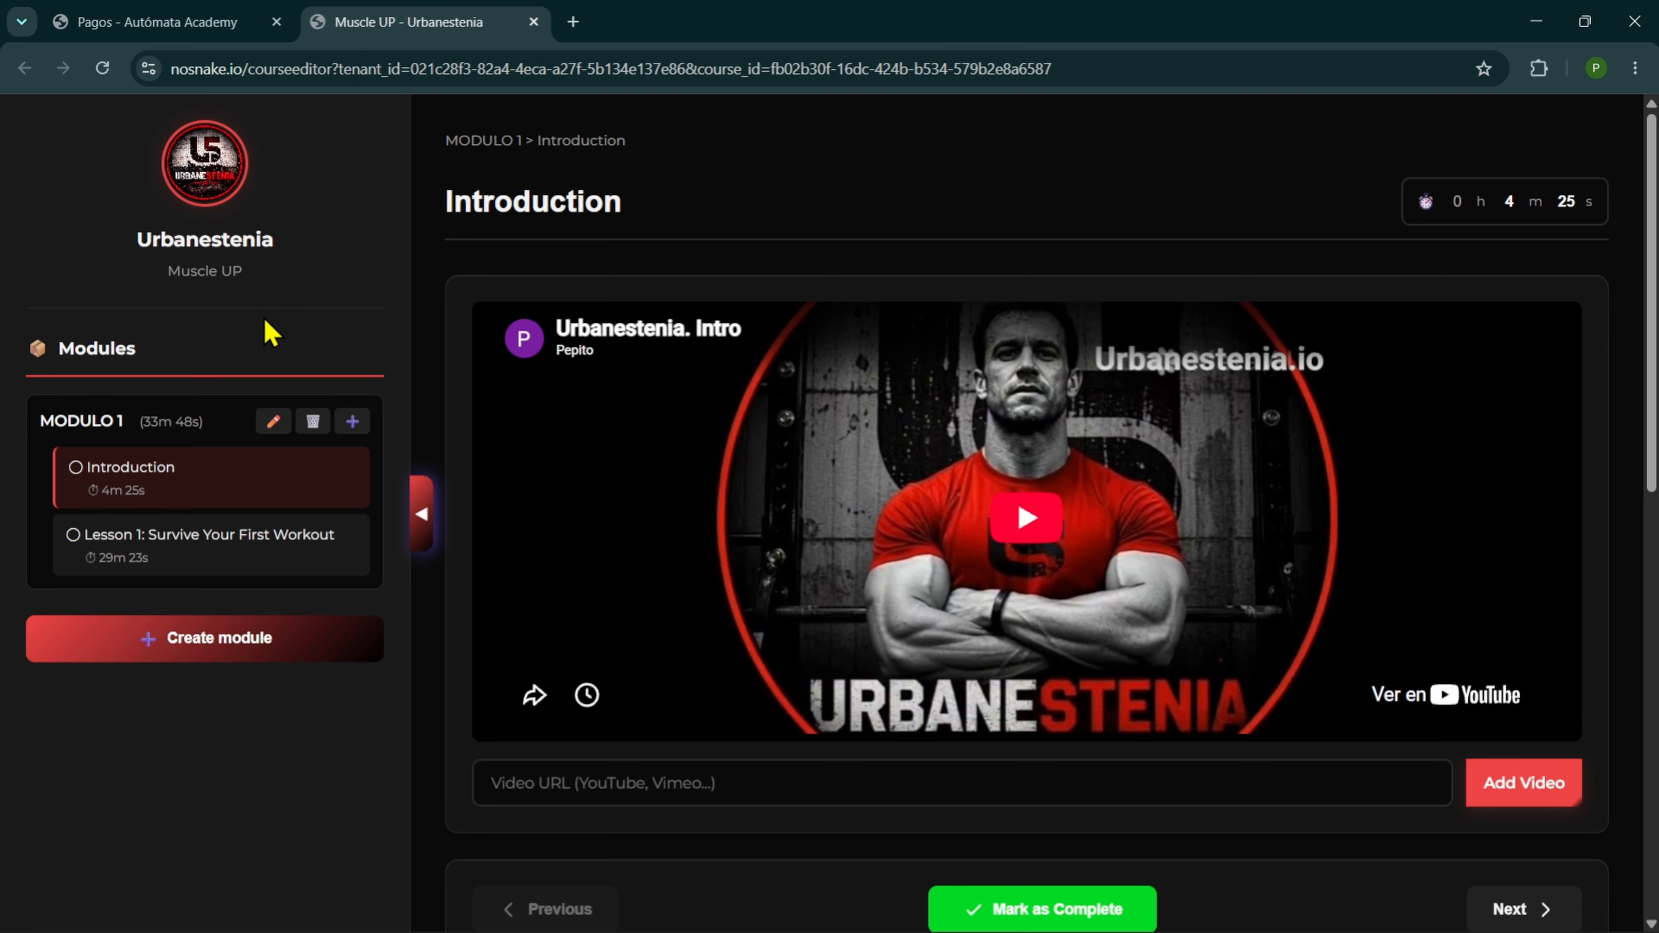
{"action": "scroll", "coordinate": [683, 697], "scroll_direction": "down", "scroll_amount": 2}
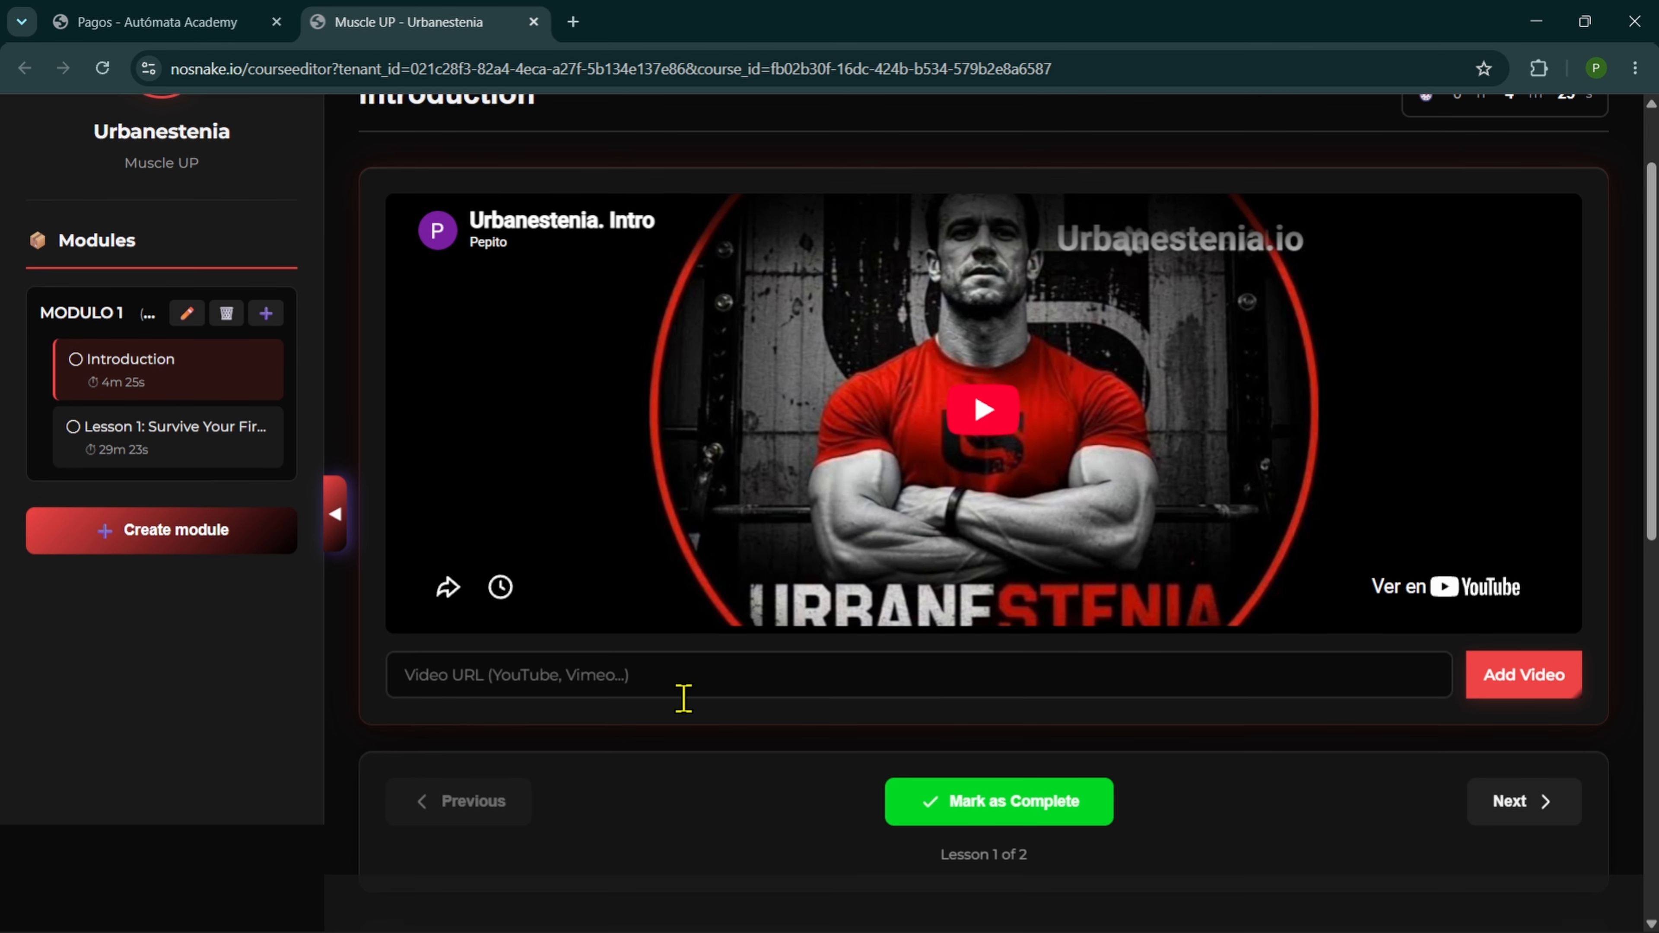
- Examine the Introduction lesson's editable video URL, duration and title fields
{"action": "left_click", "coordinate": [634, 662]}
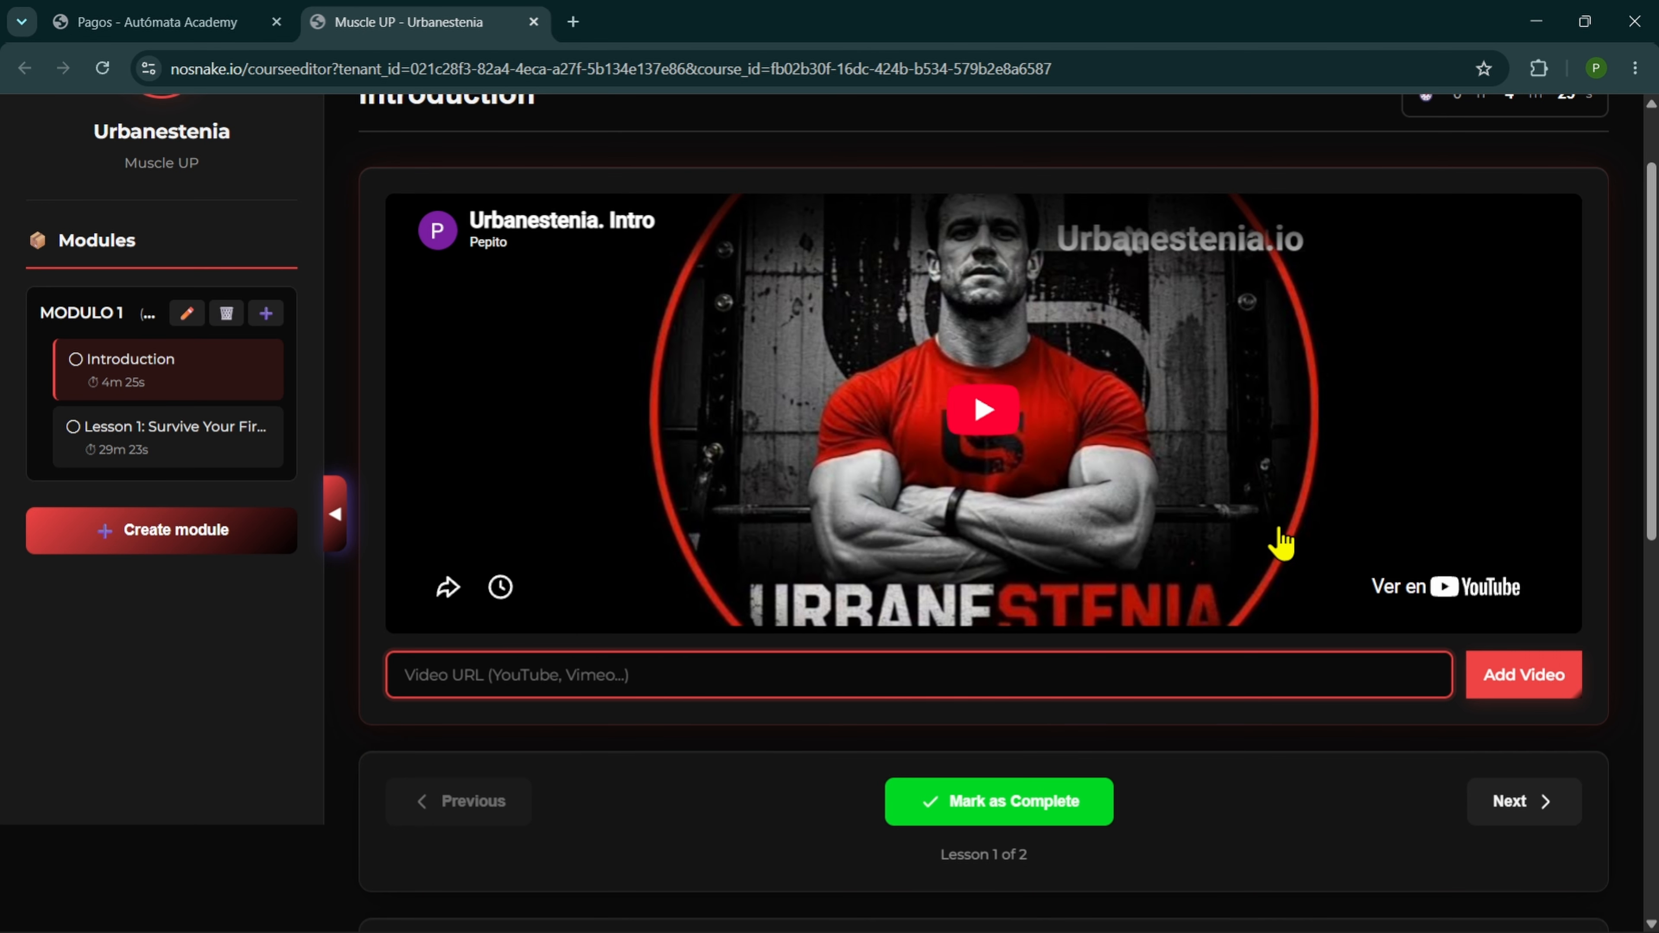
{"action": "scroll", "coordinate": [1281, 542], "scroll_direction": "up", "scroll_amount": 2}
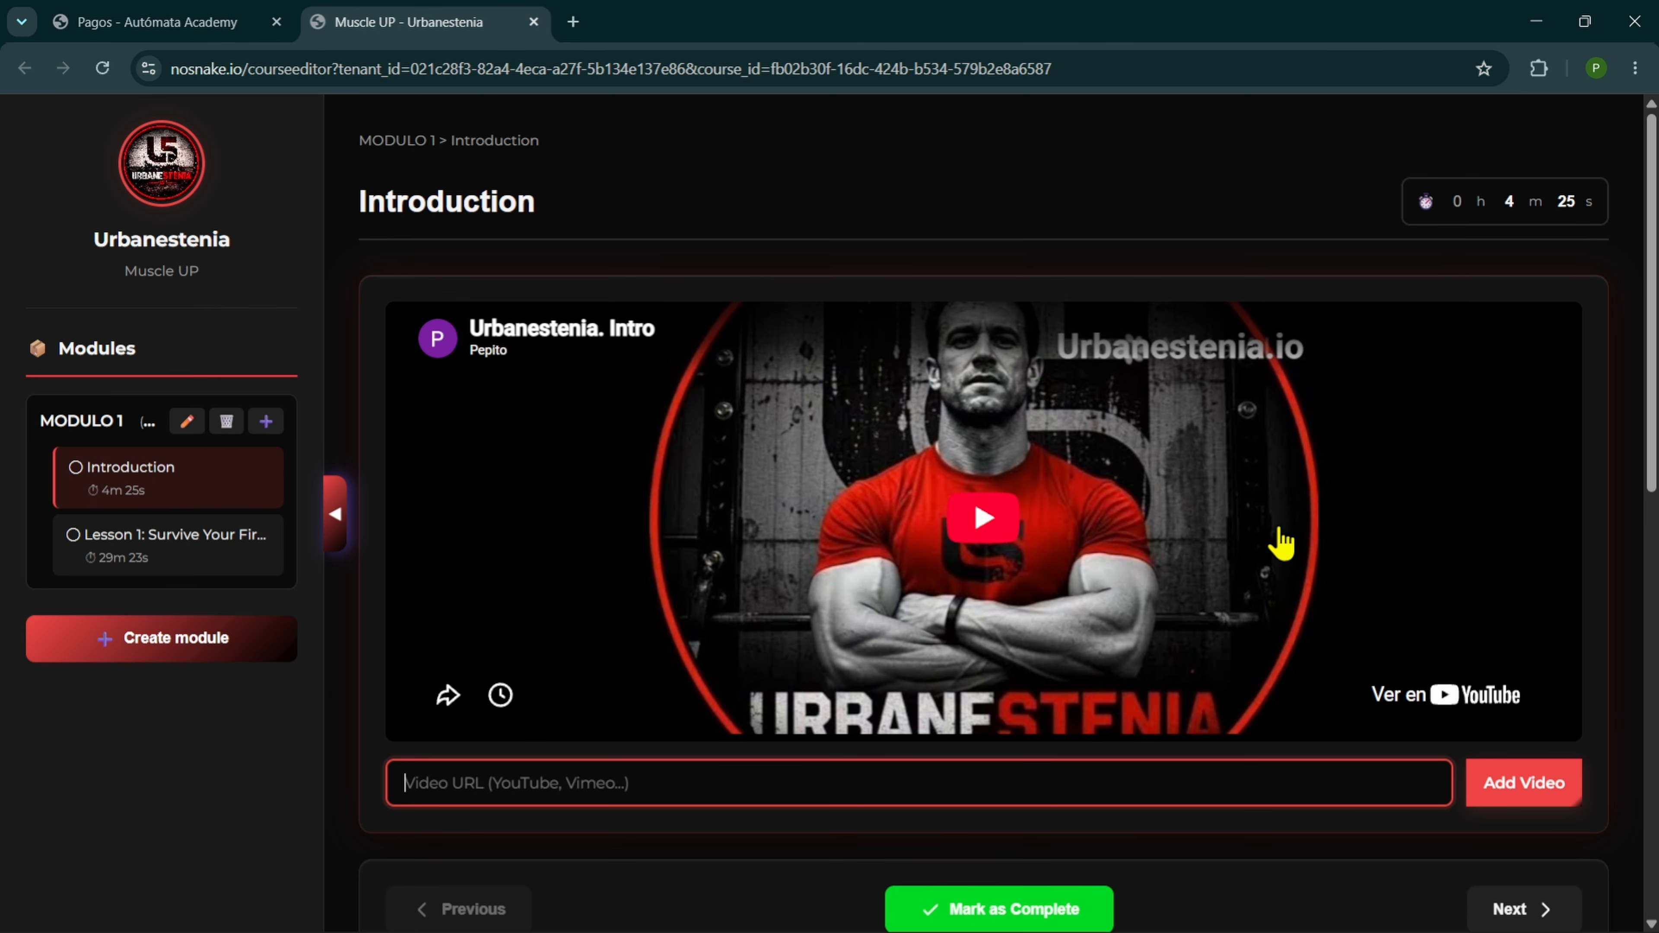
{"action": "left_click", "coordinate": [1462, 200]}
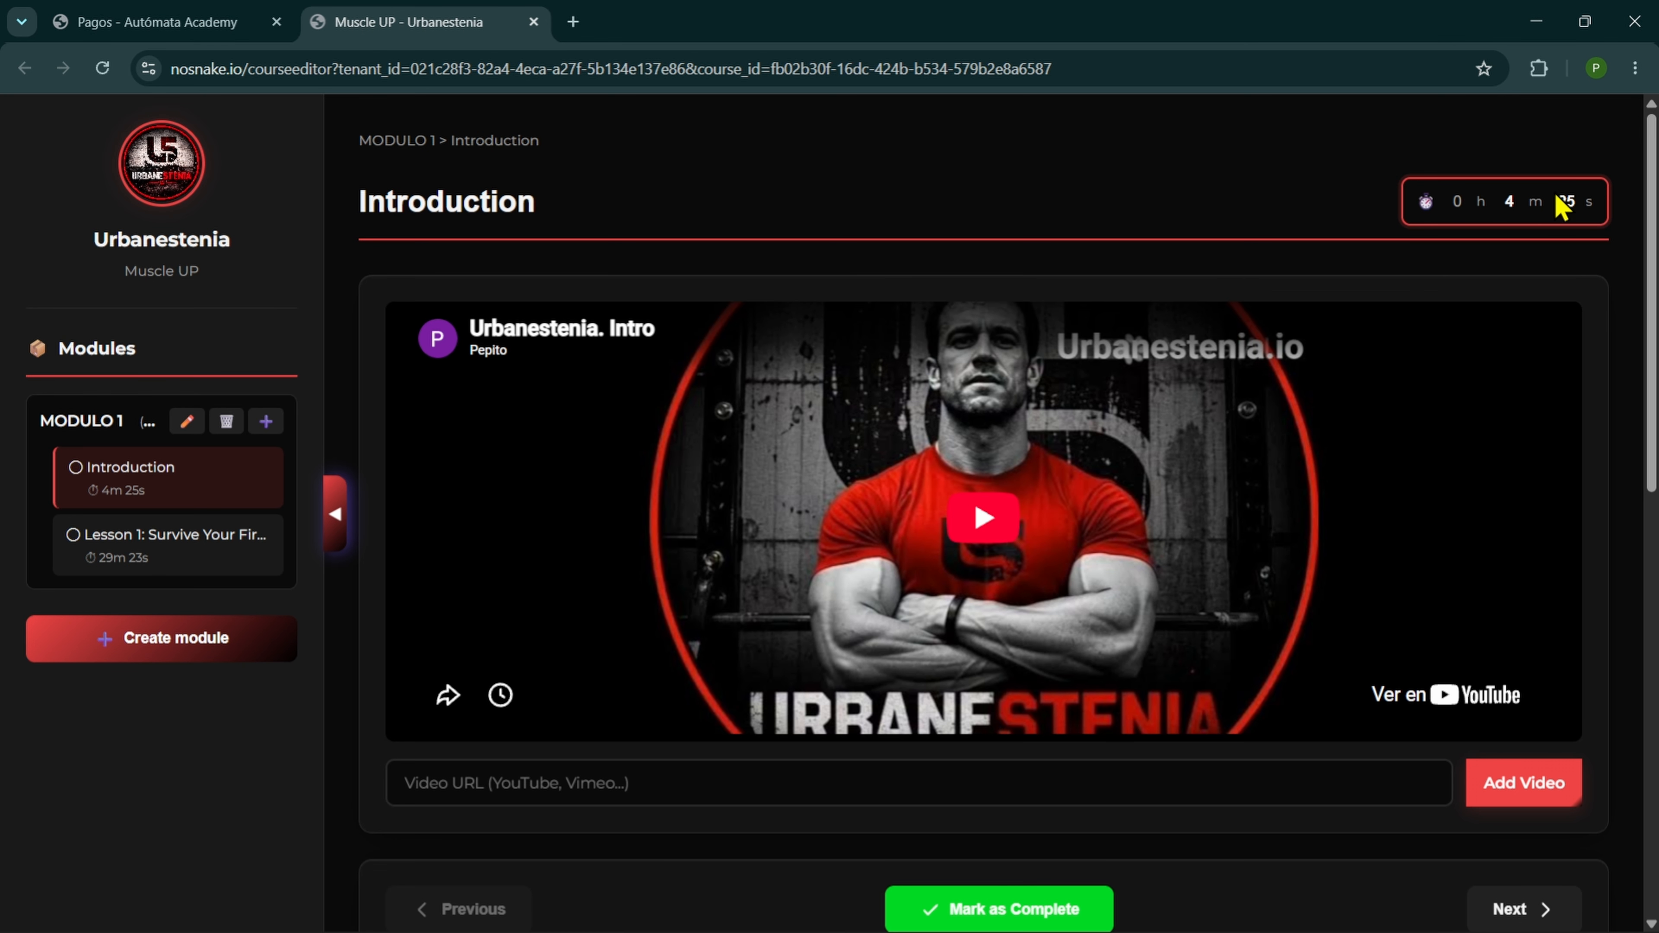
{"action": "left_click", "coordinate": [1379, 184]}
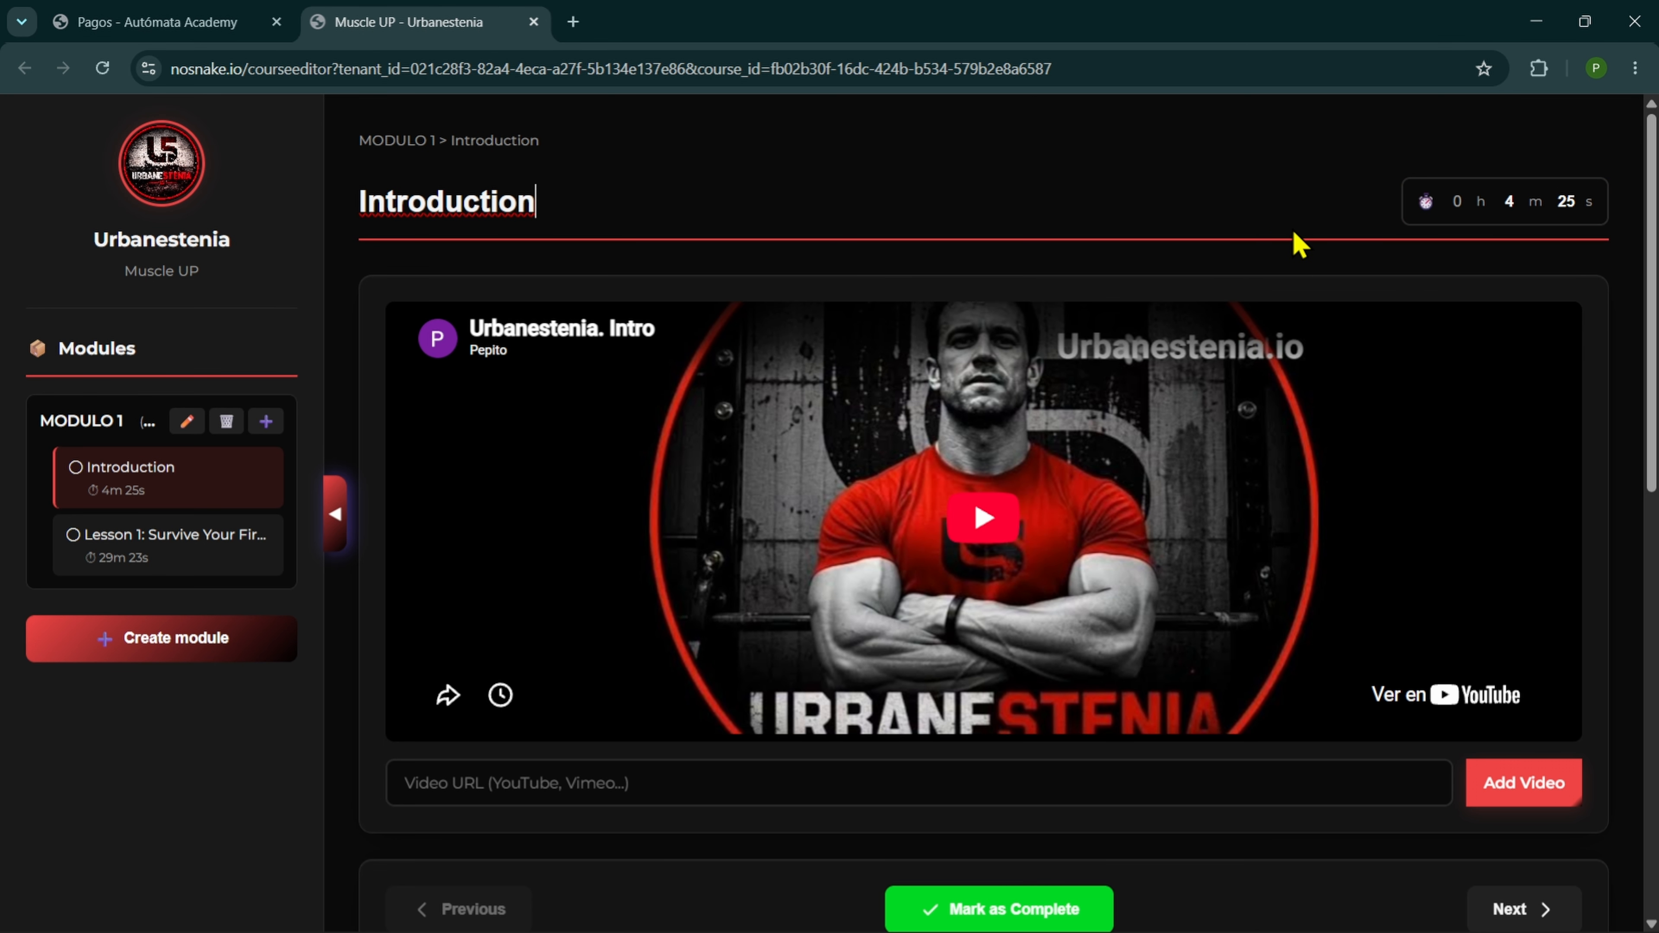
- Put the lesson description in edit mode and look through its text, the attached files and the lesson questions section
{"action": "scroll", "coordinate": [1299, 244], "scroll_direction": "down", "scroll_amount": 2}
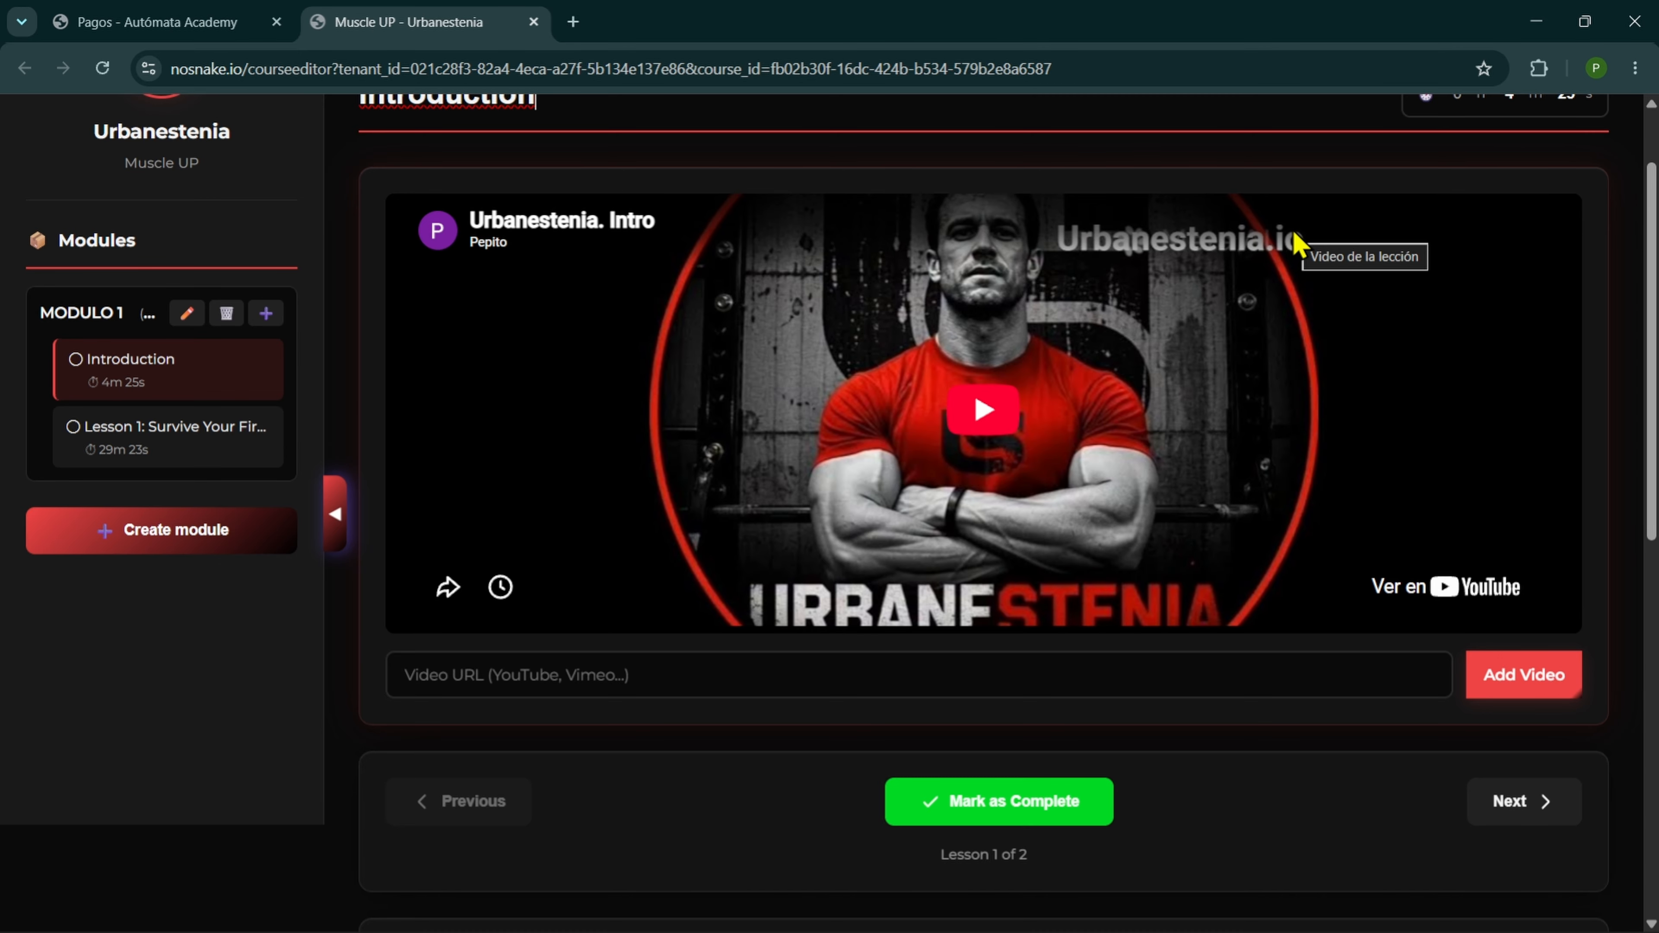
{"action": "scroll", "coordinate": [1294, 242], "scroll_direction": "down", "scroll_amount": 8}
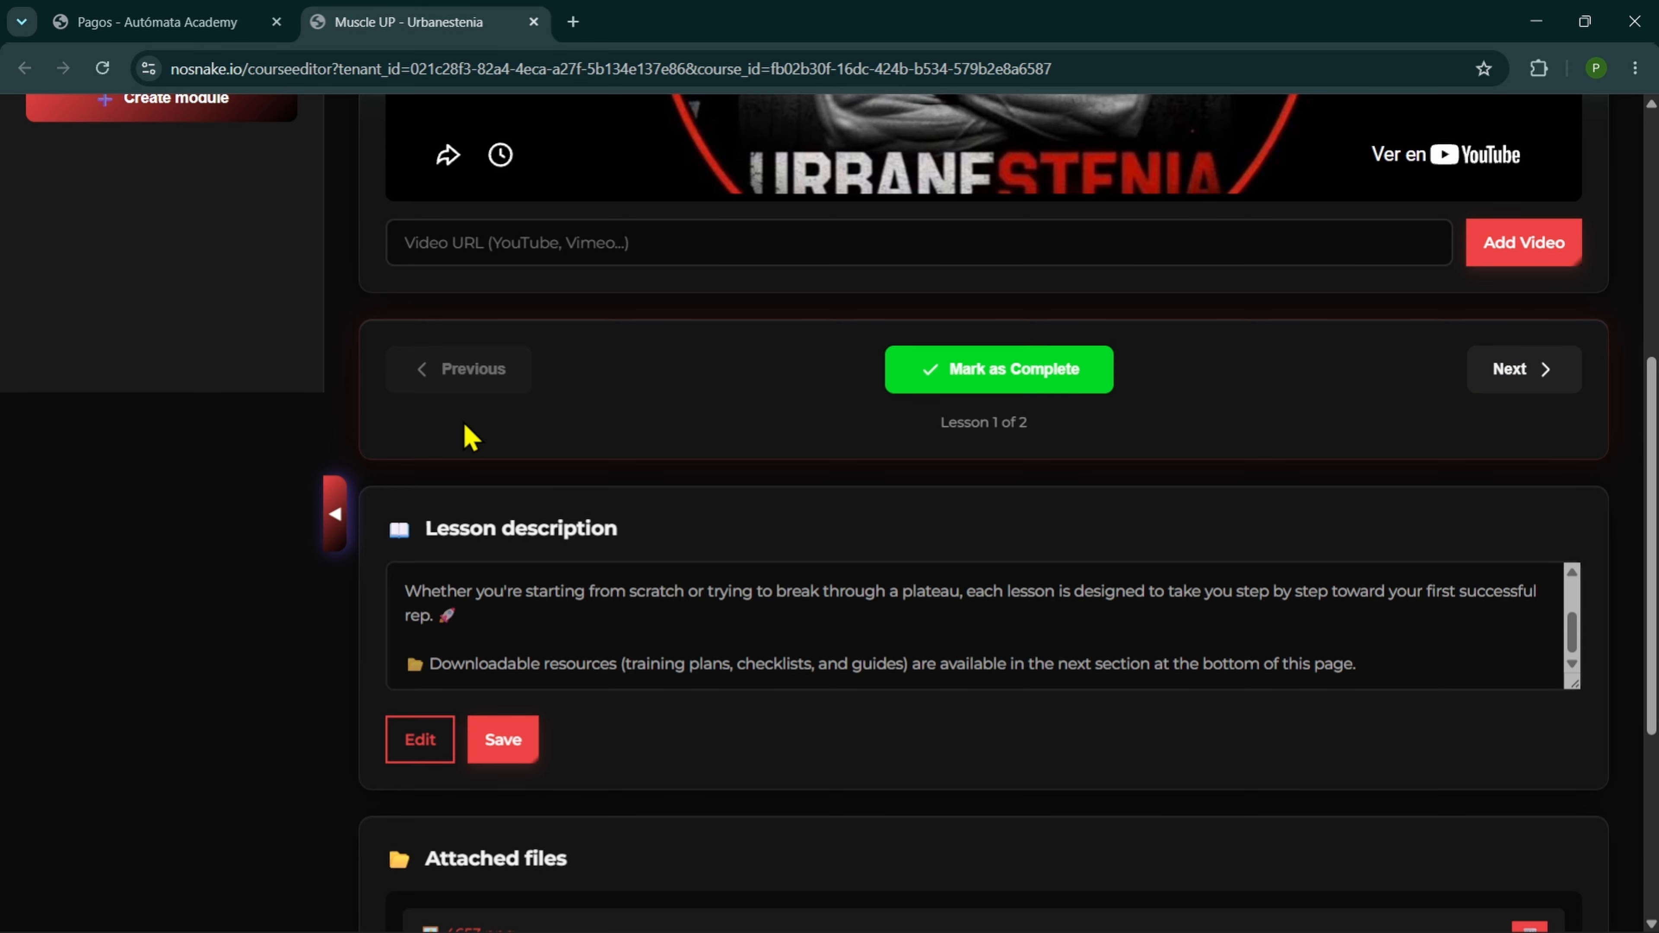
{"action": "left_click", "coordinate": [420, 739]}
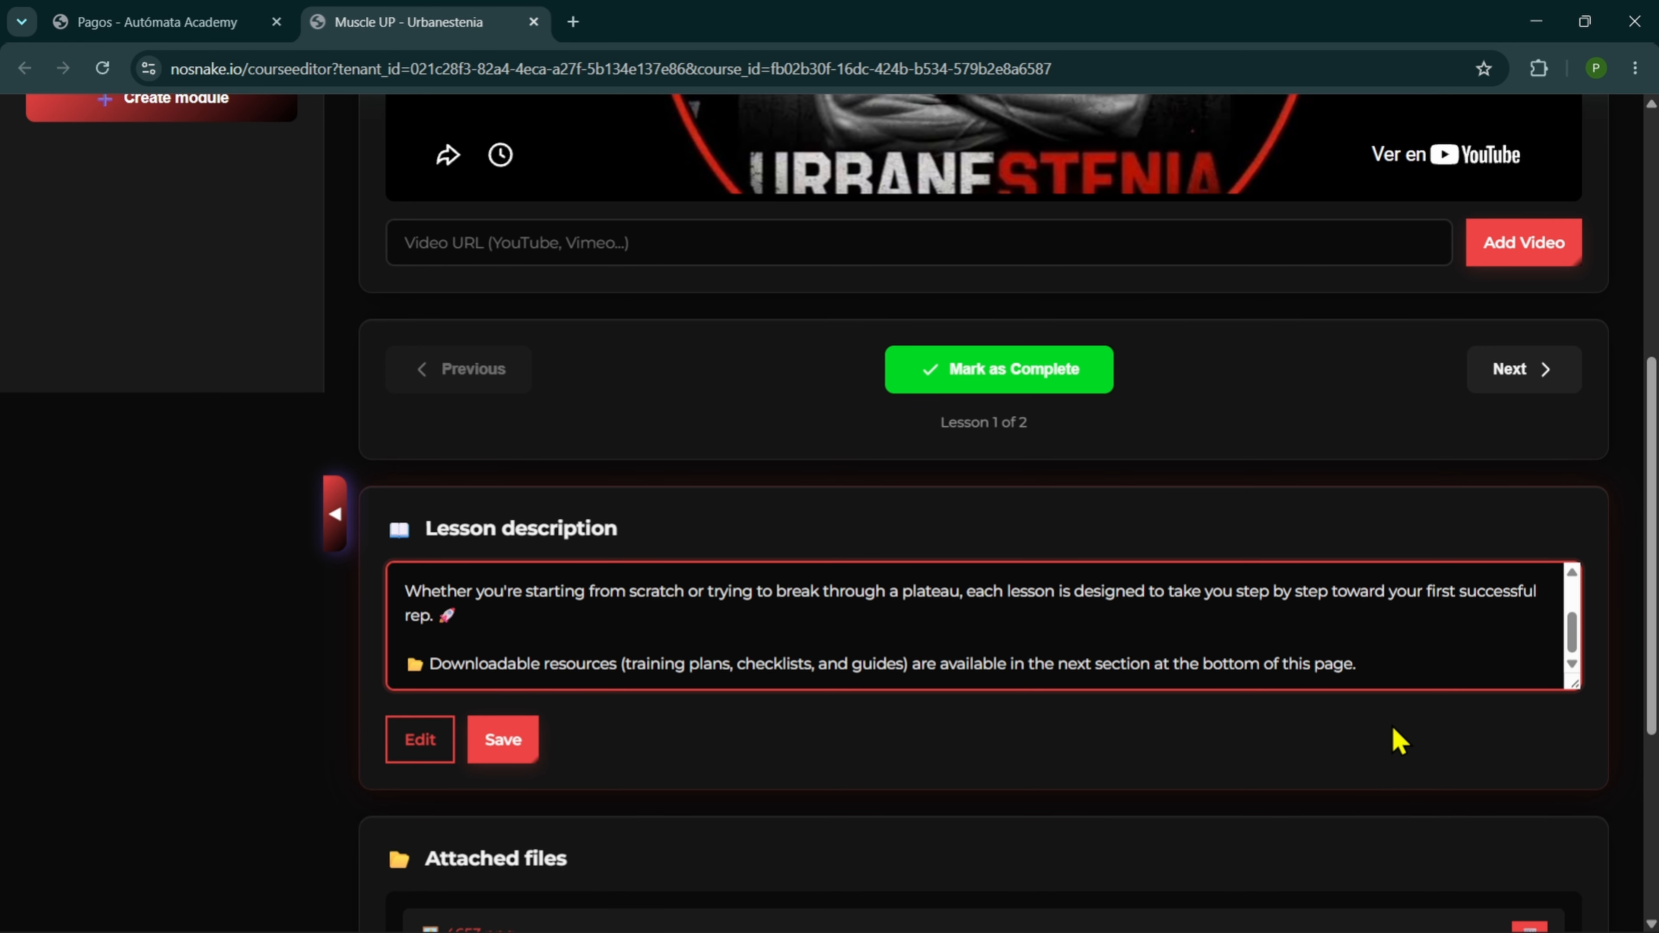
{"action": "scroll", "coordinate": [1392, 726], "scroll_direction": "down", "scroll_amount": 2}
{"action": "scroll", "coordinate": [1348, 518], "scroll_direction": "down", "scroll_amount": 3}
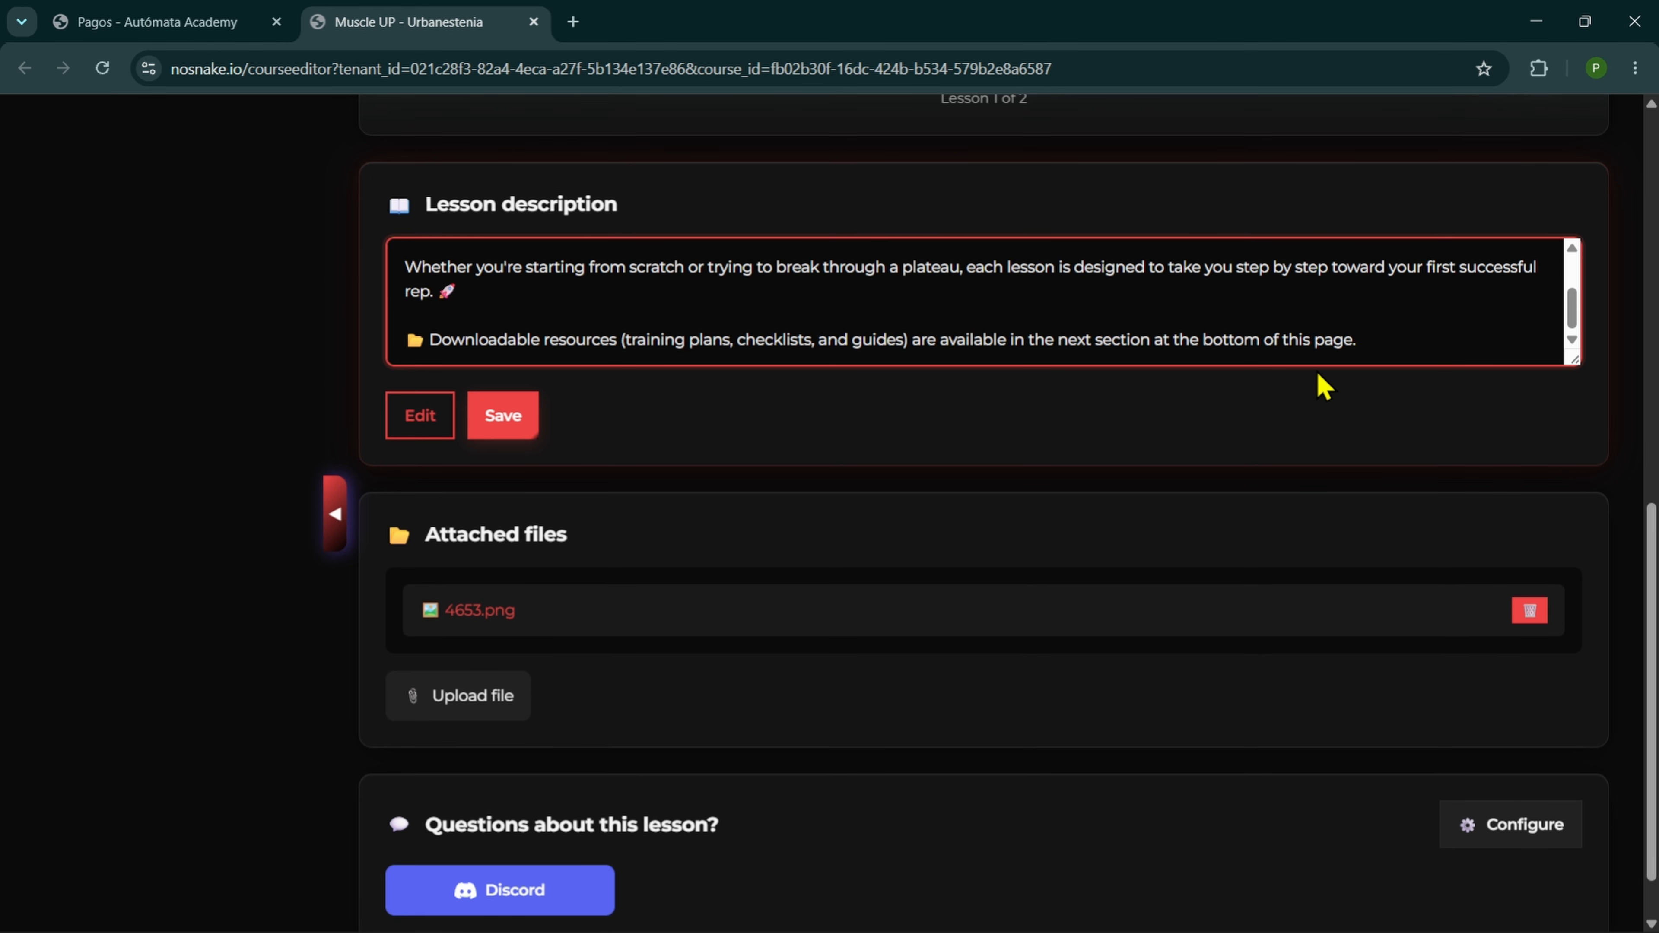
{"action": "scroll", "coordinate": [1310, 314], "scroll_direction": "down", "scroll_amount": 1}
{"action": "scroll", "coordinate": [1327, 358], "scroll_direction": "up", "scroll_amount": 5}
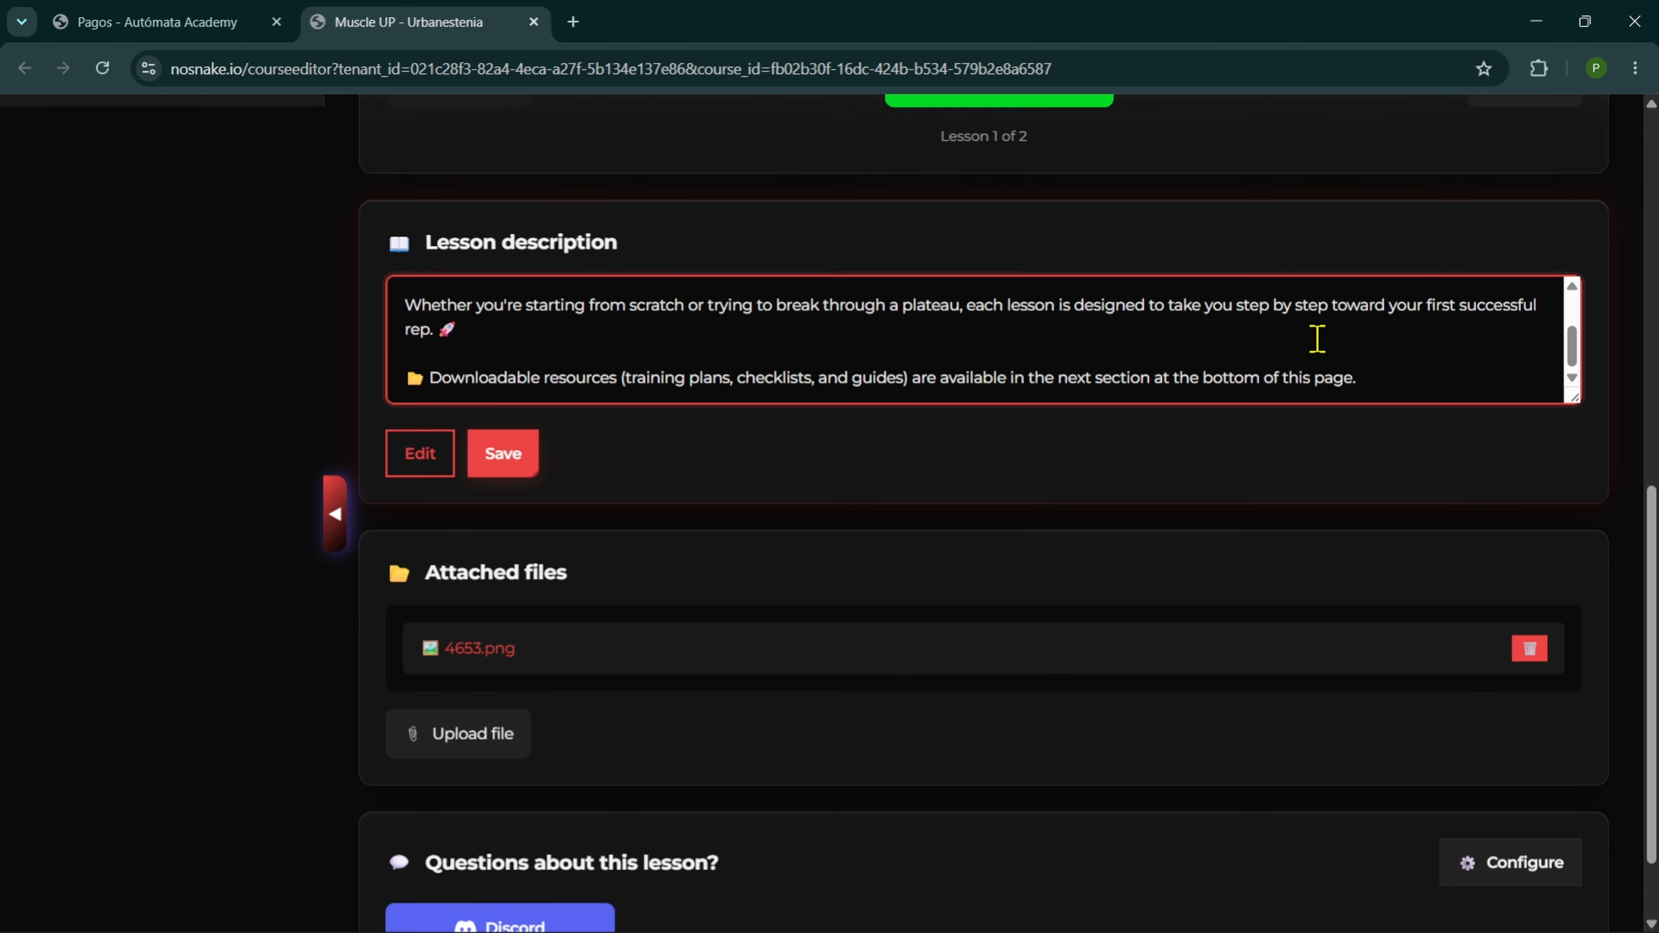
{"action": "scroll", "coordinate": [1287, 575], "scroll_direction": "up", "scroll_amount": 2}
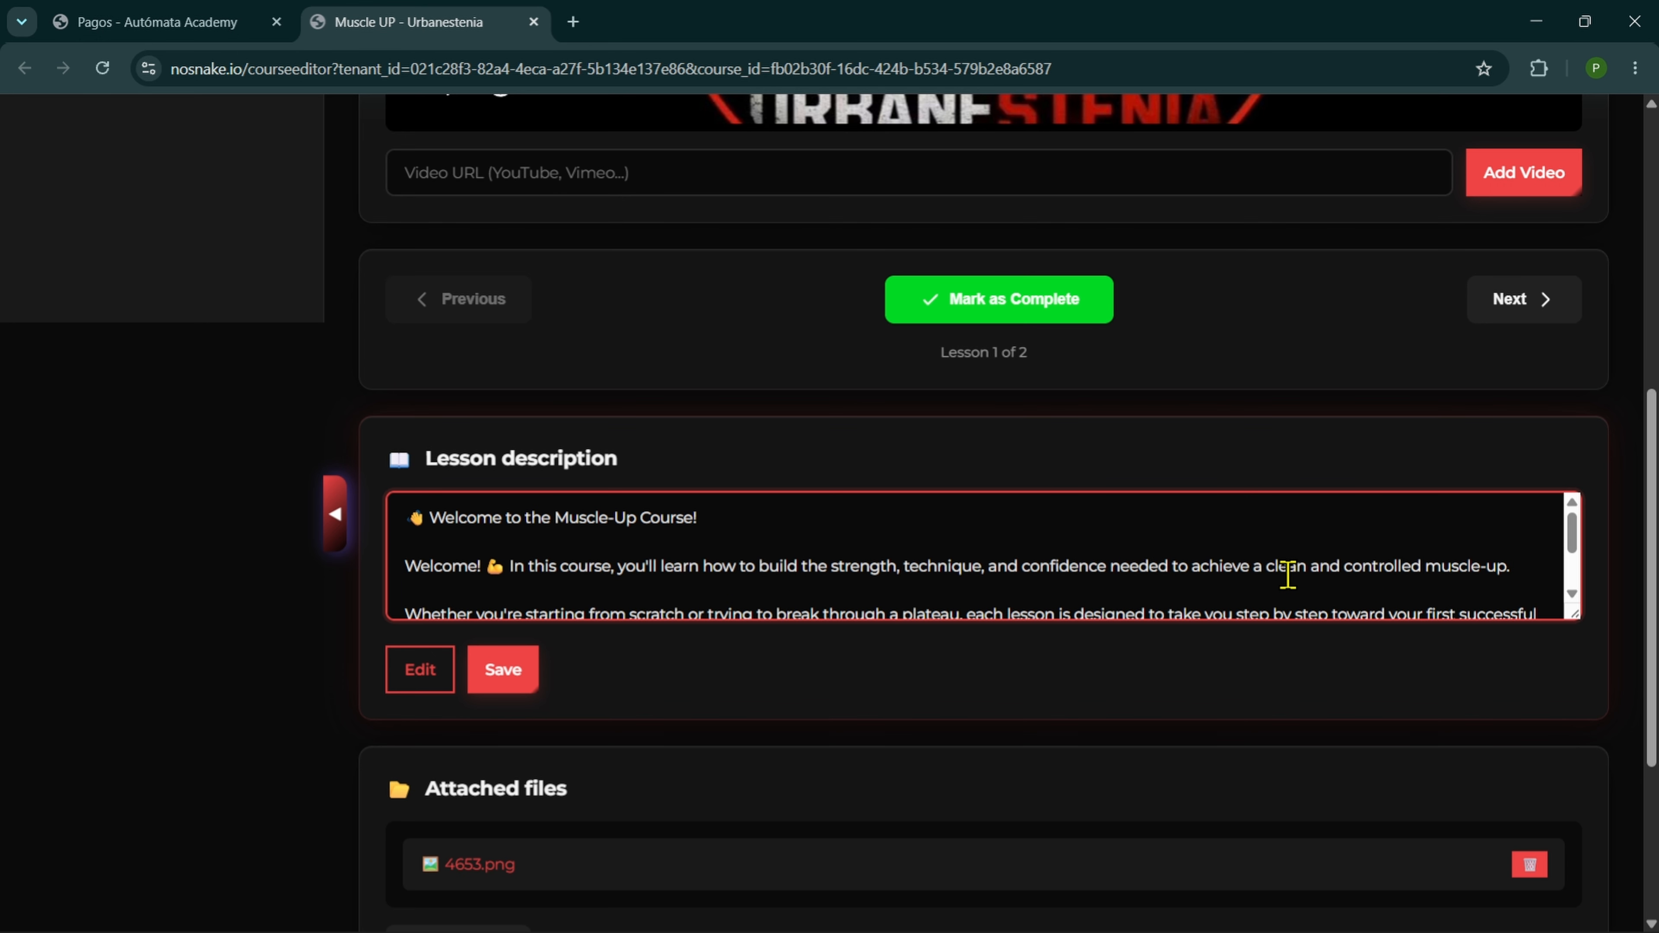
{"action": "scroll", "coordinate": [1287, 575], "scroll_direction": "down", "scroll_amount": 2}
{"action": "scroll", "coordinate": [1248, 728], "scroll_direction": "down", "scroll_amount": 3}
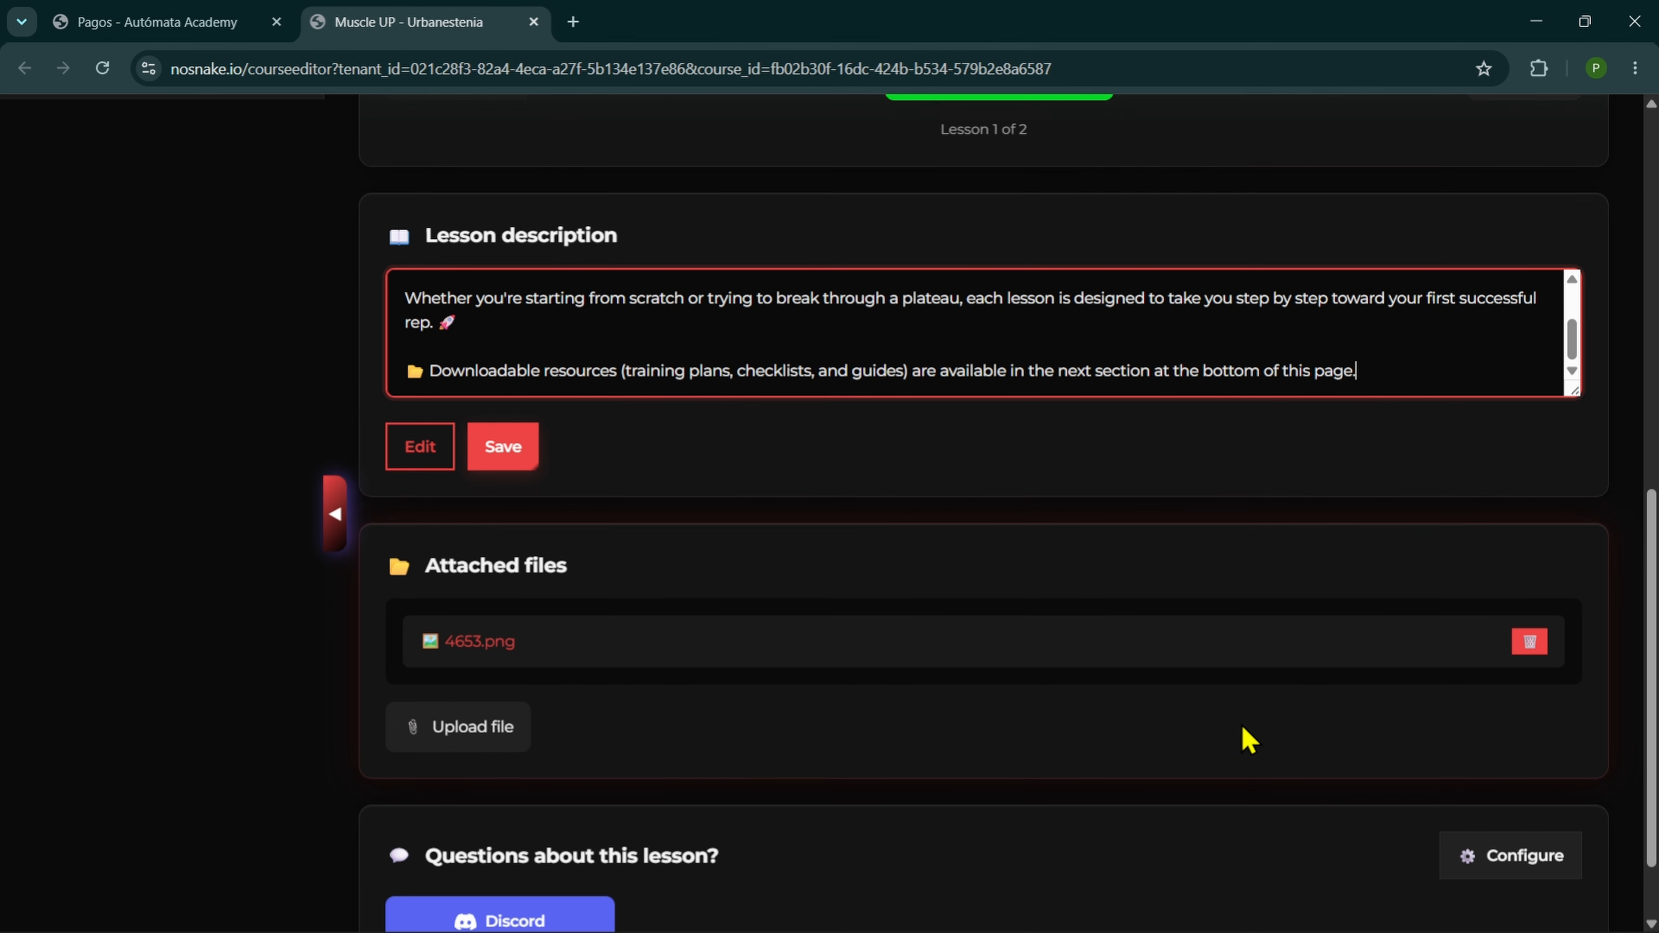
{"action": "scroll", "coordinate": [1243, 727], "scroll_direction": "down", "scroll_amount": 2}
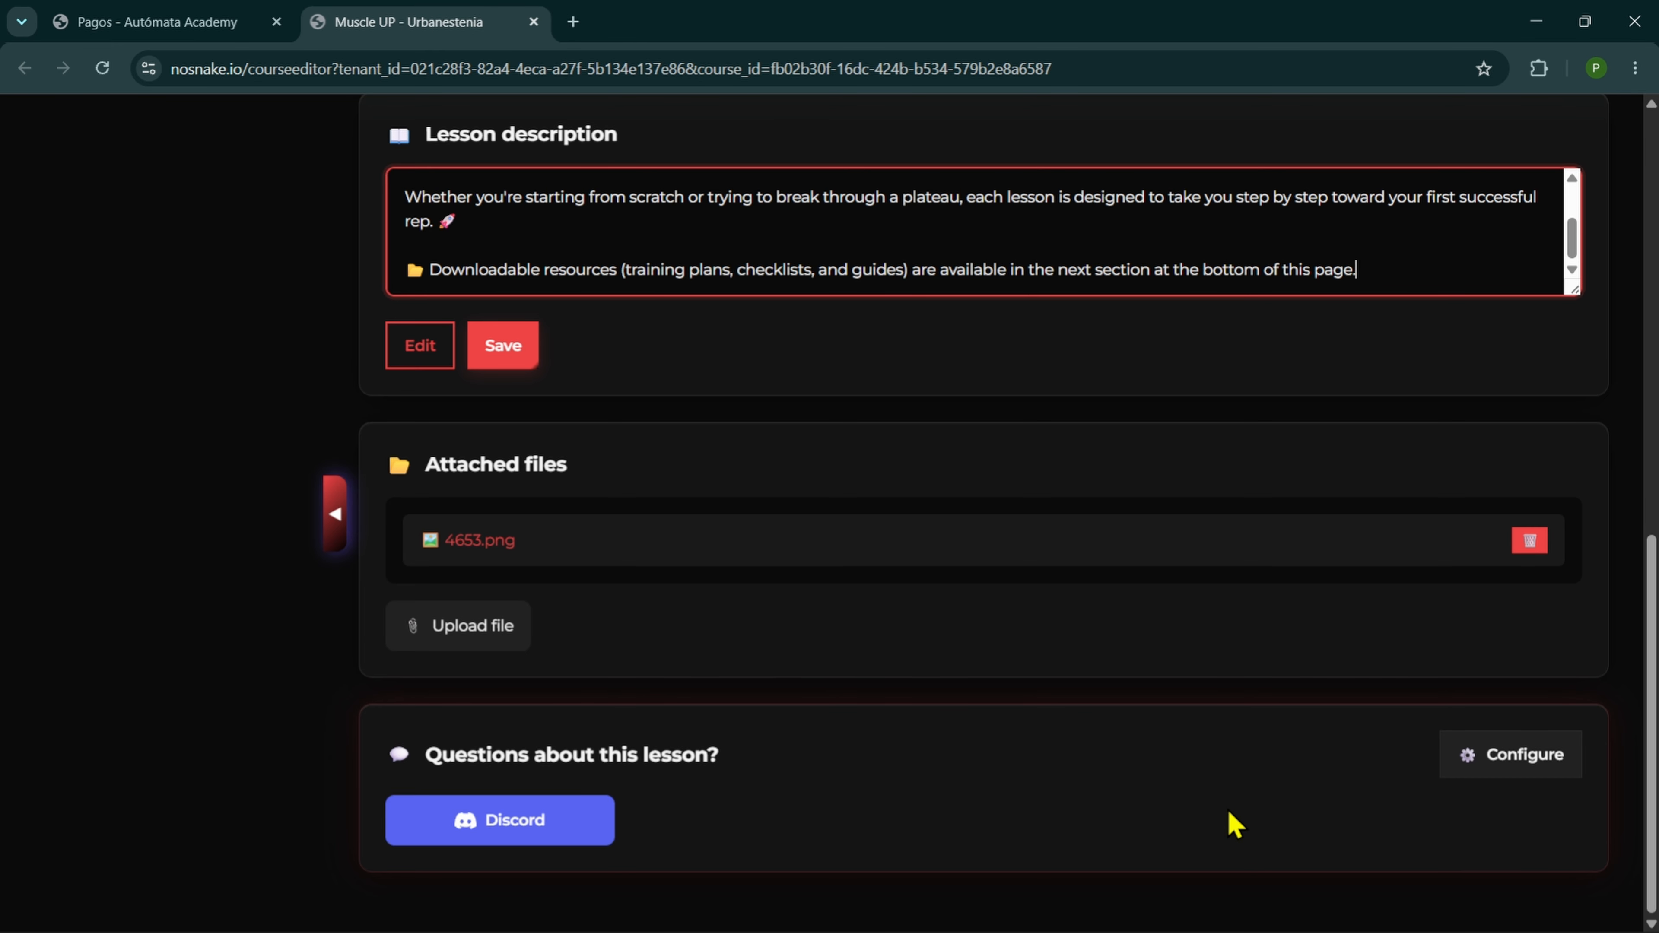
- Review the Discord, Telegram, WhatsApp and Email support channel settings and close them without saving
{"action": "left_click", "coordinate": [1494, 781]}
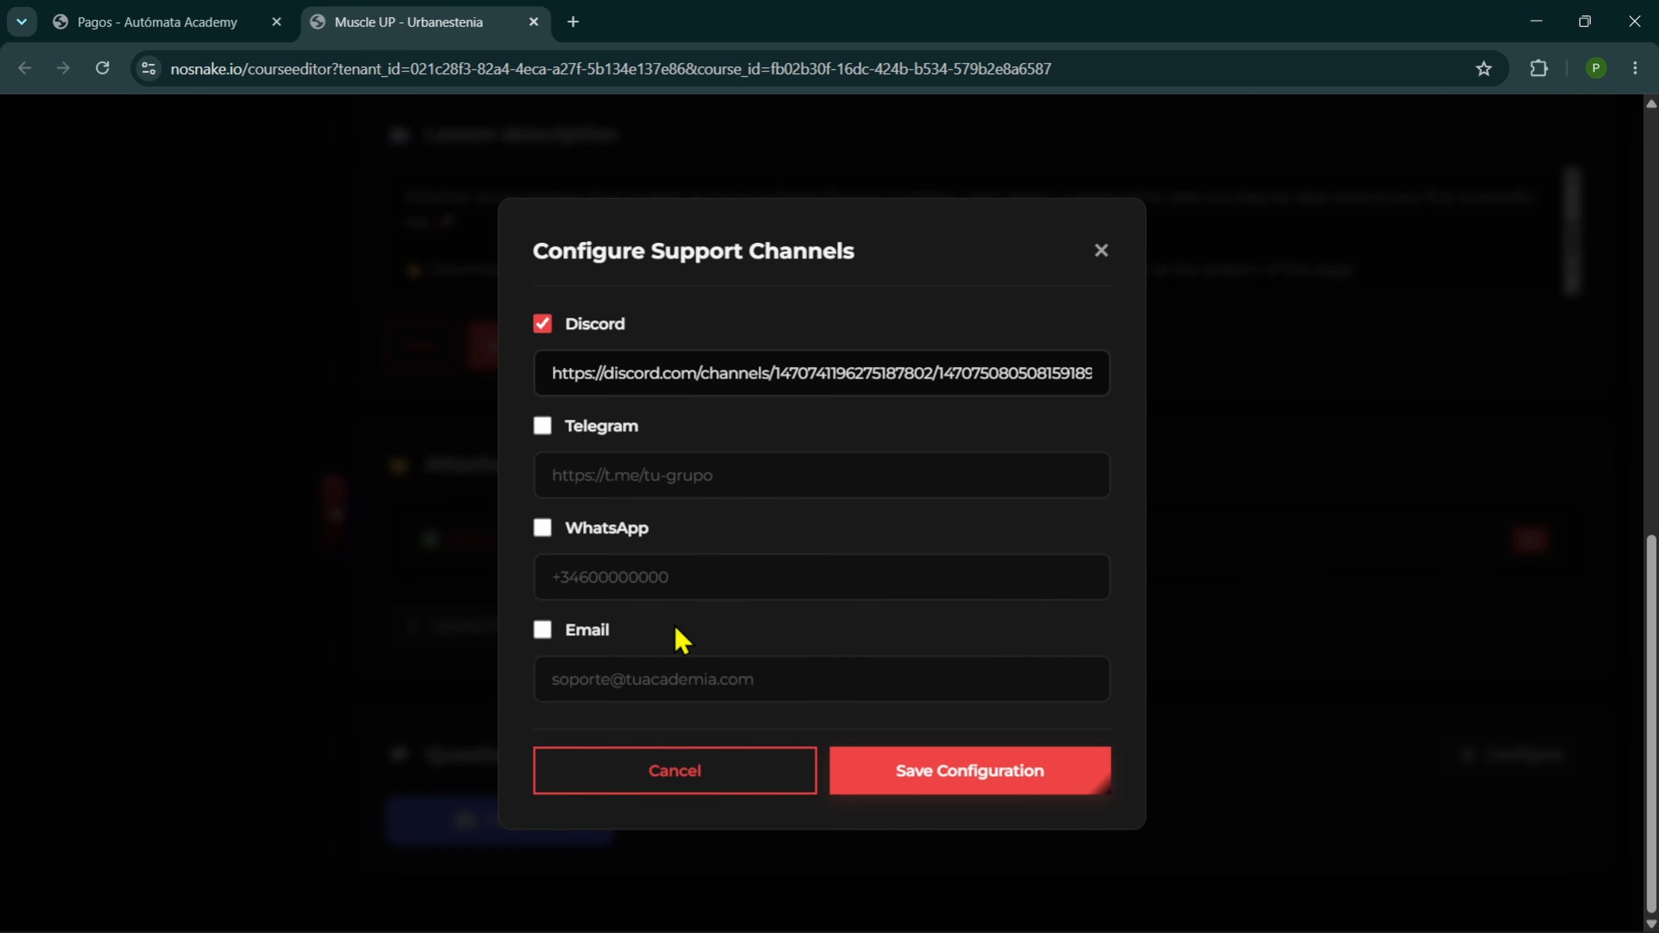
{"action": "left_click", "coordinate": [1102, 253]}
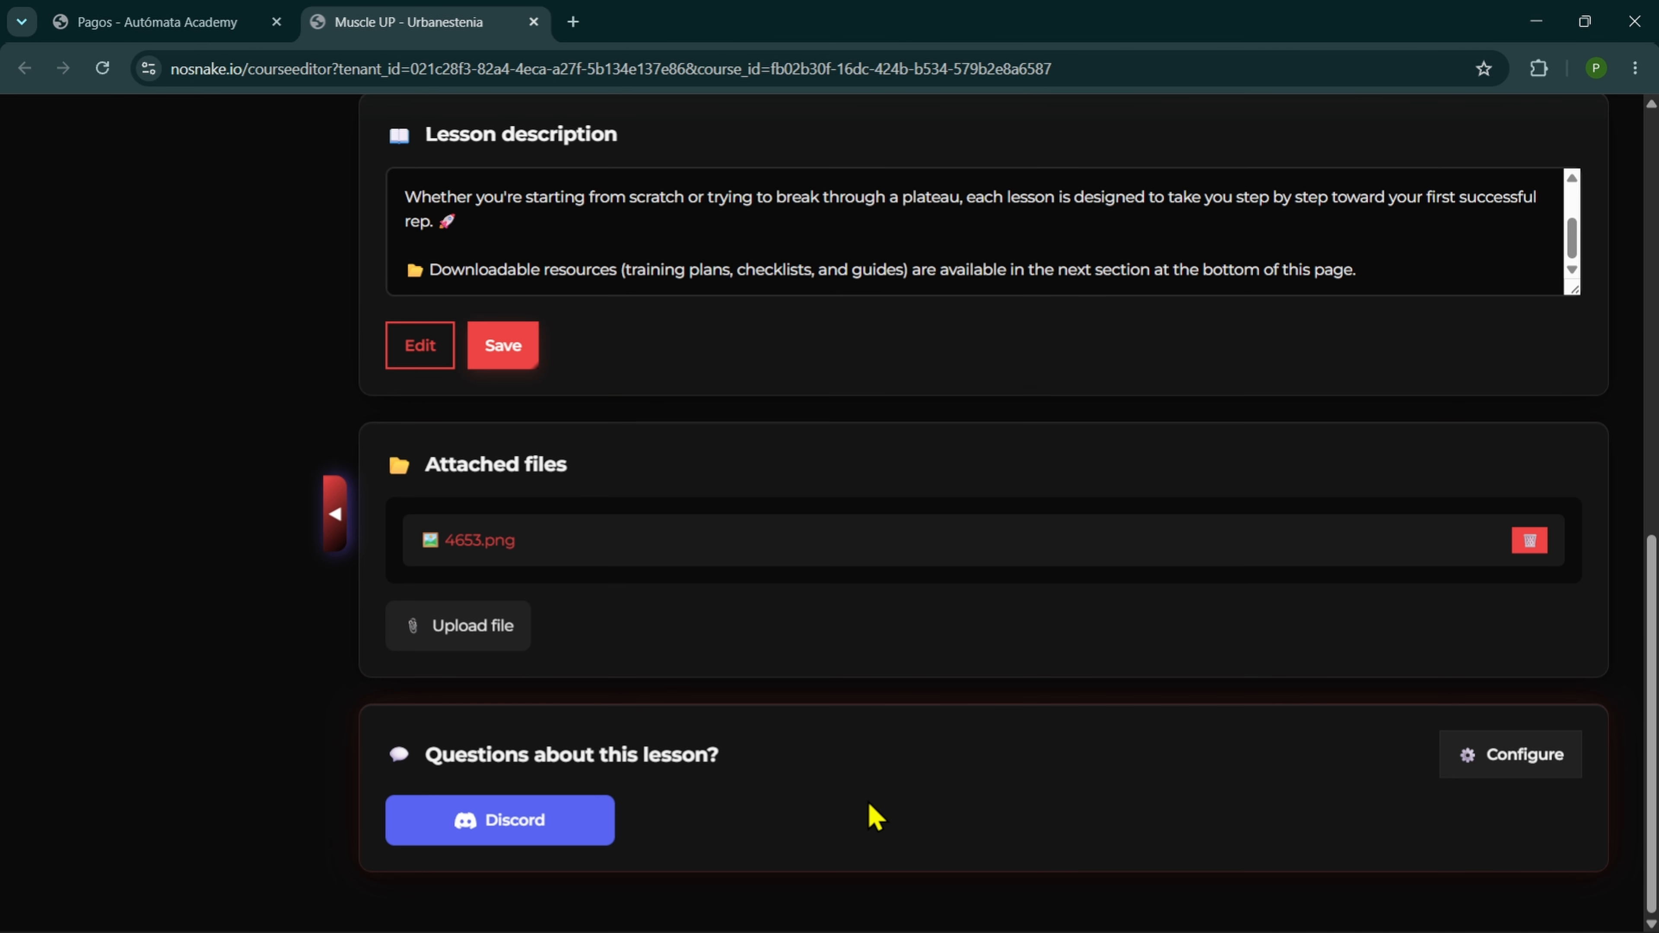
{"action": "scroll", "coordinate": [875, 817], "scroll_direction": "up", "scroll_amount": 12}
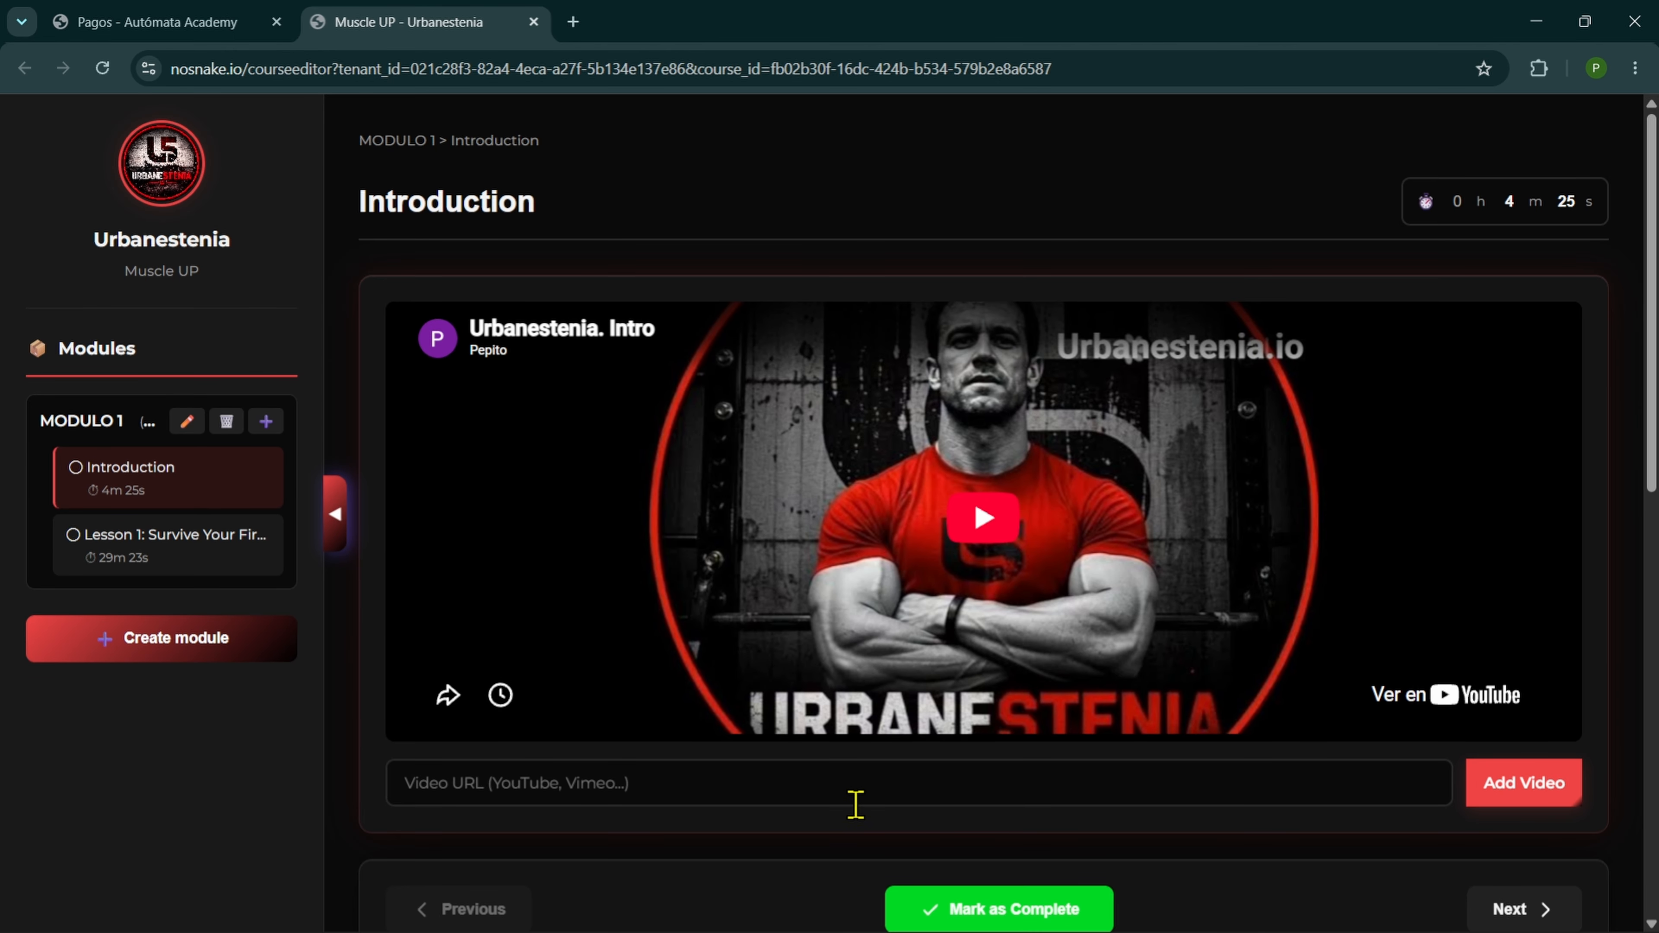
- Add a lesson titled Lesson 2 to MODULO 1 and delete that lesson again
{"action": "mouse_move", "coordinate": [191, 325]}
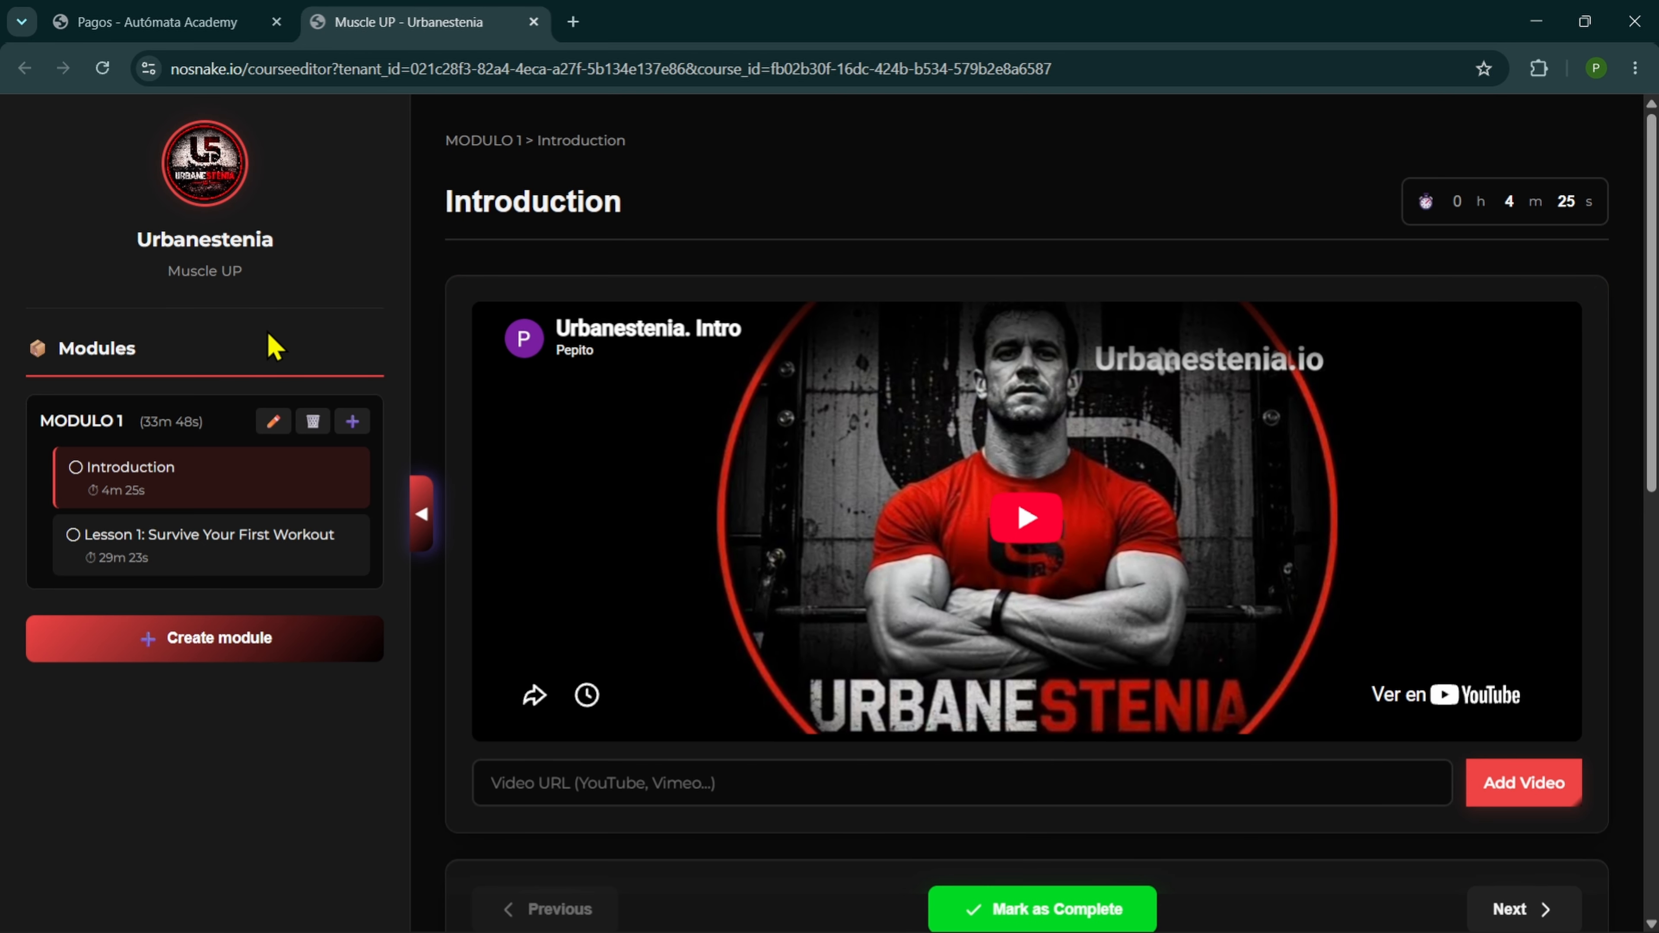
{"action": "mouse_move", "coordinate": [147, 487]}
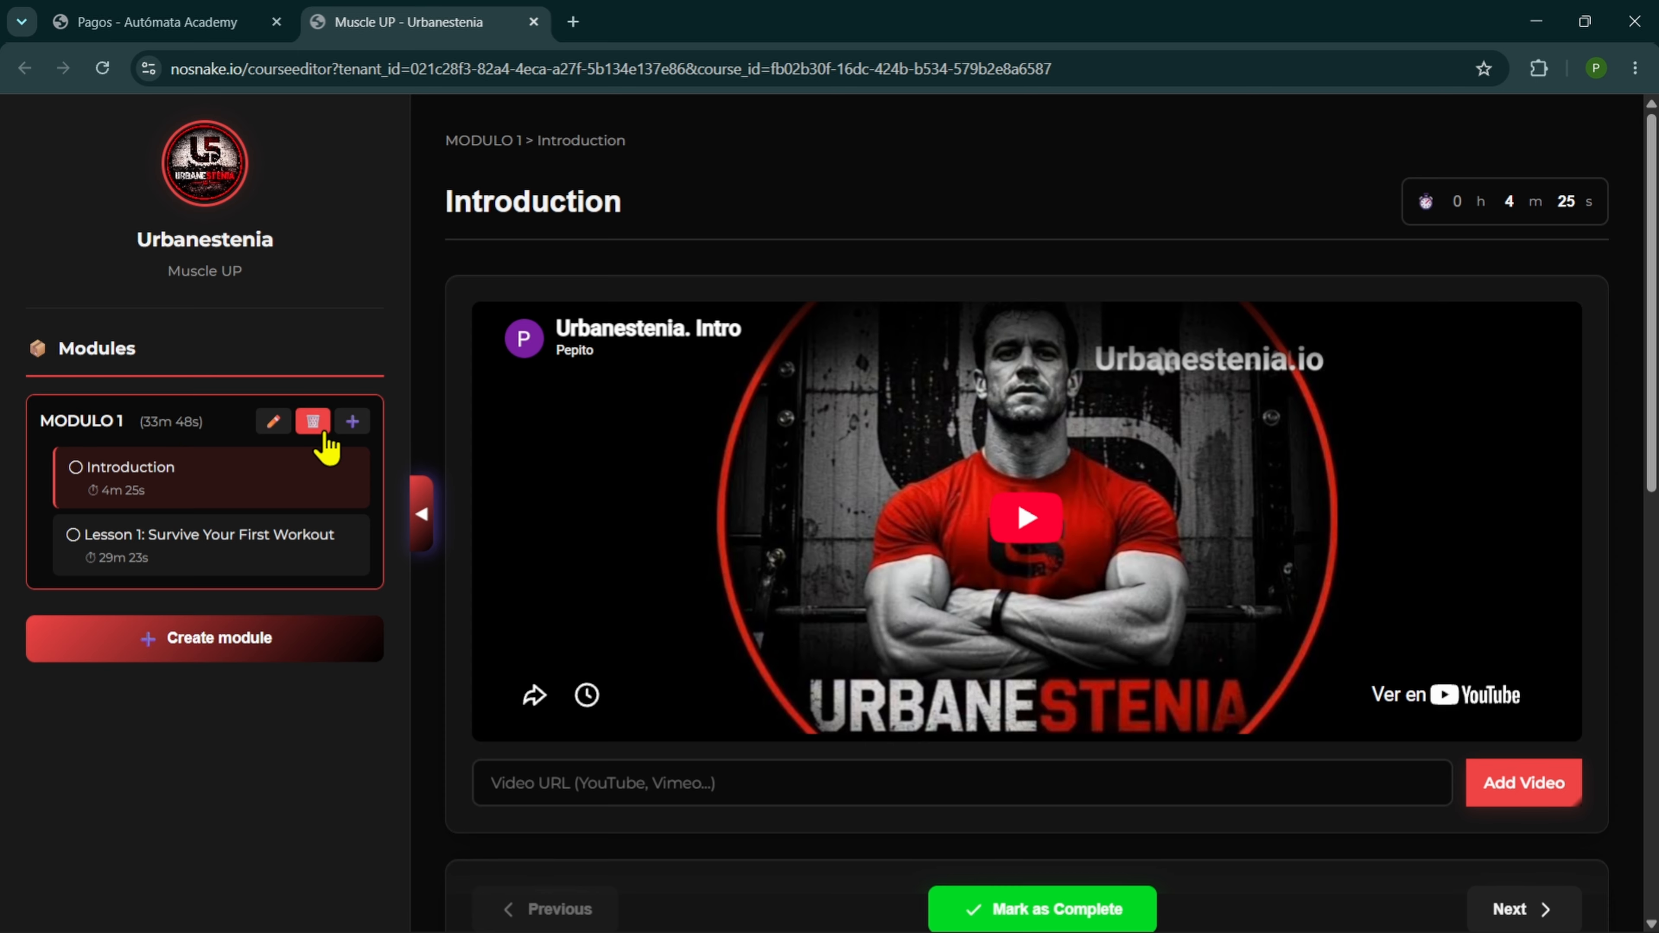
{"action": "left_click", "coordinate": [353, 422]}
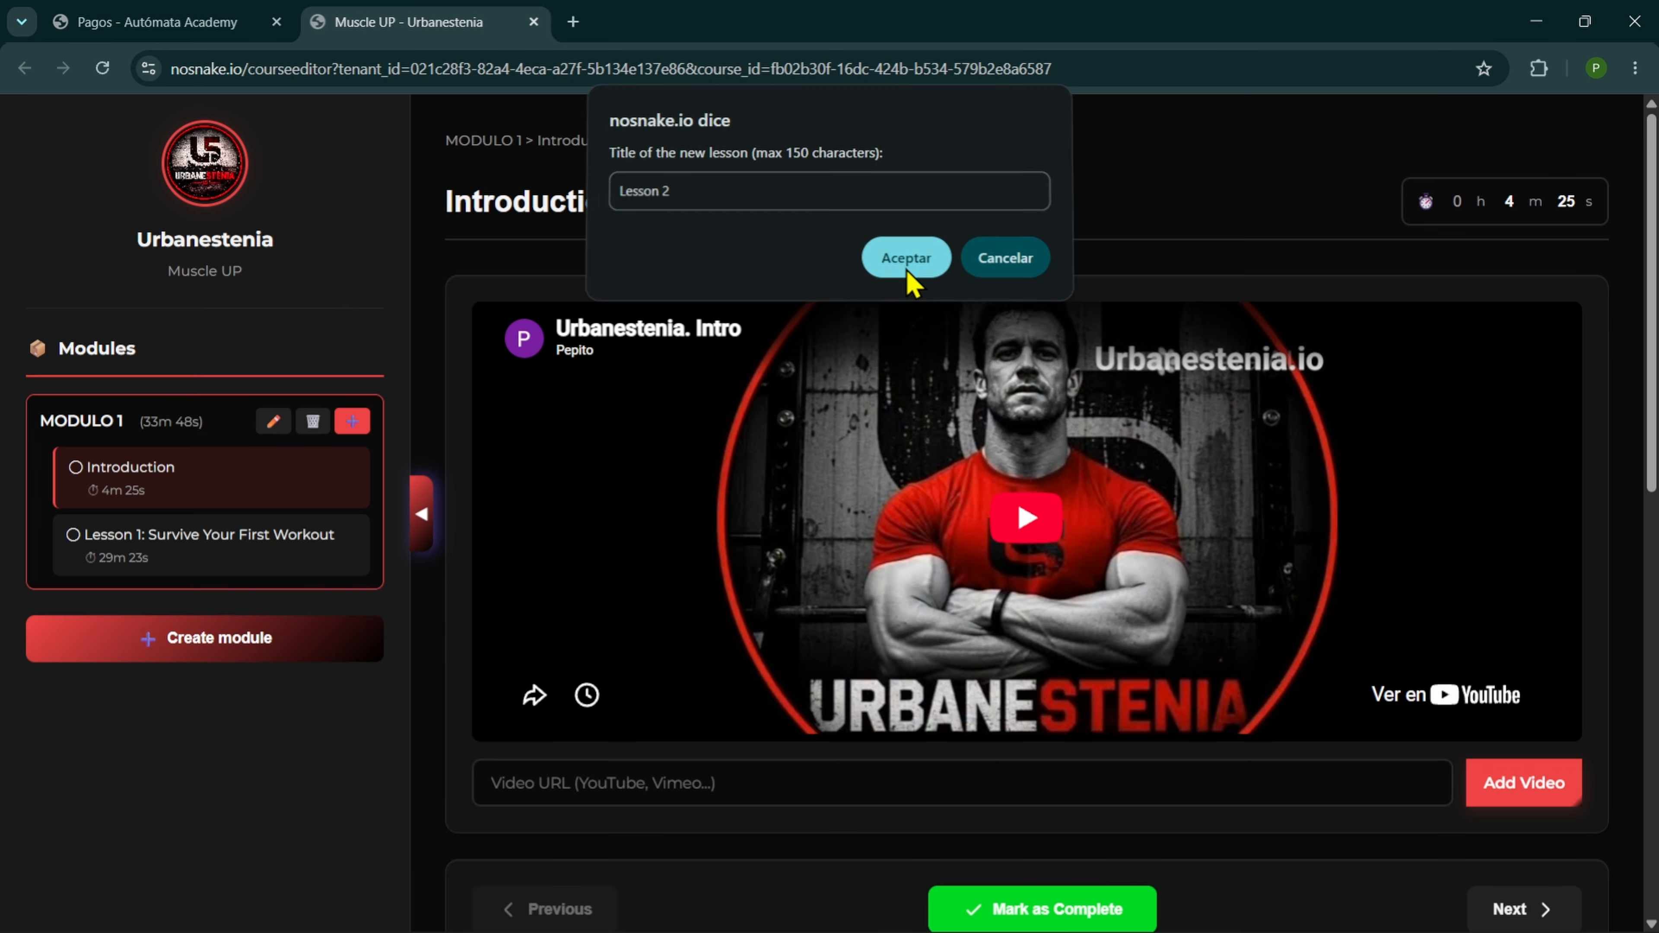
{"action": "left_click", "coordinate": [907, 273]}
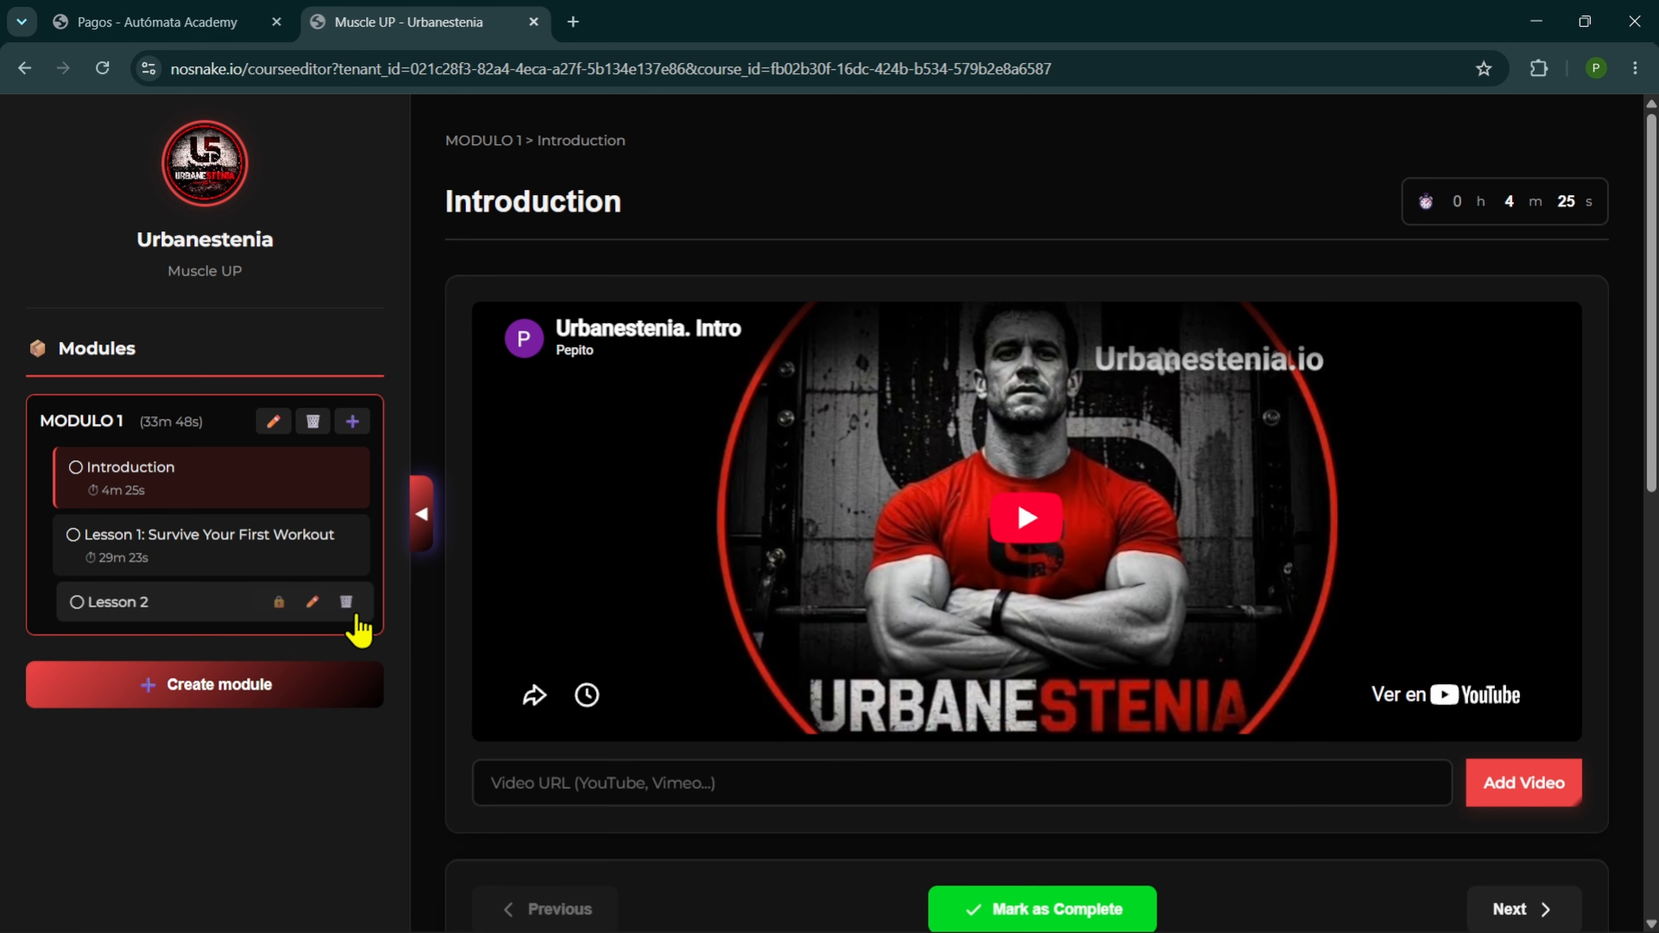
{"action": "left_click", "coordinate": [346, 601]}
{"action": "left_click", "coordinate": [901, 208]}
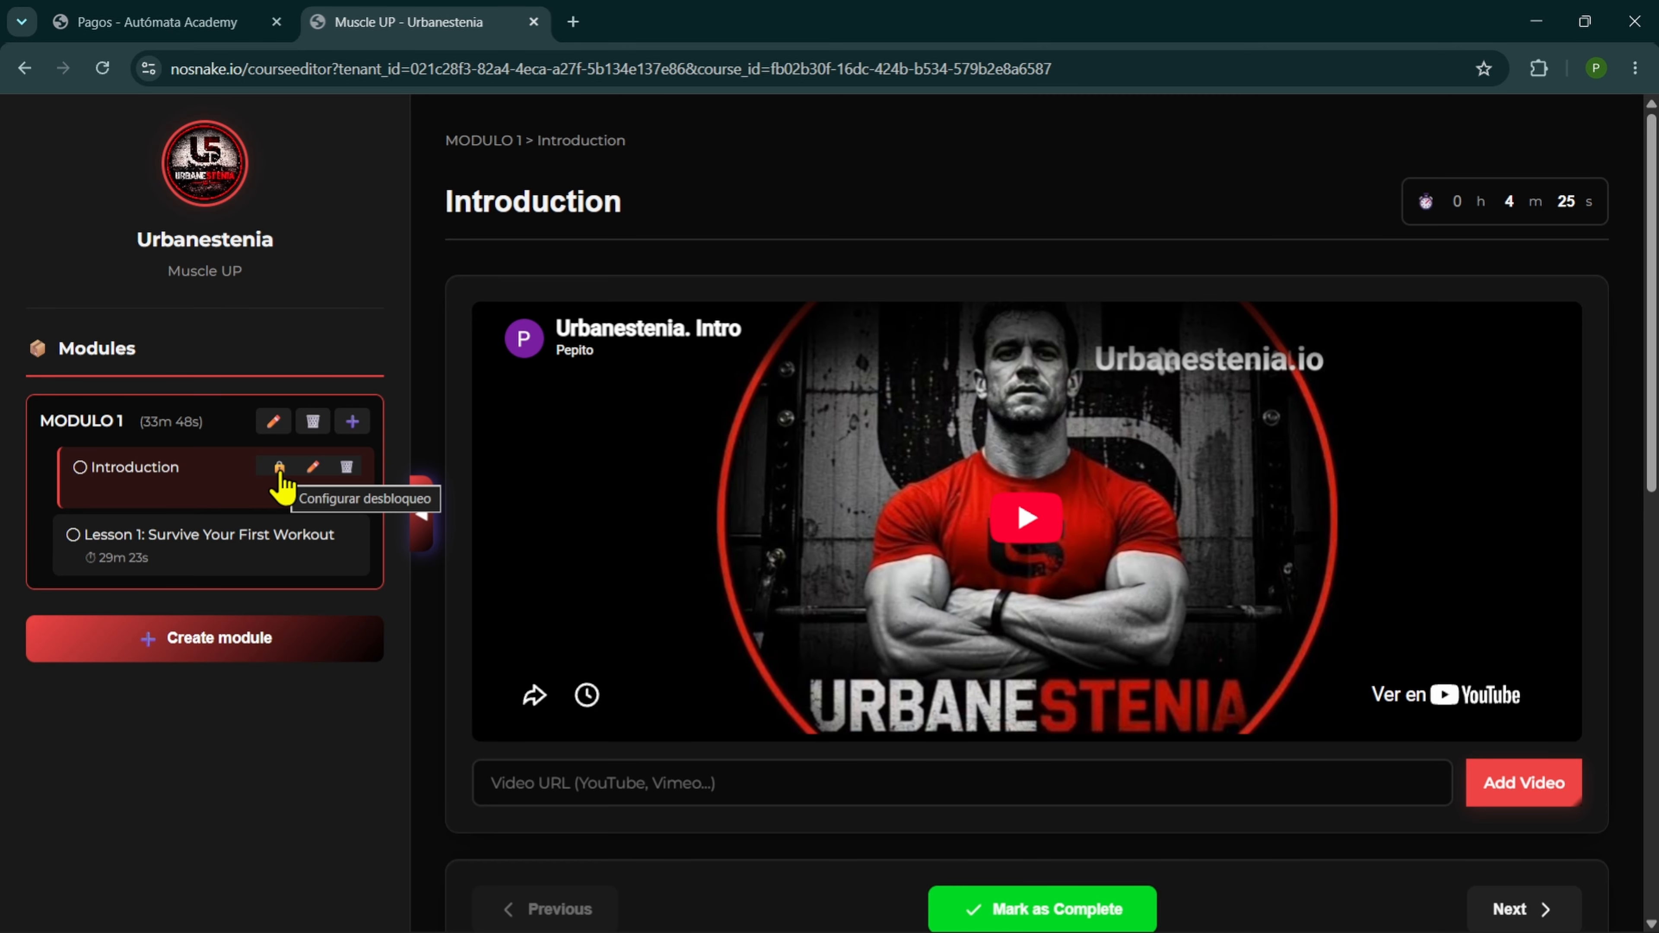
- Open the Introduction lesson's unlock settings and read how the Days after option works
{"action": "left_click", "coordinate": [279, 468]}
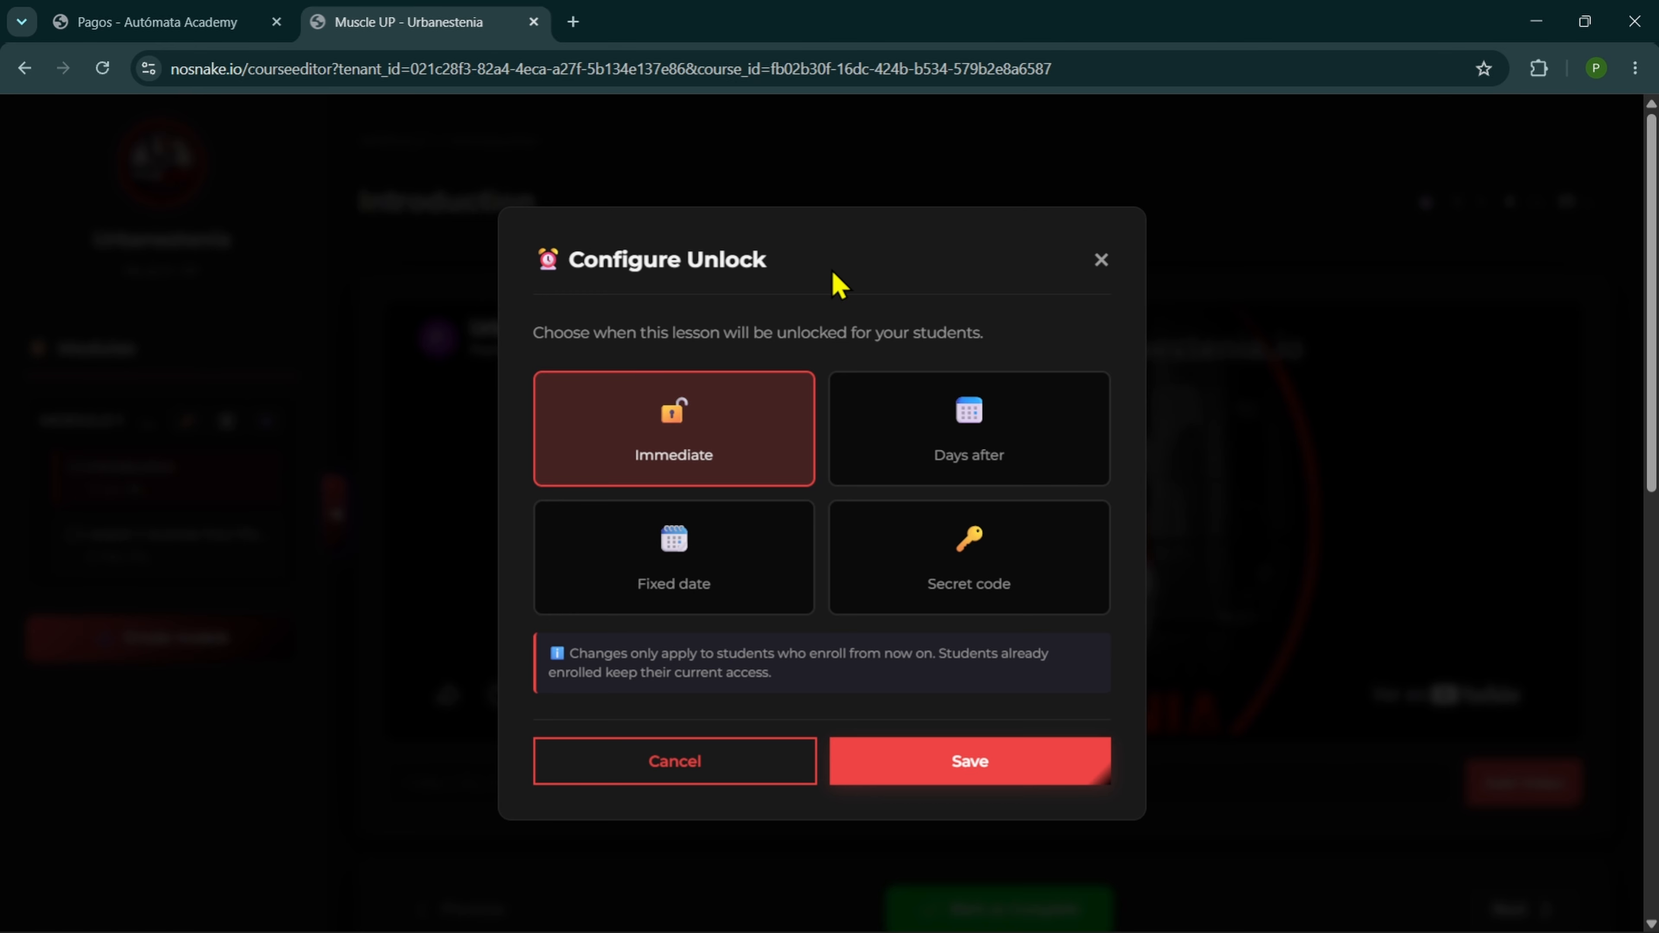
{"action": "left_click", "coordinate": [892, 408]}
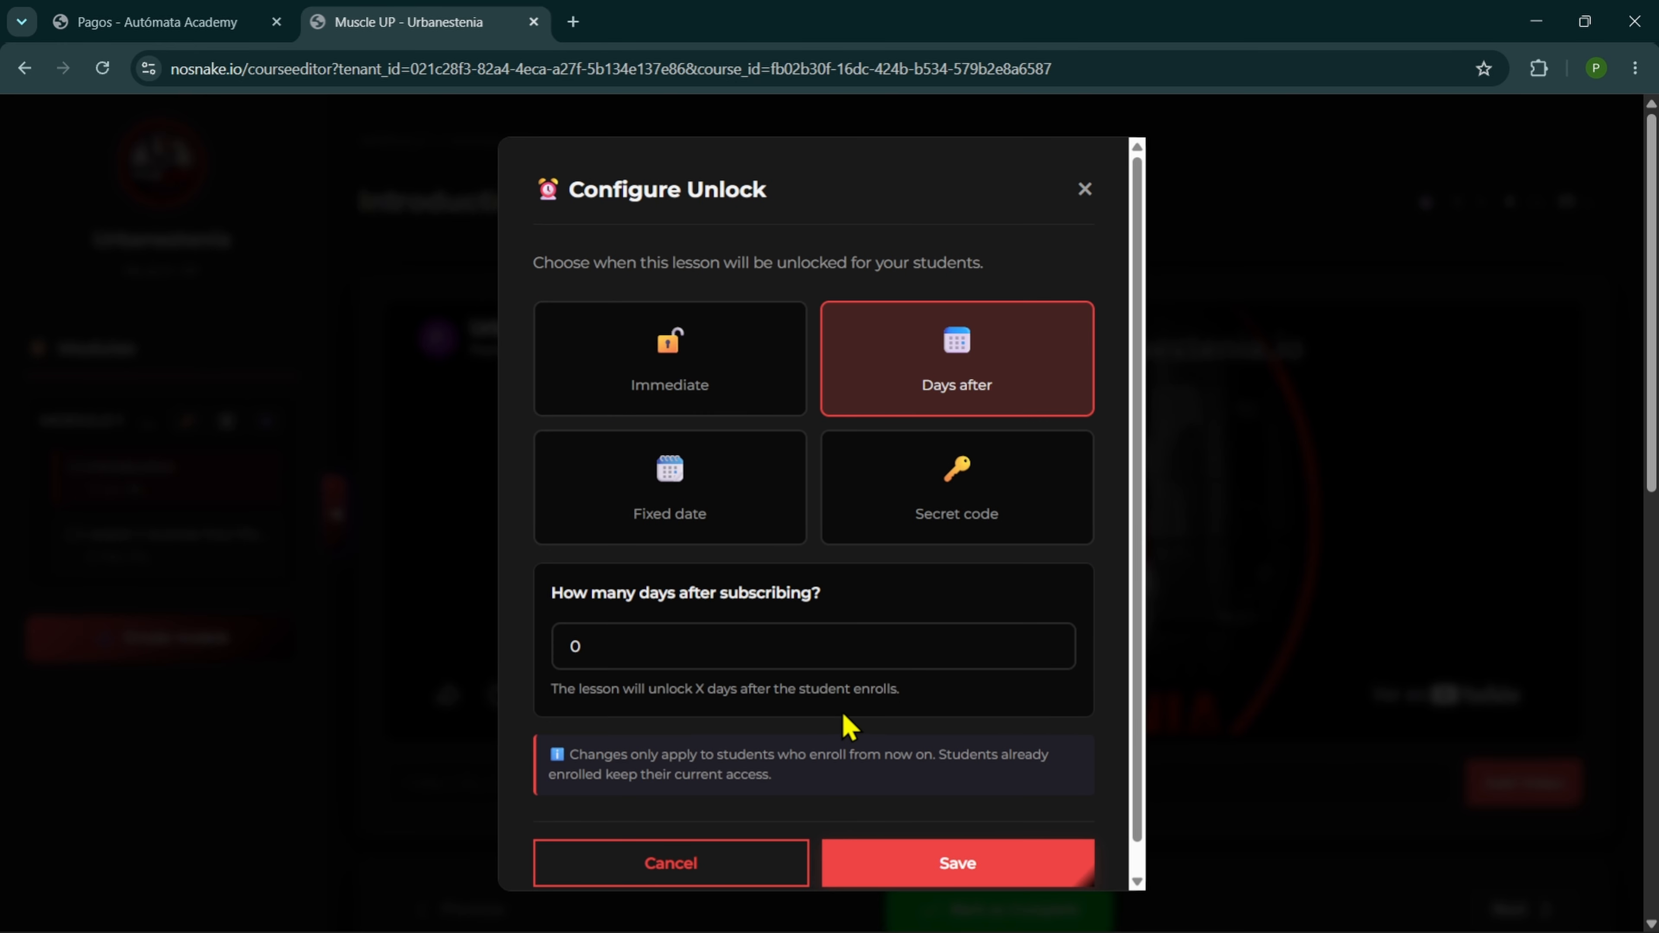
{"action": "left_click_drag", "start_coordinate": [907, 703], "coordinate": [543, 705]}
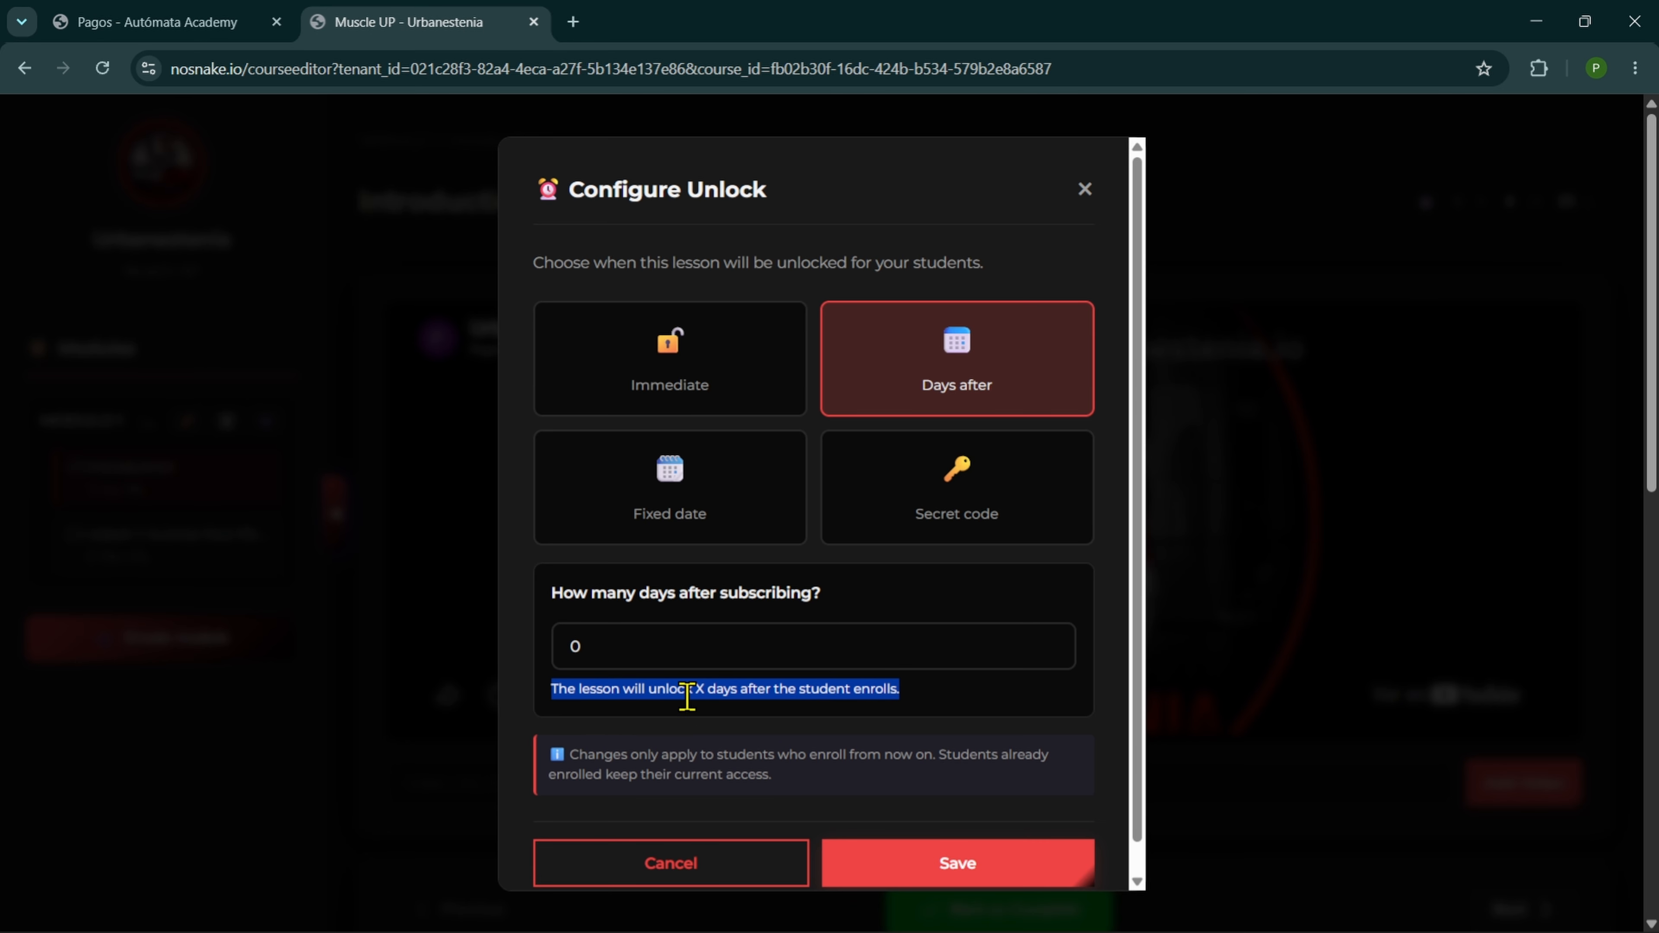
{"action": "left_click", "coordinate": [946, 708]}
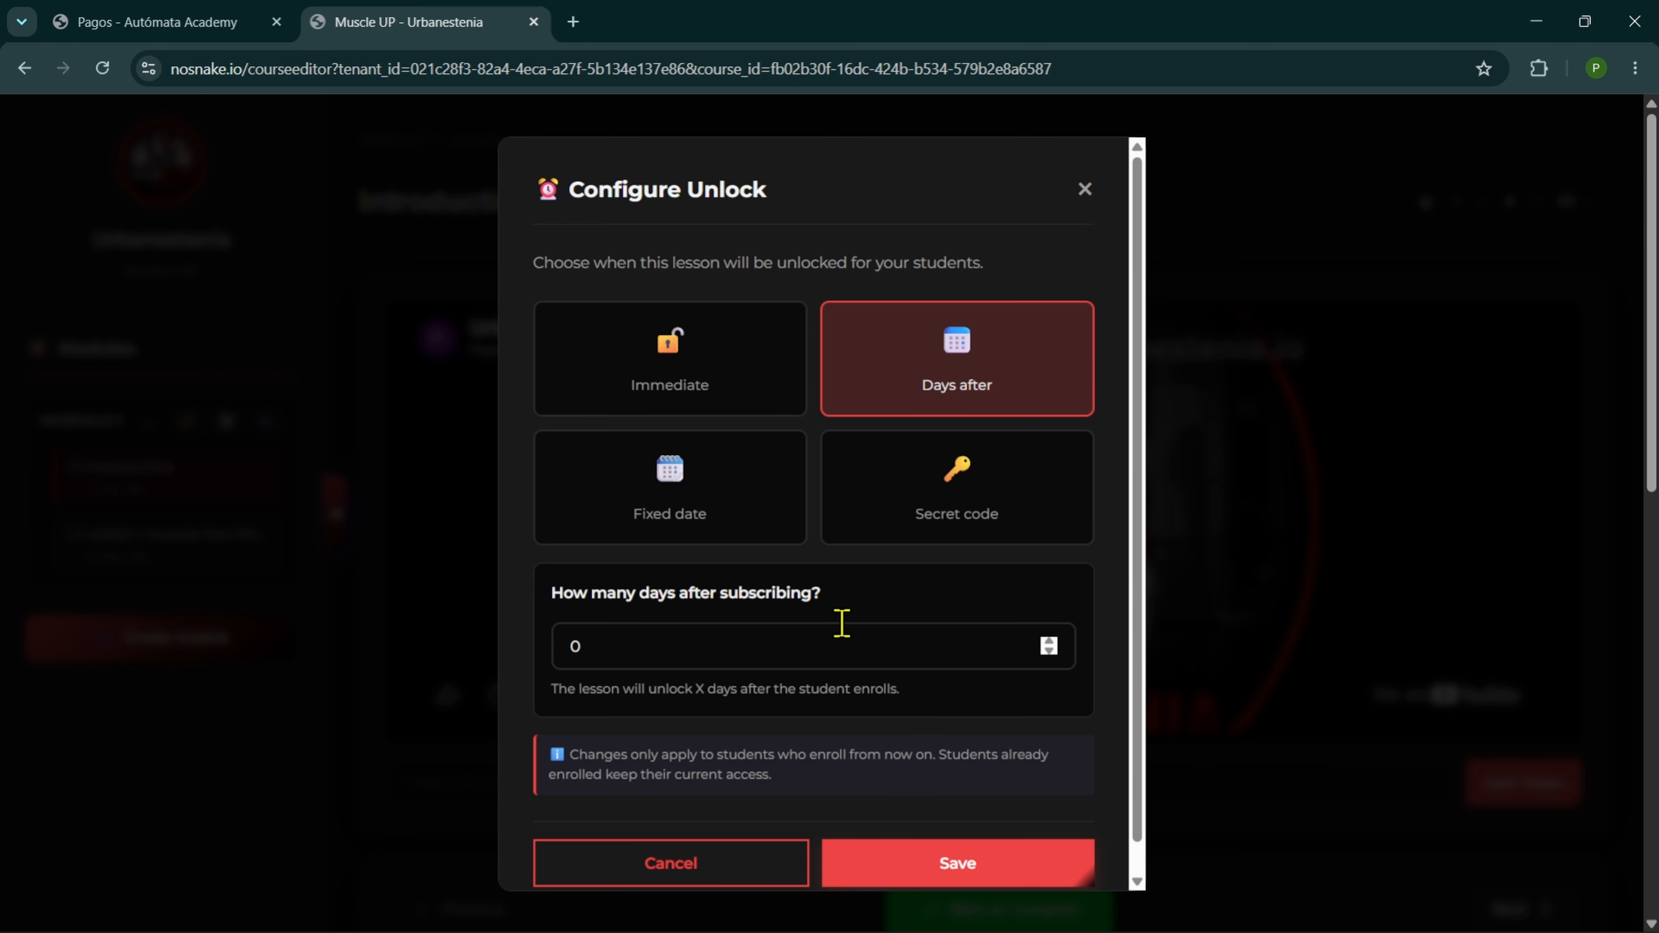
- Examine the Fixed date and Secret code unlock options, reselect Immediate and close the settings without saving
{"action": "left_click", "coordinate": [717, 475]}
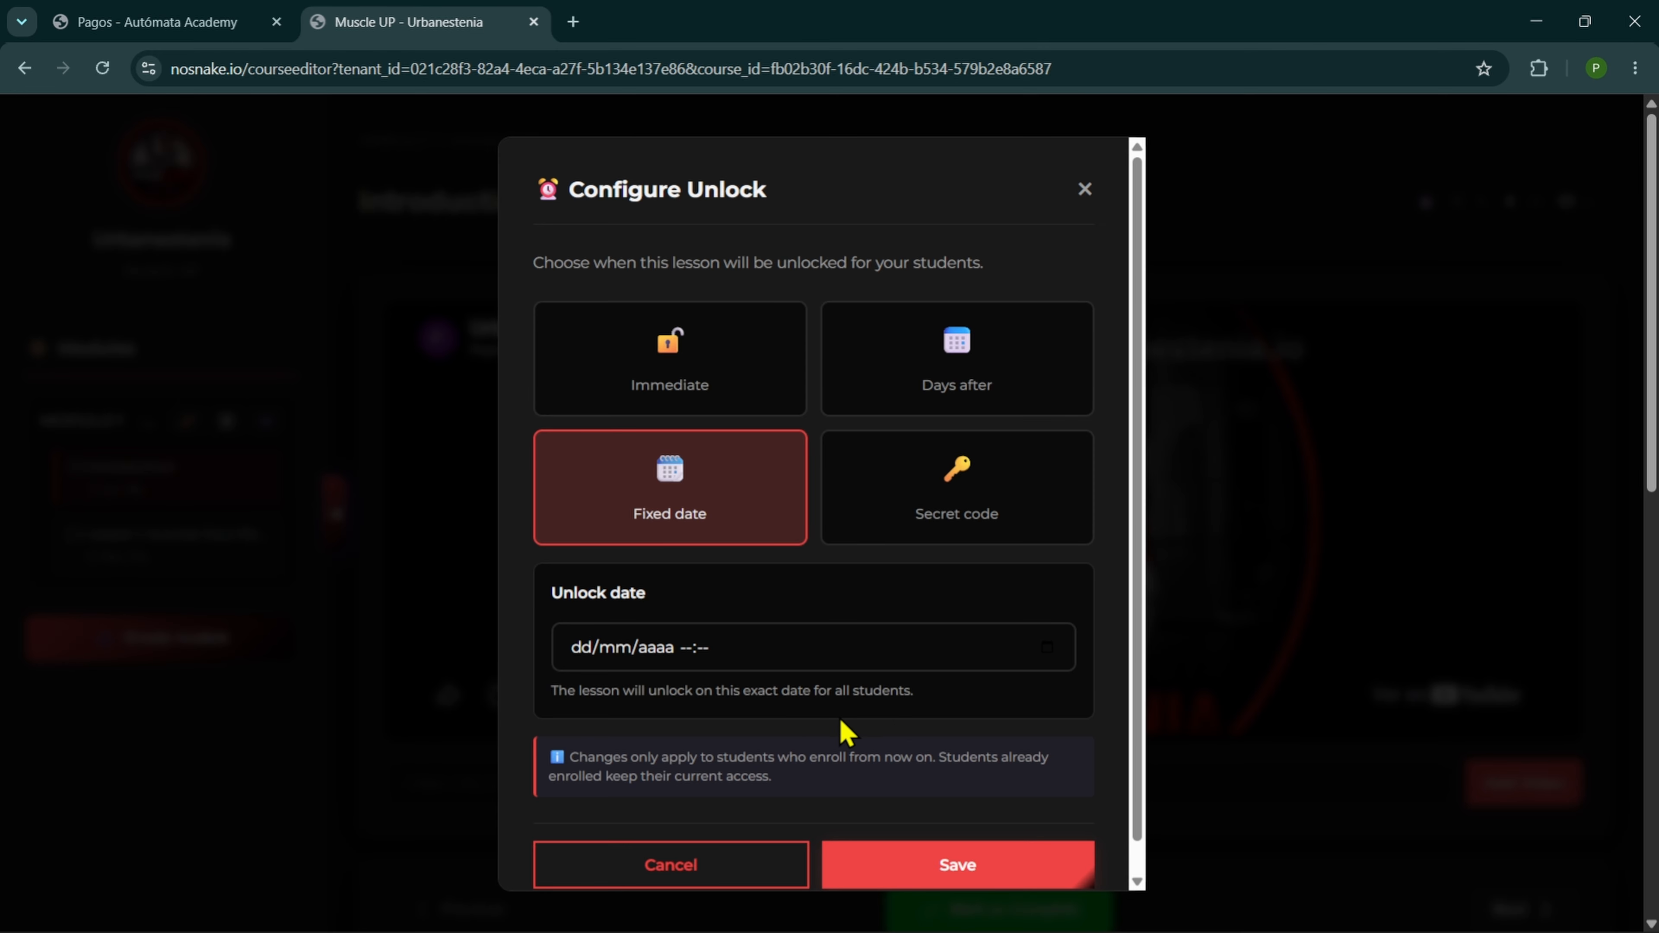
{"action": "left_click", "coordinate": [957, 511]}
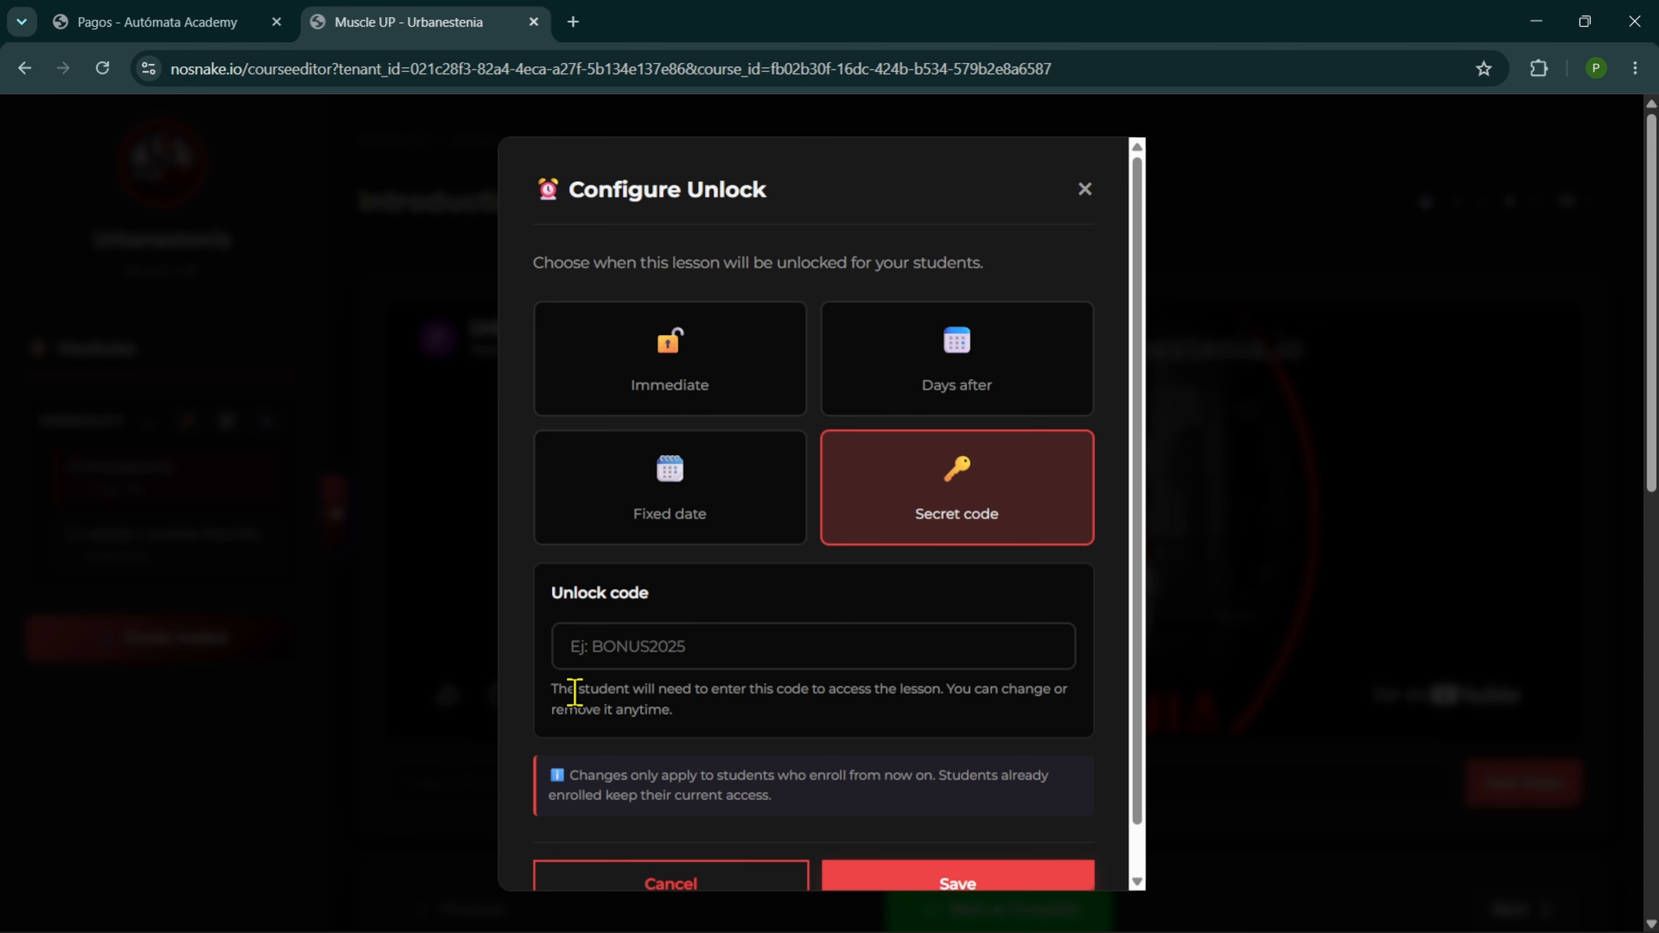
{"action": "left_click_drag", "start_coordinate": [541, 691], "coordinate": [724, 717]}
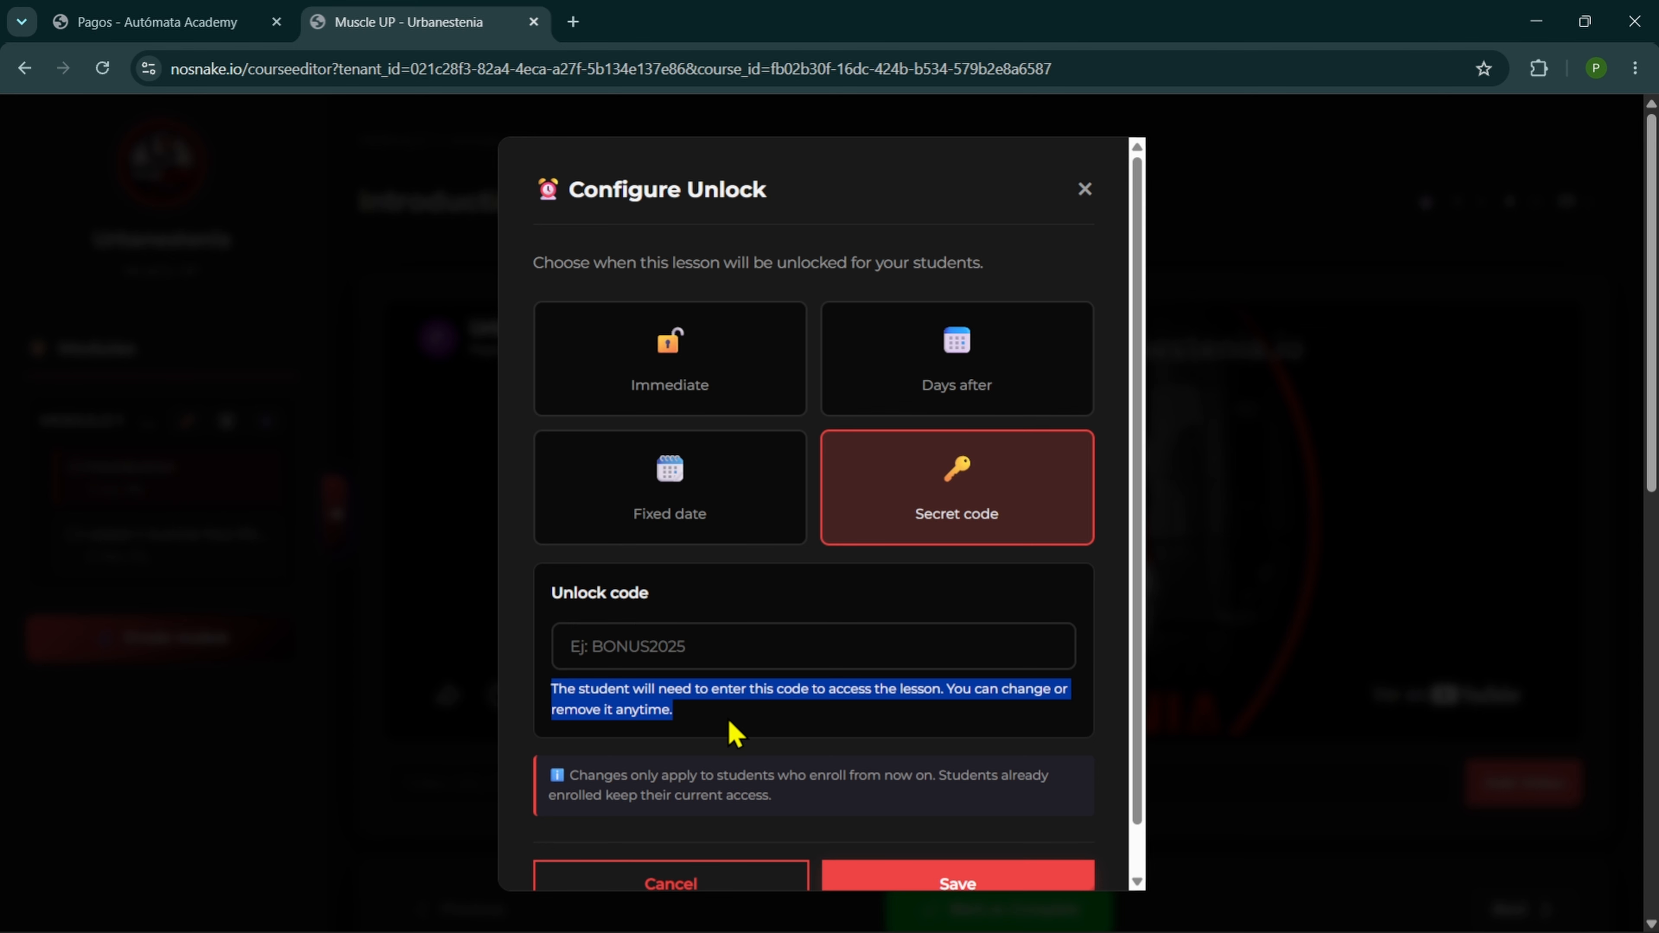
{"action": "left_click", "coordinate": [735, 731]}
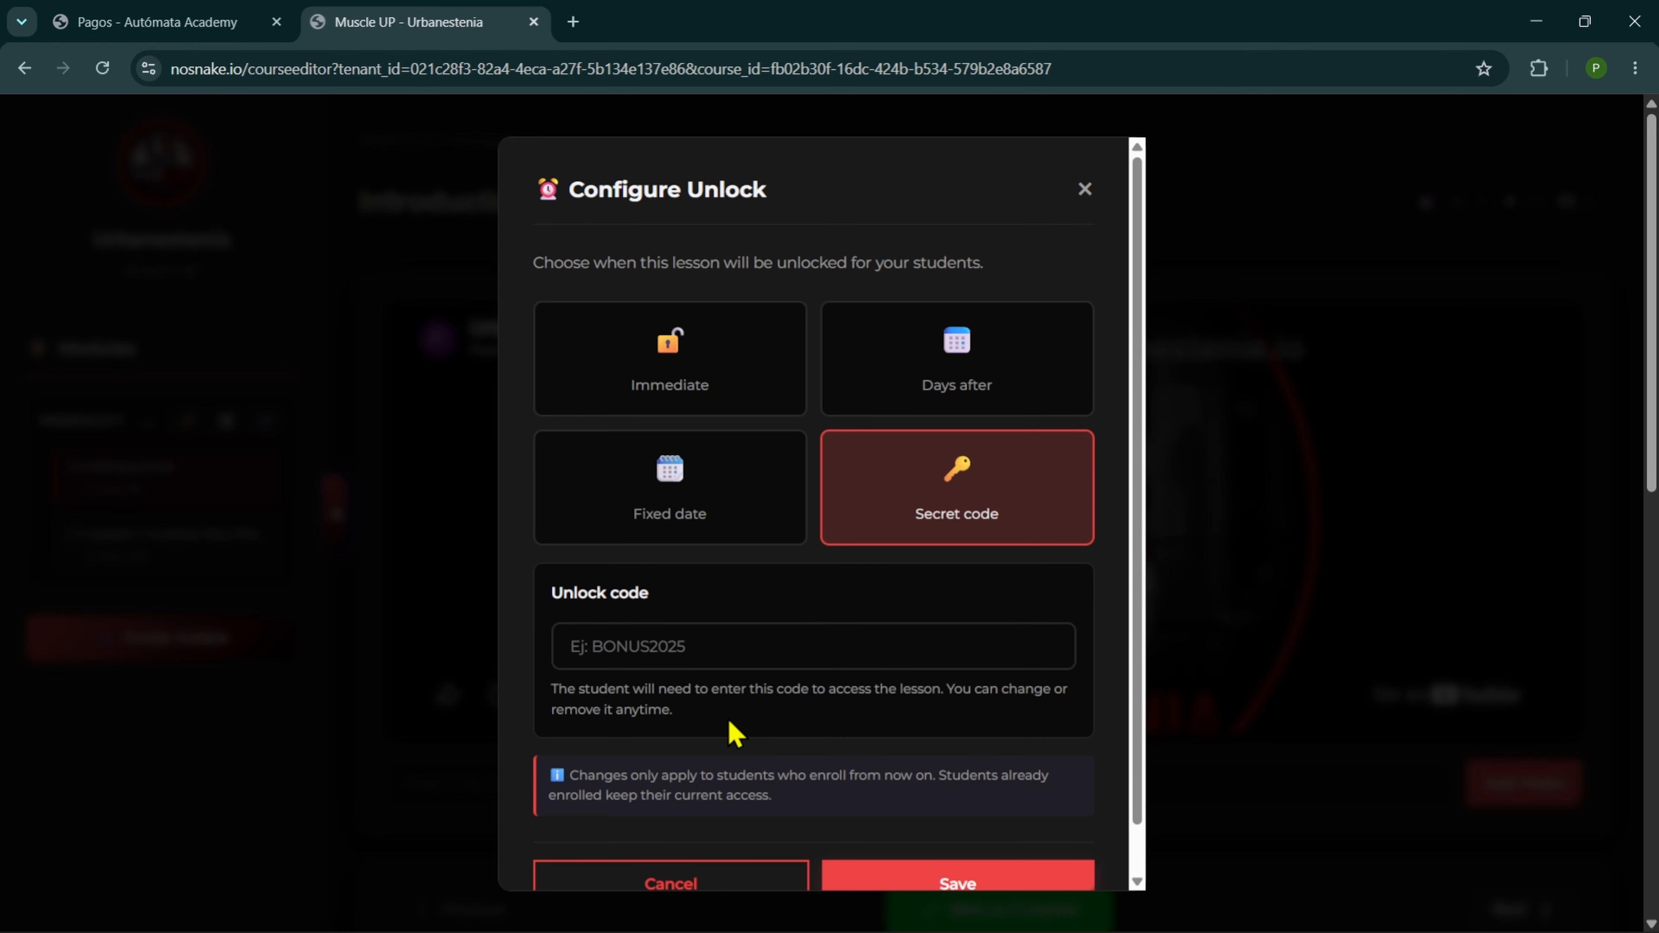
{"action": "scroll", "coordinate": [814, 775], "scroll_direction": "down", "scroll_amount": 1}
{"action": "scroll", "coordinate": [821, 774], "scroll_direction": "up", "scroll_amount": 1}
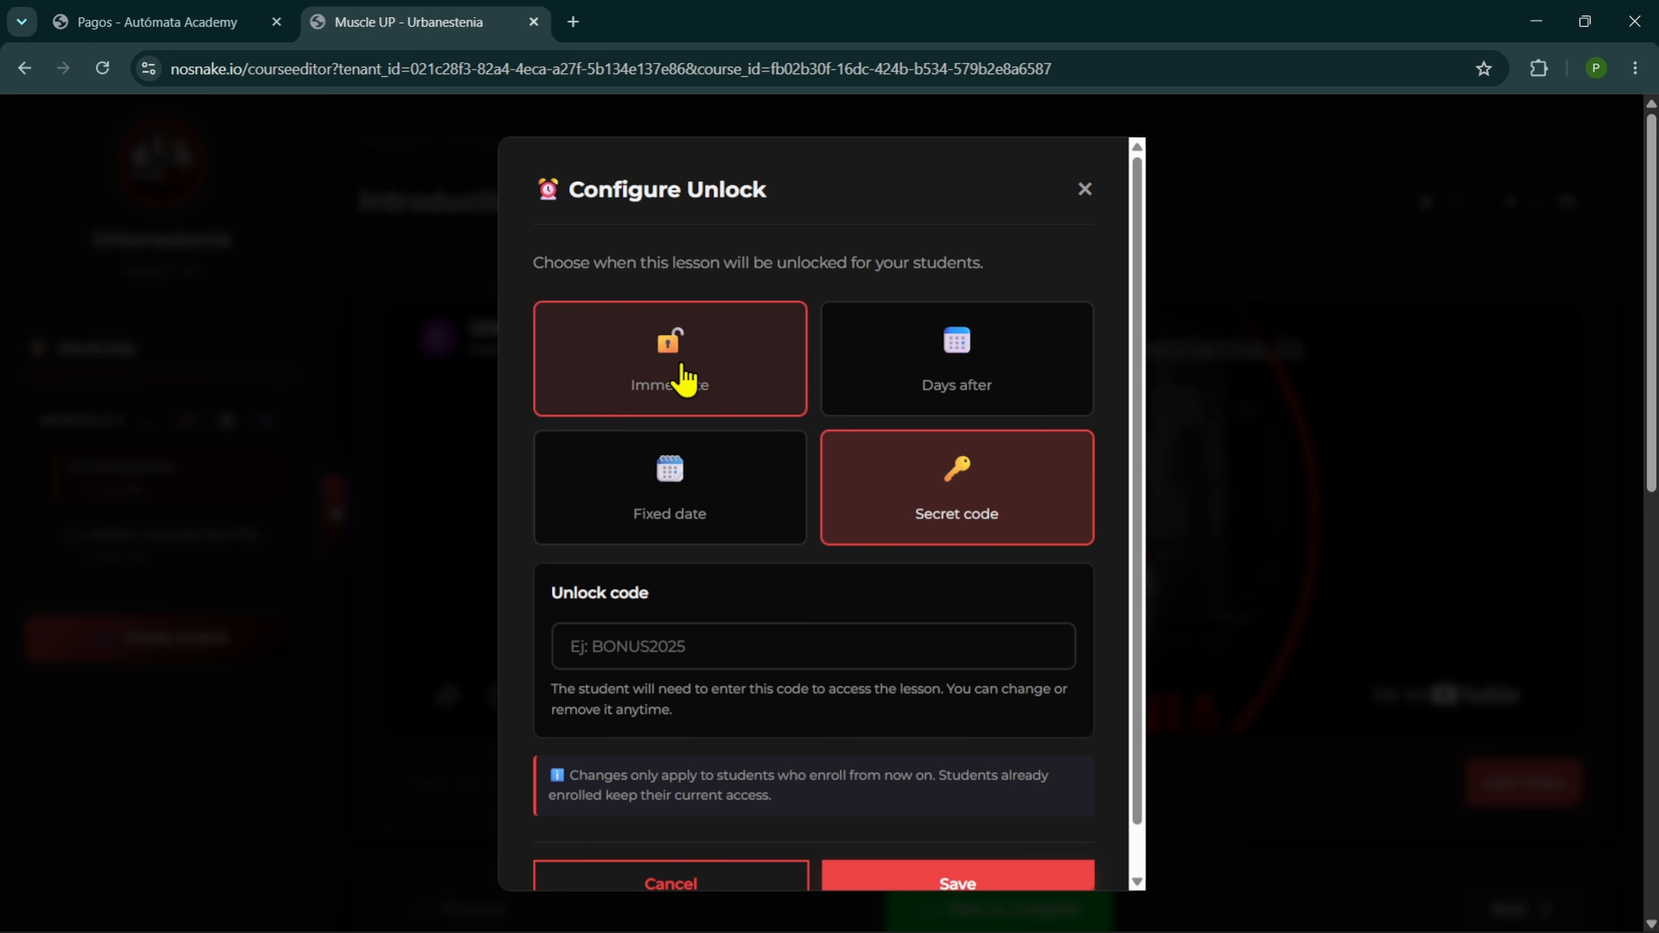
{"action": "left_click", "coordinate": [674, 333]}
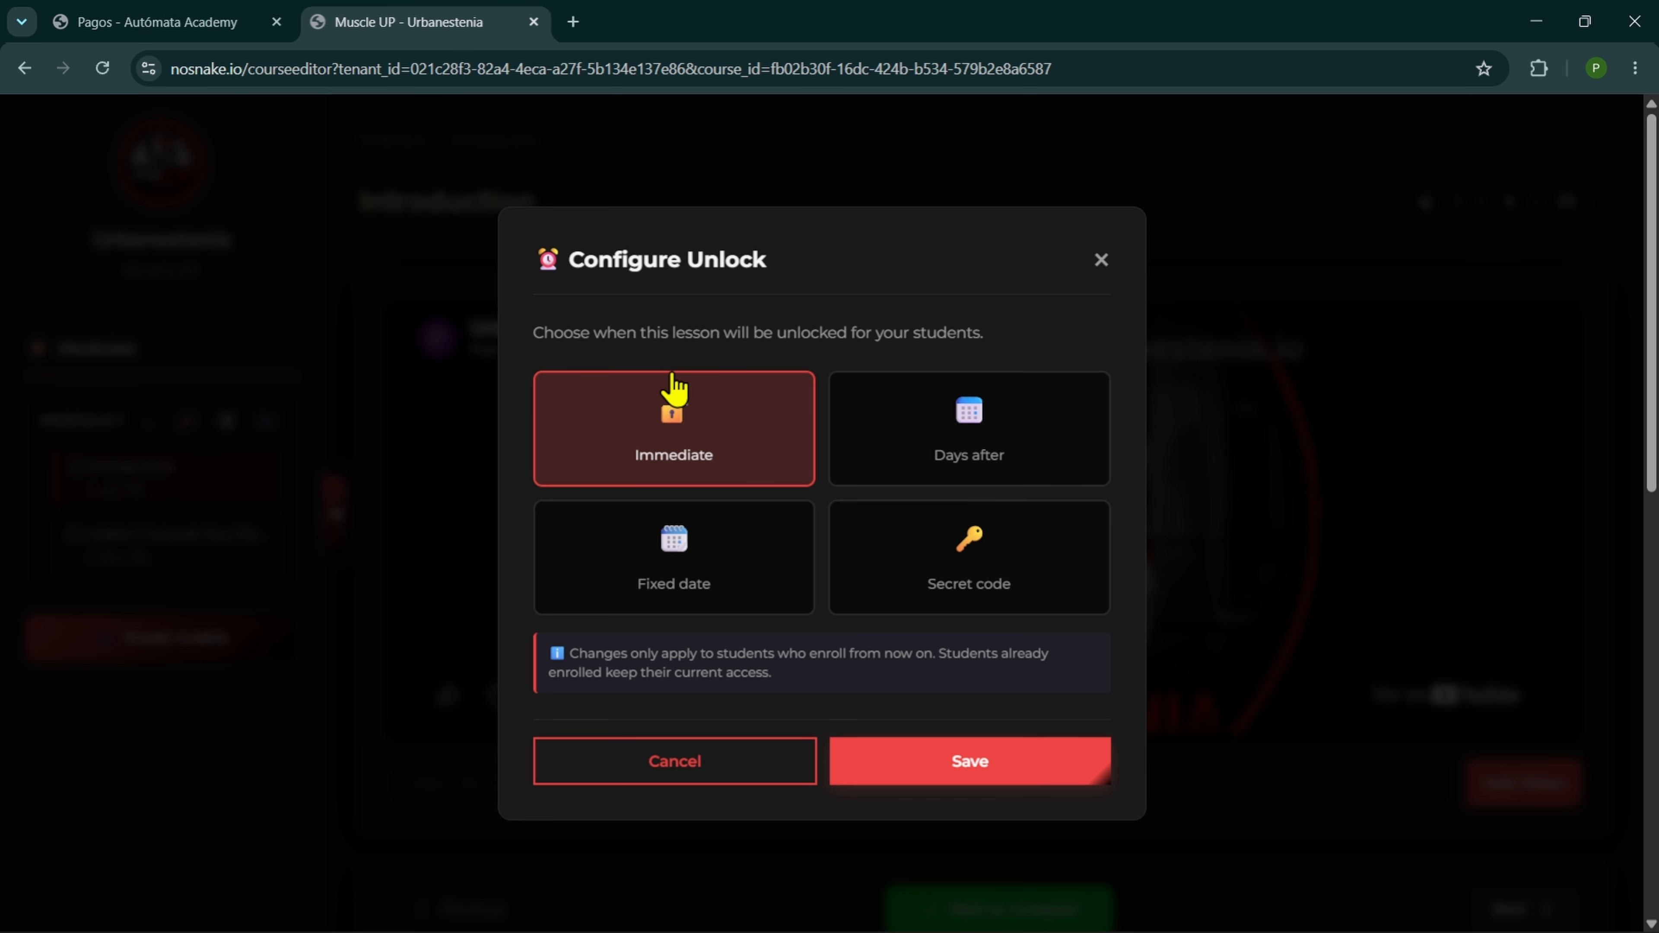
{"action": "left_click", "coordinate": [1101, 260]}
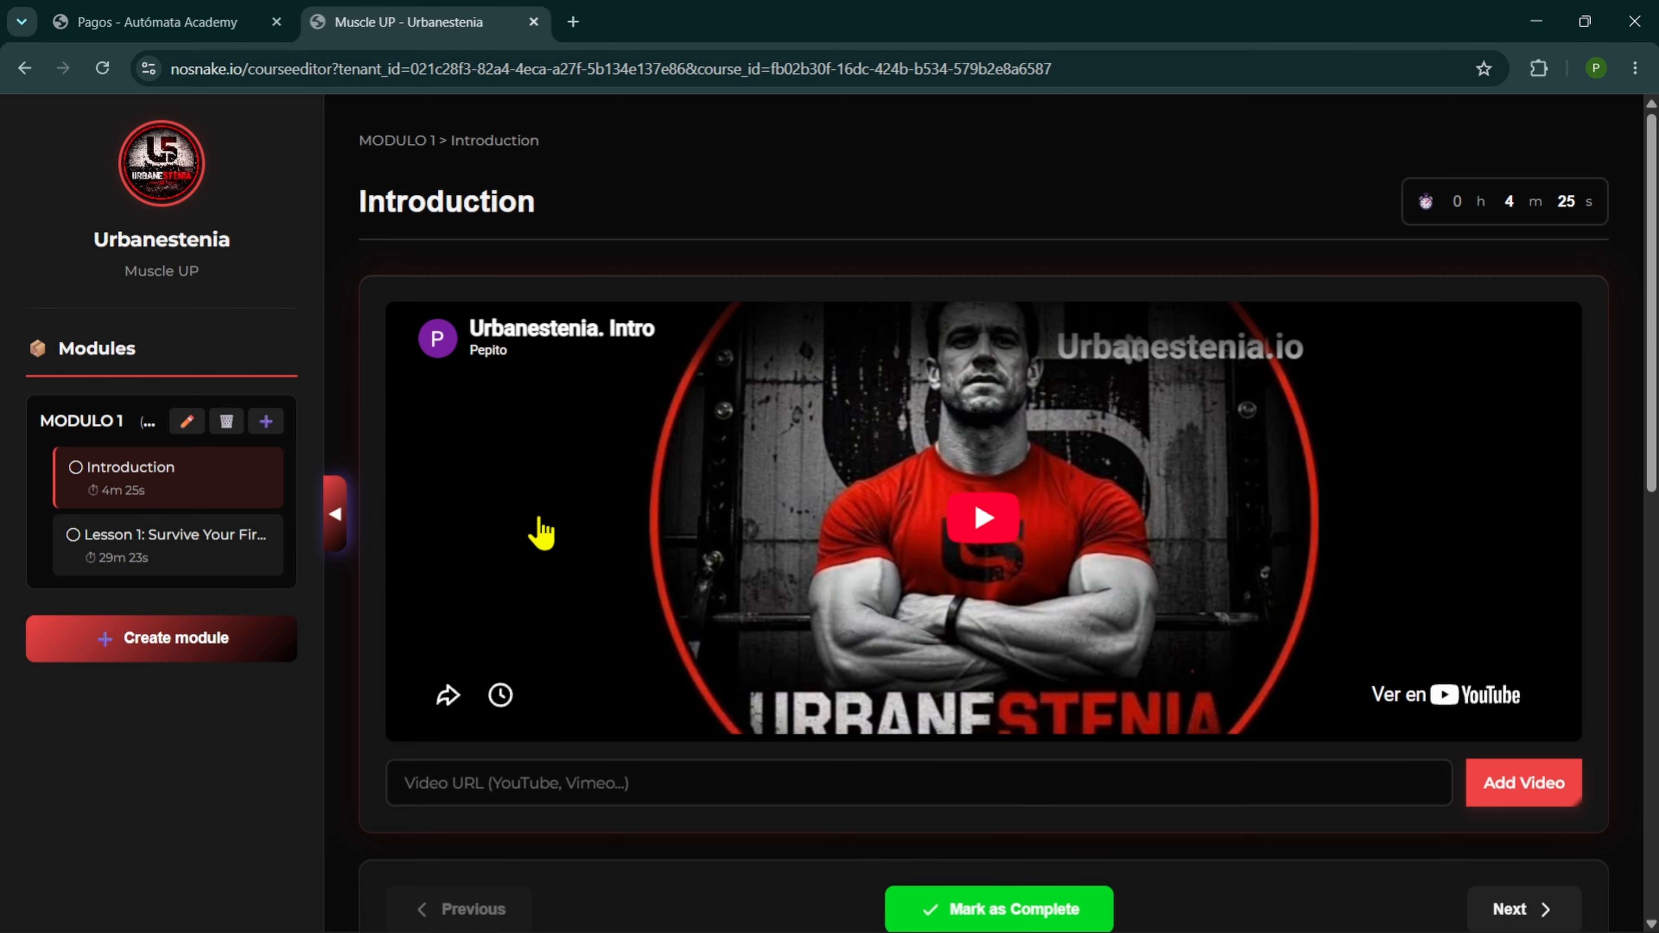
- Check the prompt for naming a new module, cancel it, and collapse the modules sidebar
{"action": "left_click", "coordinate": [175, 637]}
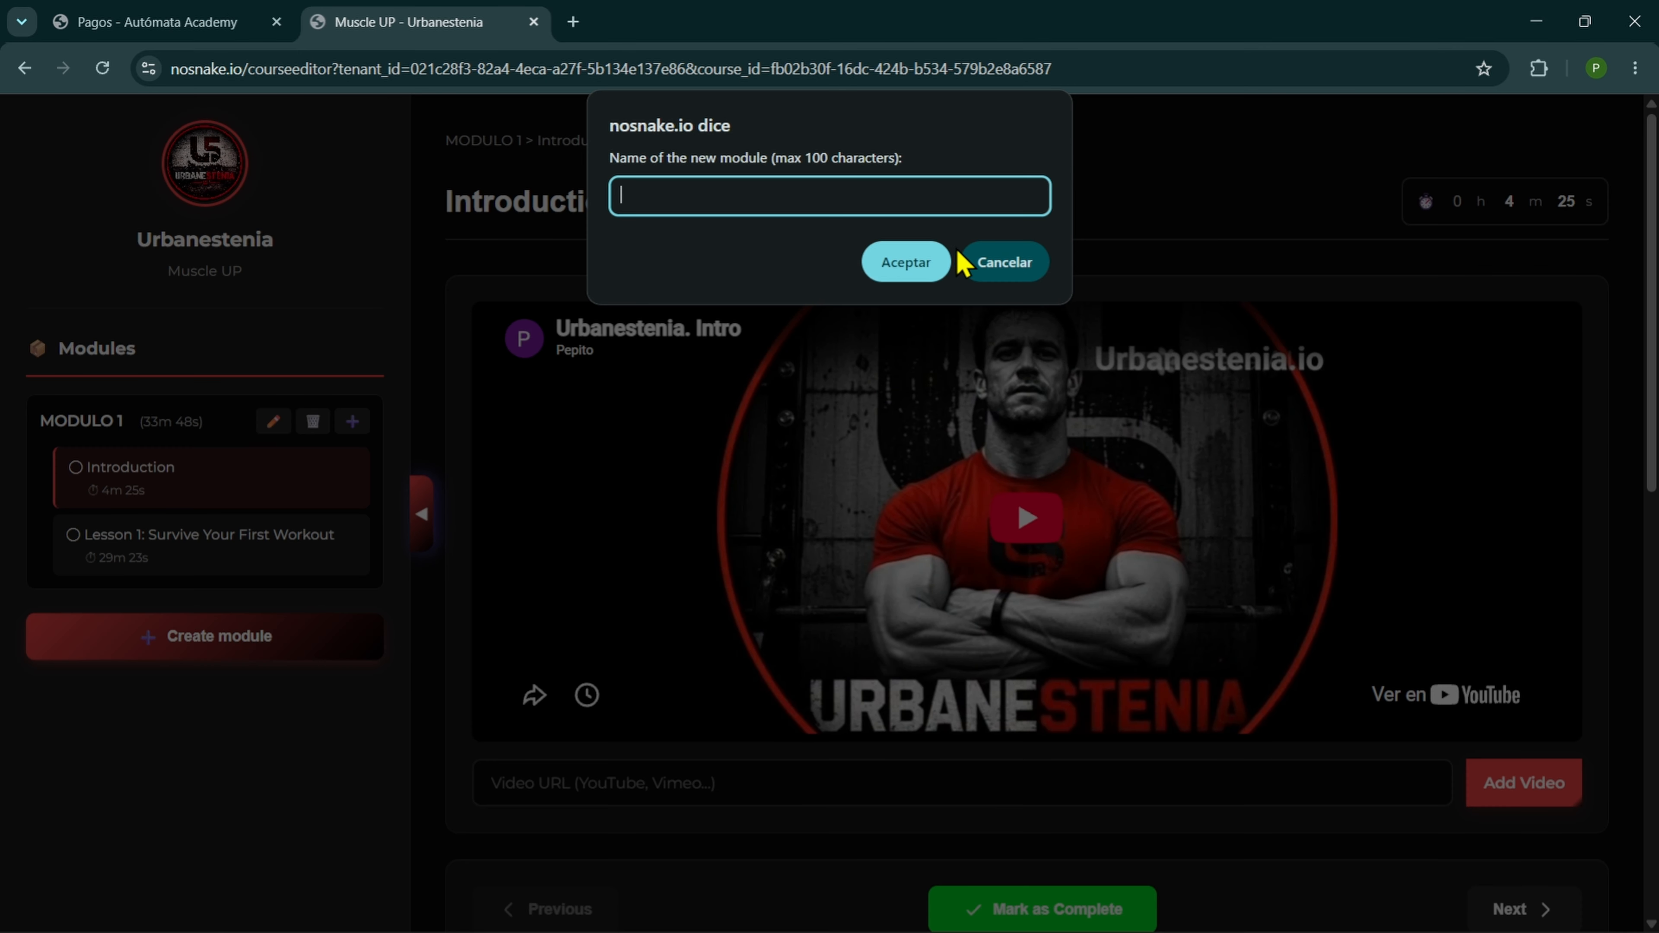
{"action": "left_click", "coordinate": [992, 260]}
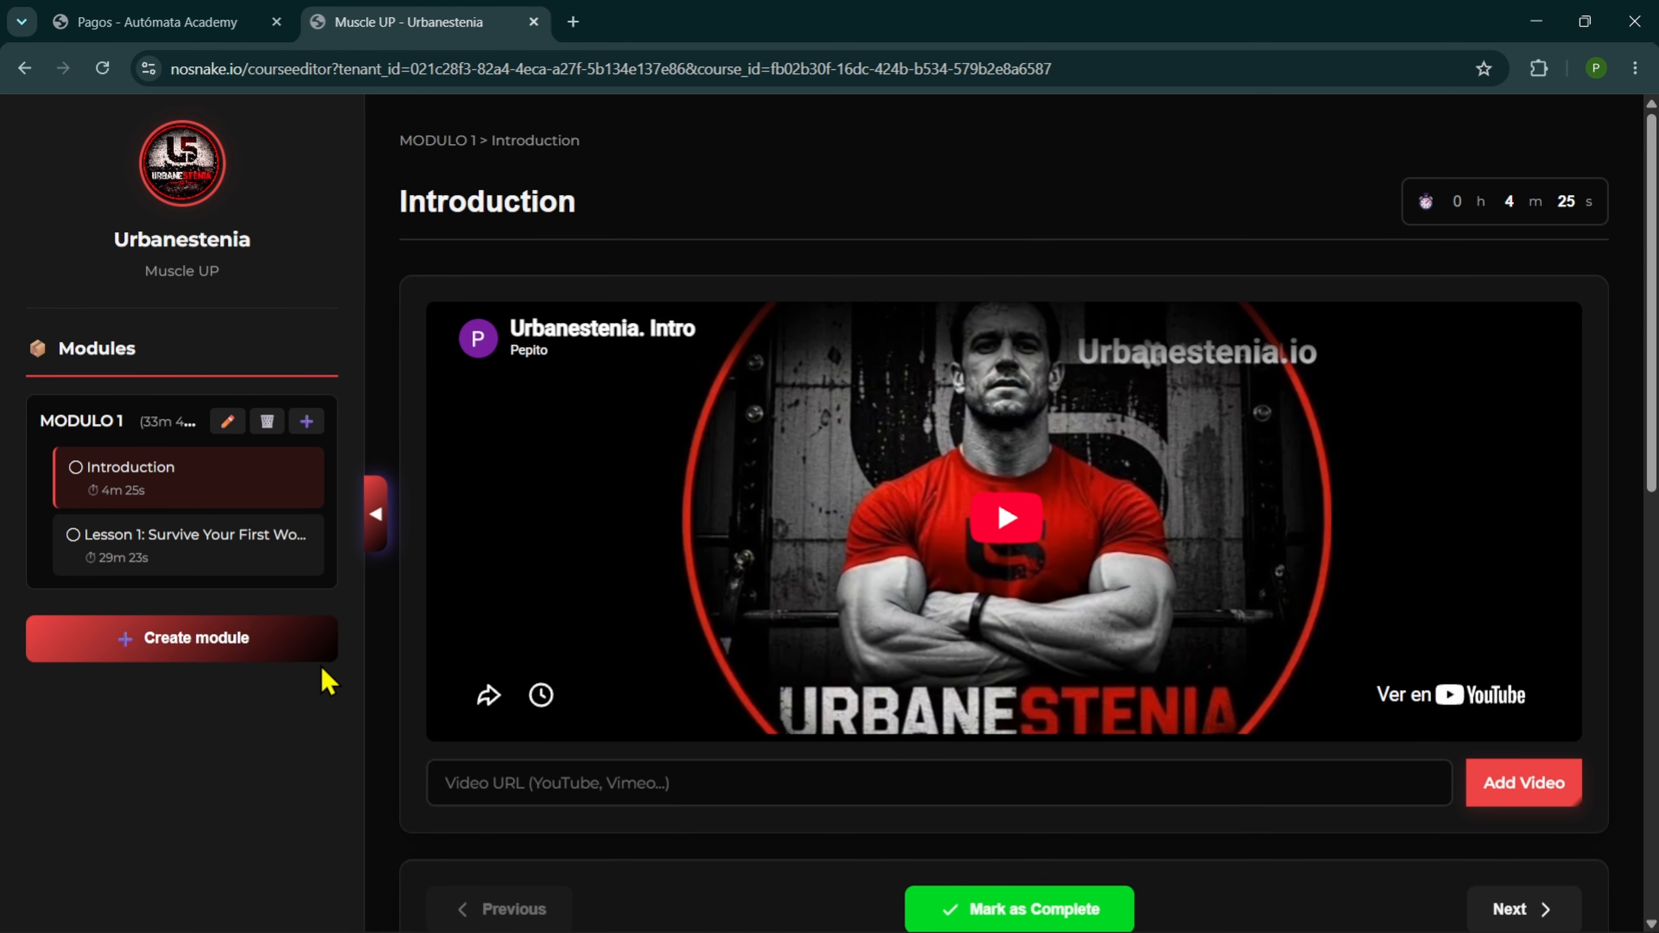
{"action": "mouse_move", "coordinate": [338, 701]}
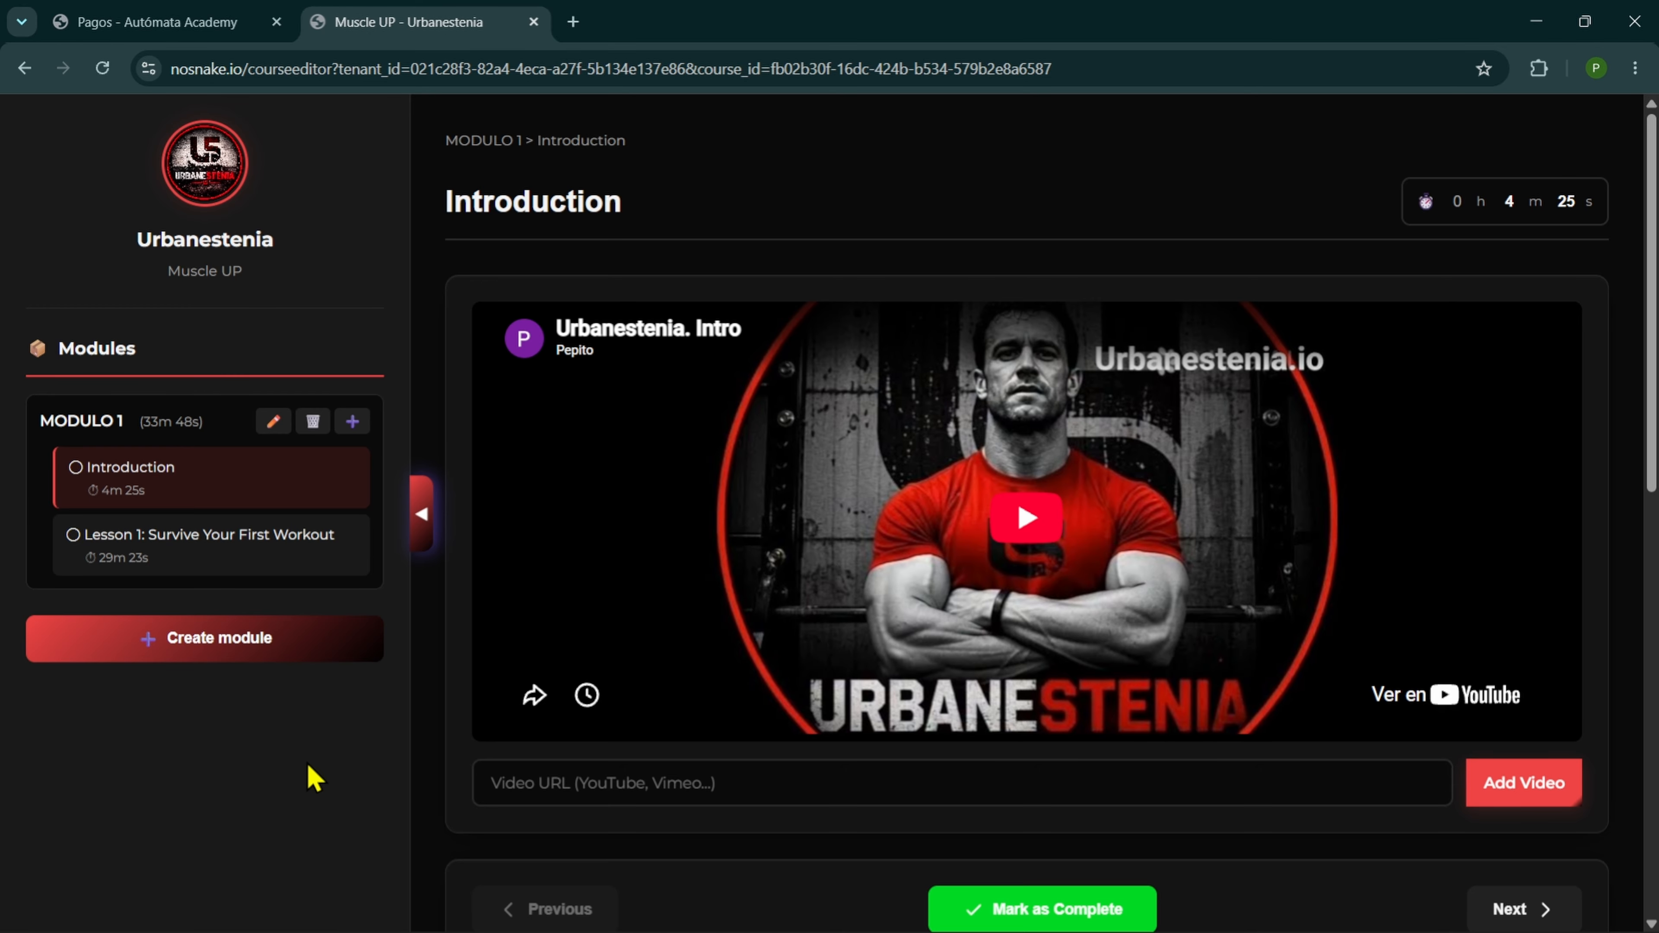
{"action": "left_click", "coordinate": [421, 512]}
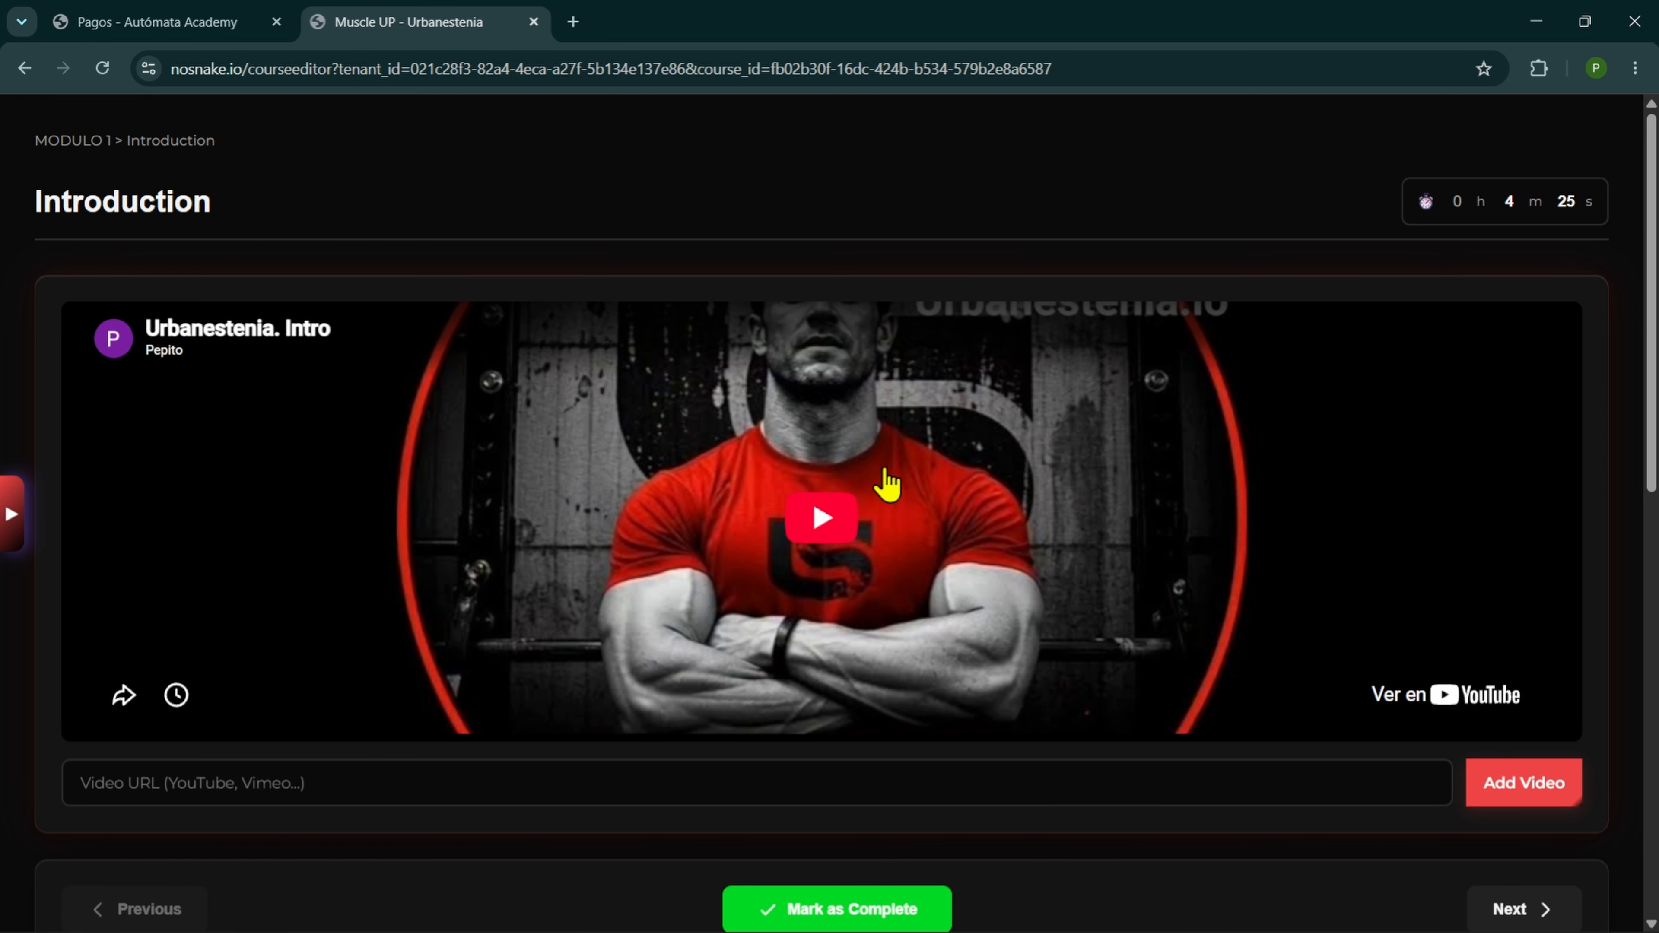
- Return to the academy editor, preview the Muscle up course, and browse through all the other courses back to Muscle up
{"action": "left_click", "coordinate": [11, 512]}
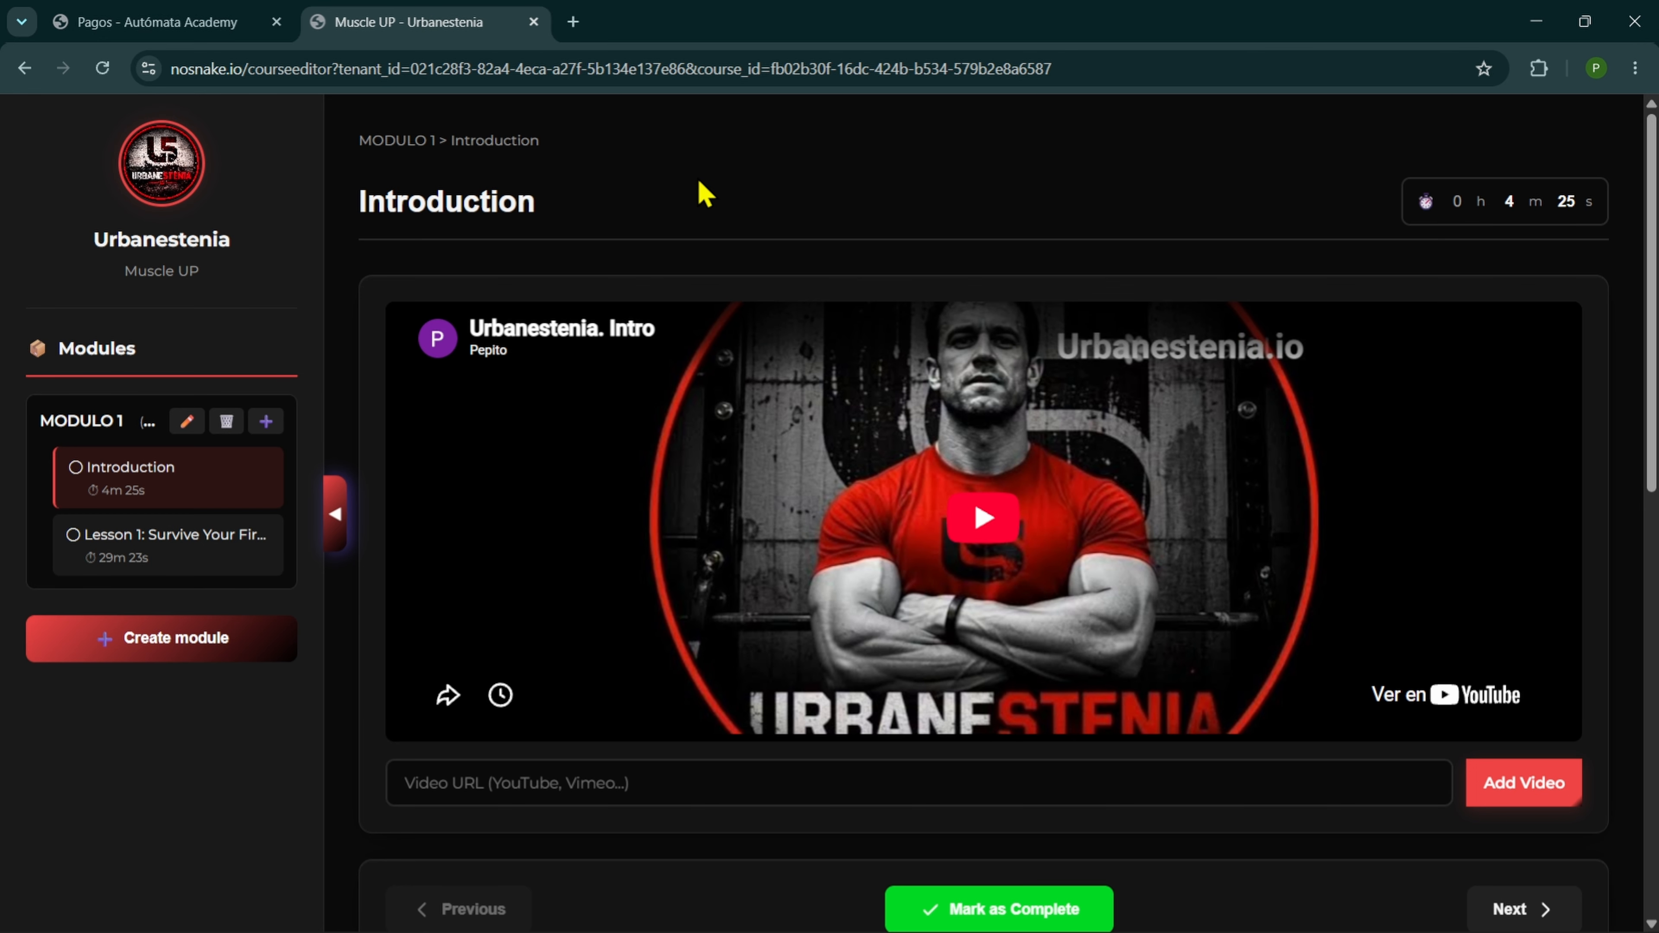
{"action": "left_click", "coordinate": [177, 22]}
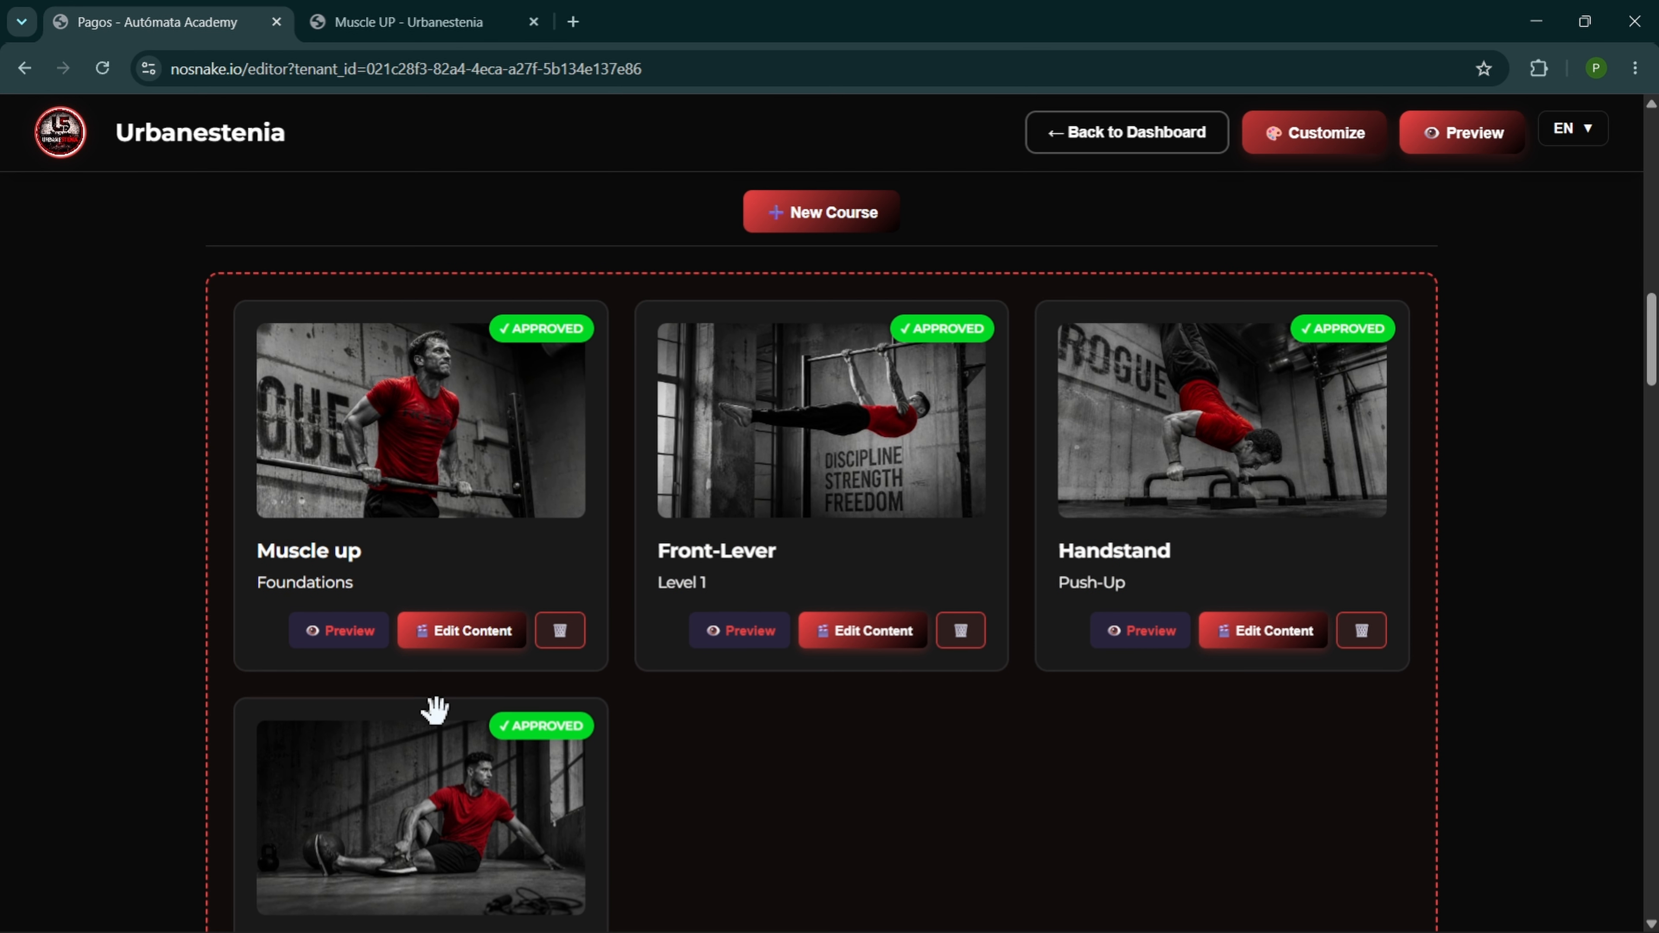
{"action": "left_click", "coordinate": [351, 637]}
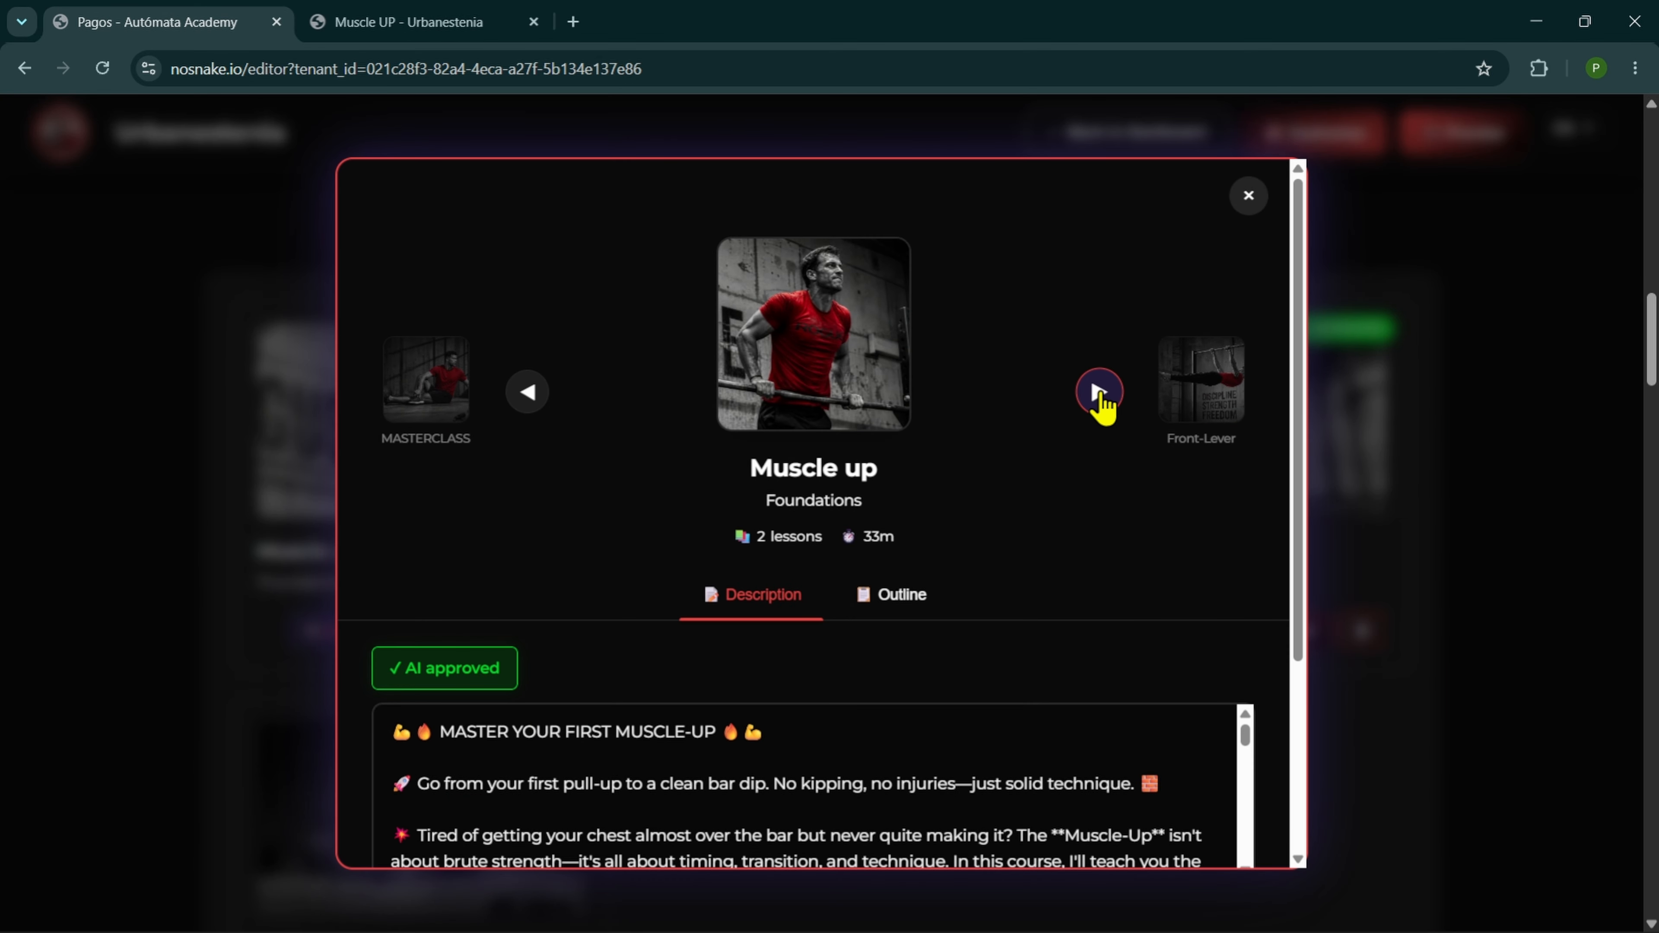
{"action": "left_click", "coordinate": [1099, 390]}
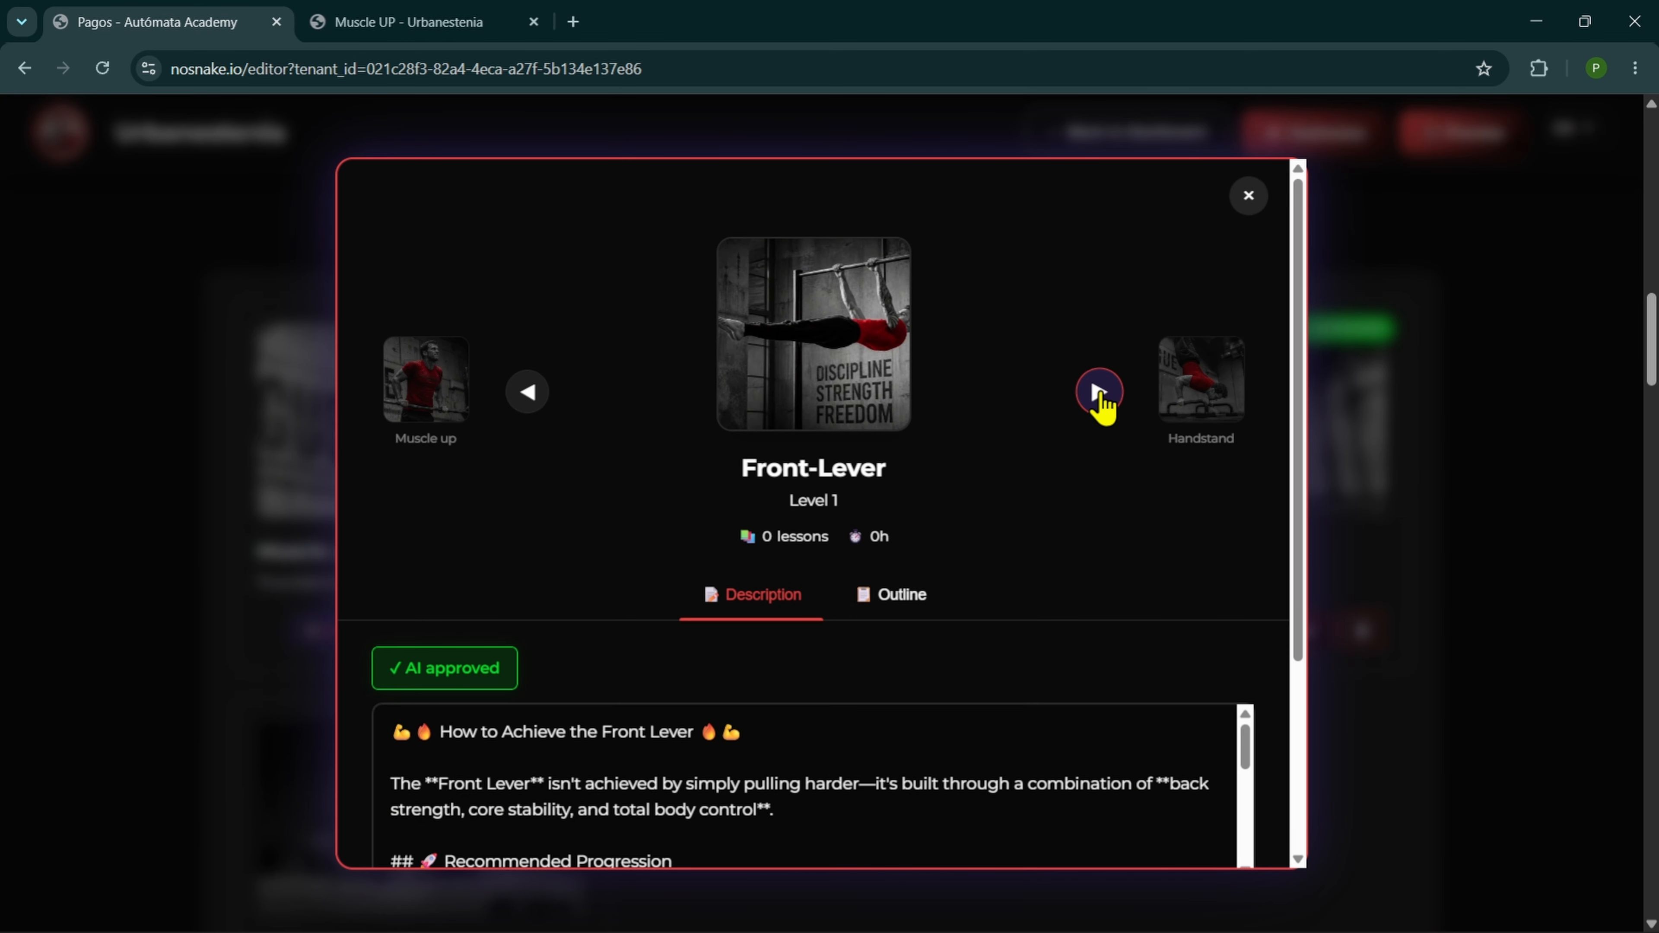
{"action": "left_click", "coordinate": [1099, 392]}
{"action": "left_click", "coordinate": [1099, 392]}
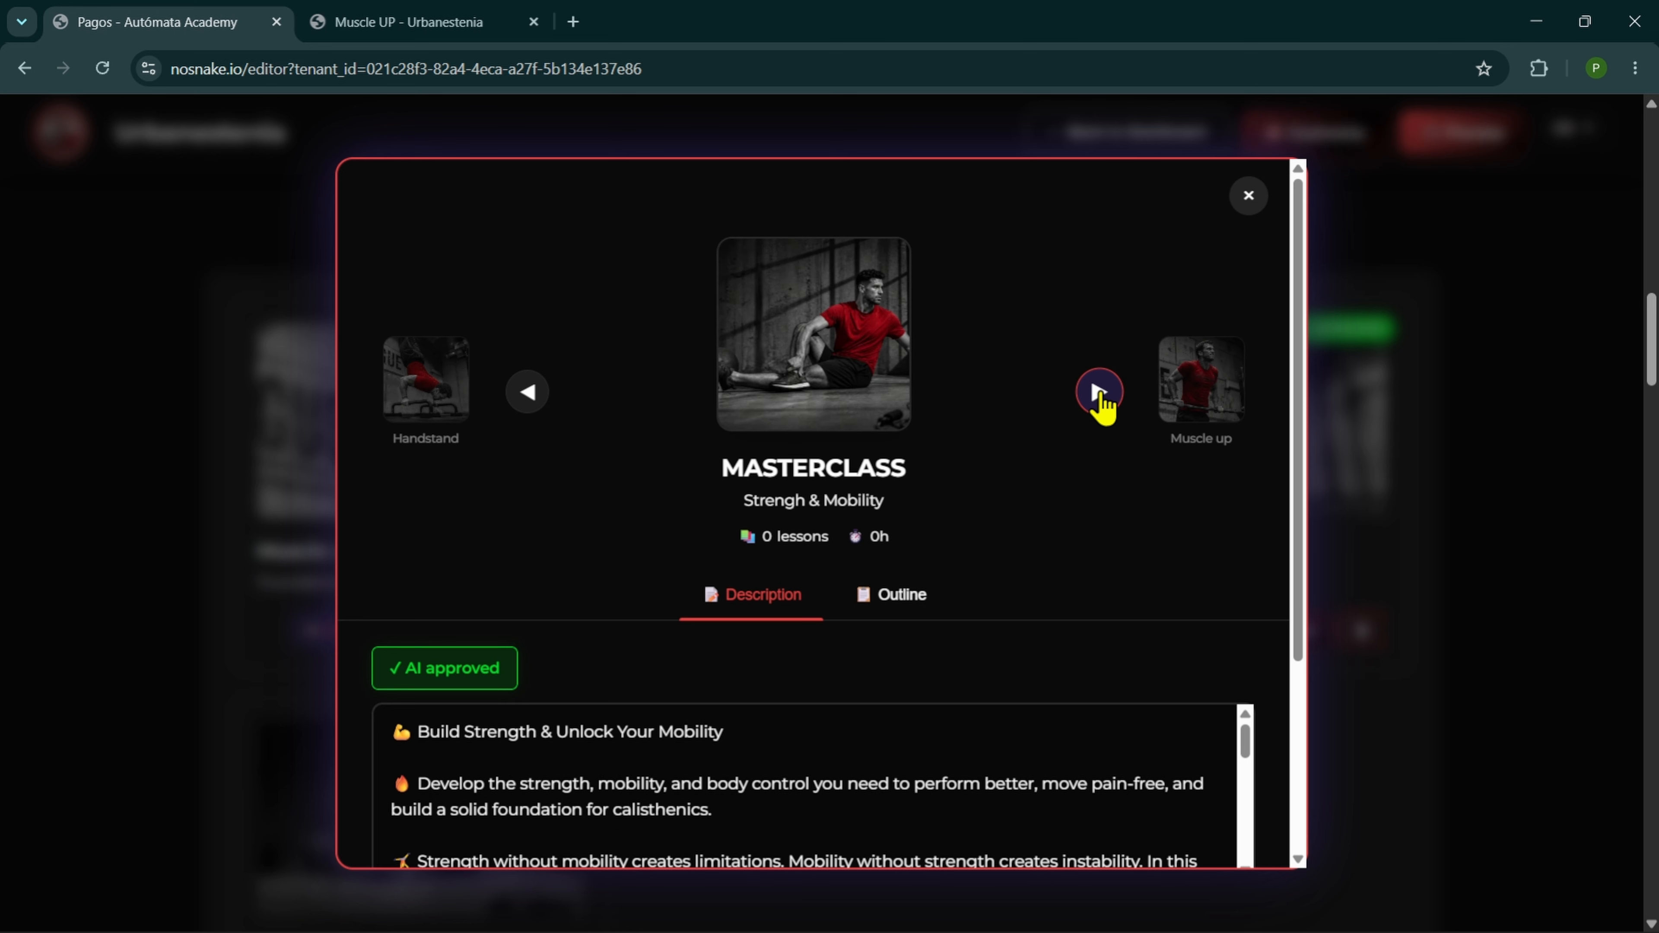
{"action": "left_click", "coordinate": [1099, 392]}
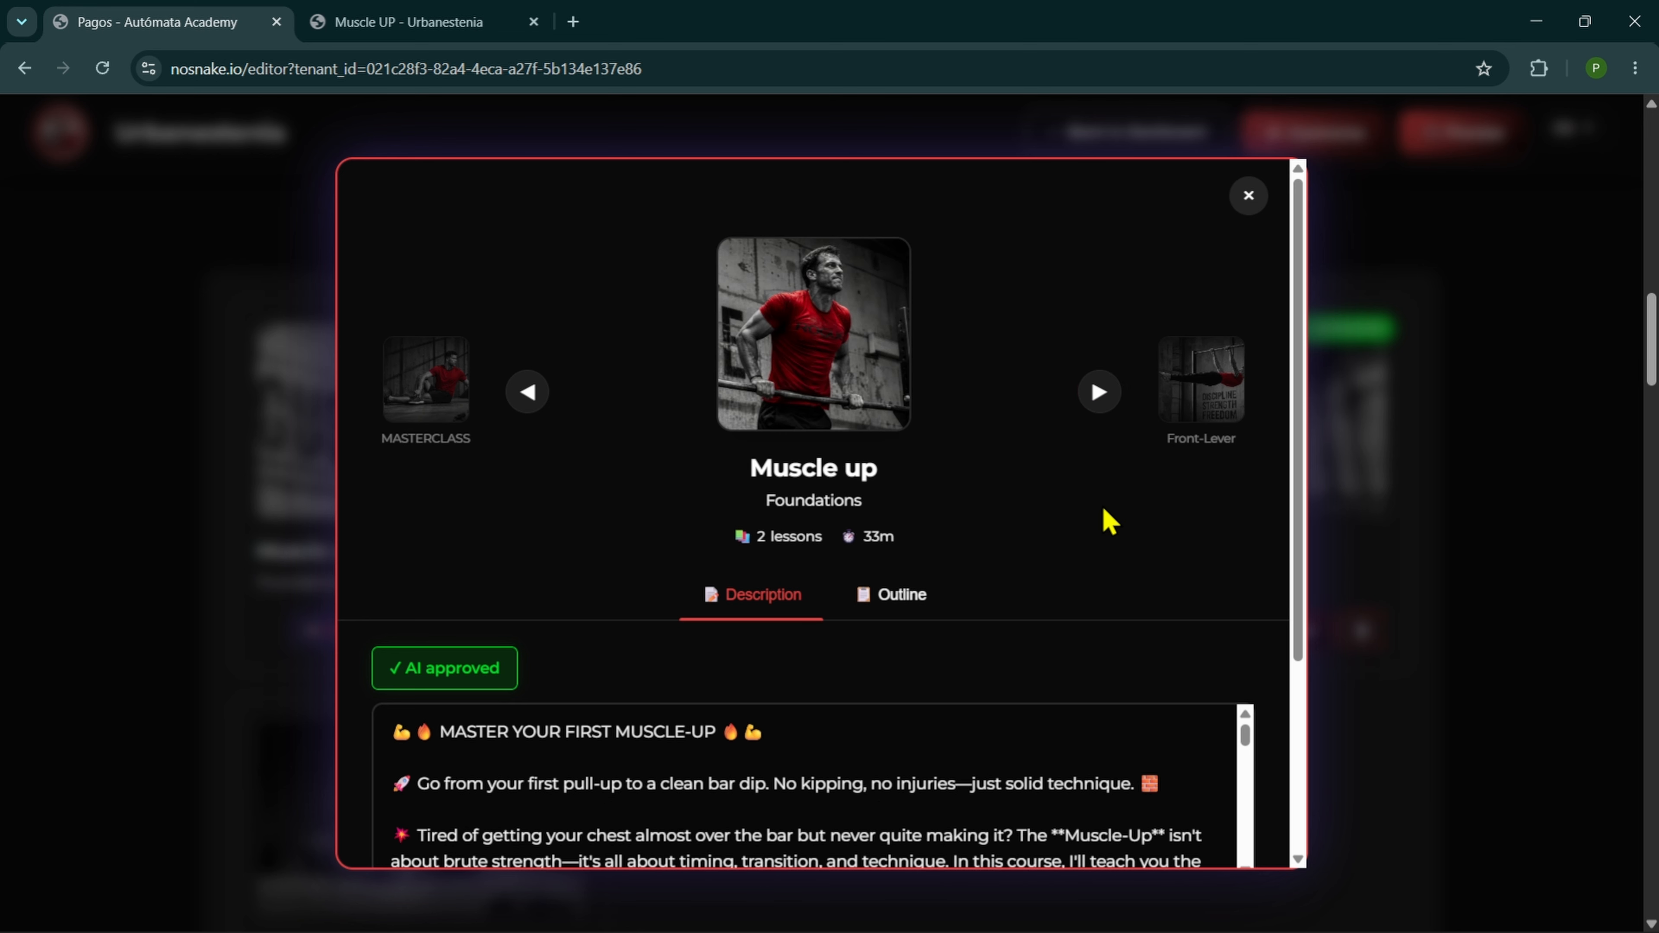
- Examine the Muscle up course's outline, collapsing MODULO 1 and expanding it again
{"action": "scroll", "coordinate": [1109, 521], "scroll_direction": "down", "scroll_amount": 3}
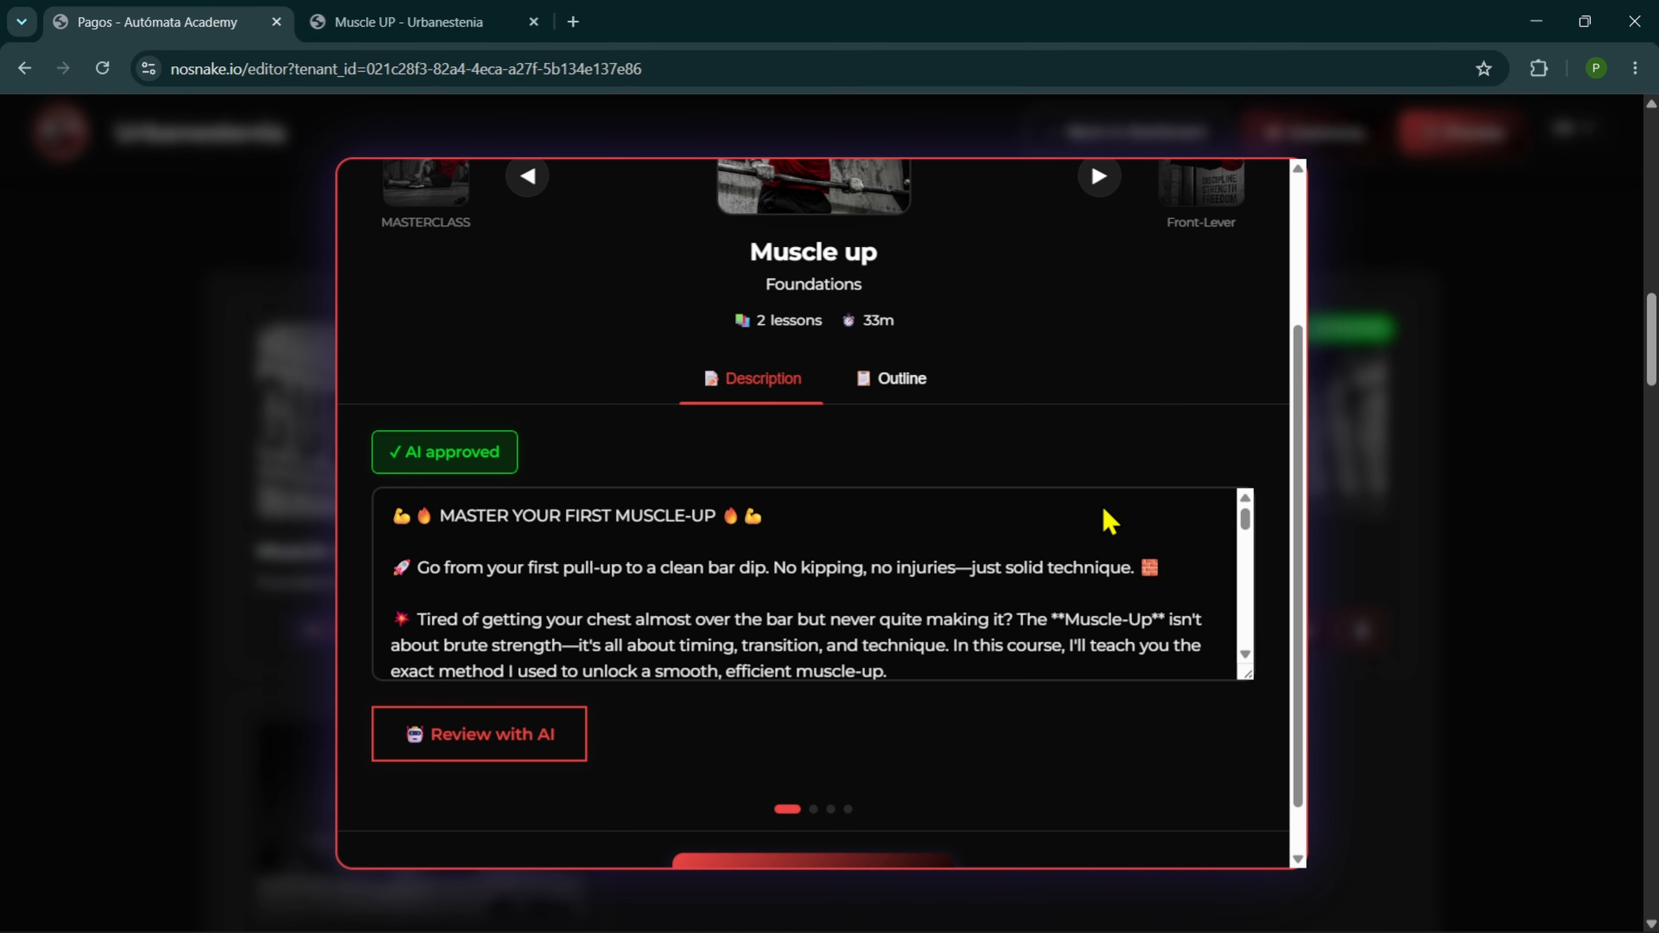
{"action": "left_click", "coordinate": [892, 378]}
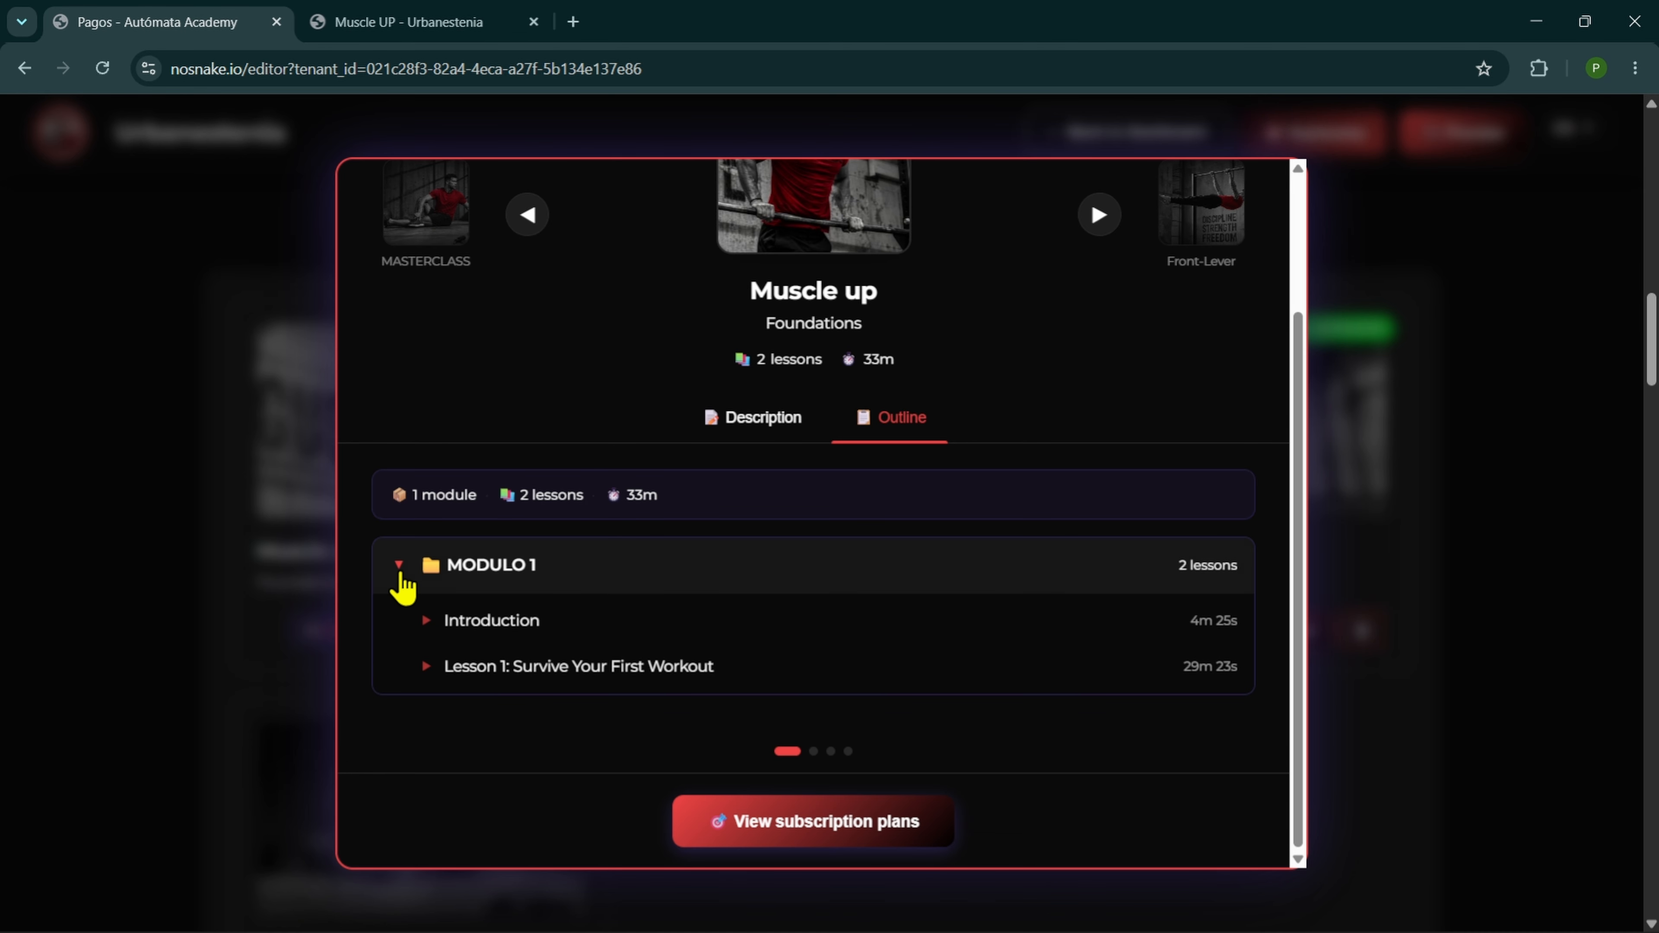
{"action": "left_click", "coordinate": [400, 566]}
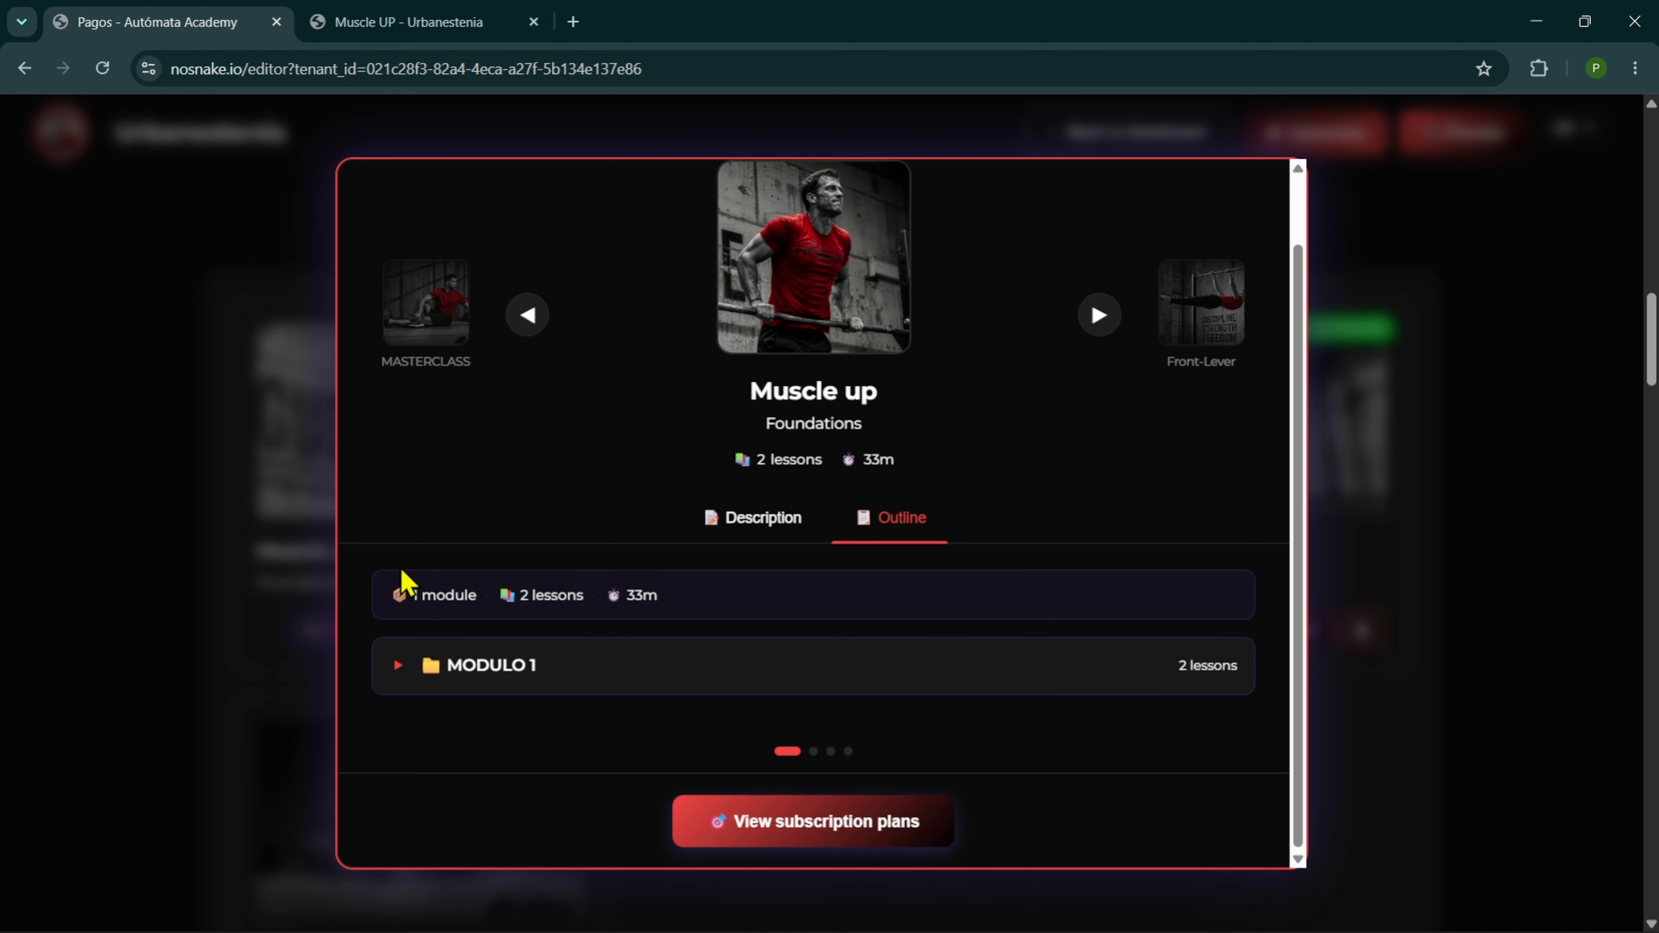
{"action": "left_click", "coordinate": [404, 657]}
- Read through the Muscle up course's description and close the course preview
{"action": "left_click", "coordinate": [778, 424]}
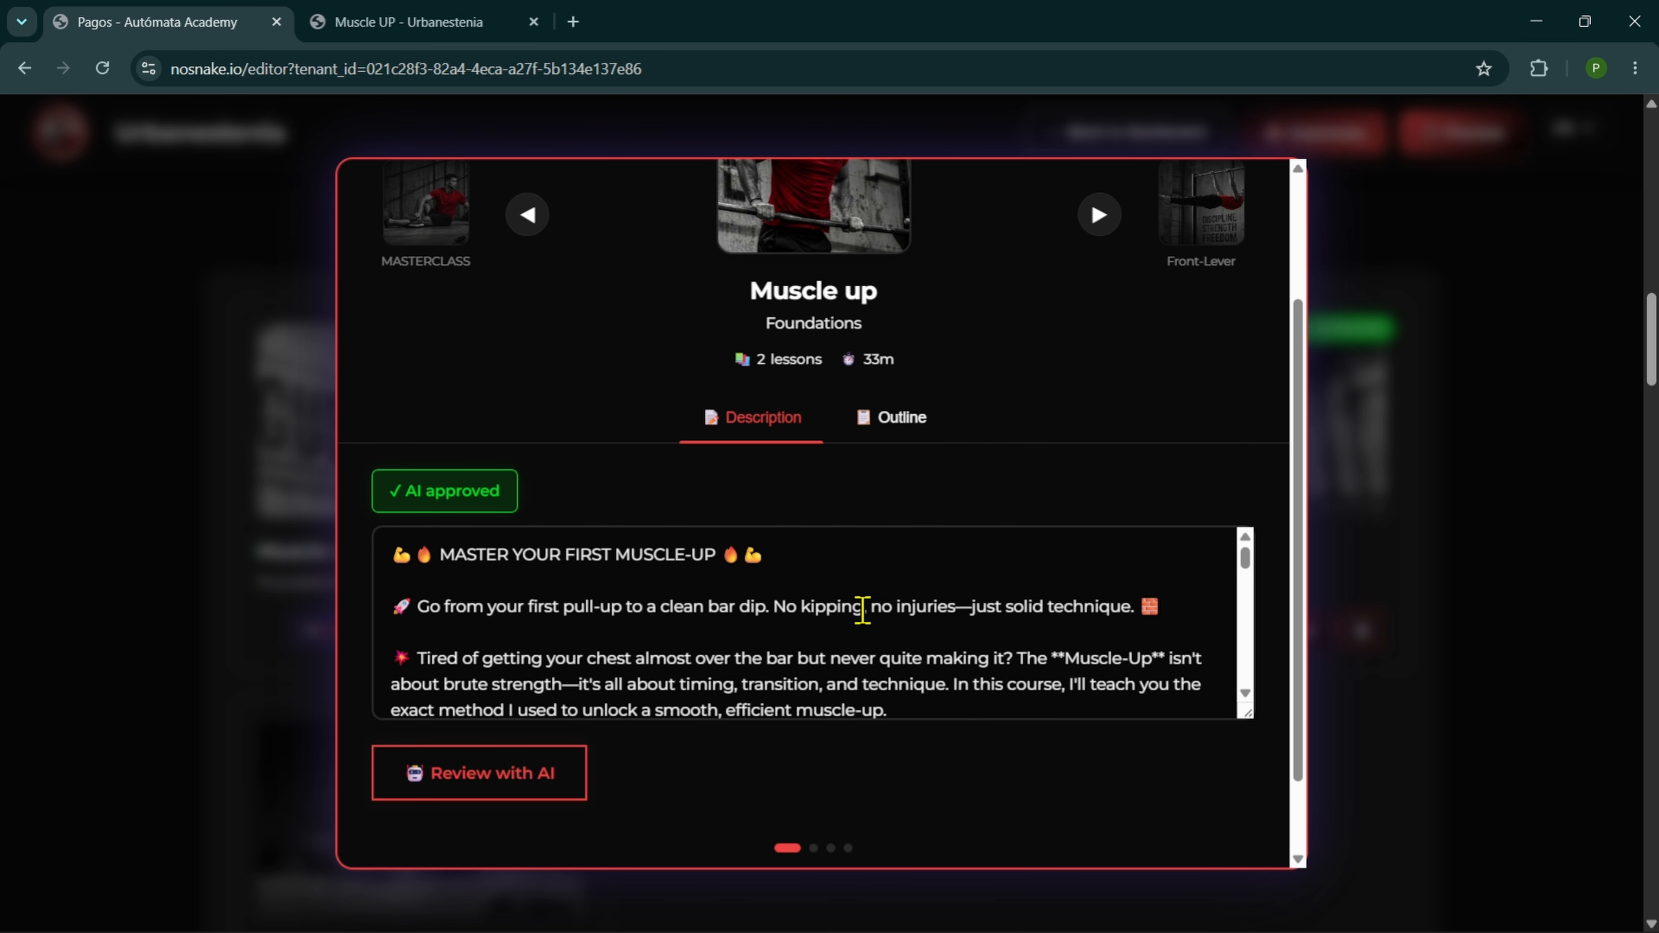
{"action": "scroll", "coordinate": [862, 608], "scroll_direction": "down", "scroll_amount": 4}
{"action": "scroll", "coordinate": [862, 610], "scroll_direction": "down", "scroll_amount": 10}
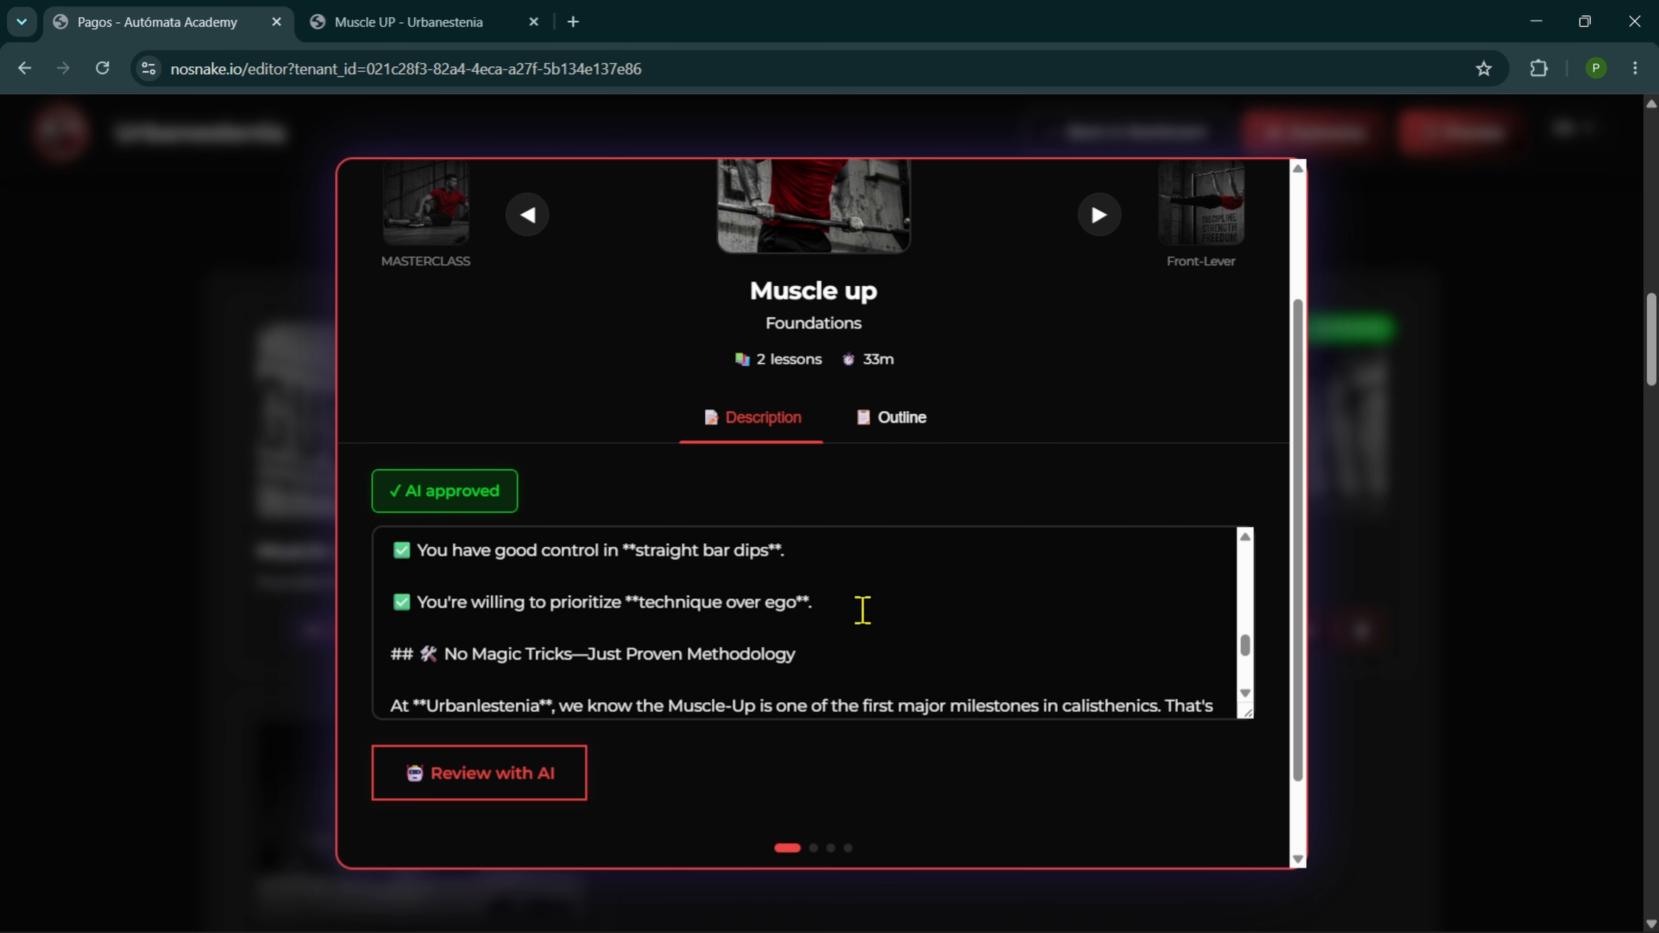
{"action": "scroll", "coordinate": [862, 609], "scroll_direction": "up", "scroll_amount": 15}
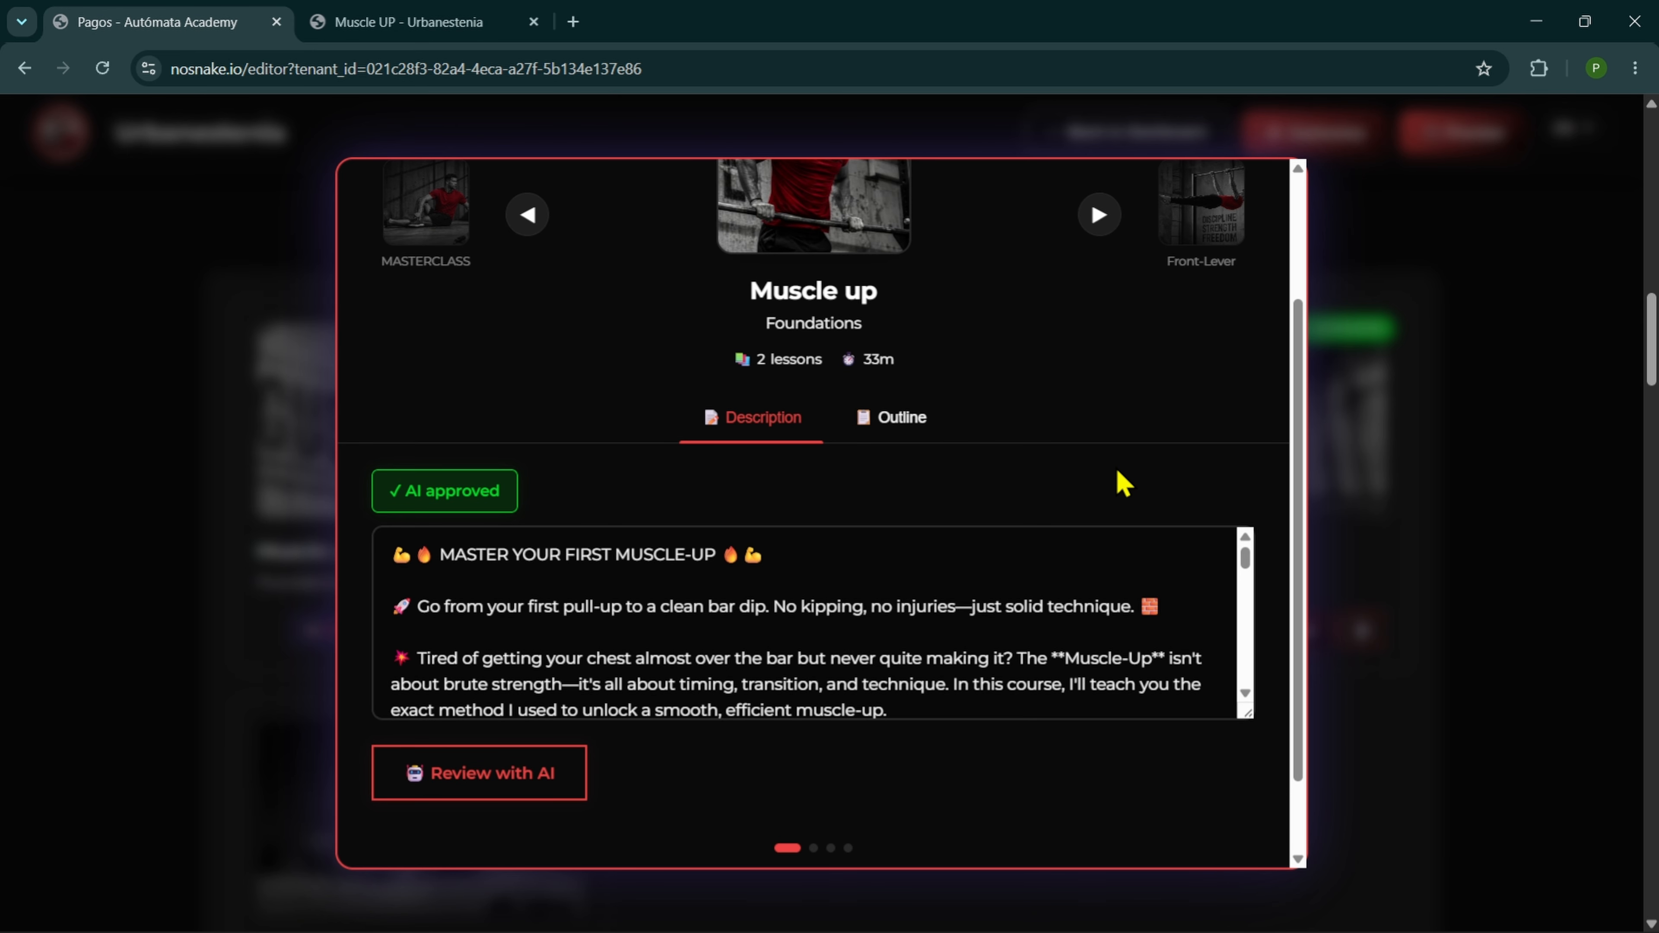
{"action": "scroll", "coordinate": [1126, 480], "scroll_direction": "up", "scroll_amount": 2}
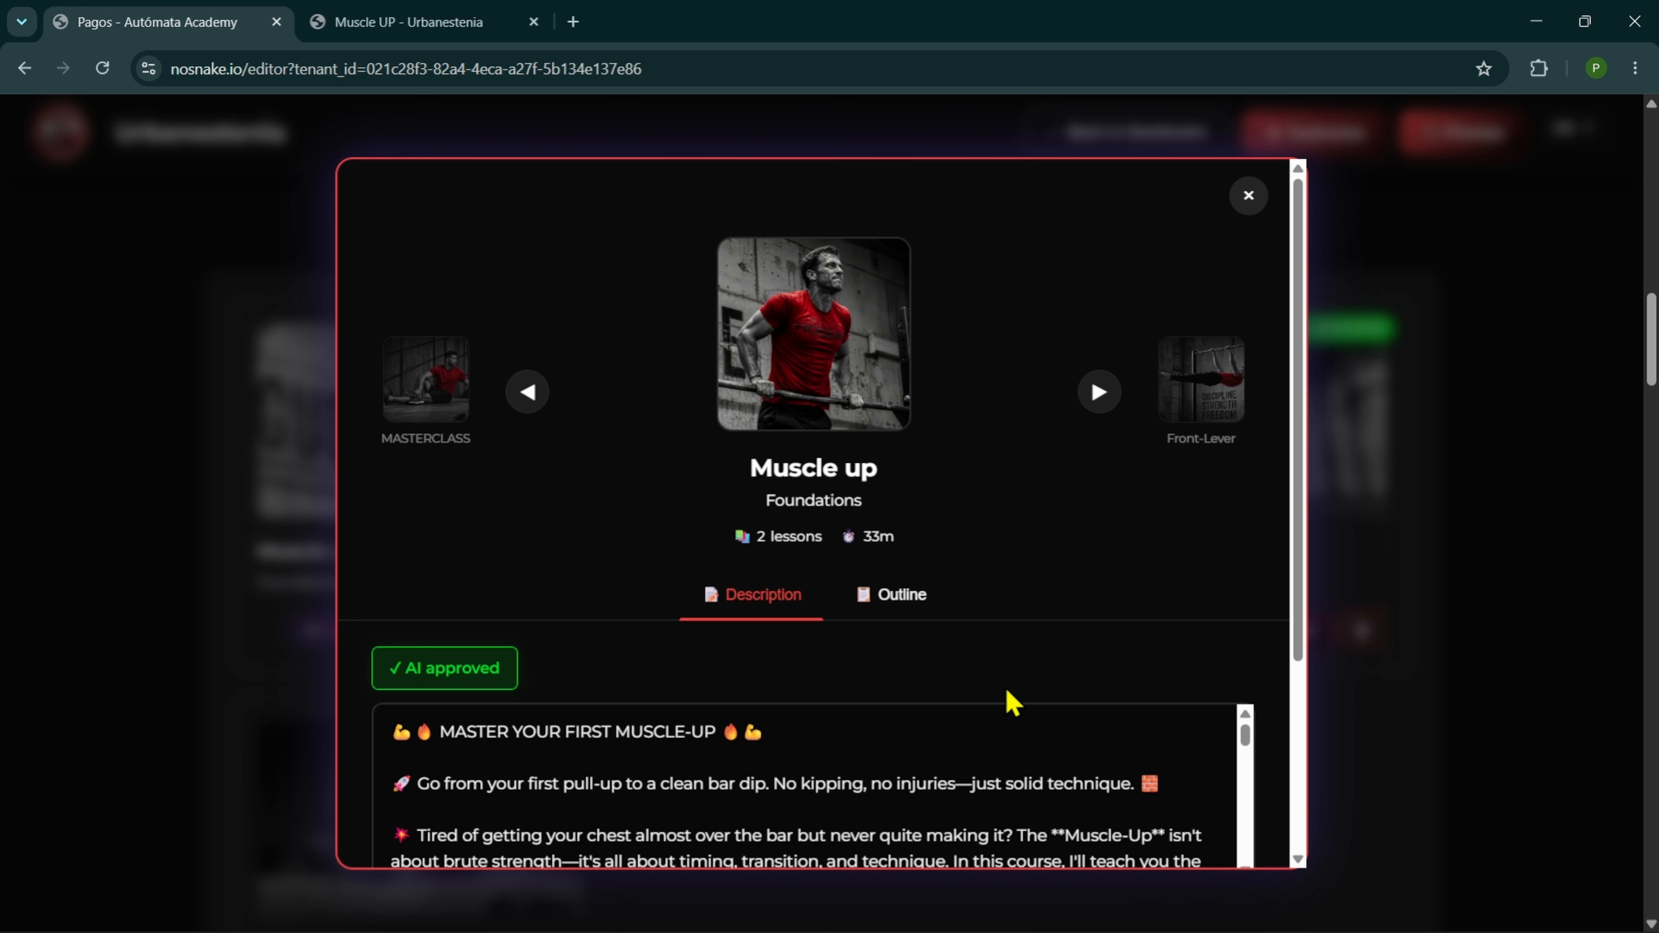
{"action": "scroll", "coordinate": [1012, 703], "scroll_direction": "down", "scroll_amount": 3}
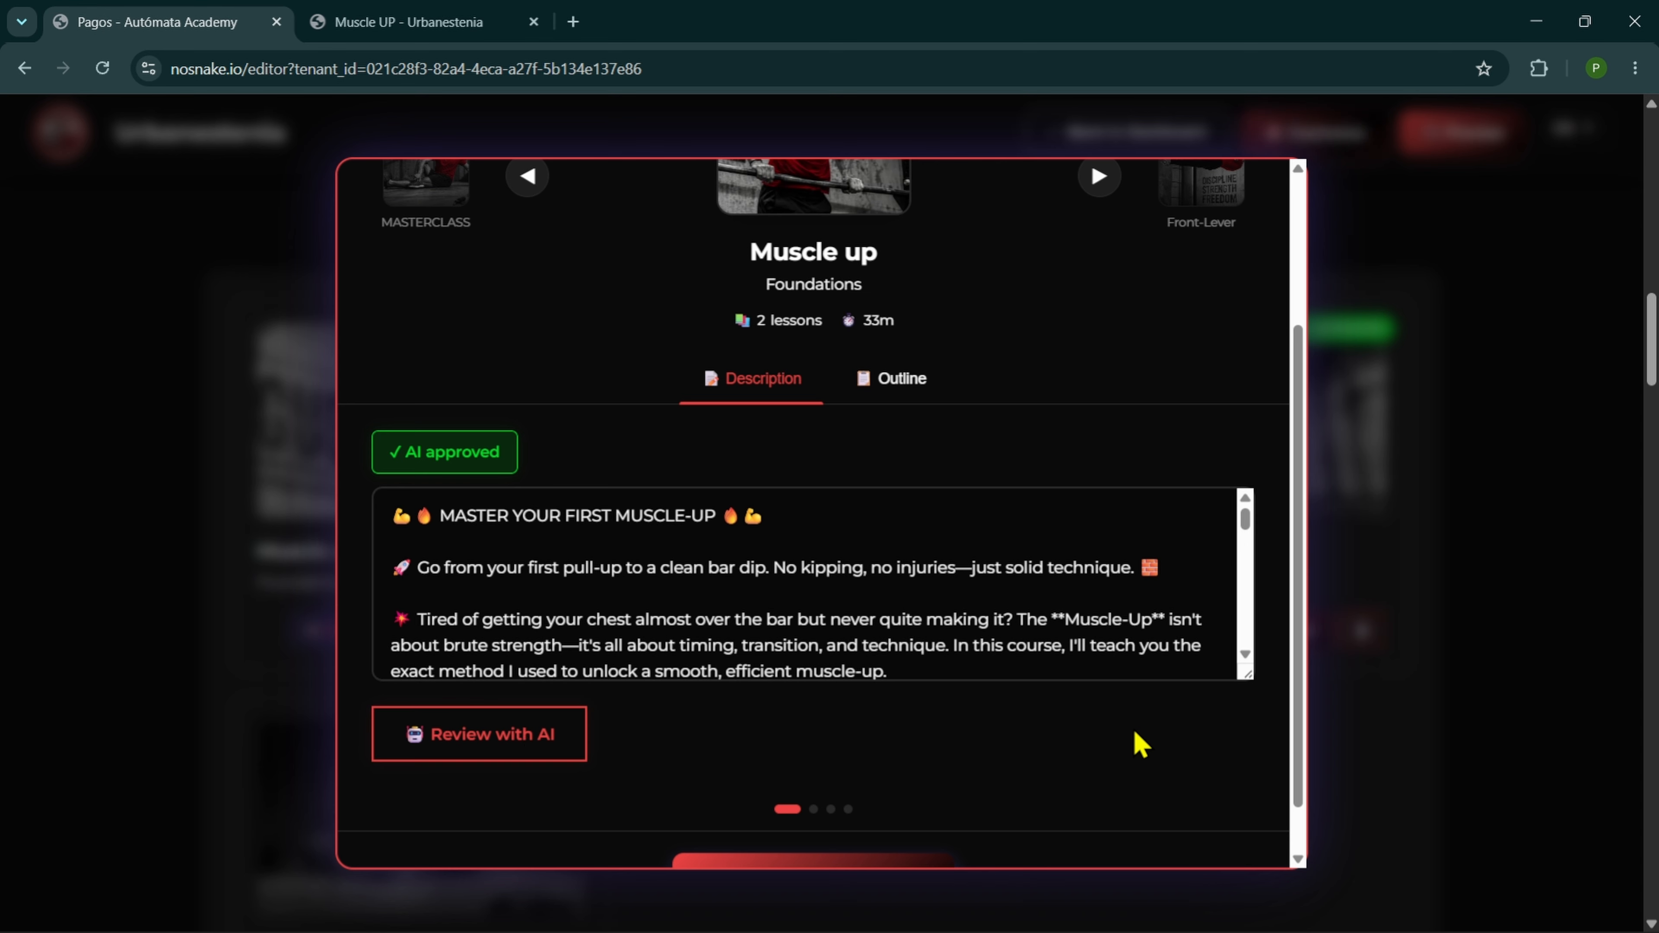
{"action": "scroll", "coordinate": [1135, 743], "scroll_direction": "up", "scroll_amount": 3}
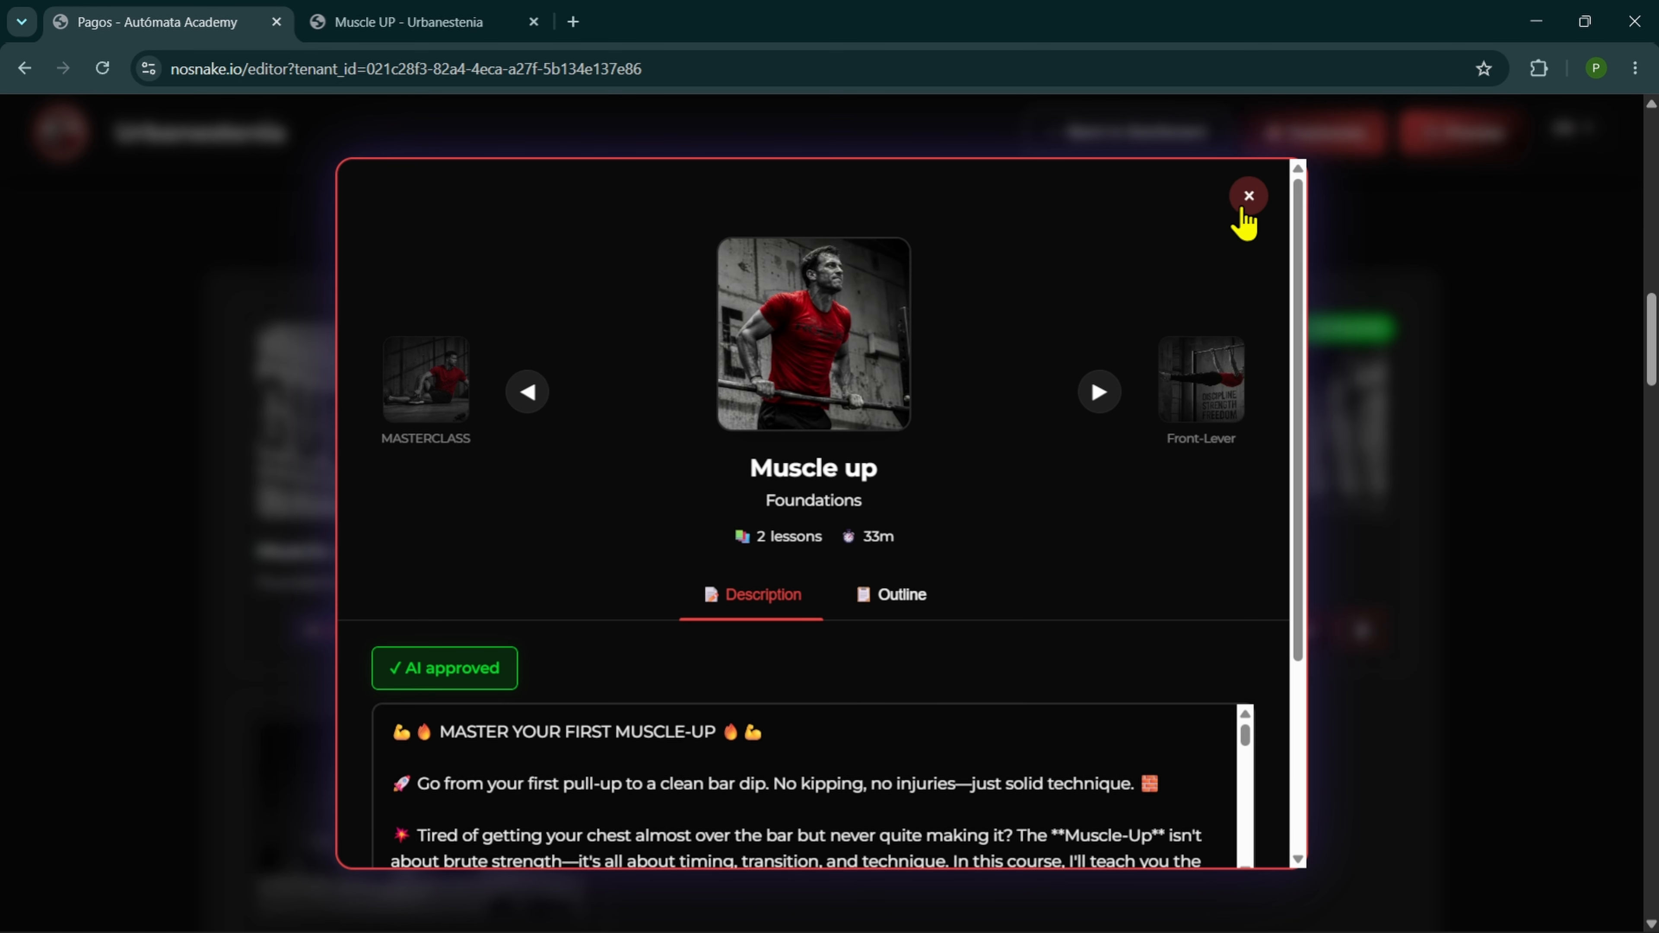
{"action": "left_click", "coordinate": [1243, 213]}
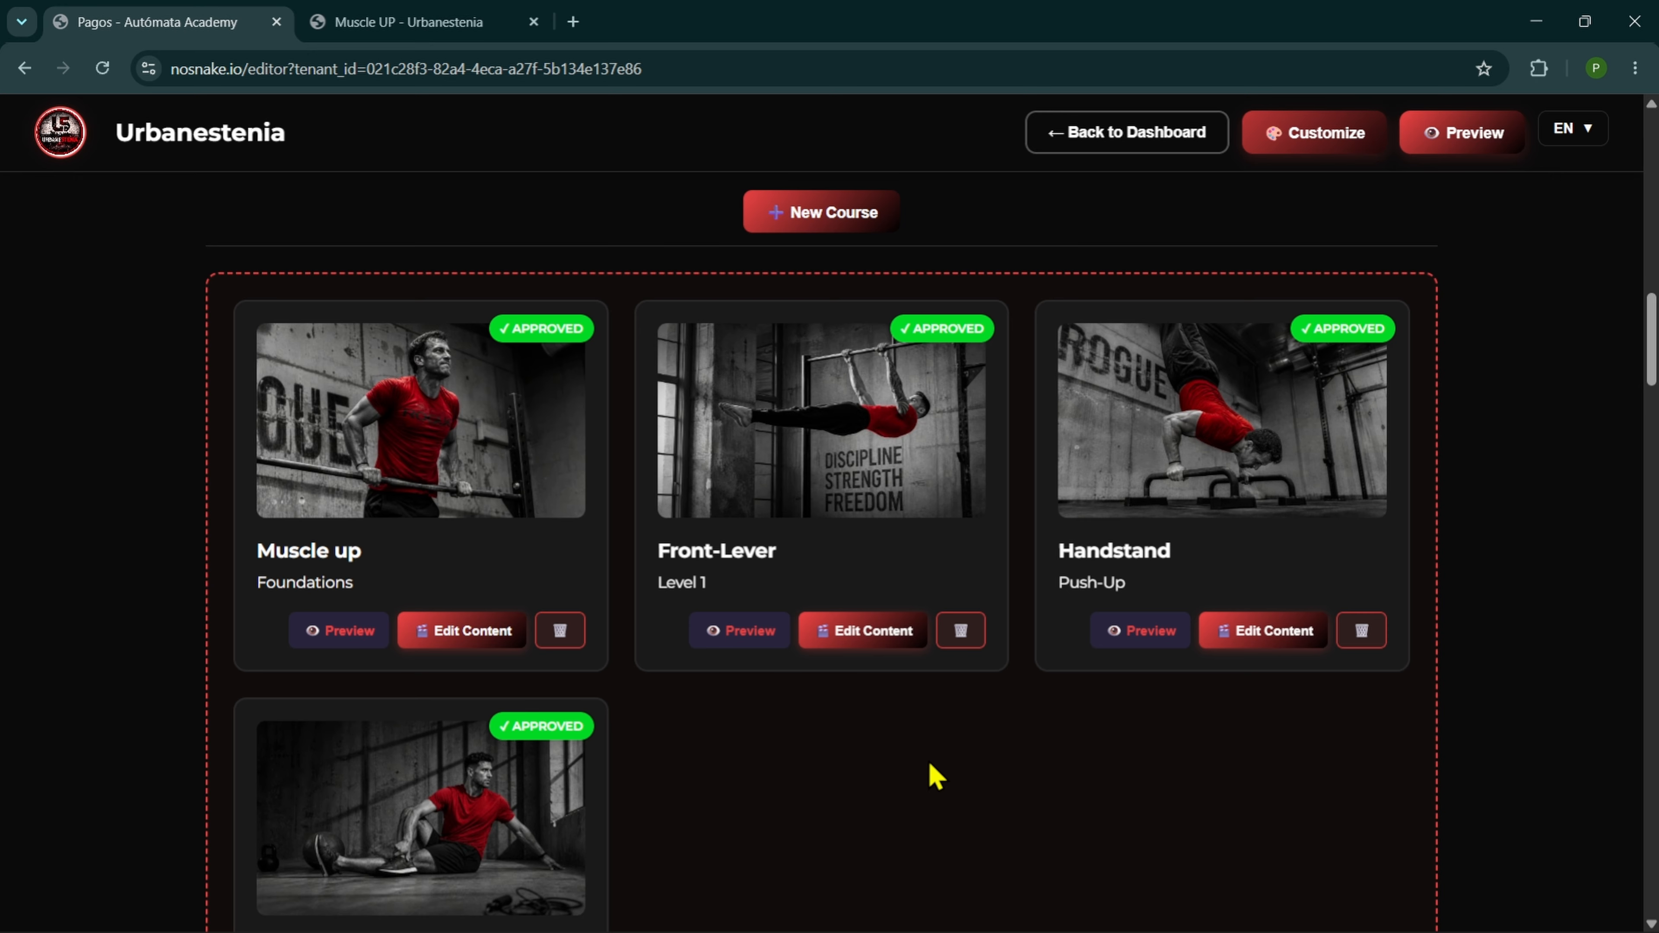
- Delete the Handstand course from the academy's course list and confirm the deletion
{"action": "scroll", "coordinate": [934, 775], "scroll_direction": "down", "scroll_amount": 2}
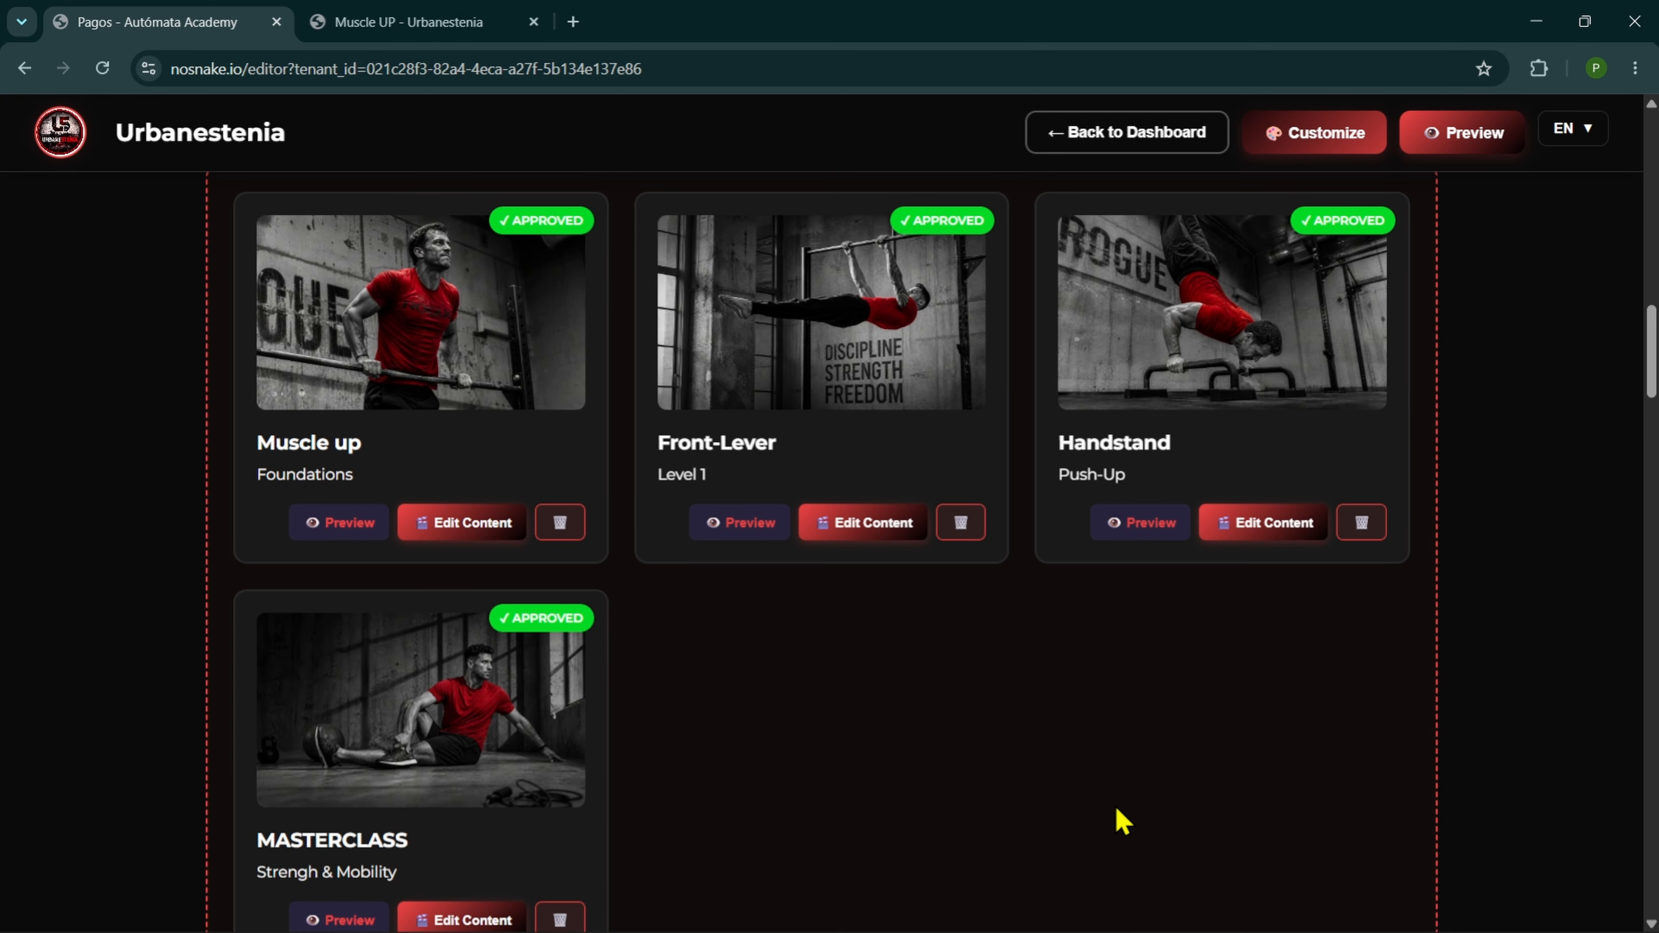
{"action": "scroll", "coordinate": [1118, 817], "scroll_direction": "up", "scroll_amount": 2}
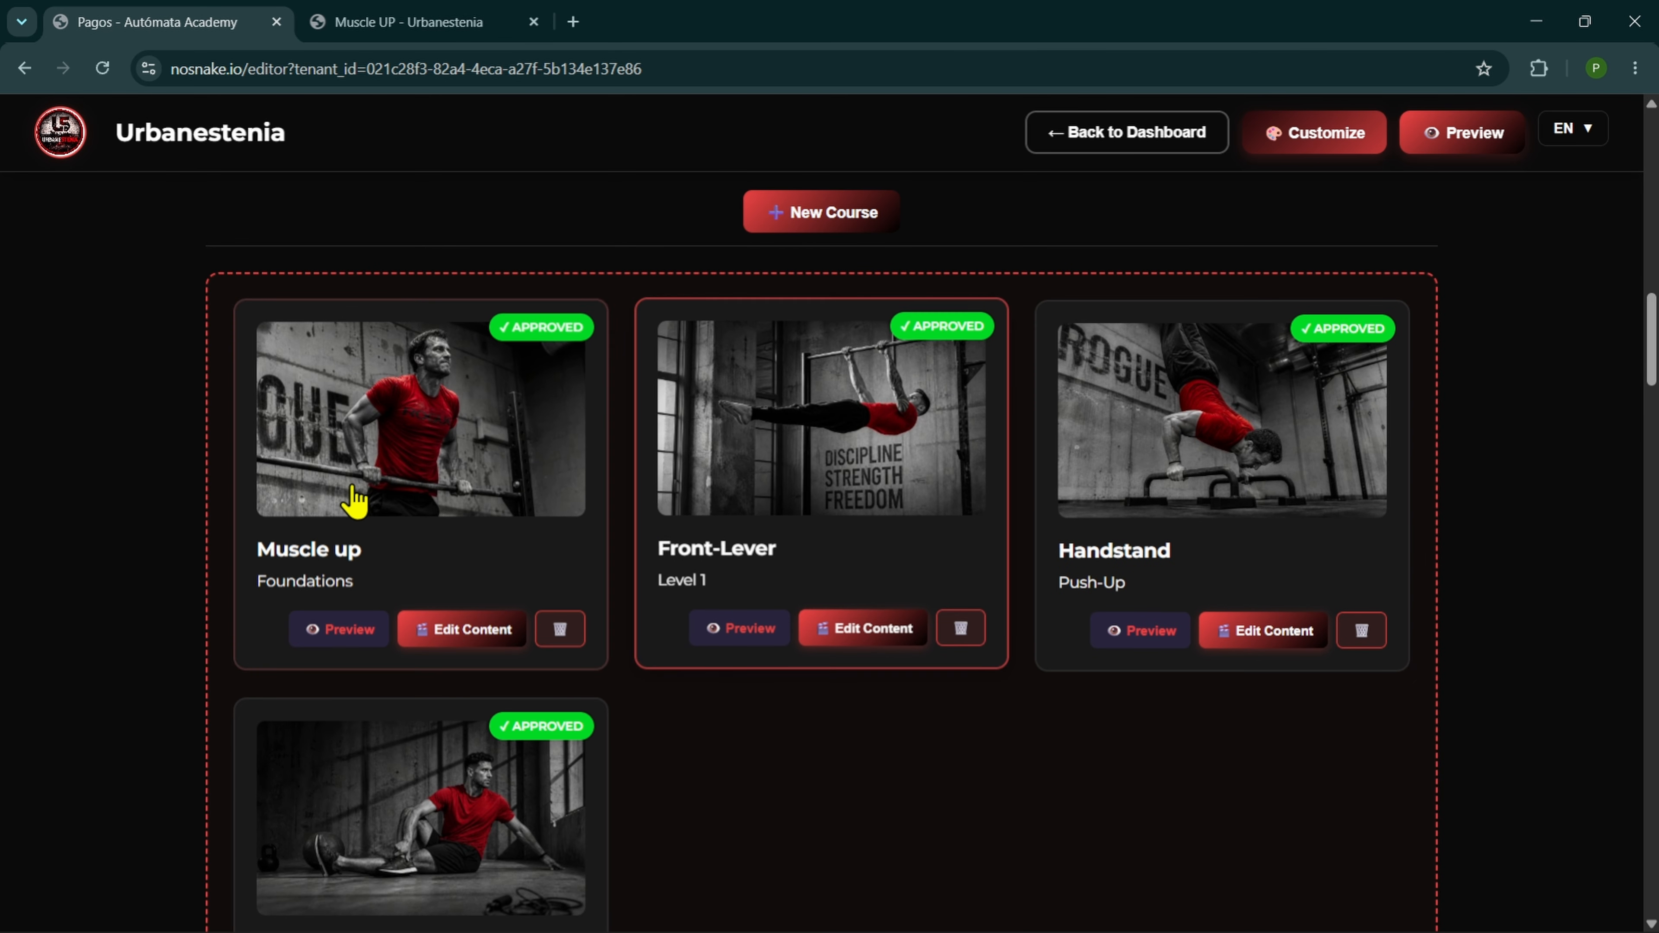
{"action": "left_click", "coordinate": [1364, 633]}
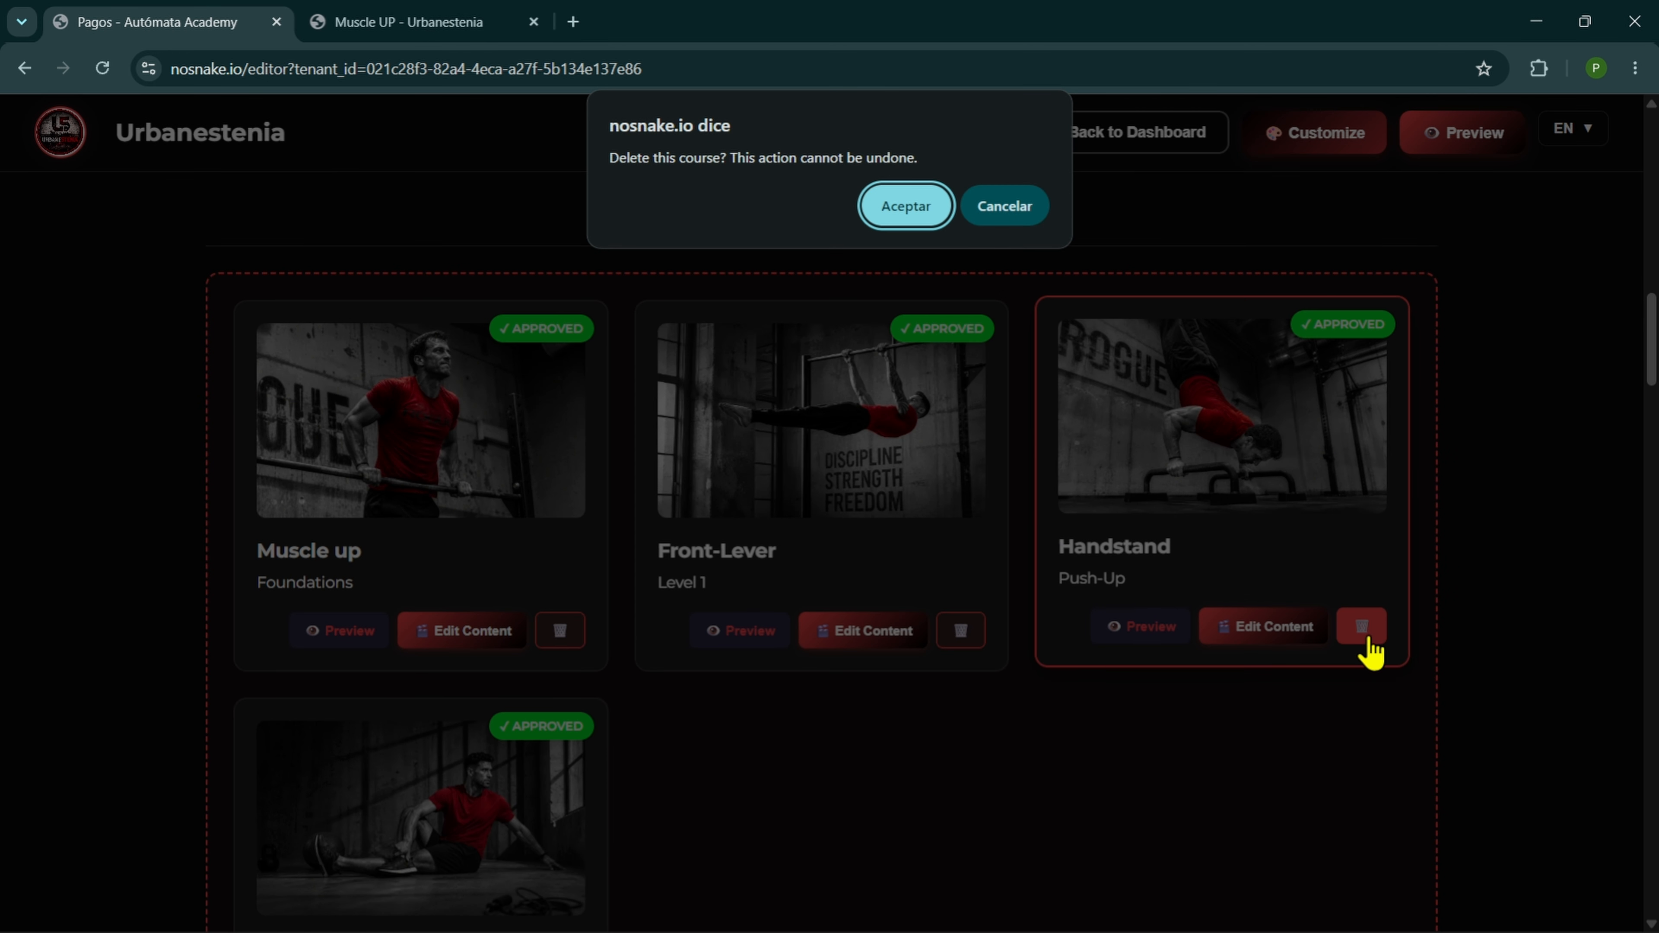
{"action": "left_click", "coordinate": [913, 213]}
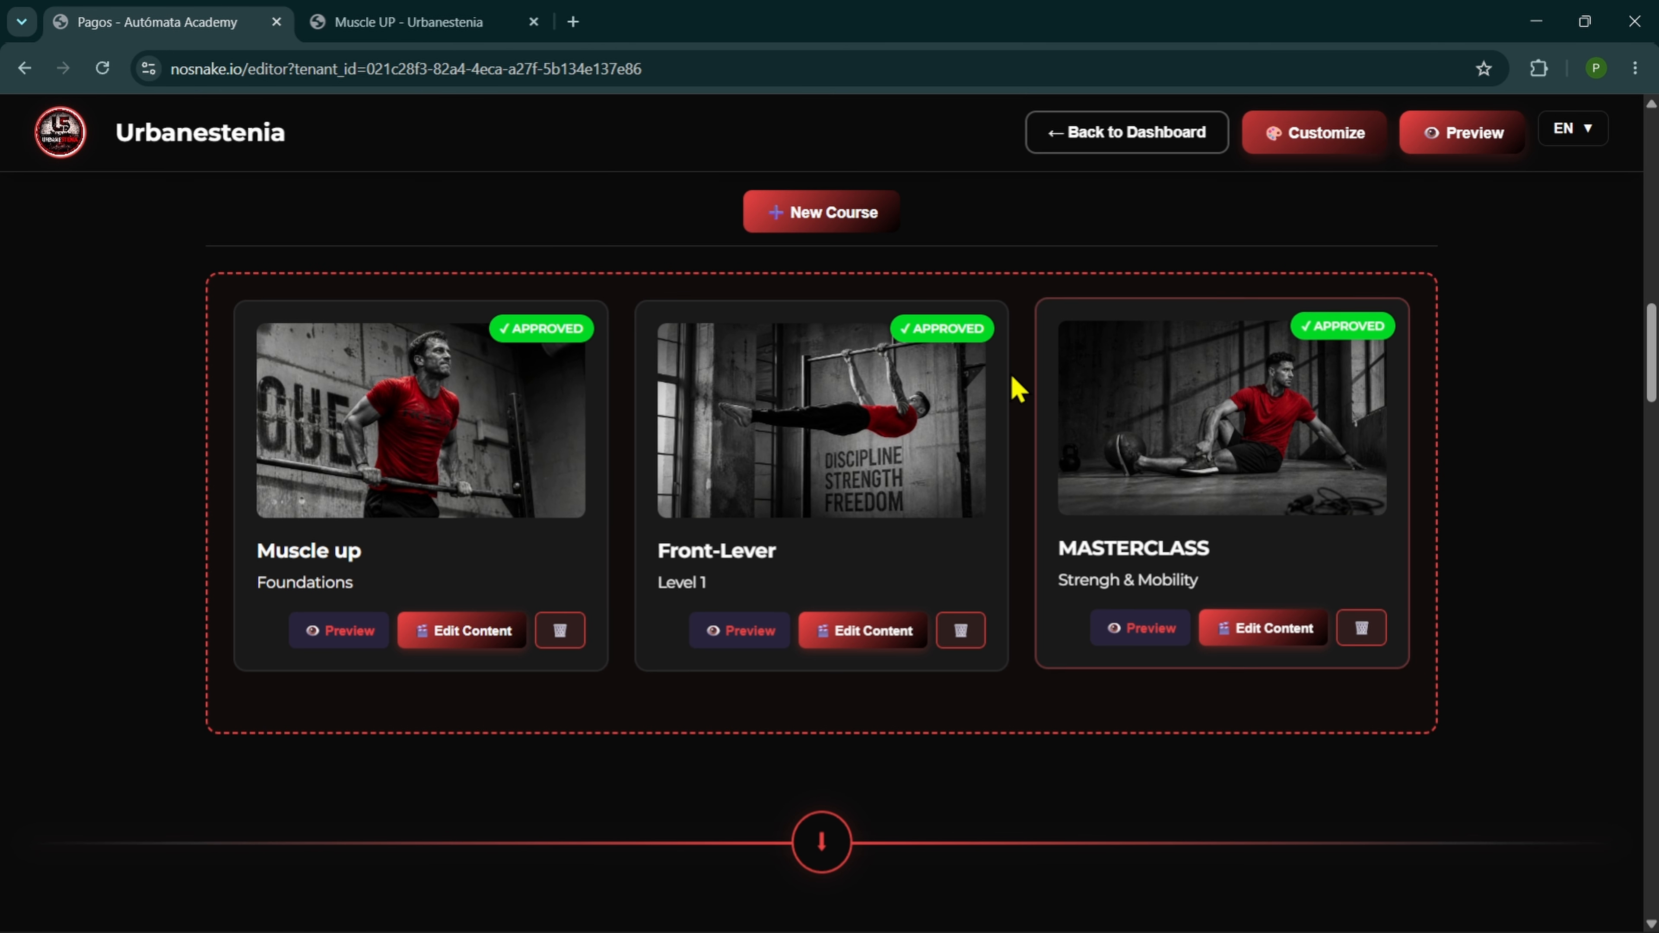
- Add a new blank course to the academy and look over its card in the course list
{"action": "left_click", "coordinate": [824, 215]}
{"action": "scroll", "coordinate": [827, 761], "scroll_direction": "down", "scroll_amount": 1}
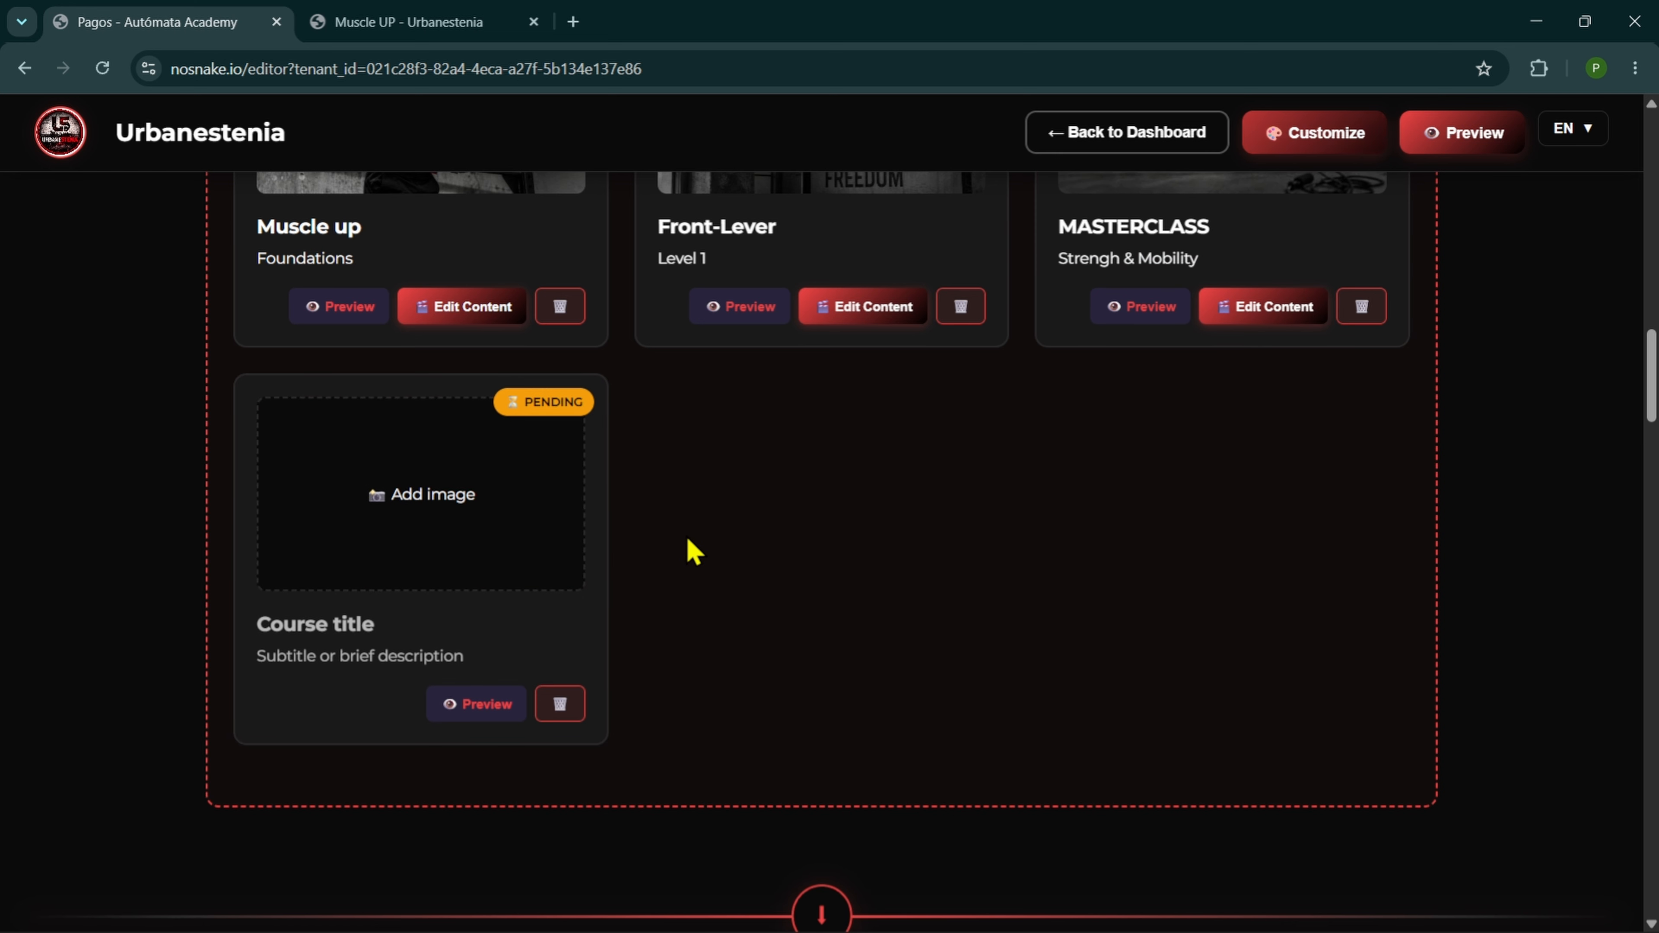
{"action": "scroll", "coordinate": [743, 568], "scroll_direction": "up", "scroll_amount": 2}
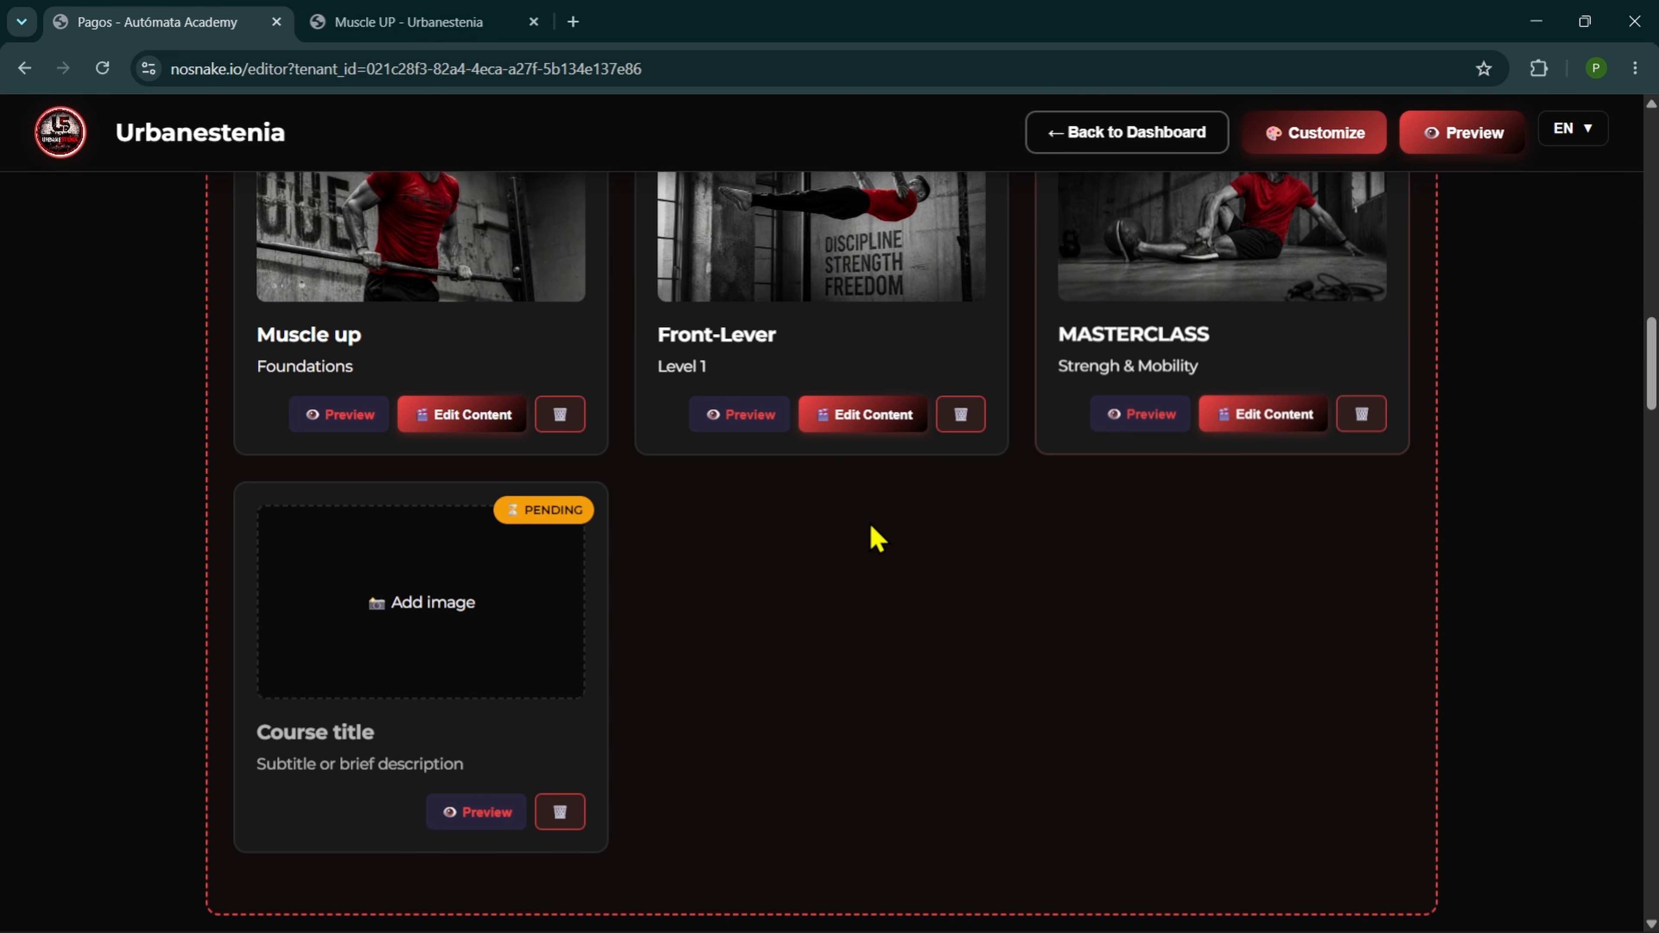
{"action": "scroll", "coordinate": [875, 537], "scroll_direction": "down", "scroll_amount": 3}
{"action": "scroll", "coordinate": [876, 537], "scroll_direction": "up", "scroll_amount": 3}
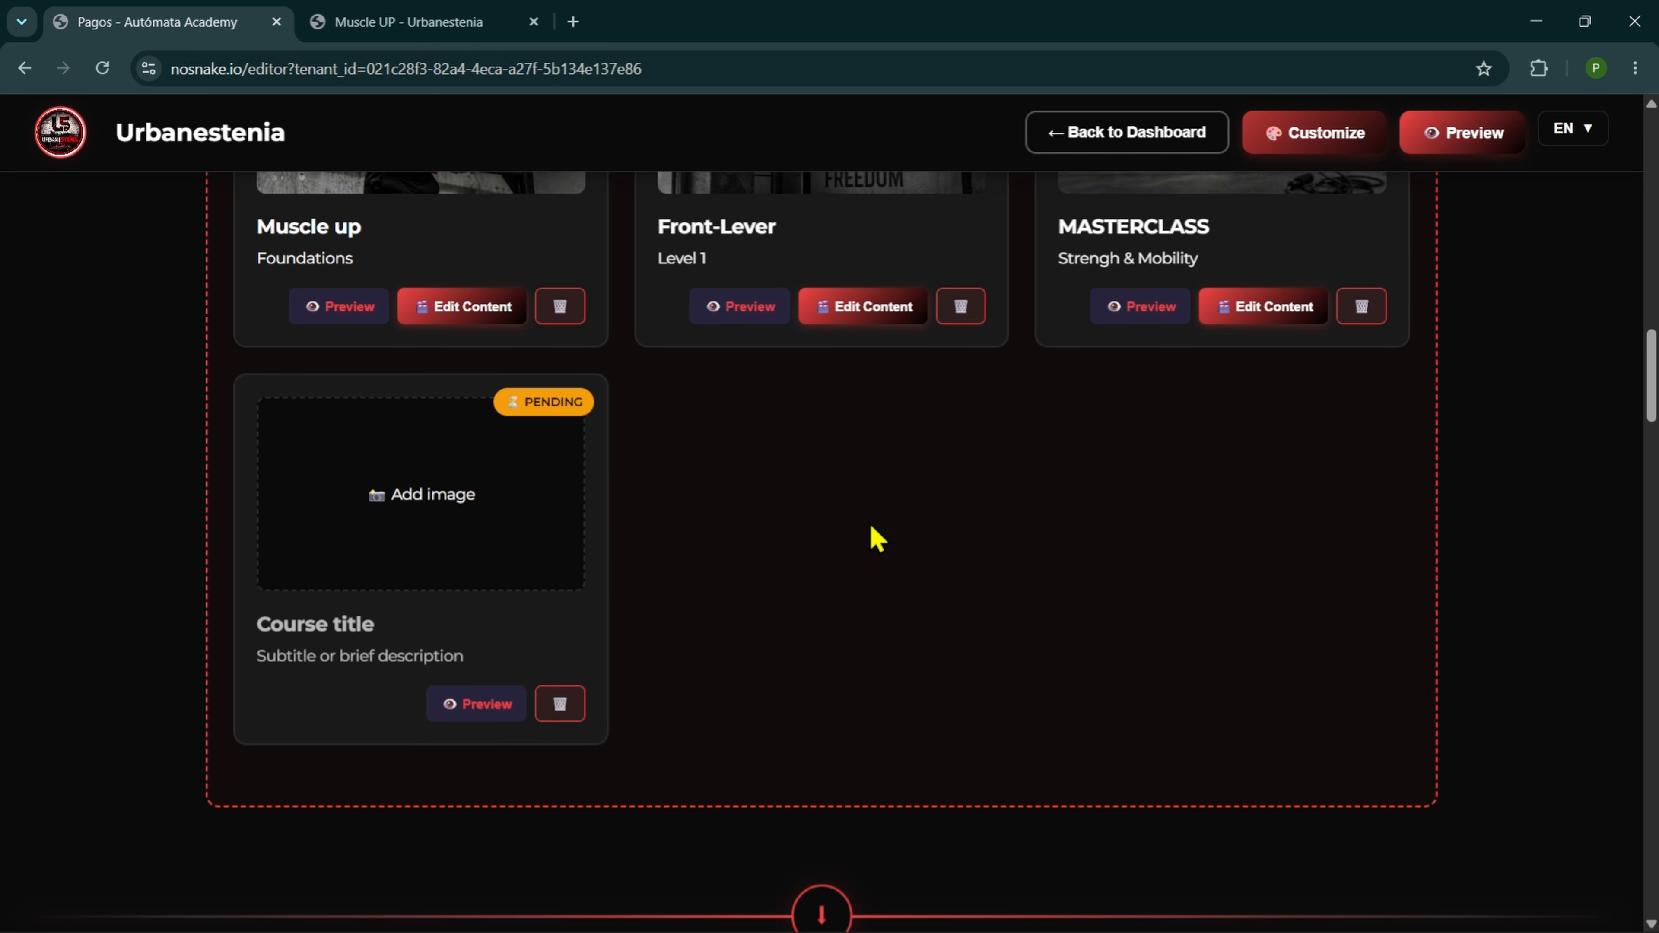
{"action": "scroll", "coordinate": [875, 537], "scroll_direction": "down", "scroll_amount": 2}
- Set the new course's image to the previously used cdn.nosnake.io URL ending in branding-1777978429157.jpg, and save it
{"action": "left_click", "coordinate": [414, 484]}
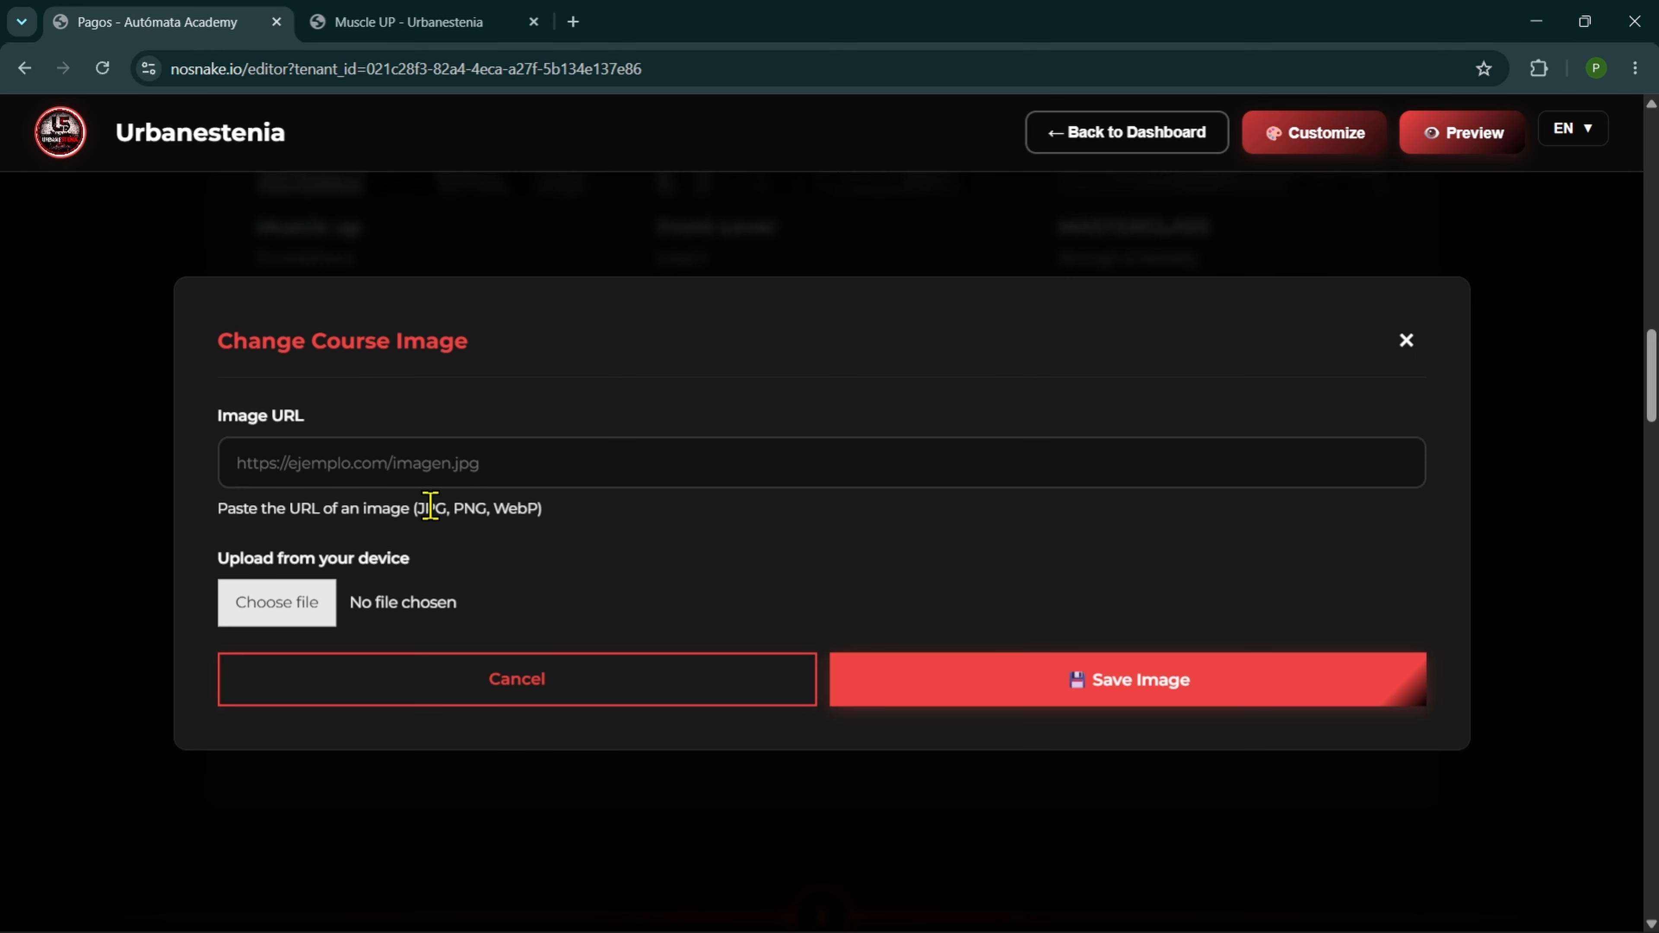
{"action": "left_click", "coordinate": [439, 455]}
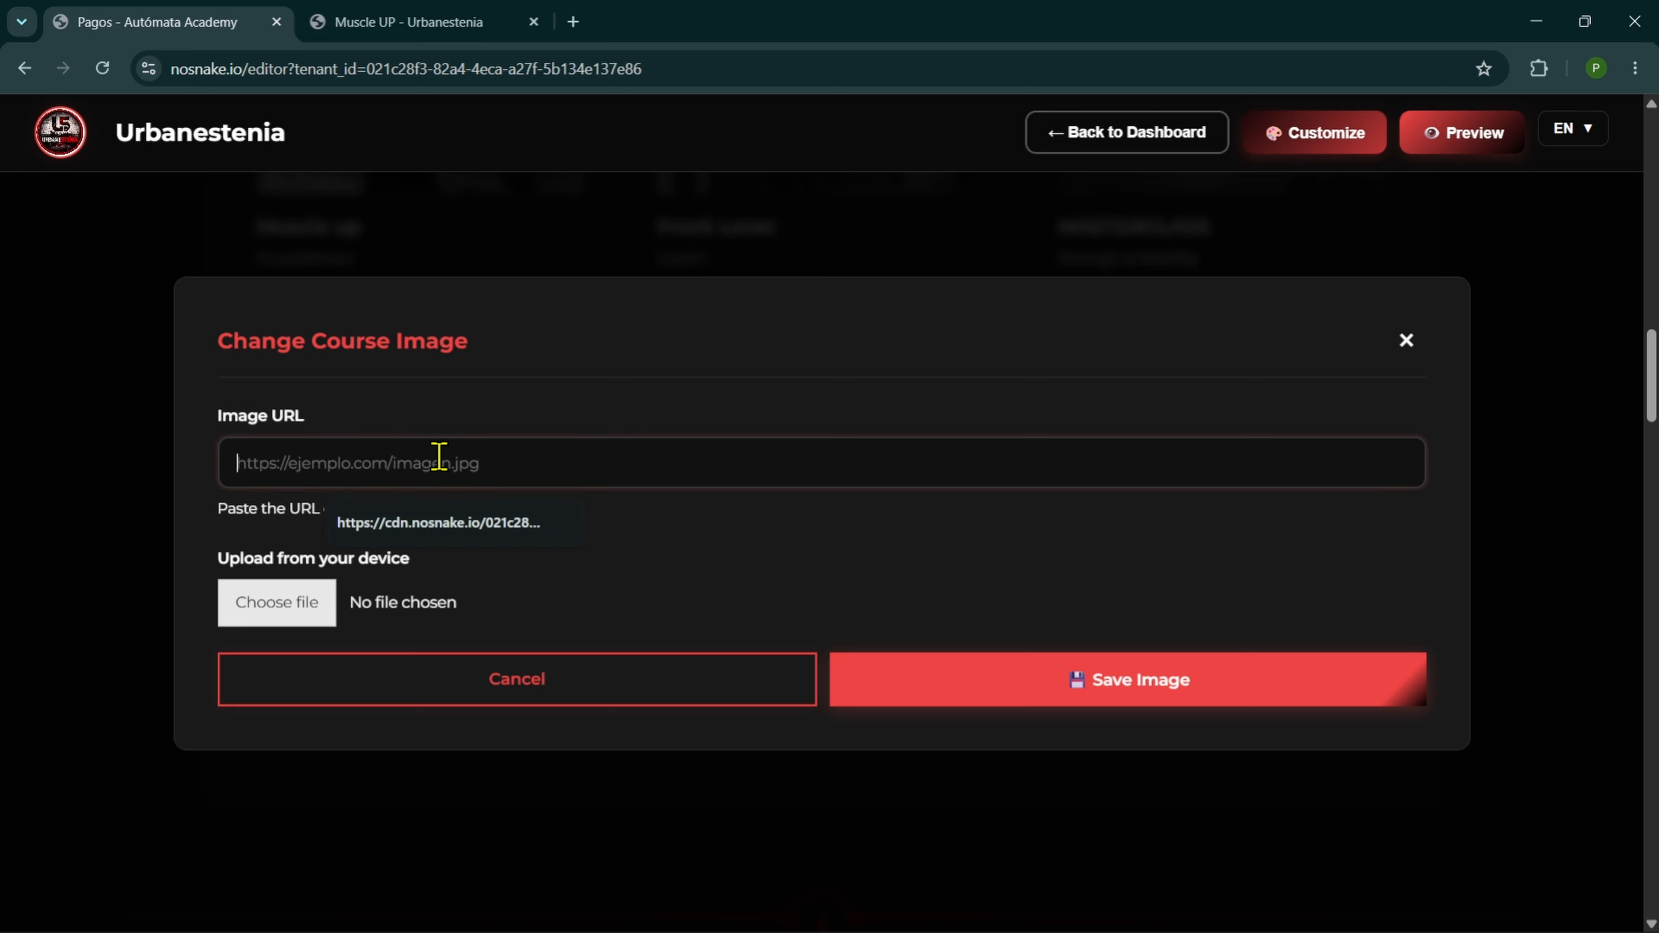
{"action": "left_click", "coordinate": [310, 604]}
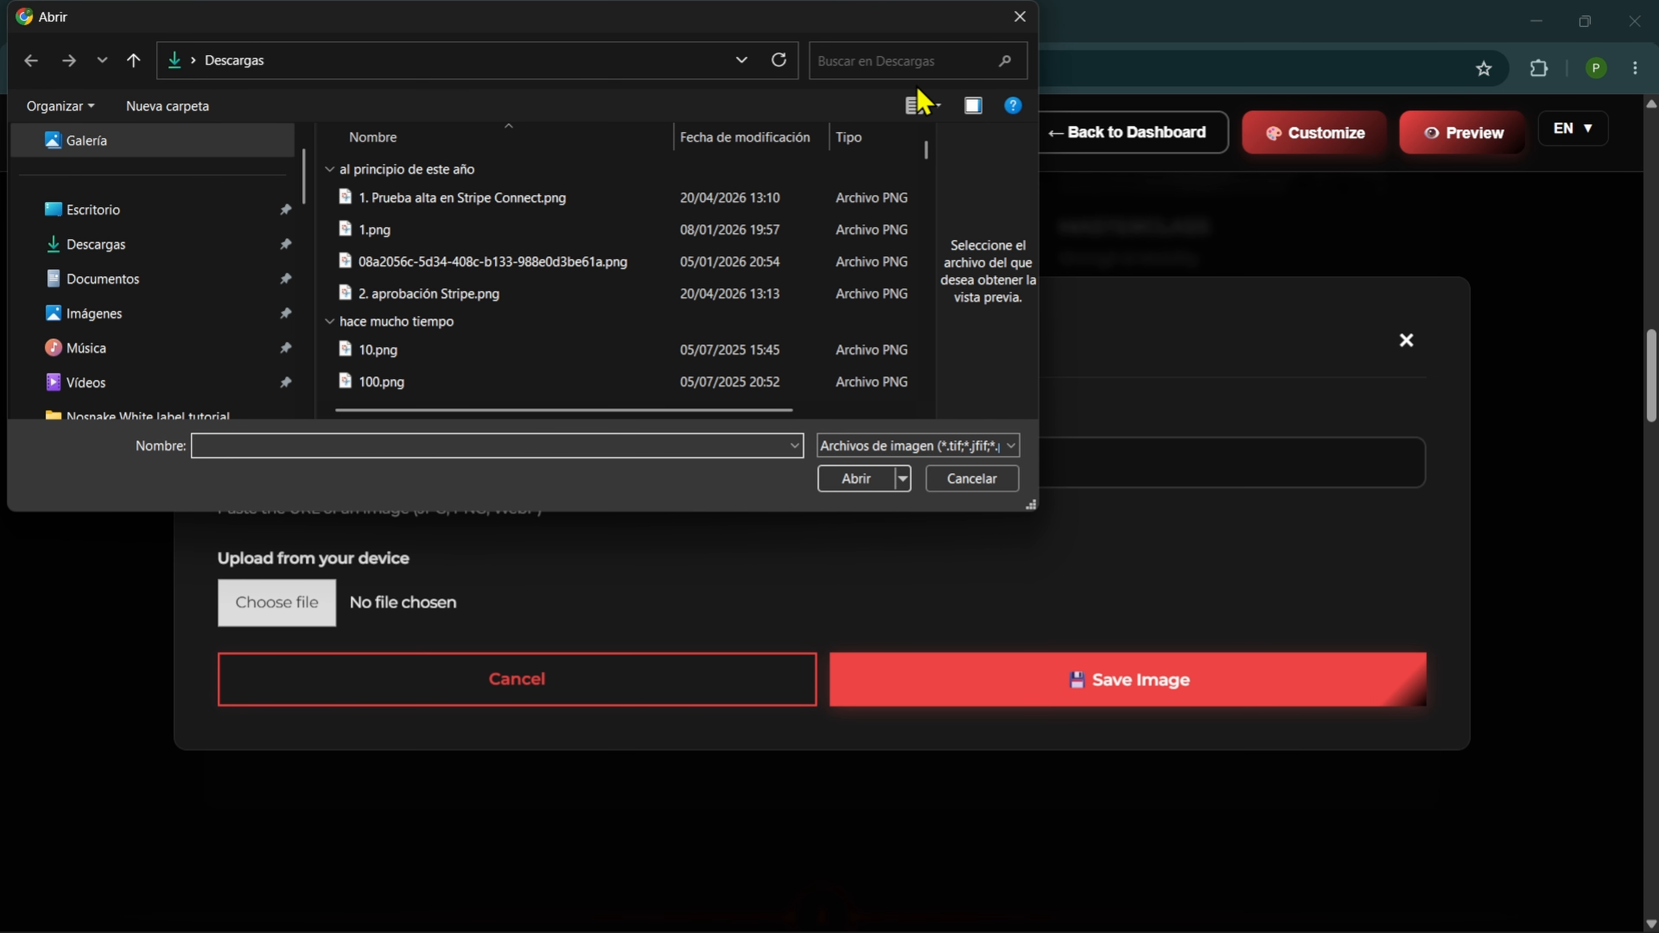
{"action": "left_click", "coordinate": [1020, 17]}
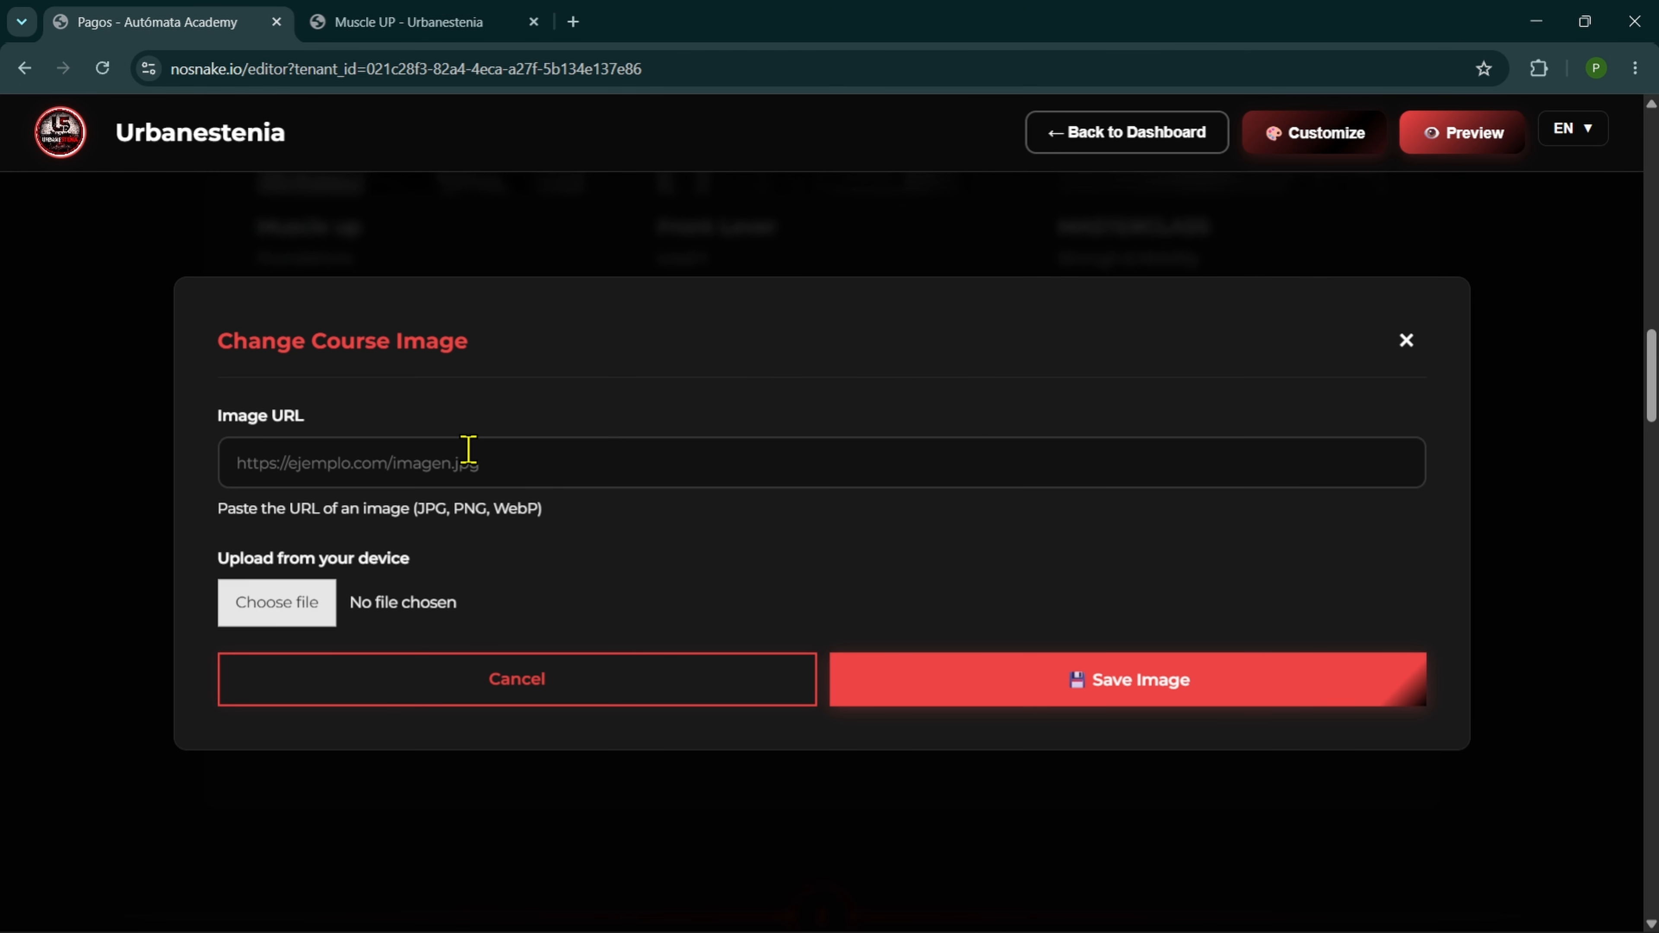
{"action": "left_click", "coordinate": [466, 451]}
{"action": "left_click", "coordinate": [474, 541]}
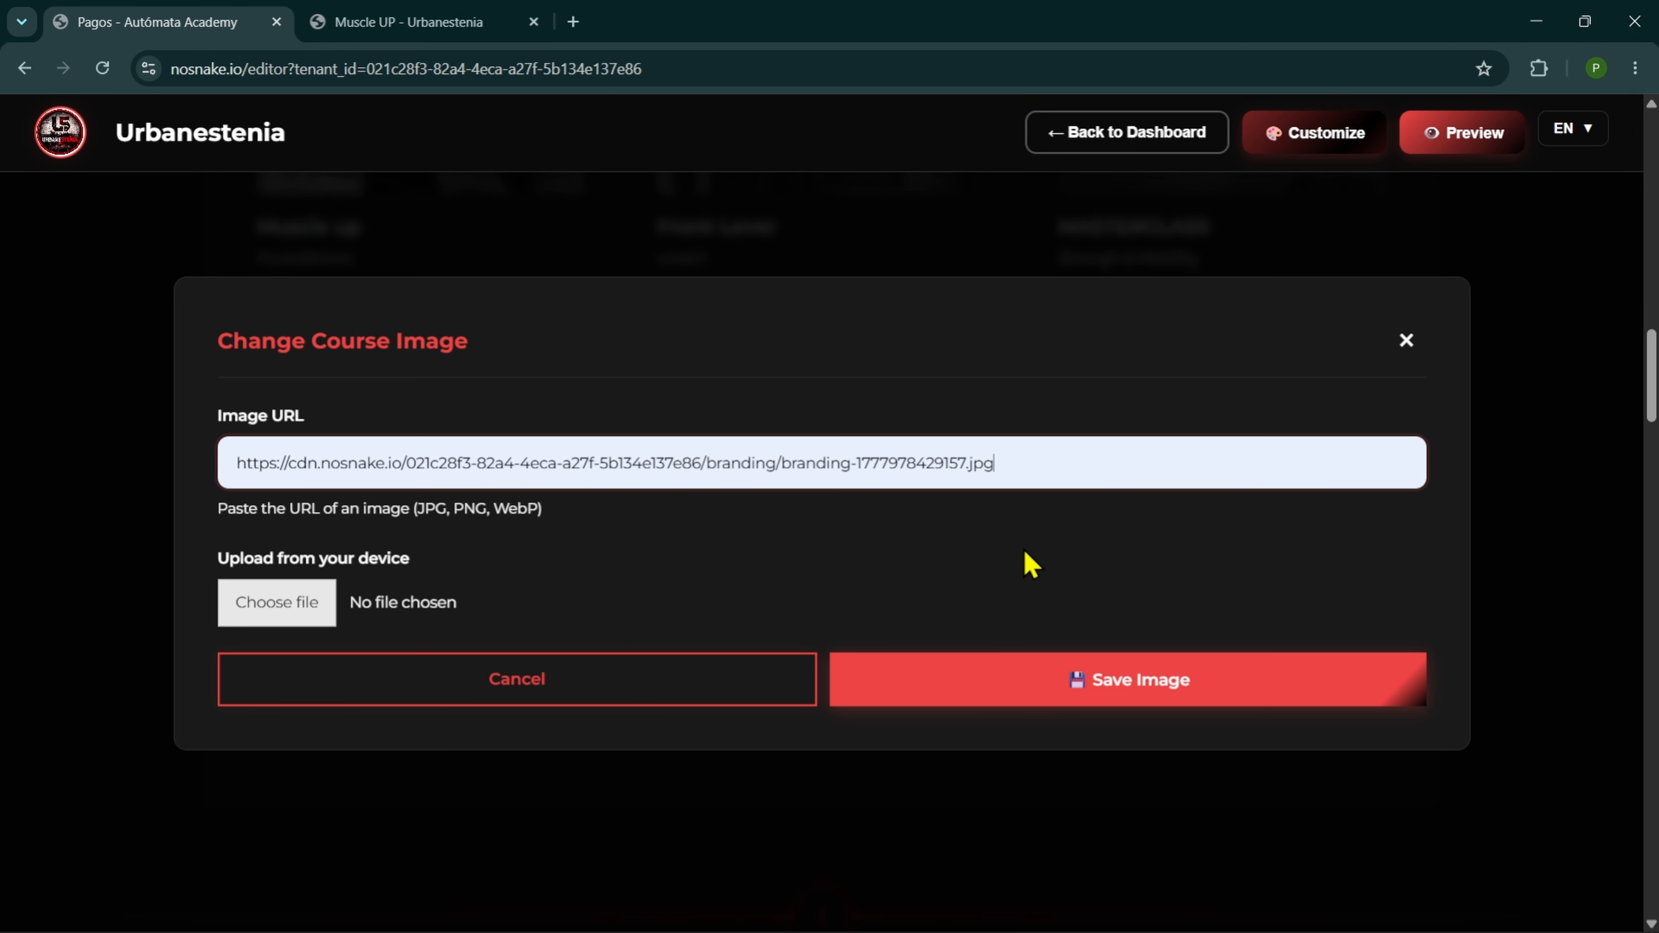
{"action": "left_click", "coordinate": [1079, 678]}
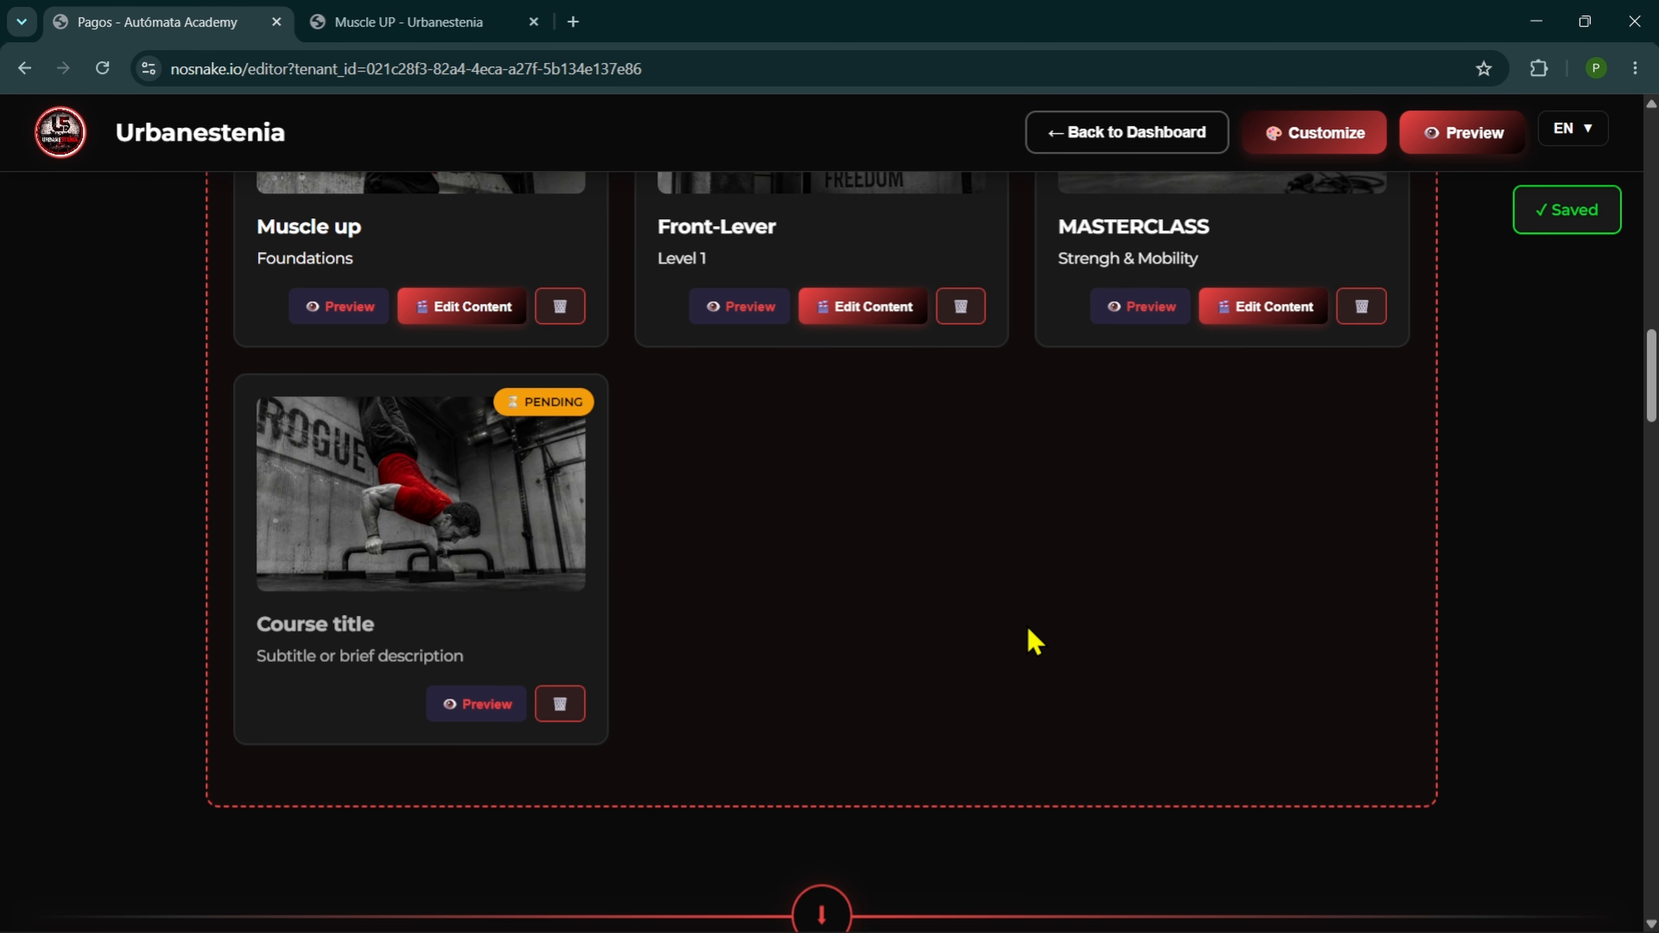
- Title the new course Handstand and give it the subtitle Push-Up
{"action": "left_click", "coordinate": [410, 624]}
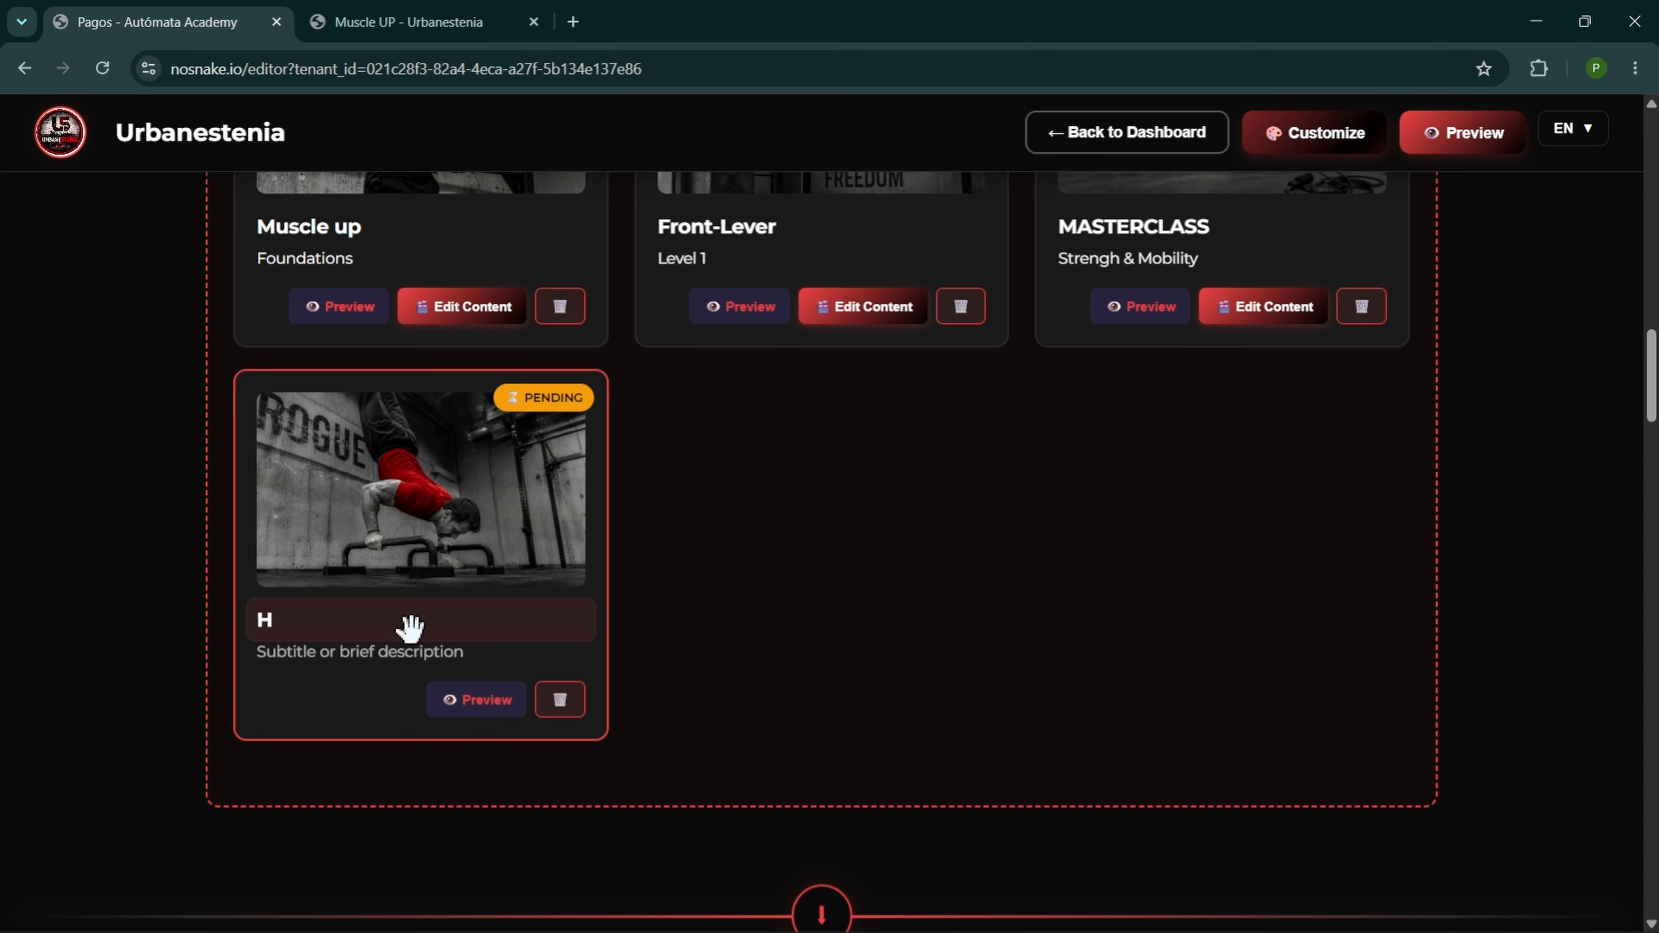
{"action": "type", "text": "tand"}
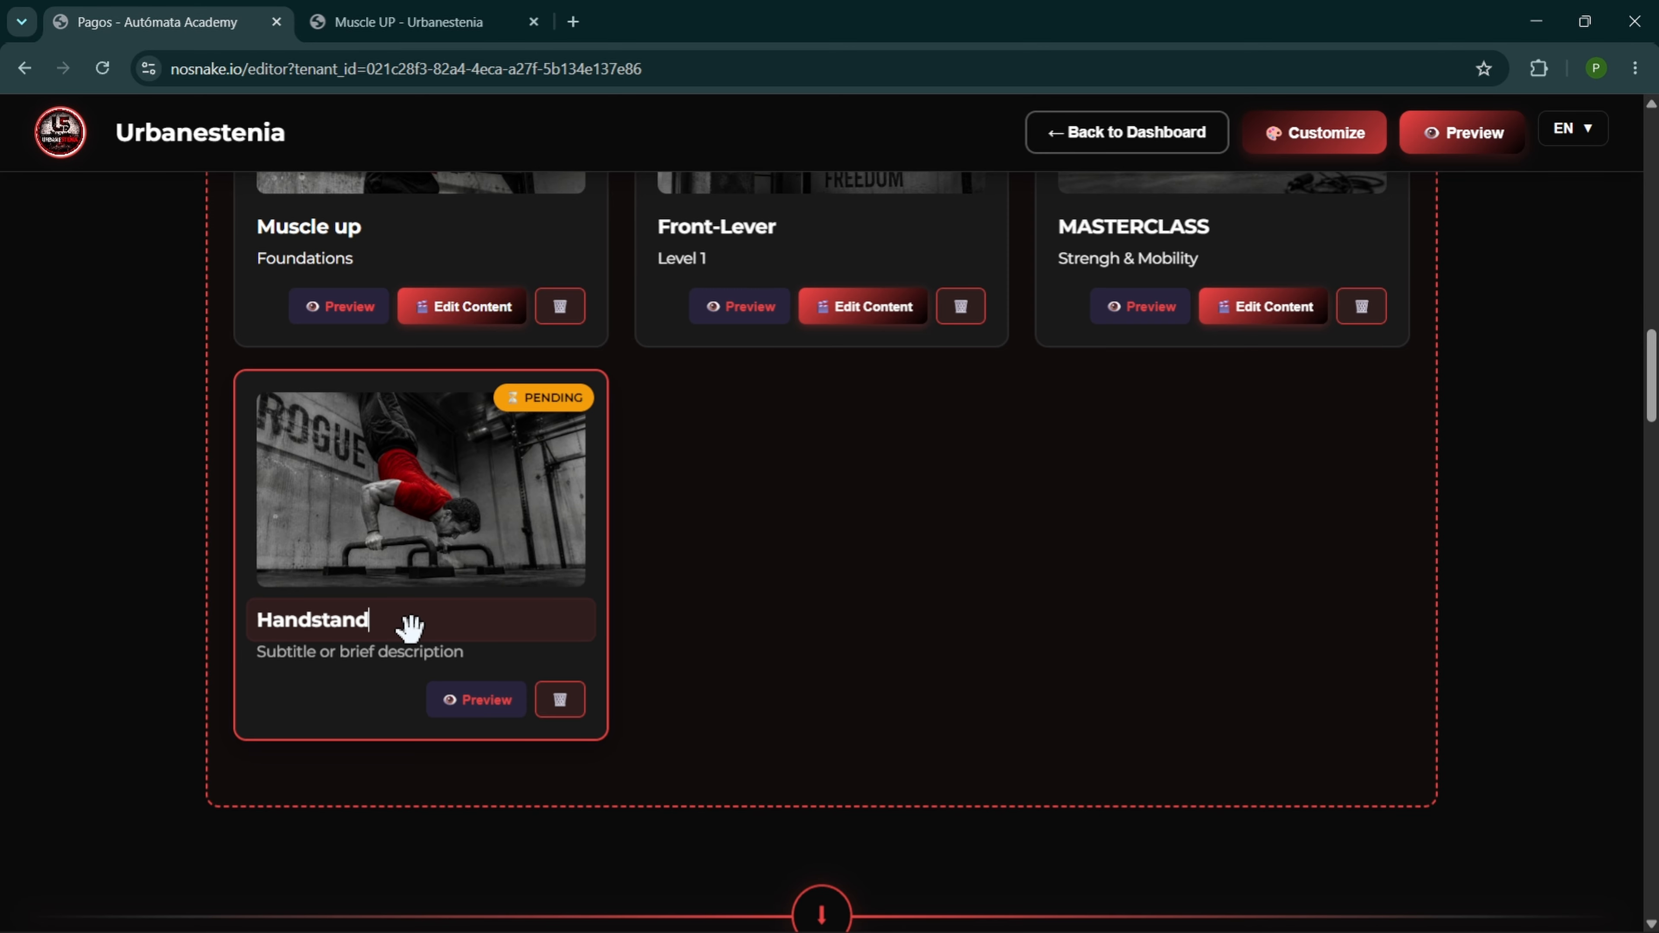
{"action": "left_click", "coordinate": [375, 680]}
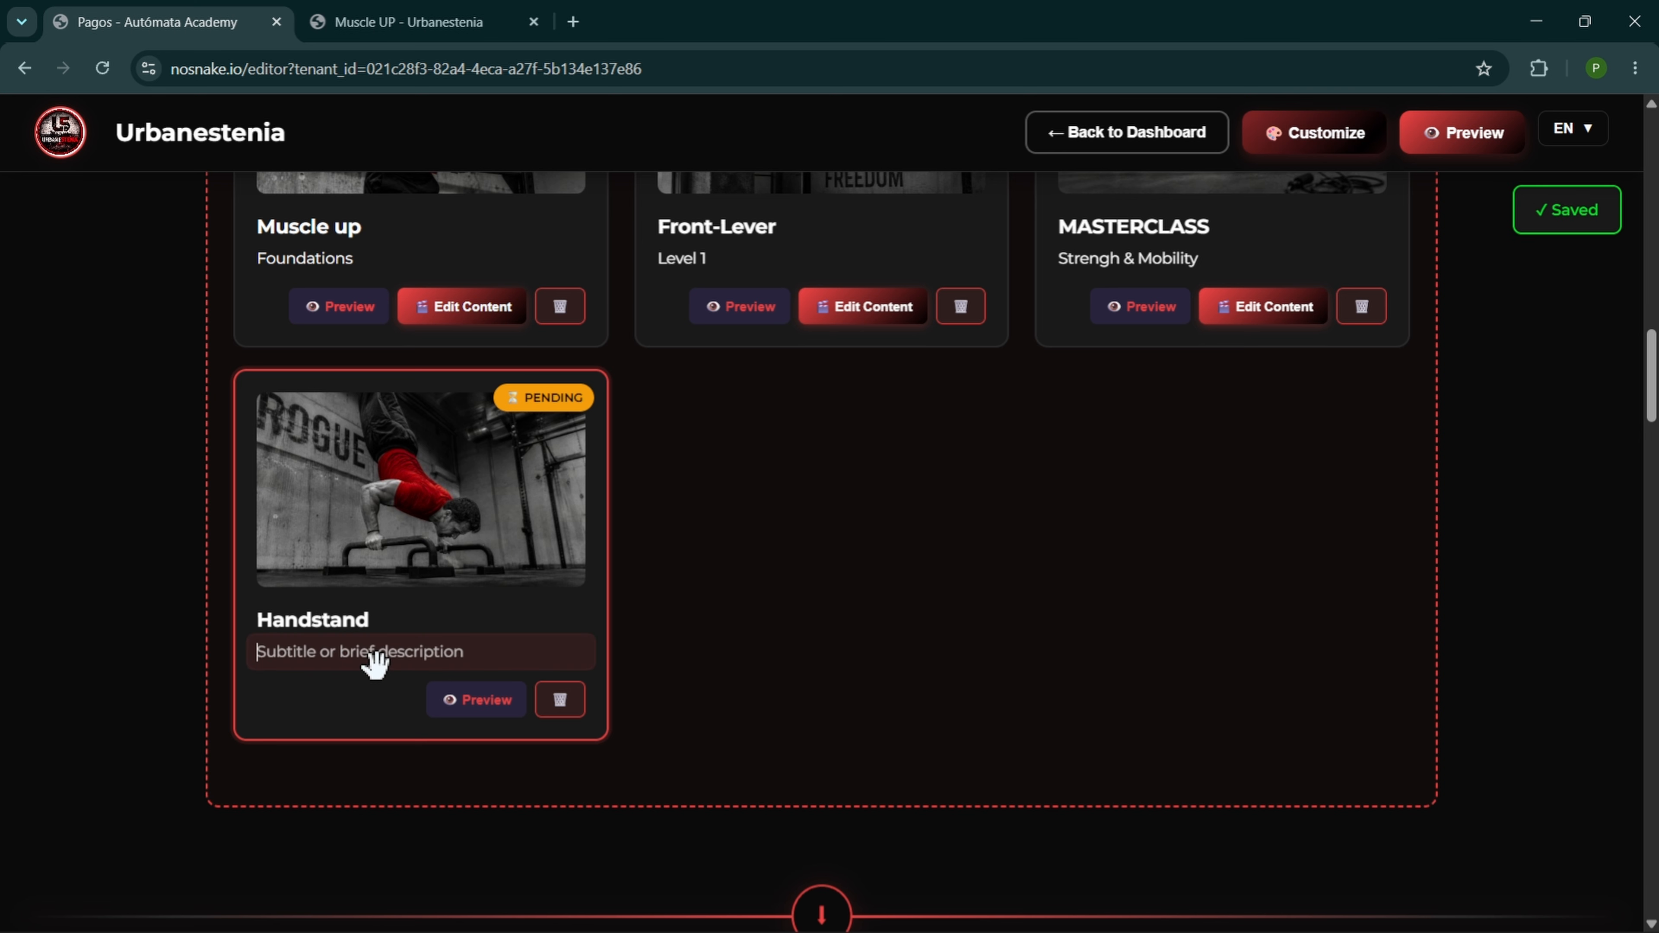
{"action": "type", "text": "Push-Up"}
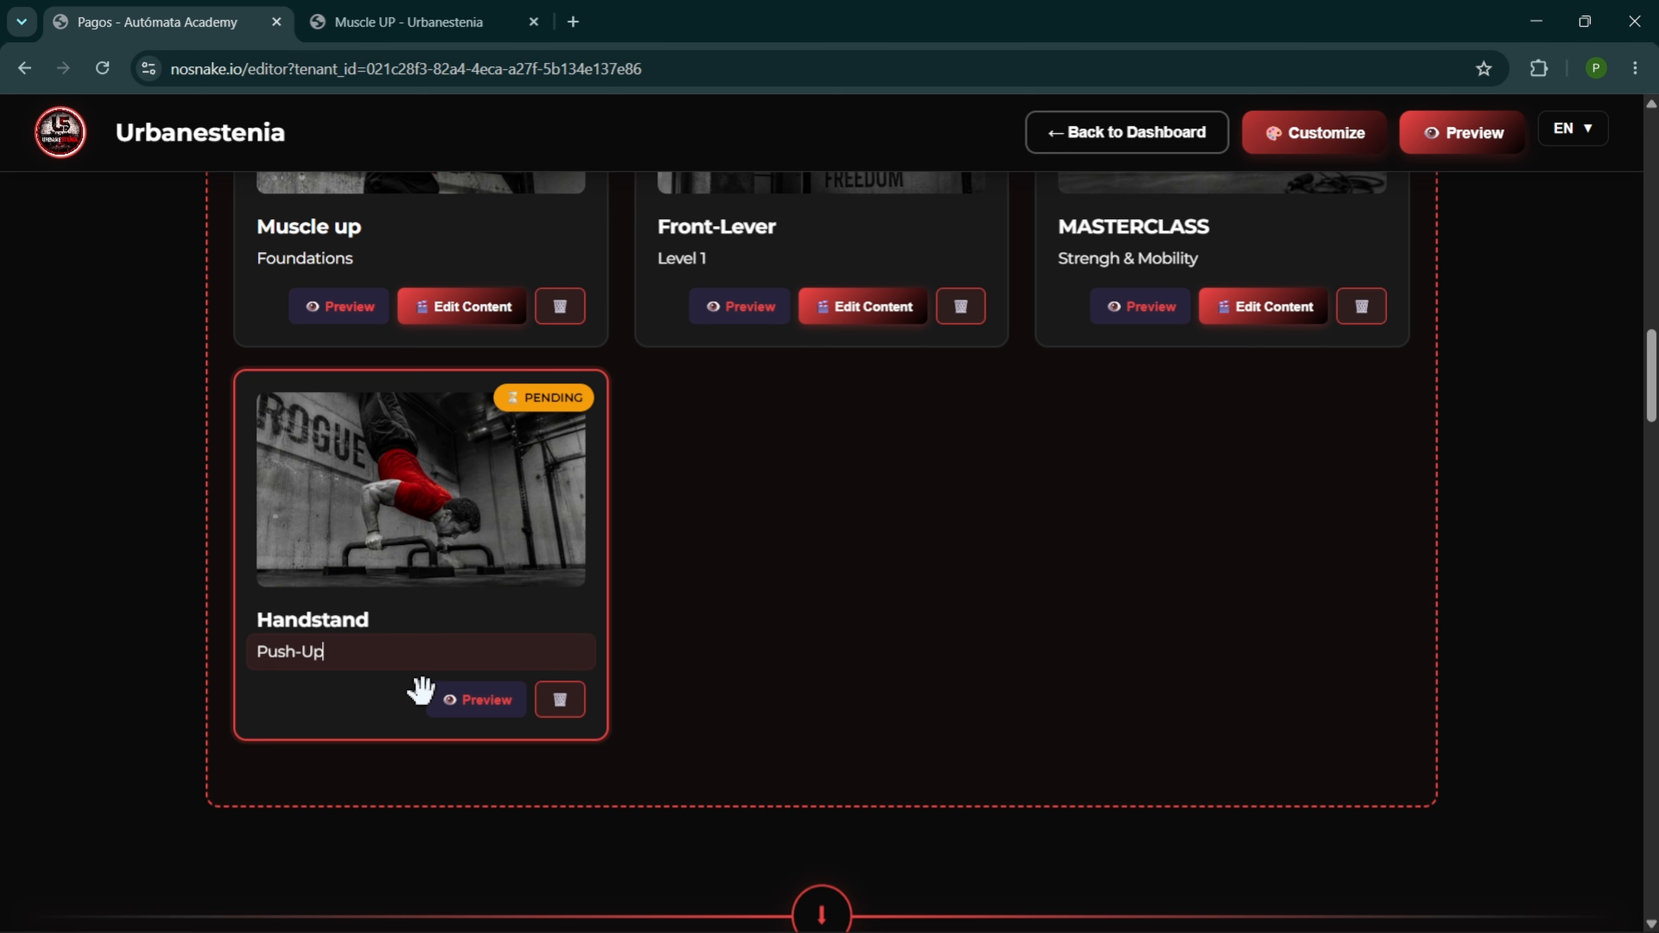
{"action": "left_click", "coordinate": [789, 763]}
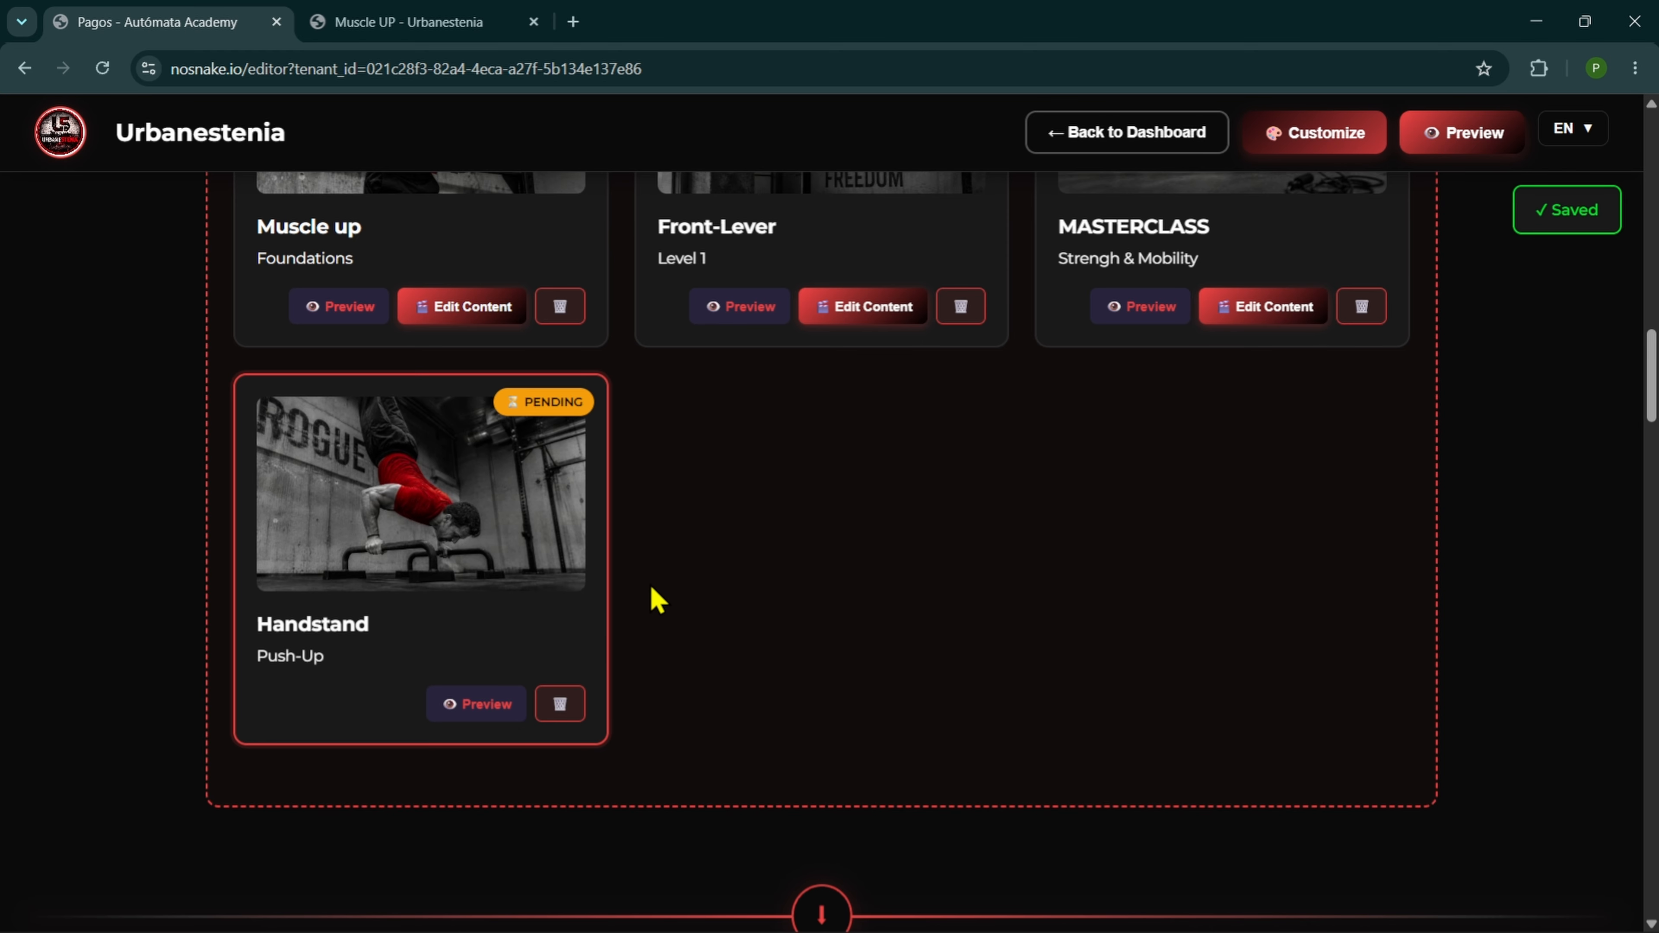
- Open the Handstand course's preview and paste the prepared "Master the Handstand with Confidence" text as its description
{"action": "left_click", "coordinate": [488, 700]}
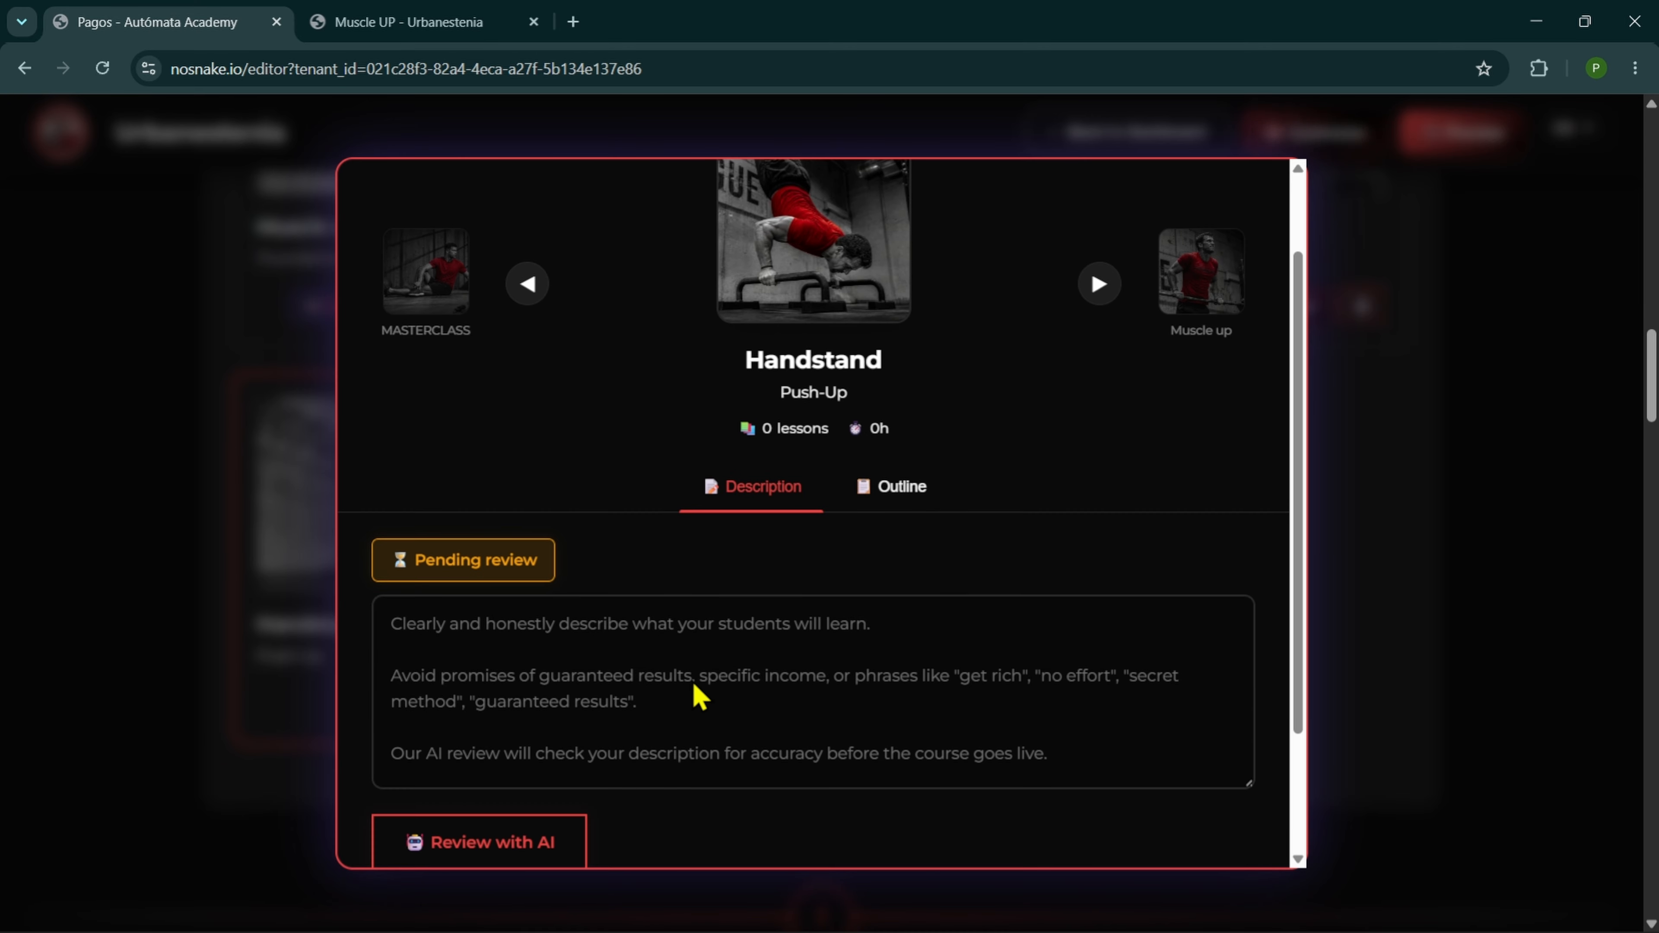
{"action": "scroll", "coordinate": [696, 690], "scroll_direction": "down", "scroll_amount": 2}
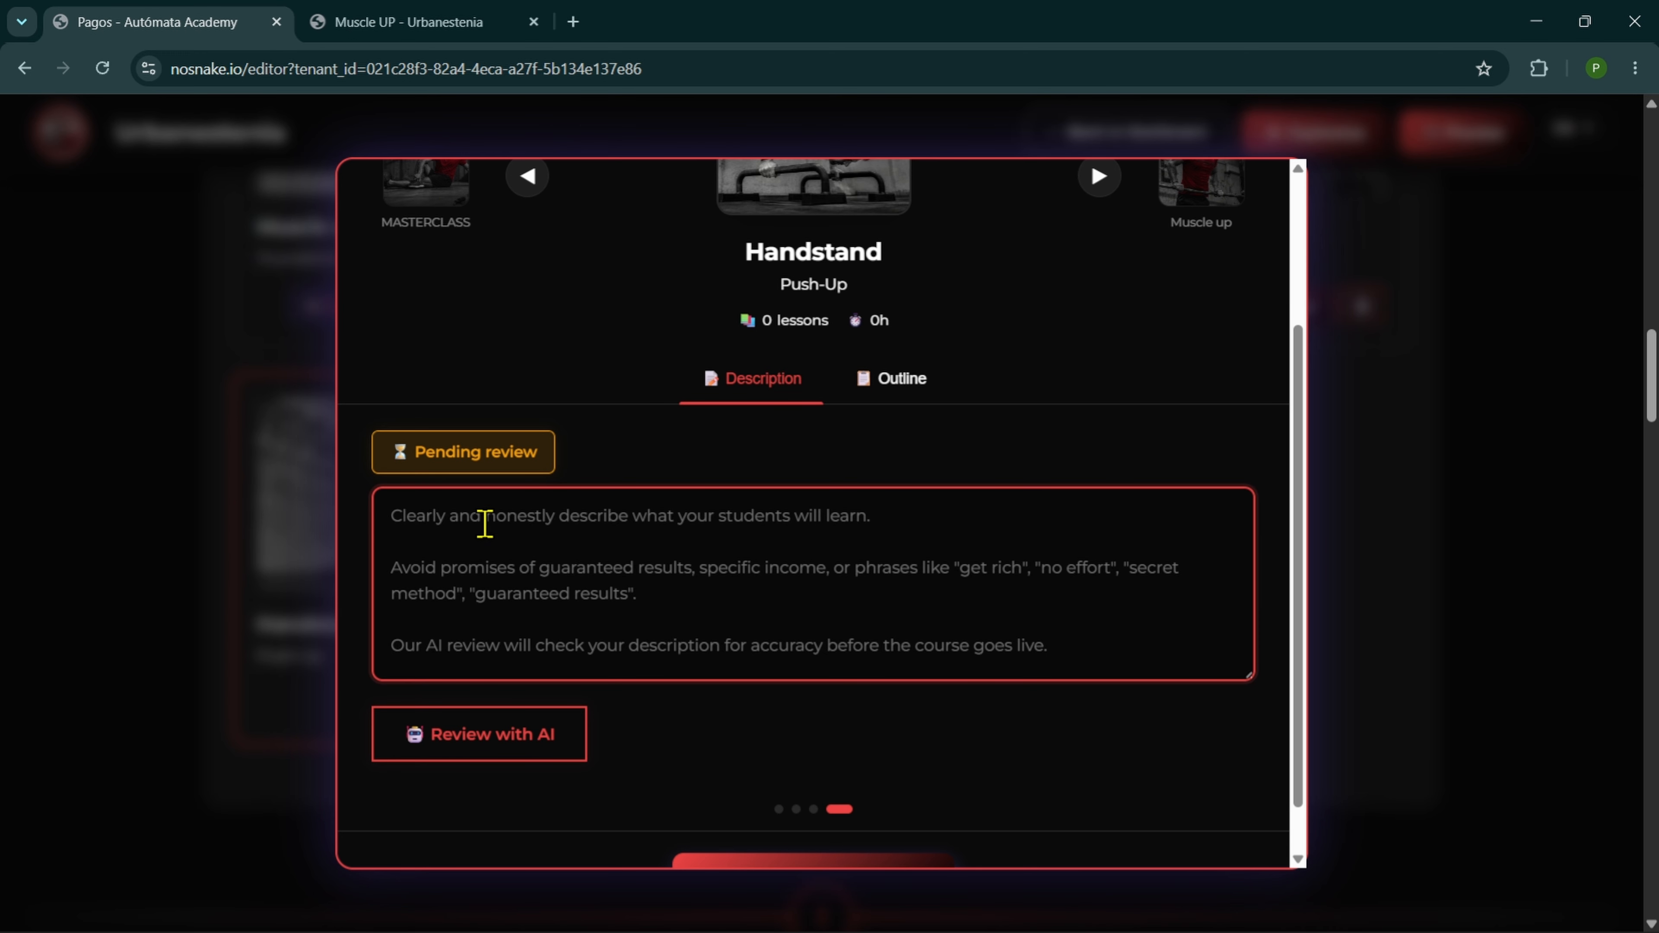
{"action": "key", "text": "ctrl+v"}
{"action": "scroll", "coordinate": [506, 552], "scroll_direction": "up", "scroll_amount": 10}
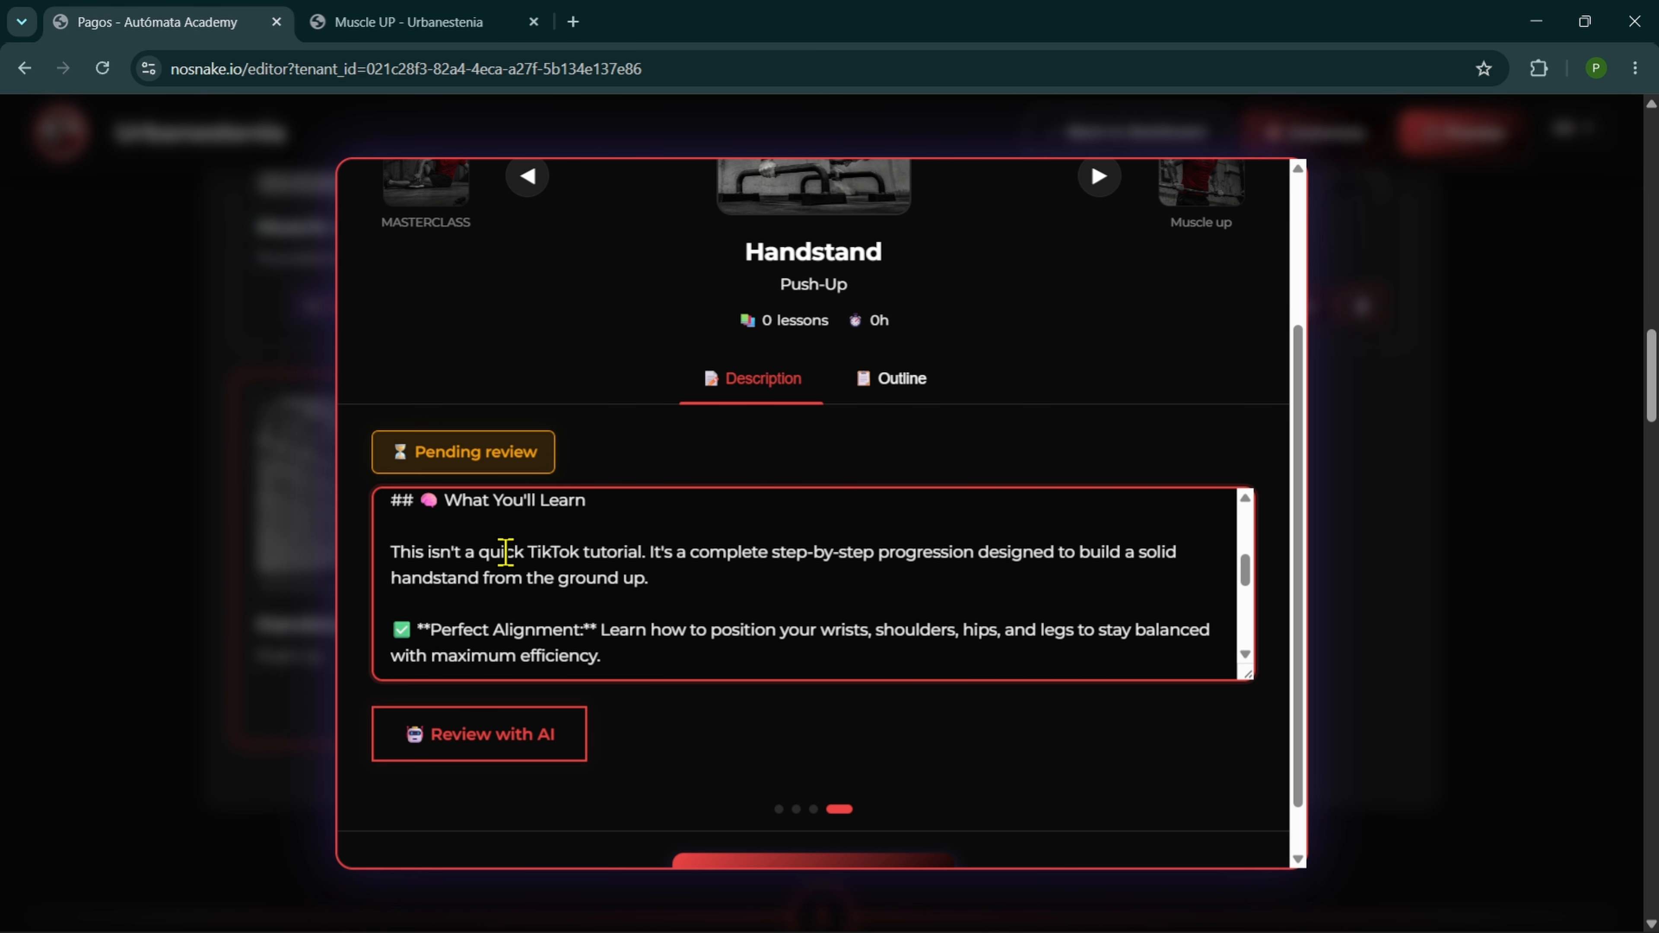
{"action": "scroll", "coordinate": [506, 552], "scroll_direction": "up", "scroll_amount": 6}
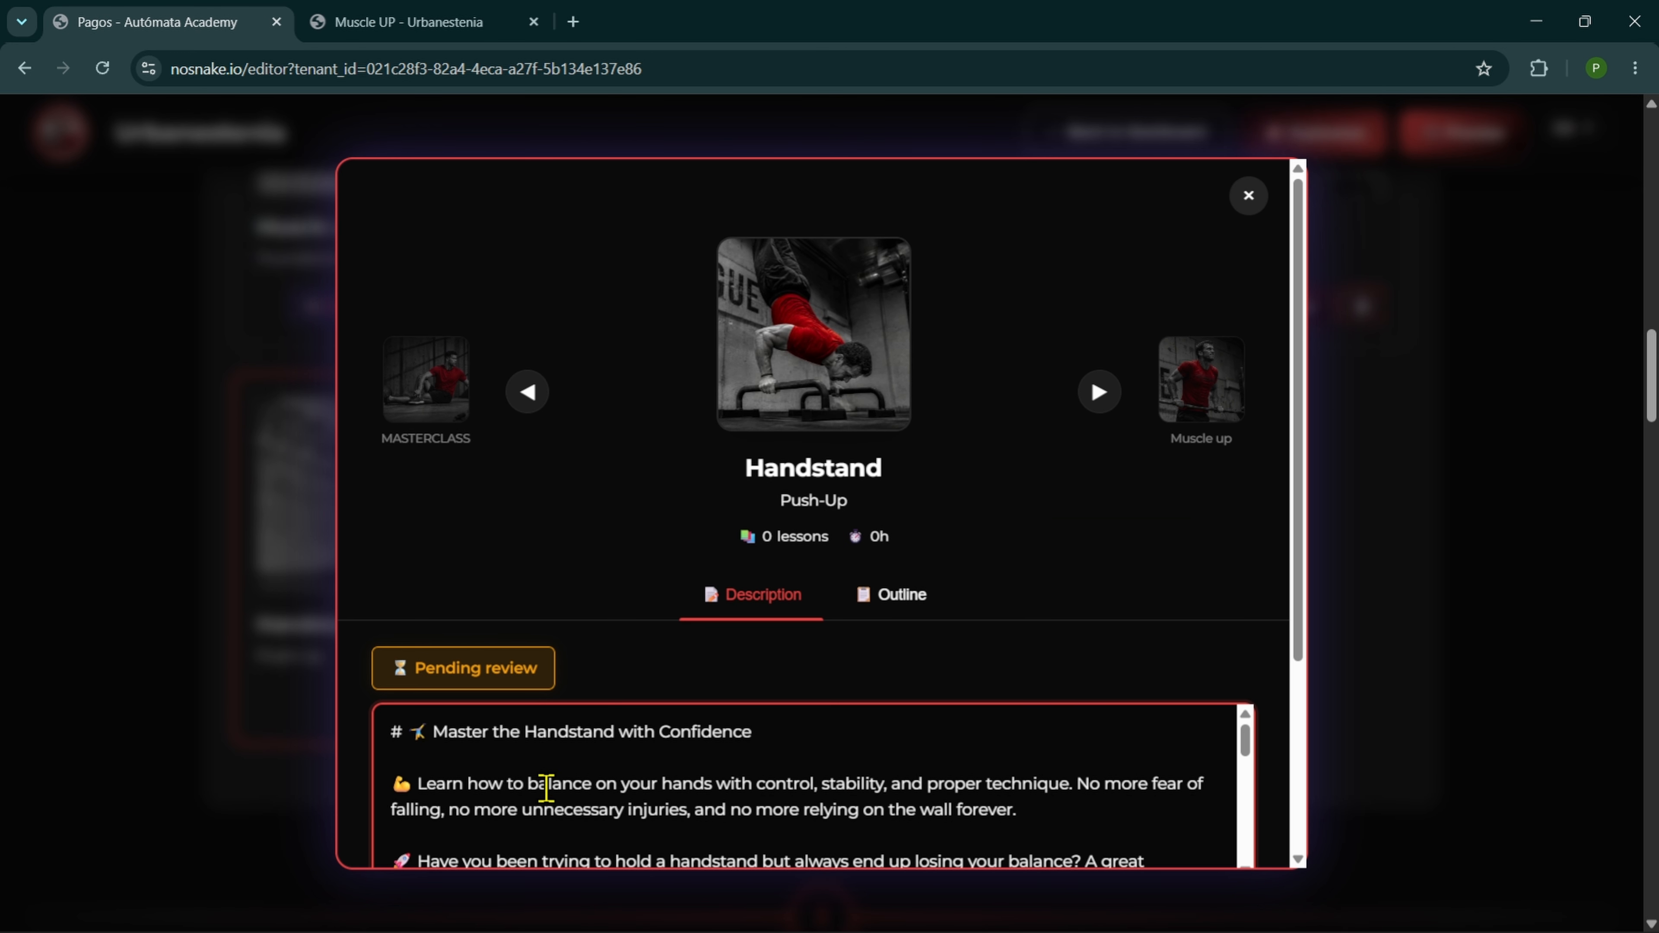
{"action": "scroll", "coordinate": [707, 656], "scroll_direction": "down", "scroll_amount": 4}
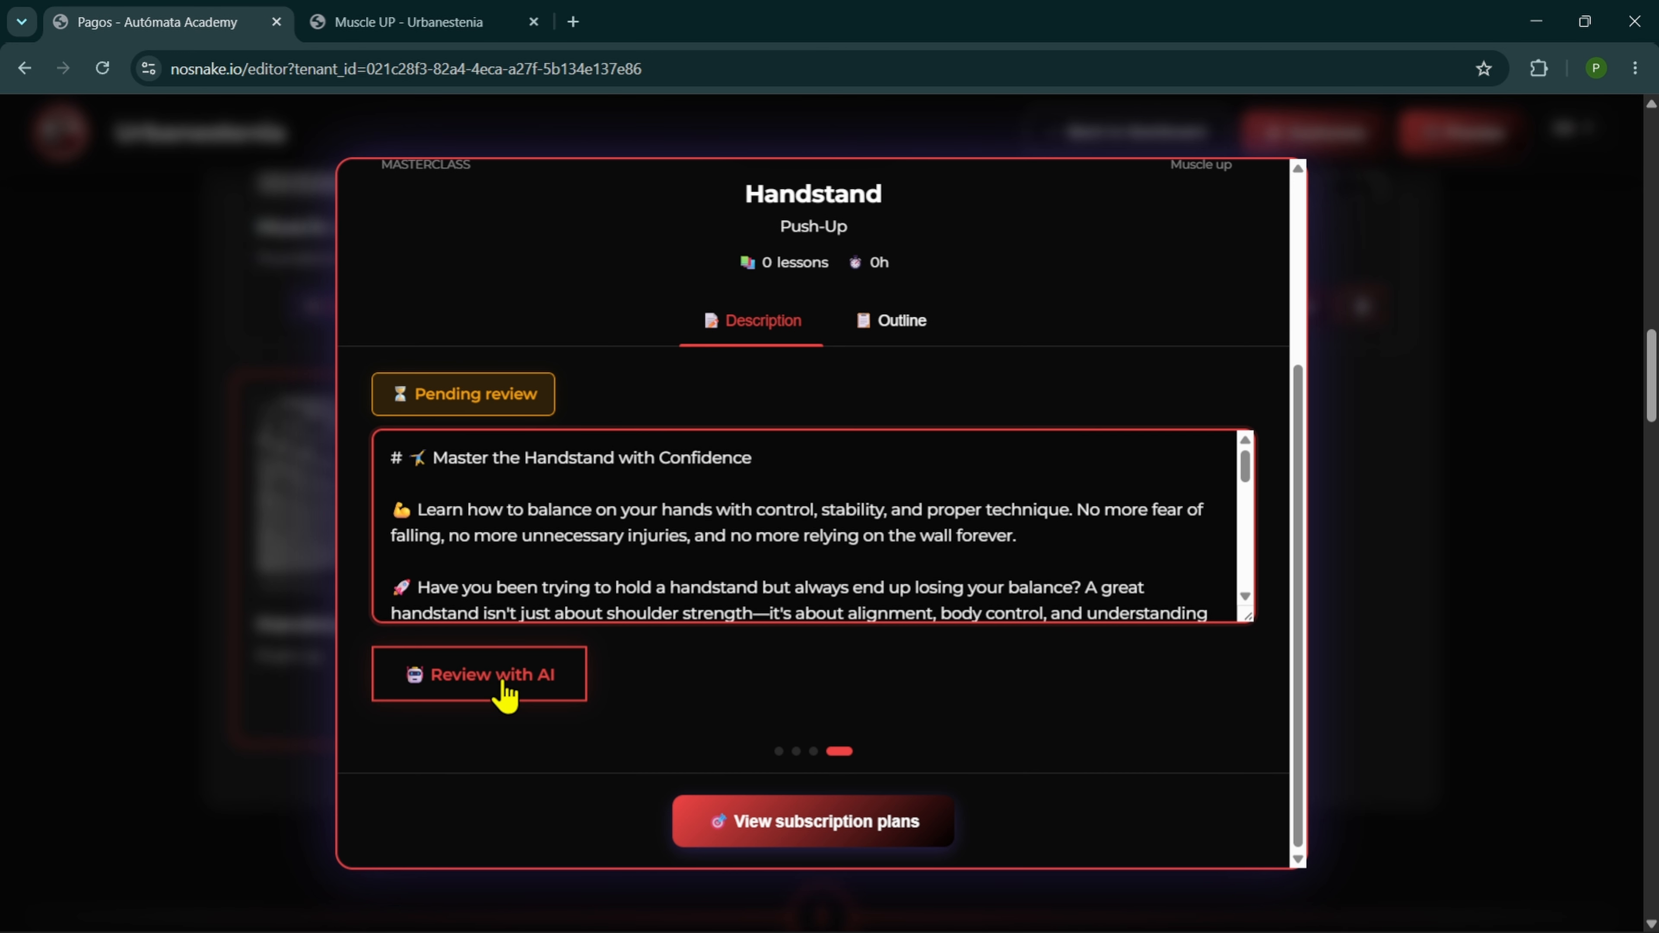
- Submit the Handstand course's description for AI review and close the preview
{"action": "left_click", "coordinate": [496, 683]}
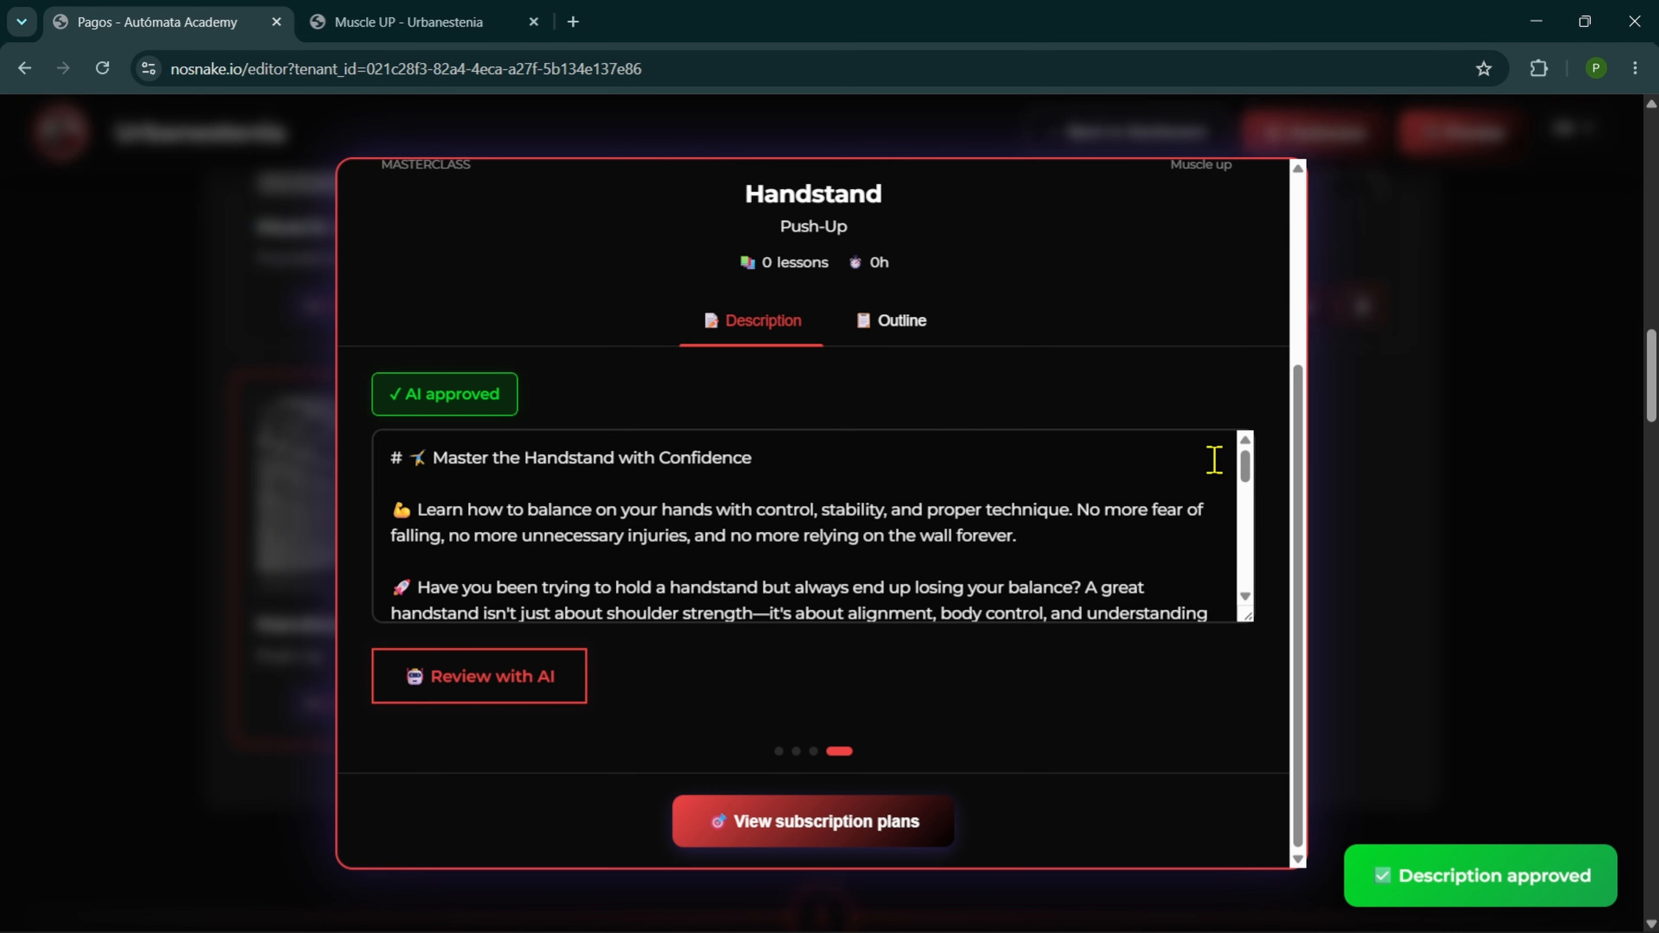
{"action": "scroll", "coordinate": [1226, 395], "scroll_direction": "up", "scroll_amount": 4}
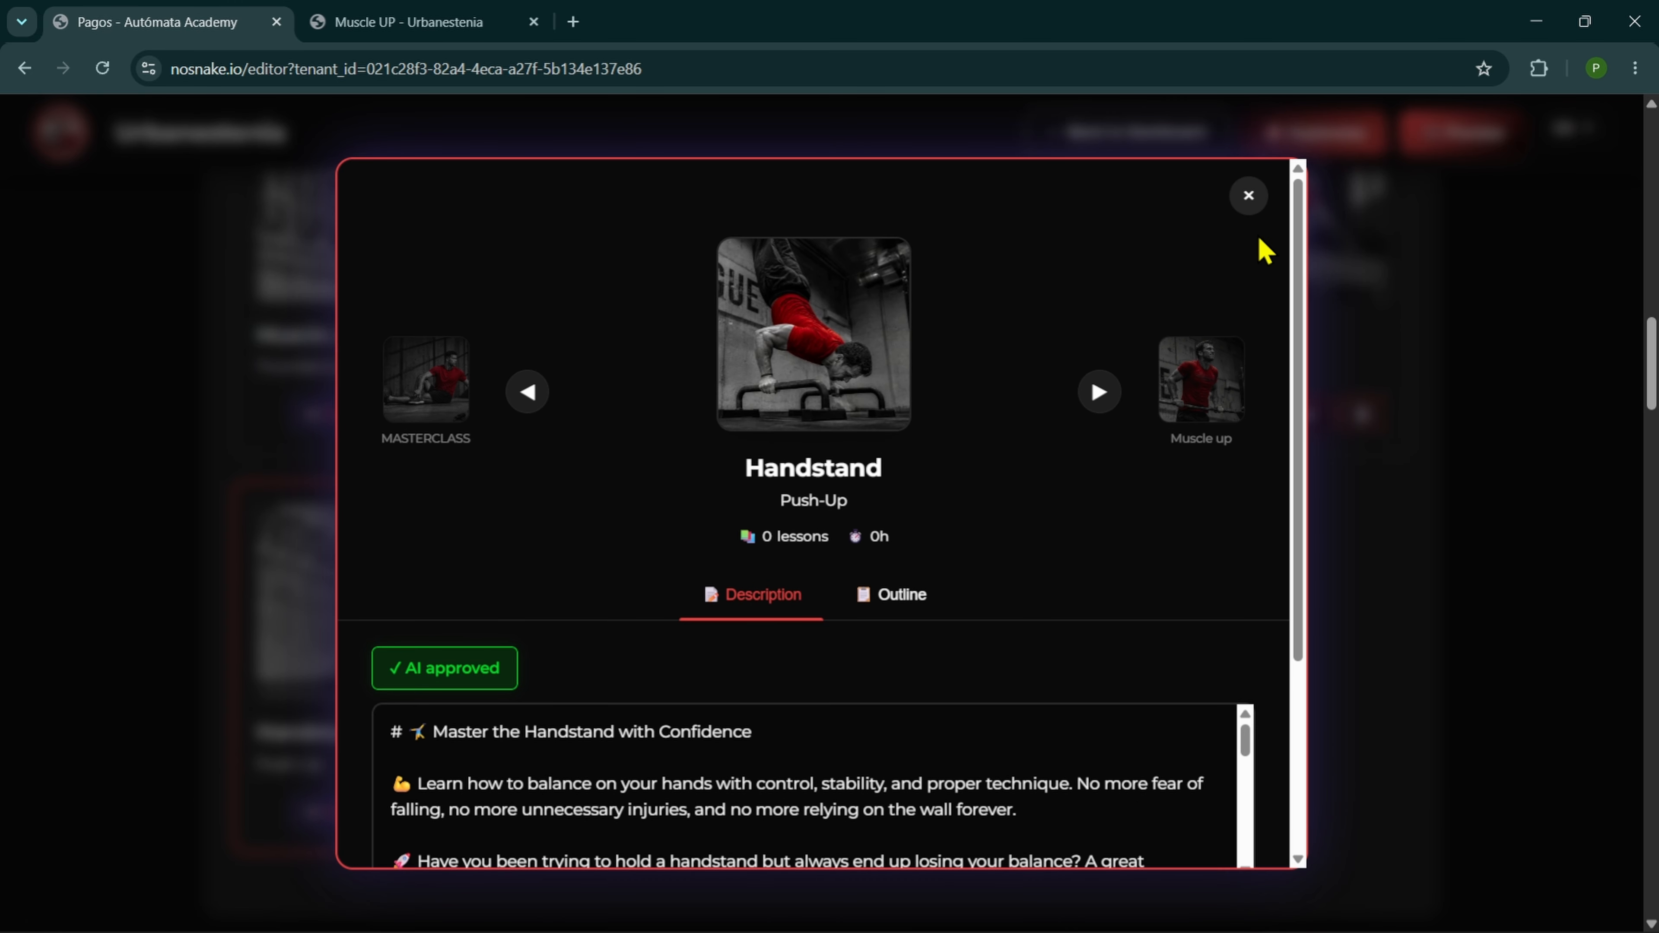
{"action": "left_click", "coordinate": [1247, 196]}
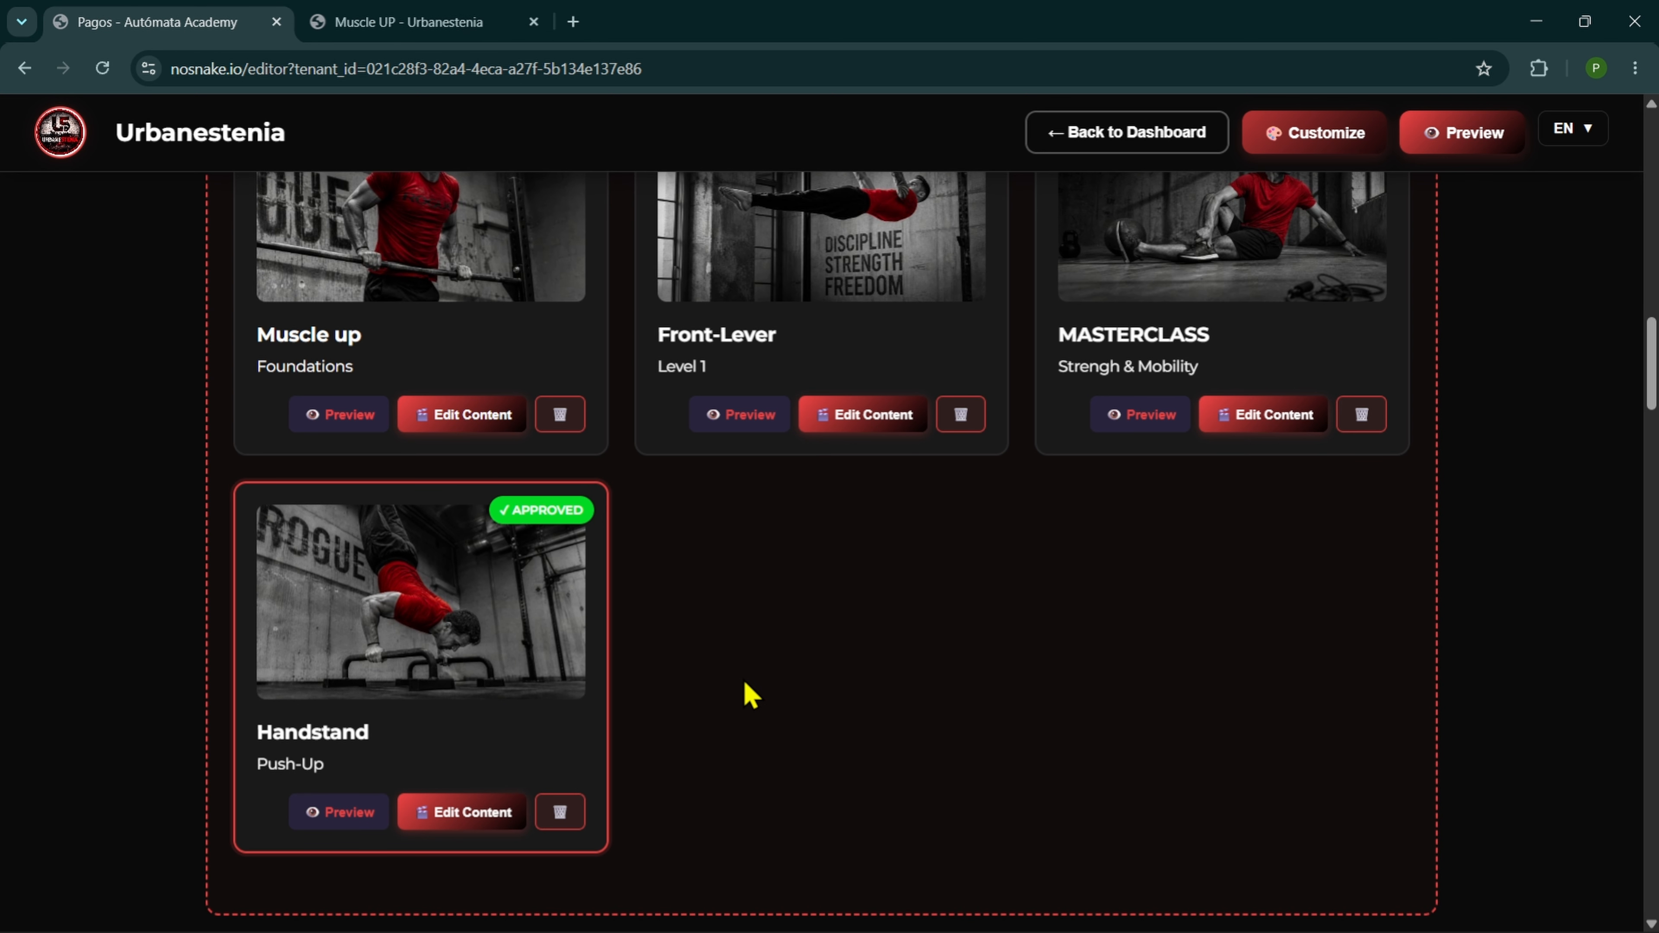
- Open the Handstand course's content editor and look over its blank lesson page from video to support section
{"action": "left_click", "coordinate": [462, 813]}
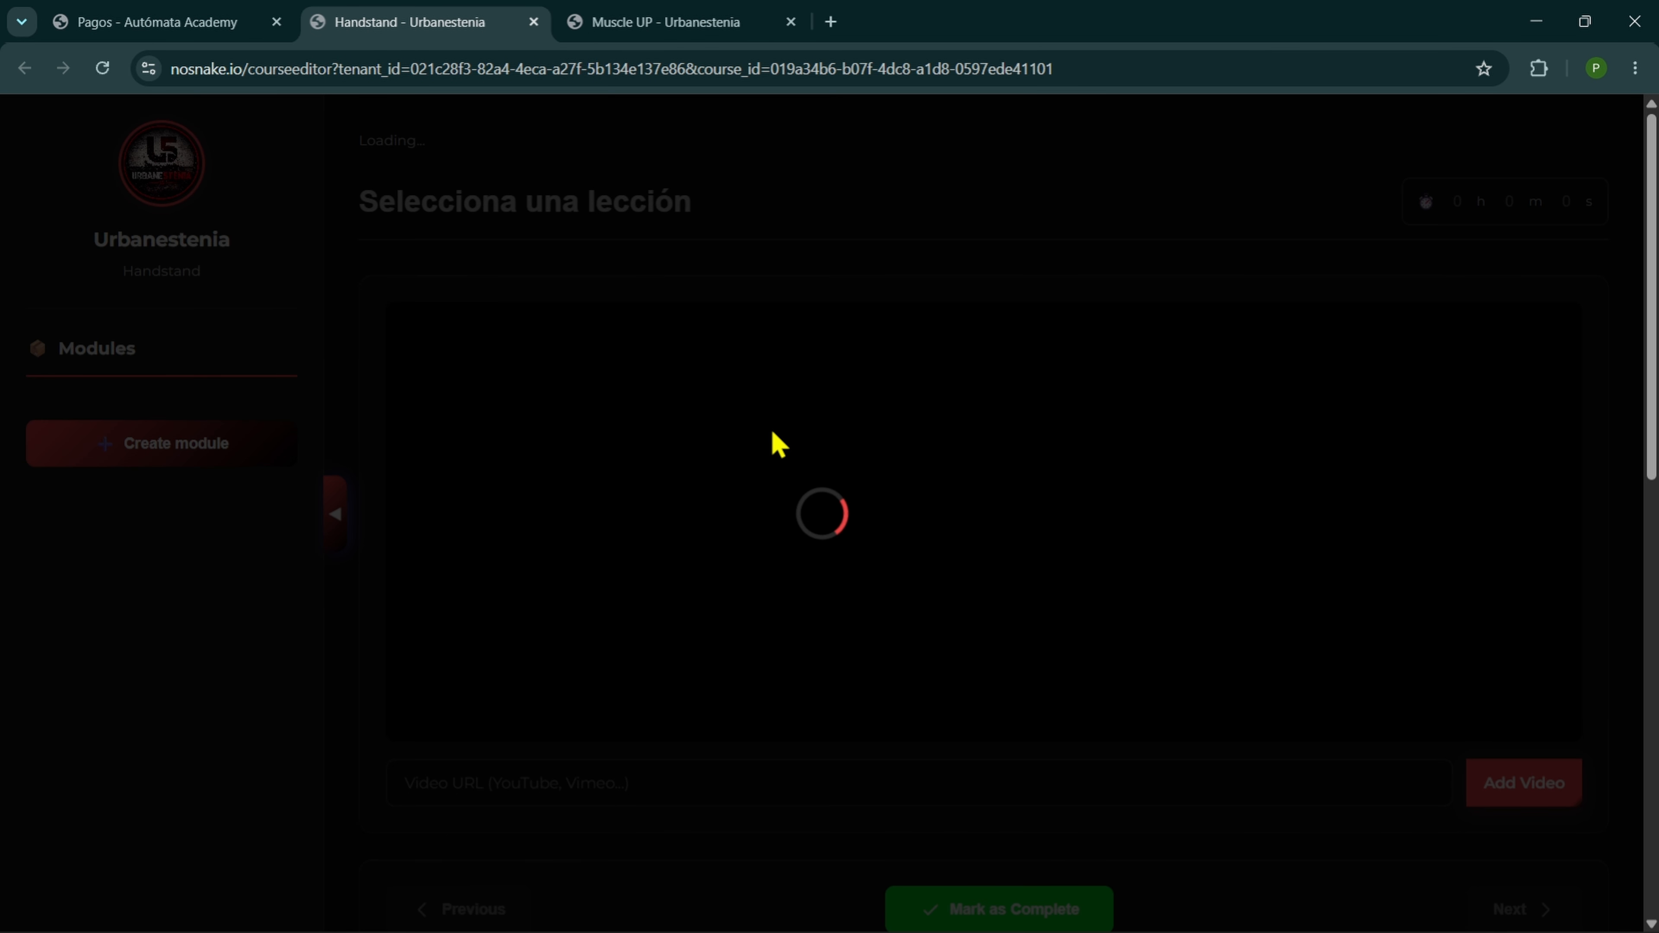
{"action": "scroll", "coordinate": [955, 574], "scroll_direction": "down", "scroll_amount": 10}
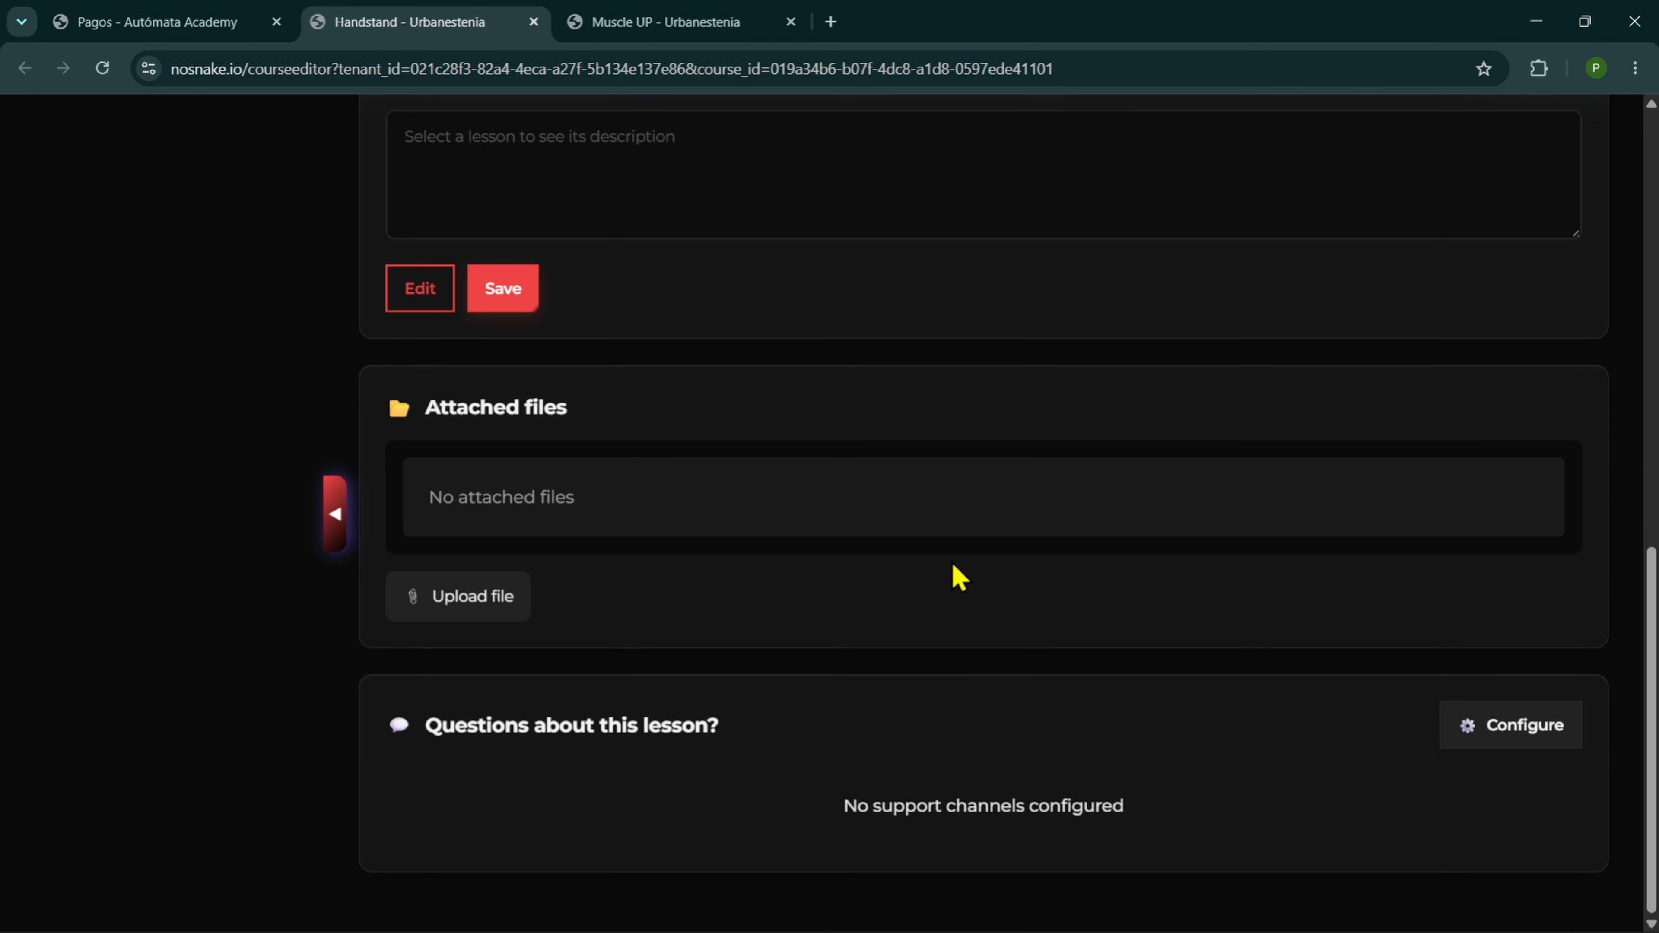
{"action": "scroll", "coordinate": [955, 570], "scroll_direction": "up", "scroll_amount": 10}
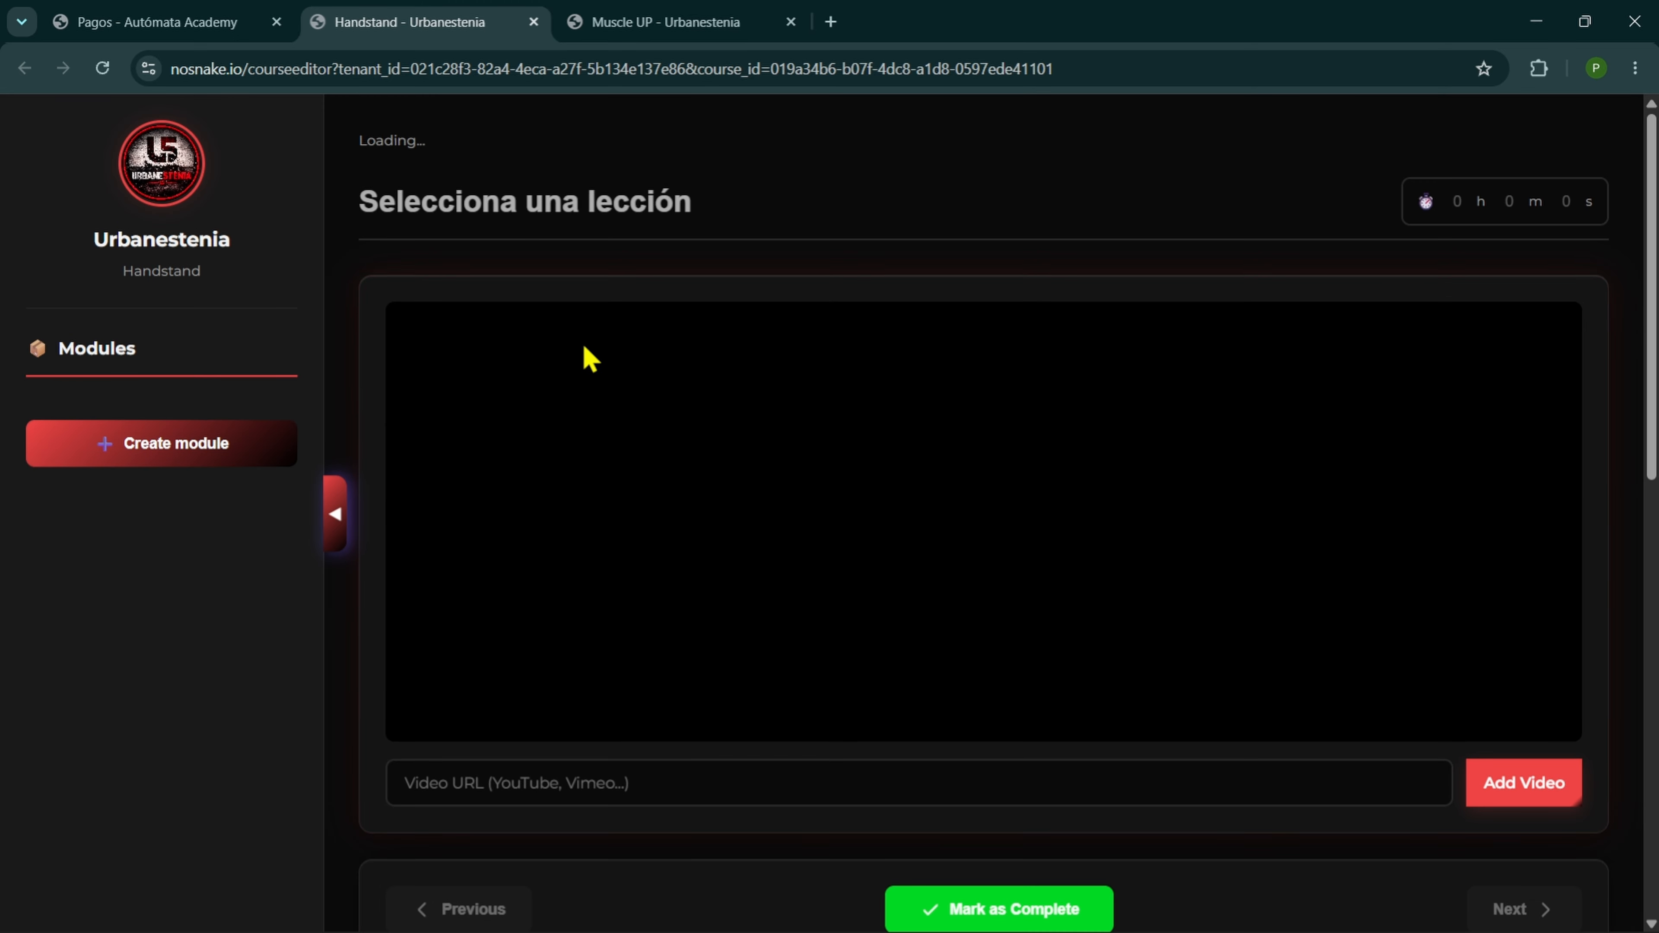
- Return to the academy editor and reorder the courses by moving Handstand into MASTERCLASS's place, third in the list
{"action": "left_click", "coordinate": [200, 19]}
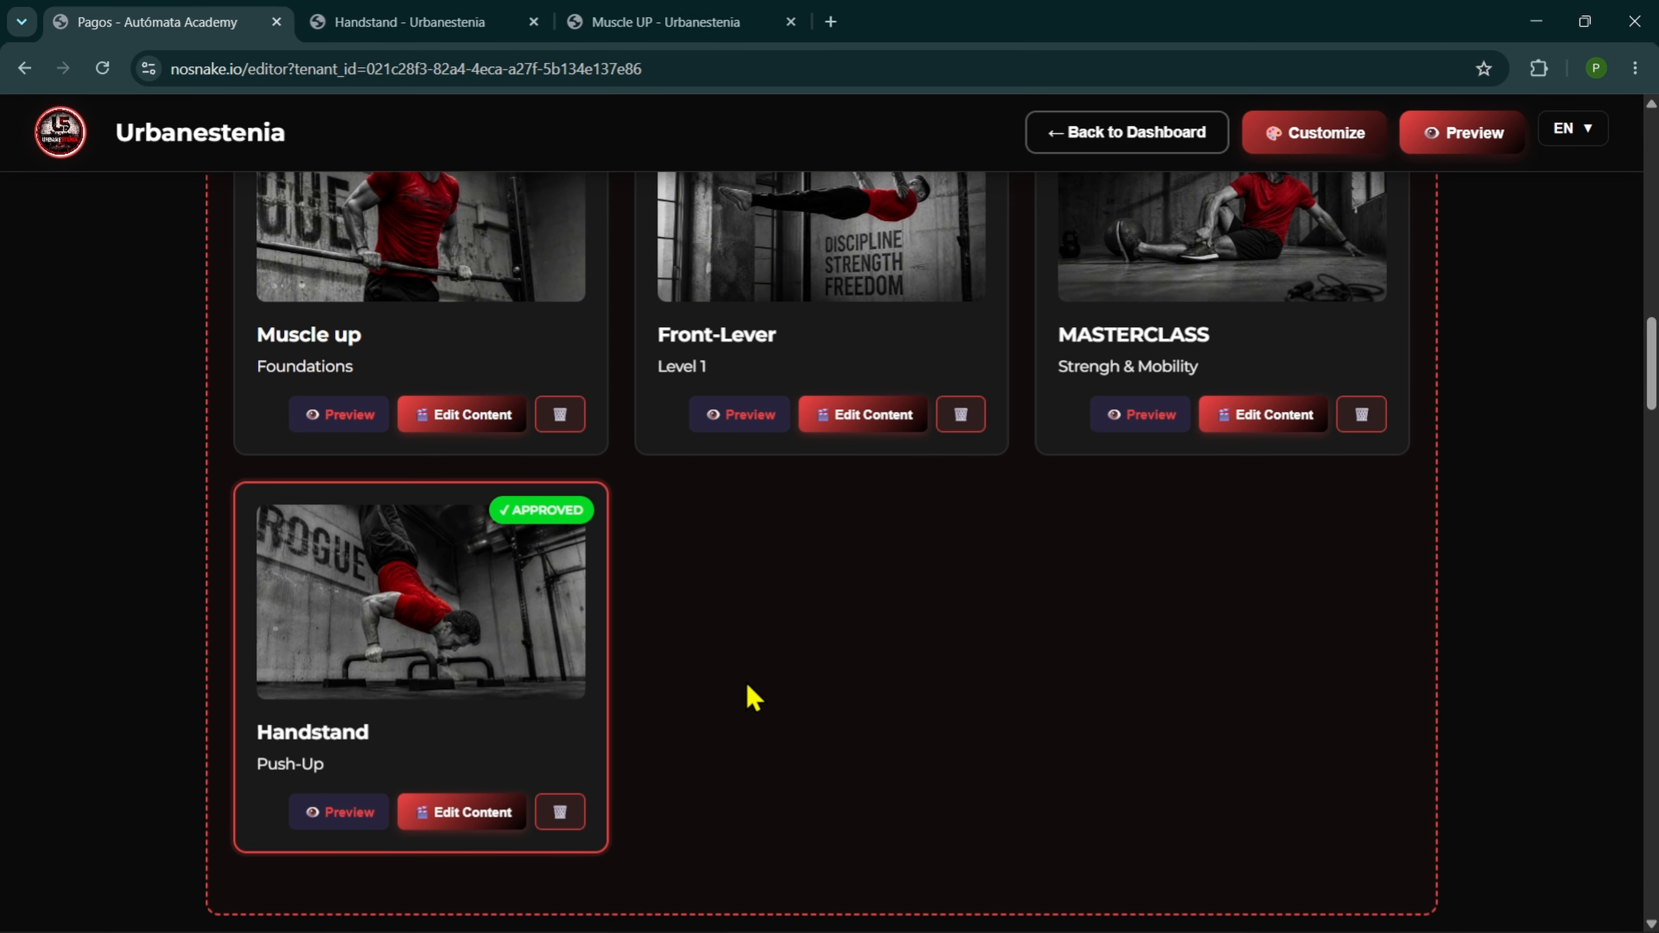
{"action": "scroll", "coordinate": [746, 684], "scroll_direction": "up", "scroll_amount": 2}
{"action": "scroll", "coordinate": [747, 684], "scroll_direction": "down", "scroll_amount": 1}
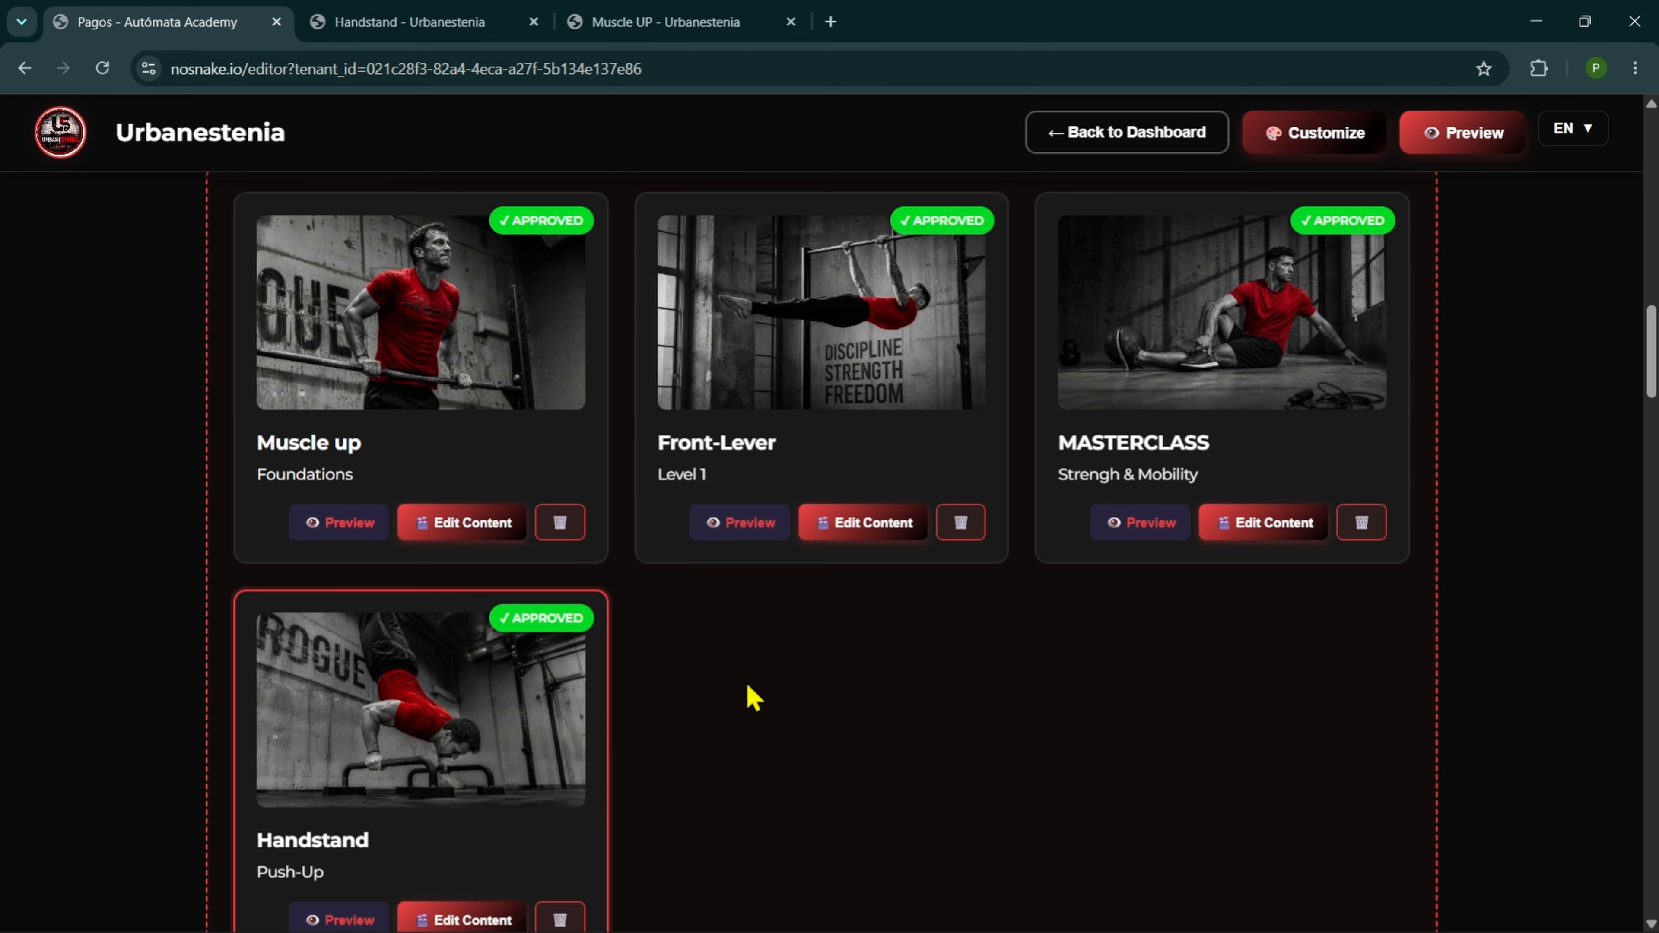
{"action": "scroll", "coordinate": [753, 698], "scroll_direction": "down", "scroll_amount": 1}
{"action": "left_click_drag", "start_coordinate": [448, 648], "coordinate": [1289, 281]}
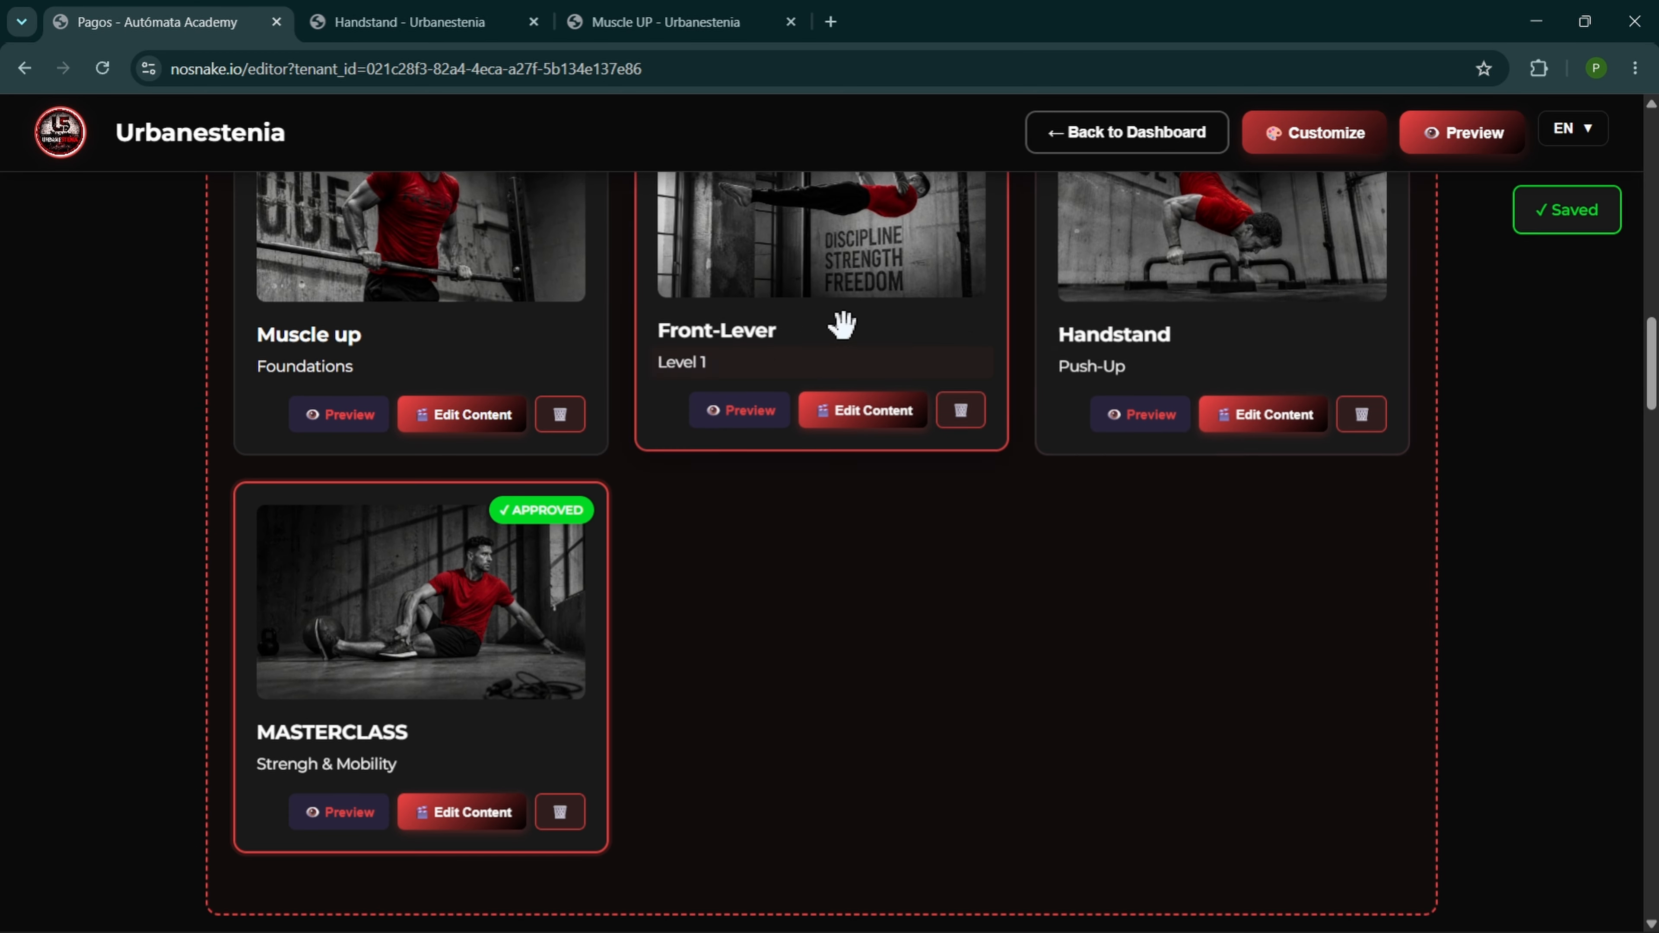
- Try moving the Front-Lever course ahead of Muscle up, and put Muscle up back in first place
{"action": "left_click_drag", "start_coordinate": [870, 289], "coordinate": [445, 307]}
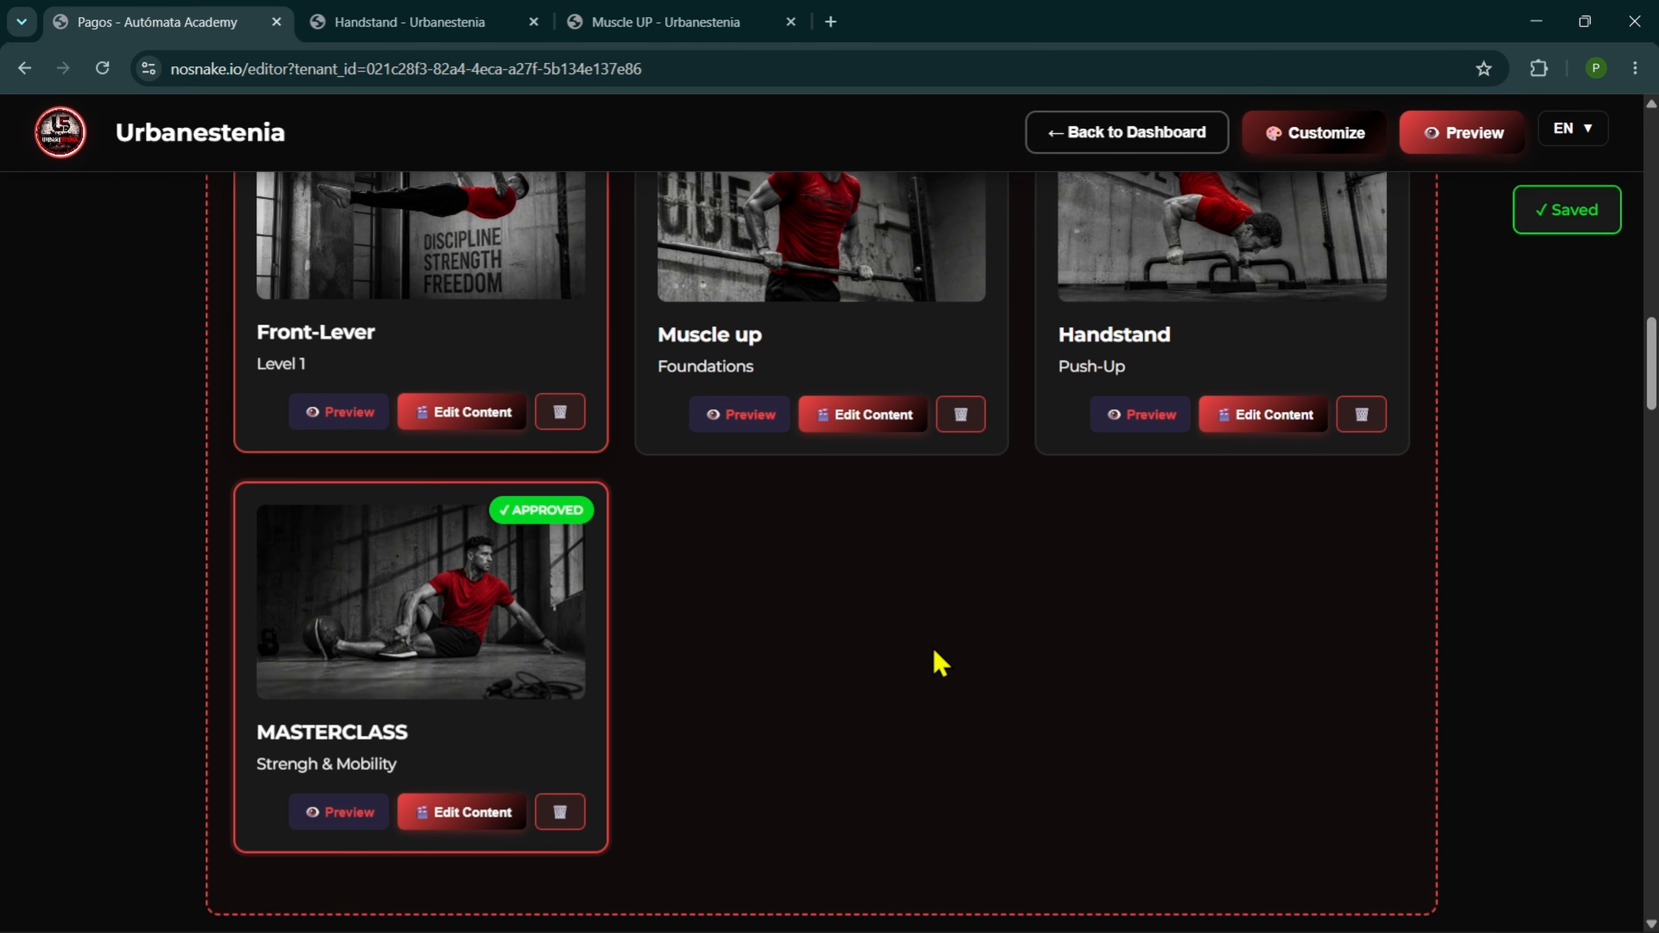
{"action": "scroll", "coordinate": [939, 662], "scroll_direction": "up", "scroll_amount": 3}
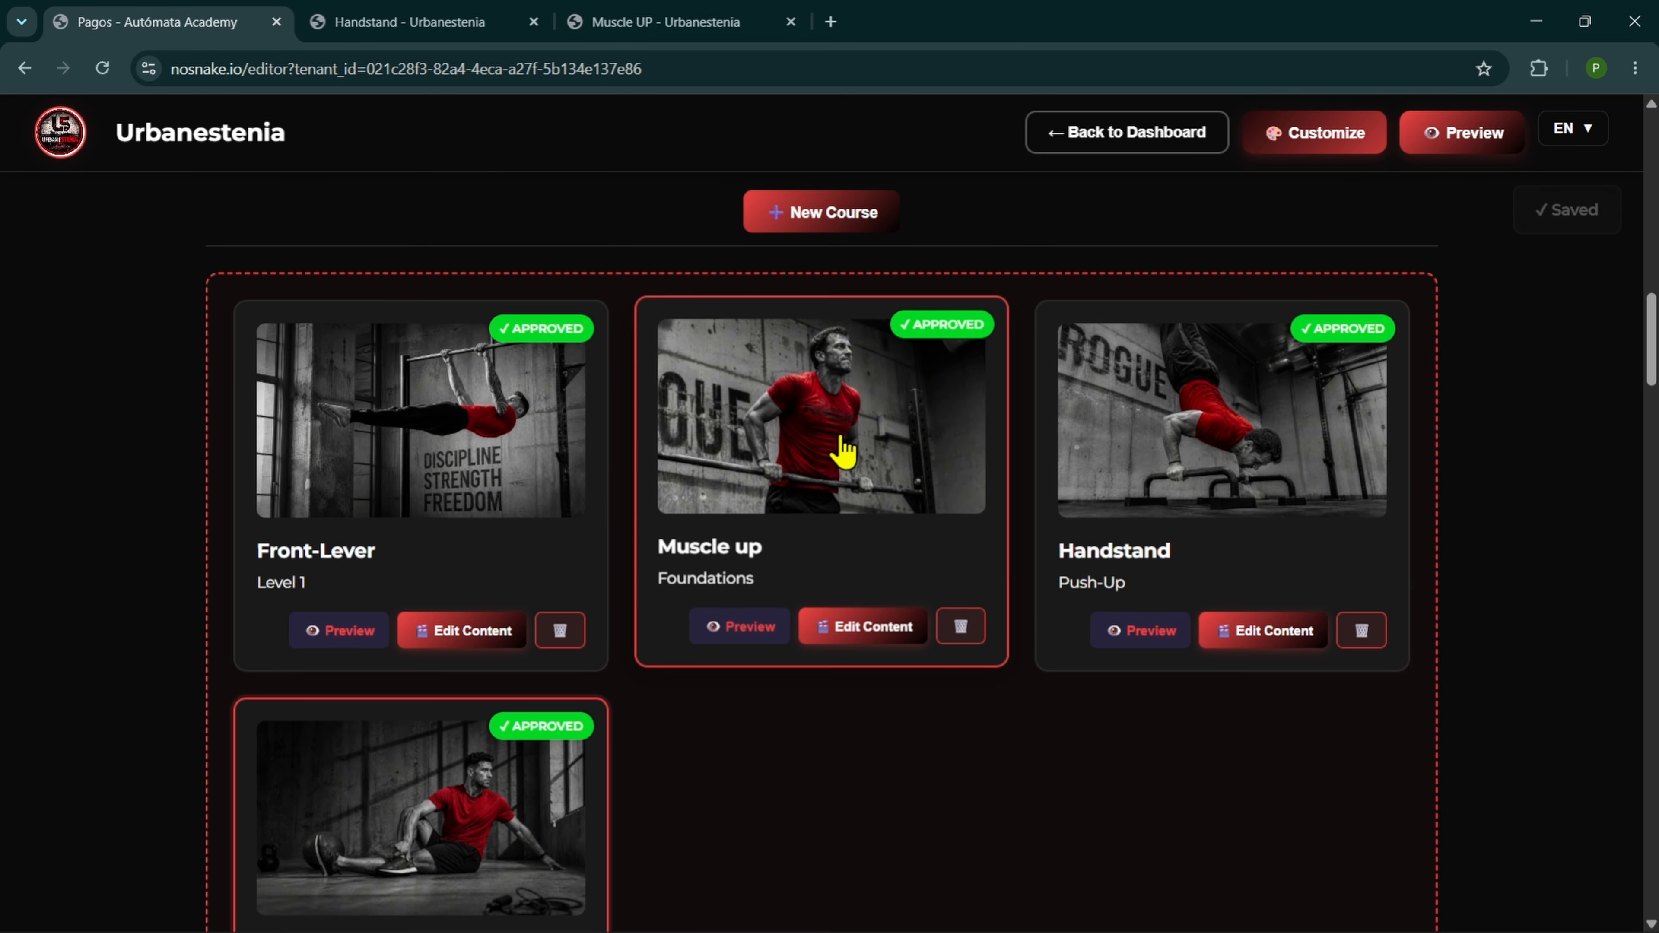
{"action": "left_click_drag", "start_coordinate": [844, 451], "coordinate": [496, 497]}
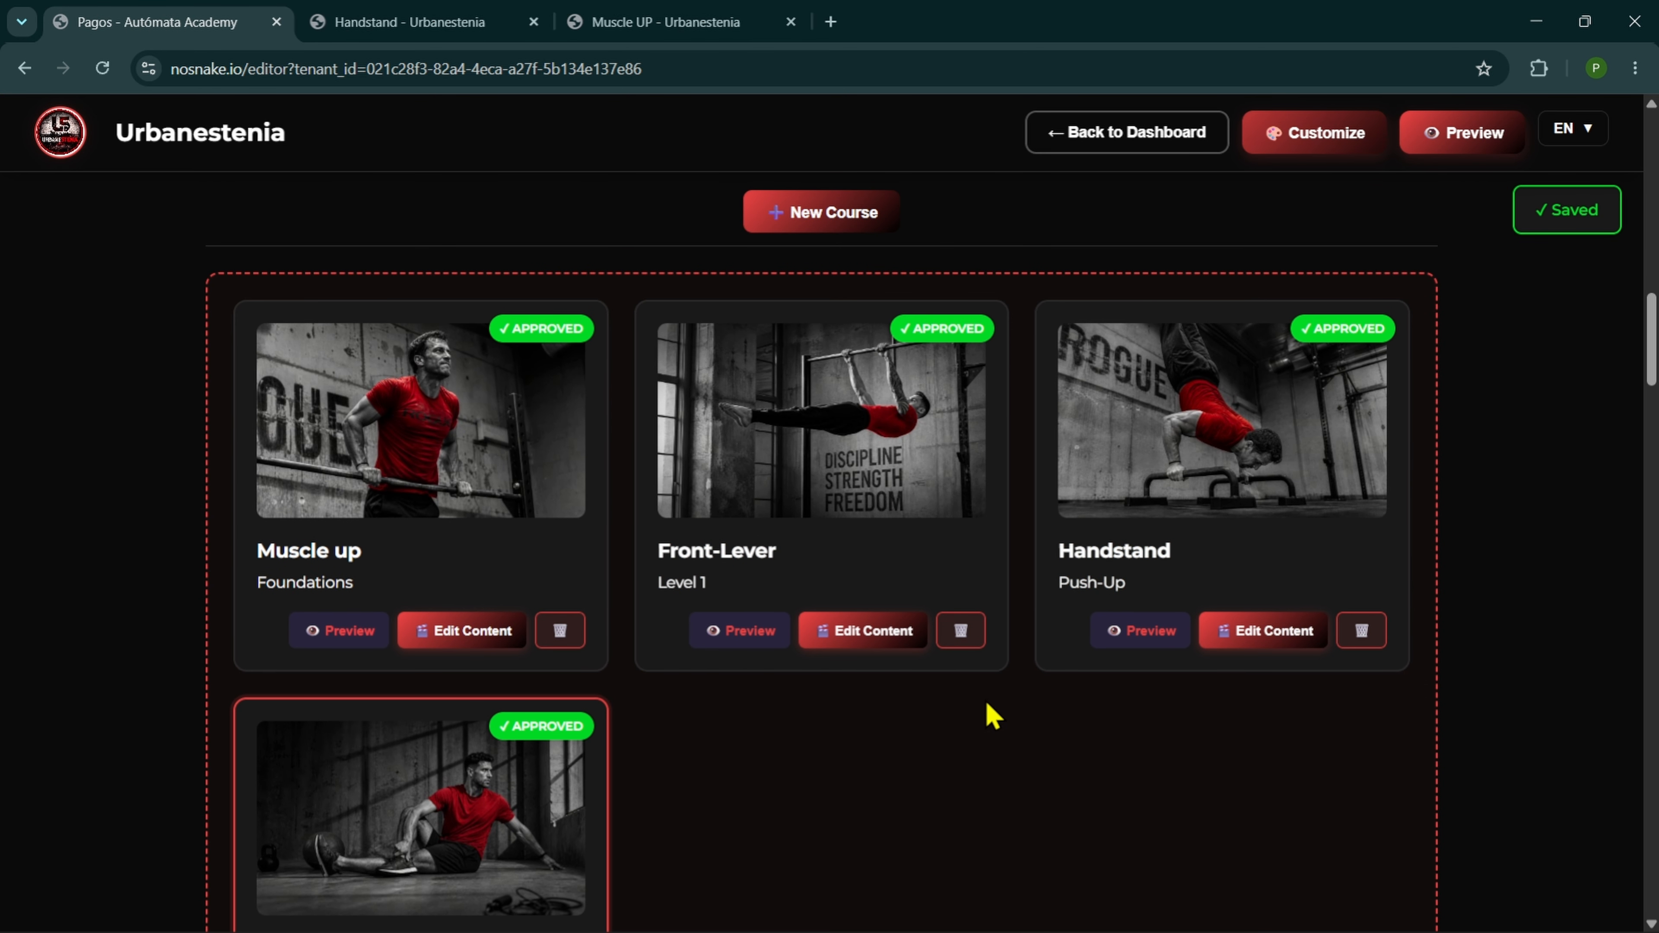
- Look over the academy's Plans section, including its explanatory notes and the active plan cards
{"action": "scroll", "coordinate": [1011, 592], "scroll_direction": "down", "scroll_amount": 2}
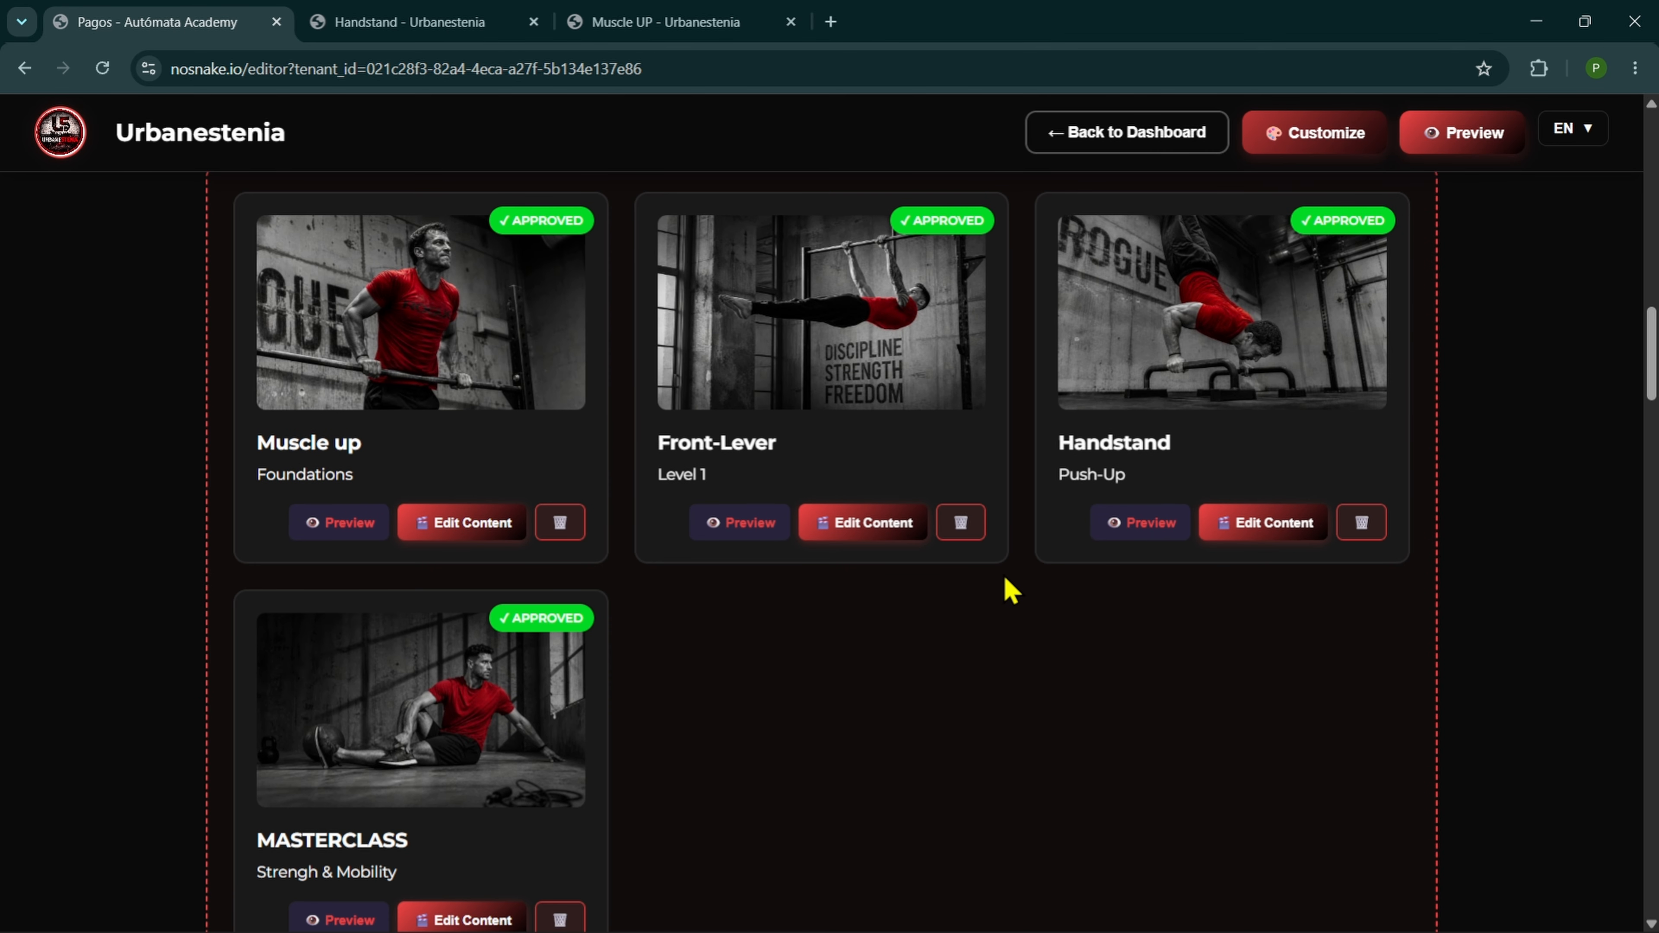
{"action": "scroll", "coordinate": [1011, 591], "scroll_direction": "down", "scroll_amount": 10}
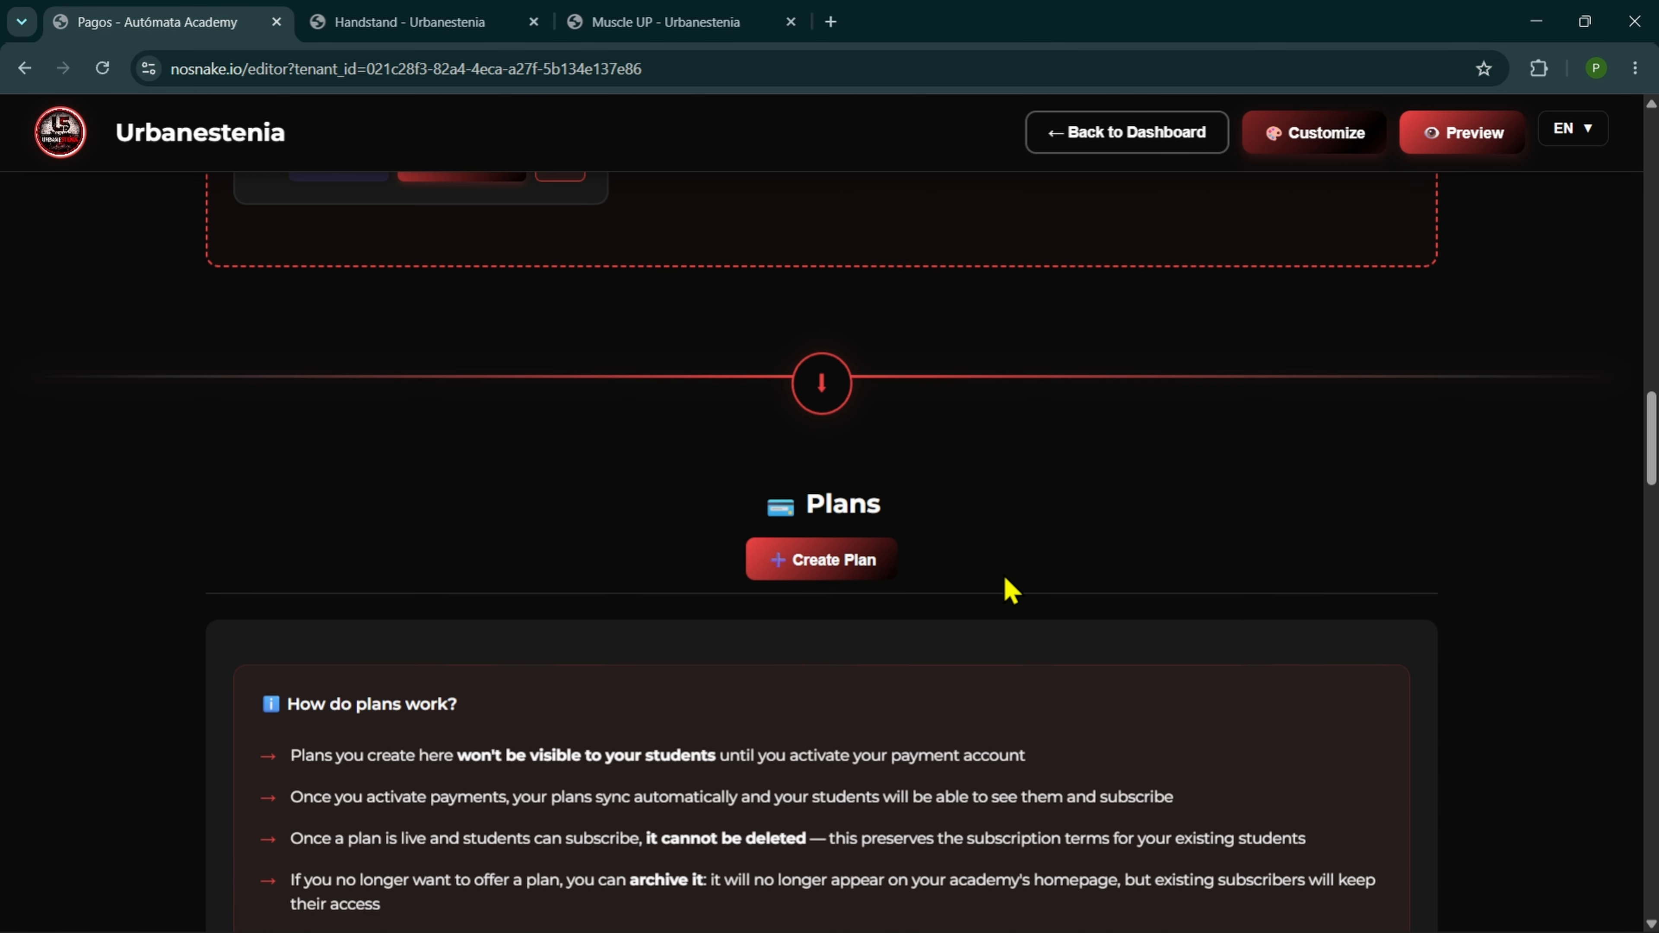
{"action": "scroll", "coordinate": [1011, 591], "scroll_direction": "down", "scroll_amount": 5}
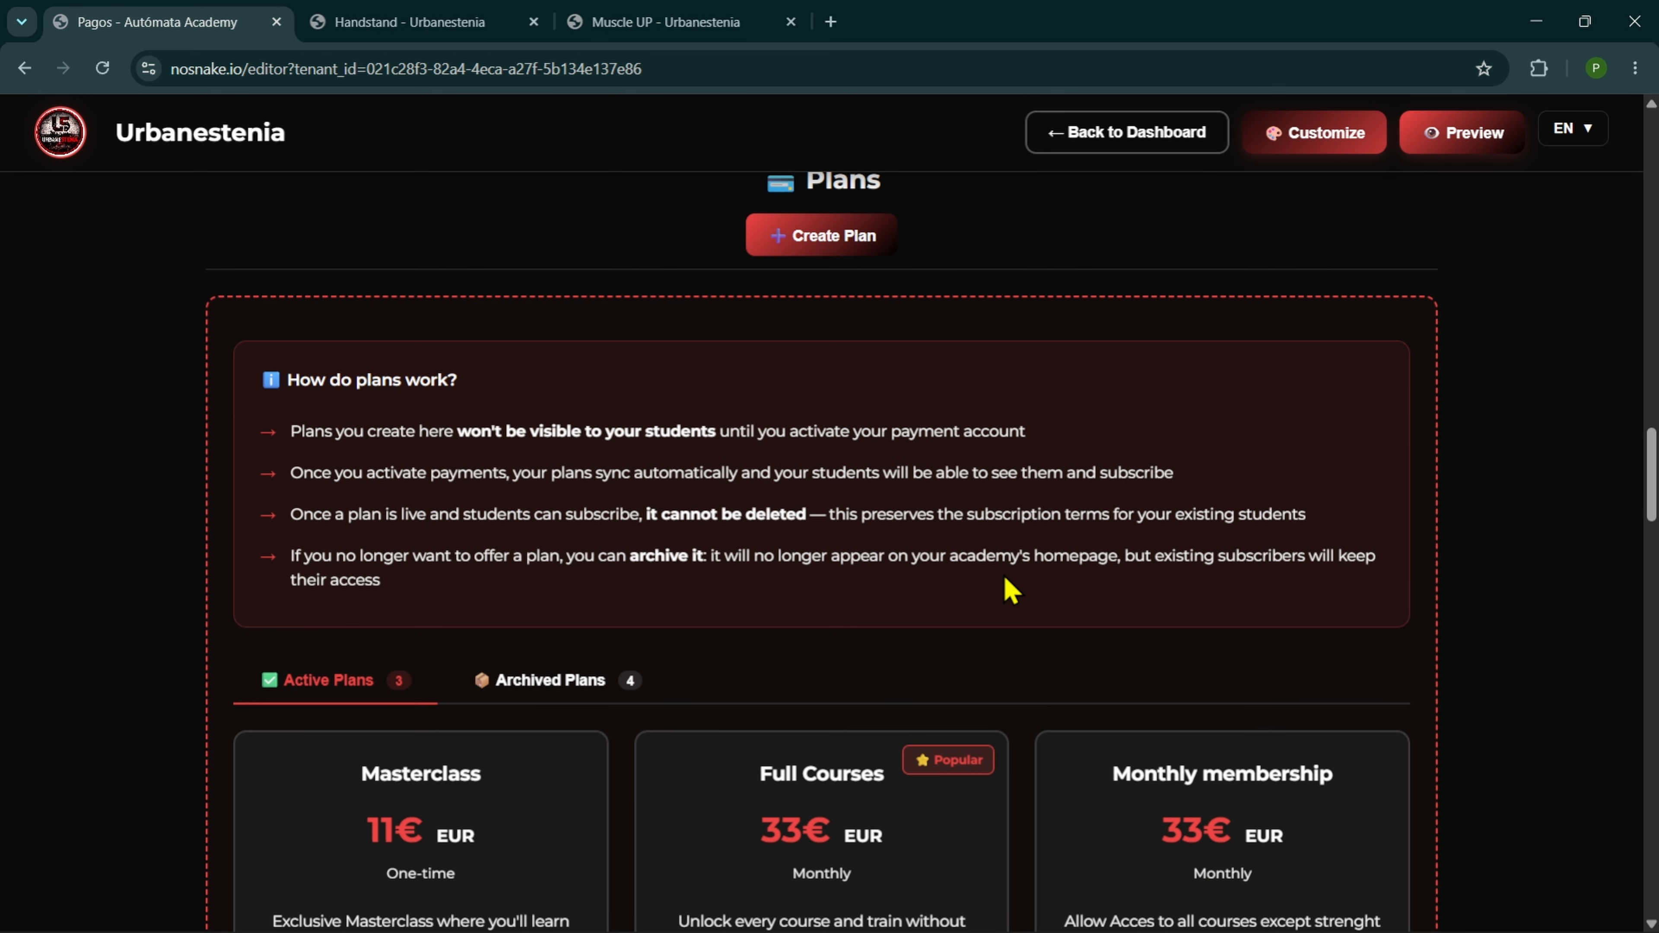
{"action": "scroll", "coordinate": [1011, 591], "scroll_direction": "up", "scroll_amount": 2}
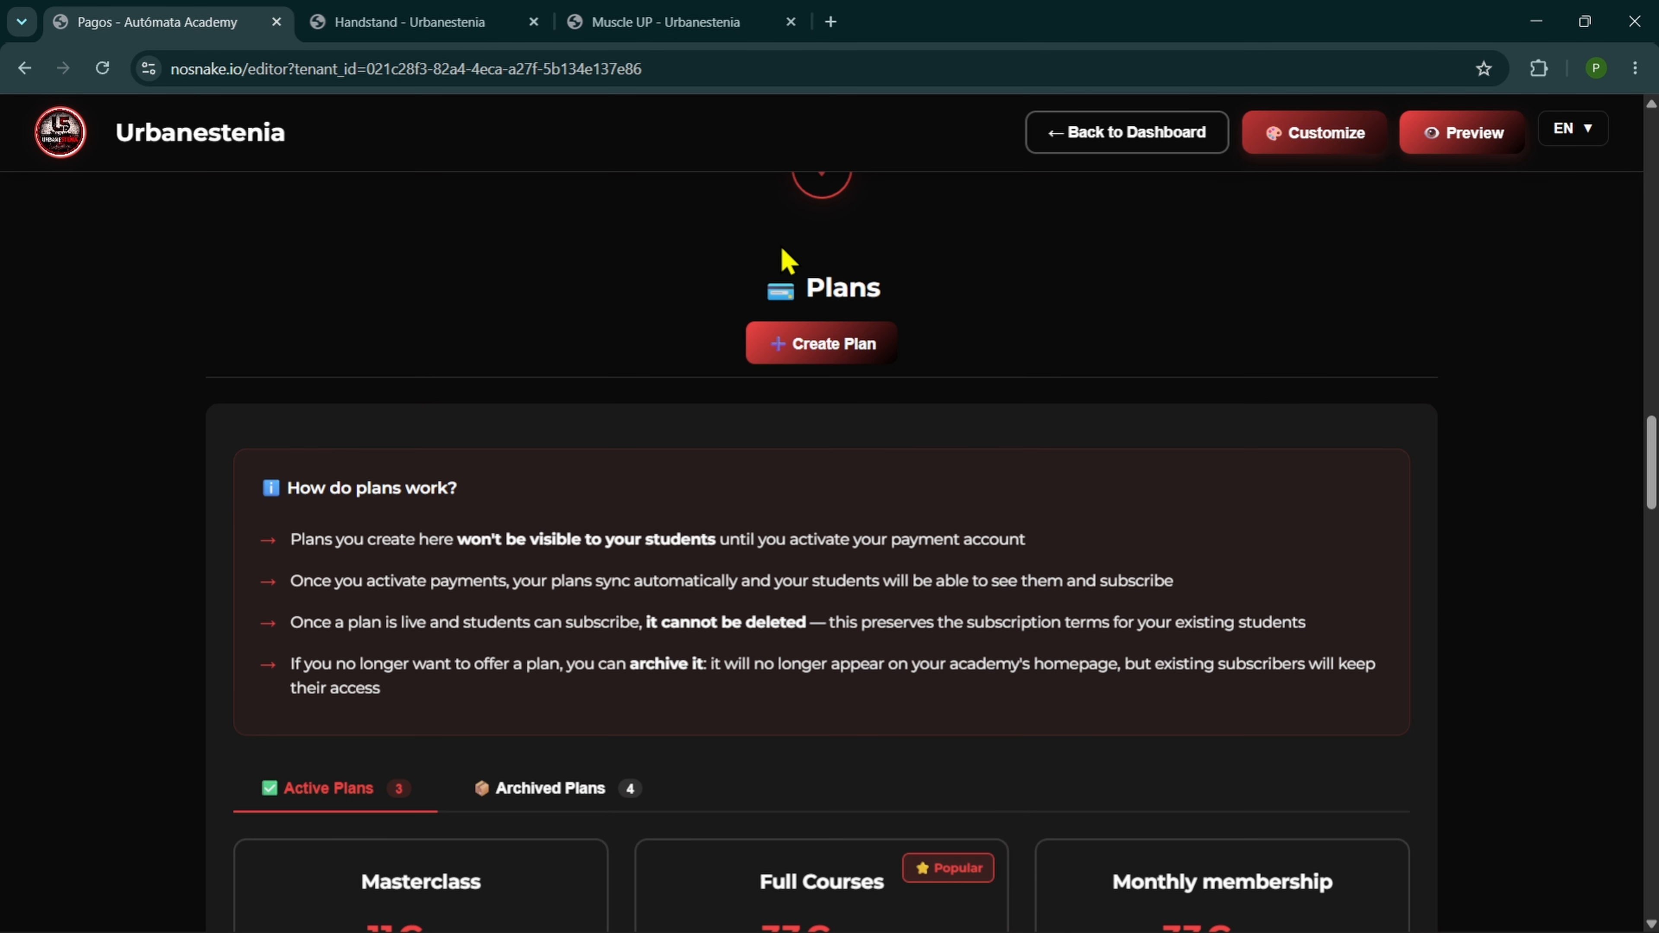
{"action": "scroll", "coordinate": [1033, 375], "scroll_direction": "down", "scroll_amount": 8}
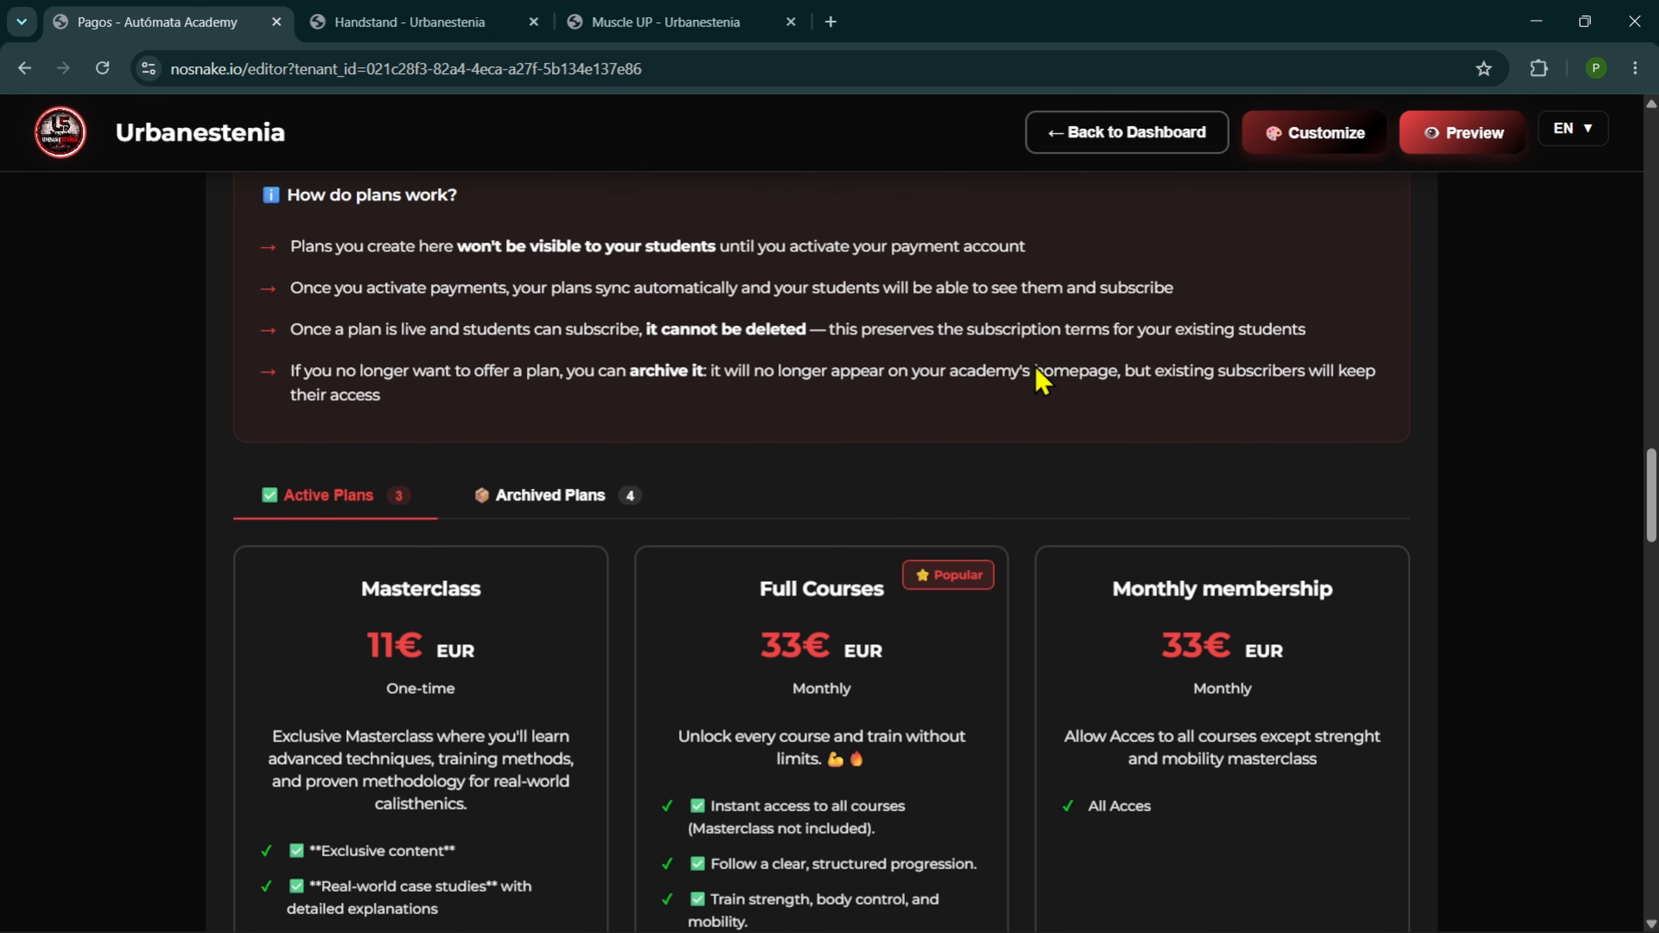
{"action": "scroll", "coordinate": [1041, 381], "scroll_direction": "down", "scroll_amount": 7}
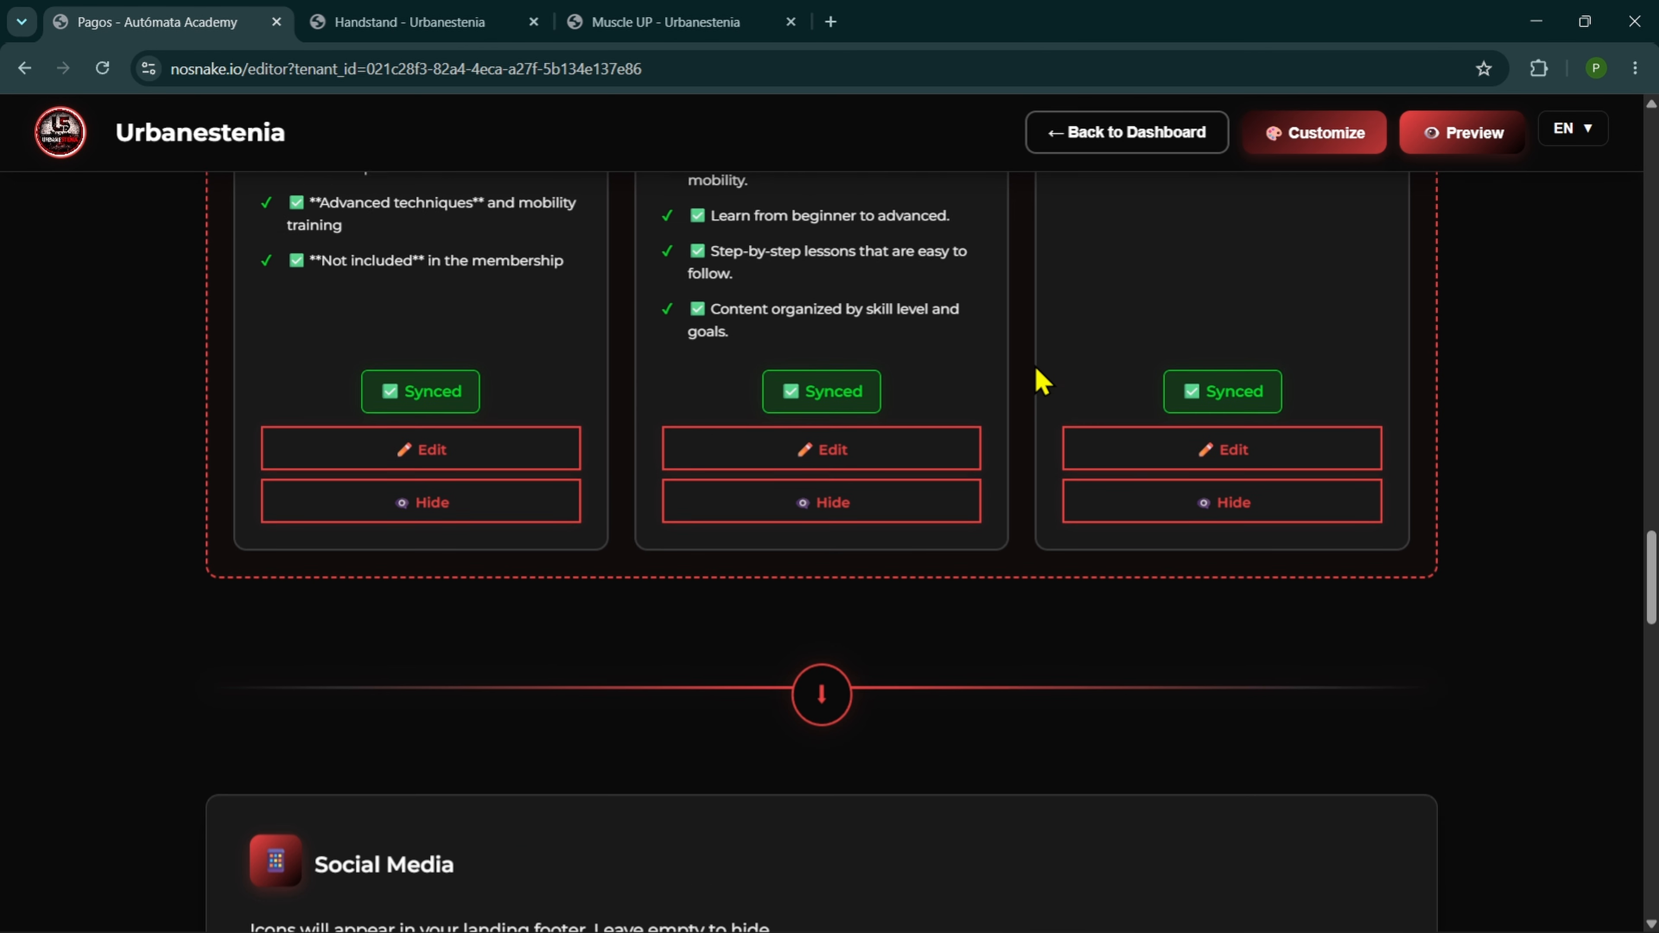
{"action": "scroll", "coordinate": [1041, 381], "scroll_direction": "up", "scroll_amount": 6}
{"action": "scroll", "coordinate": [1038, 376], "scroll_direction": "up", "scroll_amount": 8}
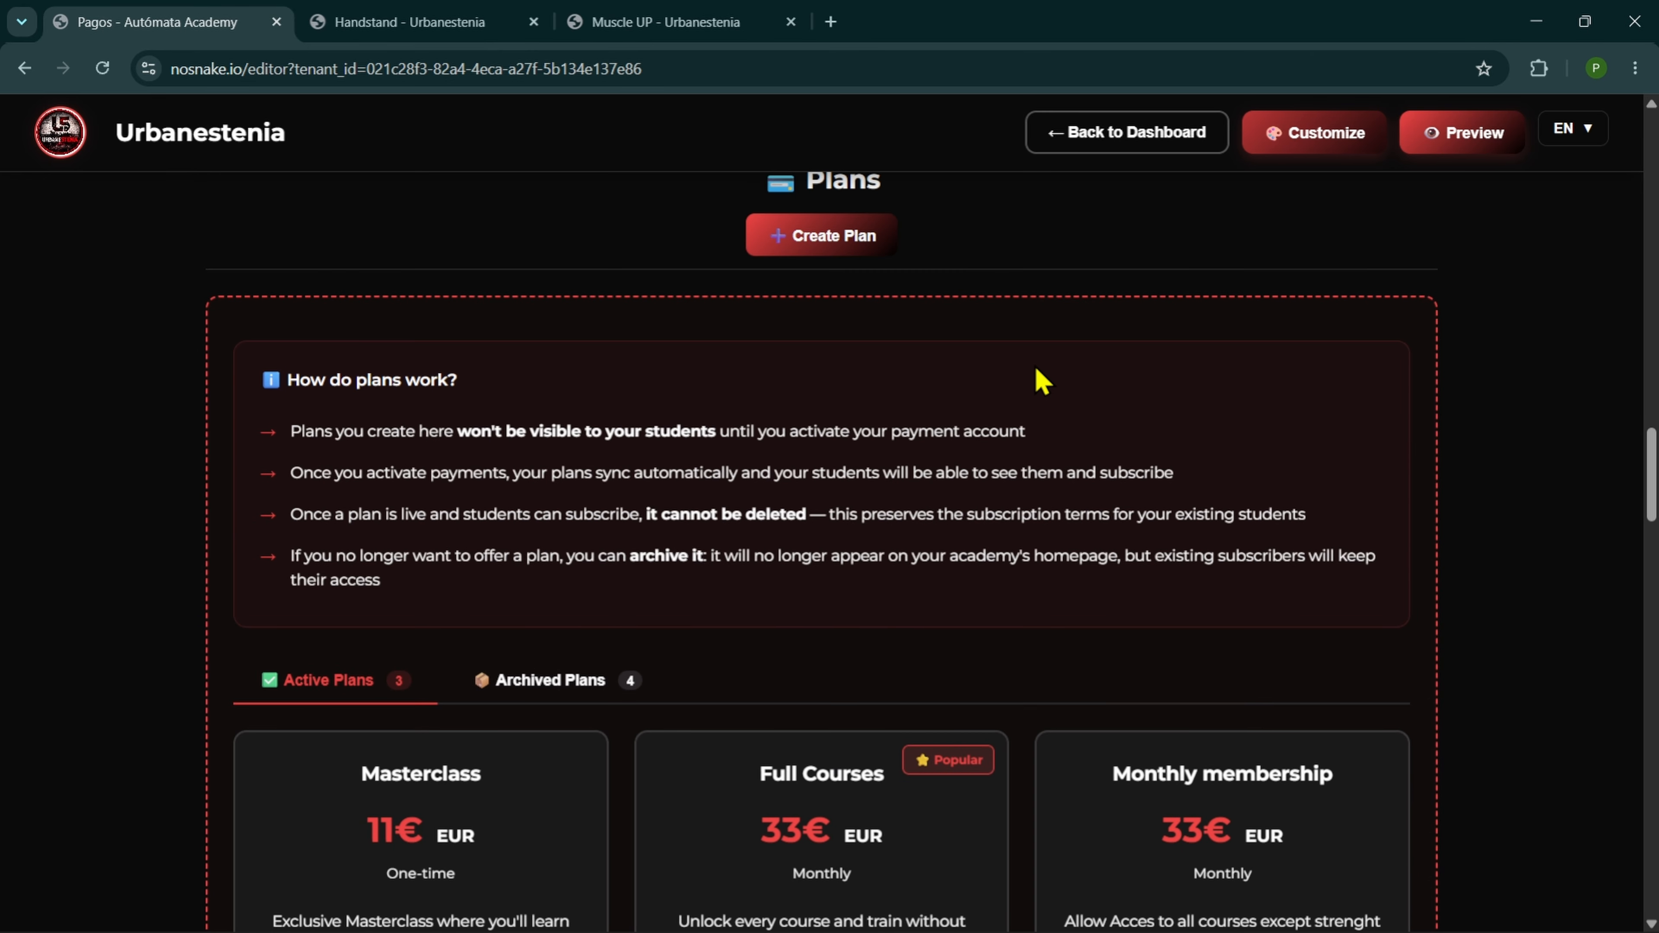
- Read the notes on how plans work, highlighting the payment account activation condition, and review the active plans
{"action": "left_click_drag", "start_coordinate": [264, 380], "coordinate": [519, 601]}
{"action": "left_click", "coordinate": [554, 599]}
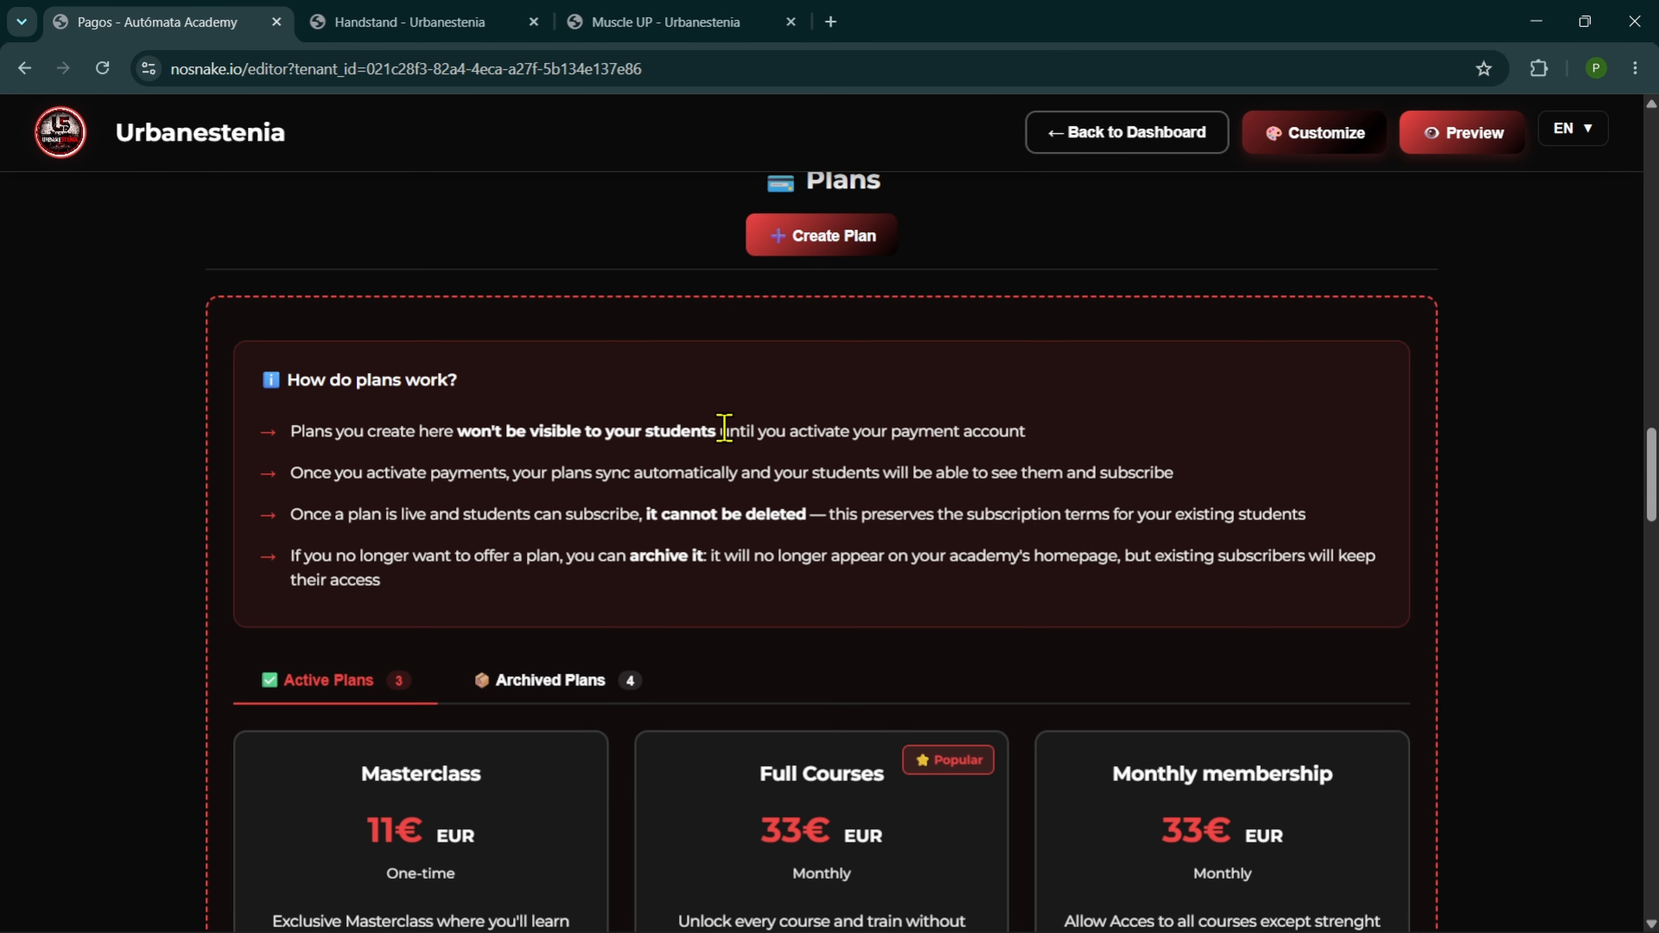
{"action": "left_click_drag", "start_coordinate": [724, 430], "coordinate": [1063, 433]}
{"action": "left_click", "coordinate": [1062, 446]}
{"action": "scroll", "coordinate": [1143, 437], "scroll_direction": "down", "scroll_amount": 8}
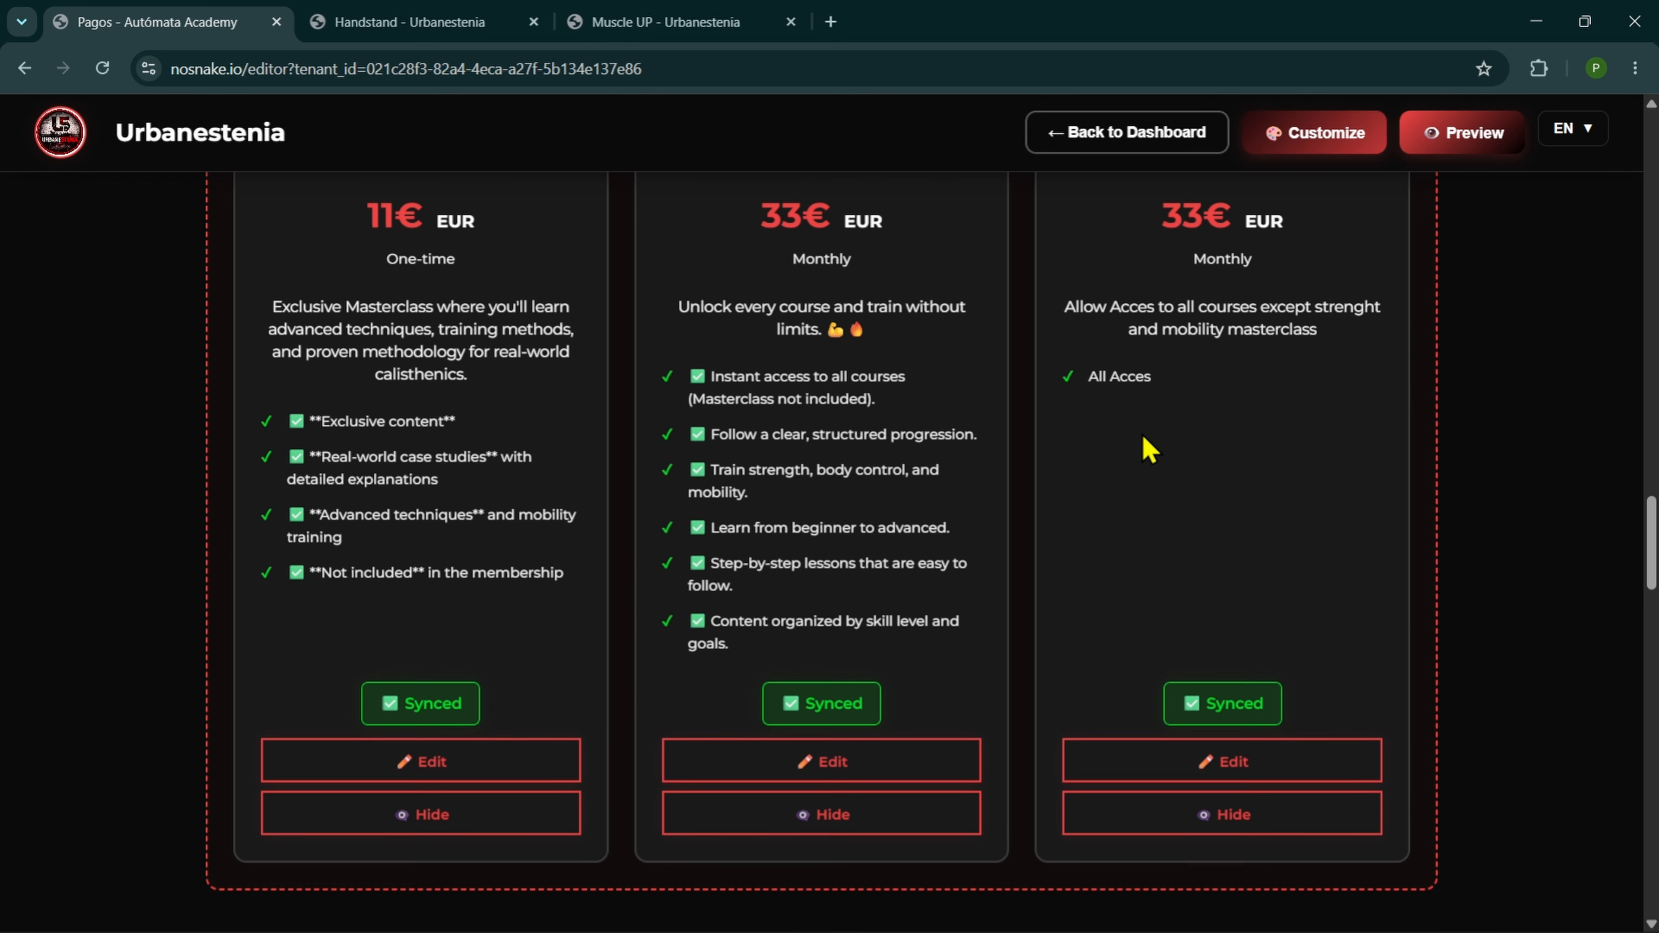
{"action": "scroll", "coordinate": [1147, 450], "scroll_direction": "up", "scroll_amount": 7}
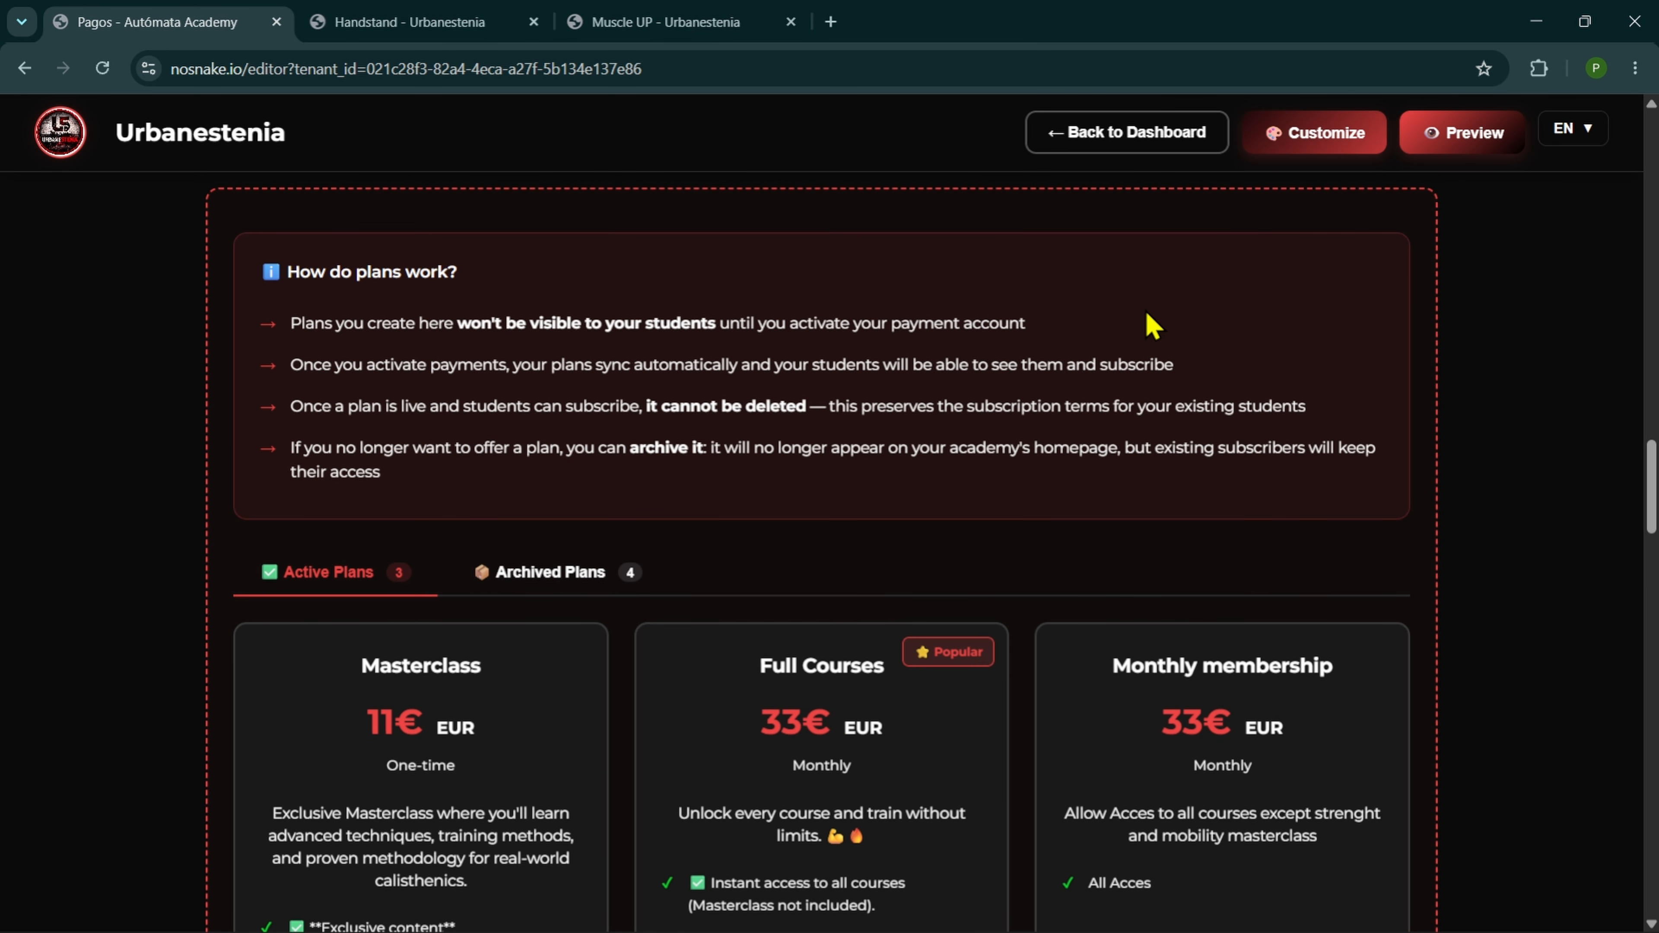
- Examine the payment account status under "Get paid by your students" and reread the rules for live and archived plans
{"action": "scroll", "coordinate": [1152, 325], "scroll_direction": "down", "scroll_amount": 15}
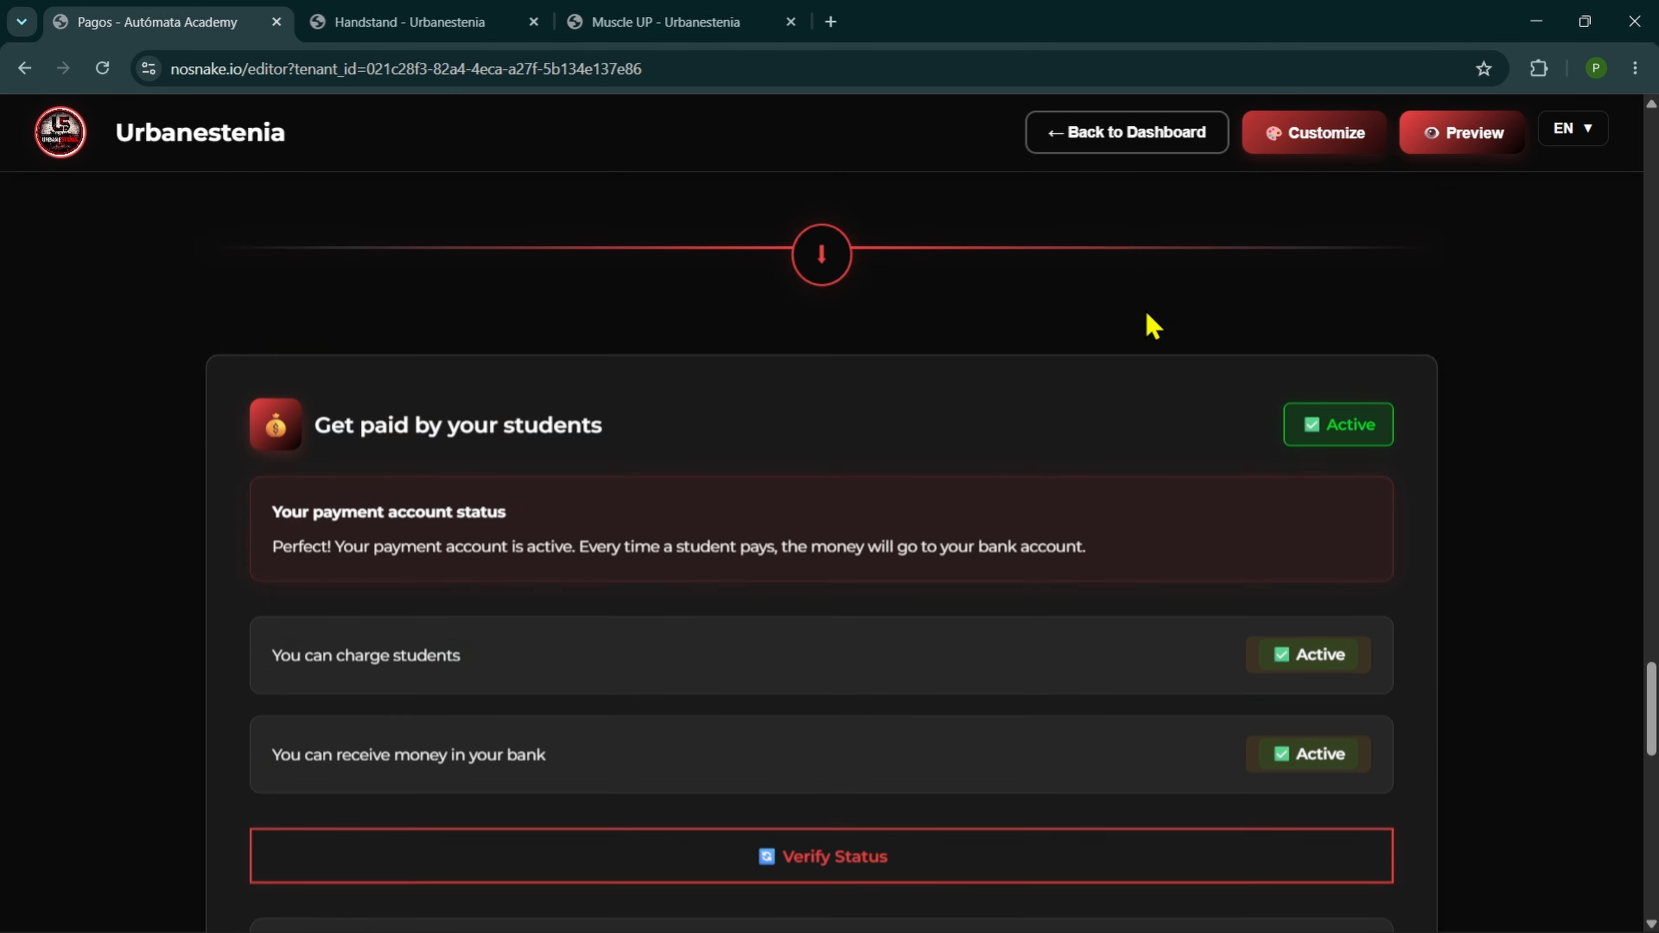
{"action": "scroll", "coordinate": [1147, 326], "scroll_direction": "down", "scroll_amount": 5}
{"action": "scroll", "coordinate": [1148, 326], "scroll_direction": "up", "scroll_amount": 2}
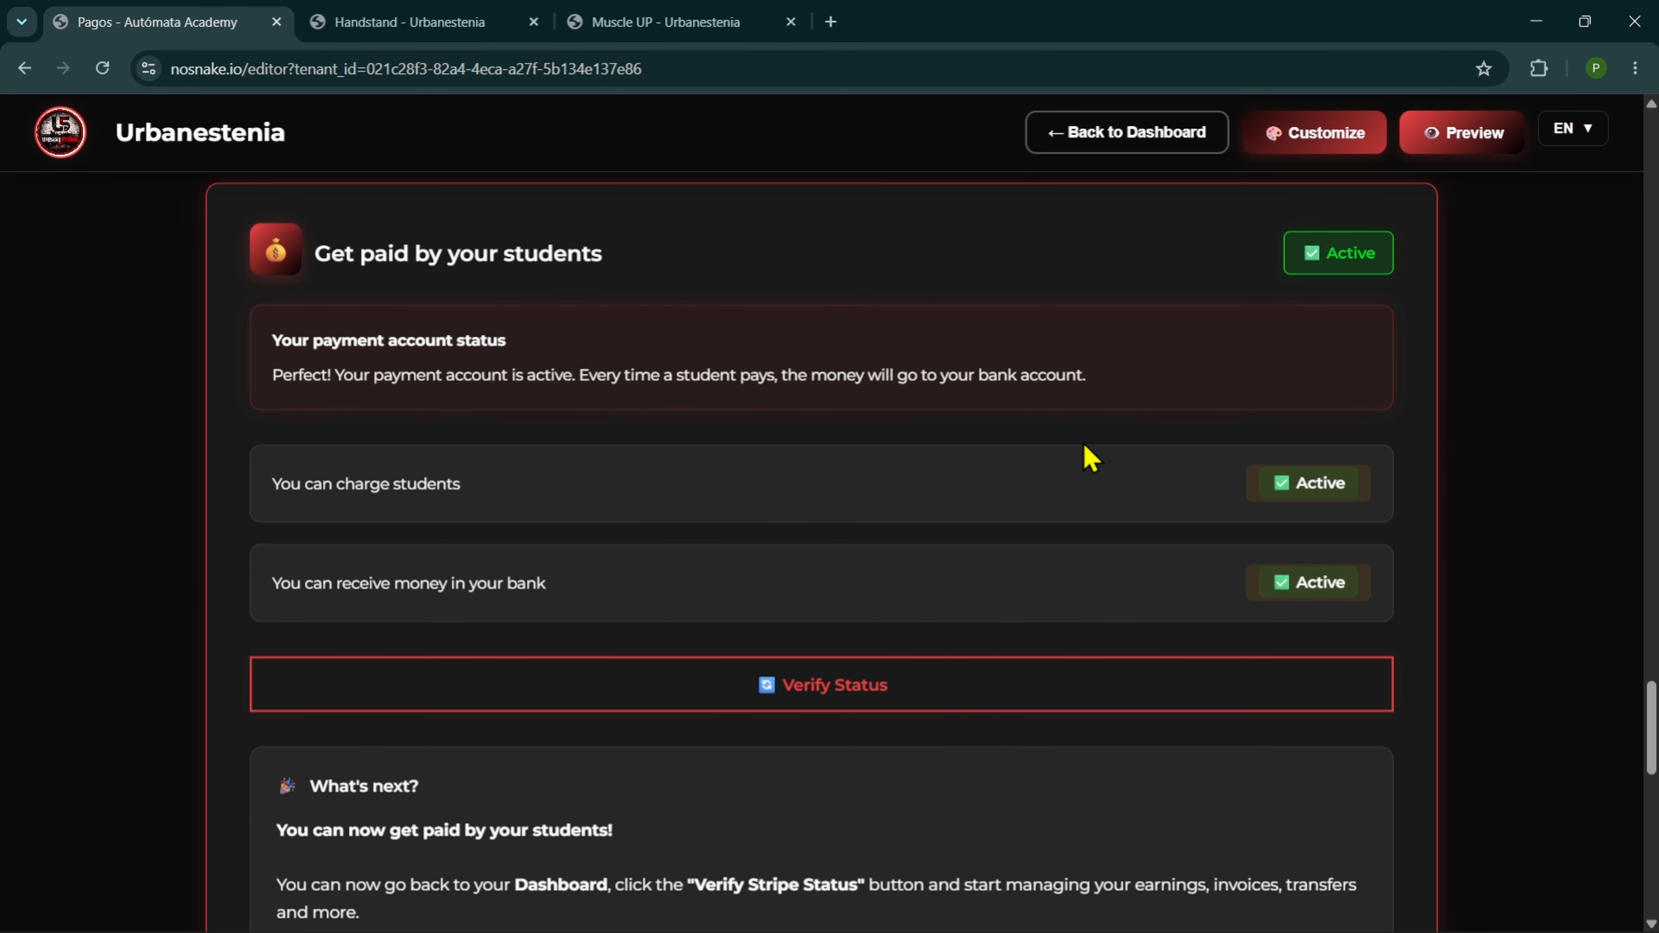
{"action": "scroll", "coordinate": [1137, 430], "scroll_direction": "up", "scroll_amount": 10}
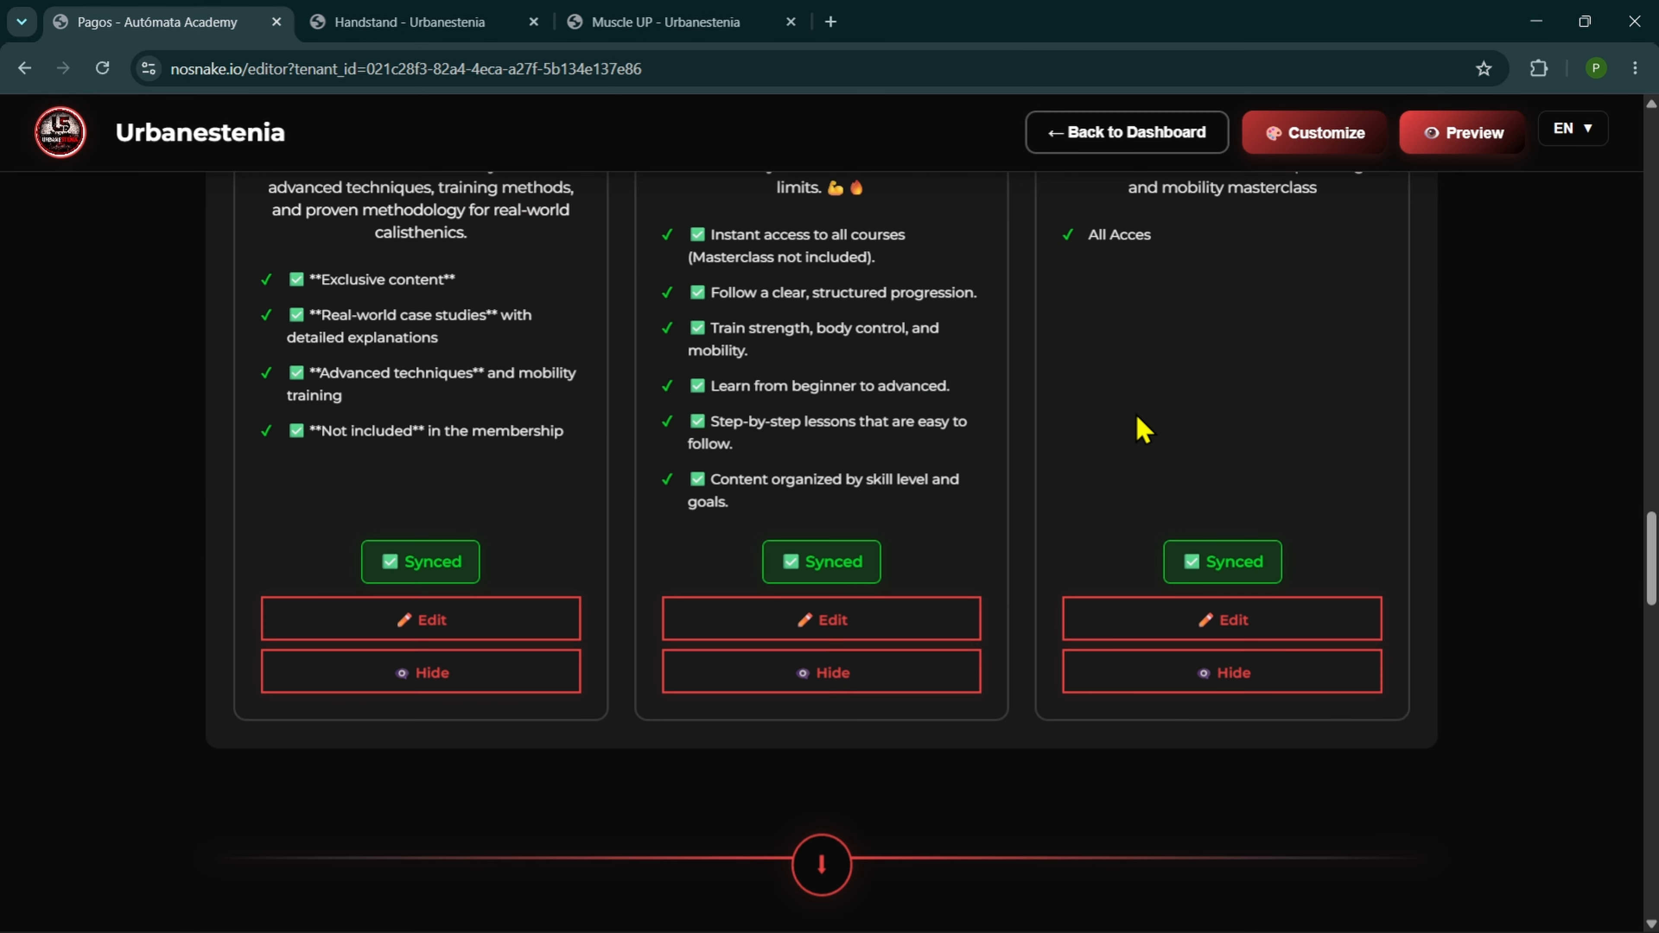
{"action": "scroll", "coordinate": [1139, 428], "scroll_direction": "up", "scroll_amount": 8}
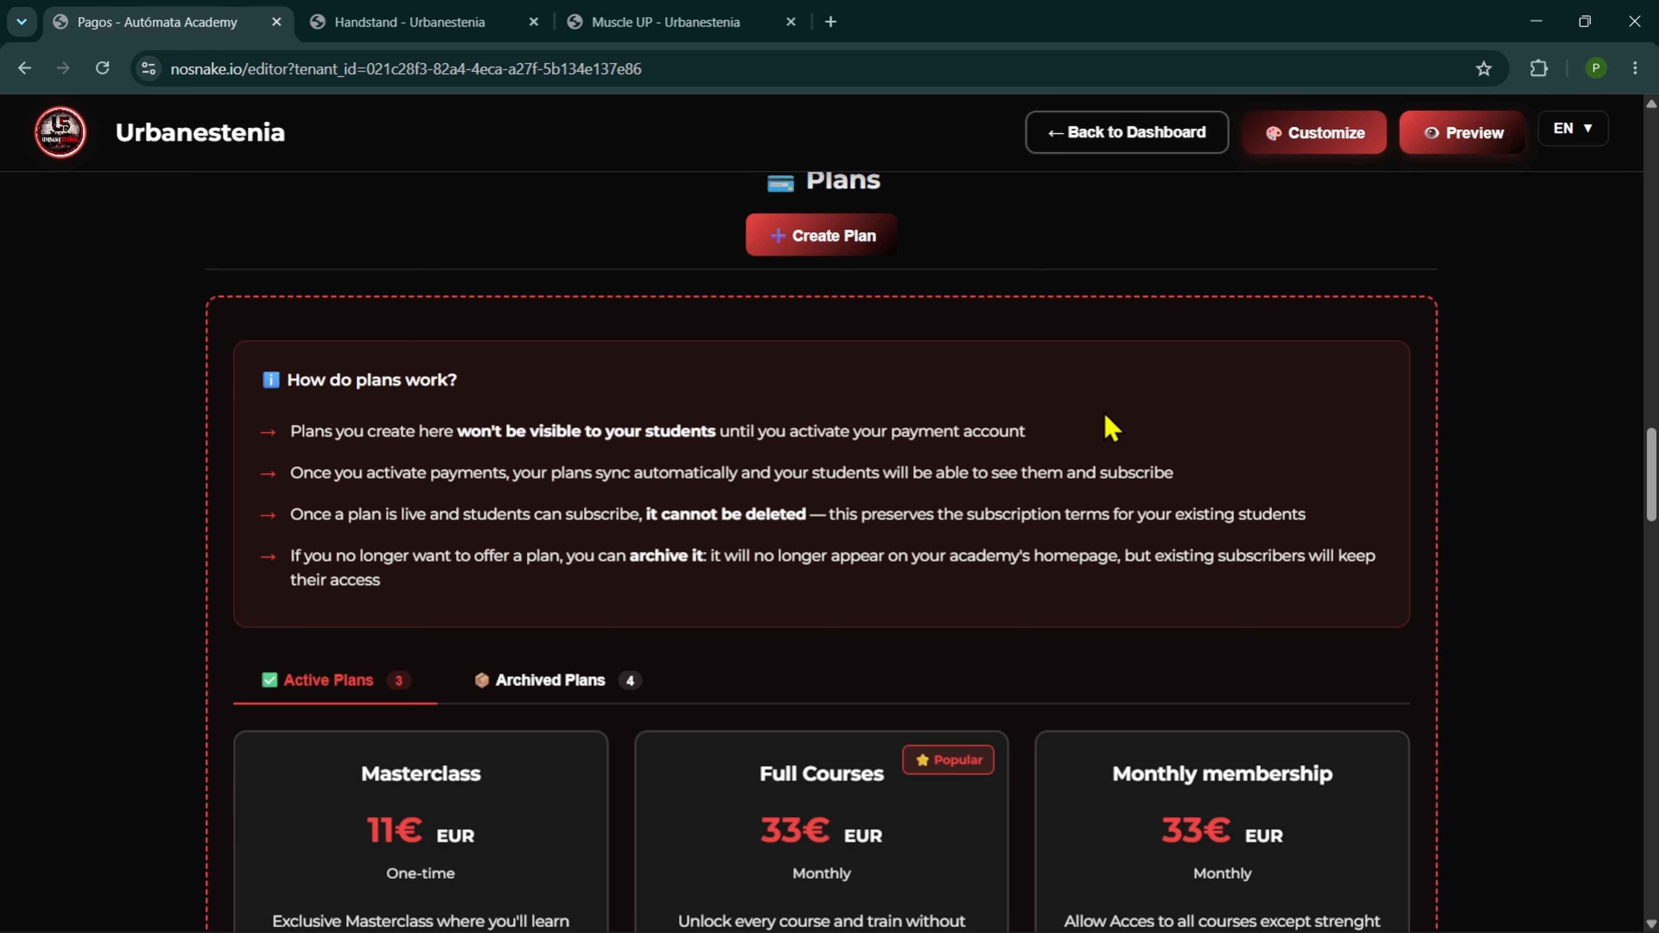
{"action": "scroll", "coordinate": [1110, 428], "scroll_direction": "down", "scroll_amount": 2}
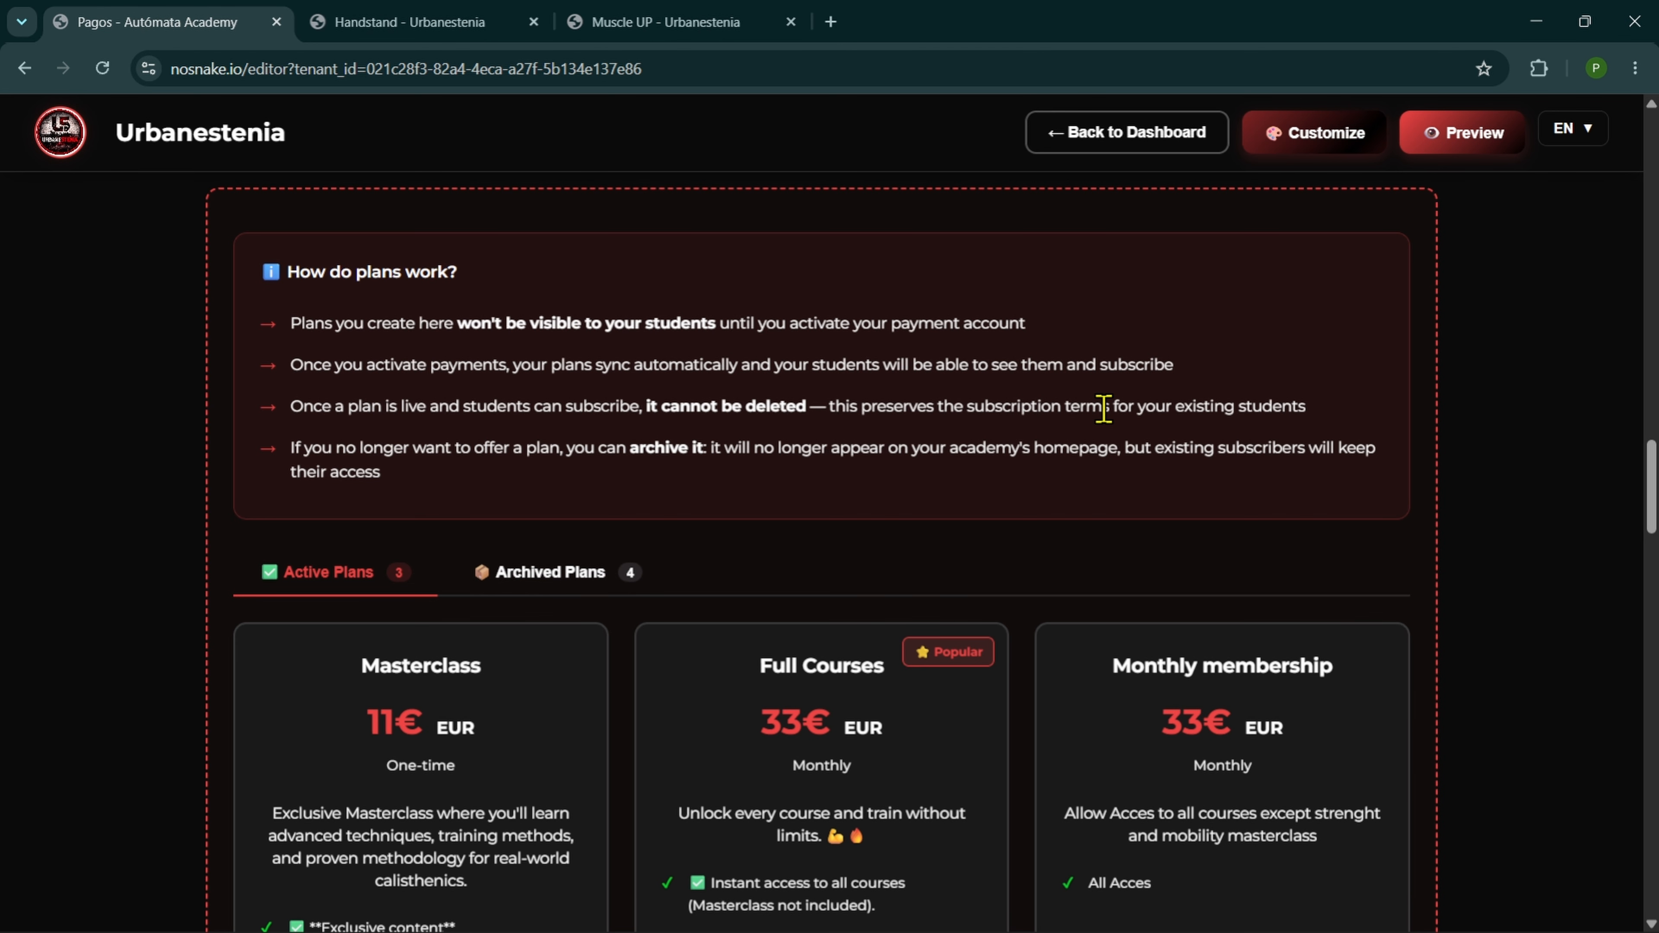
{"action": "scroll", "coordinate": [1104, 404], "scroll_direction": "down", "scroll_amount": 20}
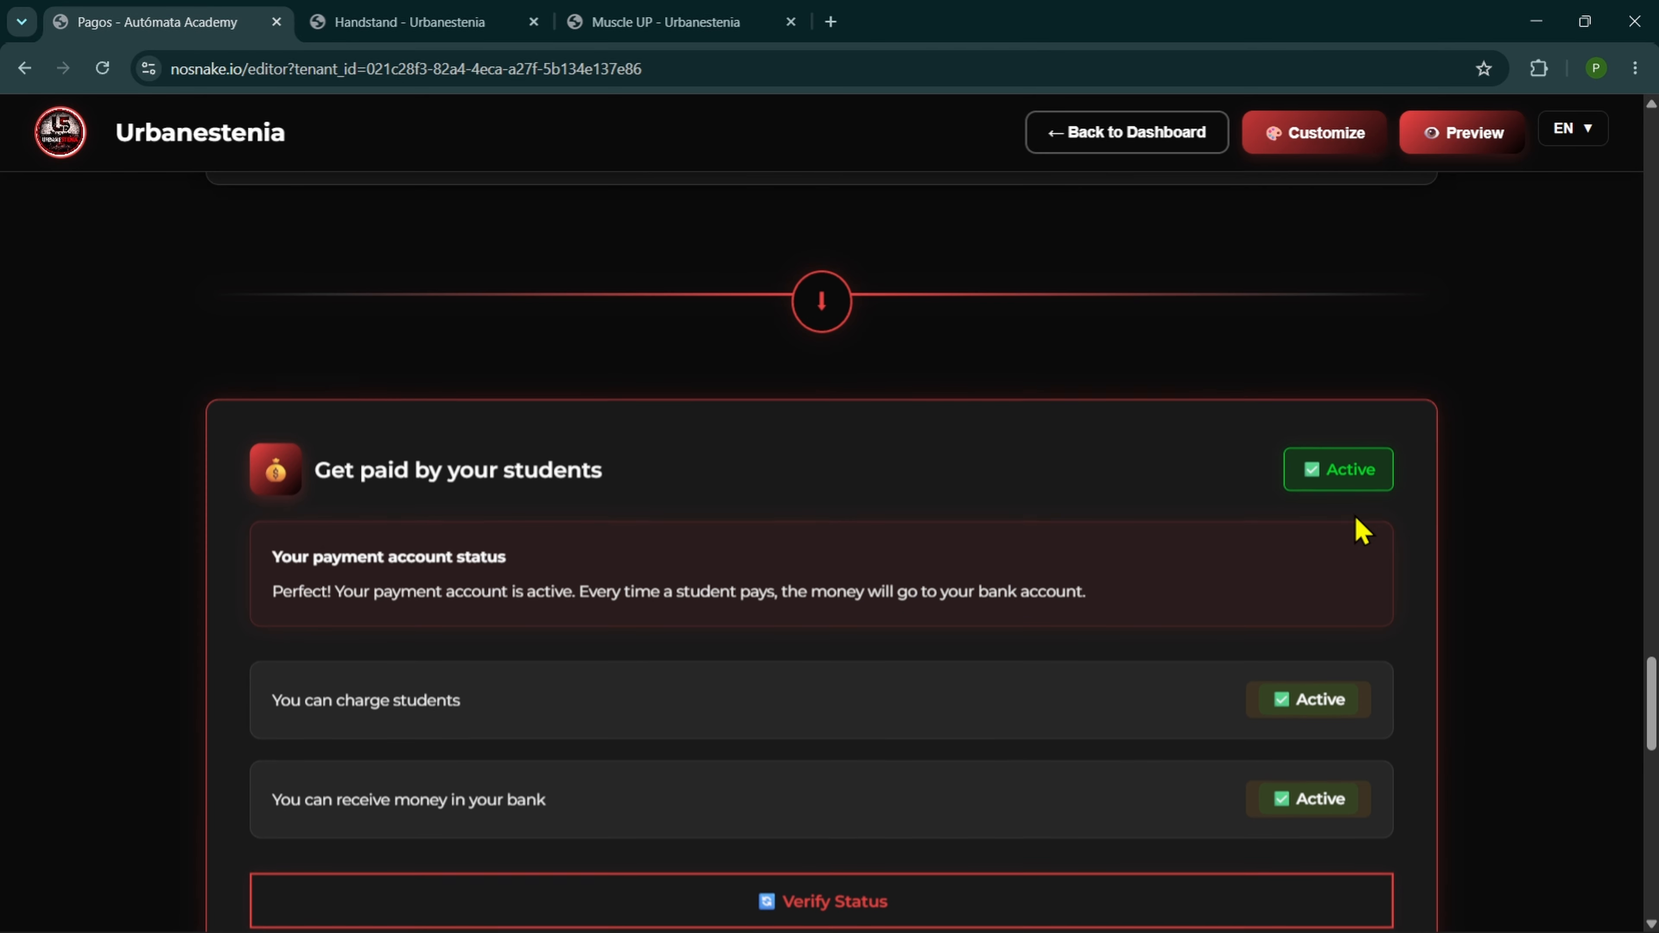
{"action": "scroll", "coordinate": [1006, 532], "scroll_direction": "up", "scroll_amount": 15}
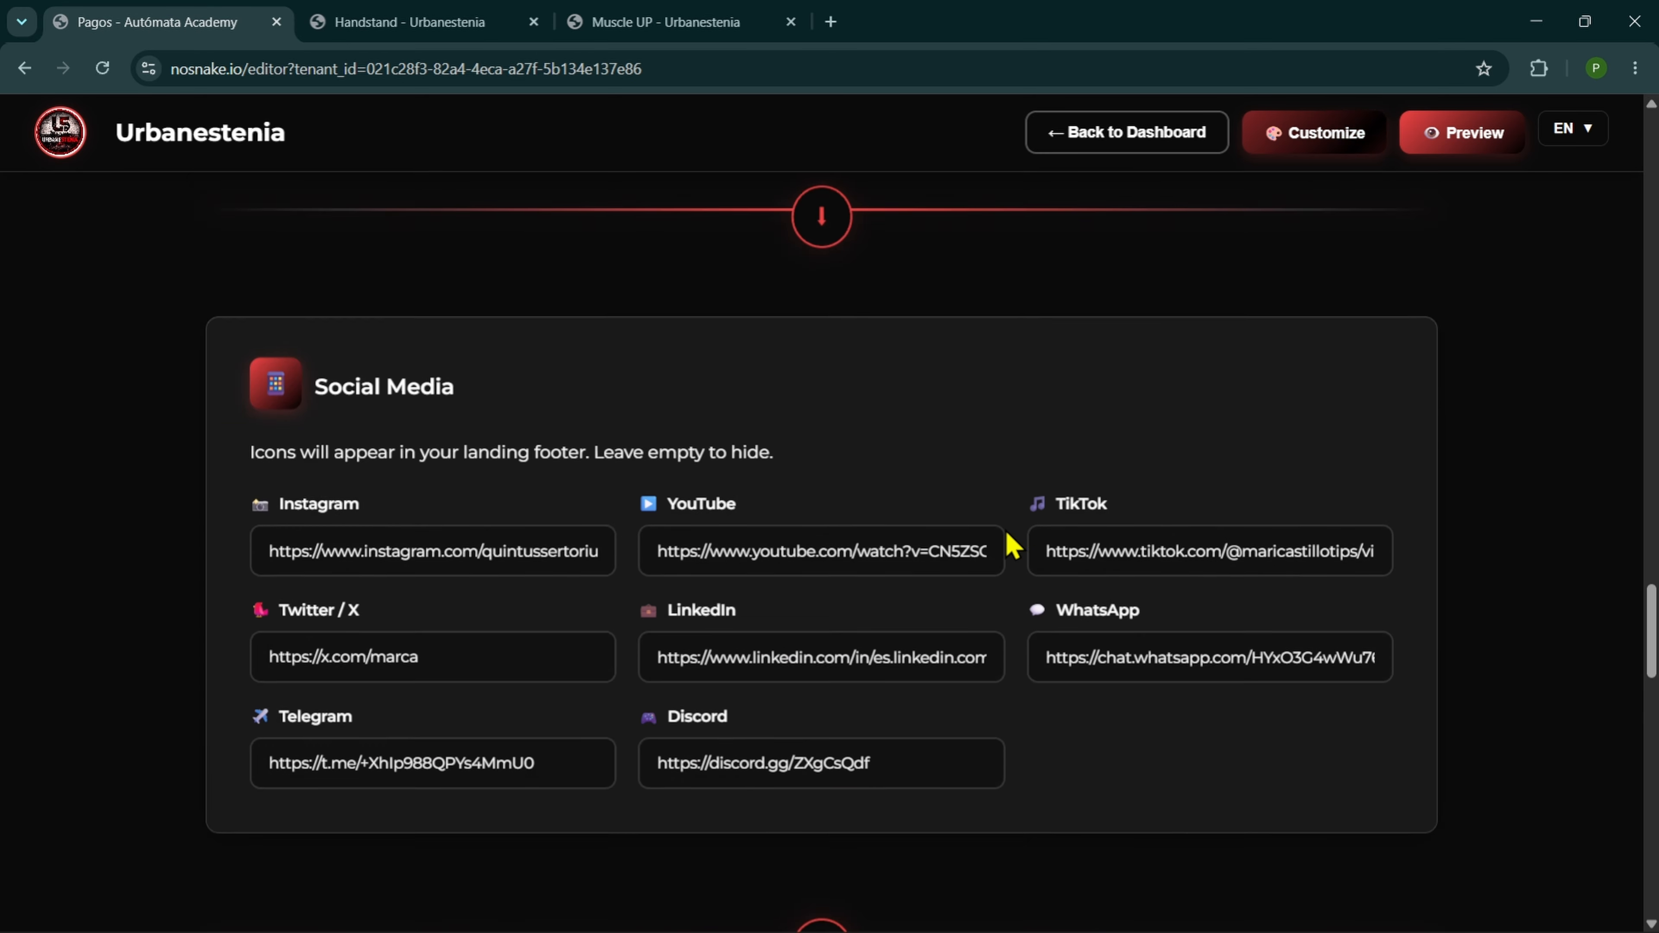
{"action": "scroll", "coordinate": [1009, 545], "scroll_direction": "up", "scroll_amount": 5}
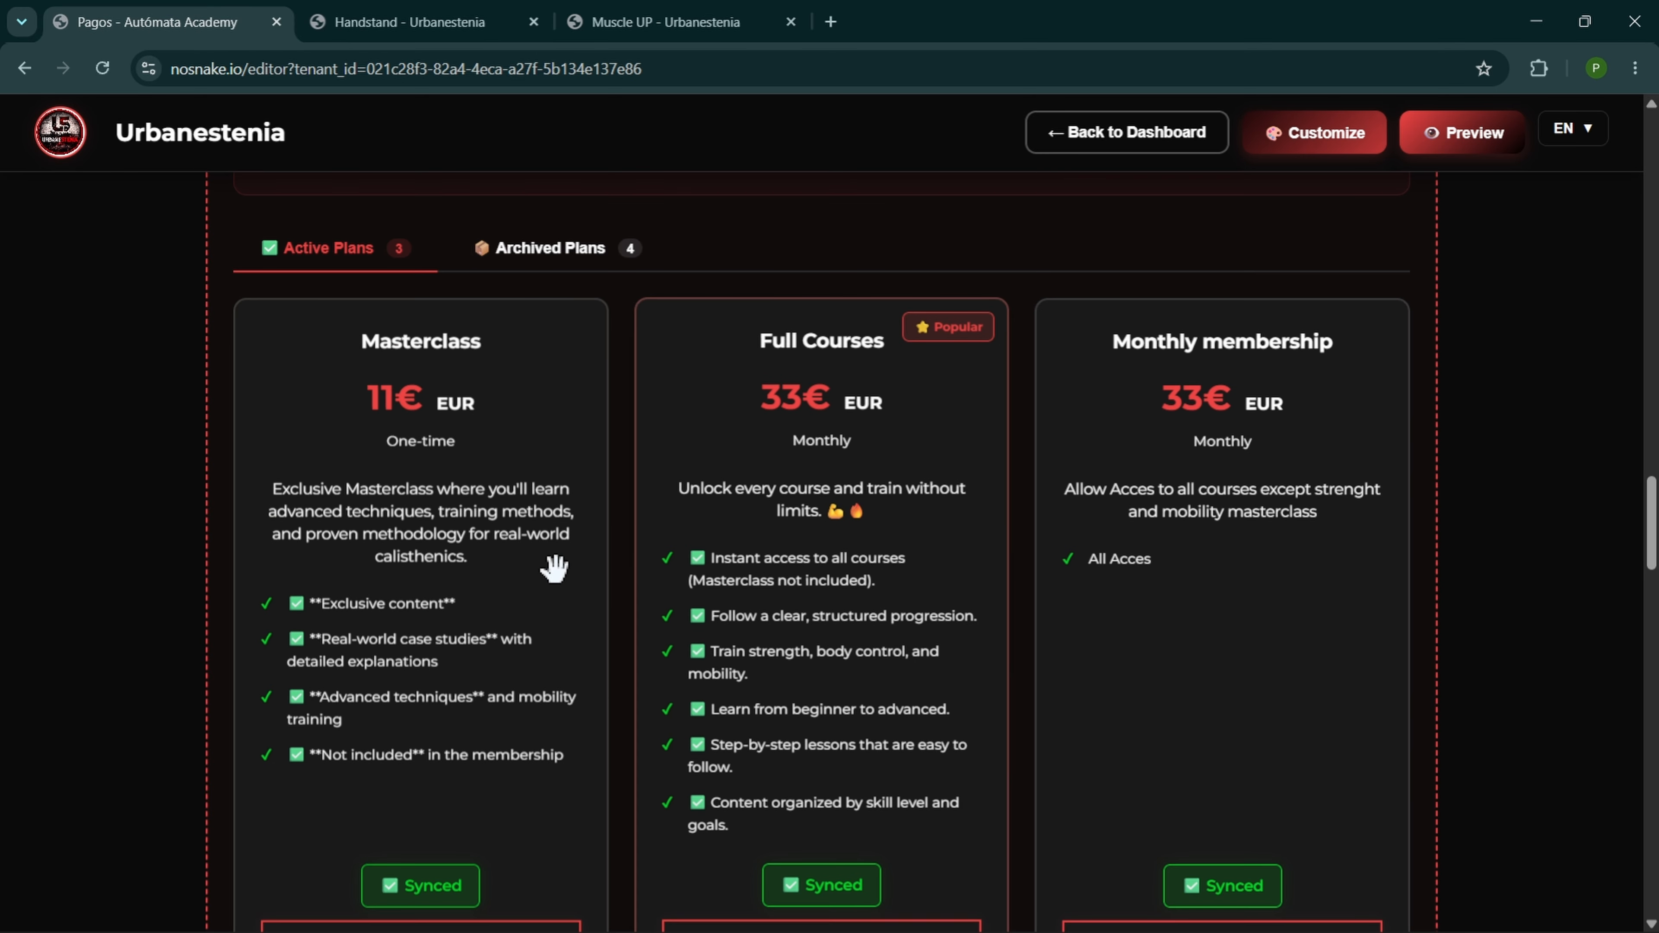
- Review the active plan cards and the notes on how plans work, highlighting the rule that a live plan cannot be deleted
{"action": "scroll", "coordinate": [549, 777], "scroll_direction": "down", "scroll_amount": 5}
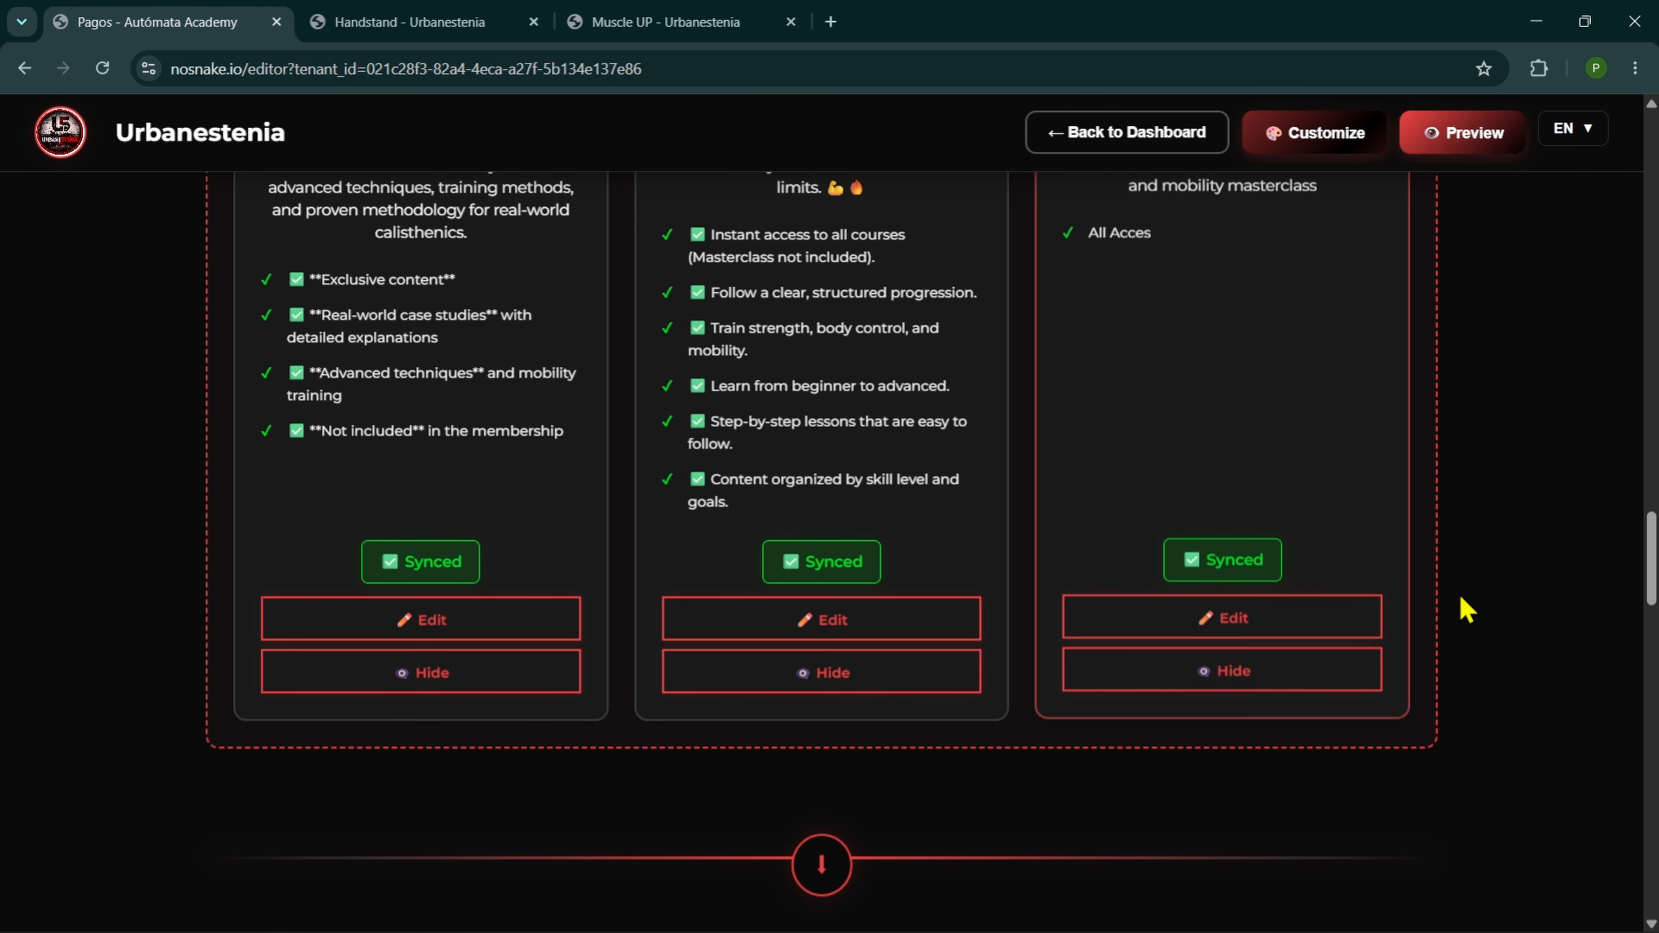
{"action": "scroll", "coordinate": [1466, 610], "scroll_direction": "up", "scroll_amount": 5}
{"action": "scroll", "coordinate": [1466, 611], "scroll_direction": "up", "scroll_amount": 2}
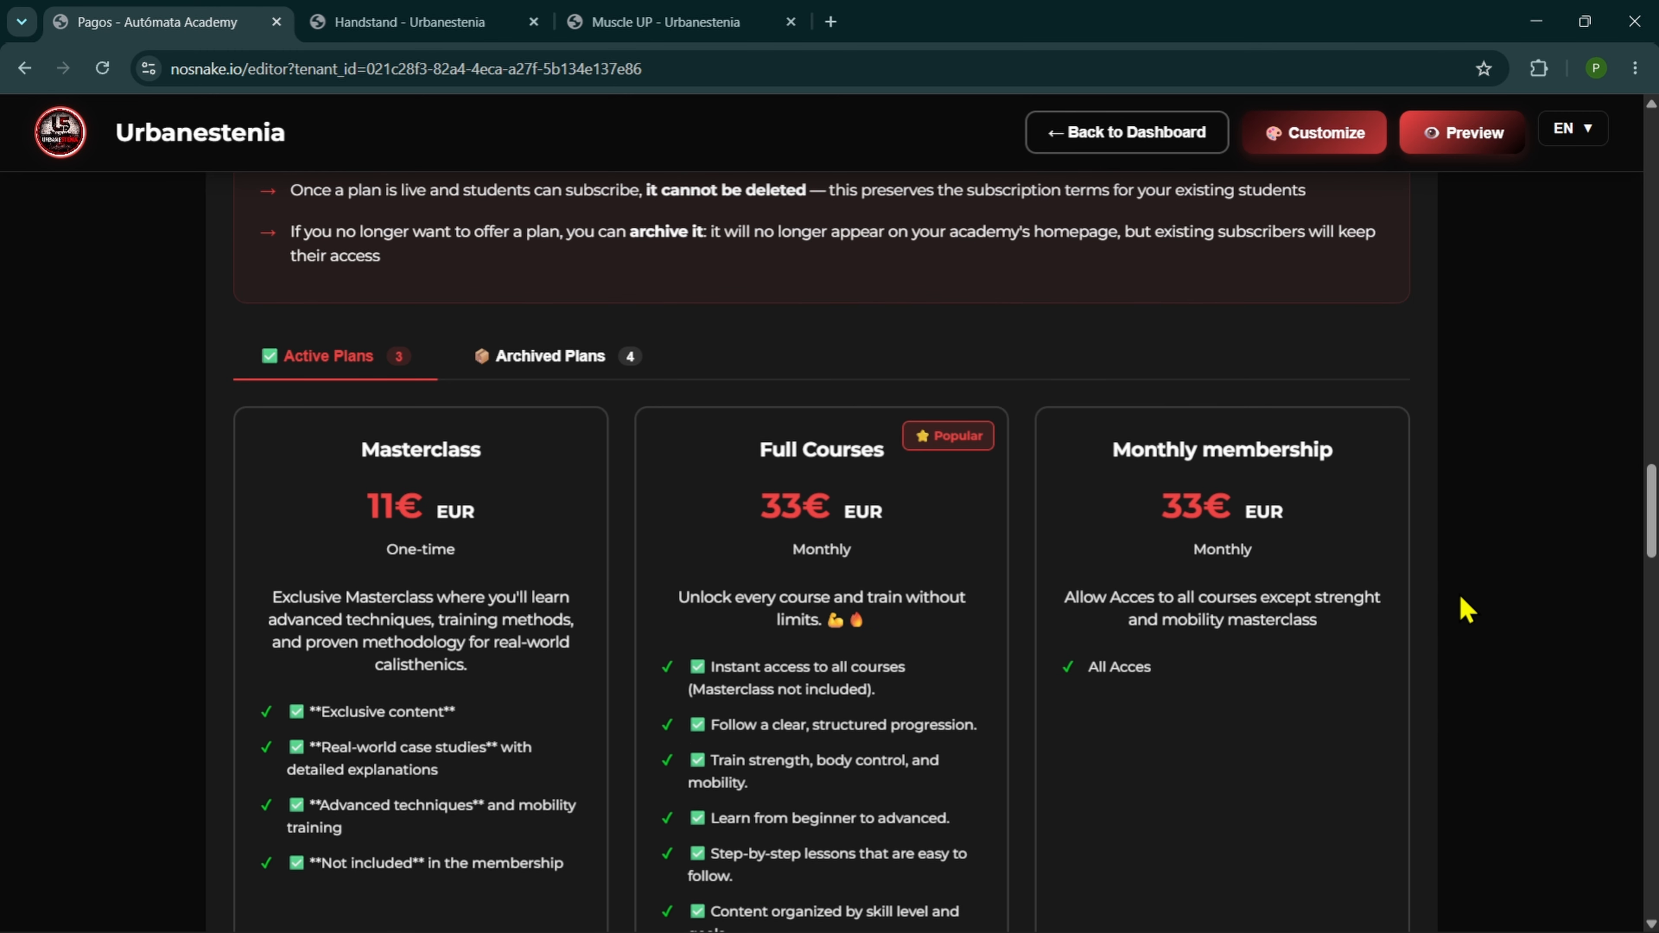
{"action": "scroll", "coordinate": [1467, 611], "scroll_direction": "down", "scroll_amount": 3}
{"action": "scroll", "coordinate": [1466, 611], "scroll_direction": "up", "scroll_amount": 6}
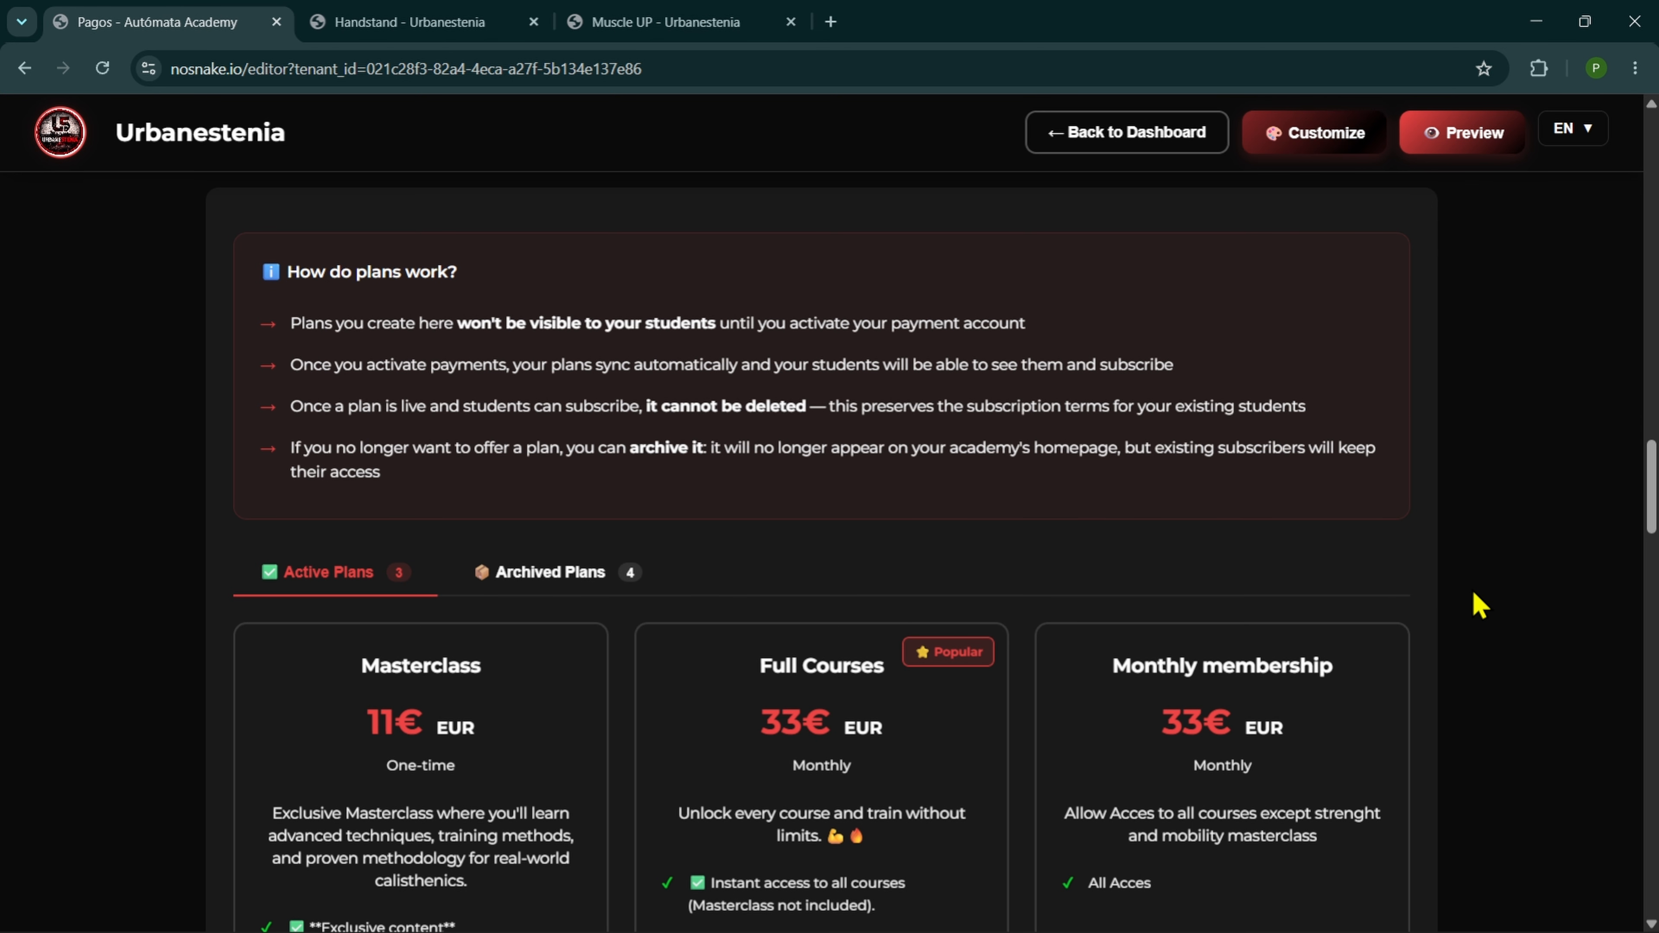
{"action": "scroll", "coordinate": [1479, 604], "scroll_direction": "down", "scroll_amount": 2}
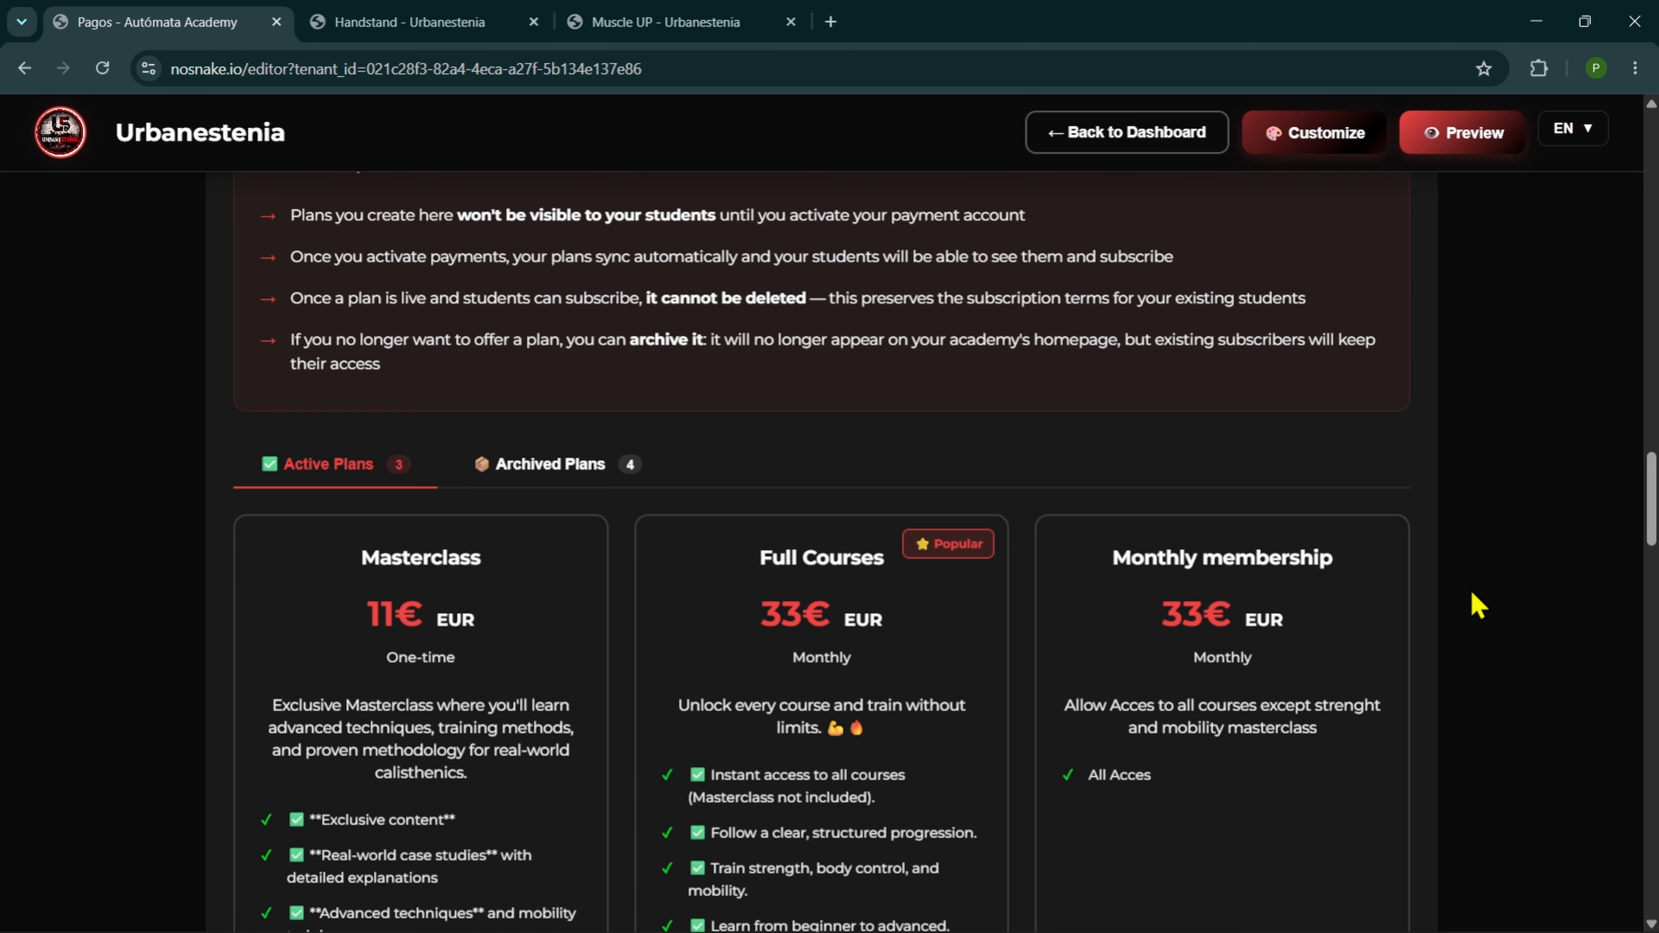
{"action": "scroll", "coordinate": [1479, 604], "scroll_direction": "up", "scroll_amount": 2}
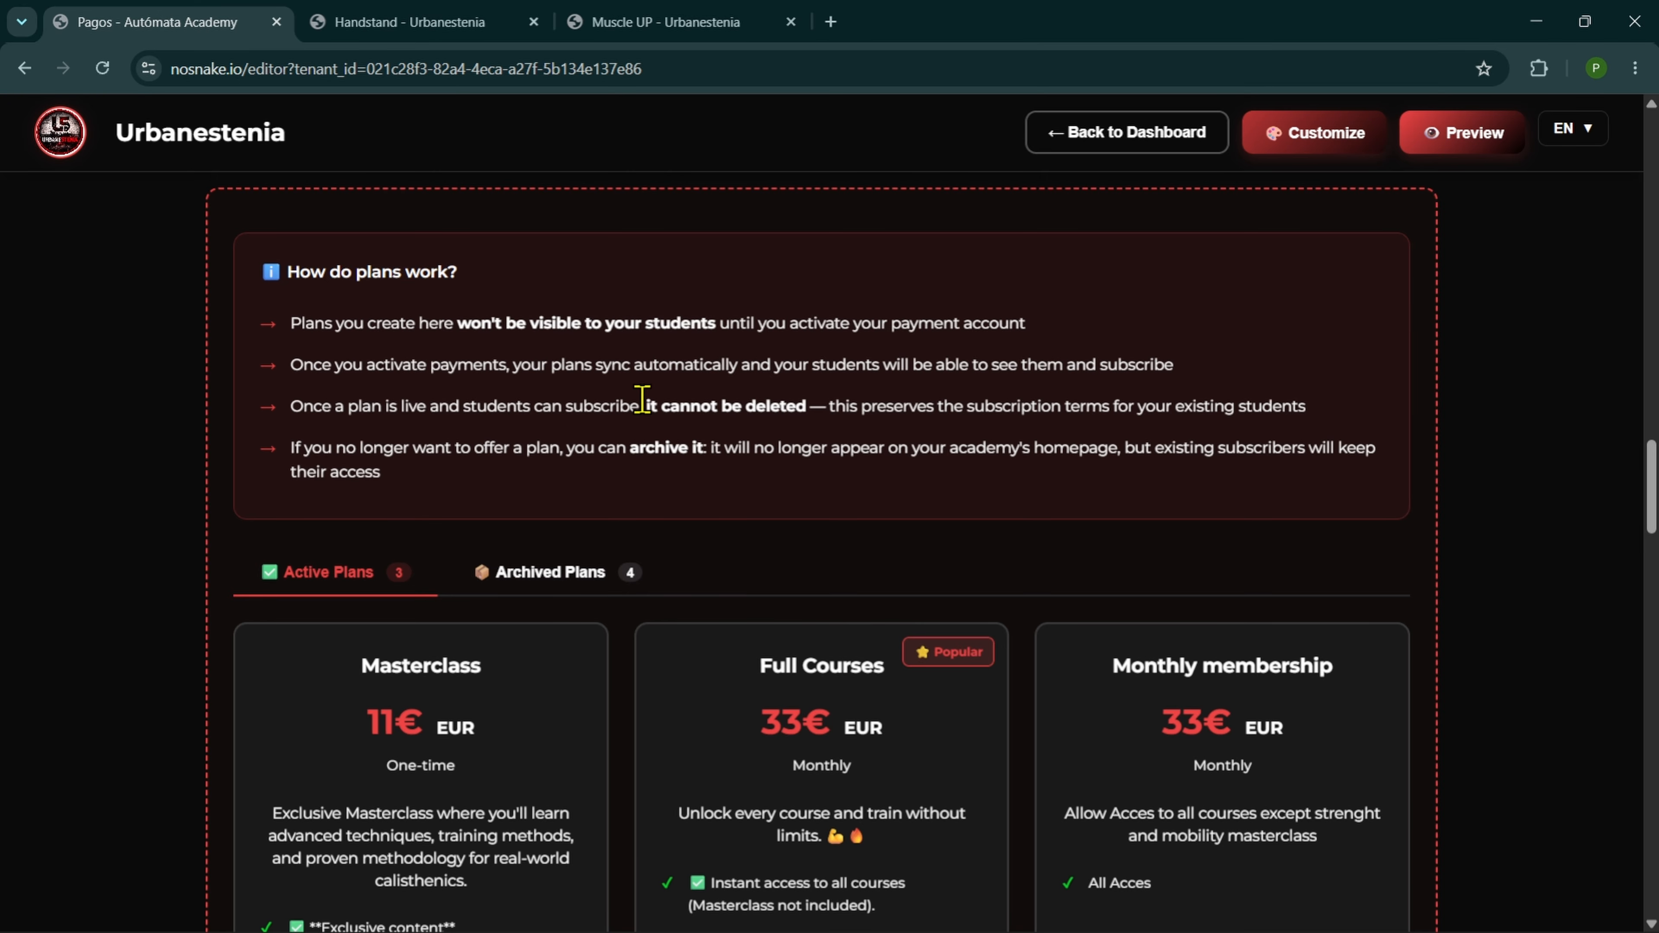
{"action": "left_click_drag", "start_coordinate": [646, 400], "coordinate": [810, 407]}
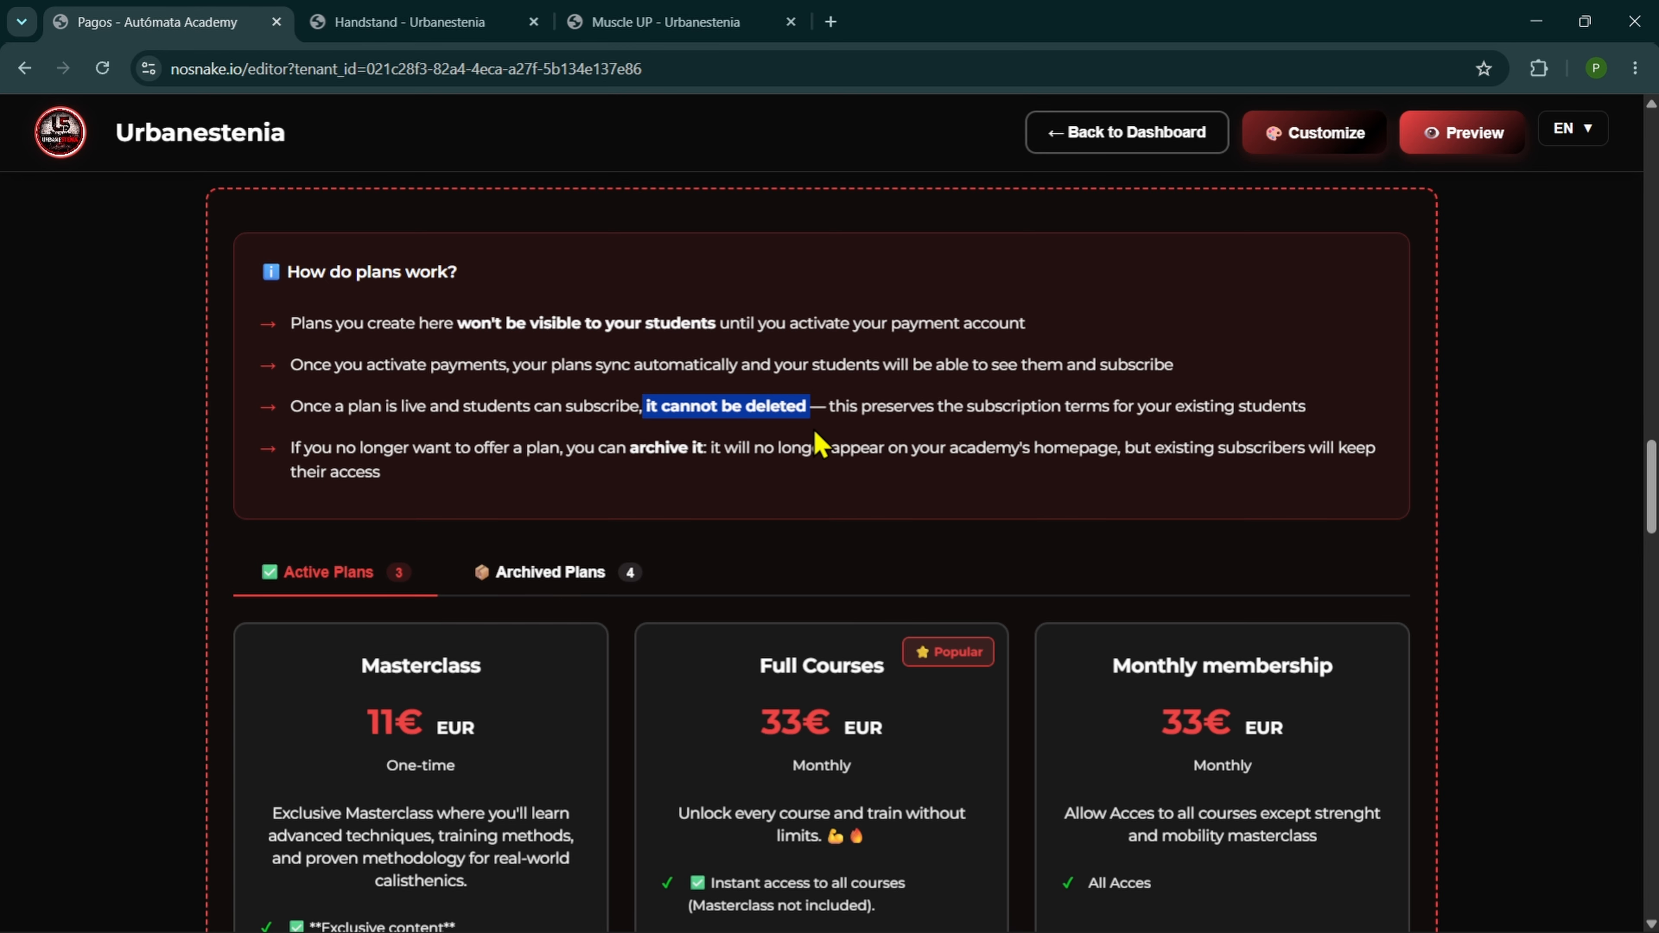
{"action": "left_click", "coordinate": [825, 431]}
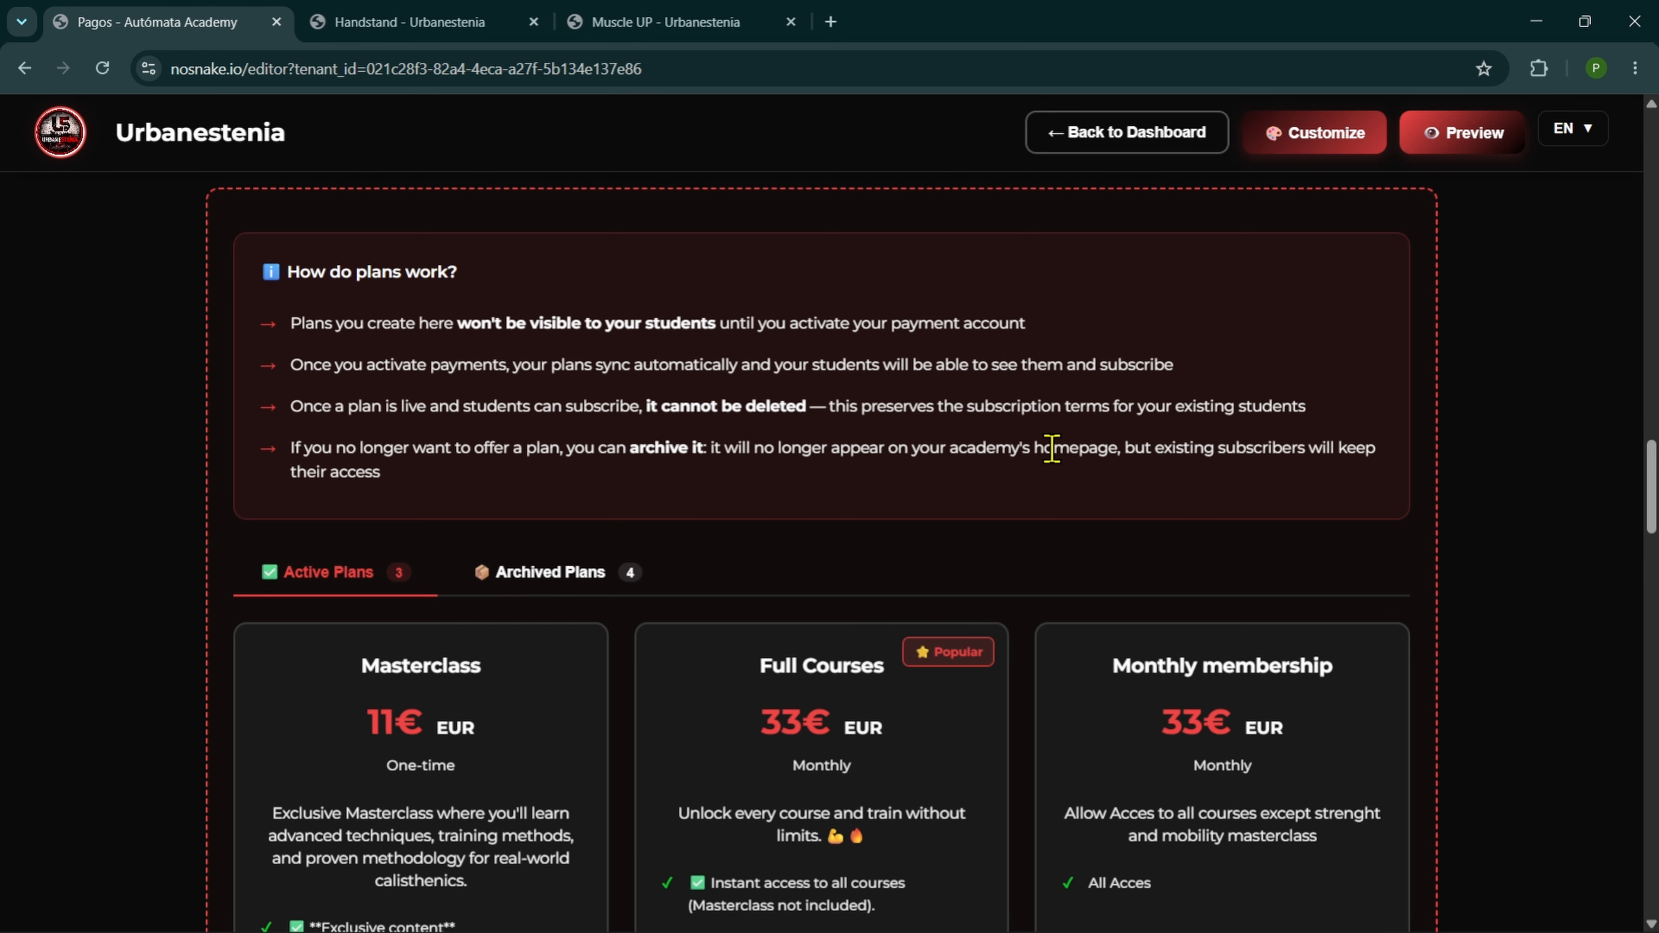
- Examine the options on the active plan cards and the Masterclass plan's hide confirmation, cancelling it without hiding the plan
{"action": "scroll", "coordinate": [1051, 448], "scroll_direction": "down", "scroll_amount": 6}
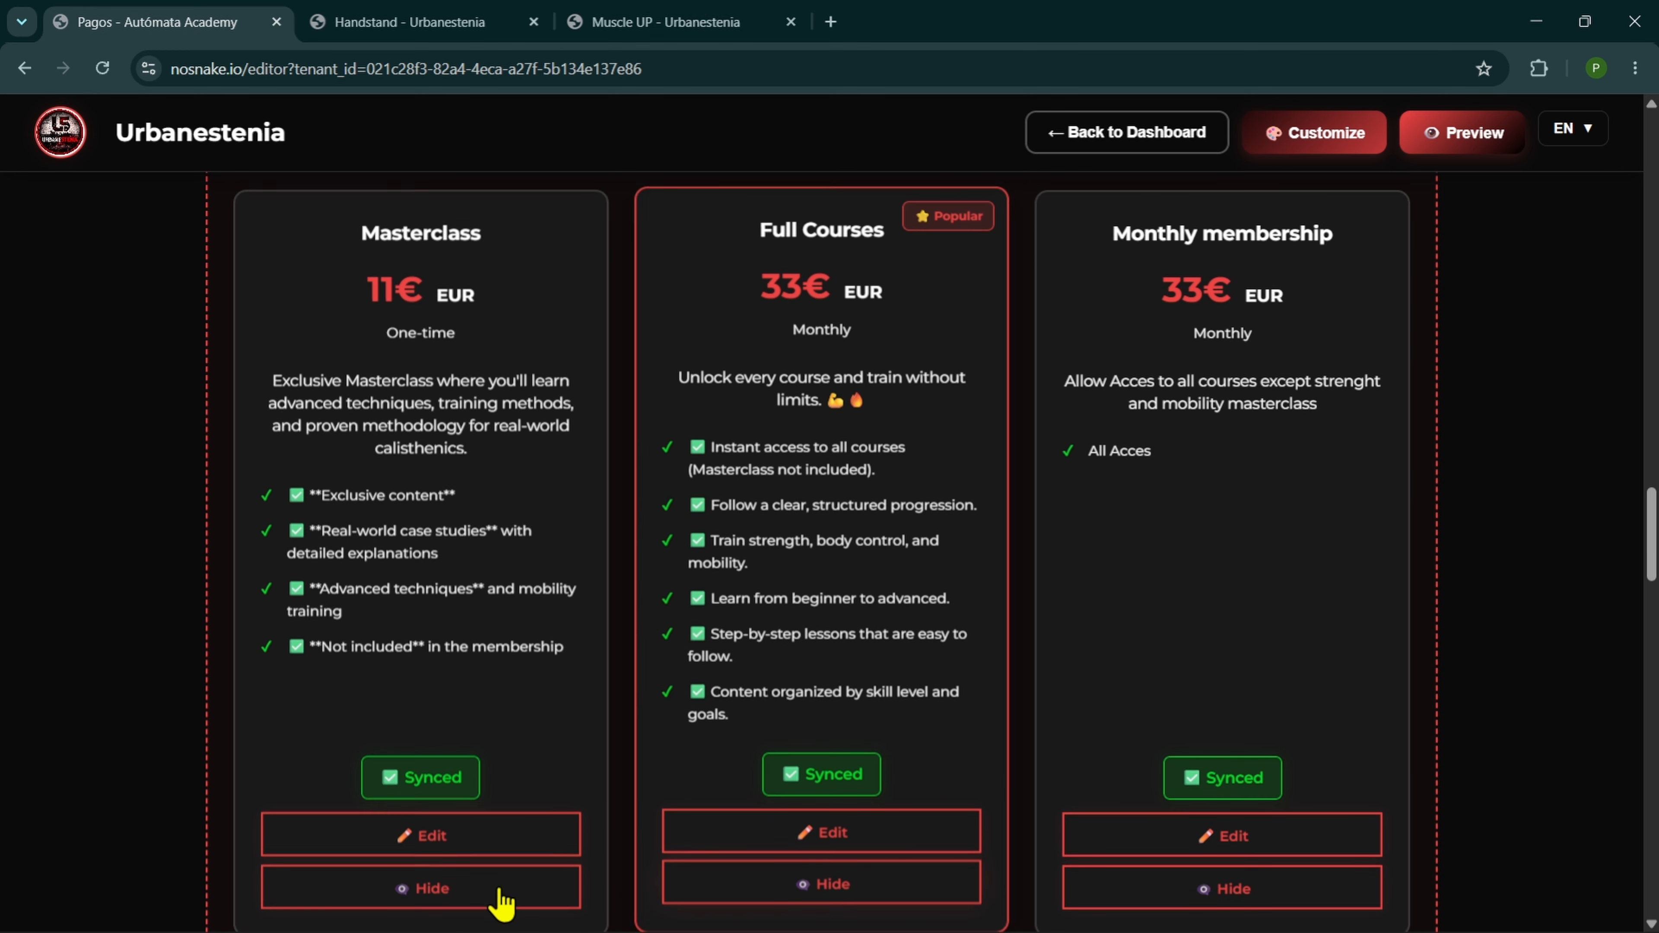
{"action": "scroll", "coordinate": [659, 638], "scroll_direction": "up", "scroll_amount": 2}
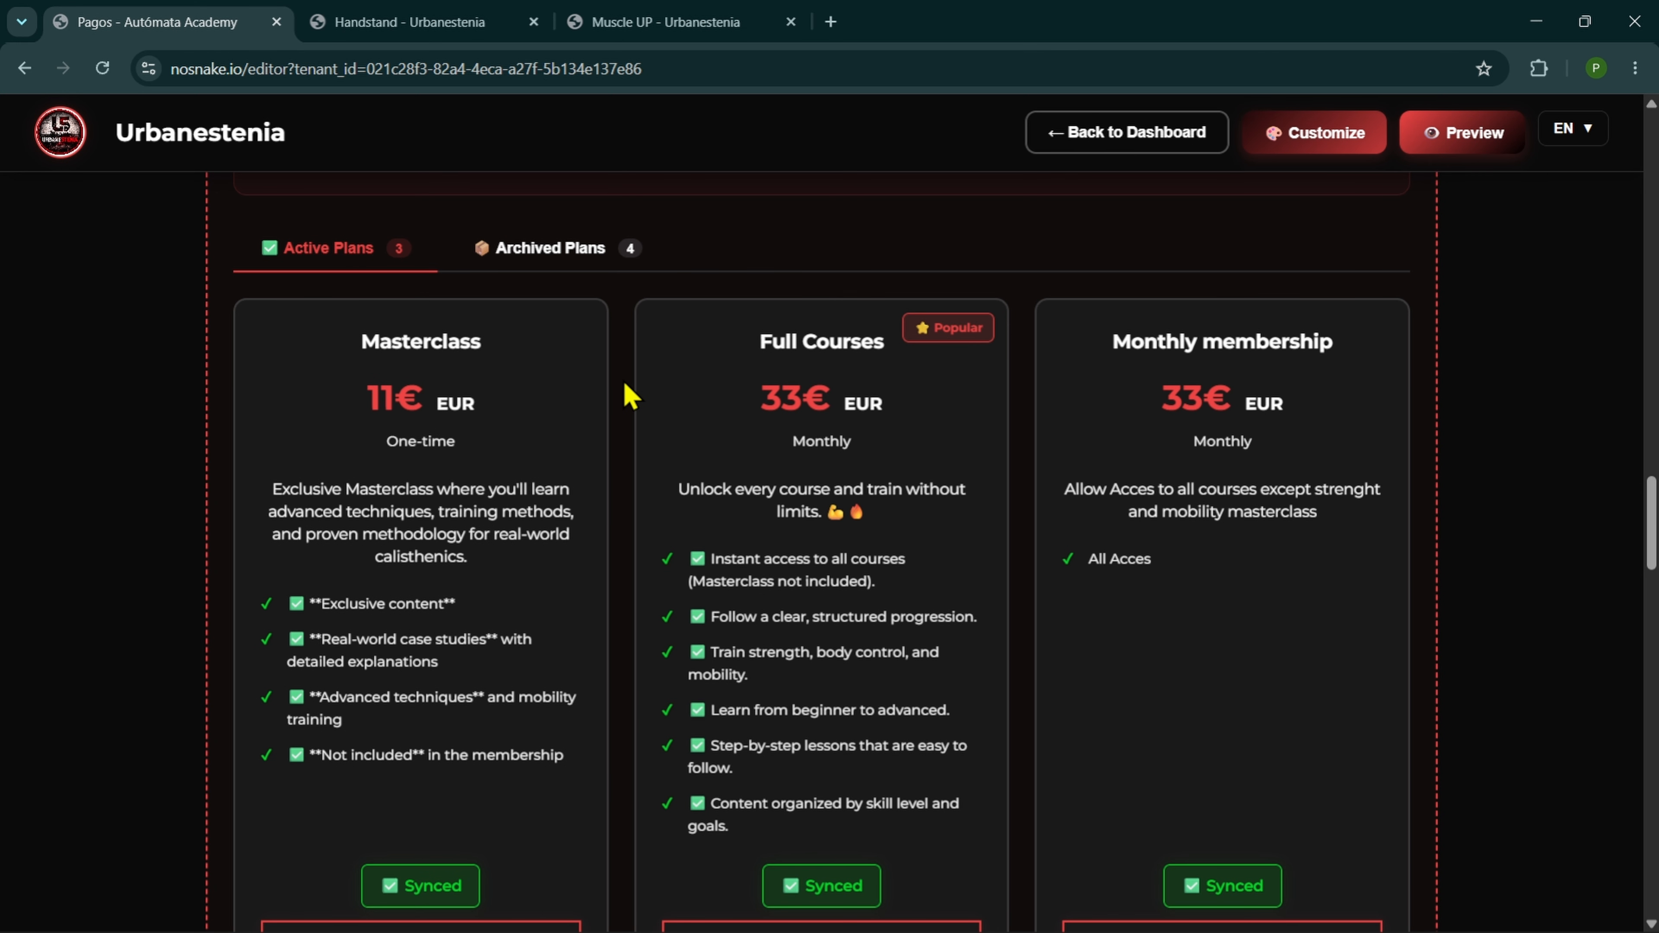
{"action": "scroll", "coordinate": [627, 395], "scroll_direction": "down", "scroll_amount": 2}
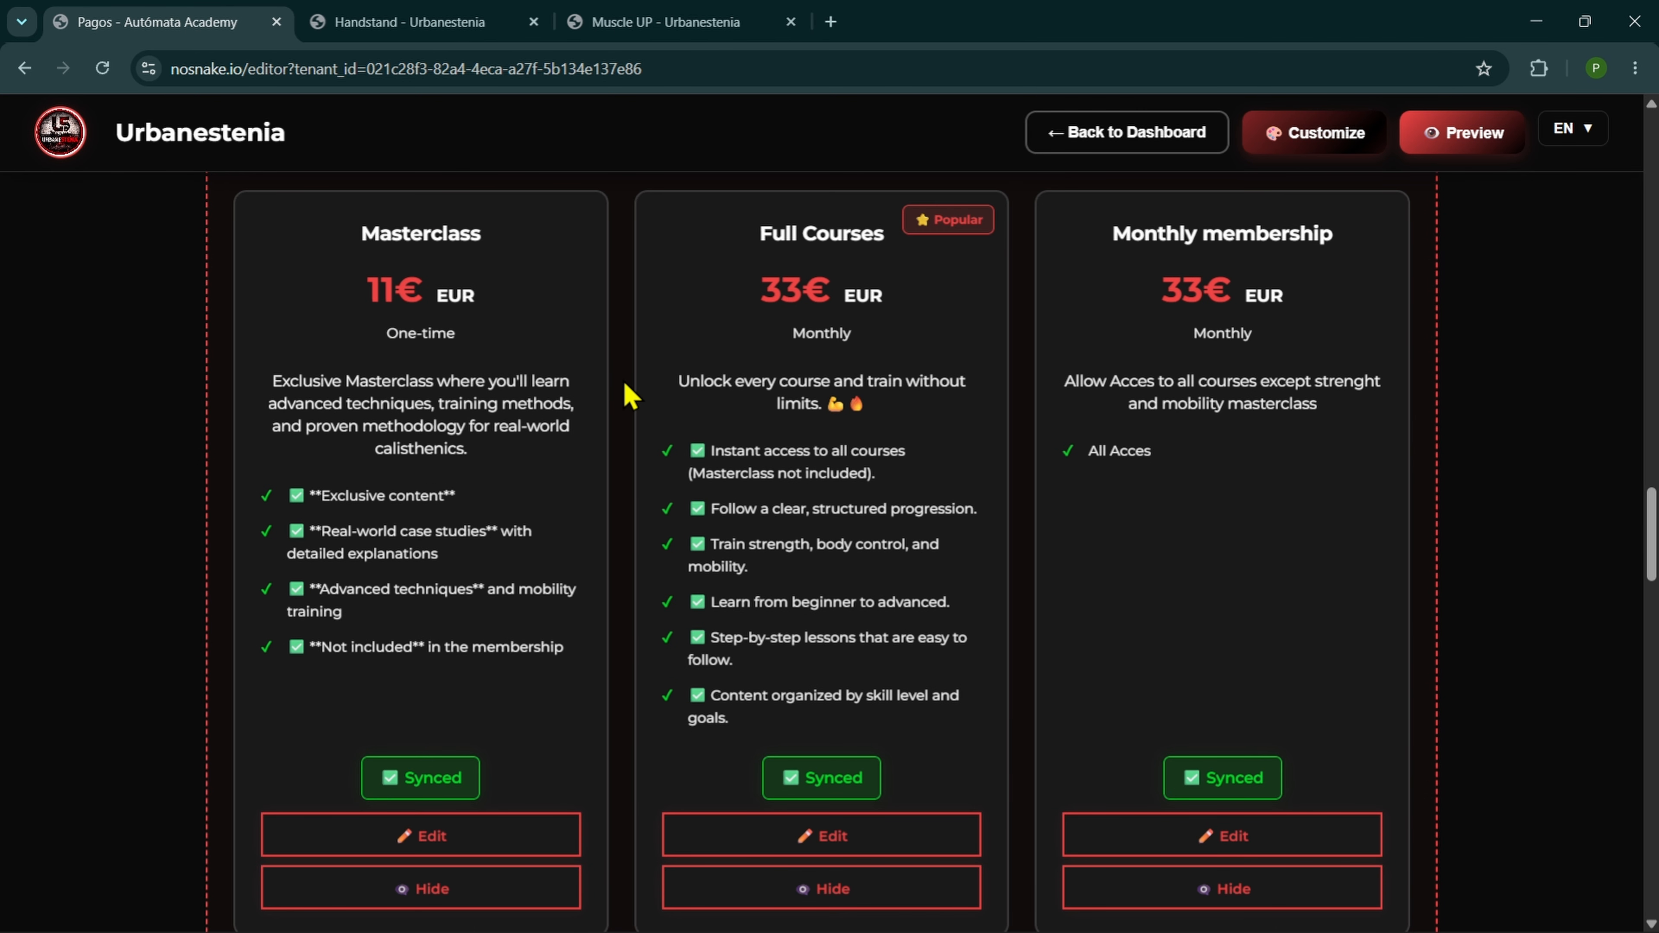
{"action": "scroll", "coordinate": [627, 395], "scroll_direction": "up", "scroll_amount": 2}
{"action": "scroll", "coordinate": [627, 395], "scroll_direction": "down", "scroll_amount": 2}
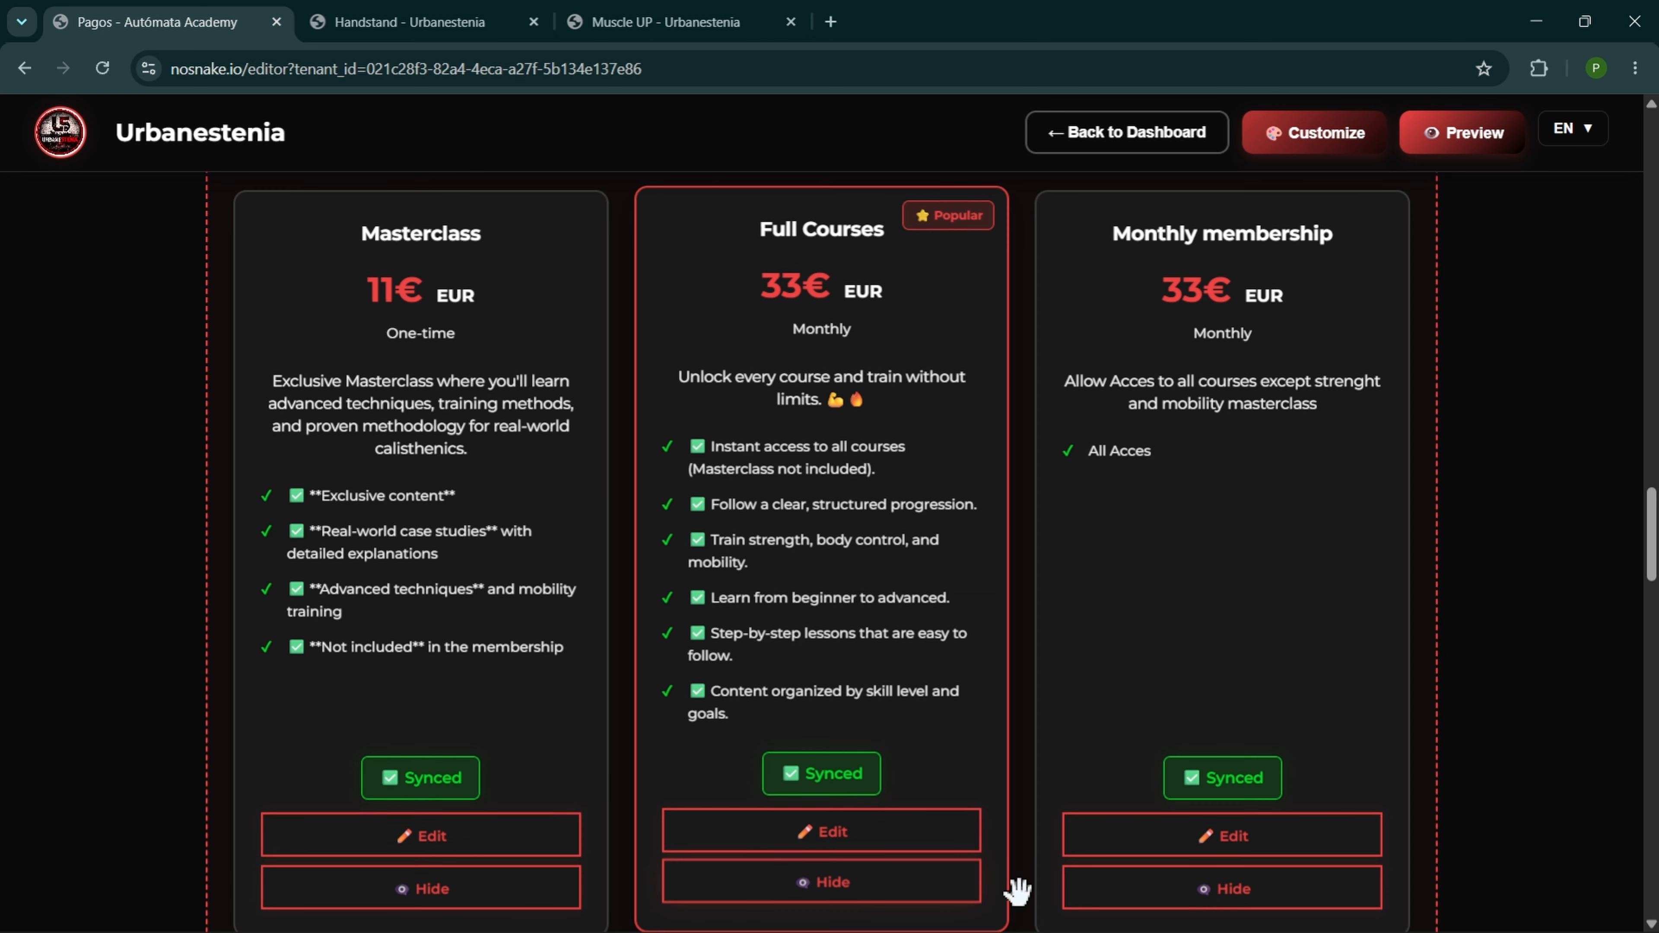
{"action": "left_click", "coordinate": [402, 890]}
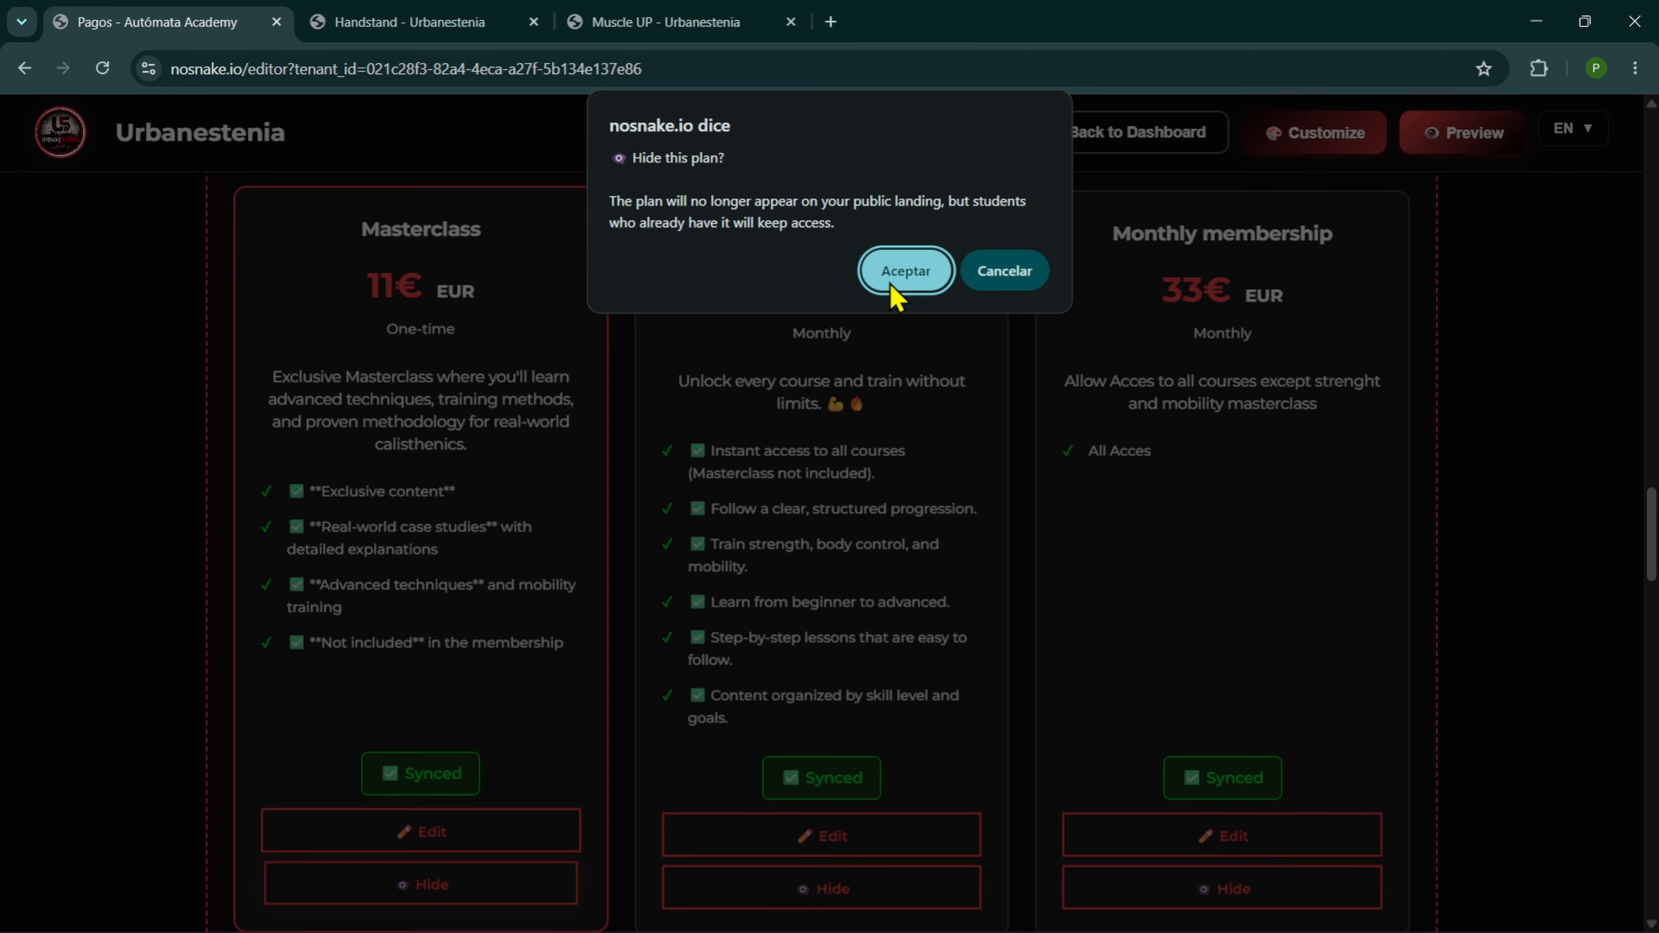
{"action": "left_click", "coordinate": [981, 281]}
- Show the archived plans and look through their cards
{"action": "scroll", "coordinate": [659, 529], "scroll_direction": "up", "scroll_amount": 5}
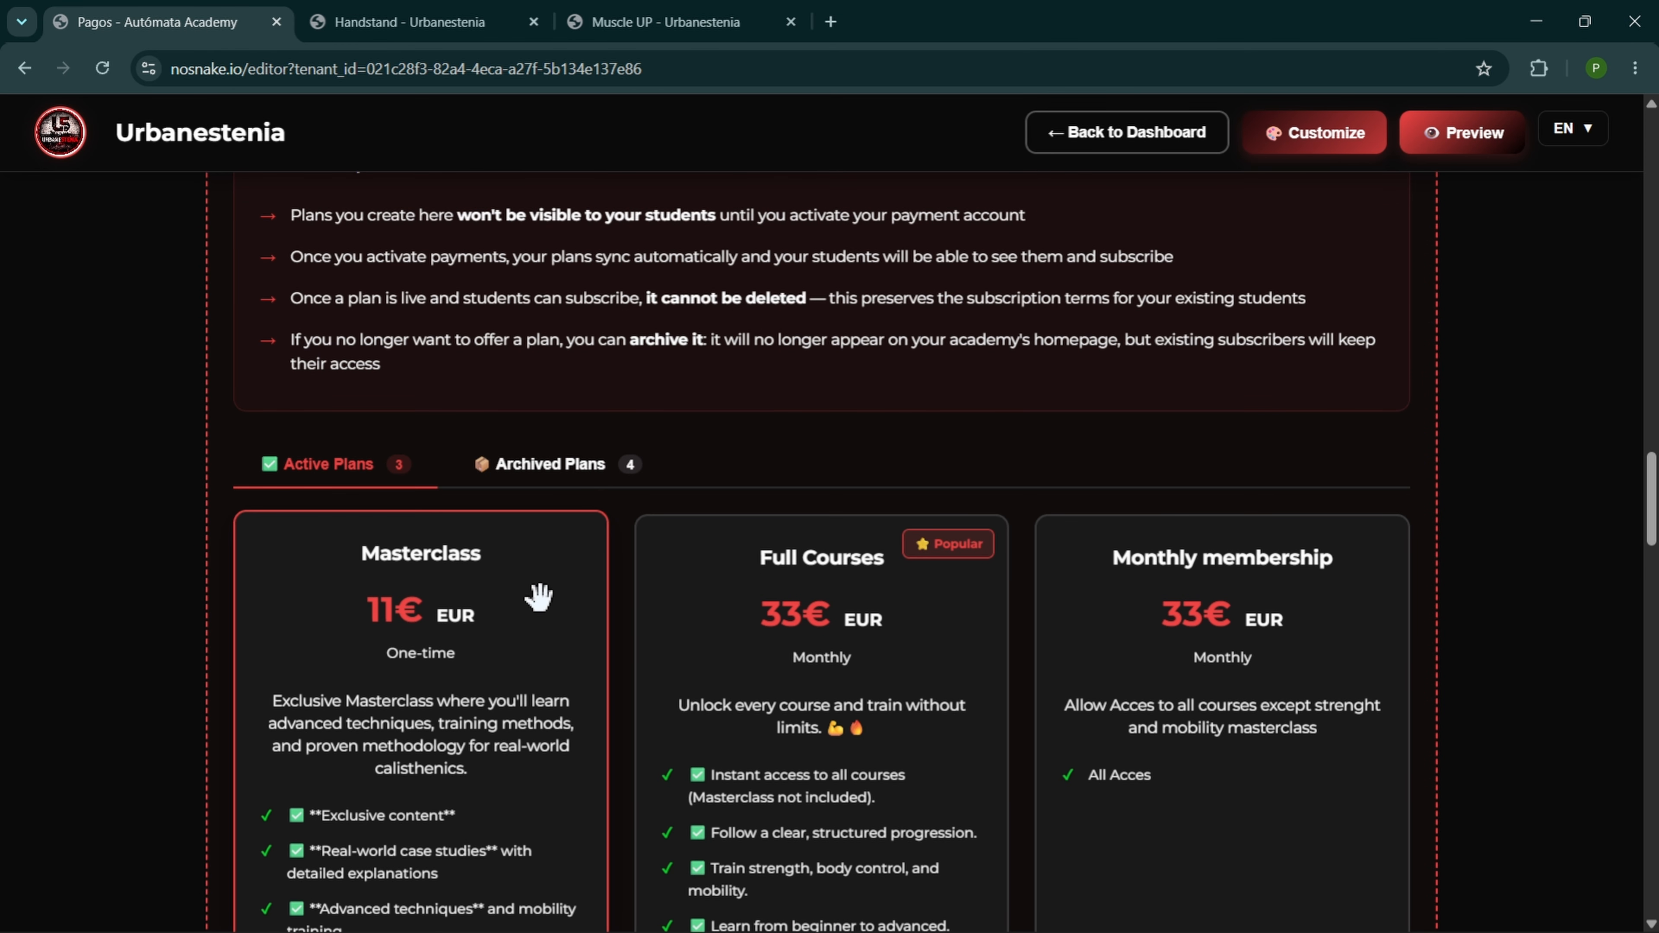
{"action": "scroll", "coordinate": [539, 596], "scroll_direction": "down", "scroll_amount": 5}
{"action": "scroll", "coordinate": [751, 686], "scroll_direction": "up", "scroll_amount": 5}
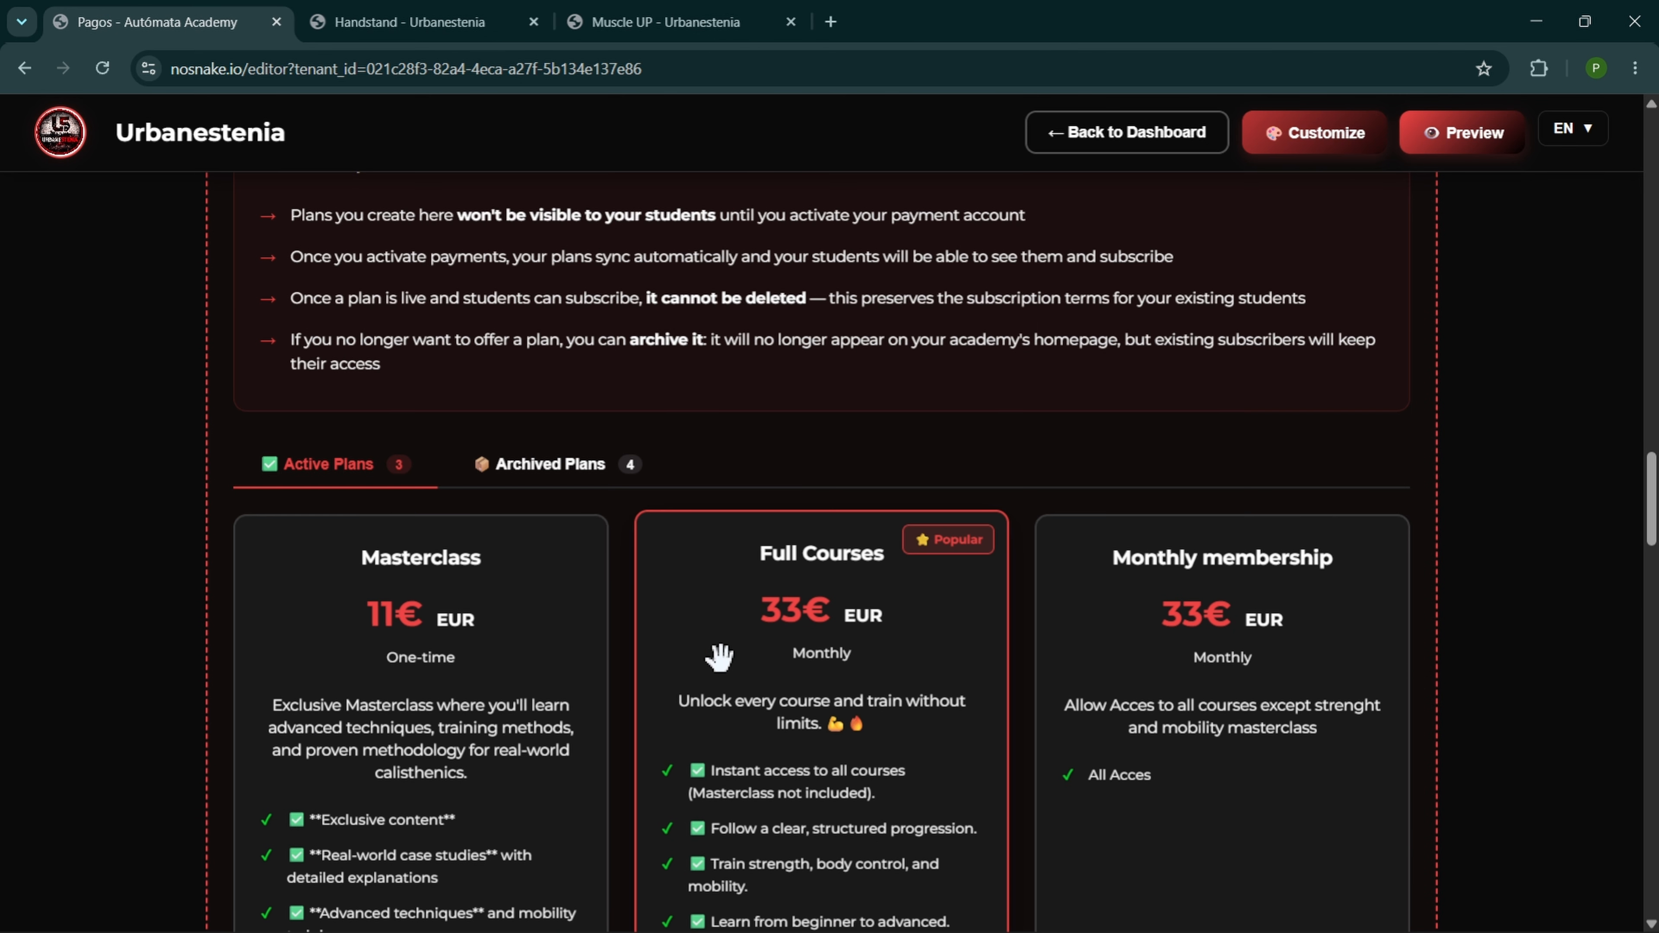
{"action": "left_click", "coordinate": [568, 474]}
{"action": "scroll", "coordinate": [1358, 719], "scroll_direction": "down", "scroll_amount": 5}
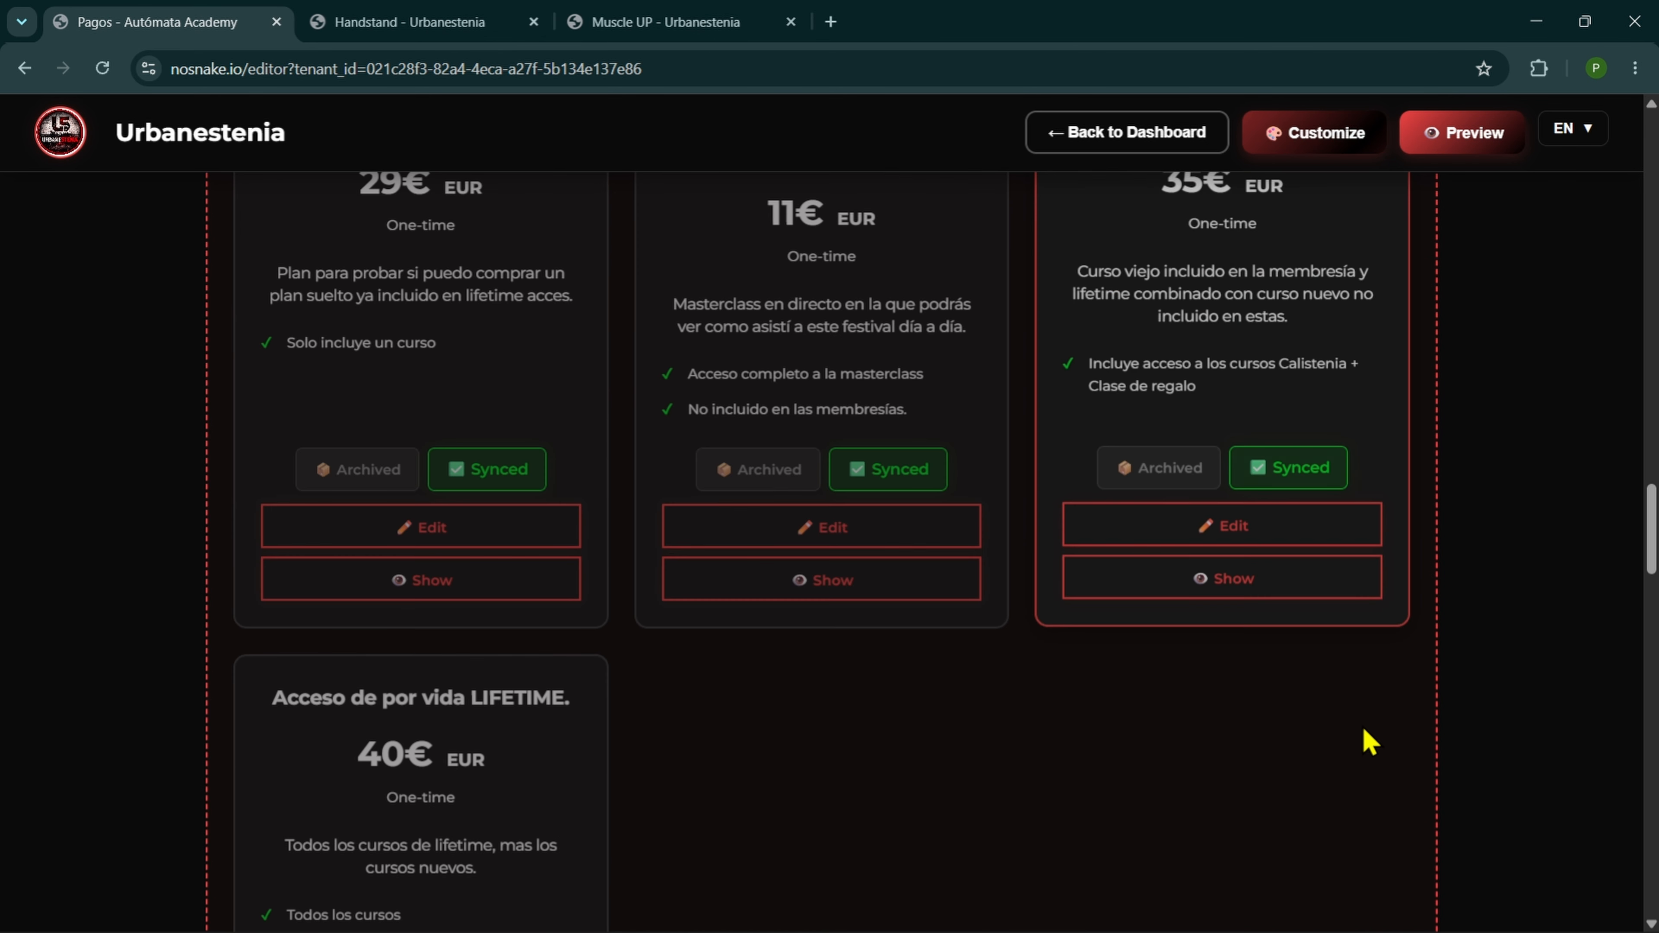
{"action": "scroll", "coordinate": [1363, 741], "scroll_direction": "down", "scroll_amount": 5}
{"action": "scroll", "coordinate": [1363, 738], "scroll_direction": "up", "scroll_amount": 15}
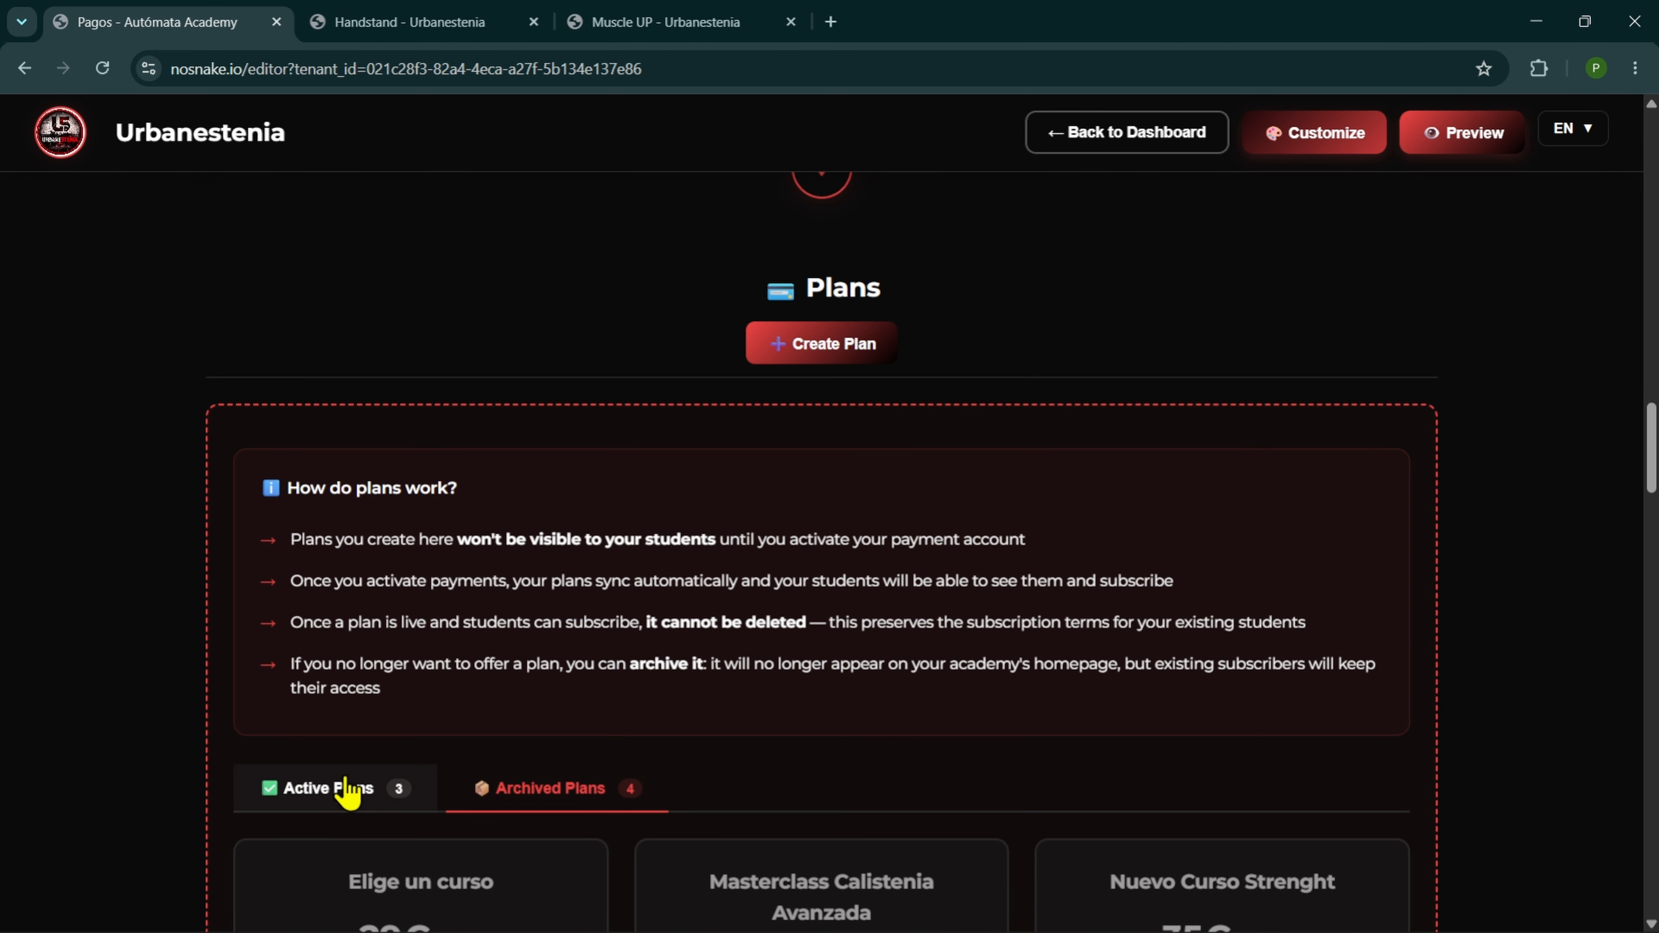
- Return to the active plans and review the details and options of the Masterclass, Full Courses and Monthly membership cards
{"action": "left_click", "coordinate": [348, 790]}
{"action": "scroll", "coordinate": [659, 689], "scroll_direction": "down", "scroll_amount": 8}
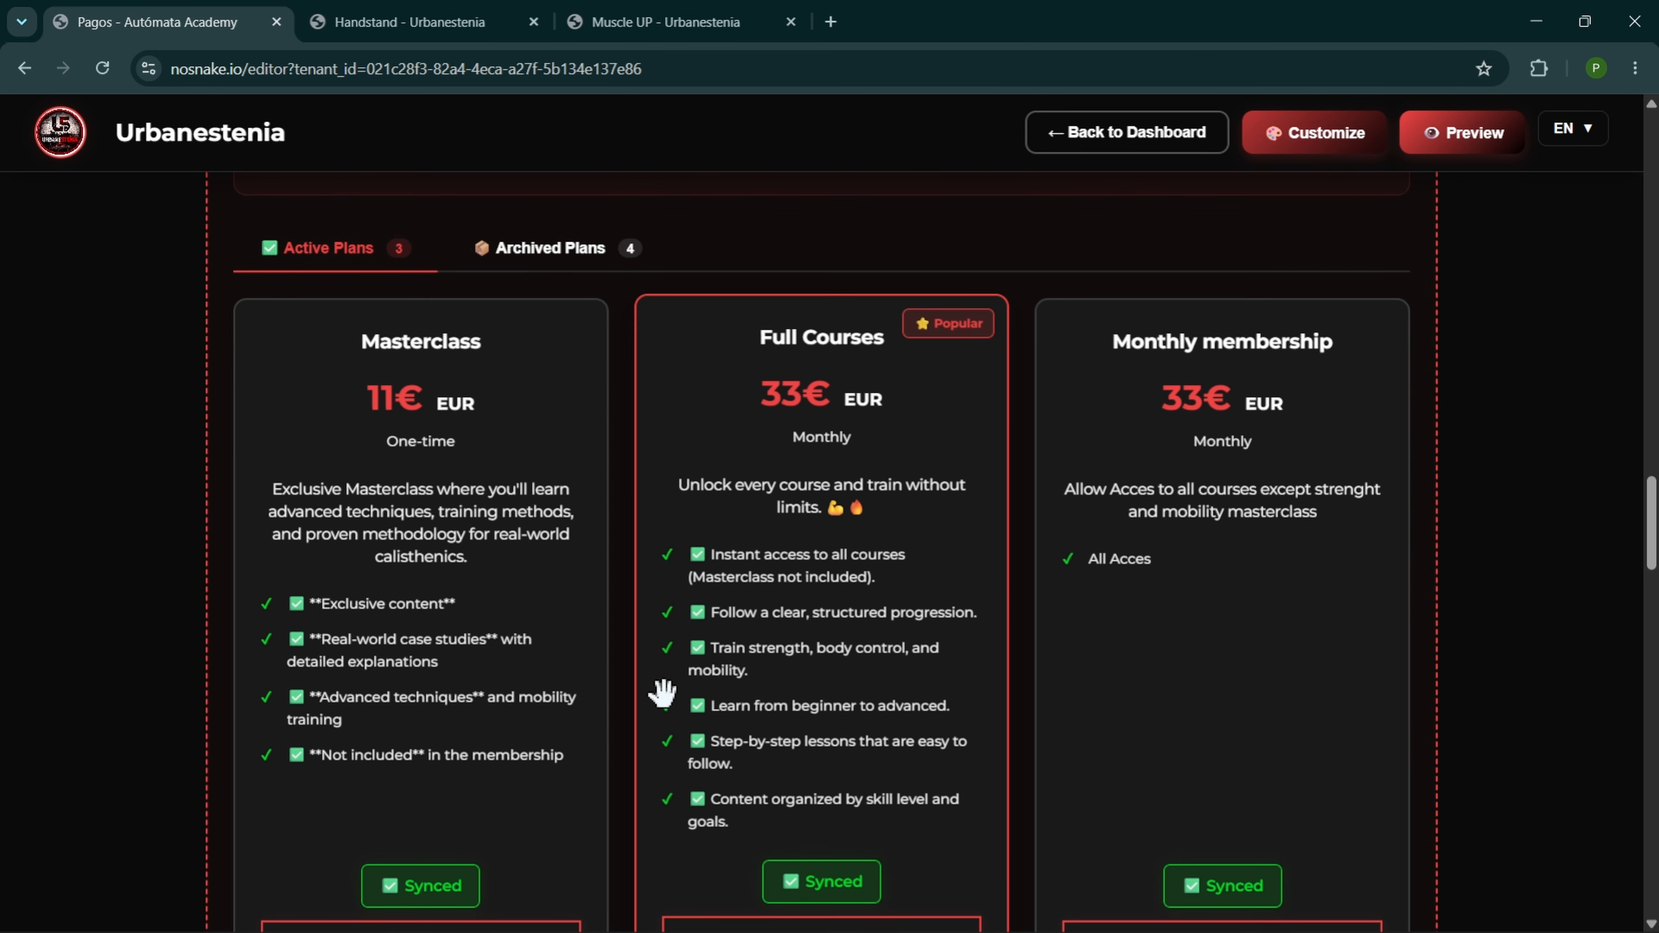
{"action": "scroll", "coordinate": [883, 674], "scroll_direction": "down", "scroll_amount": 3}
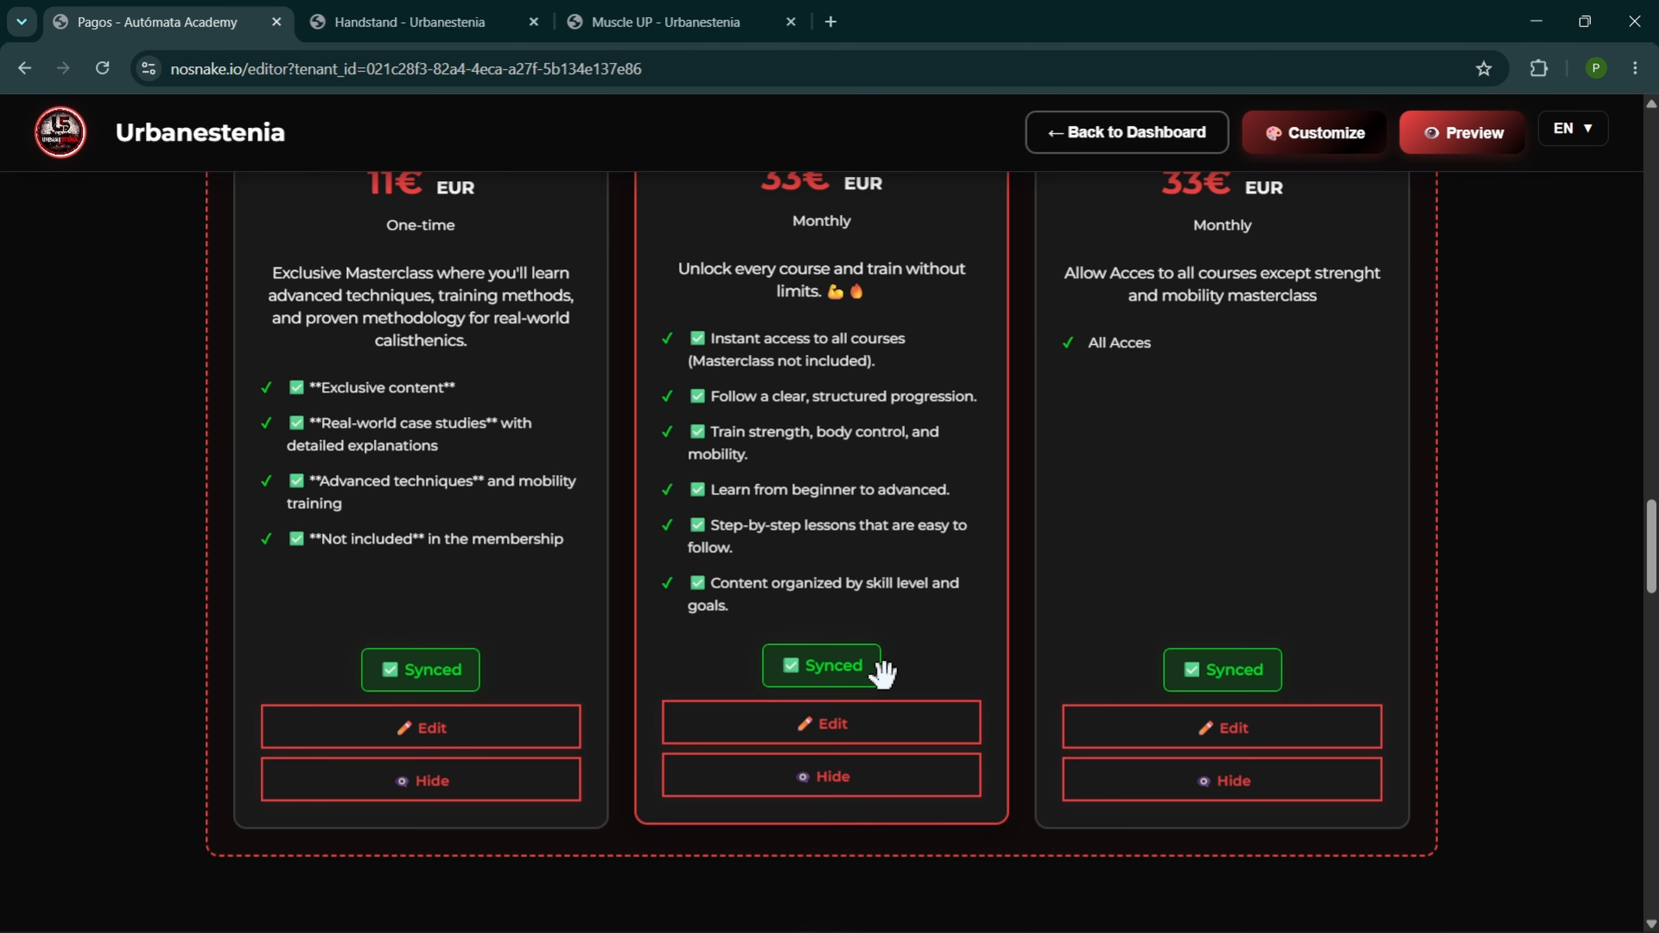
{"action": "scroll", "coordinate": [883, 673], "scroll_direction": "up", "scroll_amount": 2}
{"action": "scroll", "coordinate": [883, 673], "scroll_direction": "down", "scroll_amount": 2}
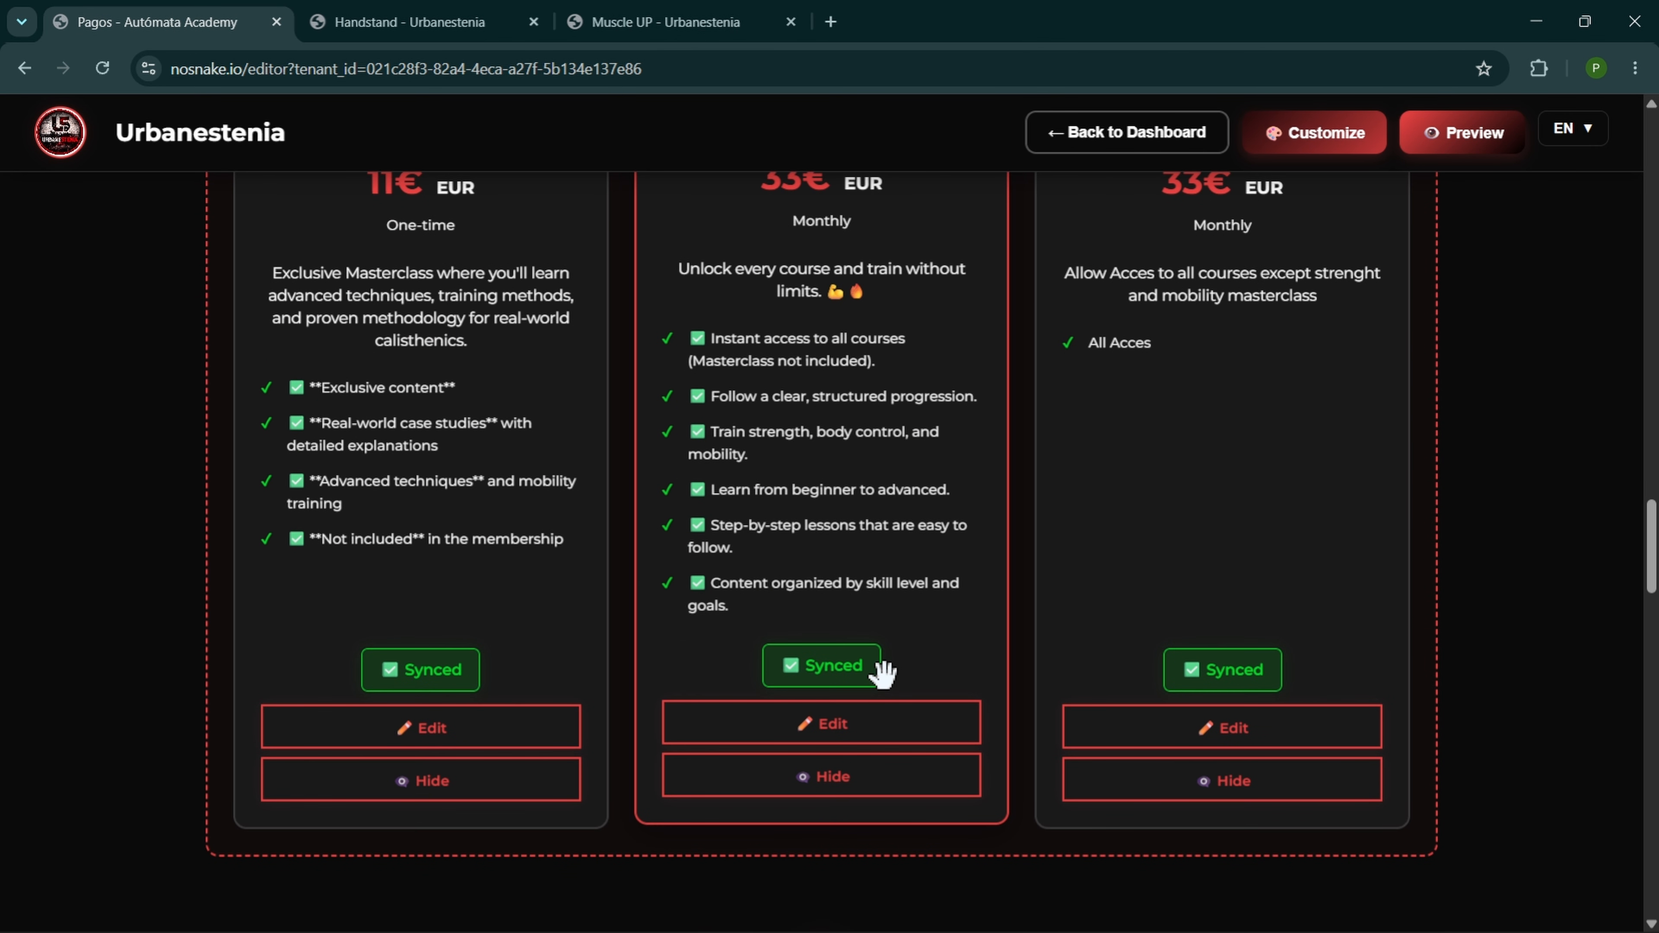
{"action": "scroll", "coordinate": [883, 673], "scroll_direction": "up", "scroll_amount": 2}
{"action": "scroll", "coordinate": [883, 673], "scroll_direction": "down", "scroll_amount": 2}
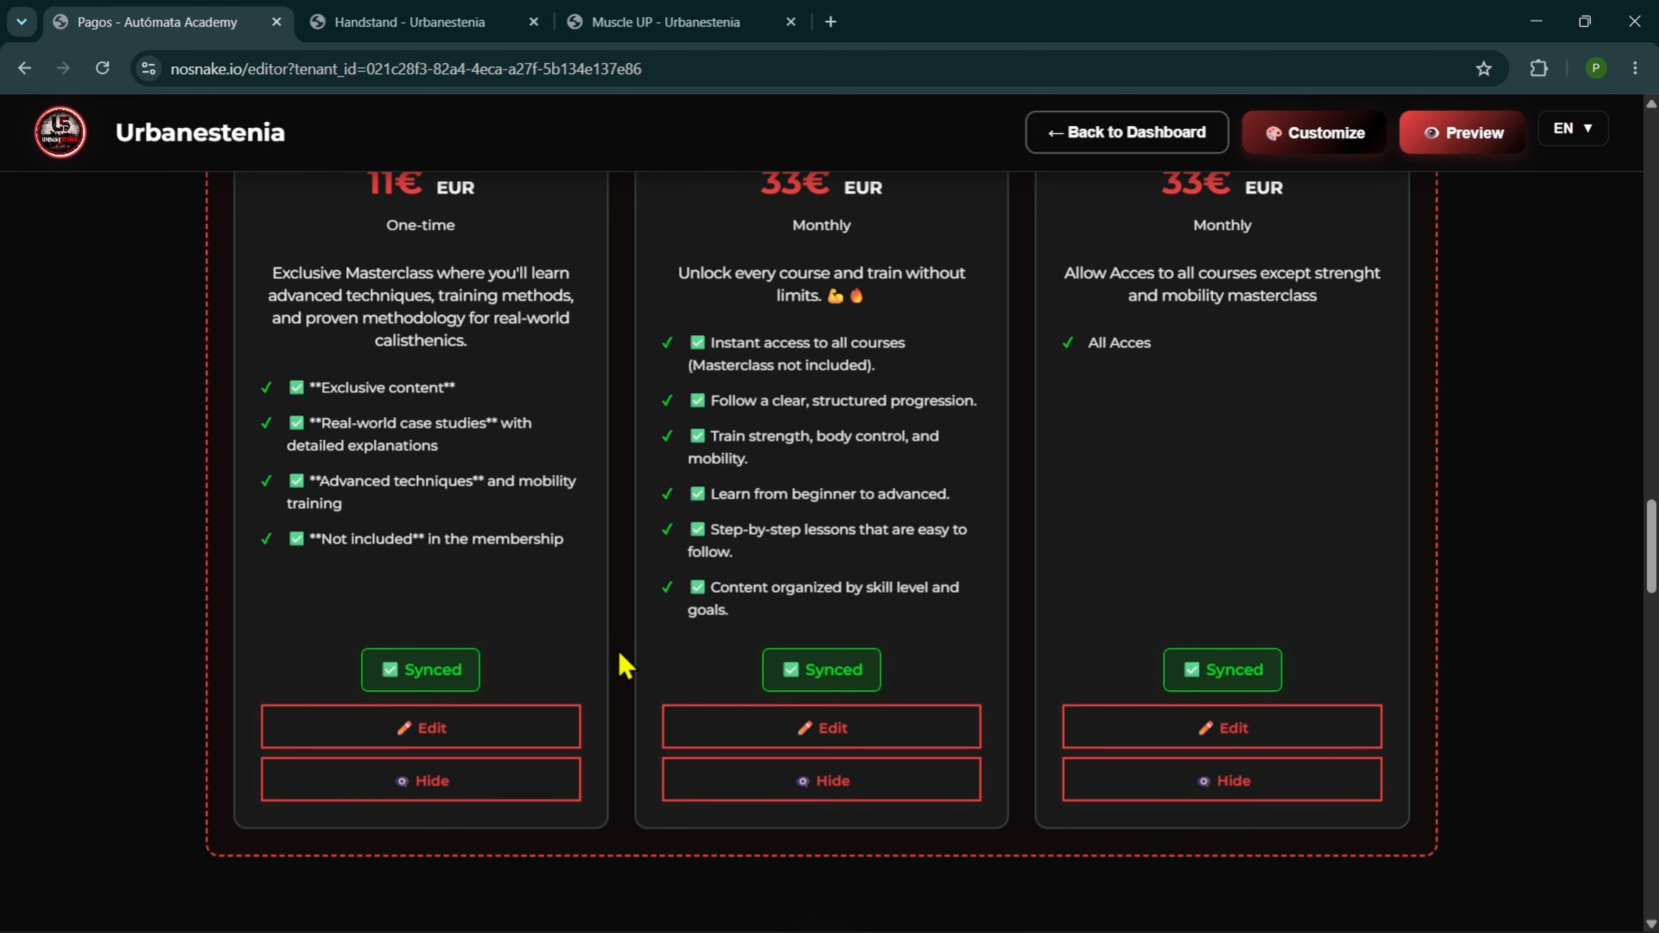
{"action": "scroll", "coordinate": [625, 663], "scroll_direction": "up", "scroll_amount": 3}
{"action": "scroll", "coordinate": [625, 663], "scroll_direction": "down", "scroll_amount": 2}
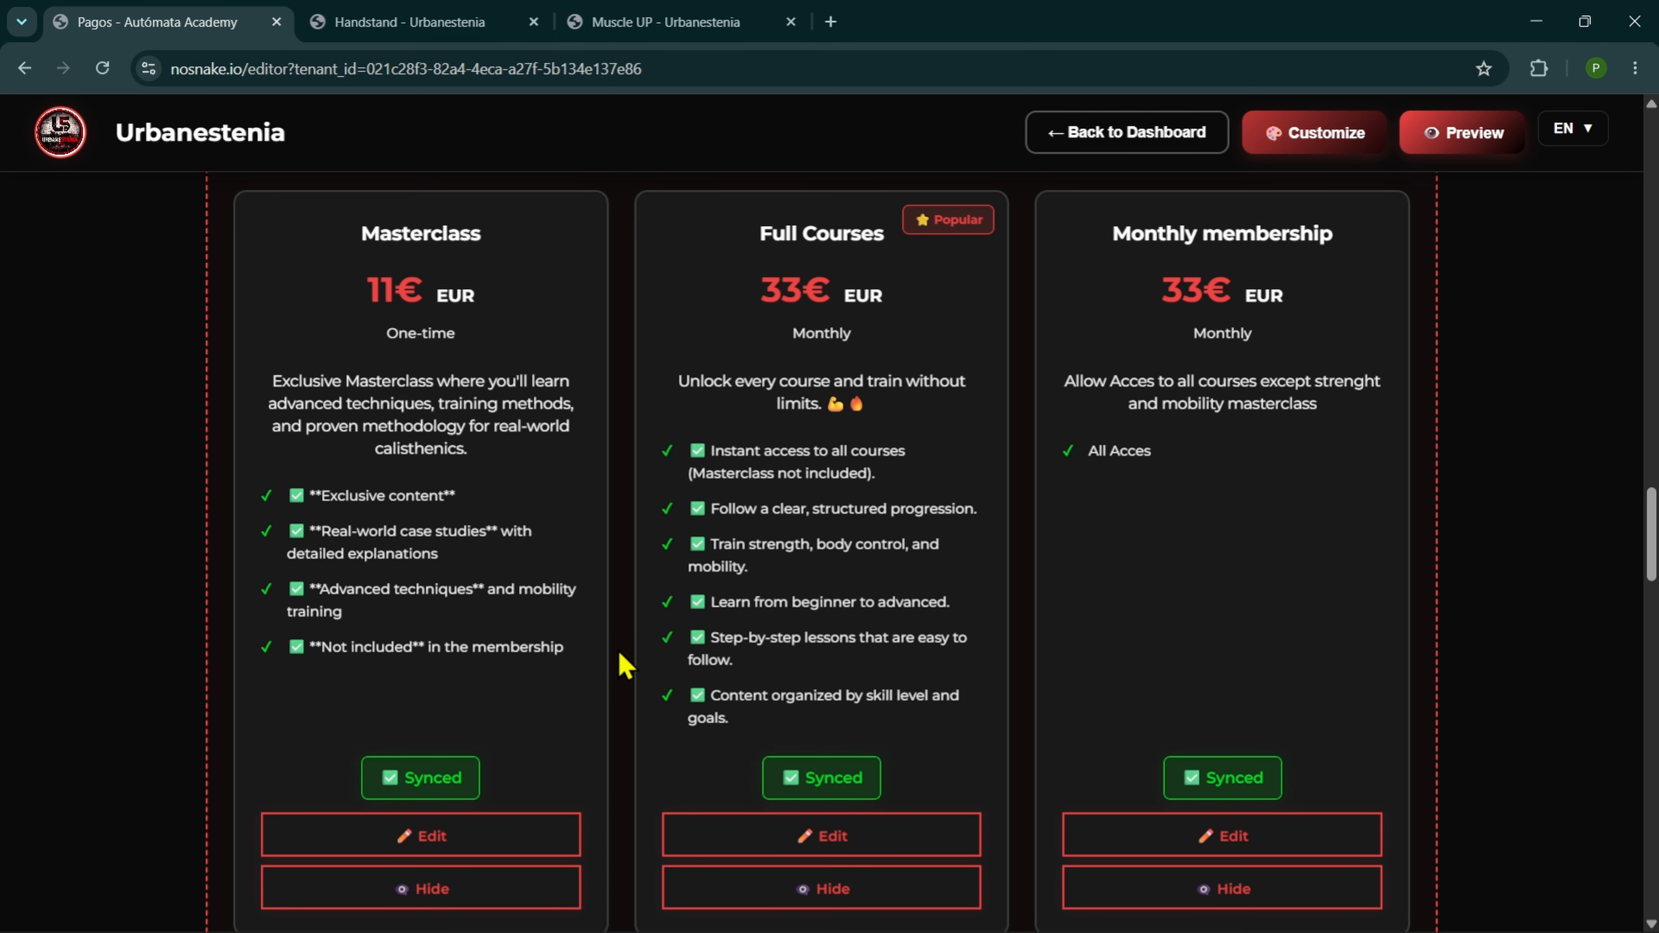
{"action": "scroll", "coordinate": [626, 663], "scroll_direction": "down", "scroll_amount": 2}
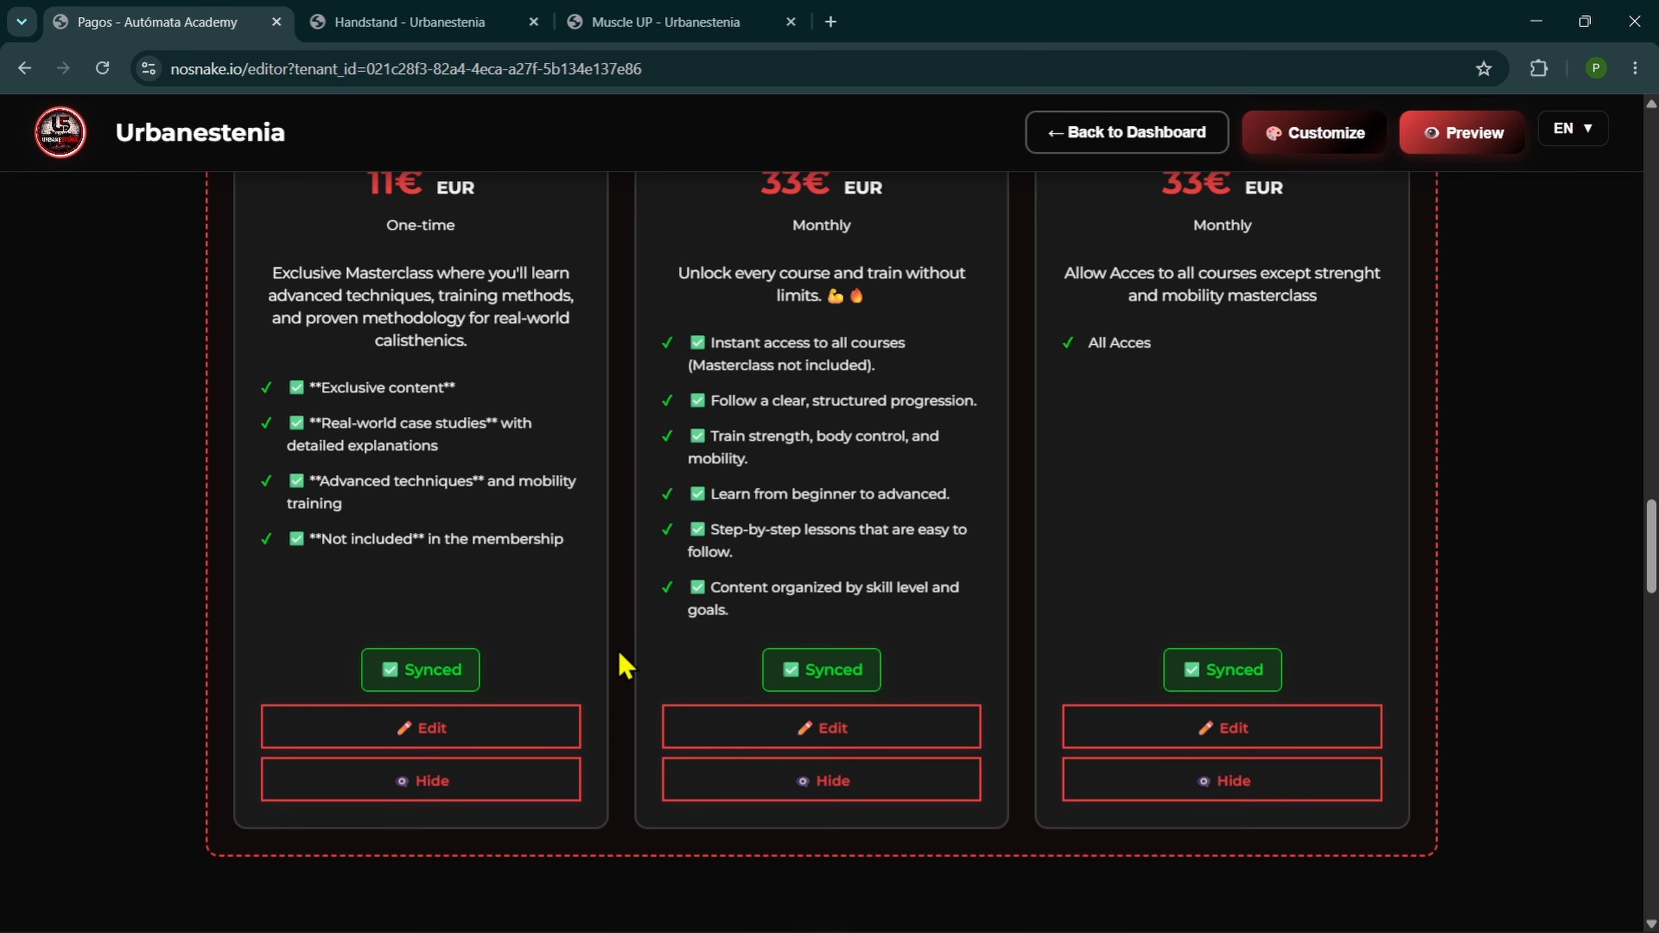
{"action": "scroll", "coordinate": [626, 663], "scroll_direction": "up", "scroll_amount": 2}
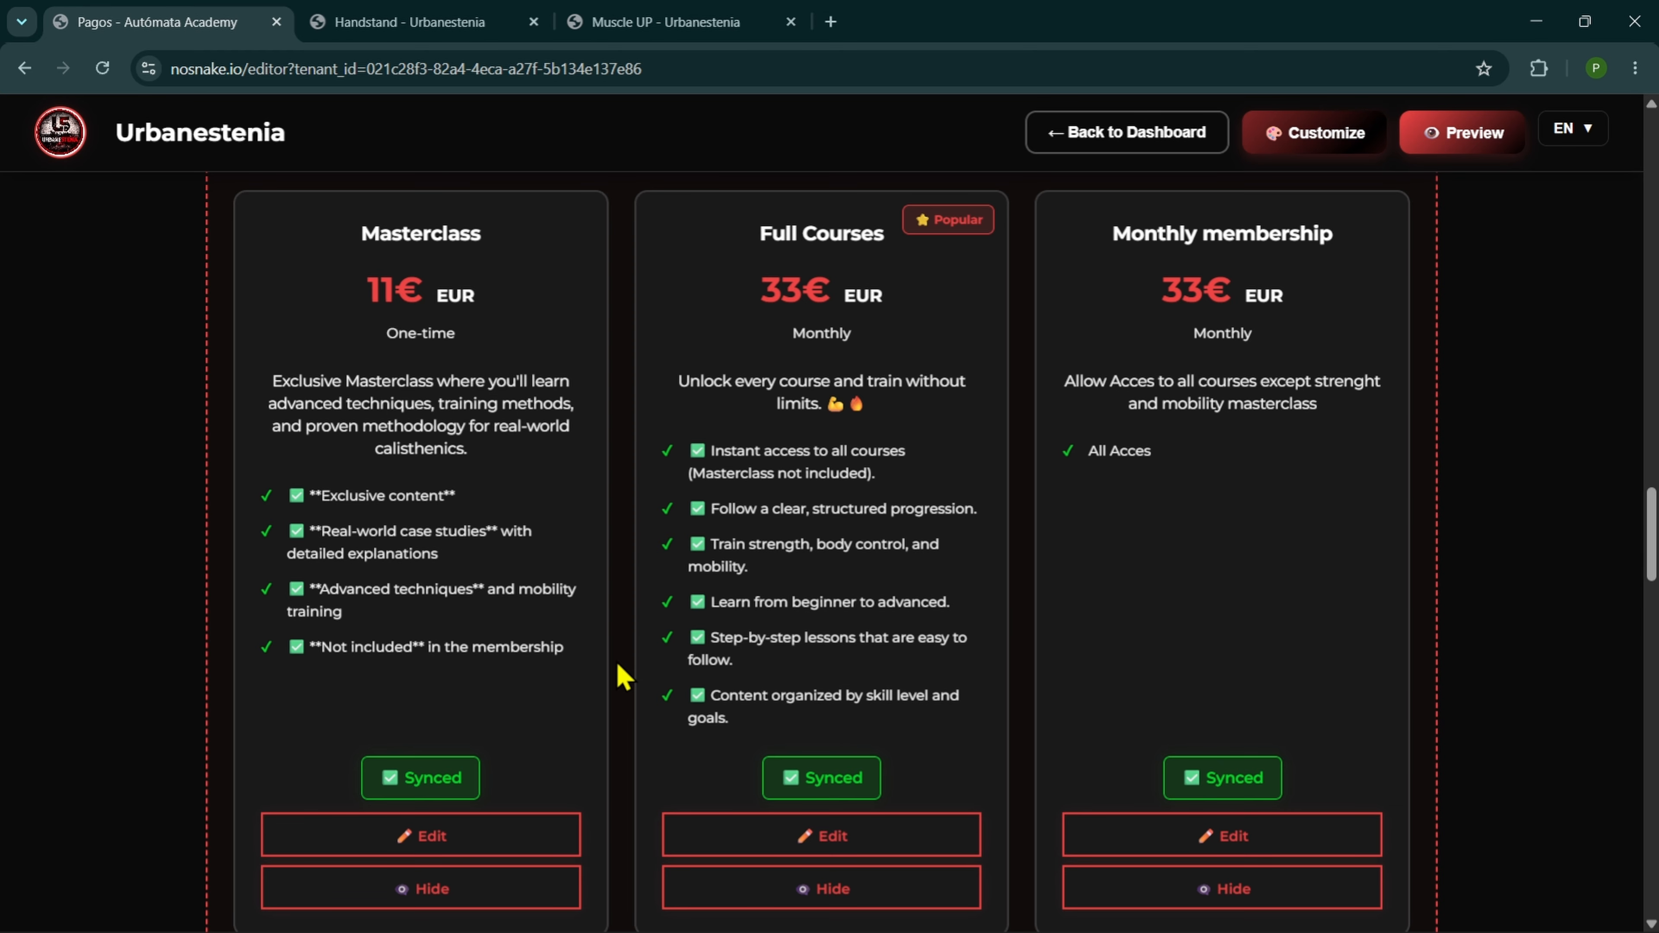
{"action": "scroll", "coordinate": [620, 675], "scroll_direction": "down", "scroll_amount": 2}
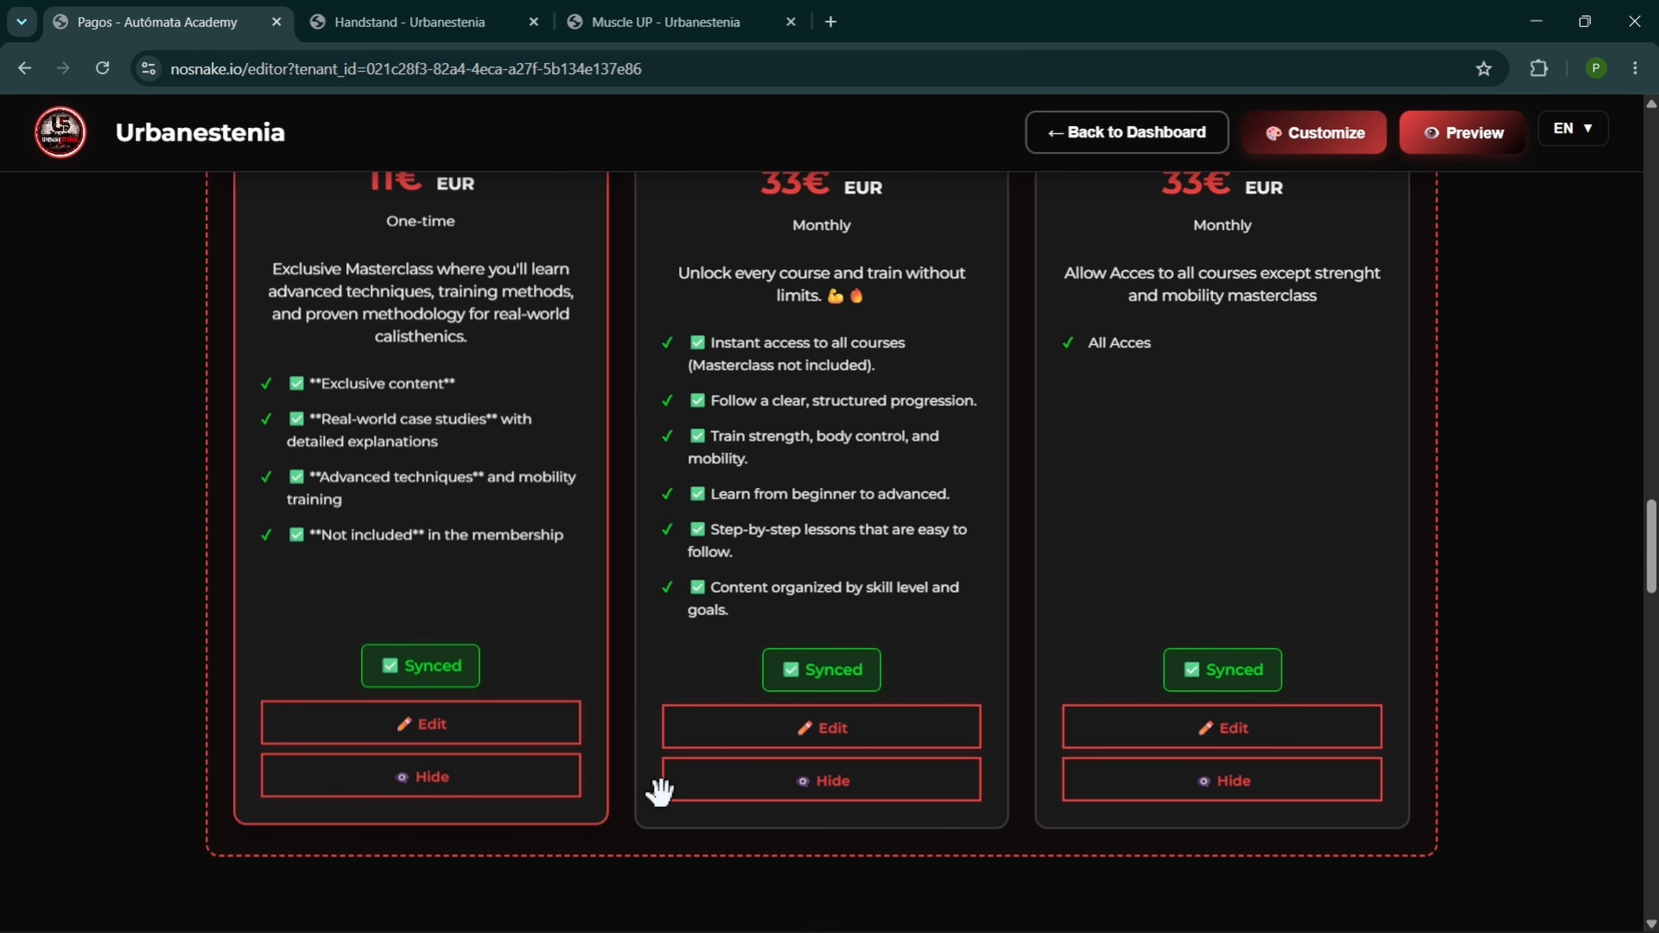
- Hide the Masterclass plan from the public landing page, accepting the confirmation
{"action": "left_click", "coordinate": [544, 788]}
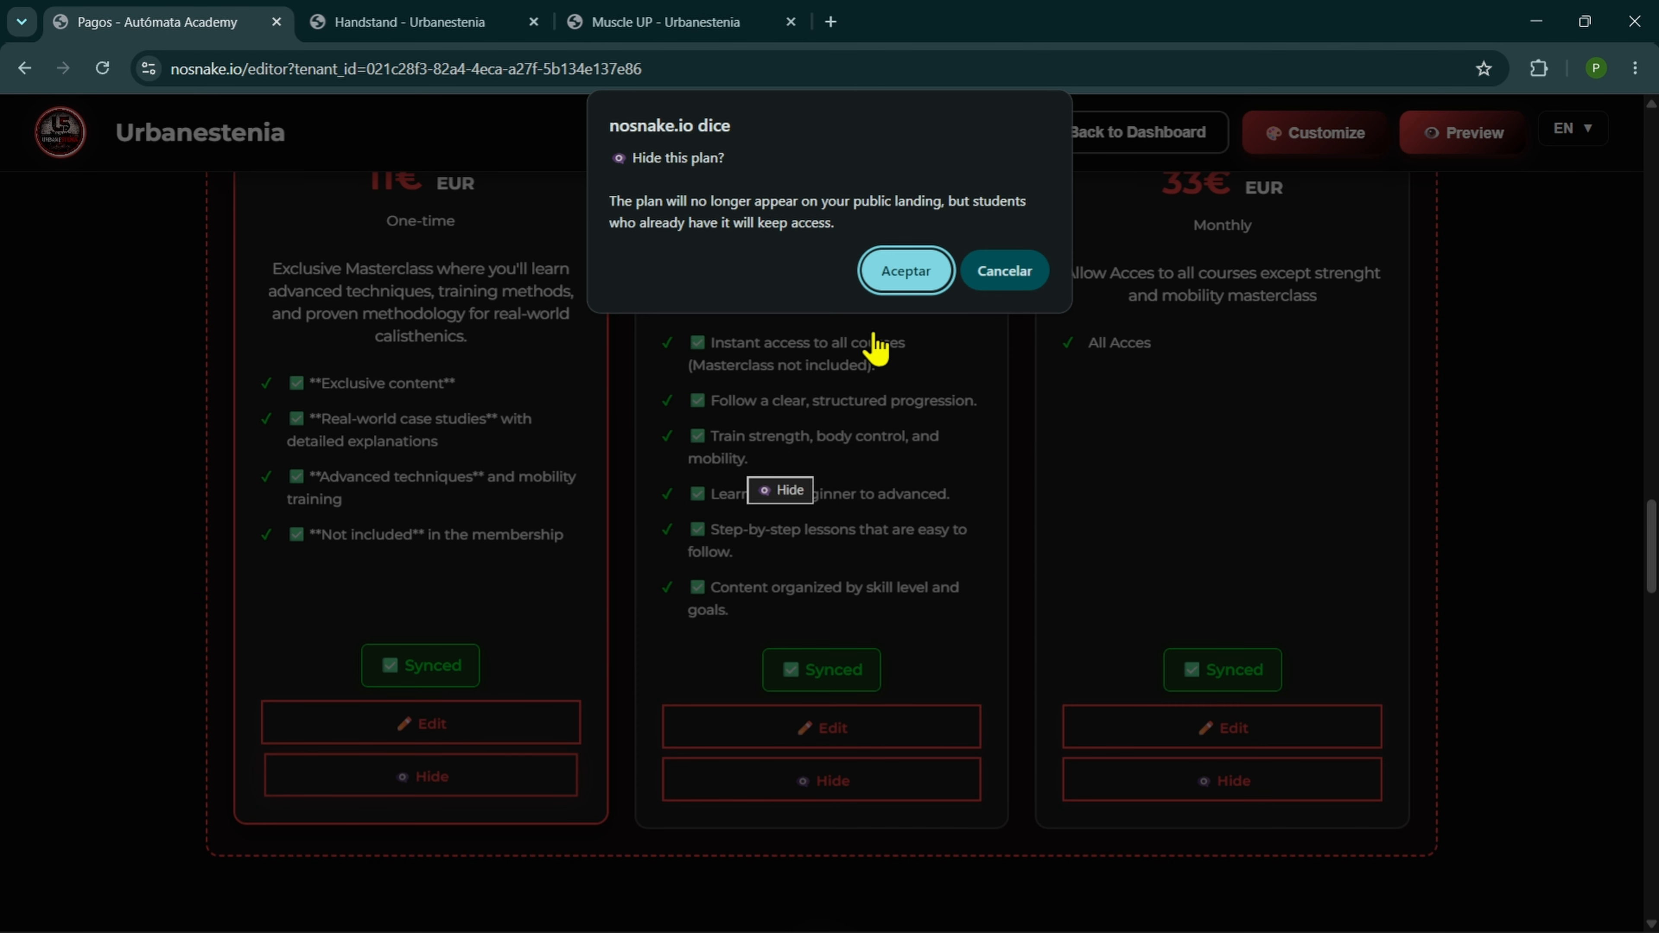
{"action": "left_click", "coordinate": [904, 269]}
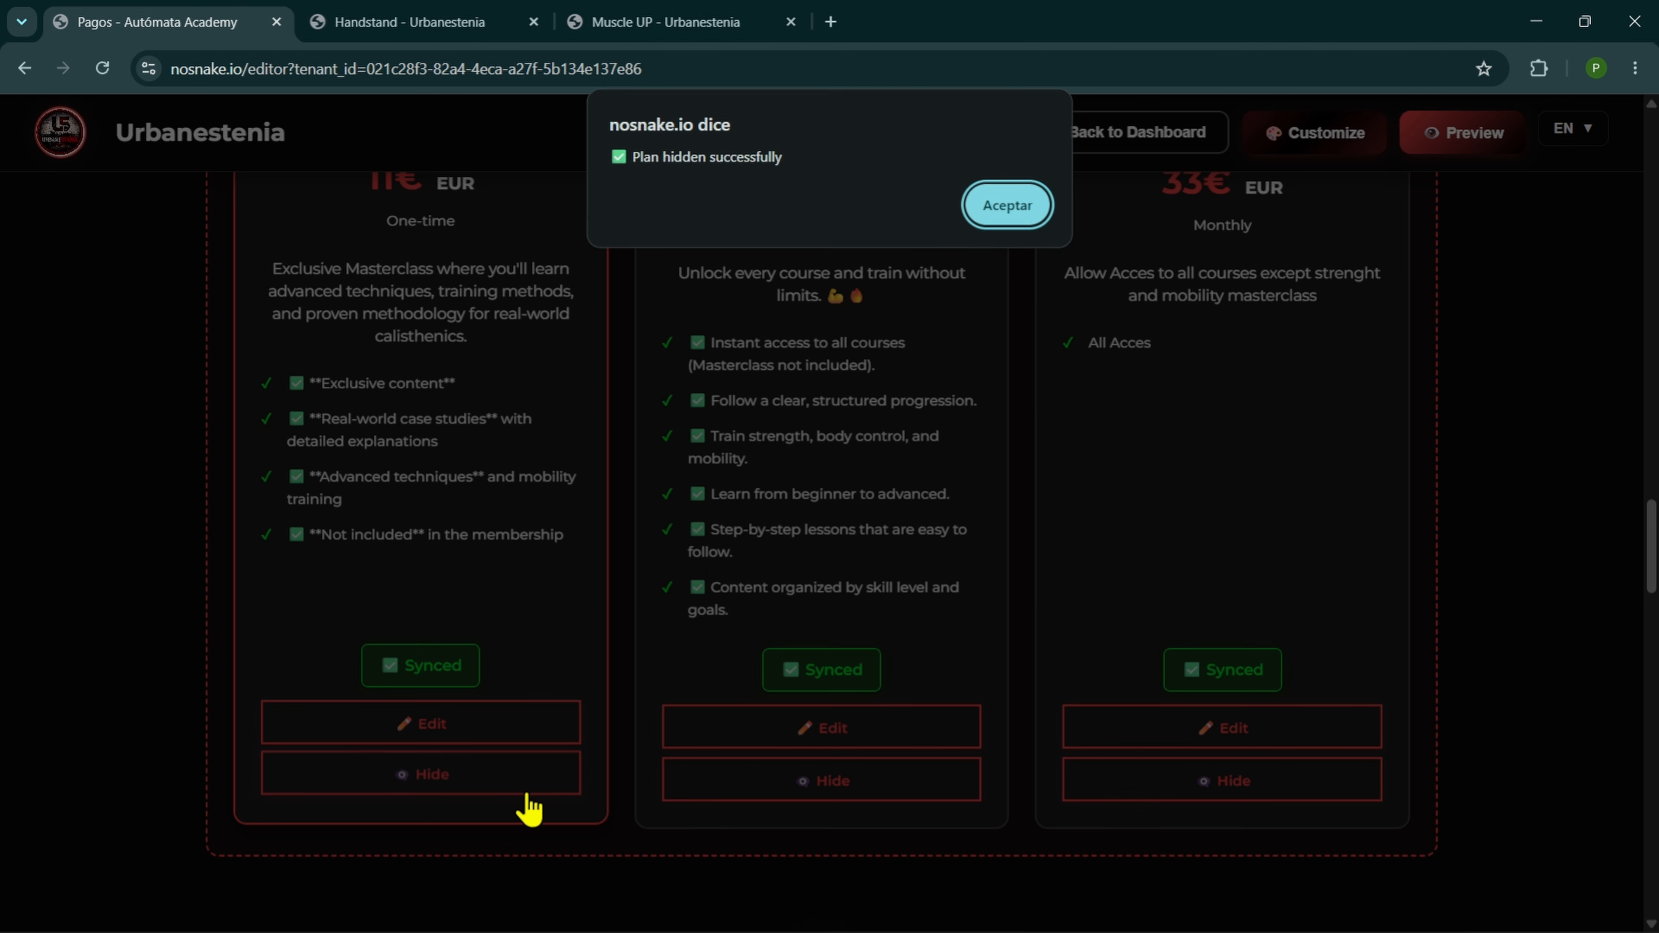
{"action": "left_click", "coordinate": [1009, 204]}
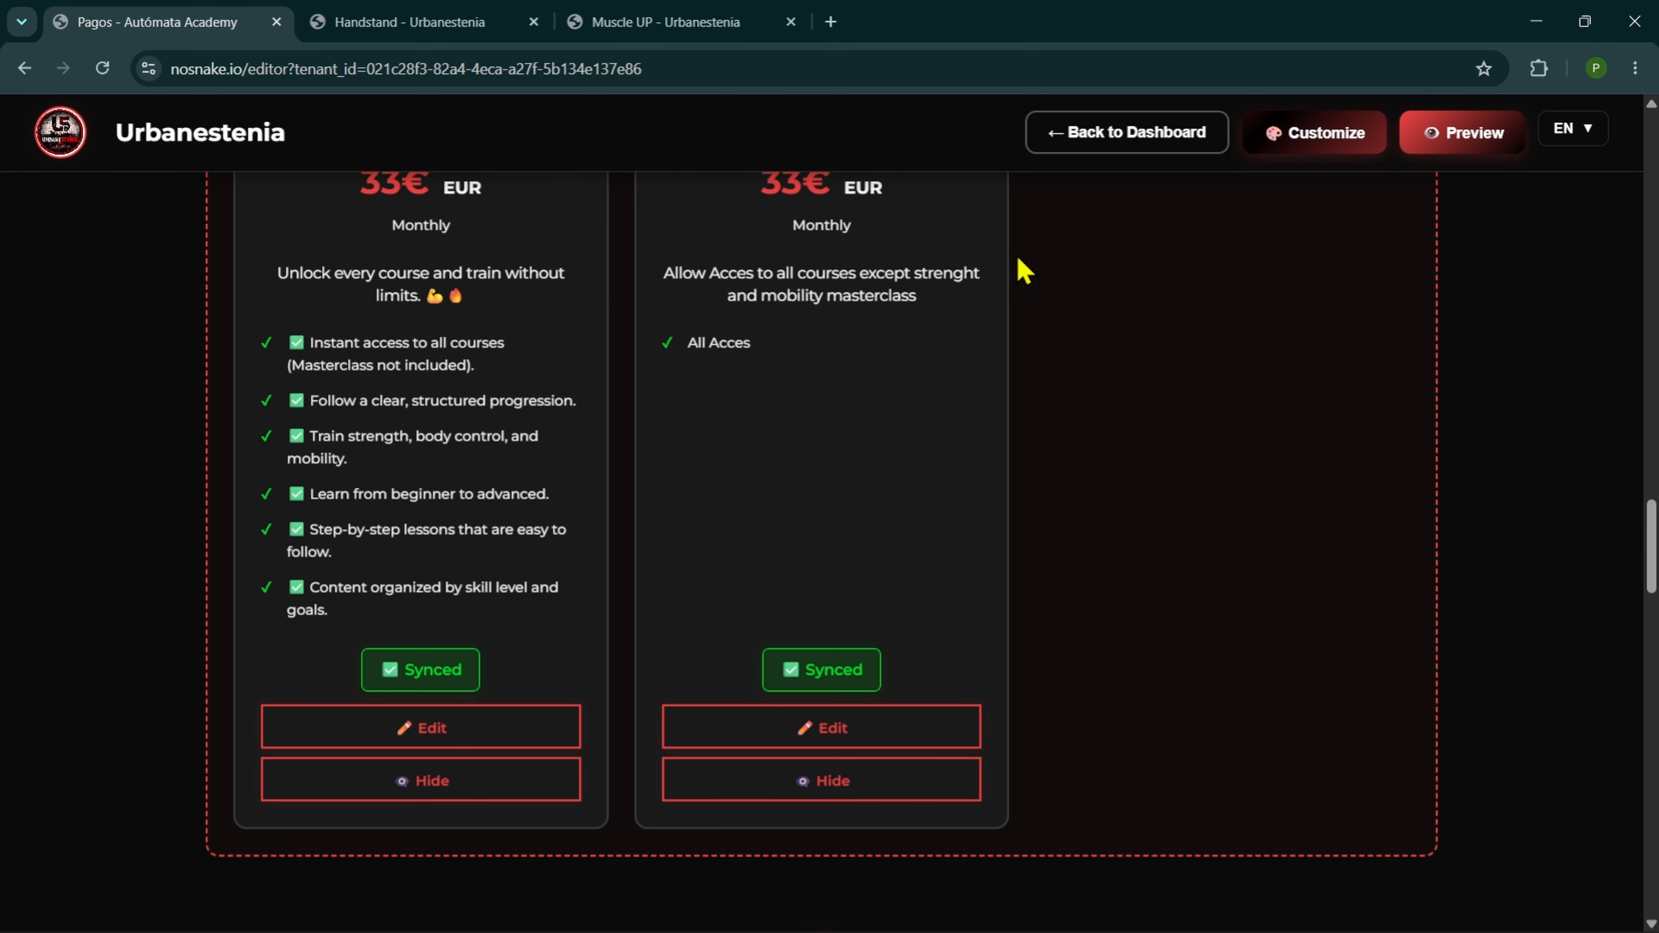
- Hide the active Full Courses plan and accept the confirmation
{"action": "left_click", "coordinate": [453, 792]}
{"action": "left_click", "coordinate": [904, 262]}
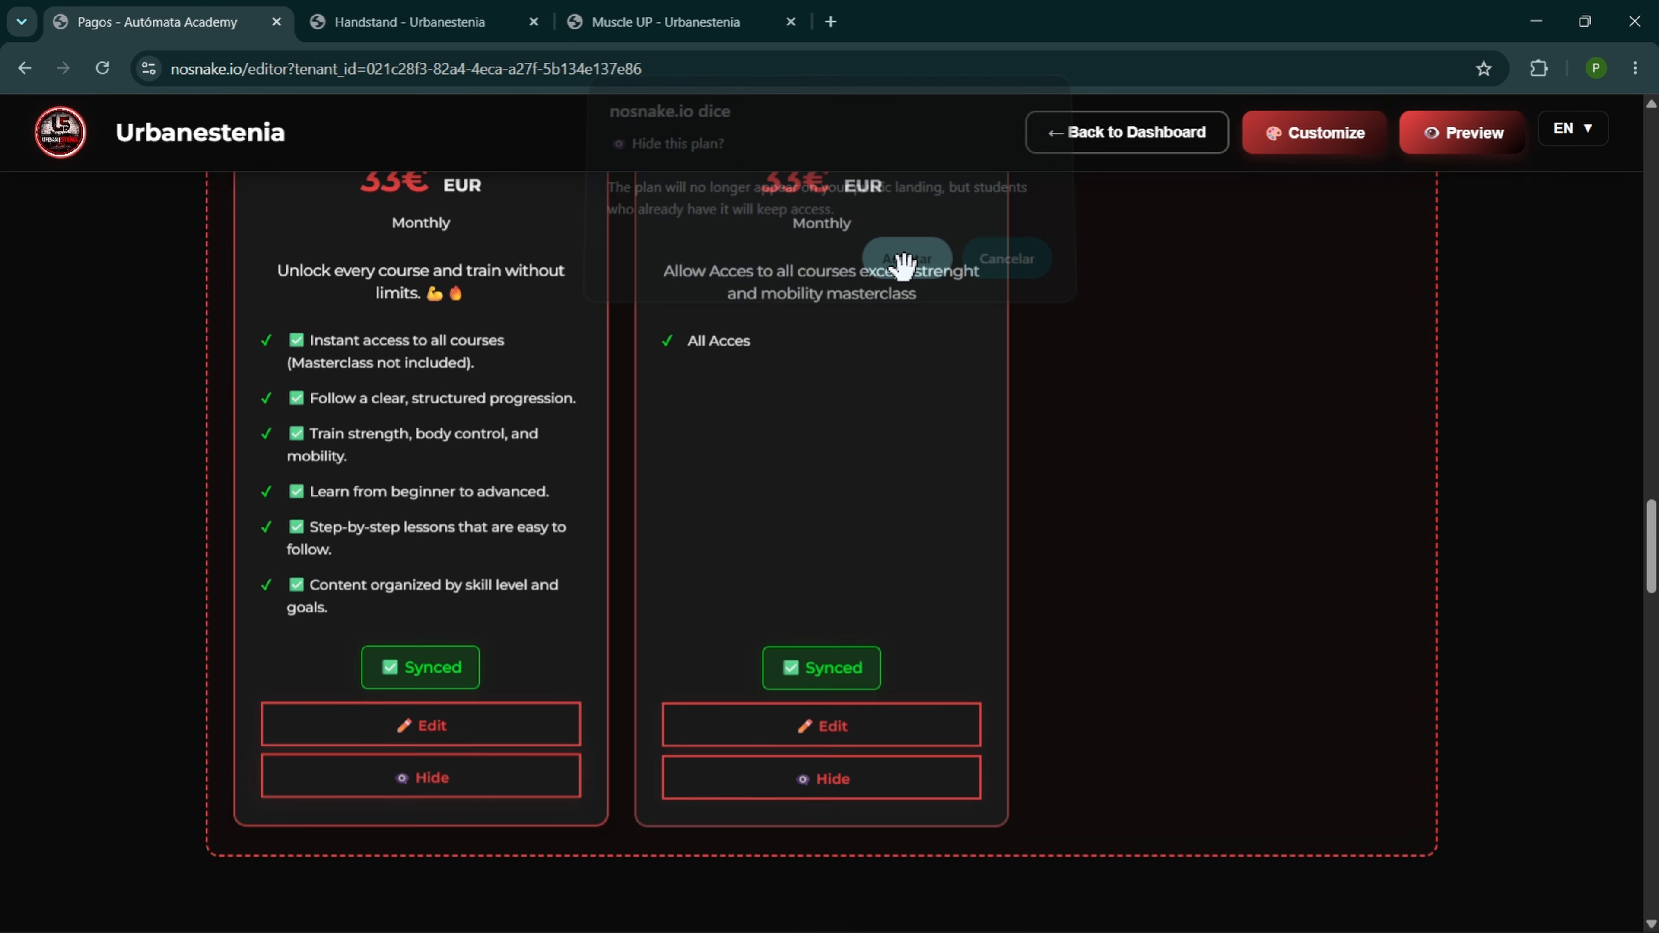
{"action": "left_click", "coordinate": [1016, 207]}
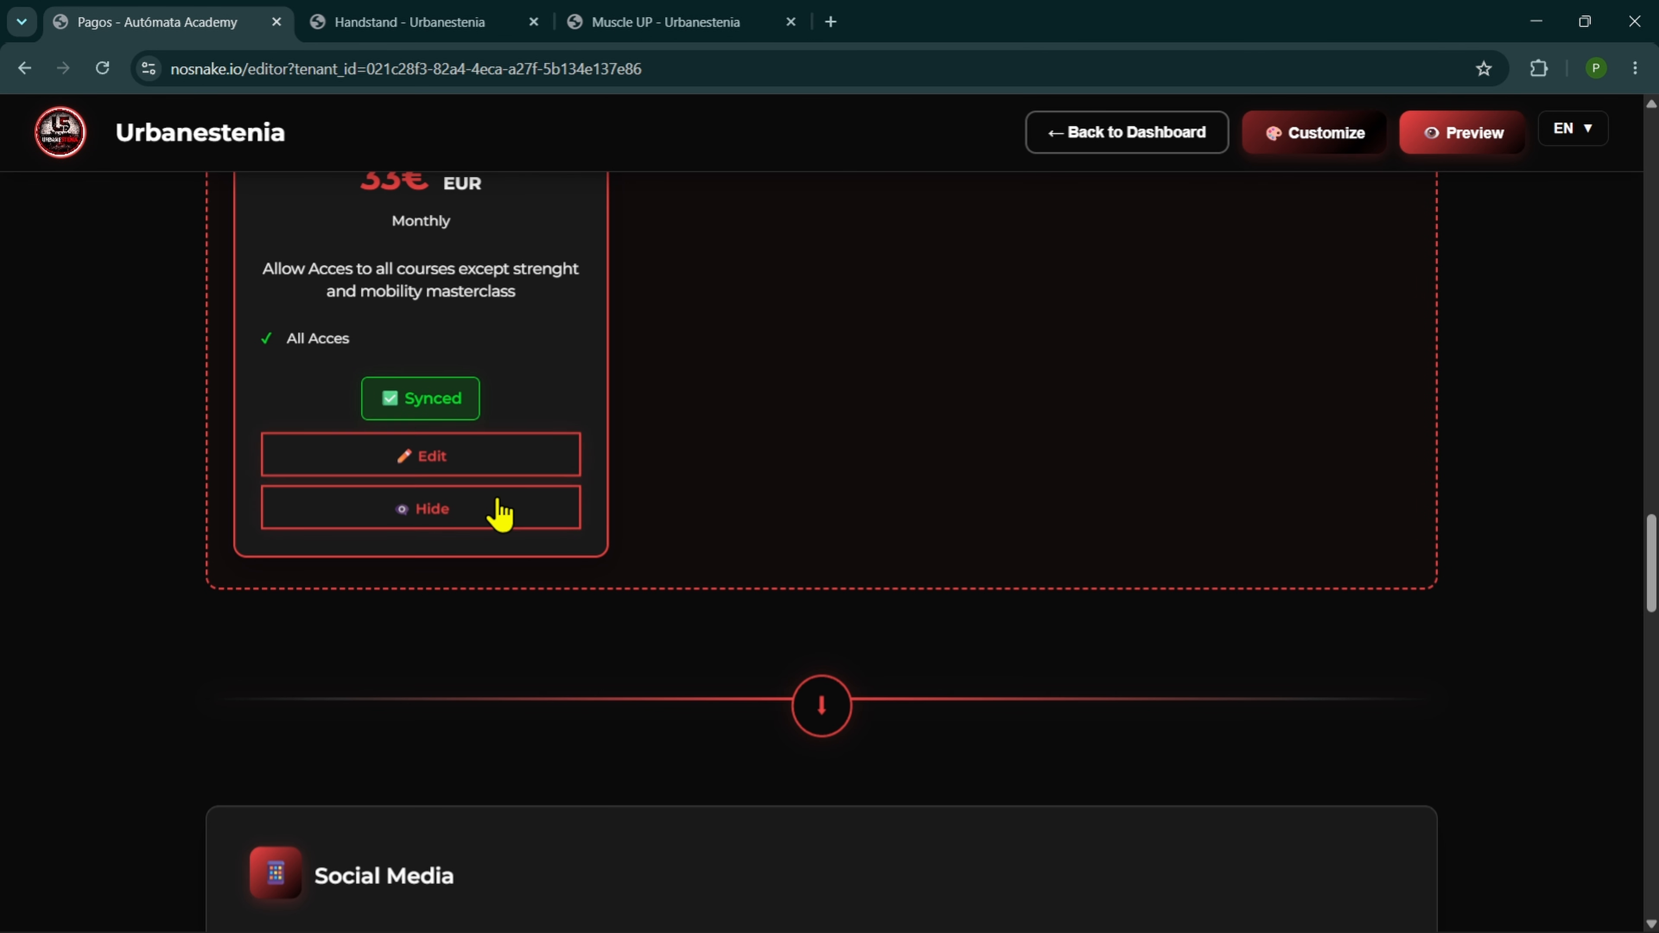
- Hide the remaining active plan, Monthly membership, and accept the confirmation
{"action": "left_click", "coordinate": [500, 513]}
{"action": "left_click", "coordinate": [937, 265]}
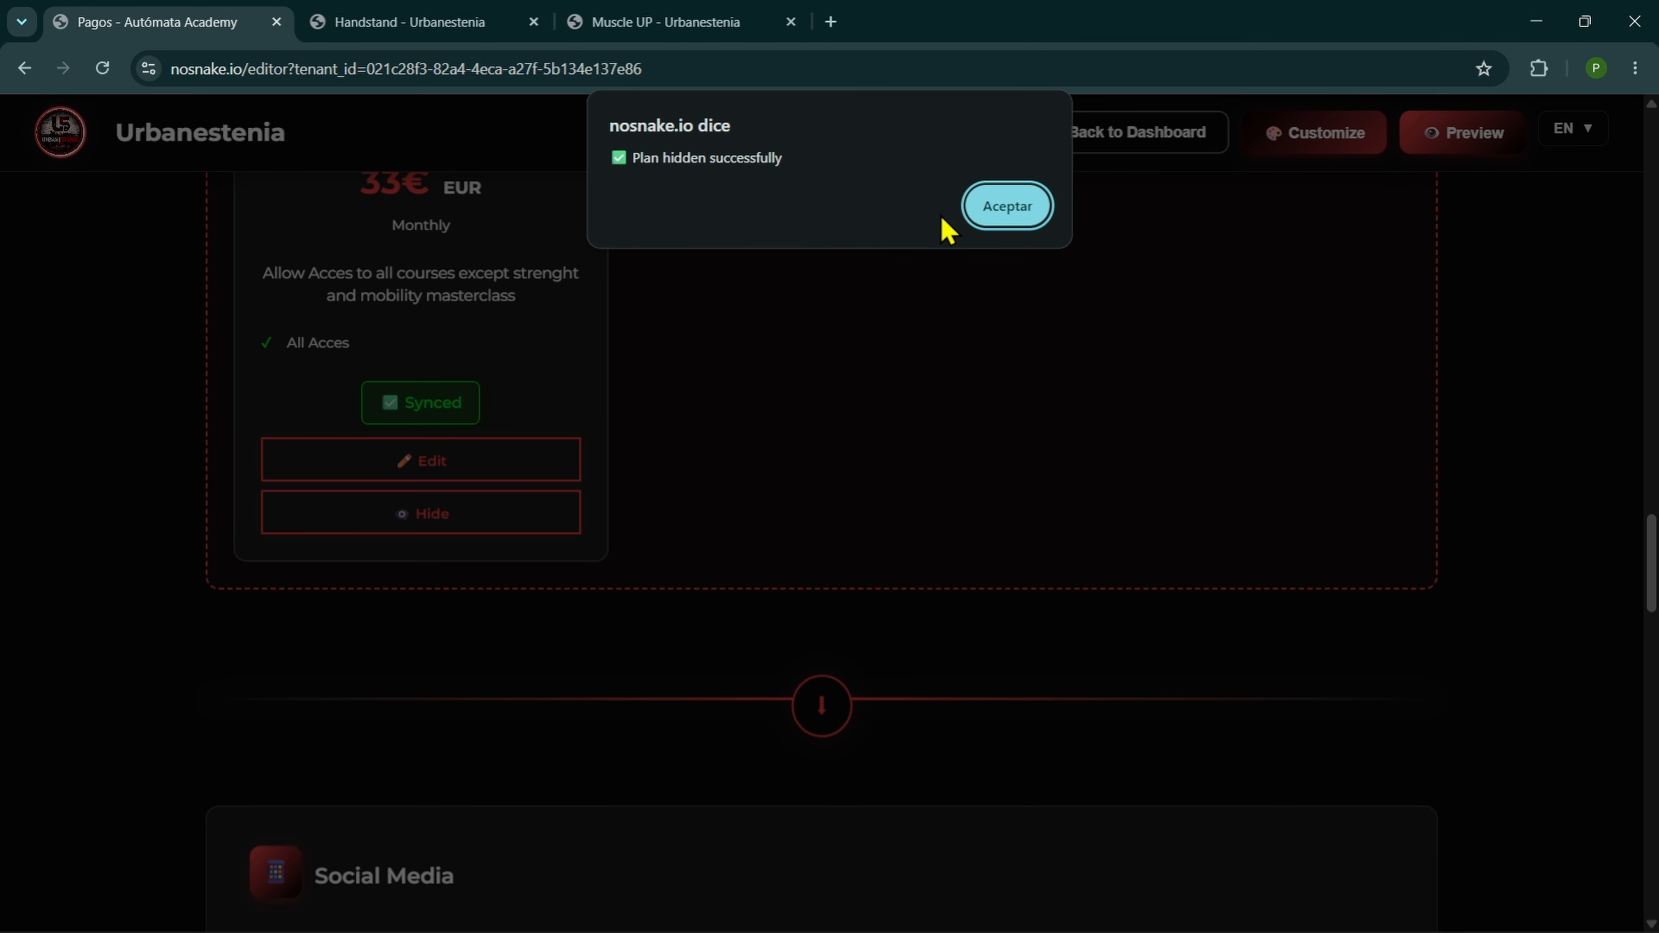
{"action": "left_click", "coordinate": [992, 215]}
- Start creating a new plan and enter "Full Courses" as its name
{"action": "scroll", "coordinate": [1081, 415], "scroll_direction": "up", "scroll_amount": 5}
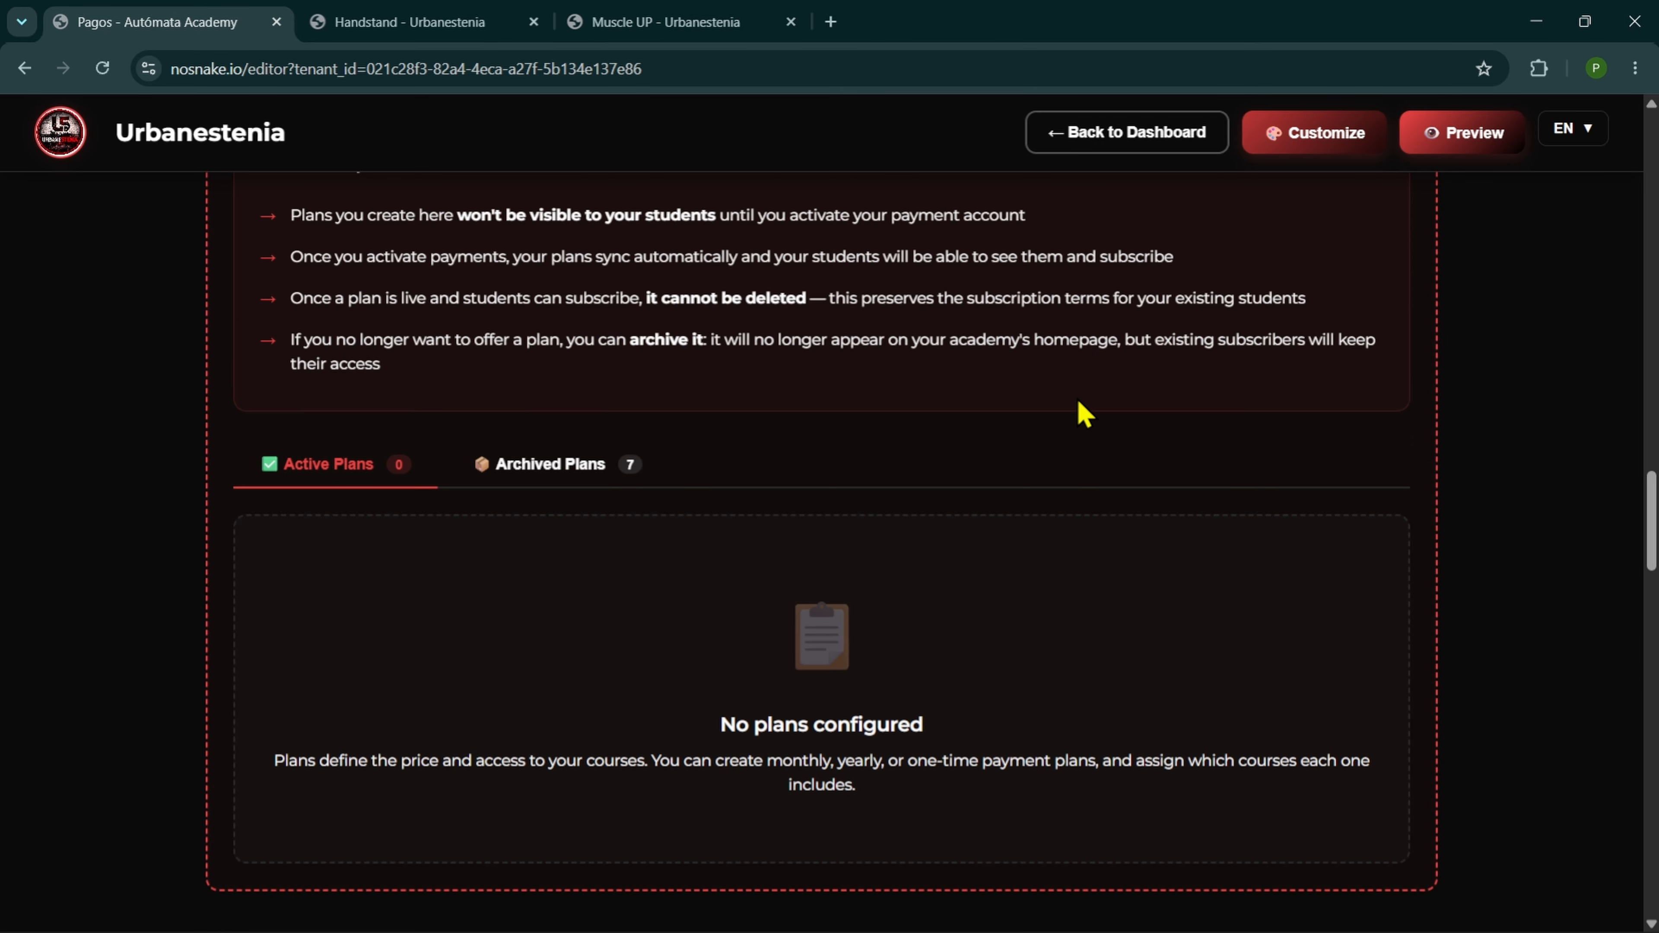
{"action": "scroll", "coordinate": [1079, 416], "scroll_direction": "up", "scroll_amount": 5}
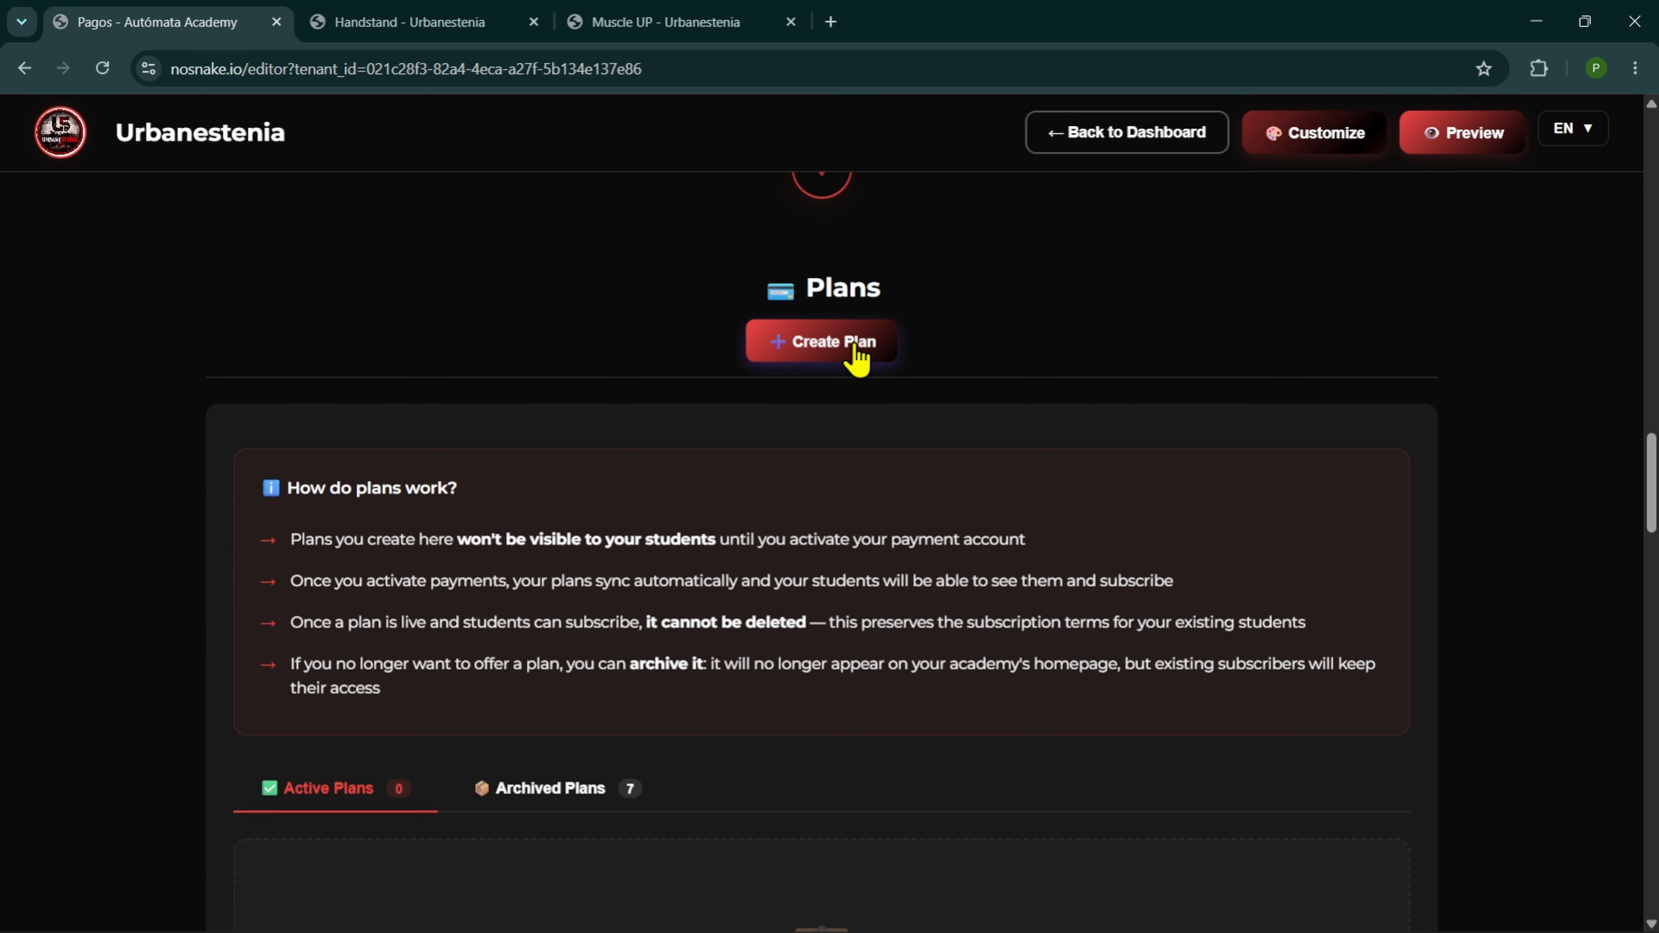
{"action": "left_click", "coordinate": [856, 353]}
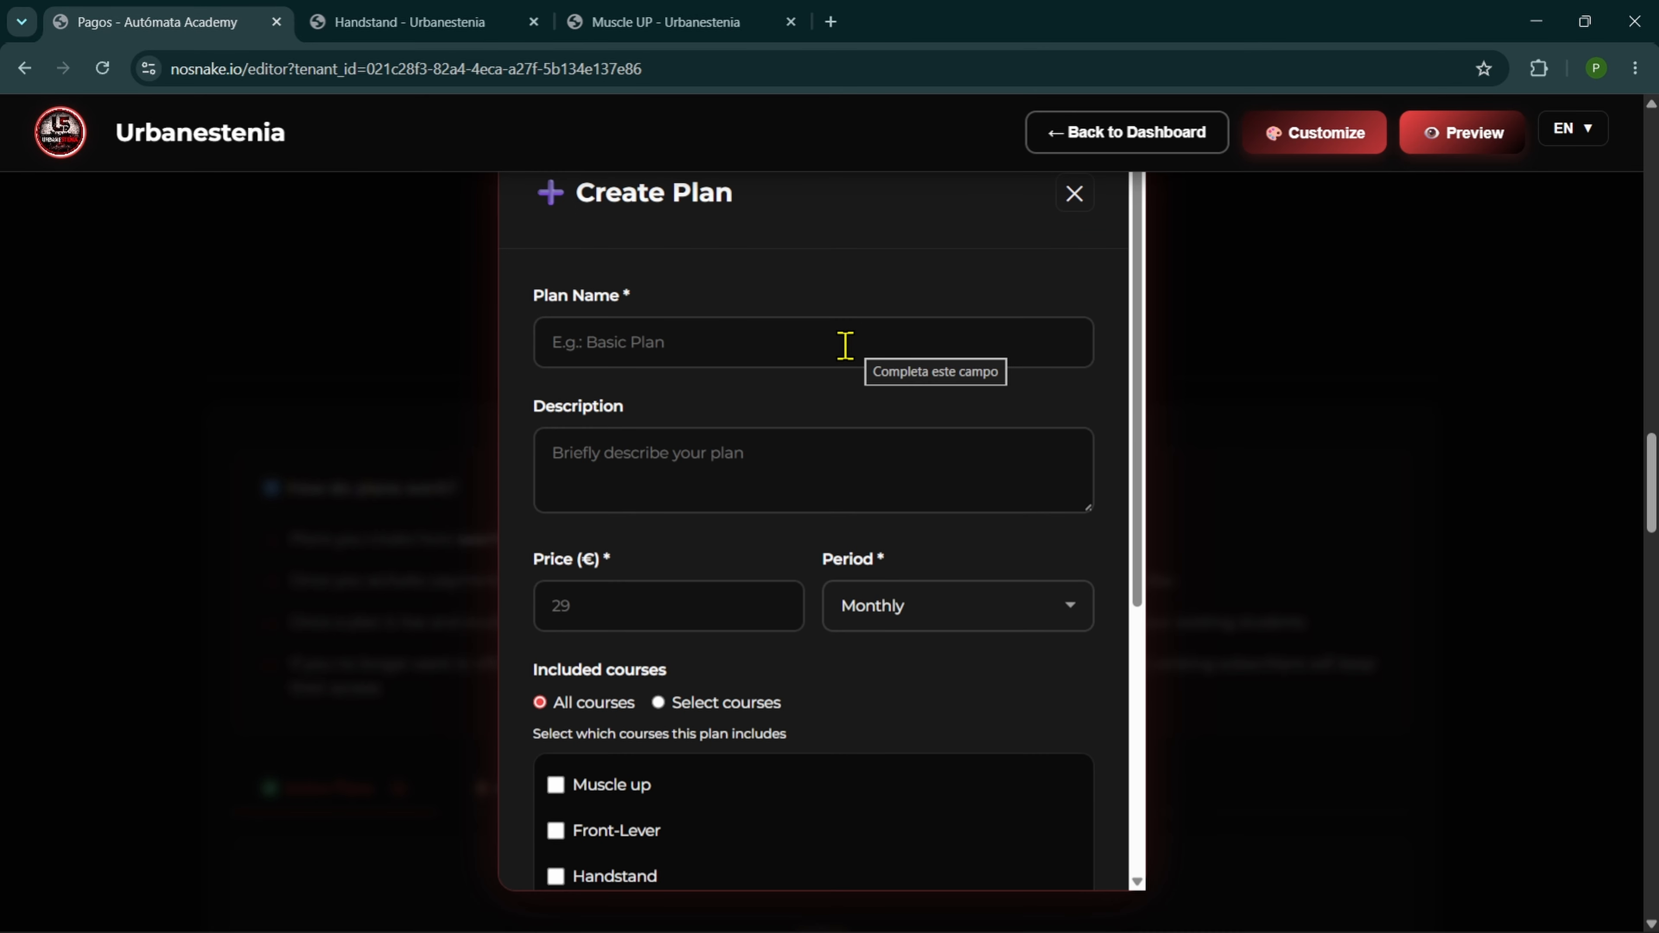
{"action": "left_click", "coordinate": [844, 346]}
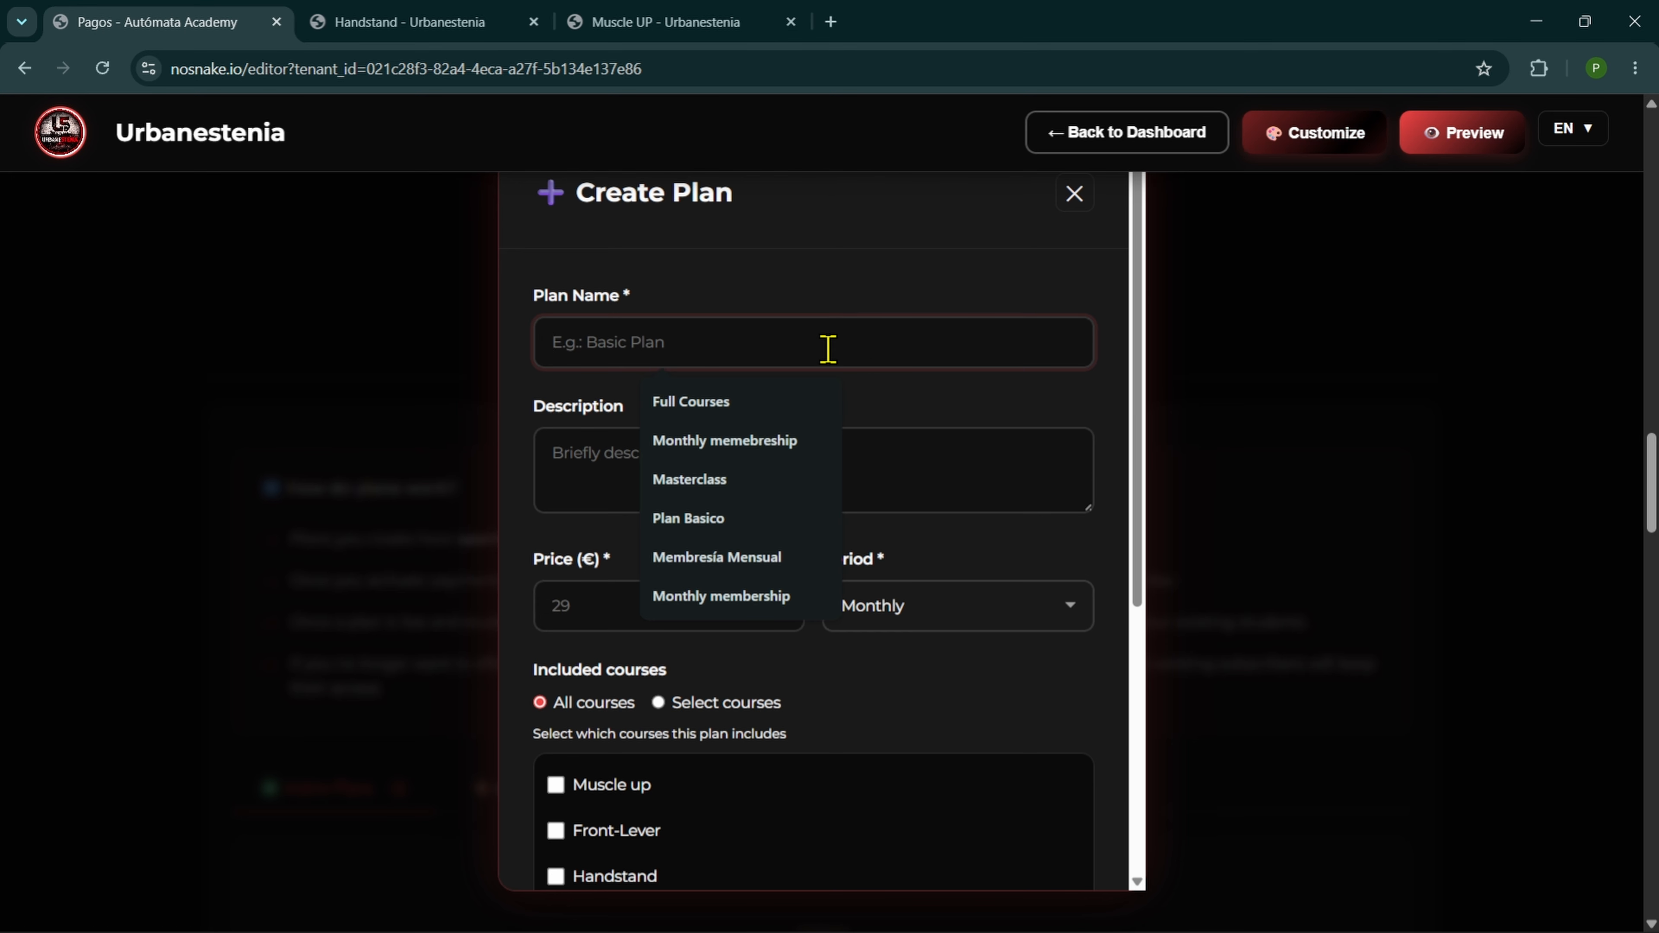
{"action": "left_click", "coordinate": [737, 407]}
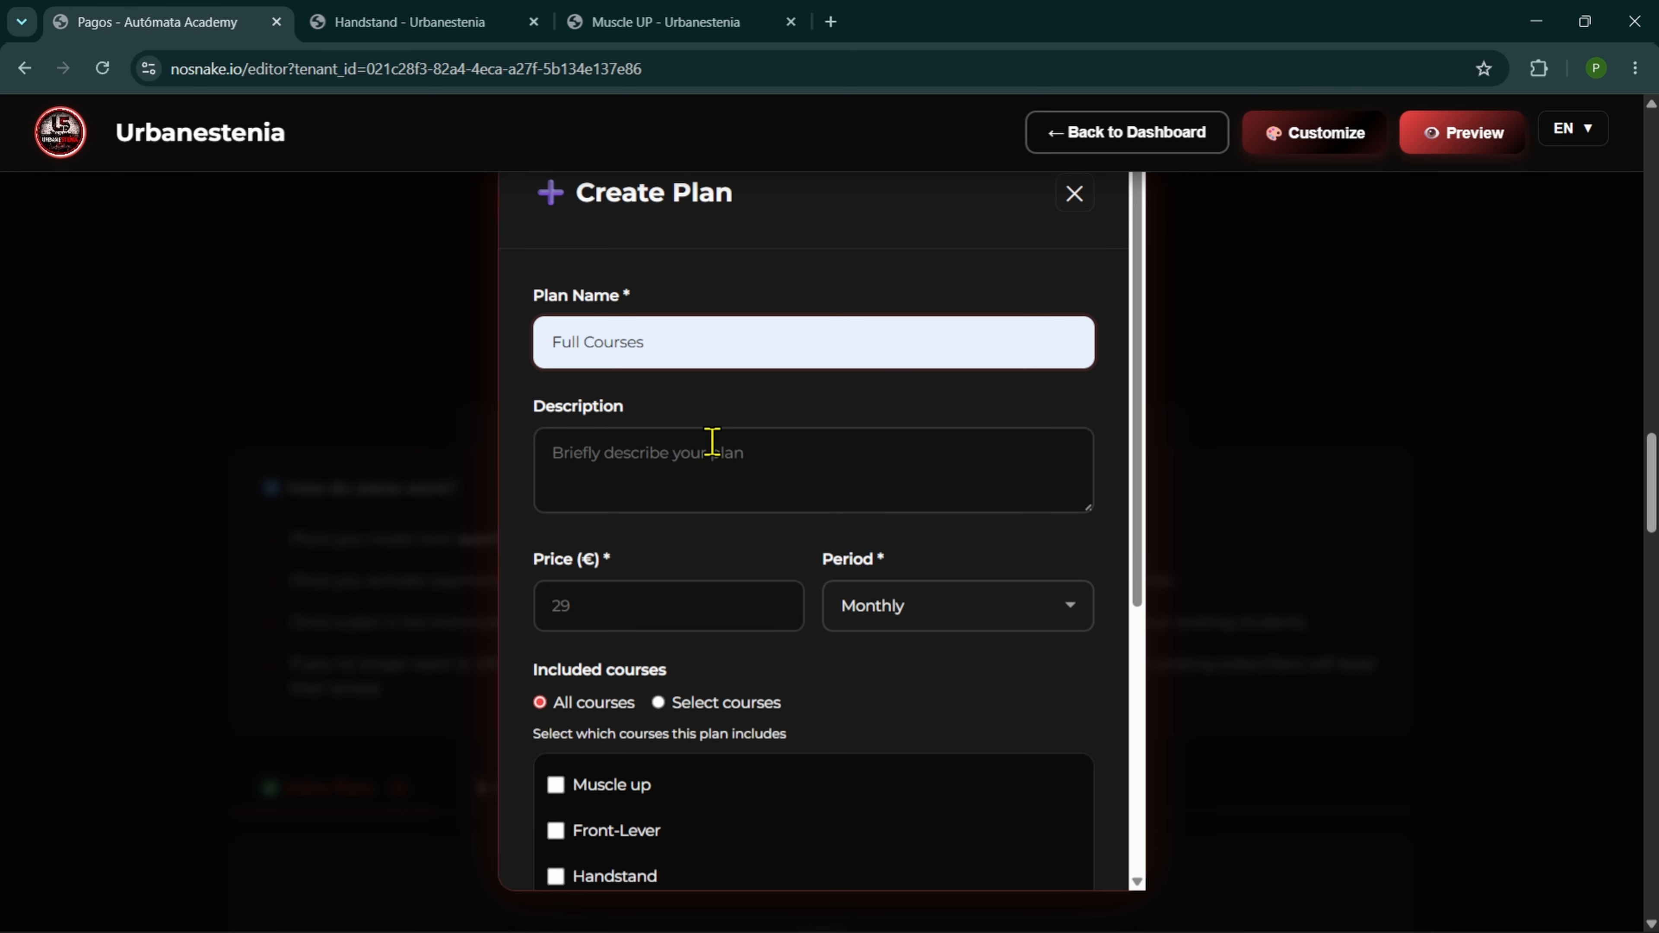
- Set the plan's description to "Unlock every course and train without limits. 💪🔥"
{"action": "left_click", "coordinate": [705, 454]}
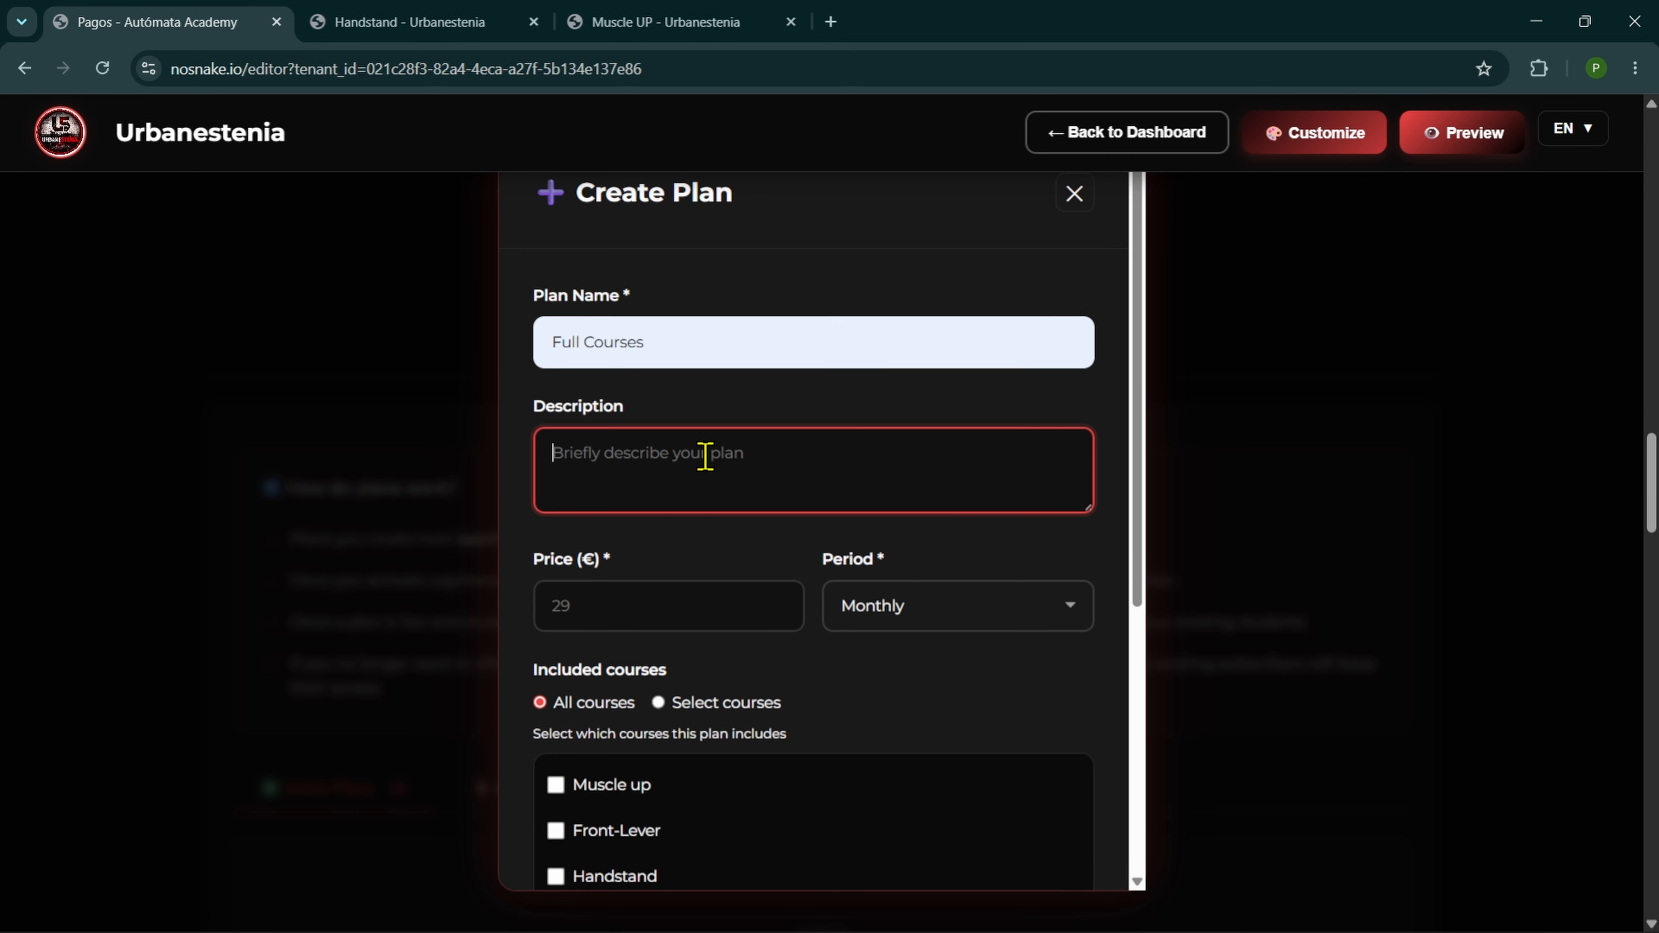
{"action": "right_click", "coordinate": [705, 456]}
{"action": "left_click", "coordinate": [751, 635]}
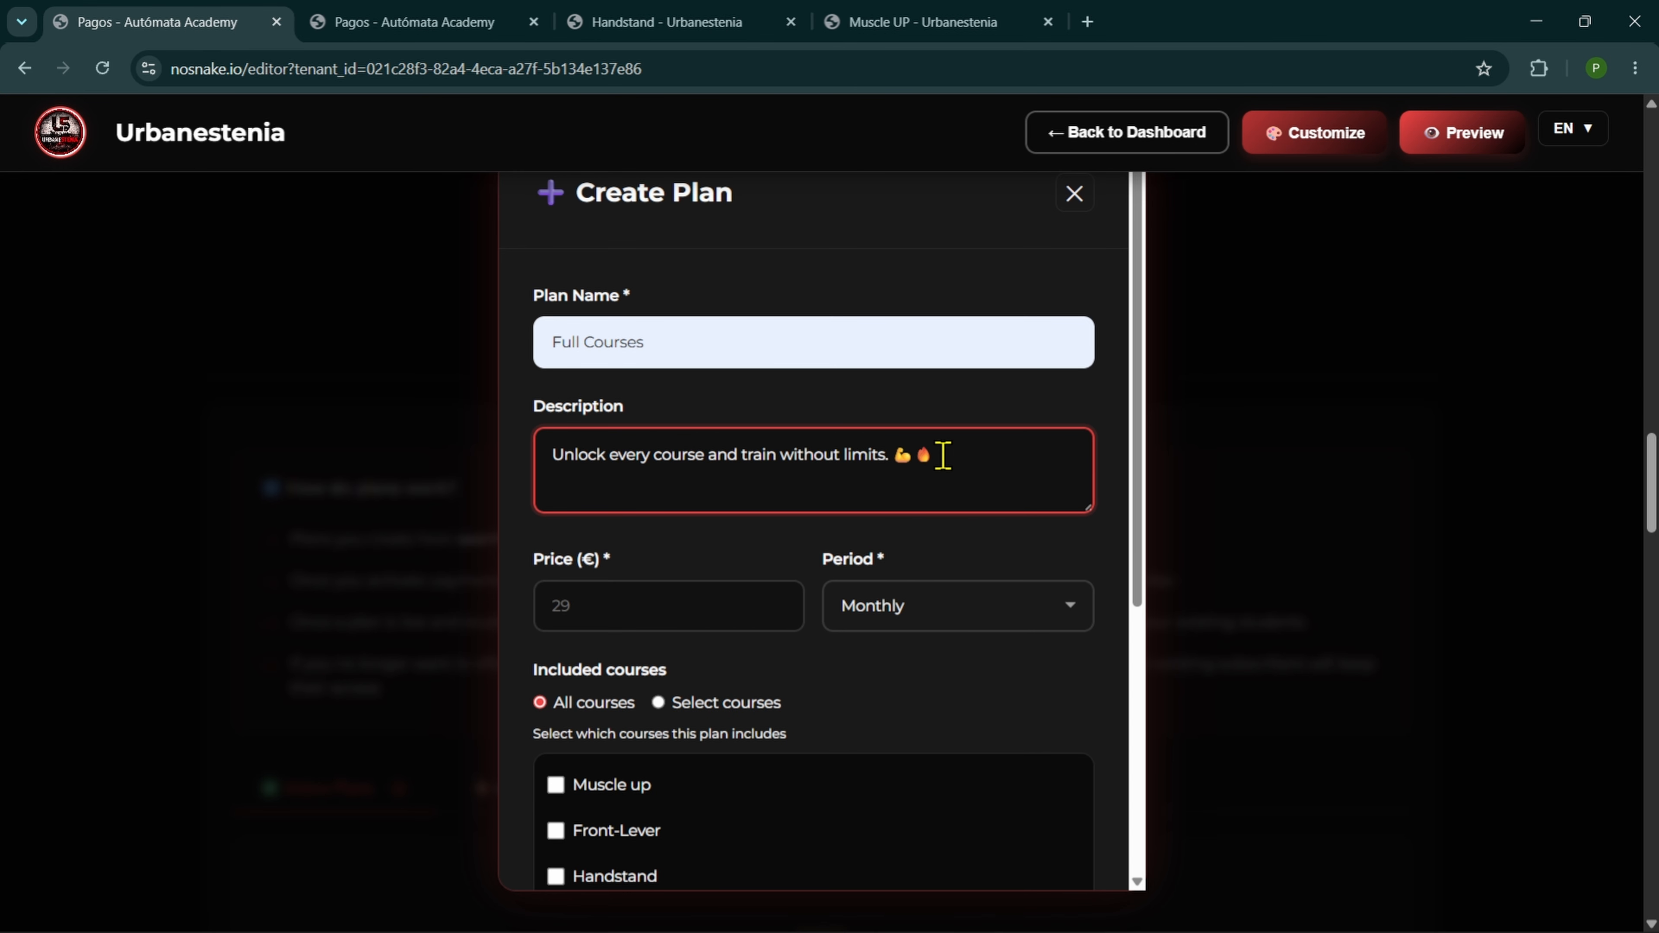
- Set the Full Courses plan's price to 33 € with the Monthly period
{"action": "scroll", "coordinate": [942, 455], "scroll_direction": "down", "scroll_amount": 1}
{"action": "scroll", "coordinate": [745, 441], "scroll_direction": "down", "scroll_amount": 1}
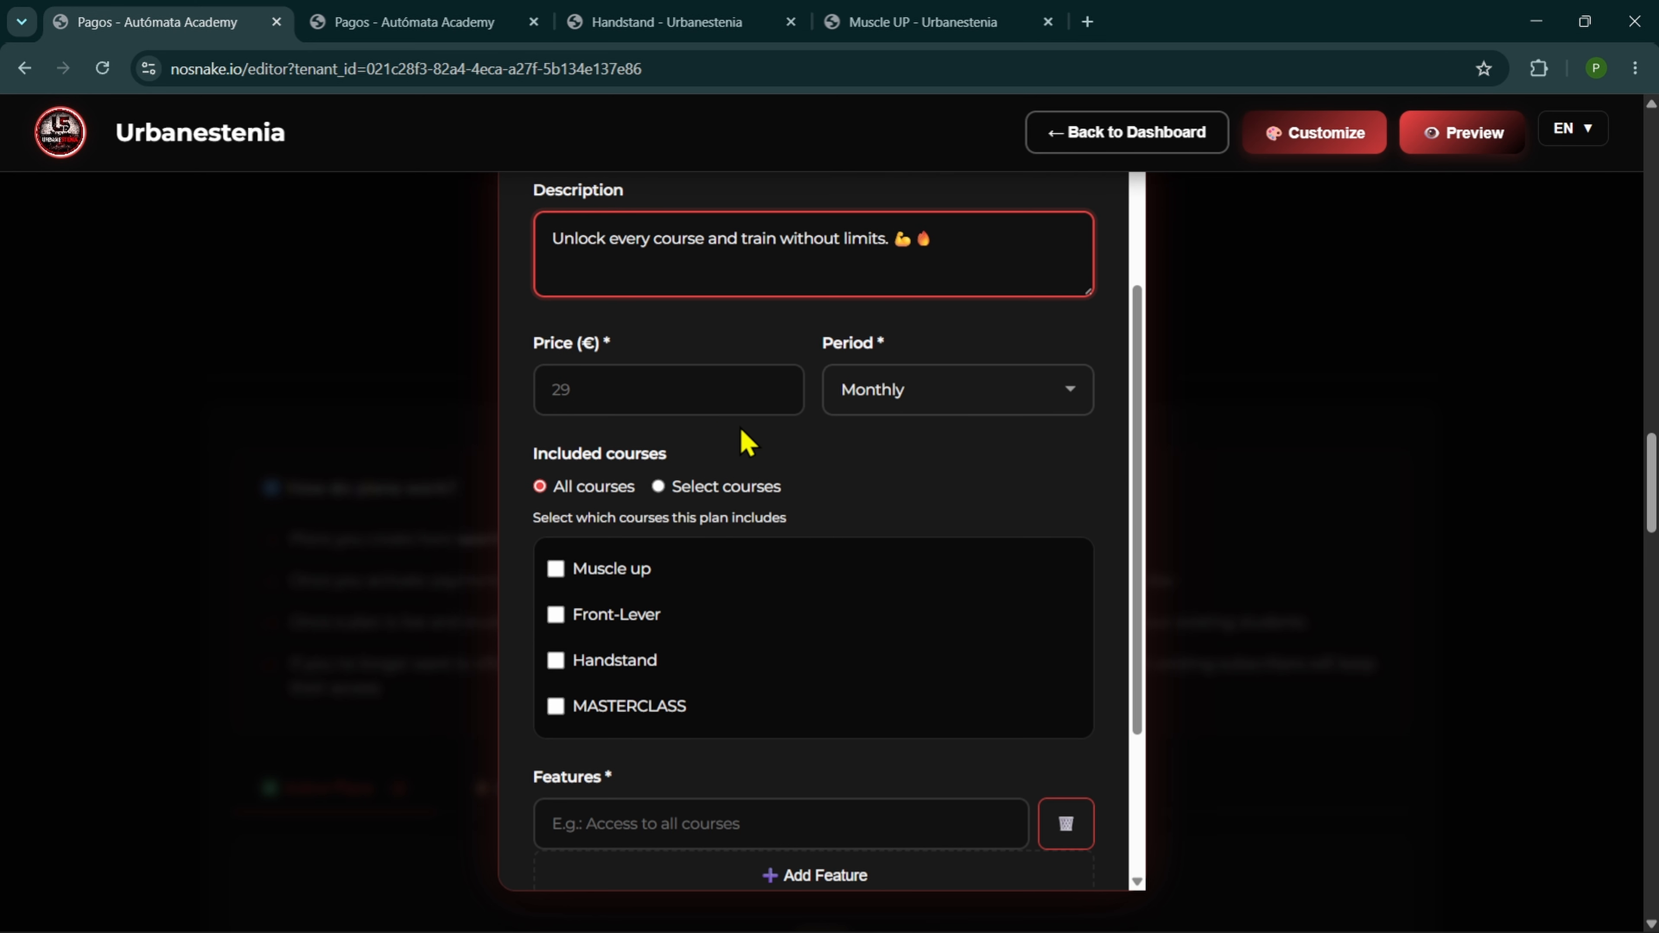
{"action": "left_click", "coordinate": [699, 402]}
{"action": "type", "text": "33"}
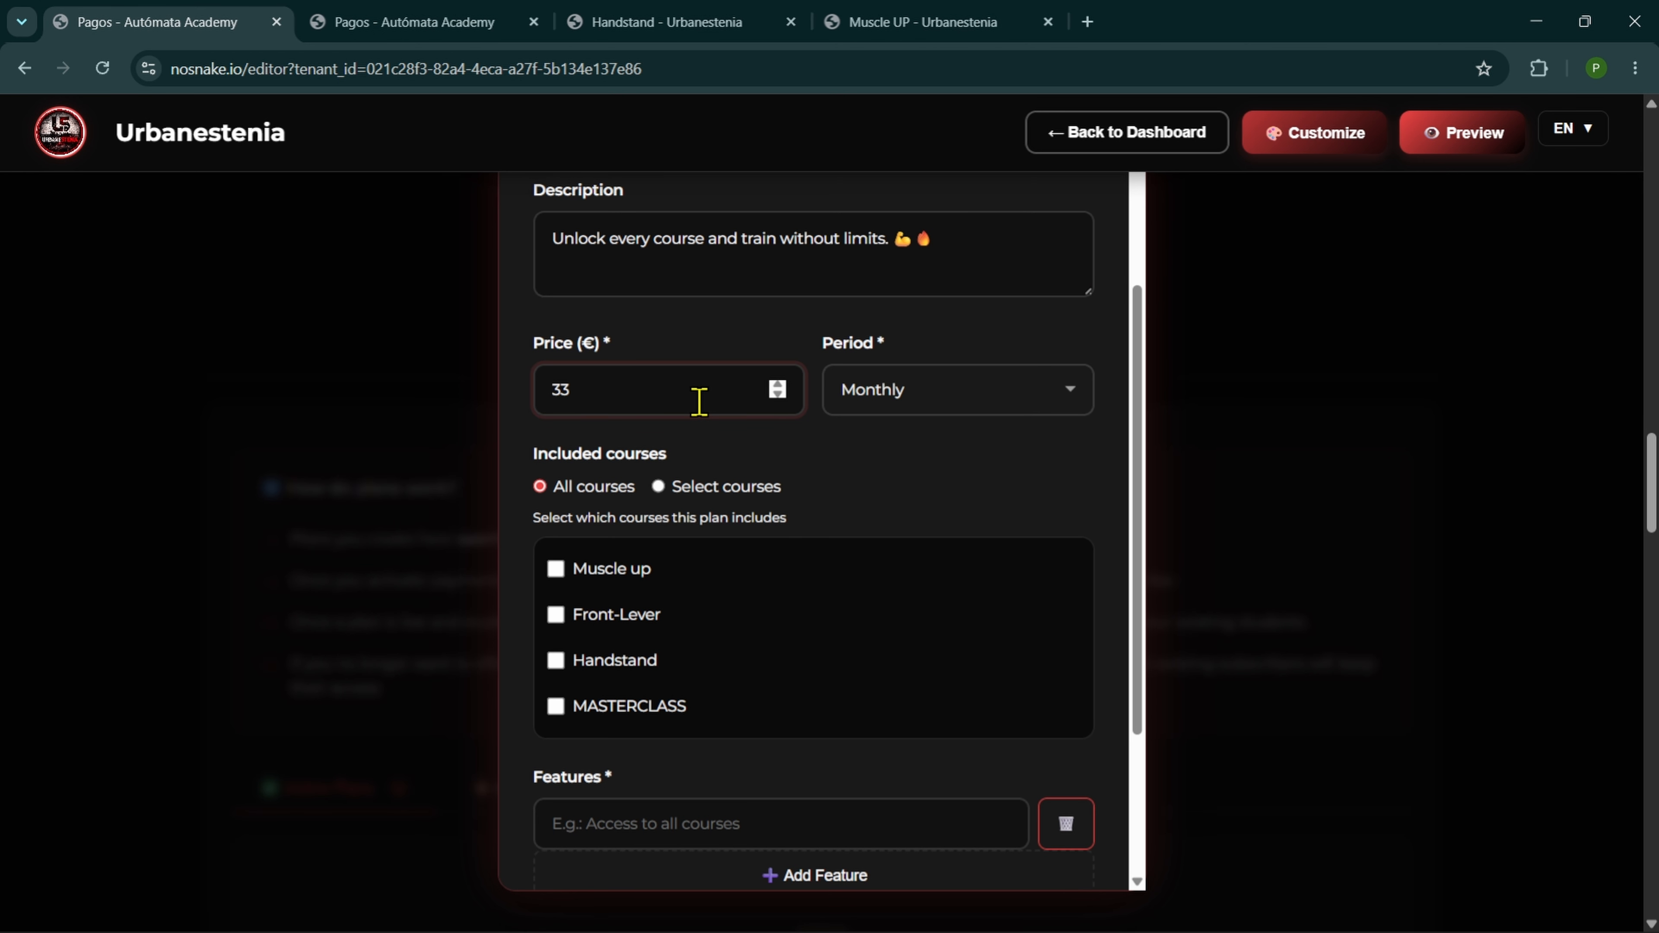
{"action": "left_click", "coordinate": [772, 456]}
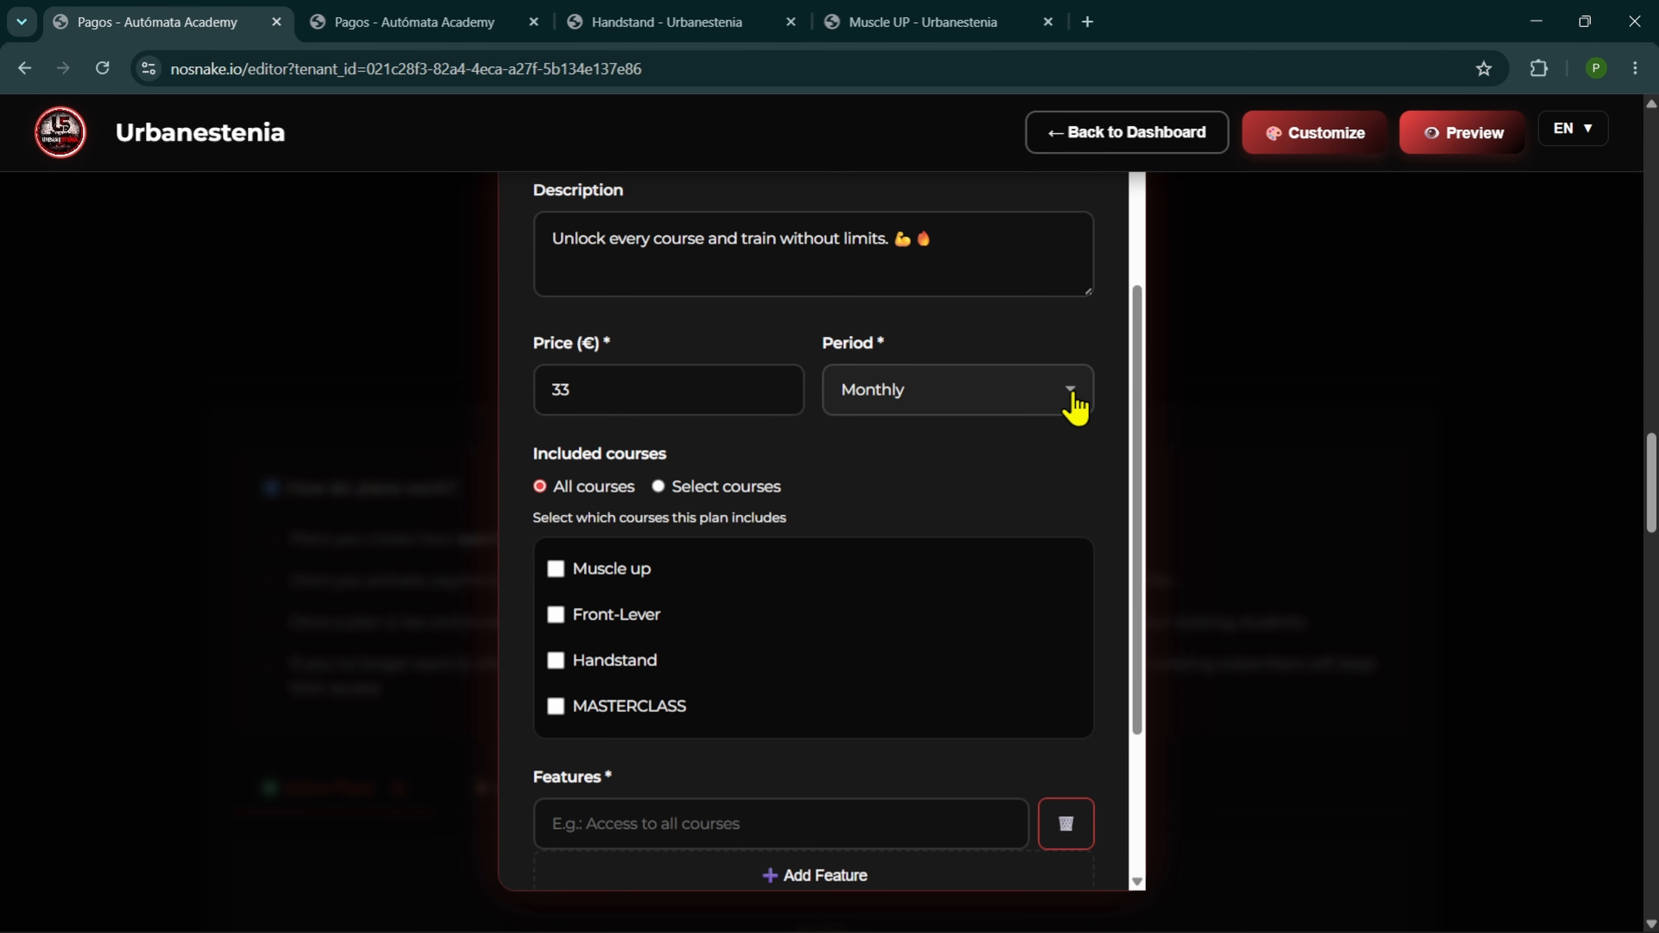
{"action": "left_click", "coordinate": [1075, 406]}
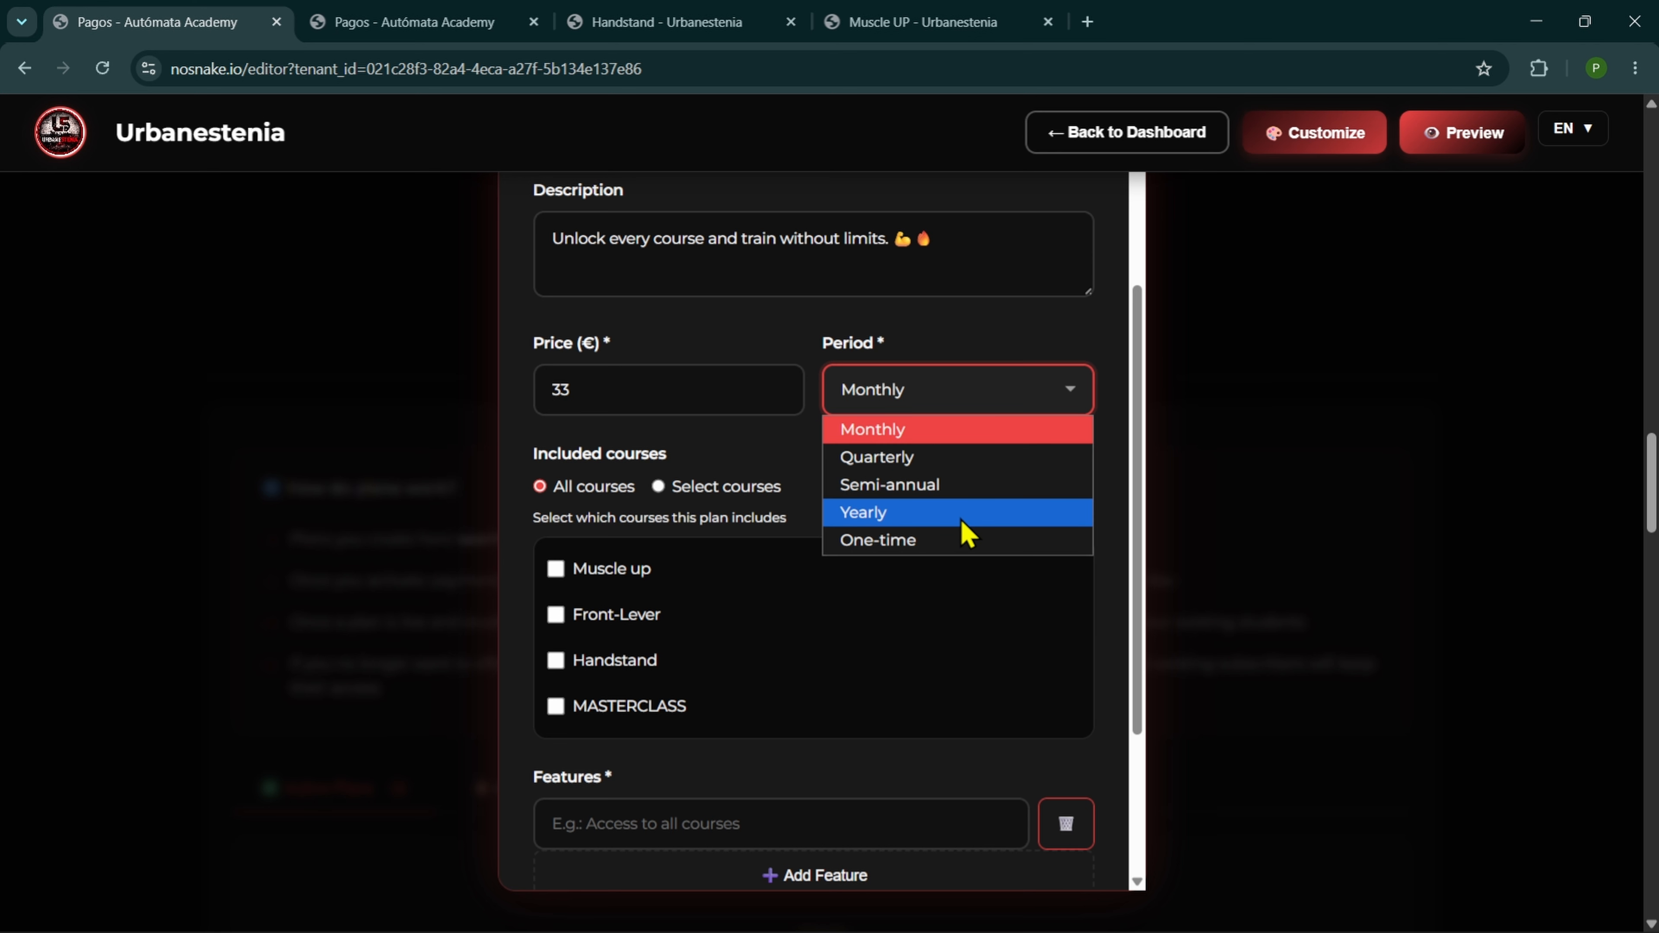
{"action": "left_click", "coordinate": [987, 438]}
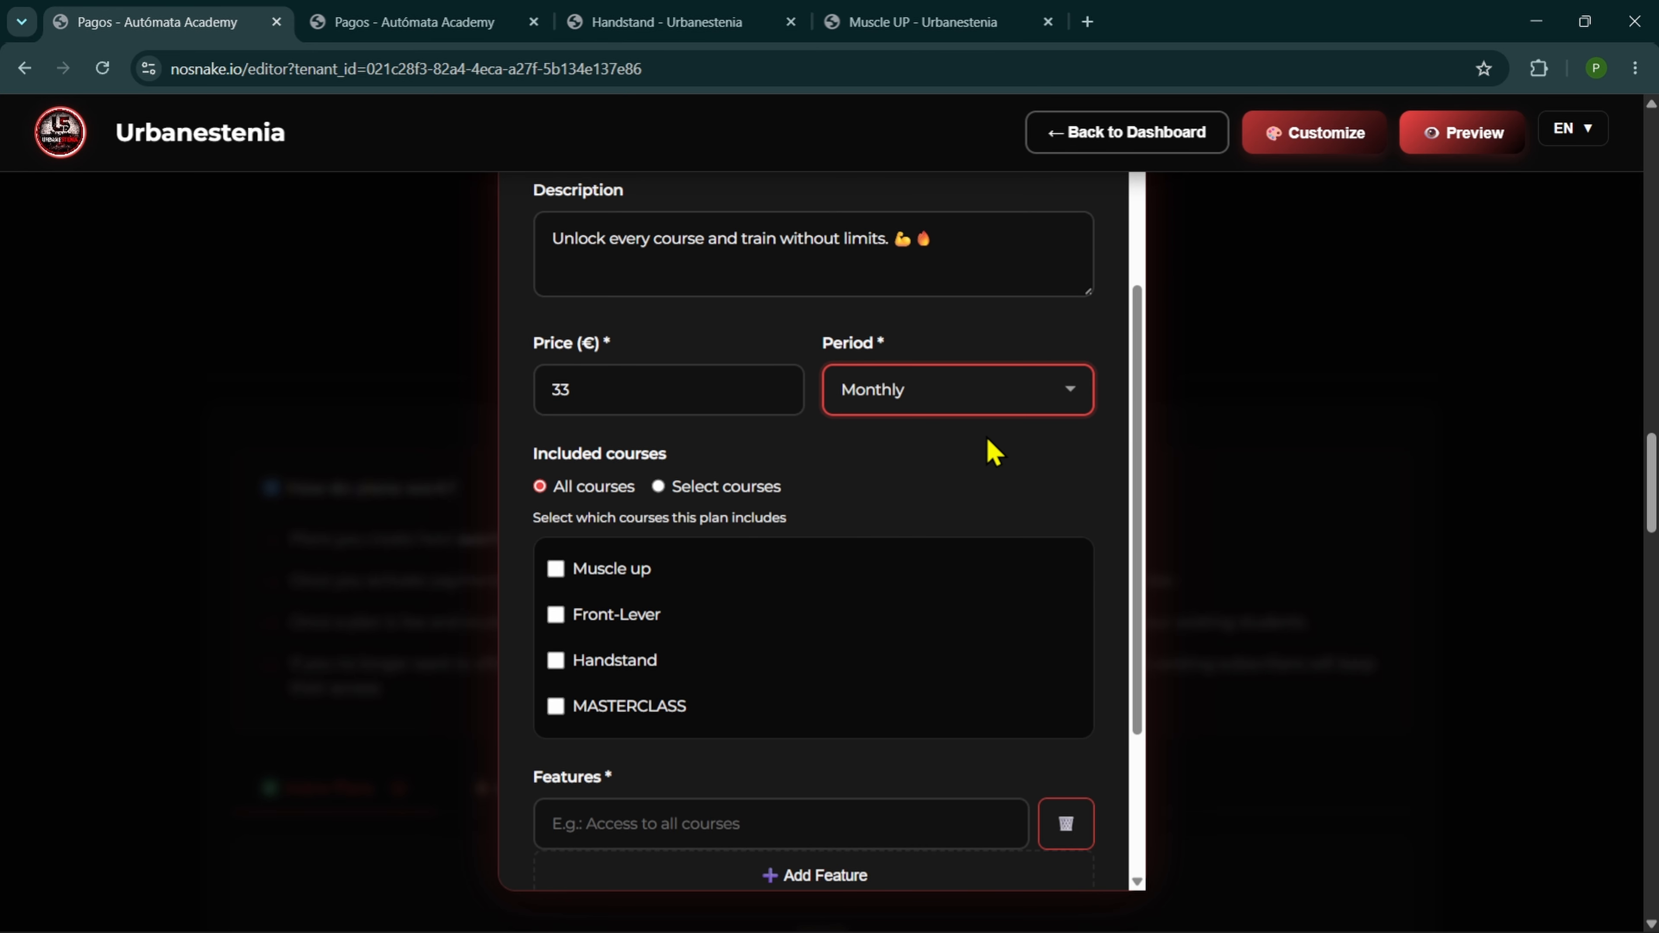
{"action": "left_click", "coordinate": [1059, 395]}
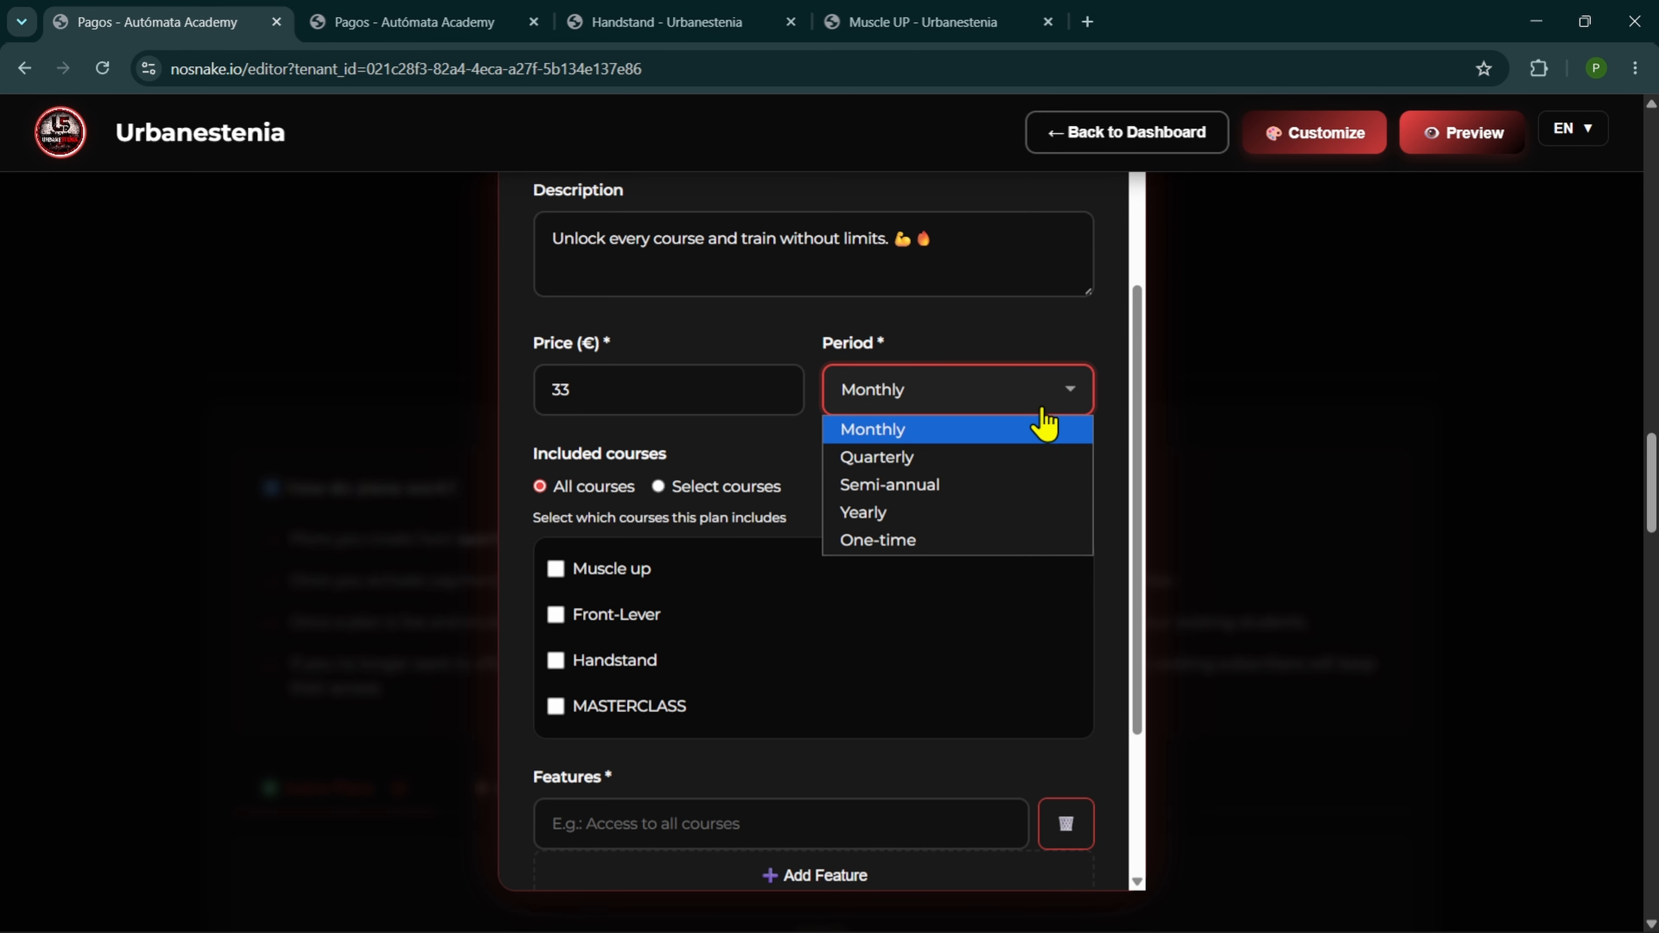
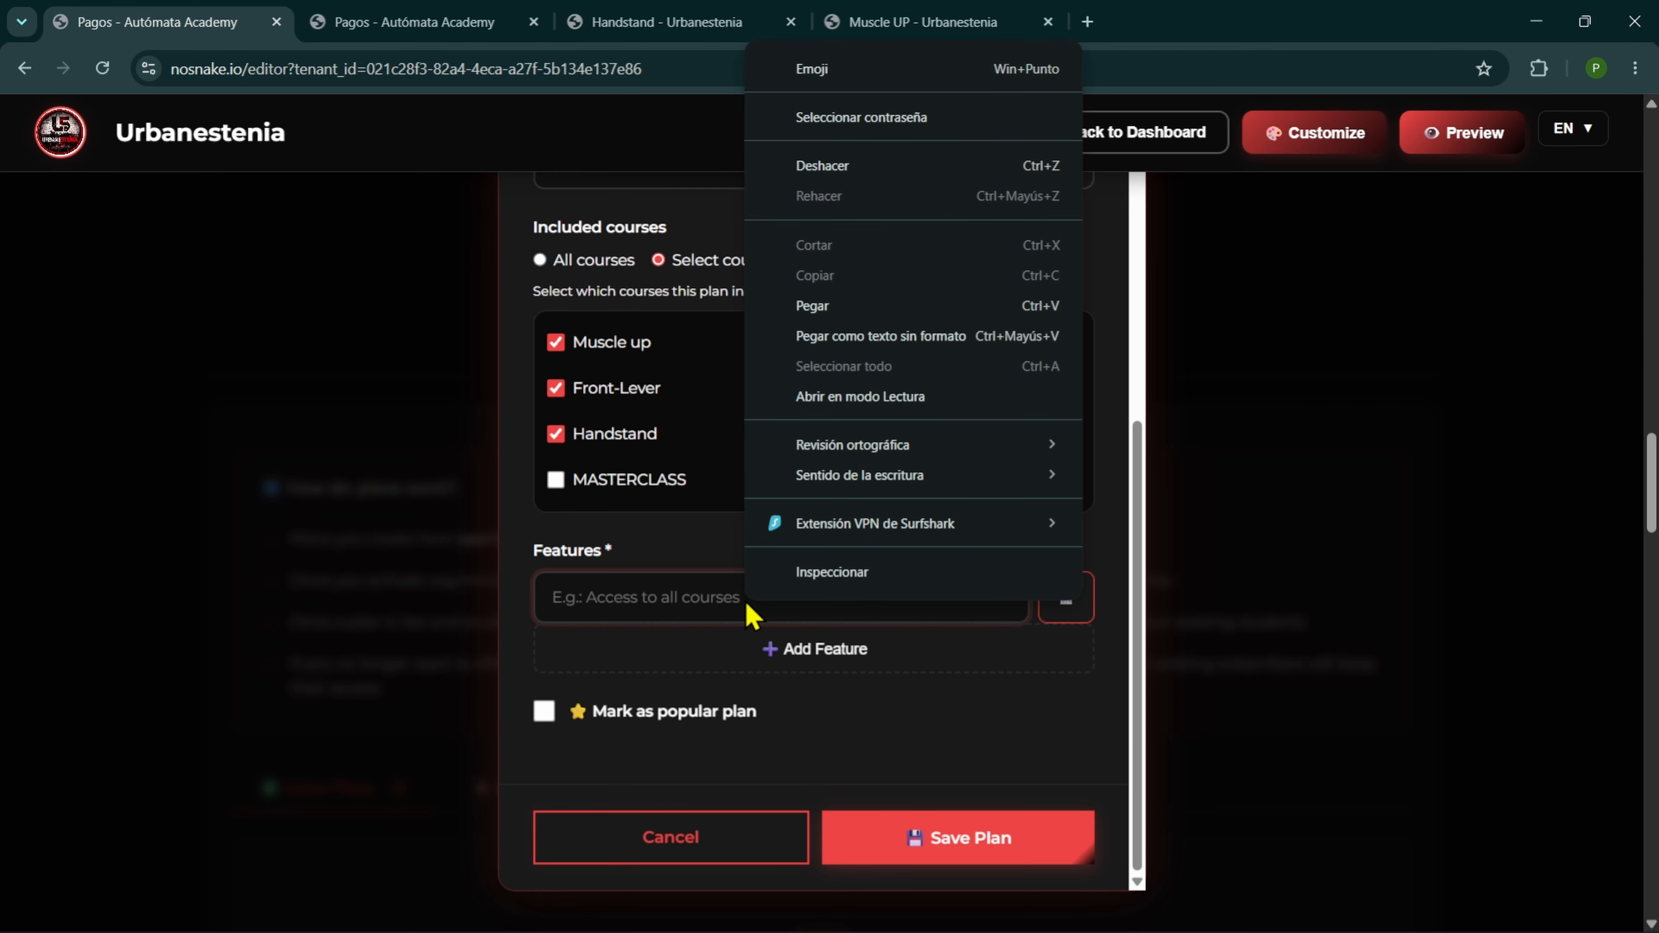
- Paste the six plan features, from instant access to content organized by skill level and goals, and save the plan marked as popular
{"action": "left_click", "coordinate": [842, 307]}
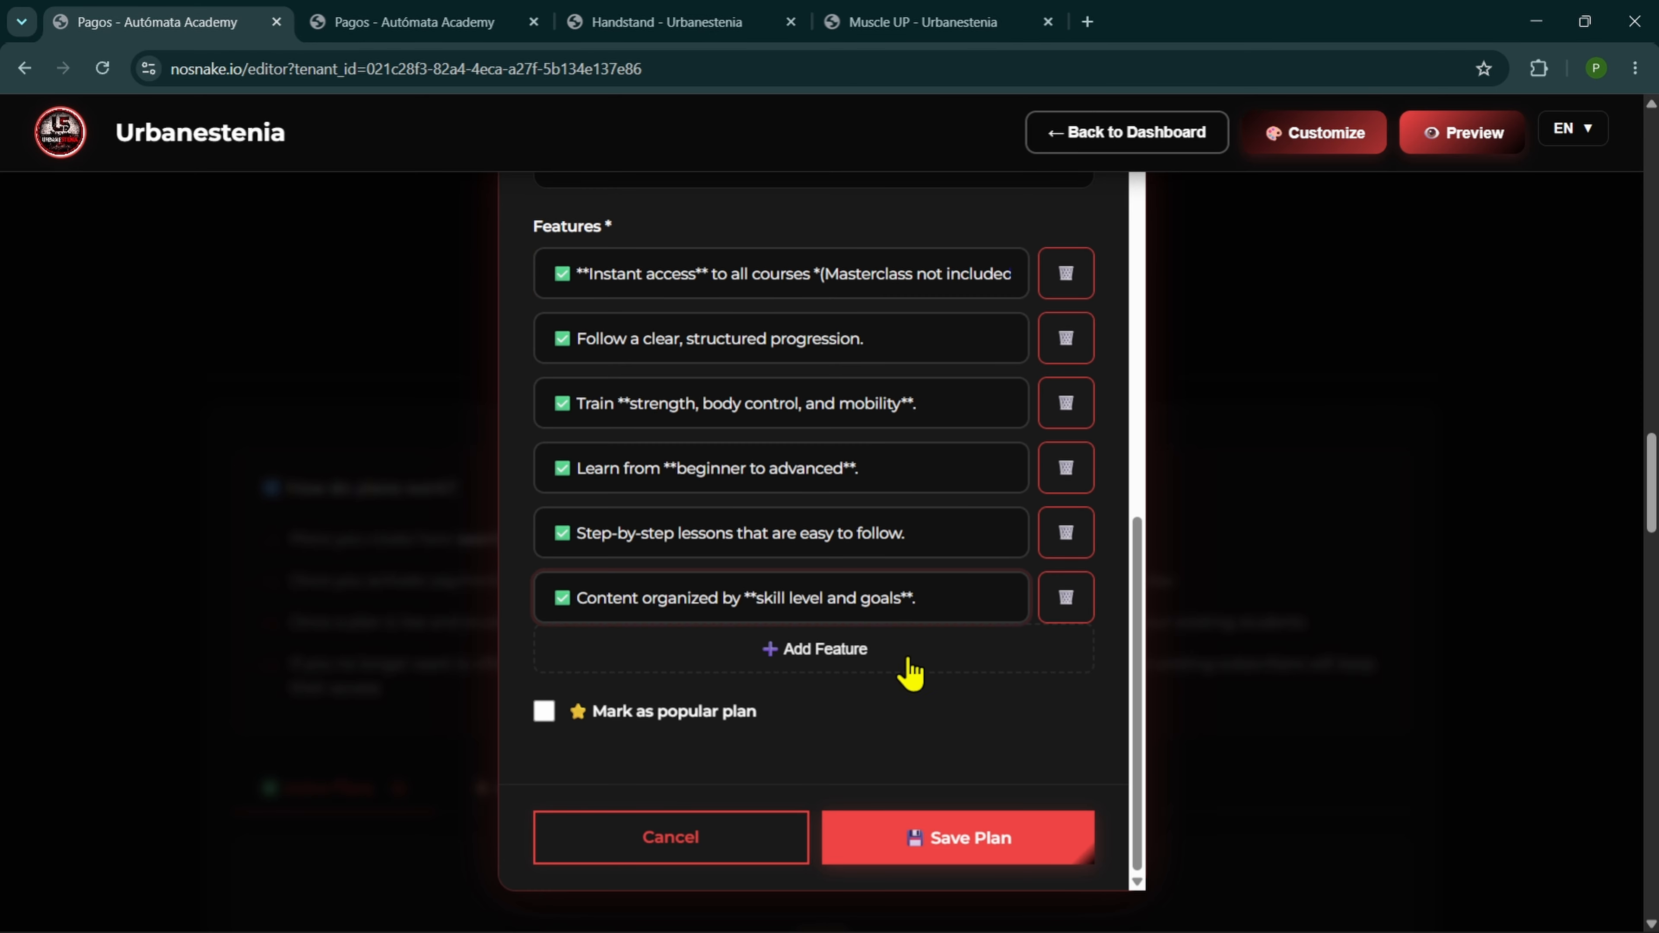
{"action": "scroll", "coordinate": [969, 650], "scroll_direction": "up", "scroll_amount": 2}
{"action": "scroll", "coordinate": [970, 650], "scroll_direction": "down", "scroll_amount": 4}
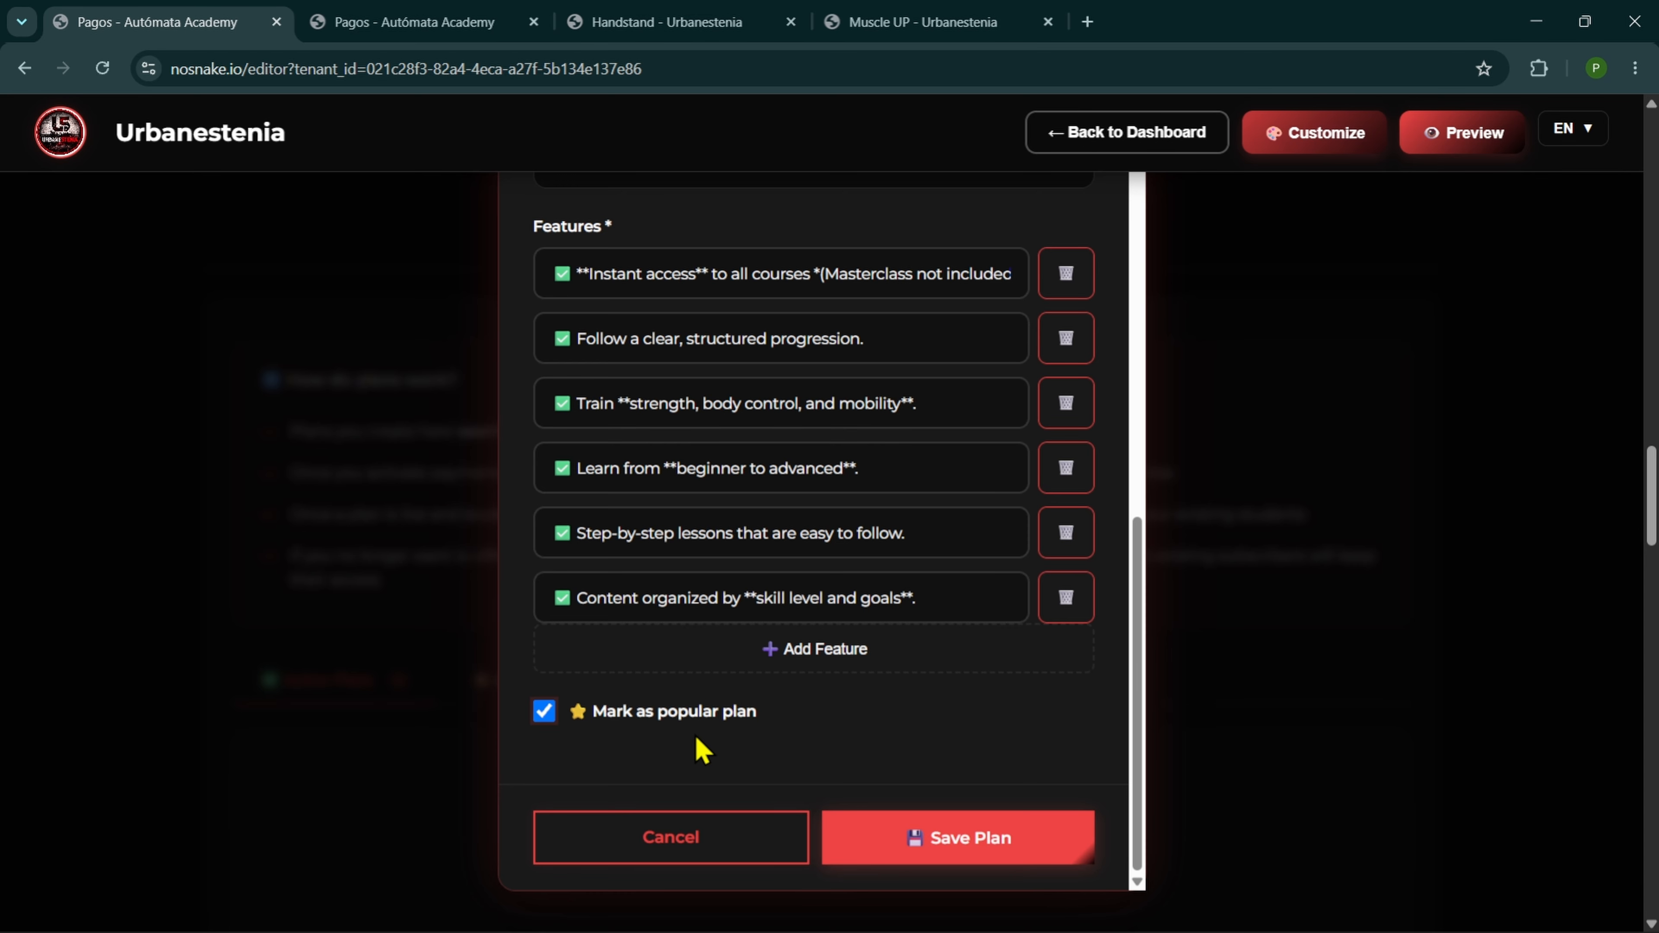
{"action": "left_click", "coordinate": [934, 838]}
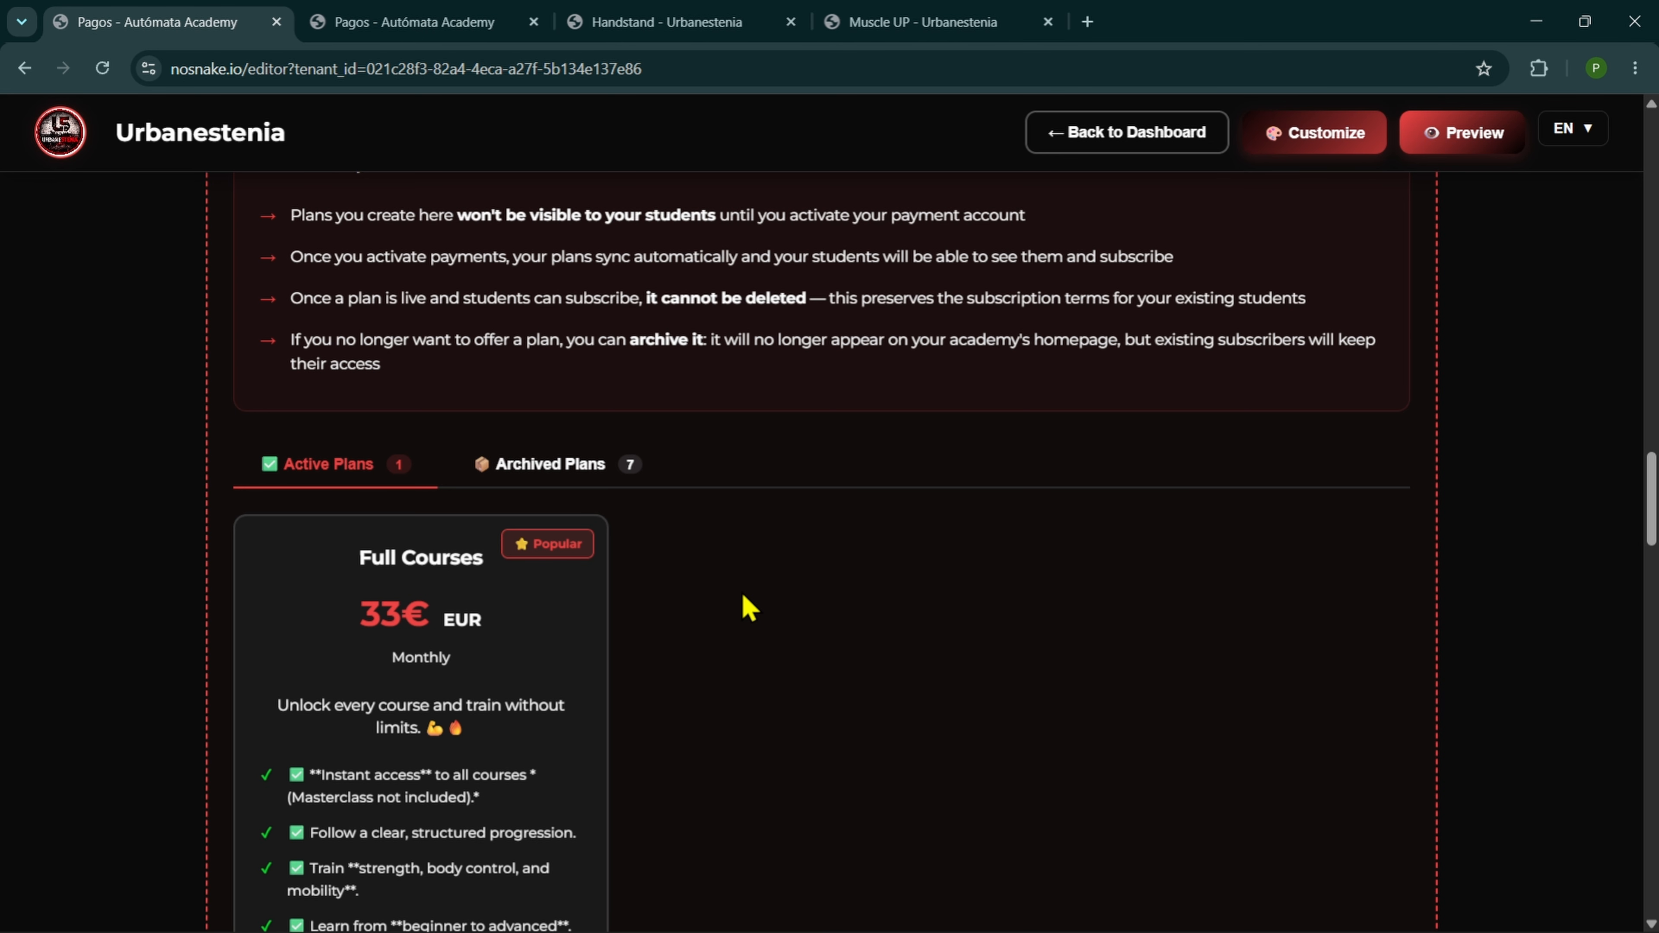
{"action": "scroll", "coordinate": [748, 608], "scroll_direction": "down", "scroll_amount": 5}
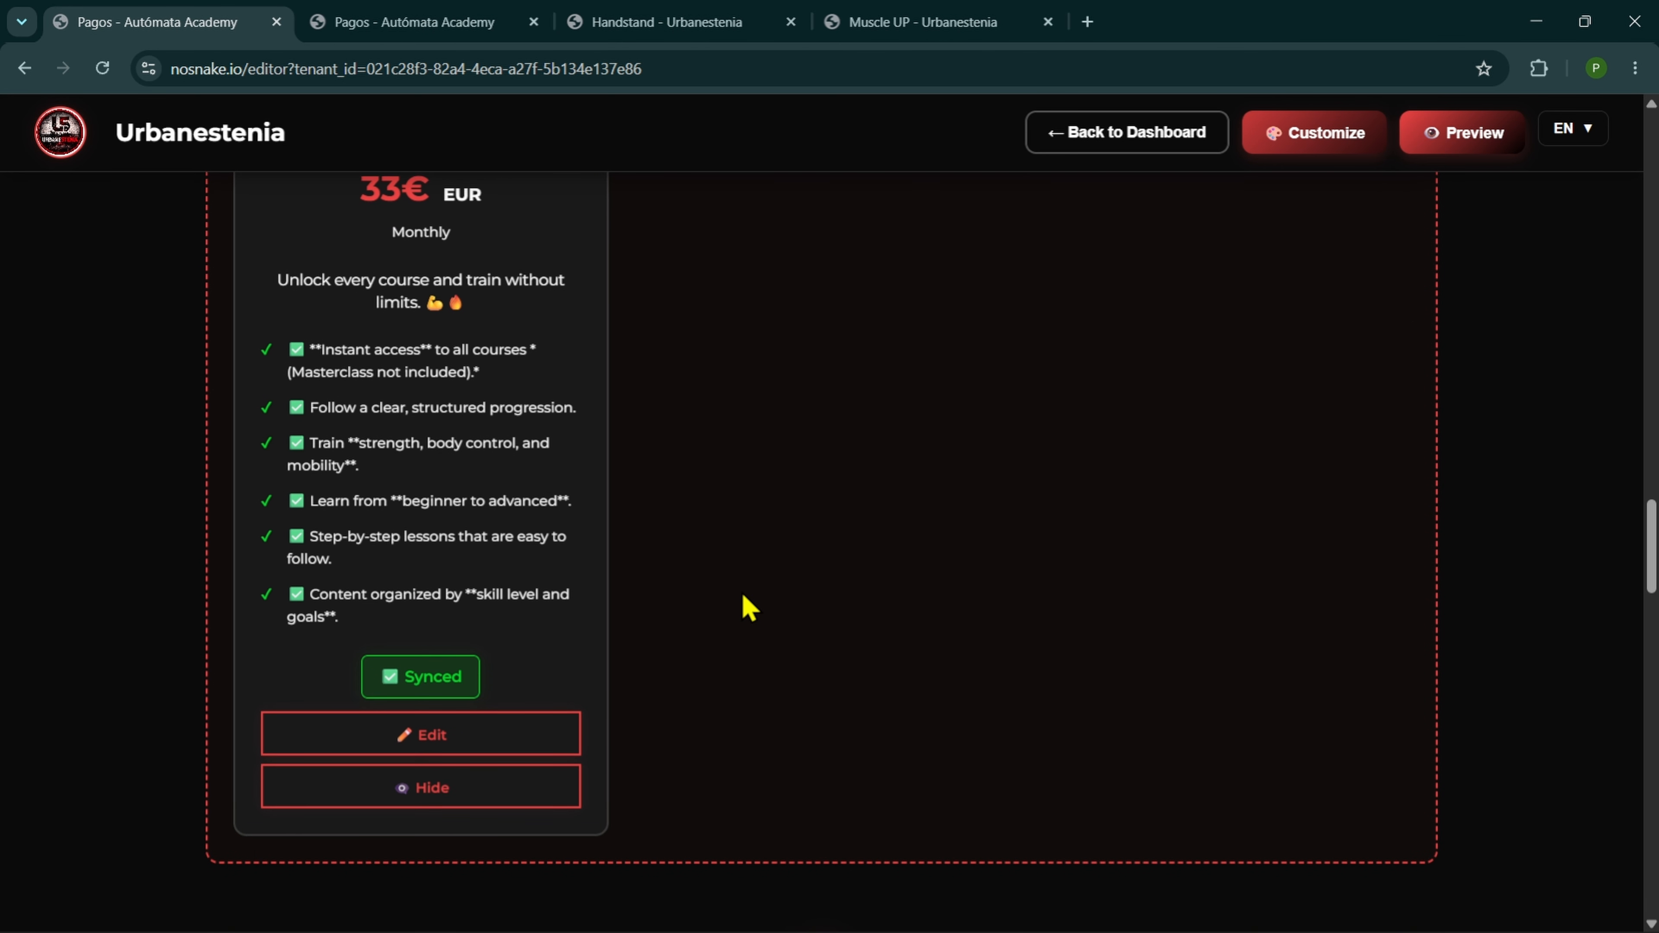
- Start creating another plan and name it "Masterclass"
{"action": "scroll", "coordinate": [740, 641], "scroll_direction": "up", "scroll_amount": 8}
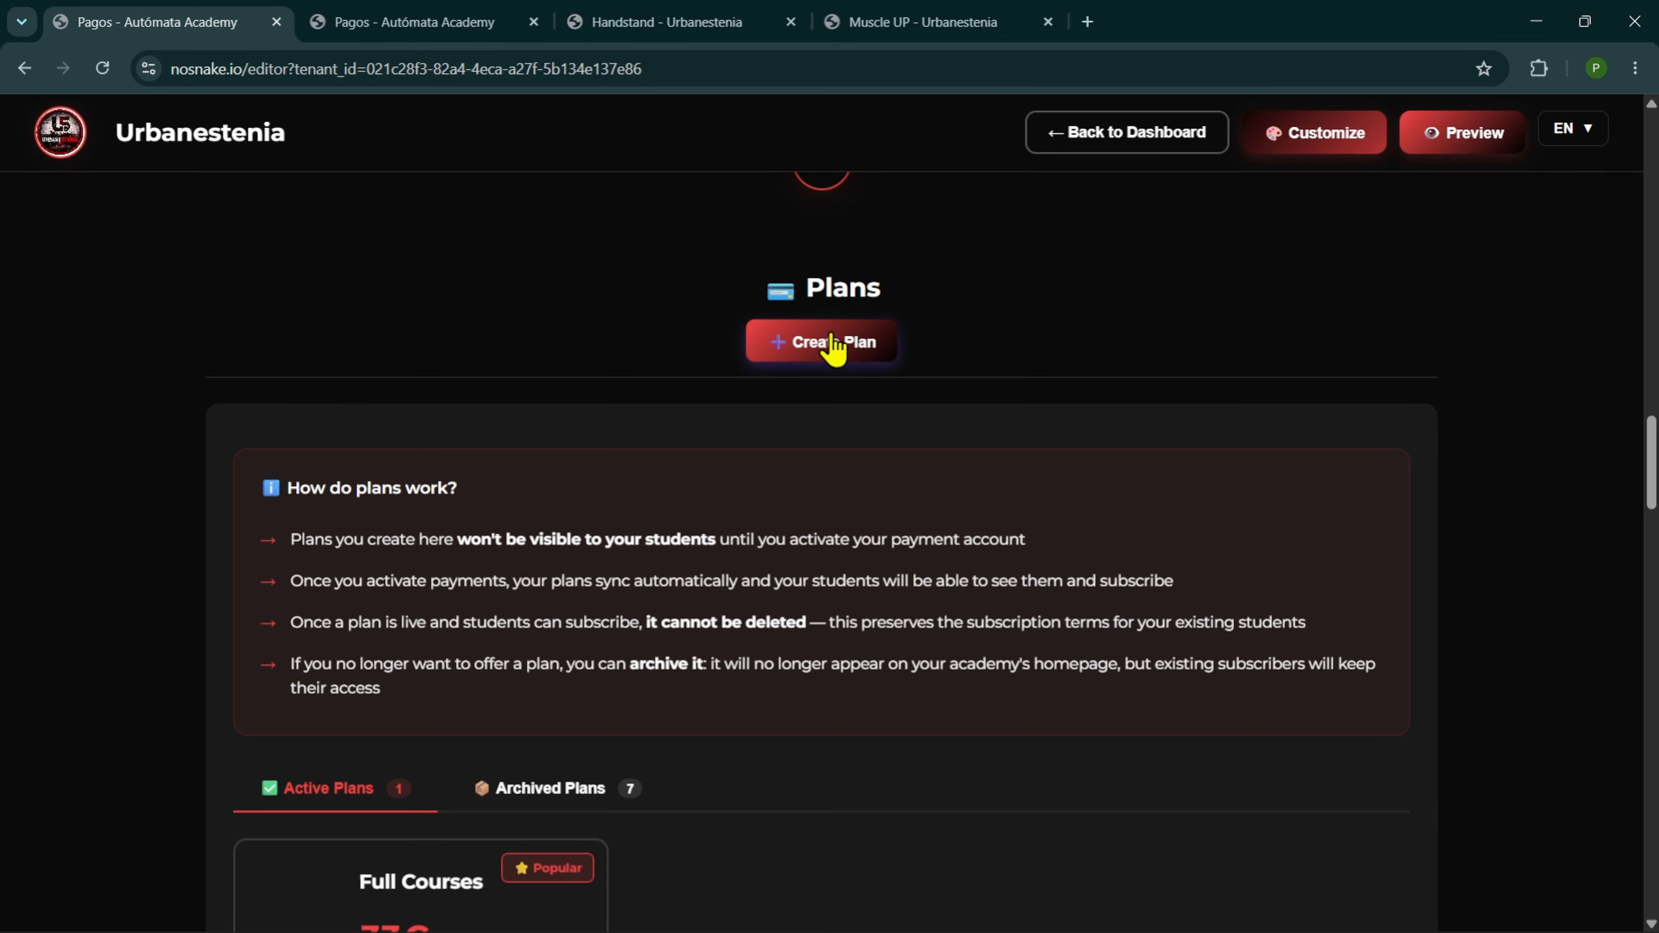
{"action": "left_click", "coordinate": [835, 345]}
{"action": "scroll", "coordinate": [875, 517], "scroll_direction": "up", "scroll_amount": 6}
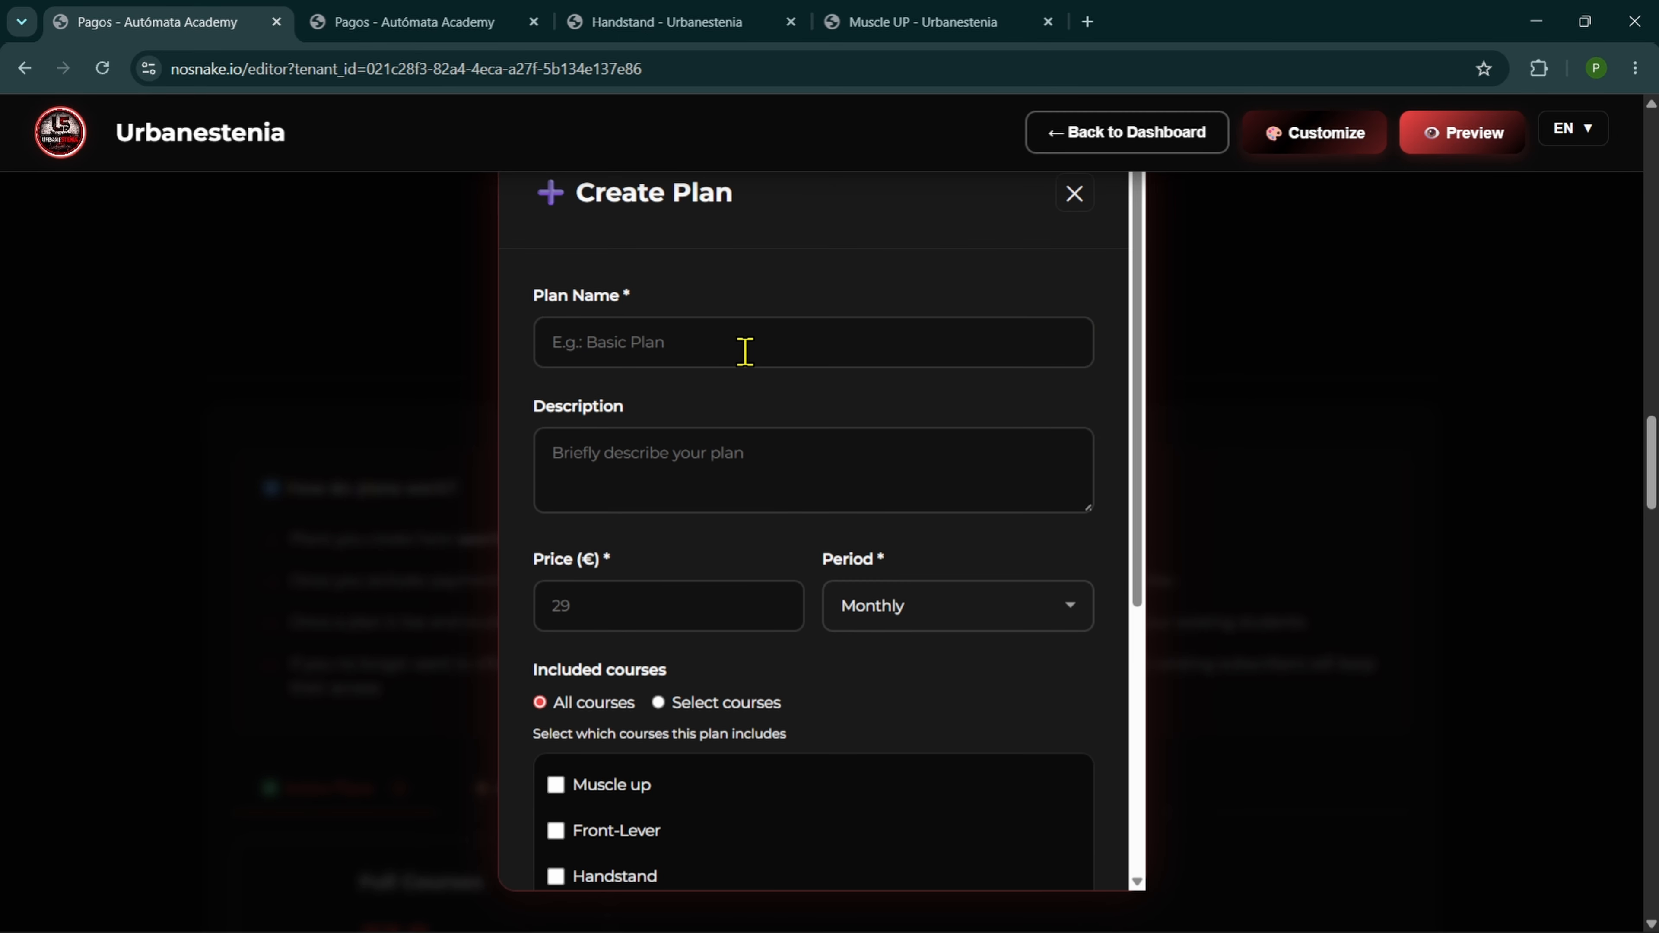
{"action": "left_click", "coordinate": [744, 351]}
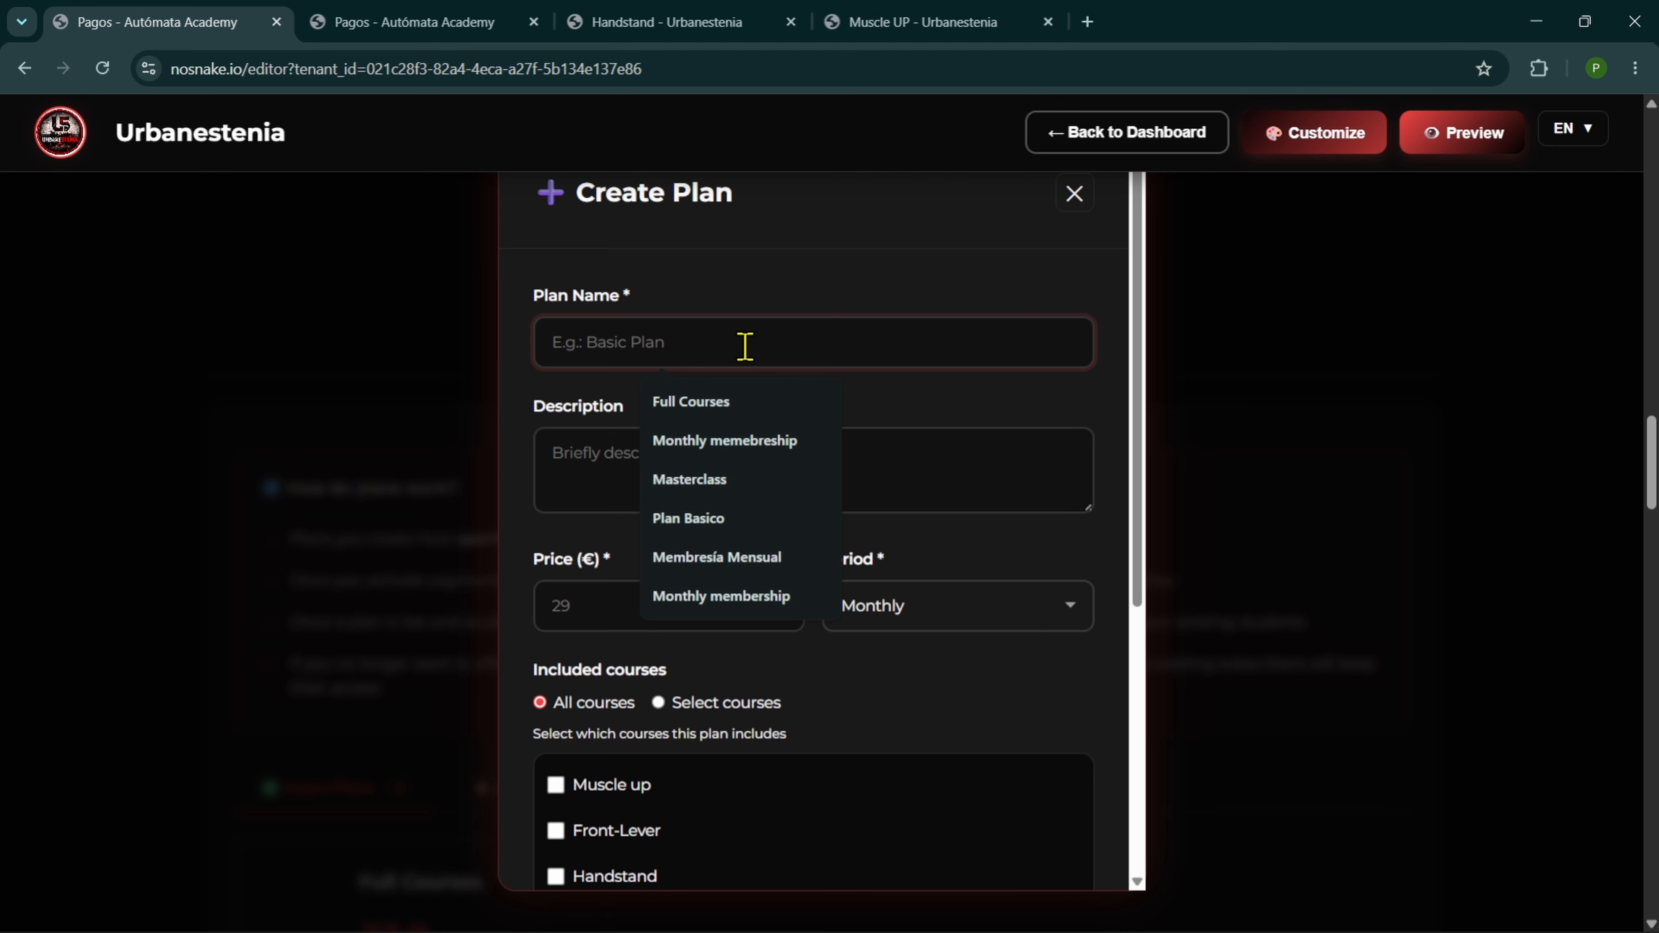
{"action": "left_click", "coordinate": [726, 480]}
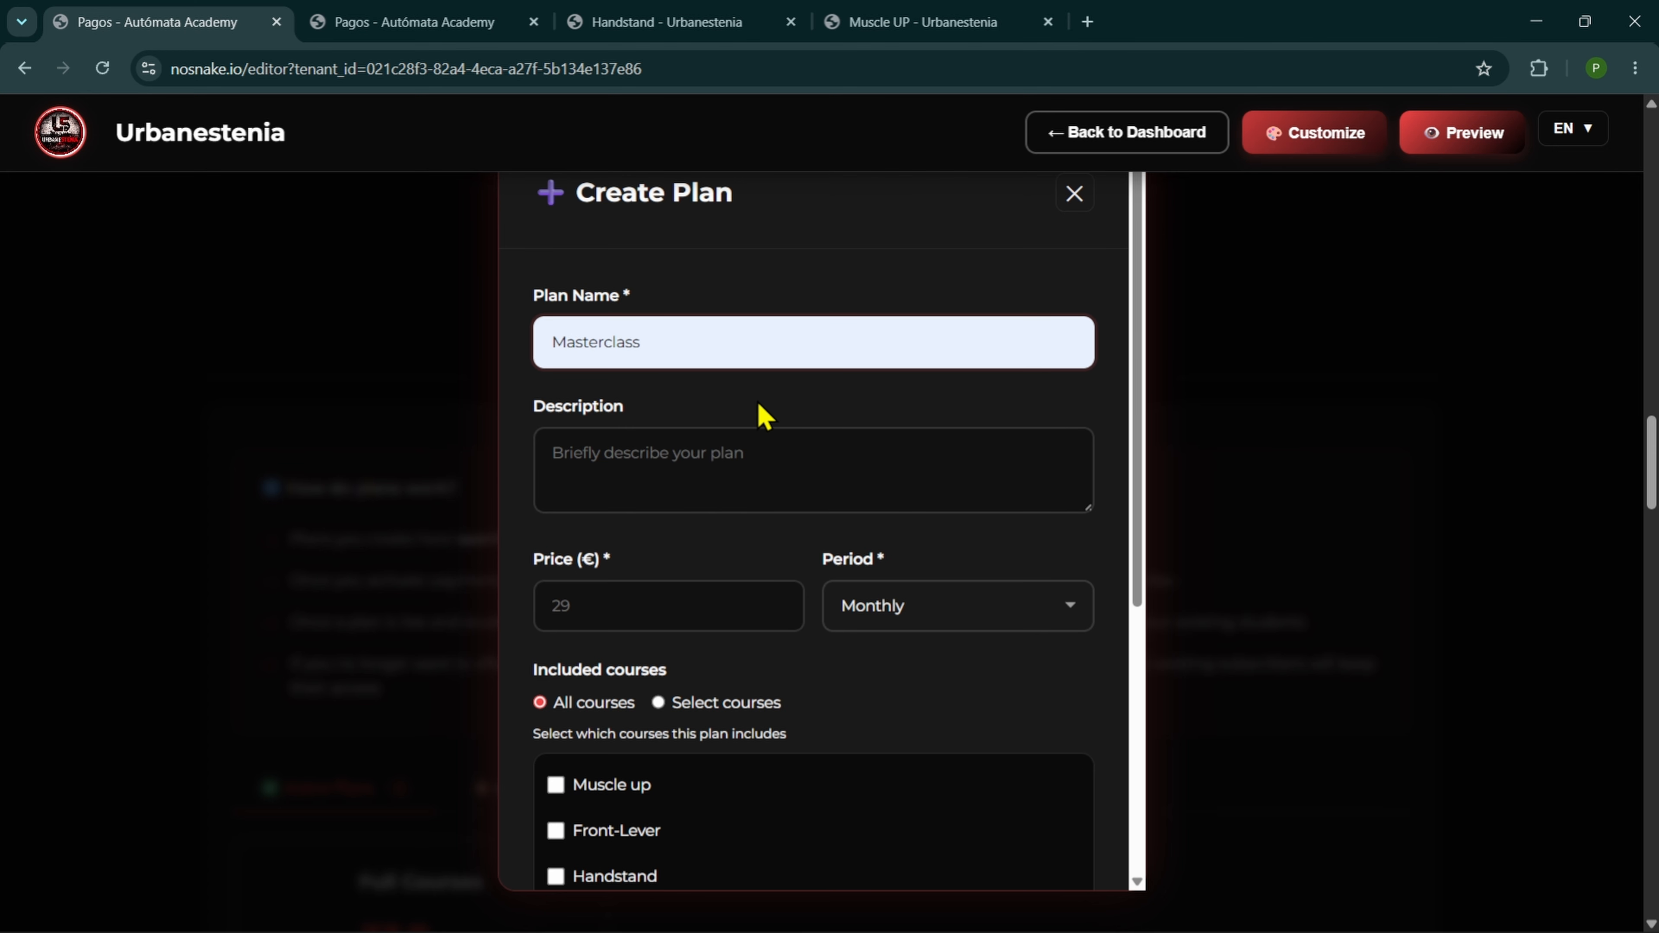
- Describe the plan as "Exclusive Masterclass where you'll learn advanced techniques, training methods, and proven methodology for real-world calisthenics."
{"action": "left_click", "coordinate": [743, 448]}
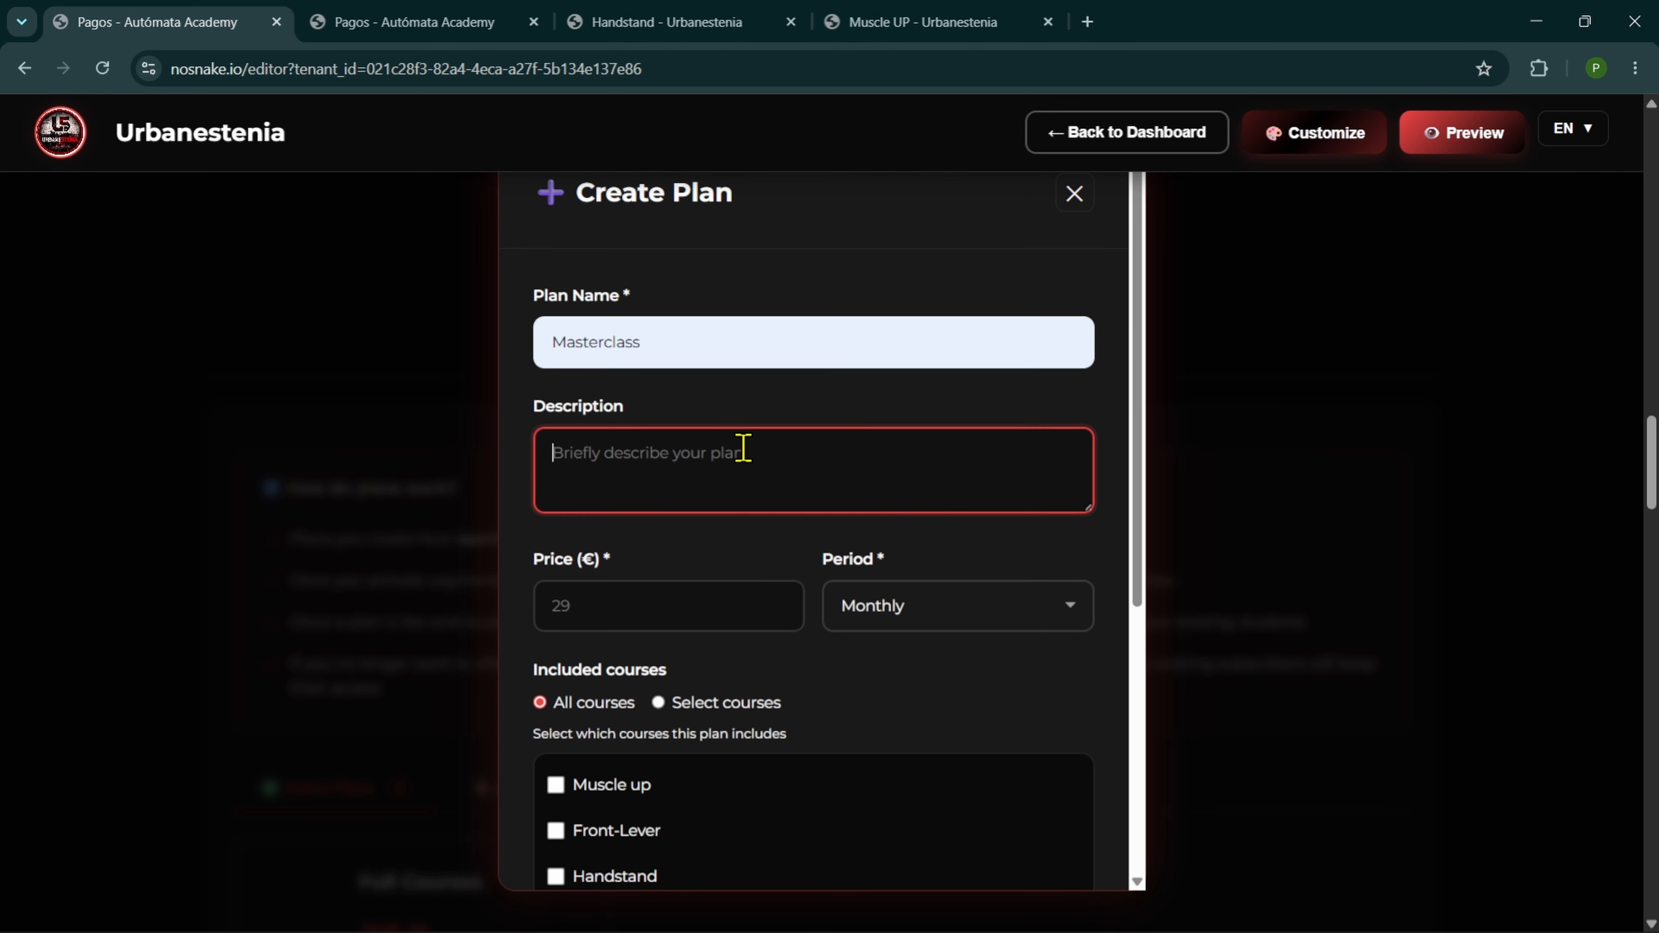
{"action": "right_click", "coordinate": [743, 448]}
{"action": "left_click", "coordinate": [660, 467]}
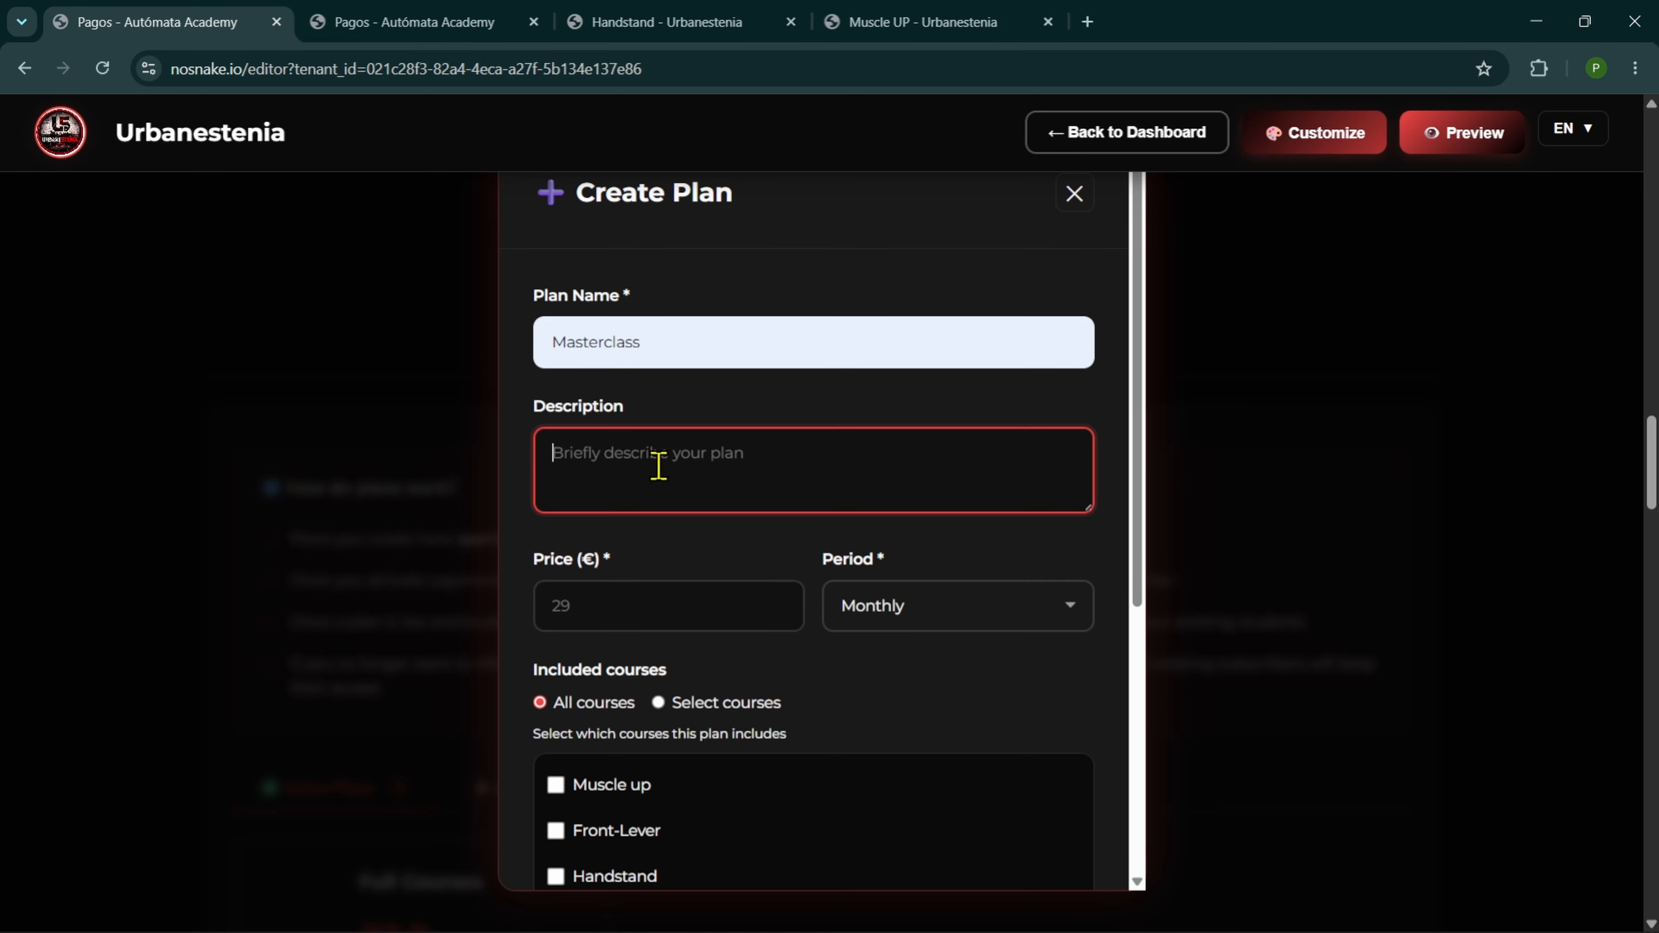
{"action": "type", "text": "Exclusive Masterclass where you'll learn advanced techniques, training methods, and proven methodology for real-world calisthenics."}
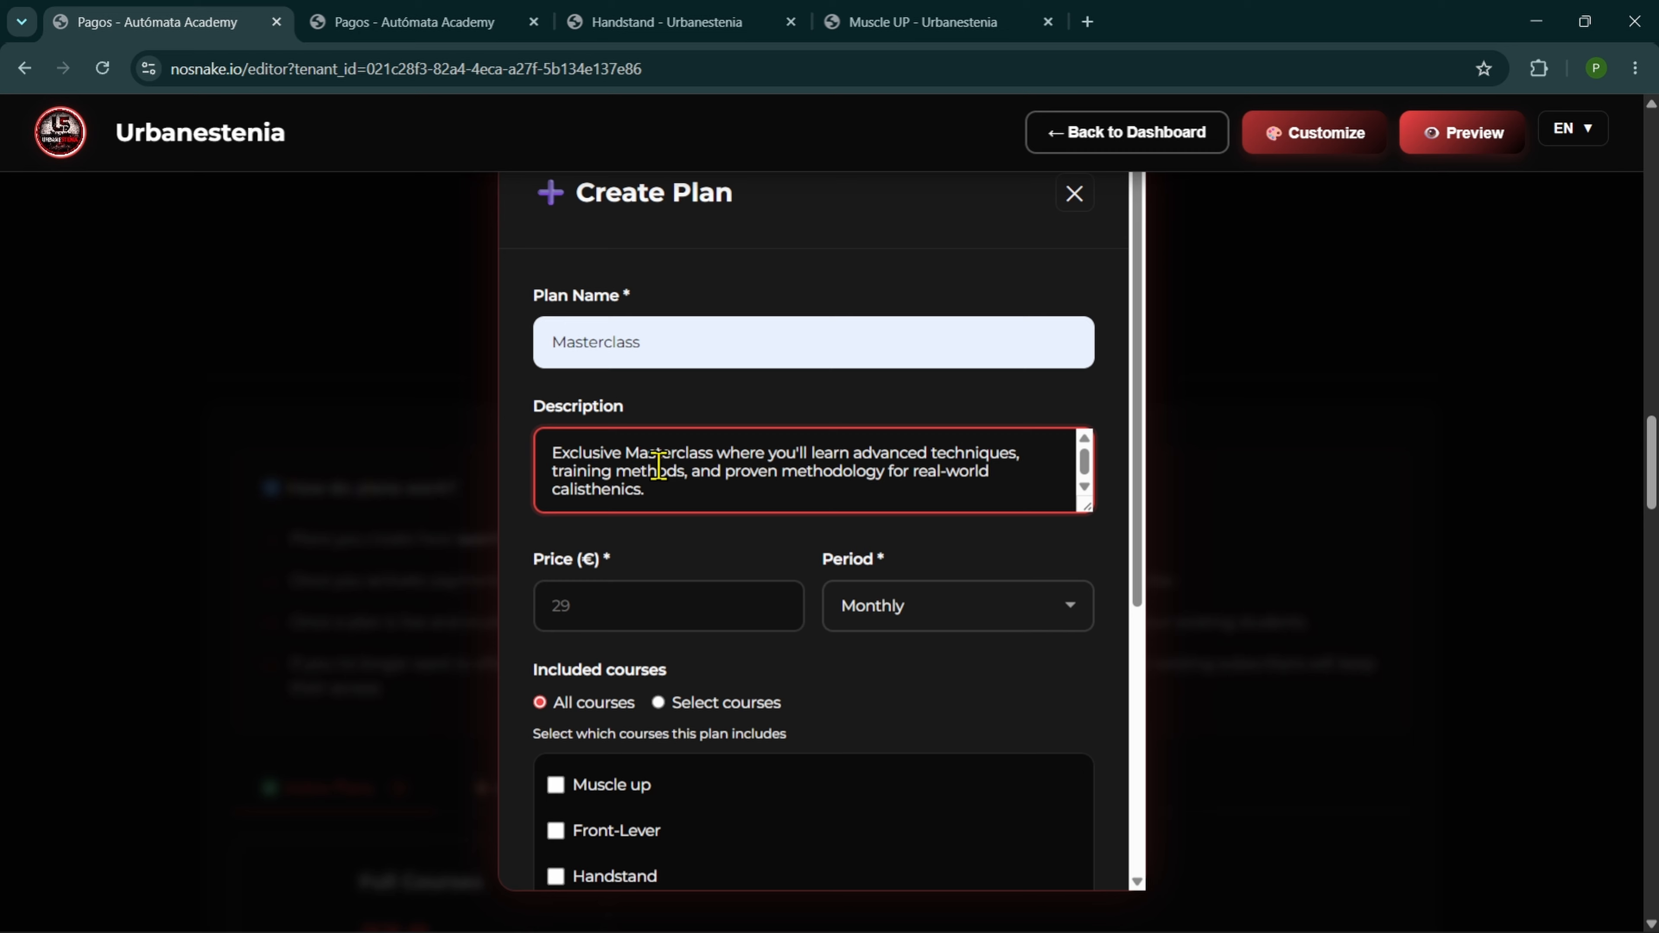
- Set the Masterclass plan's price to 11 € and its period to One-time
{"action": "left_click", "coordinate": [623, 624]}
{"action": "left_click", "coordinate": [658, 703]}
{"action": "scroll", "coordinate": [755, 561], "scroll_direction": "down", "scroll_amount": 2}
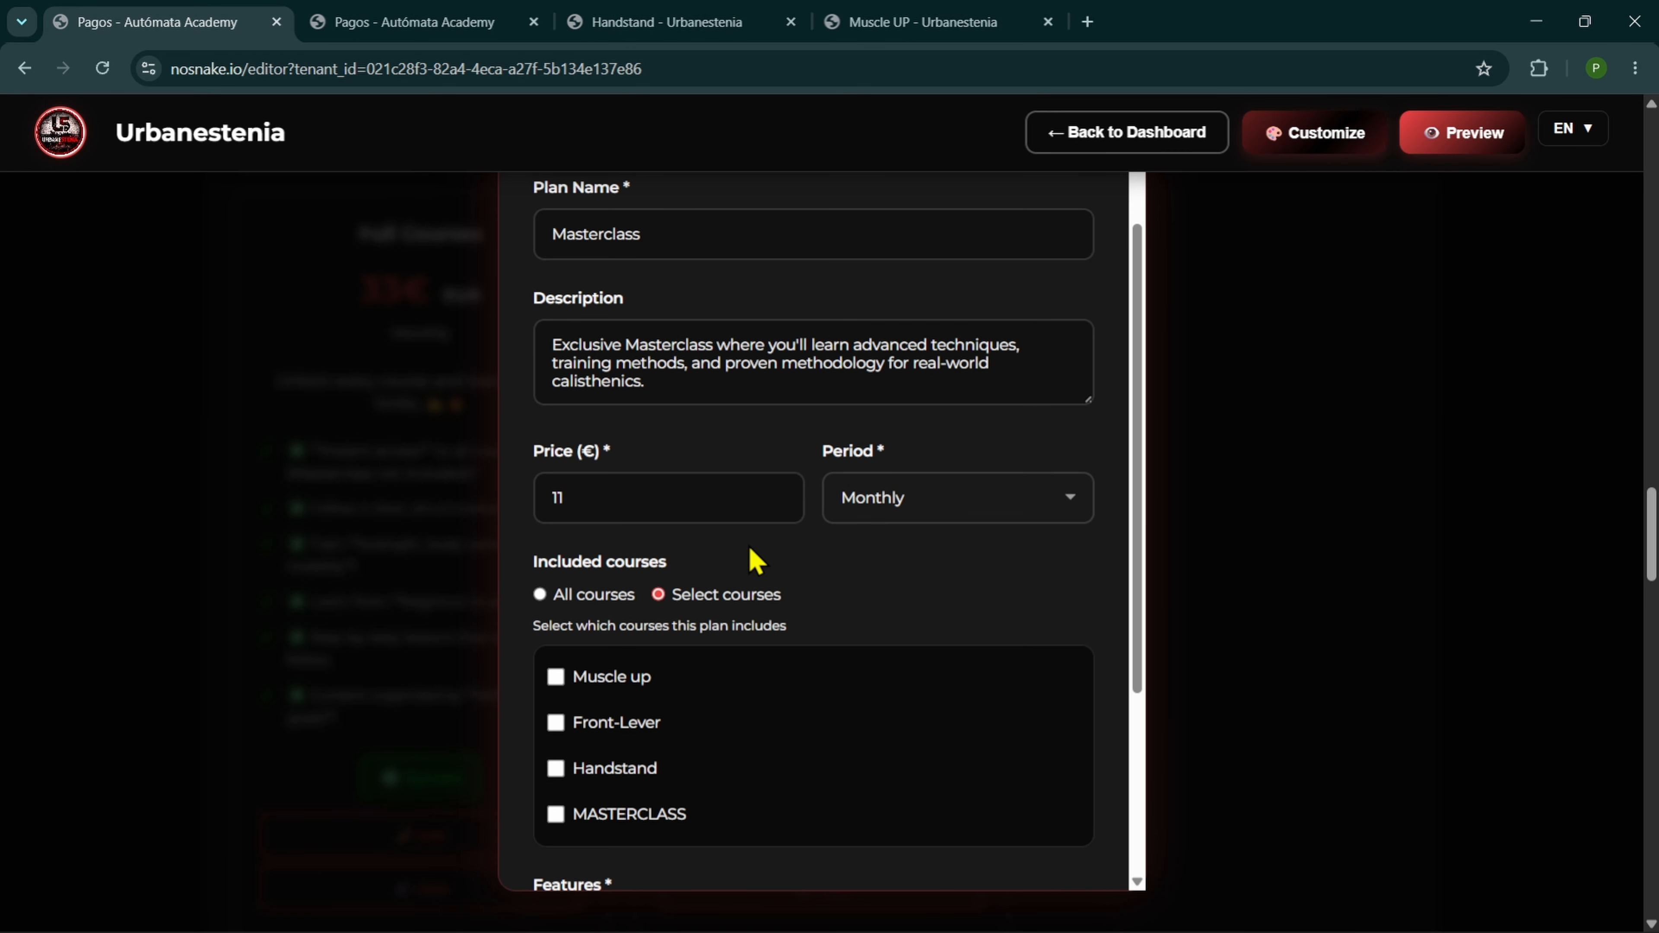
{"action": "left_click", "coordinate": [969, 496]}
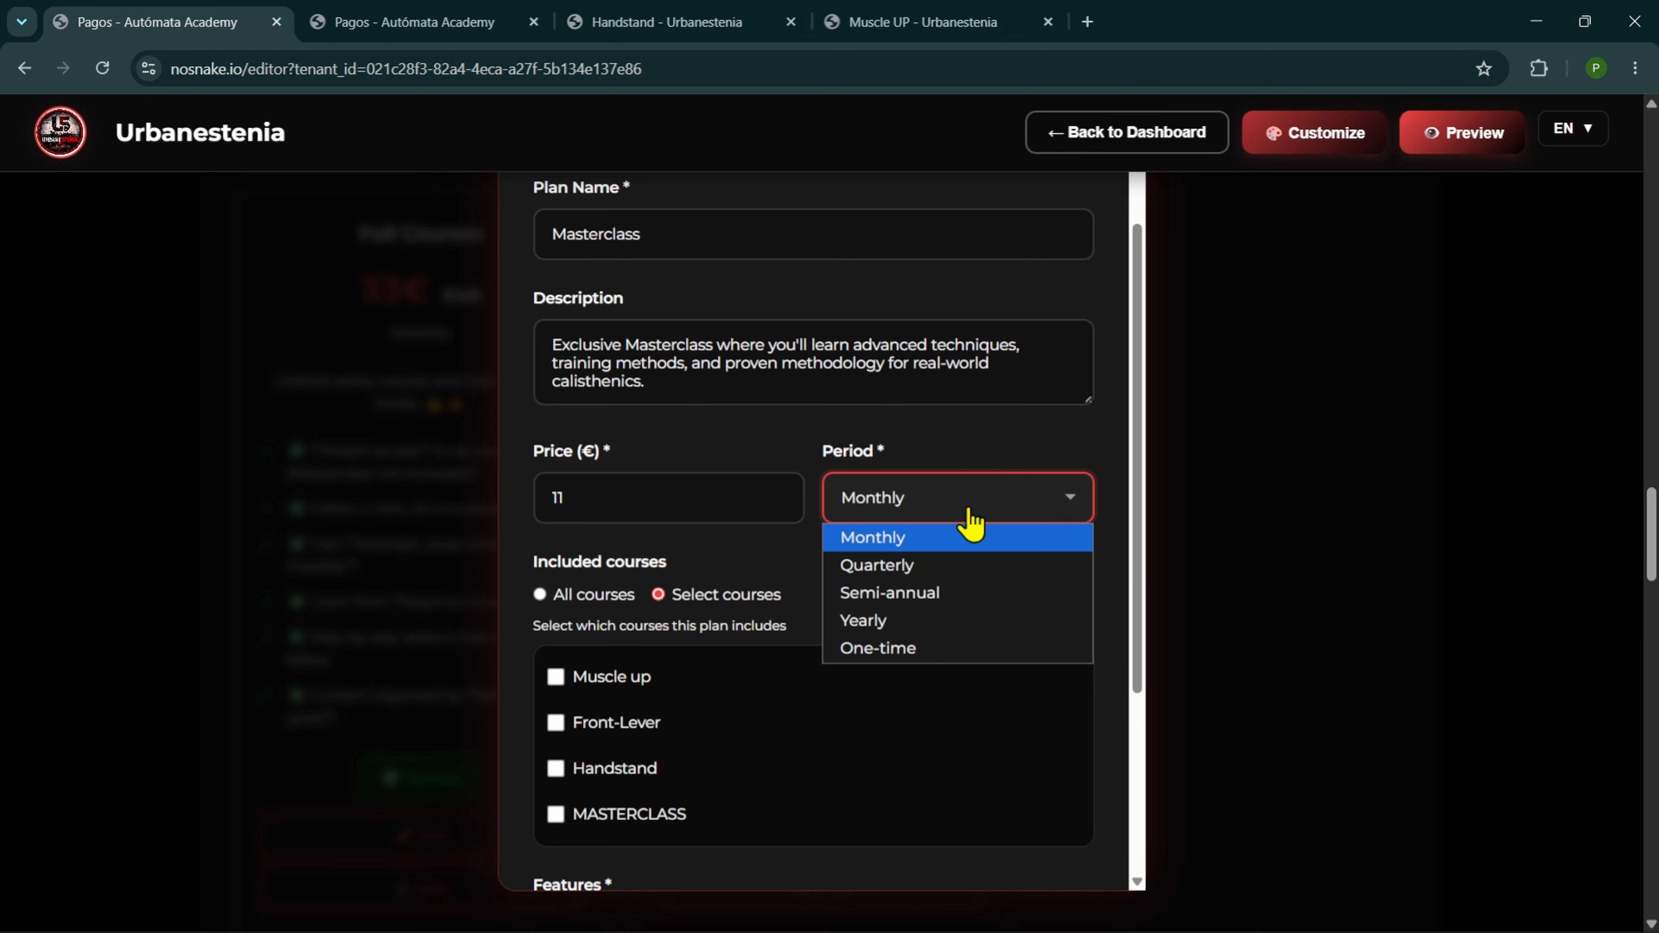
{"action": "left_click", "coordinate": [952, 650]}
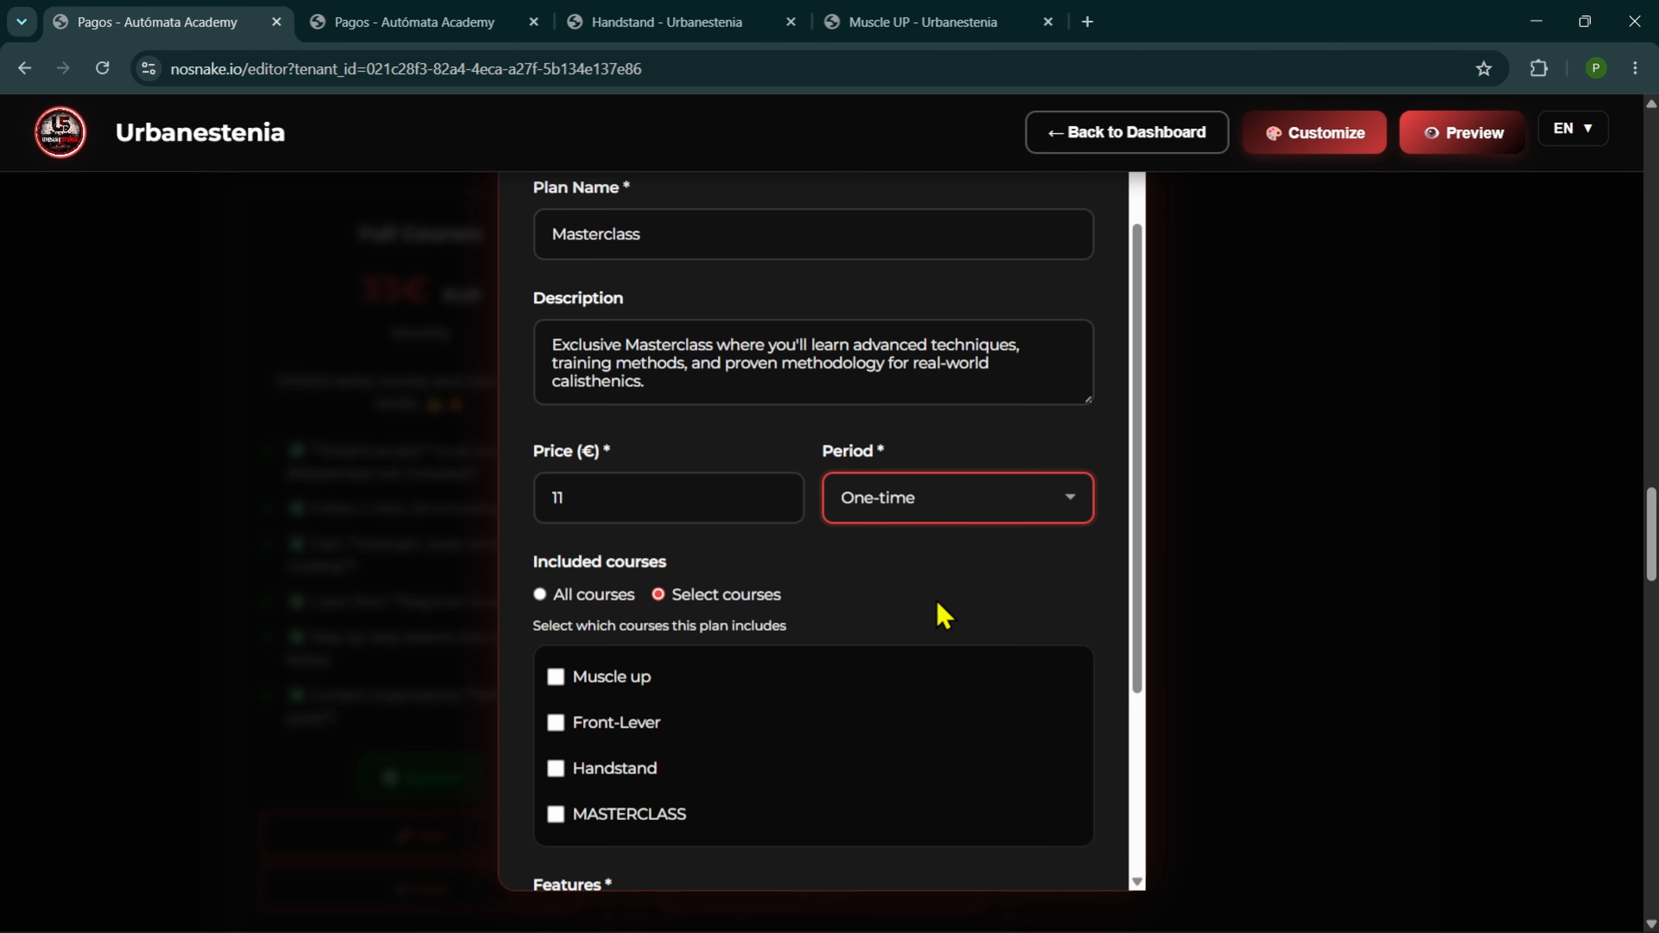
- Limit the plan's included courses to selected ones and include only MASTERCLASS
{"action": "scroll", "coordinate": [942, 615], "scroll_direction": "down", "scroll_amount": 4}
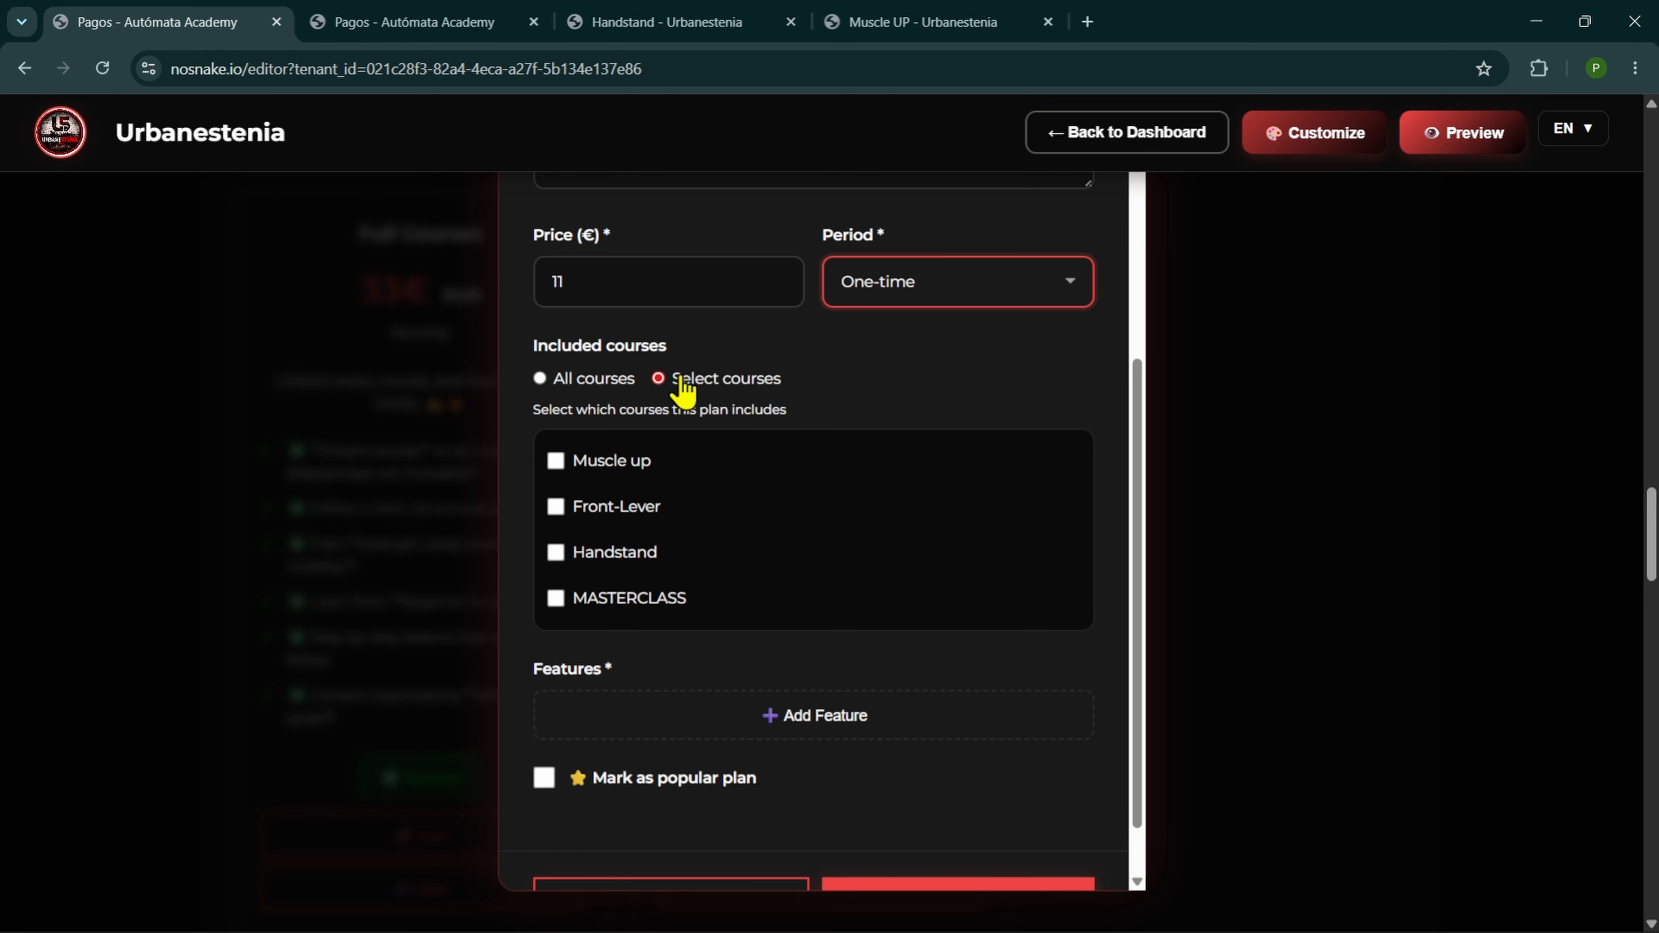
{"action": "left_click", "coordinate": [540, 379]}
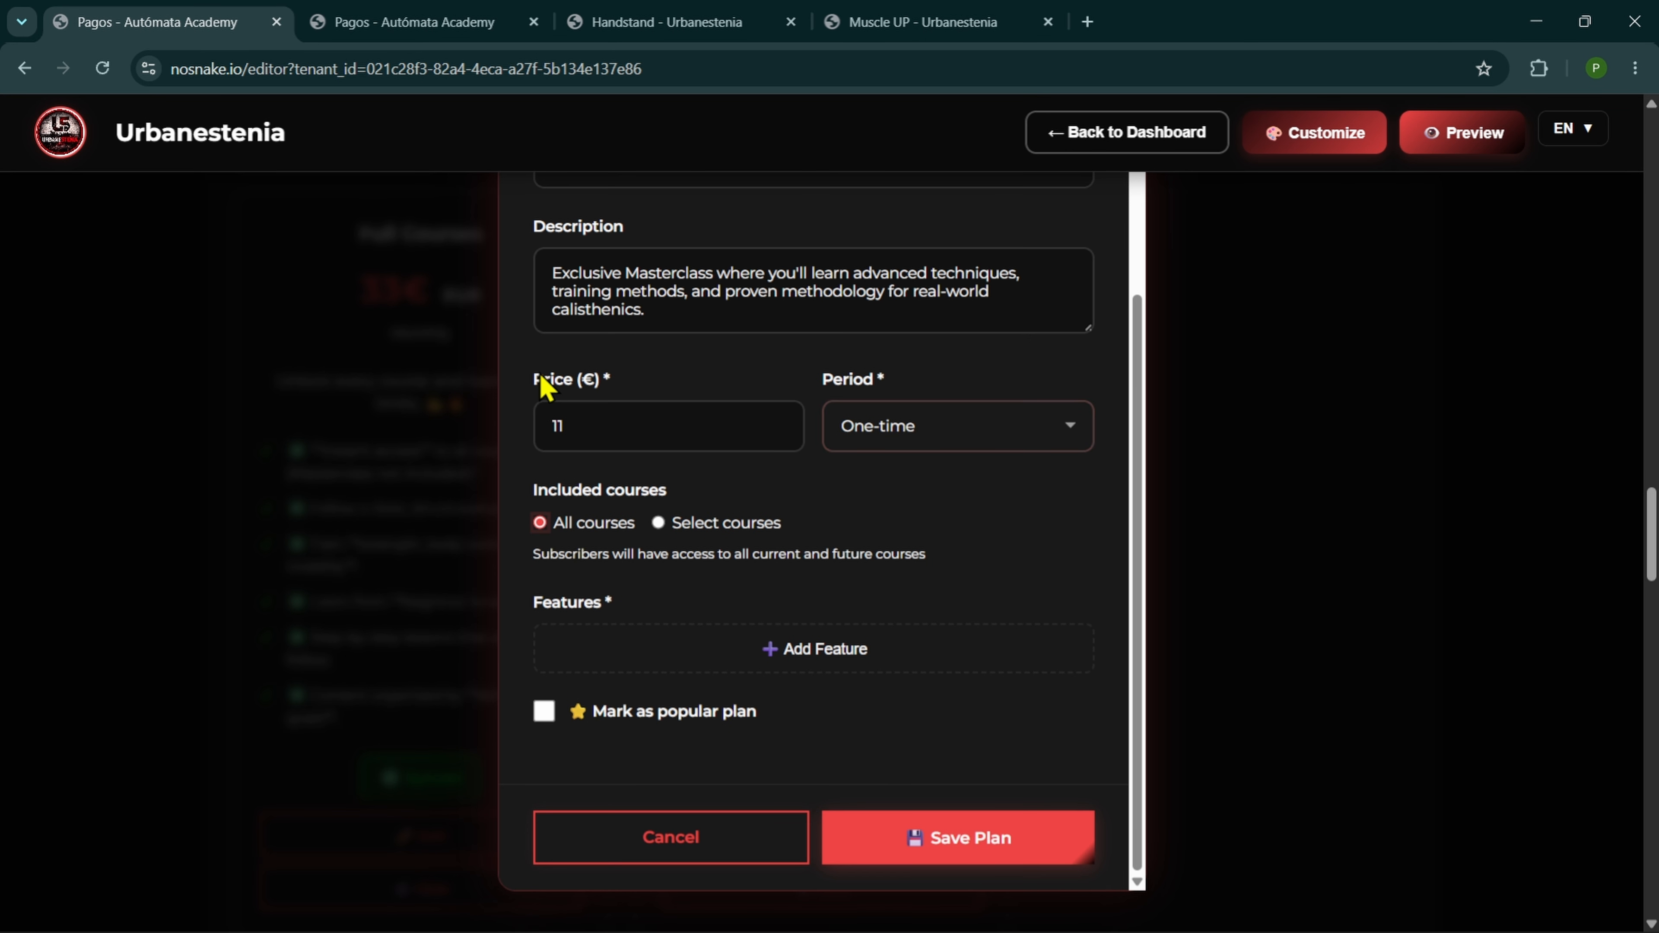
{"action": "left_click", "coordinate": [658, 523]}
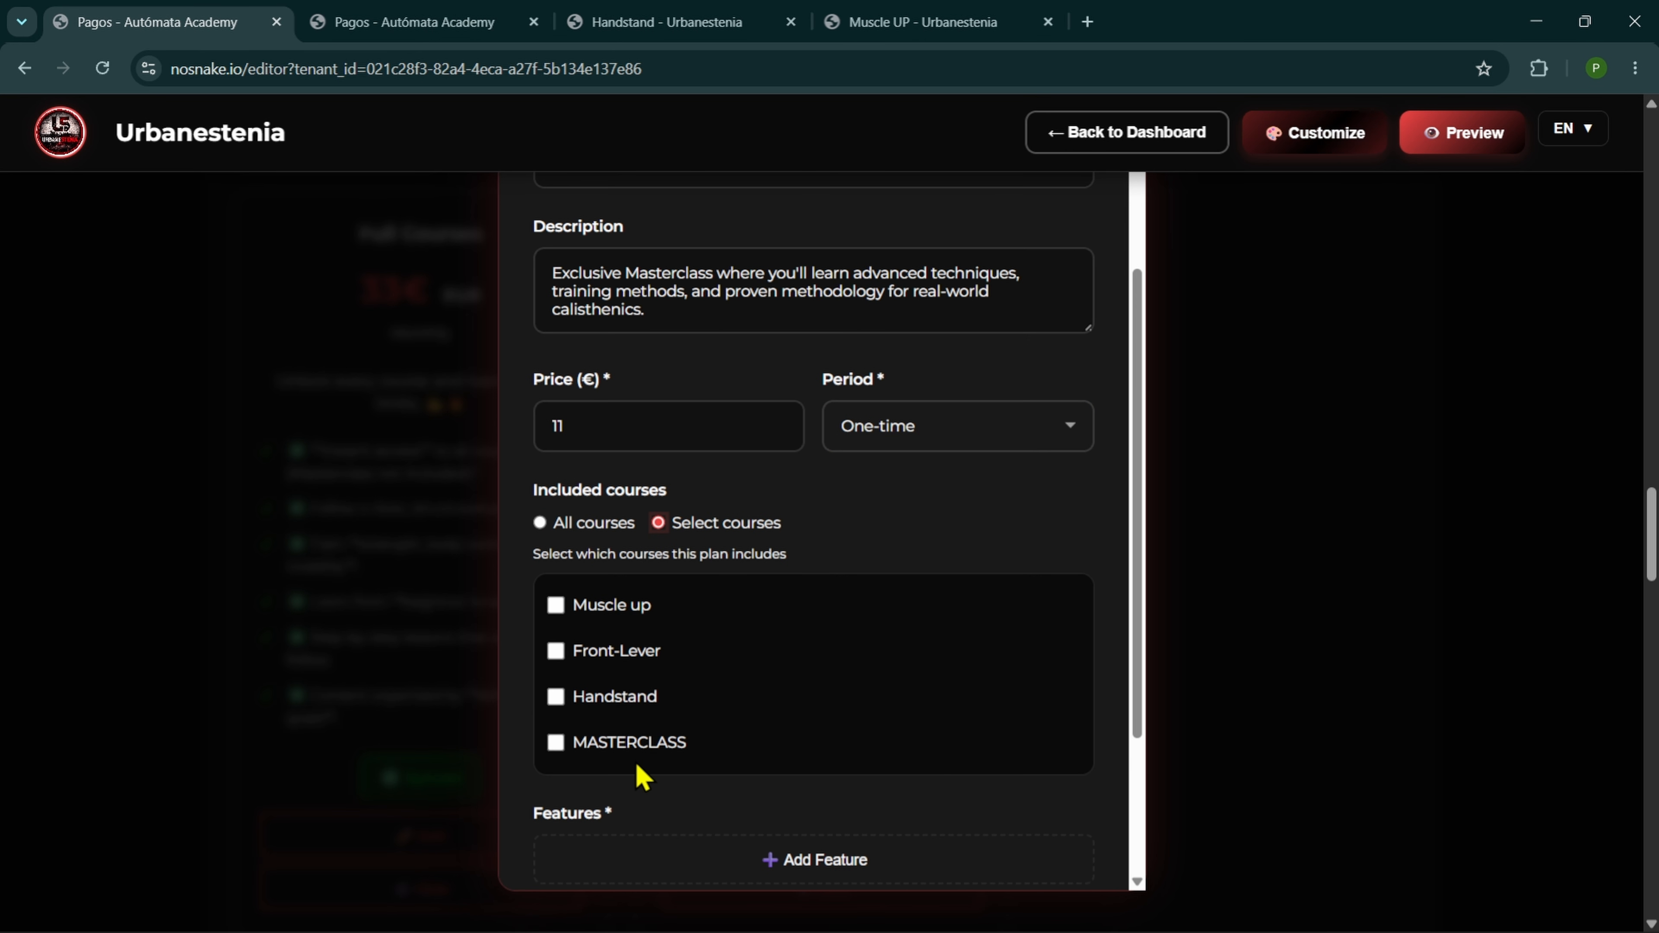
{"action": "left_click", "coordinate": [553, 744]}
{"action": "scroll", "coordinate": [938, 563], "scroll_direction": "down", "scroll_amount": 3}
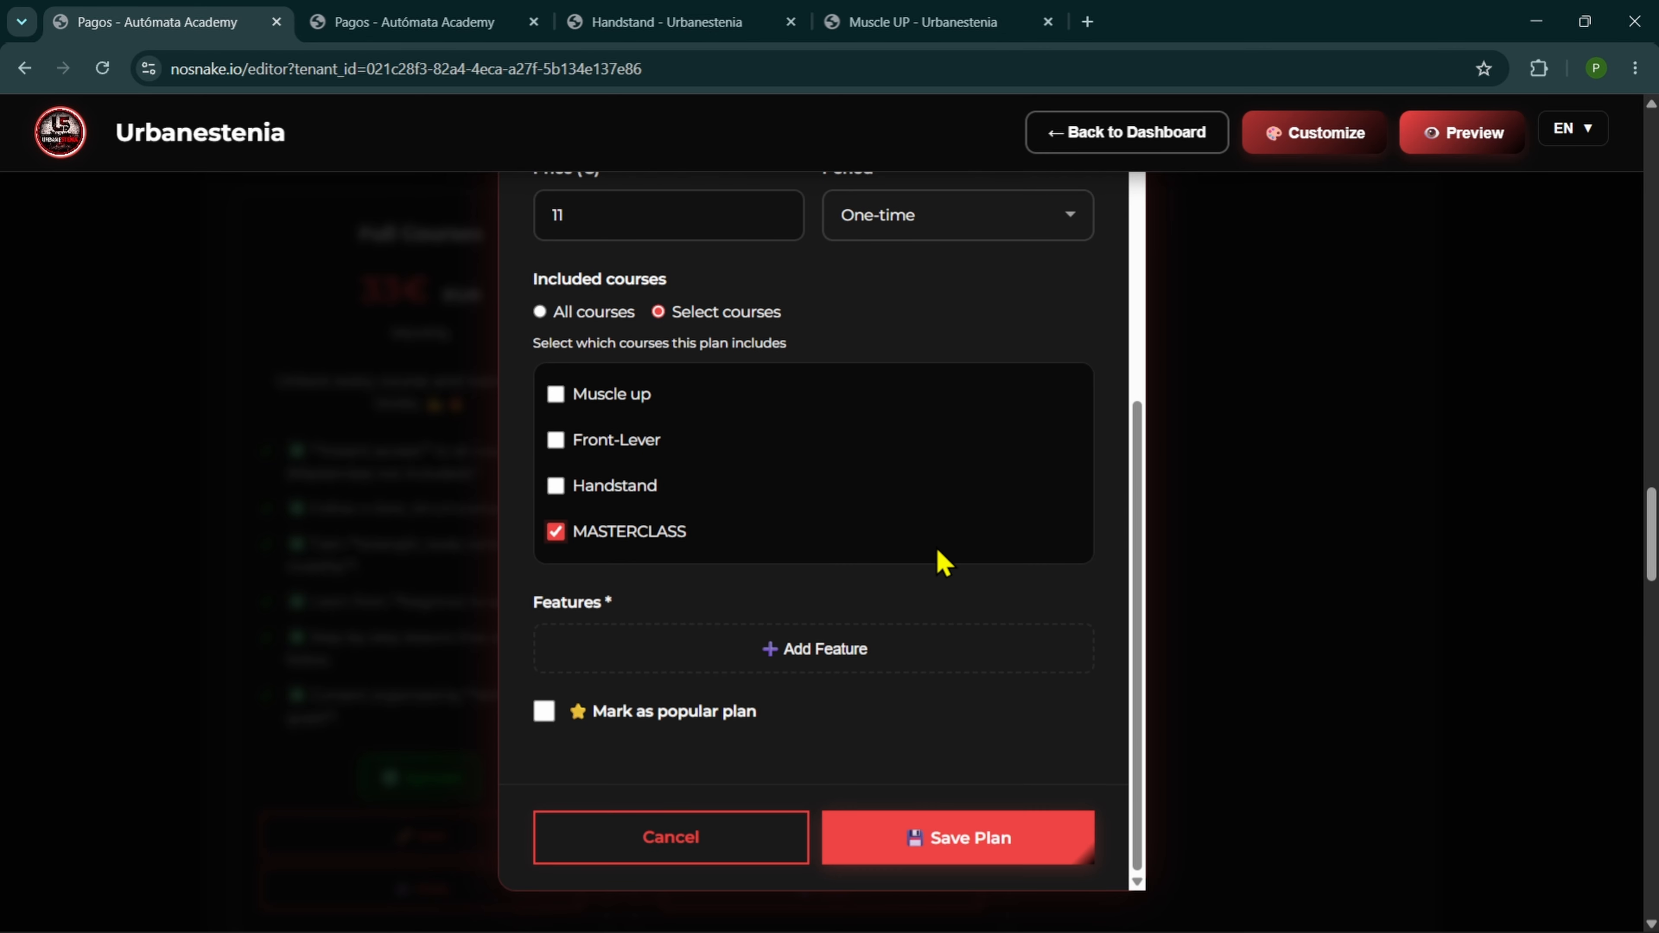
- Add features for exclusive content, real-world case studies with detailed explanations, advanced techniques and mobility training, and non-inclusion in the membership, and save the plan
{"action": "left_click", "coordinate": [878, 653]}
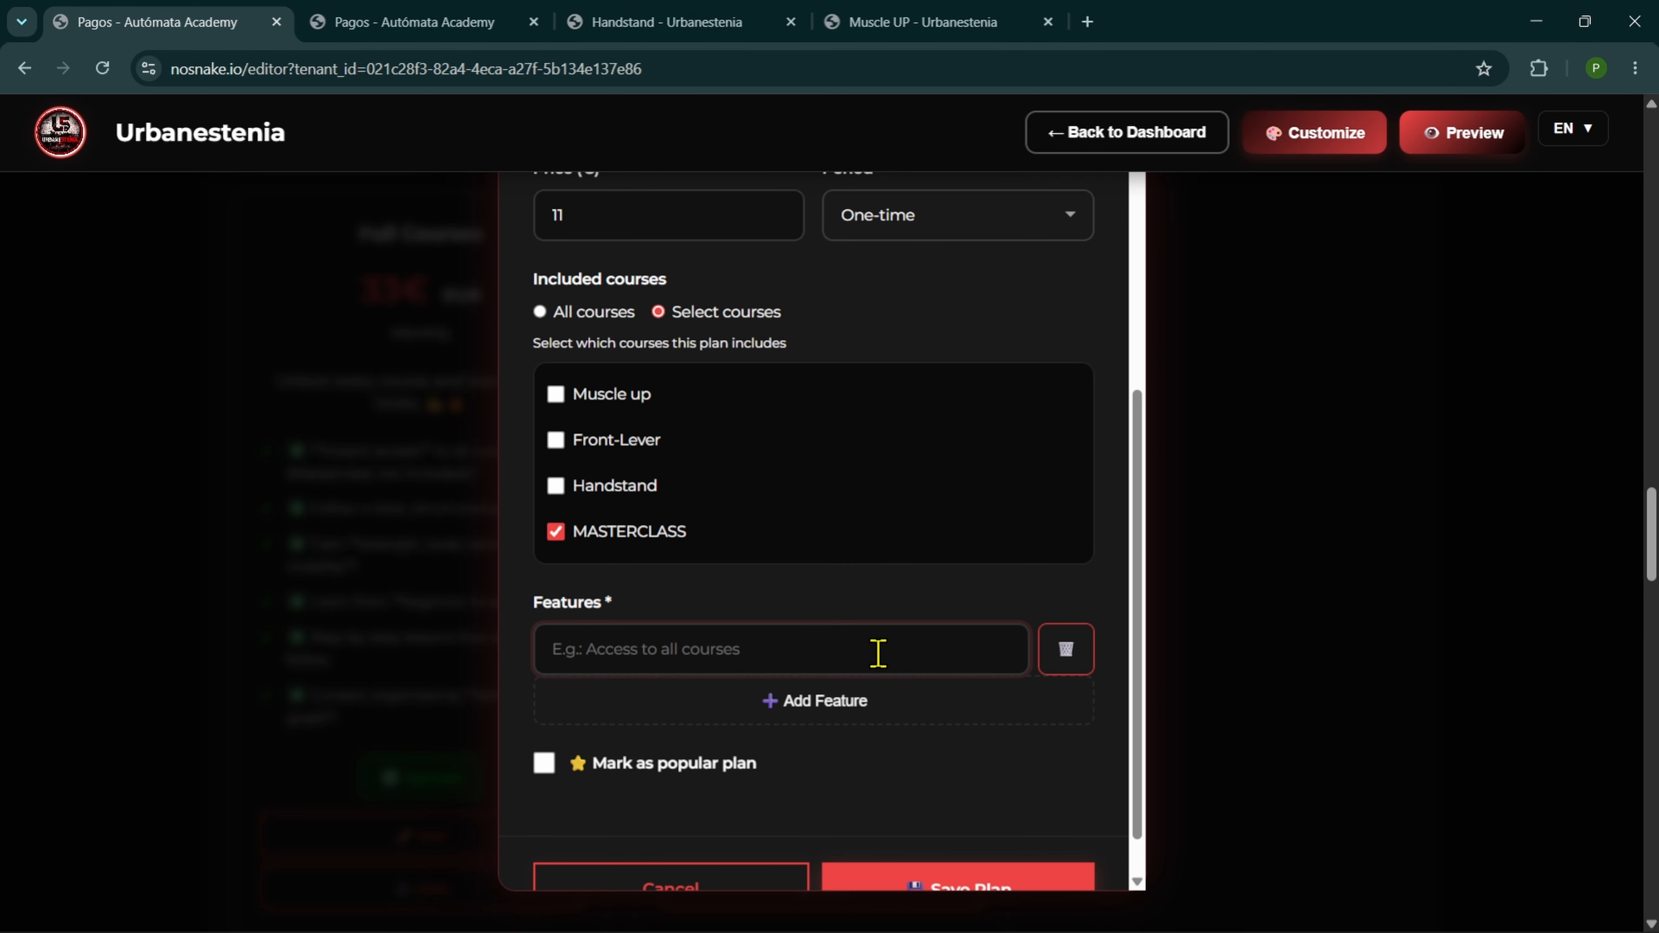
{"action": "type", "text": "✅ **Exclusive content** ✅ **Real-world case studies** with detailed explanations ✅ **Advanced techniques** and mobility training ✅ **Not included** in the membership"}
{"action": "scroll", "coordinate": [878, 655], "scroll_direction": "down", "scroll_amount": 3}
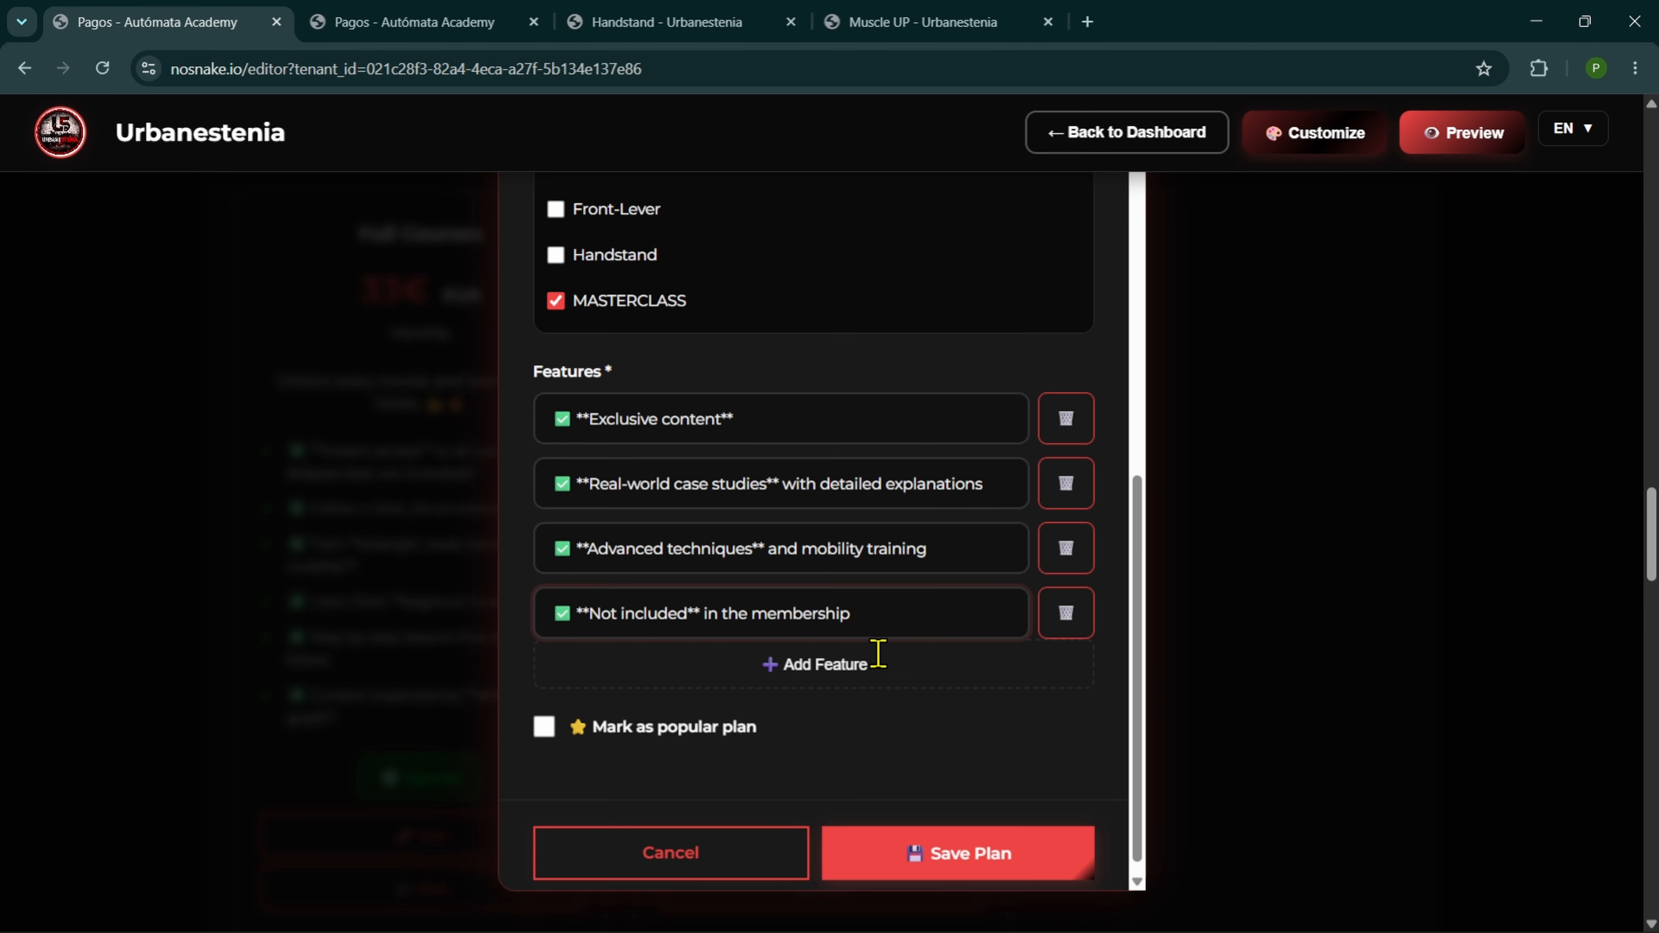
{"action": "left_click", "coordinate": [927, 839]}
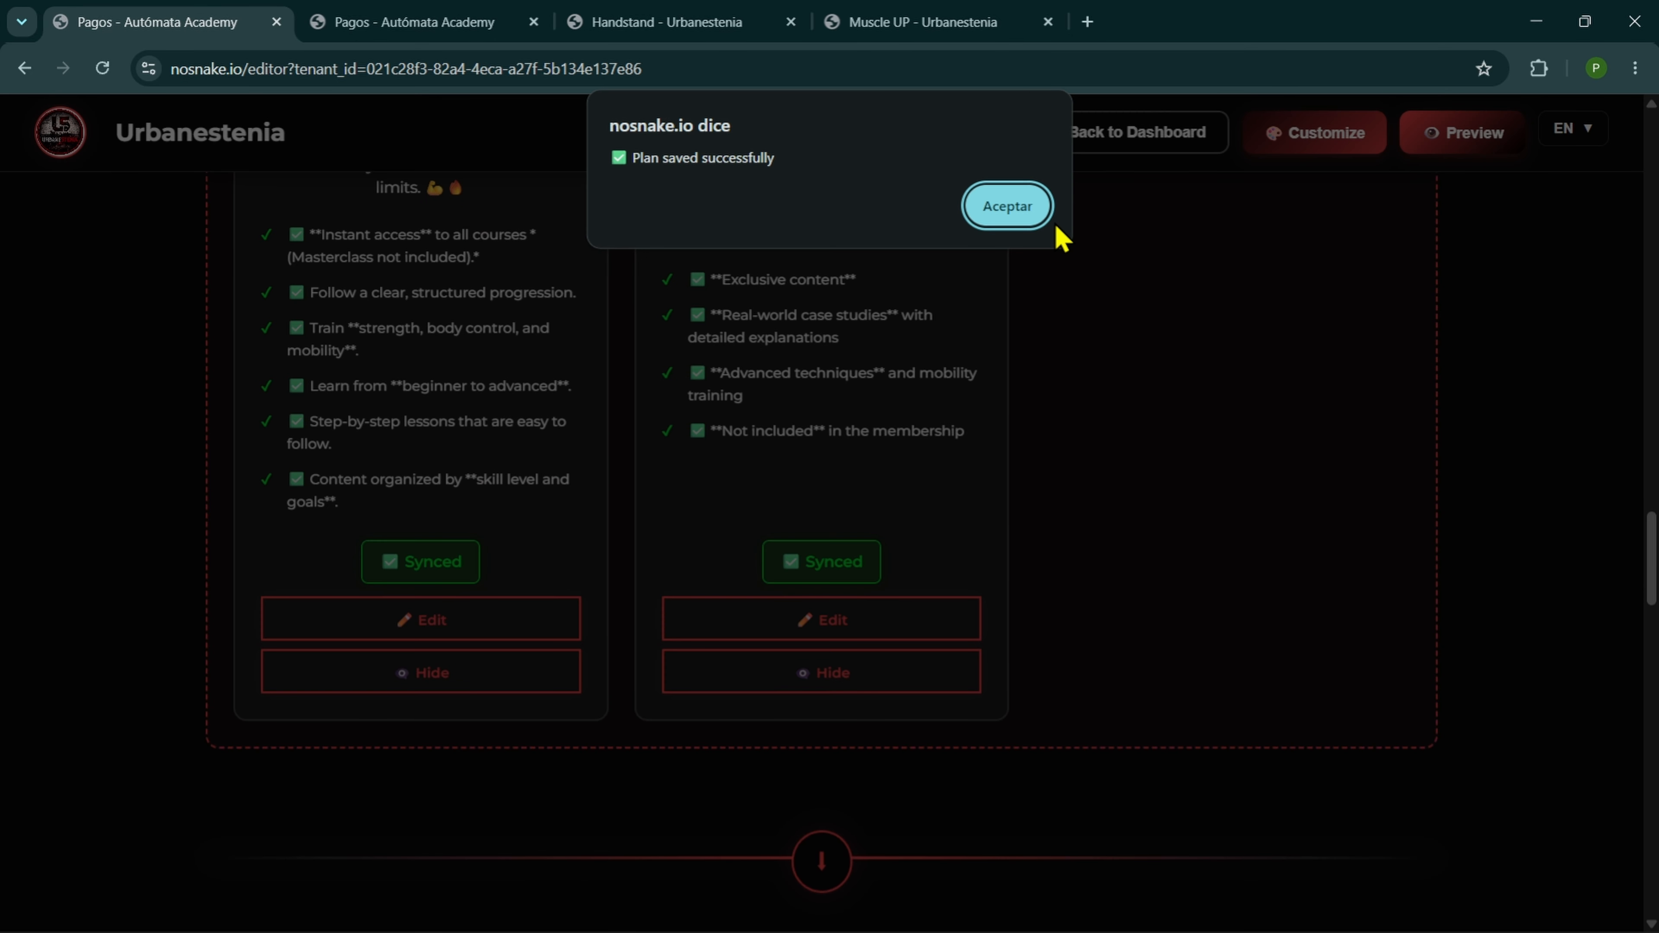
{"action": "left_click", "coordinate": [1027, 210]}
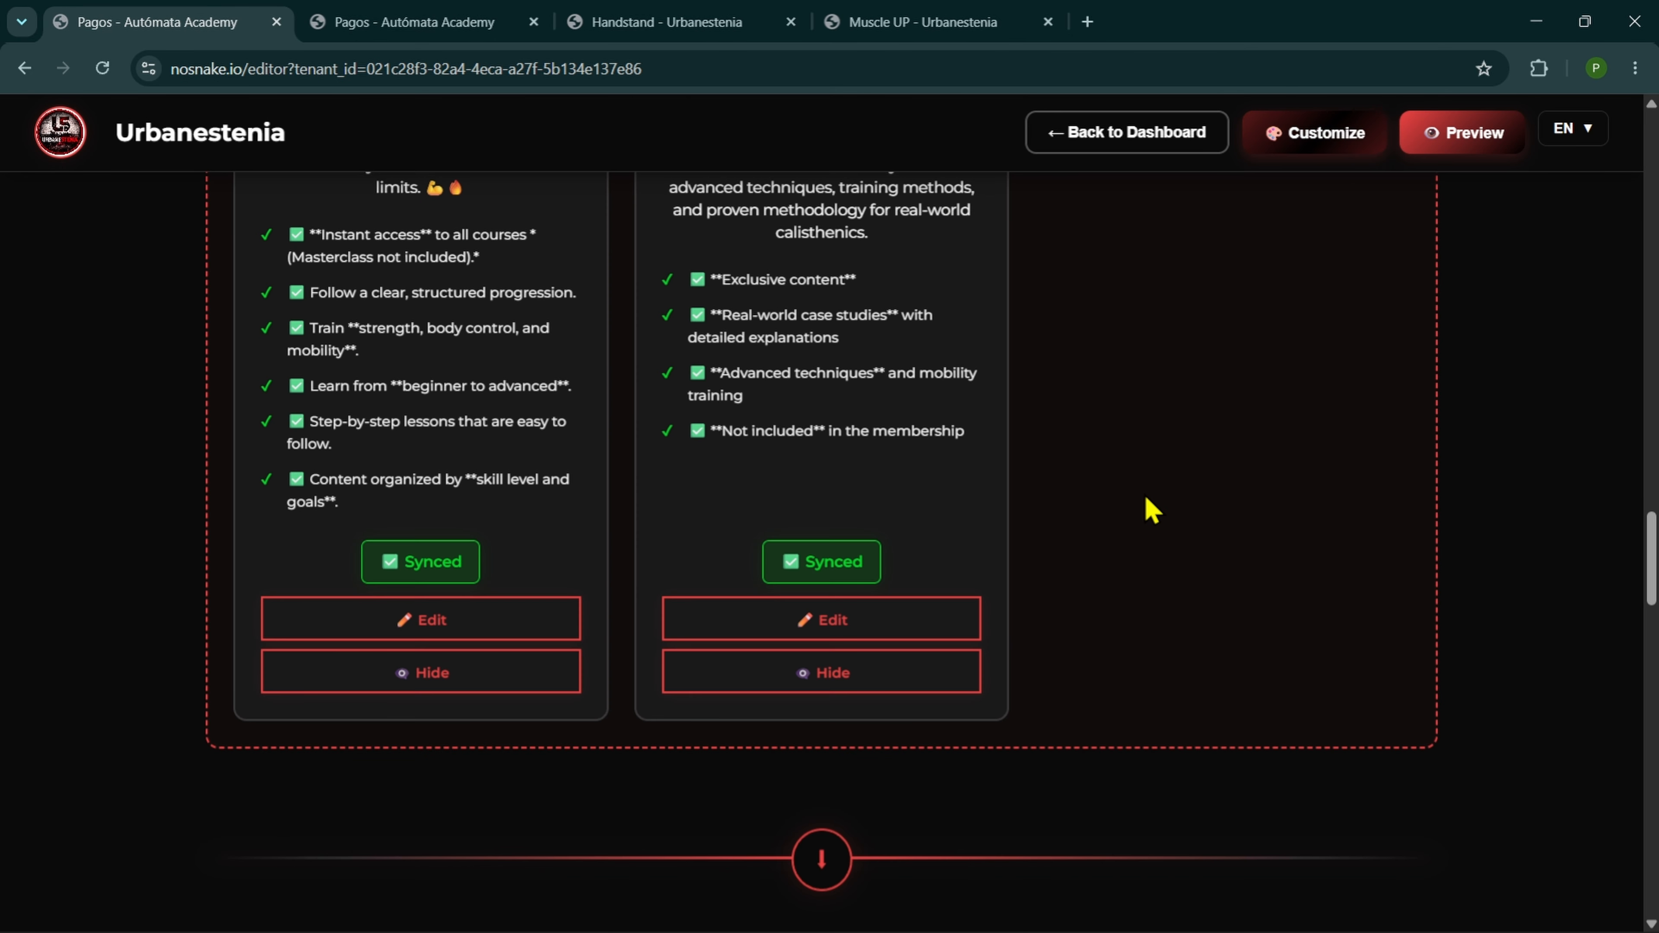
{"action": "scroll", "coordinate": [1137, 522], "scroll_direction": "up", "scroll_amount": 3}
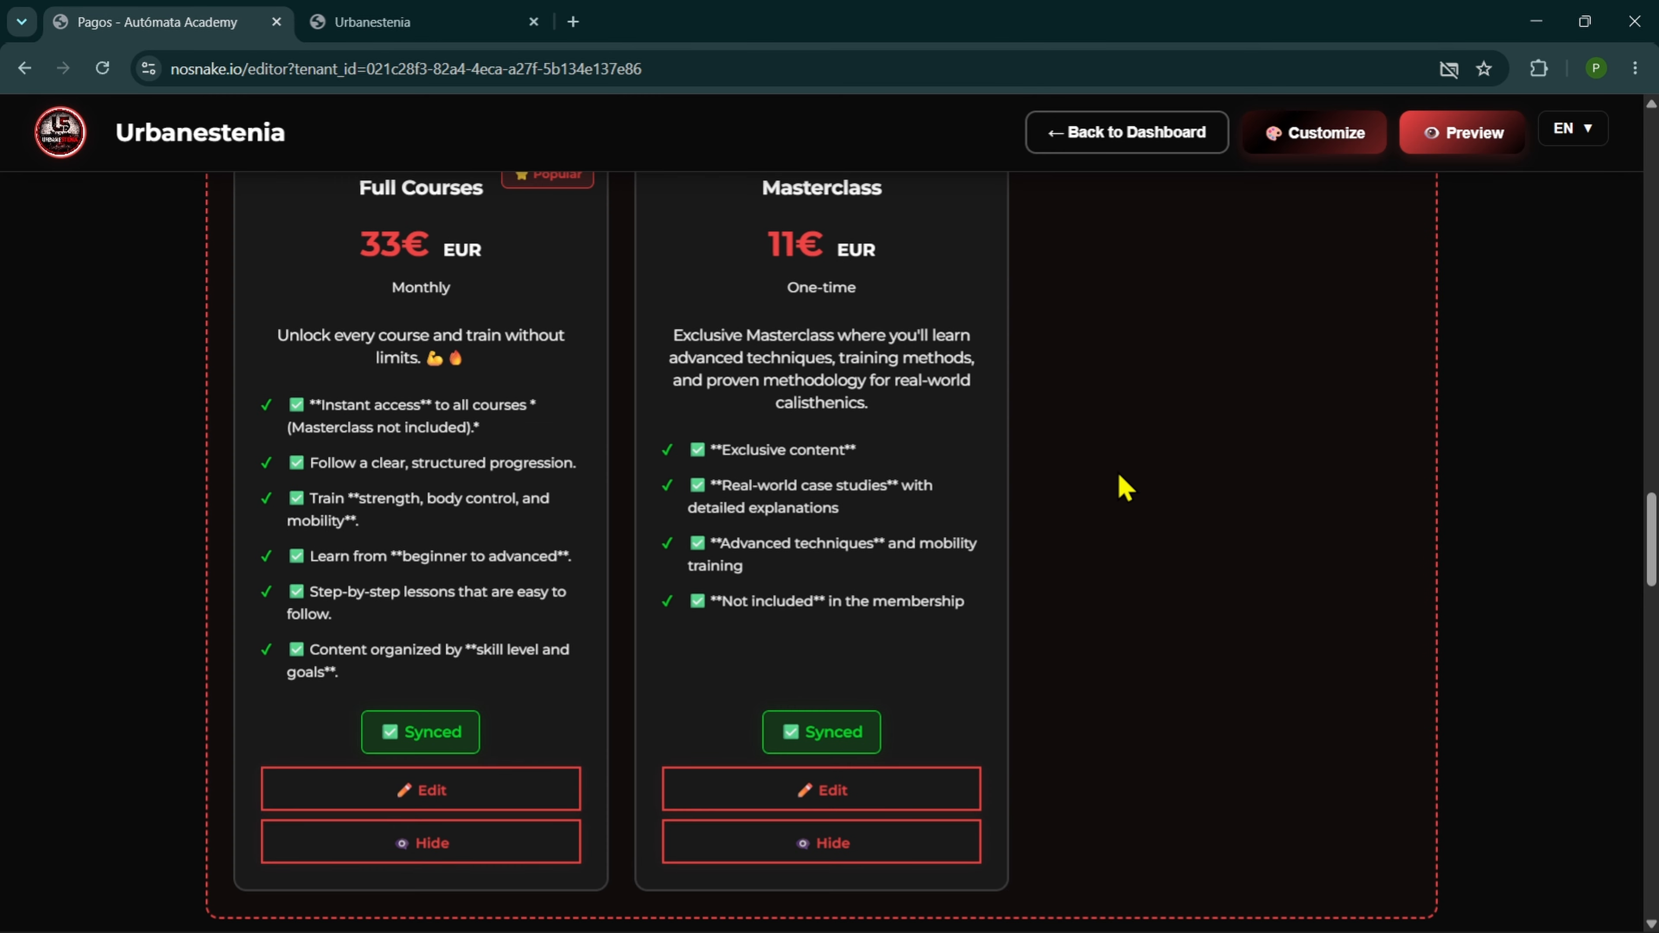
- Examine the Social Media section and its link fields for the landing page footer icons
{"action": "scroll", "coordinate": [1125, 487], "scroll_direction": "down", "scroll_amount": 8}
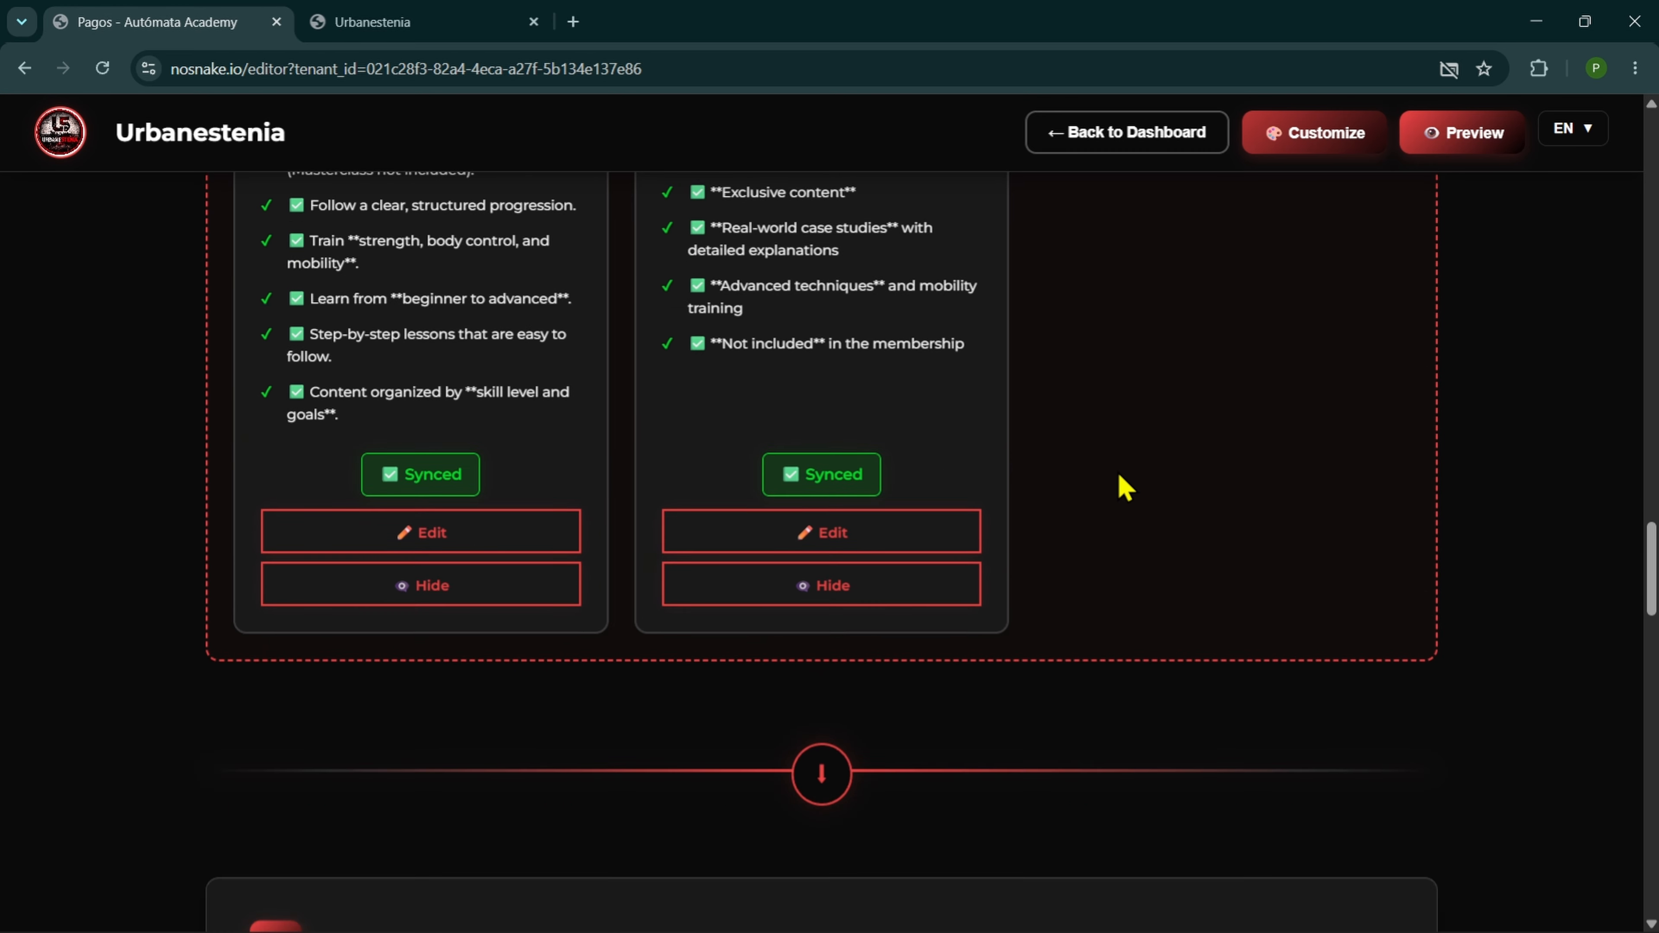
{"action": "scroll", "coordinate": [1125, 487], "scroll_direction": "down", "scroll_amount": 3}
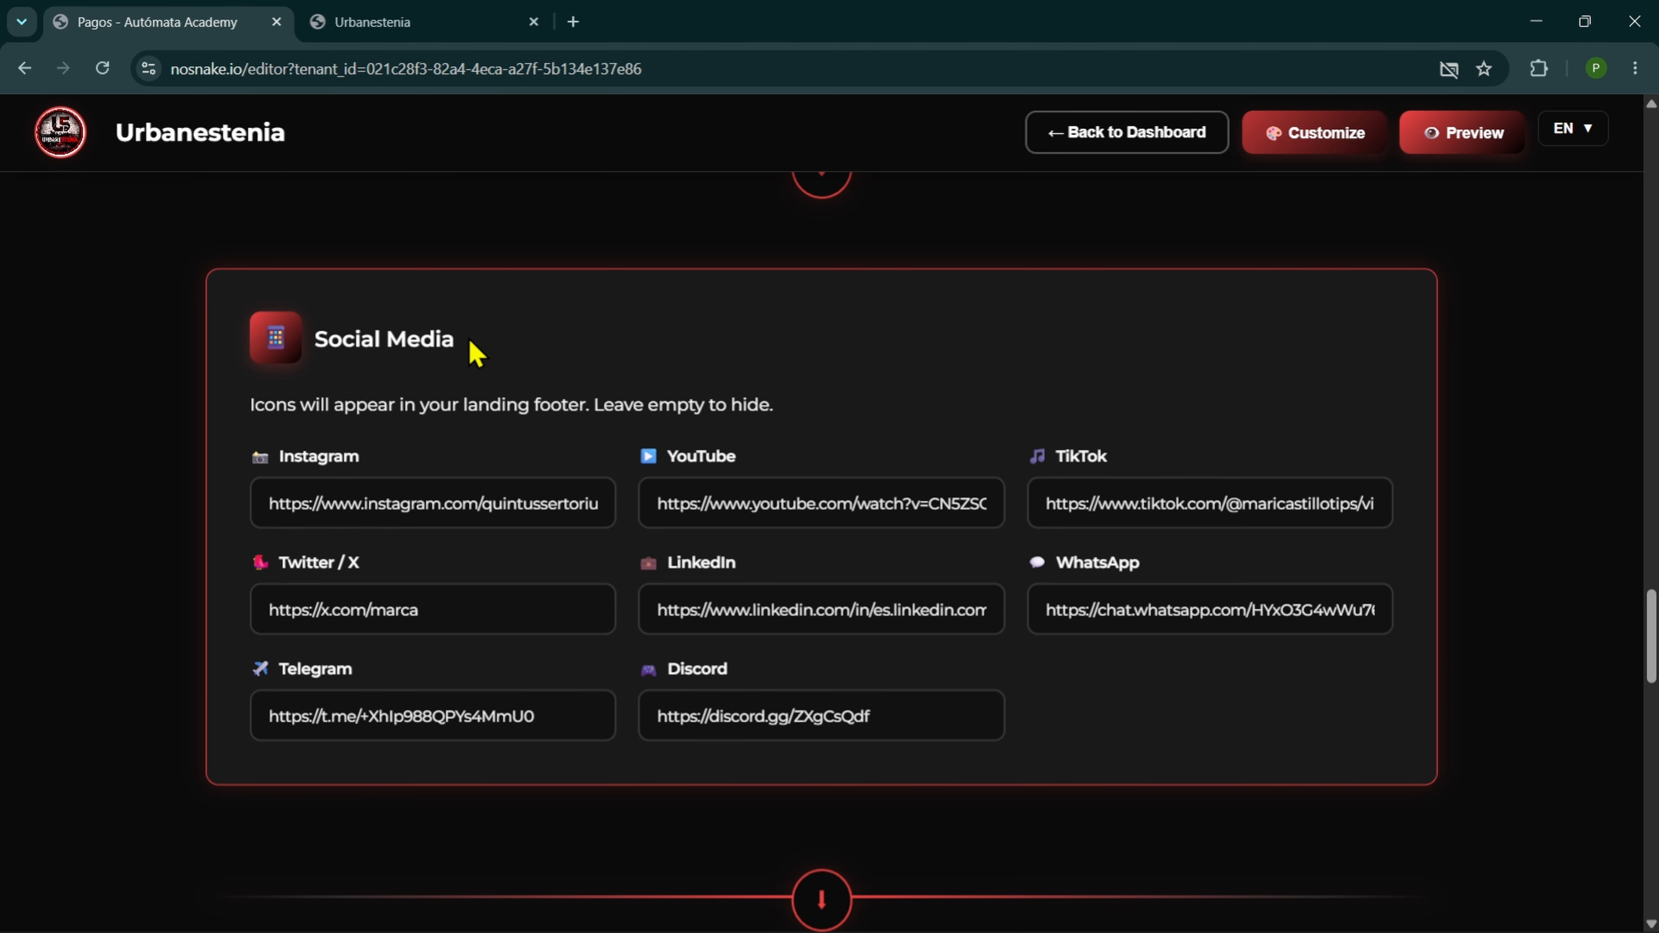
{"action": "left_click_drag", "start_coordinate": [470, 341], "coordinate": [318, 339]}
{"action": "left_click", "coordinate": [490, 338]}
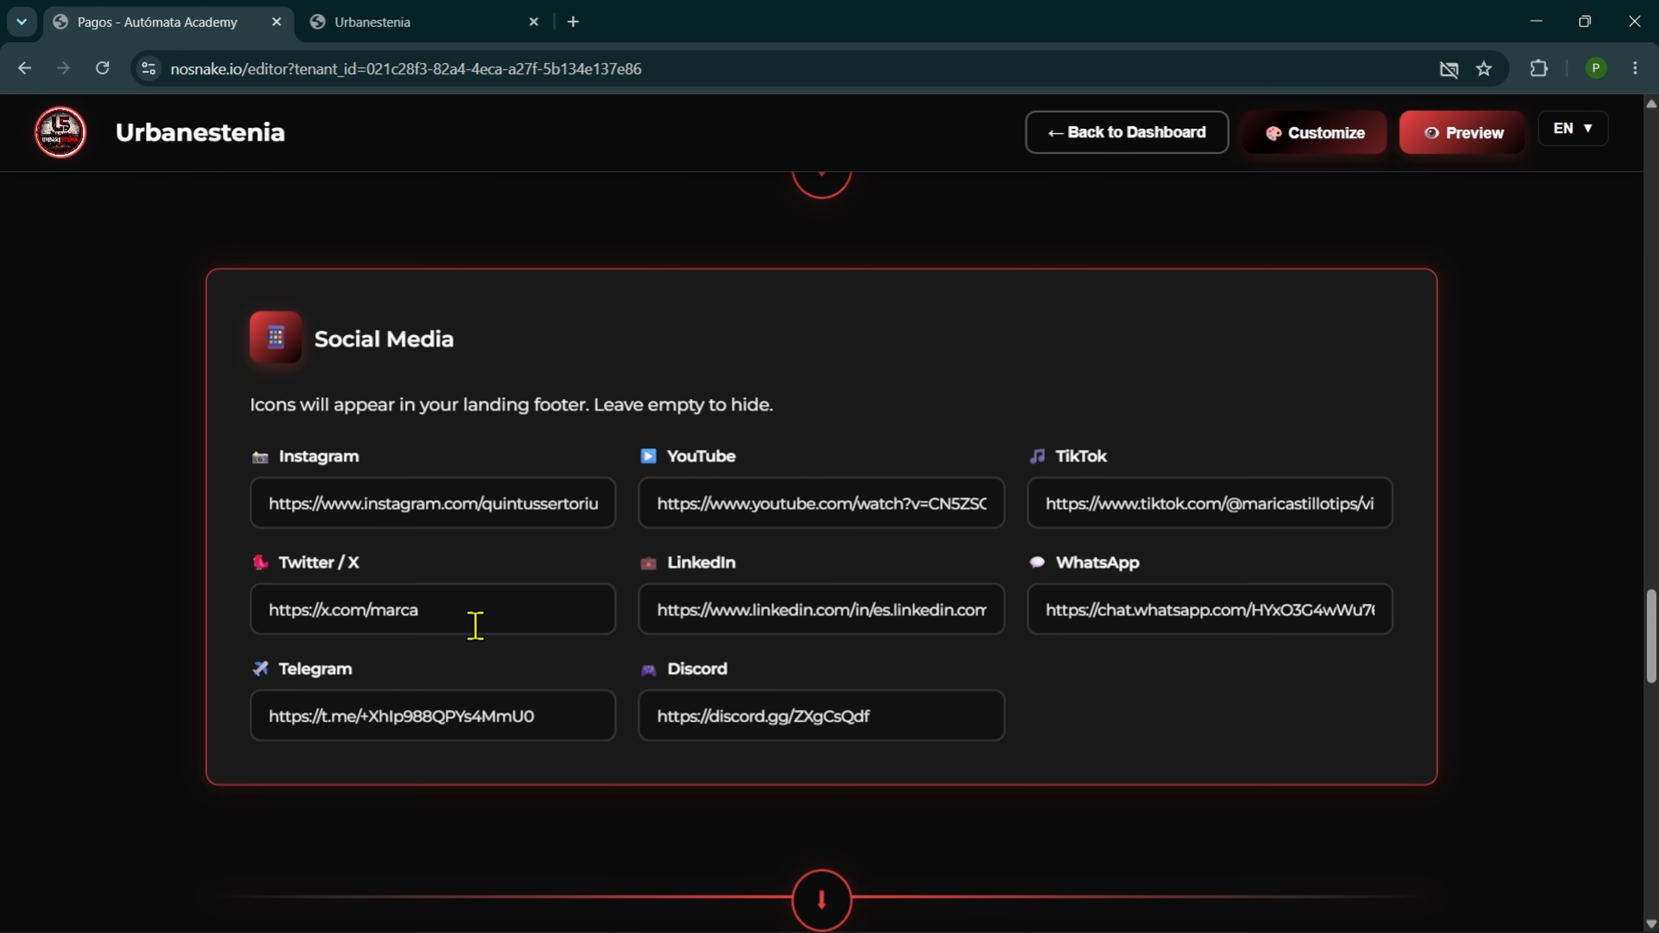
- Check the Telegram and Discord link fields in the Social Media section
{"action": "left_click", "coordinate": [594, 718]}
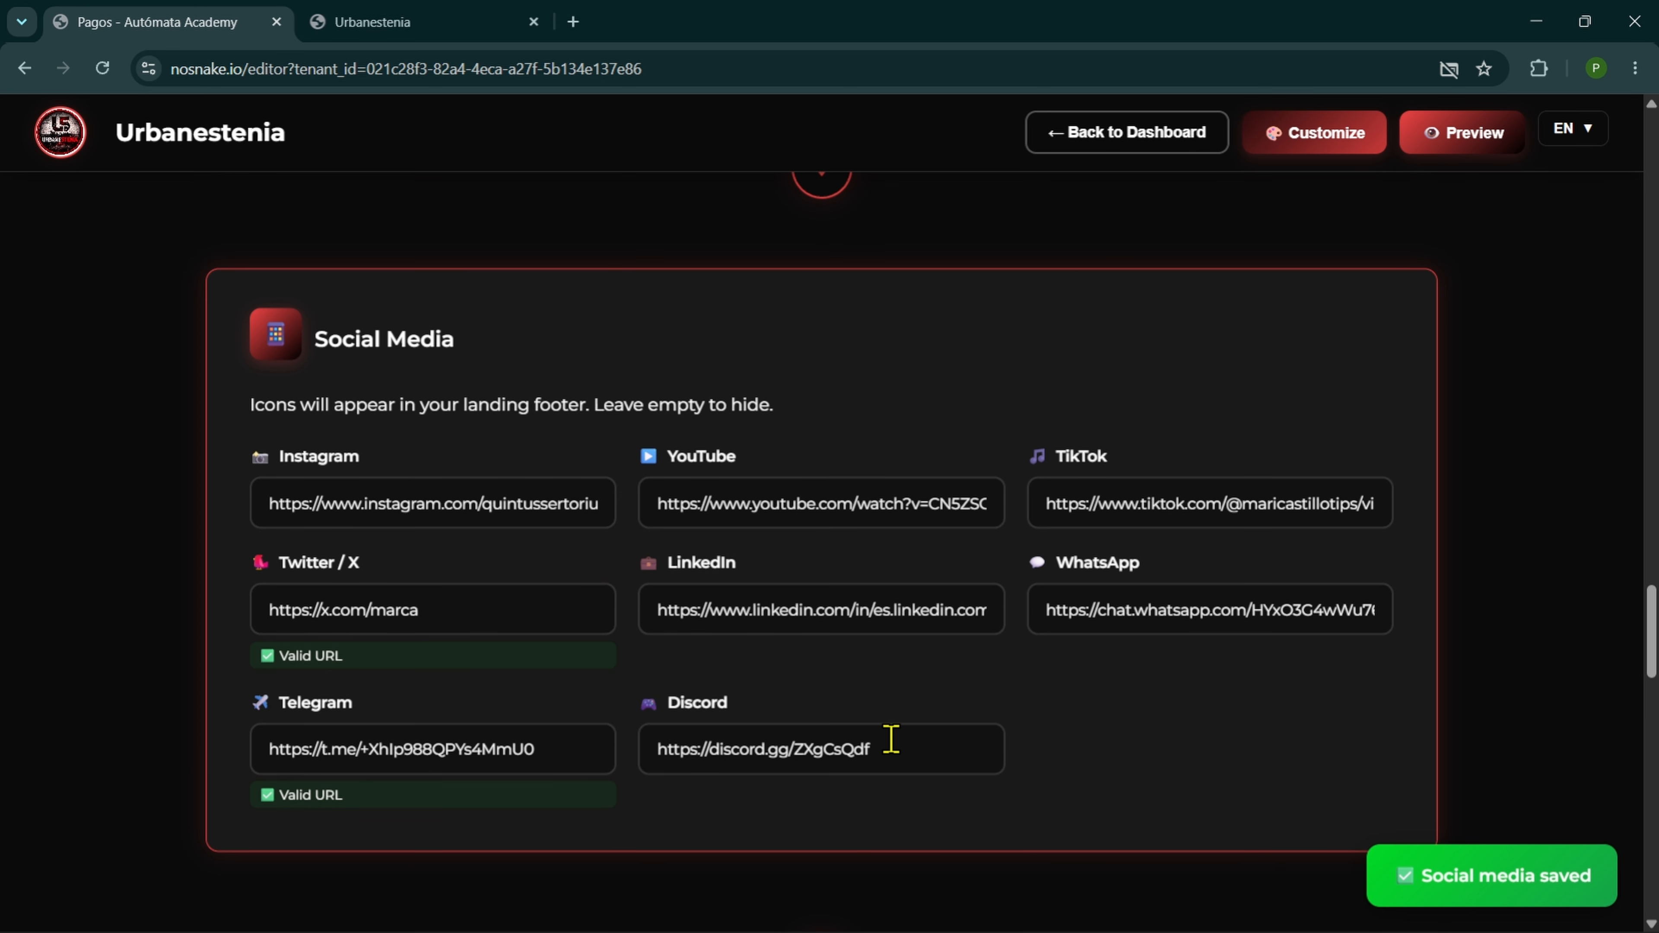
{"action": "left_click", "coordinate": [991, 737]}
{"action": "left_click", "coordinate": [1038, 744]}
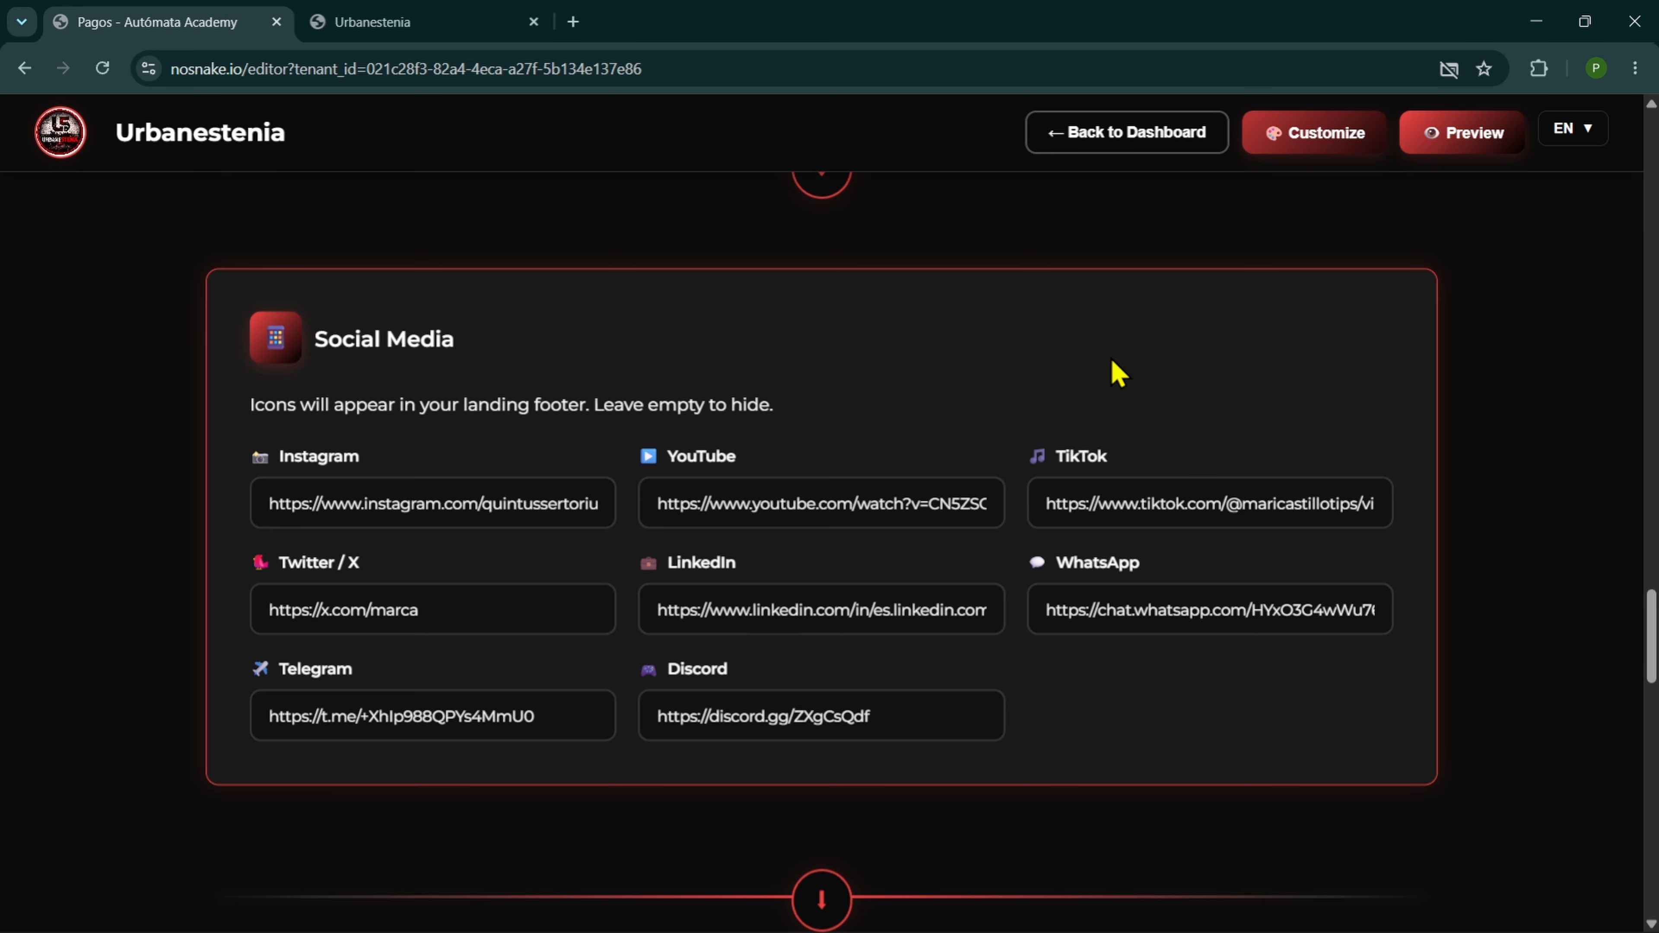
{"action": "scroll", "coordinate": [1114, 366], "scroll_direction": "down", "scroll_amount": 3}
{"action": "scroll", "coordinate": [1111, 358], "scroll_direction": "up", "scroll_amount": 3}
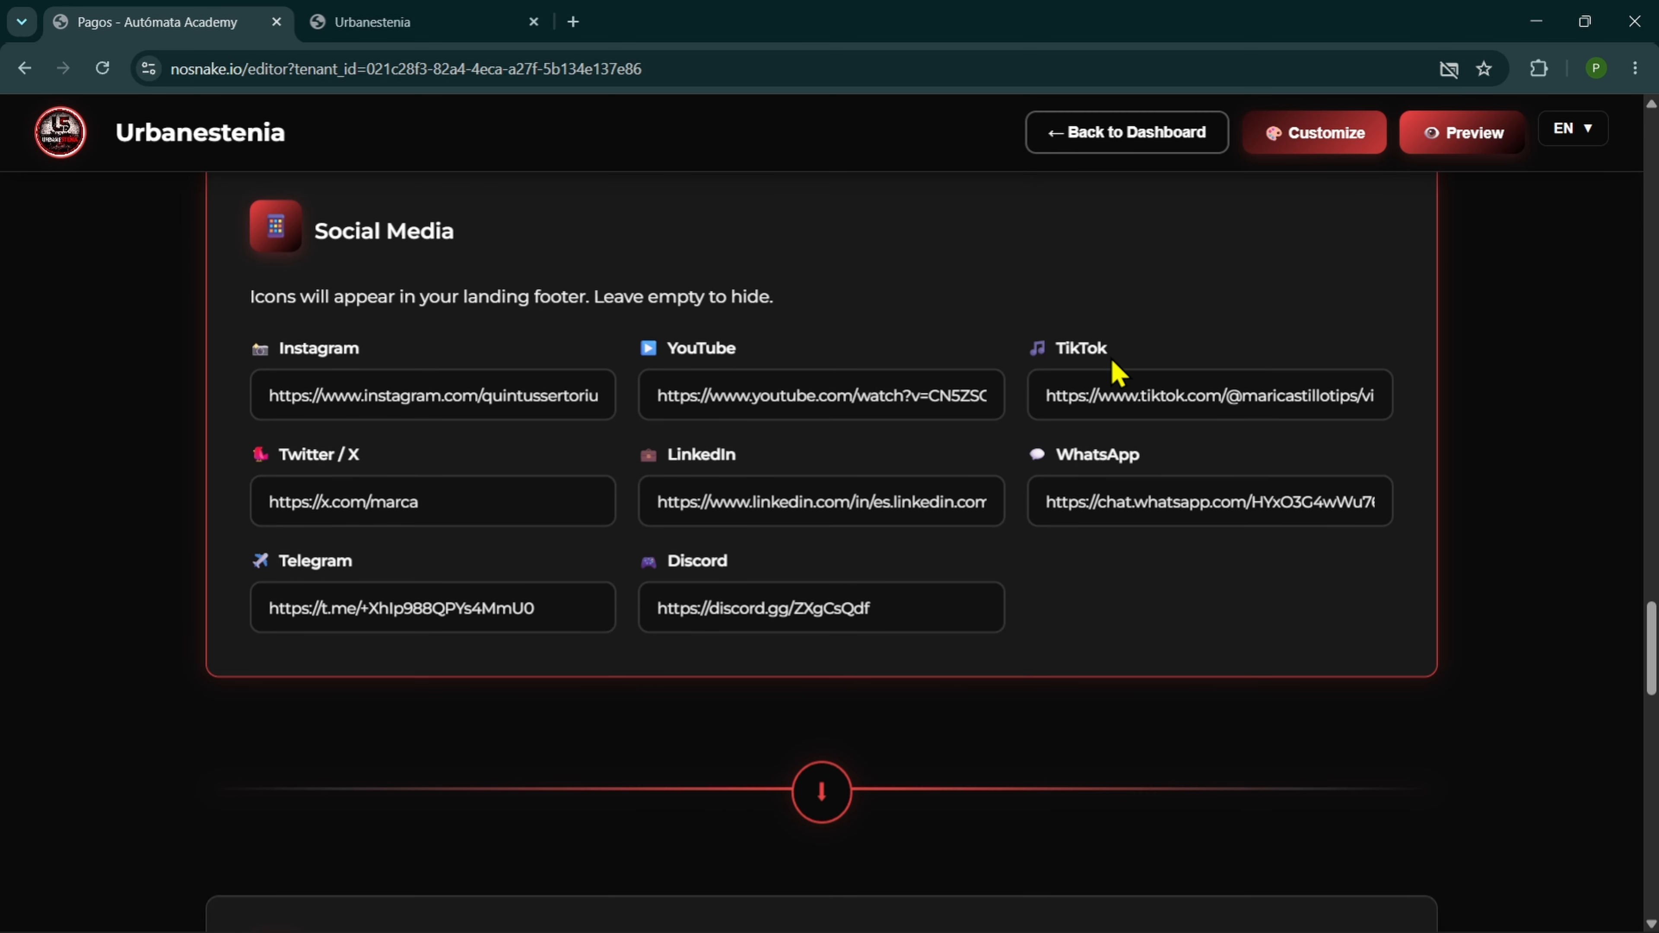
- Switch to the public Urbanestenia landing page and examine the social media icons in its footer
{"action": "left_click", "coordinate": [411, 26]}
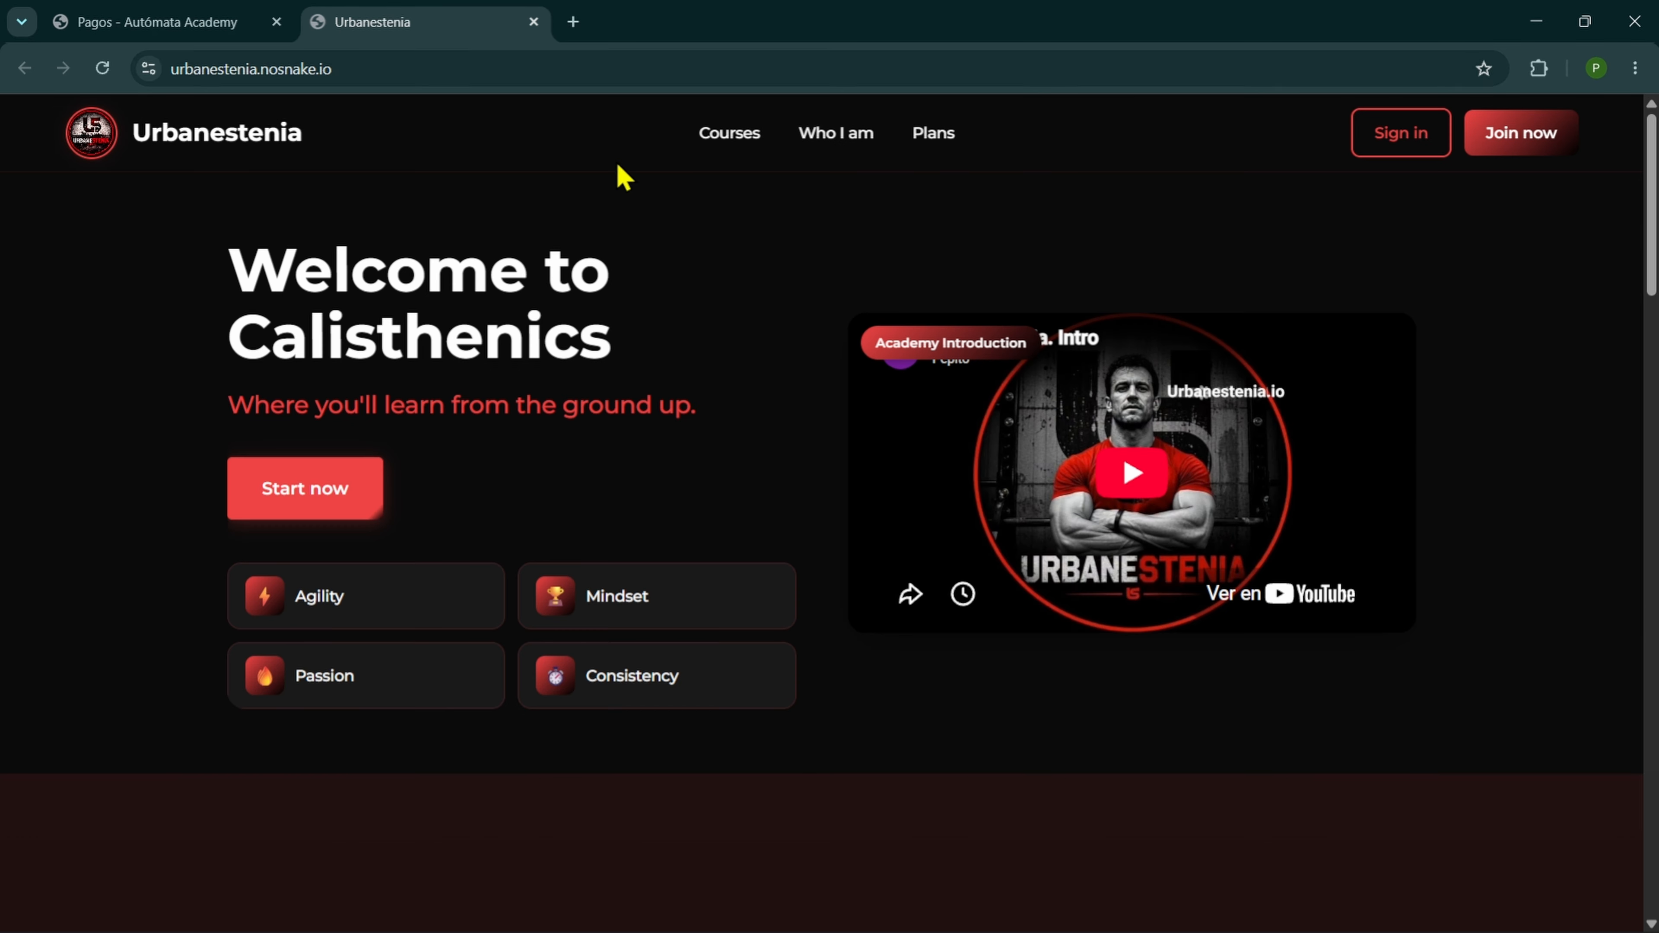
{"action": "scroll", "coordinate": [1284, 472], "scroll_direction": "down", "scroll_amount": 5}
{"action": "scroll", "coordinate": [1284, 472], "scroll_direction": "down", "scroll_amount": 20}
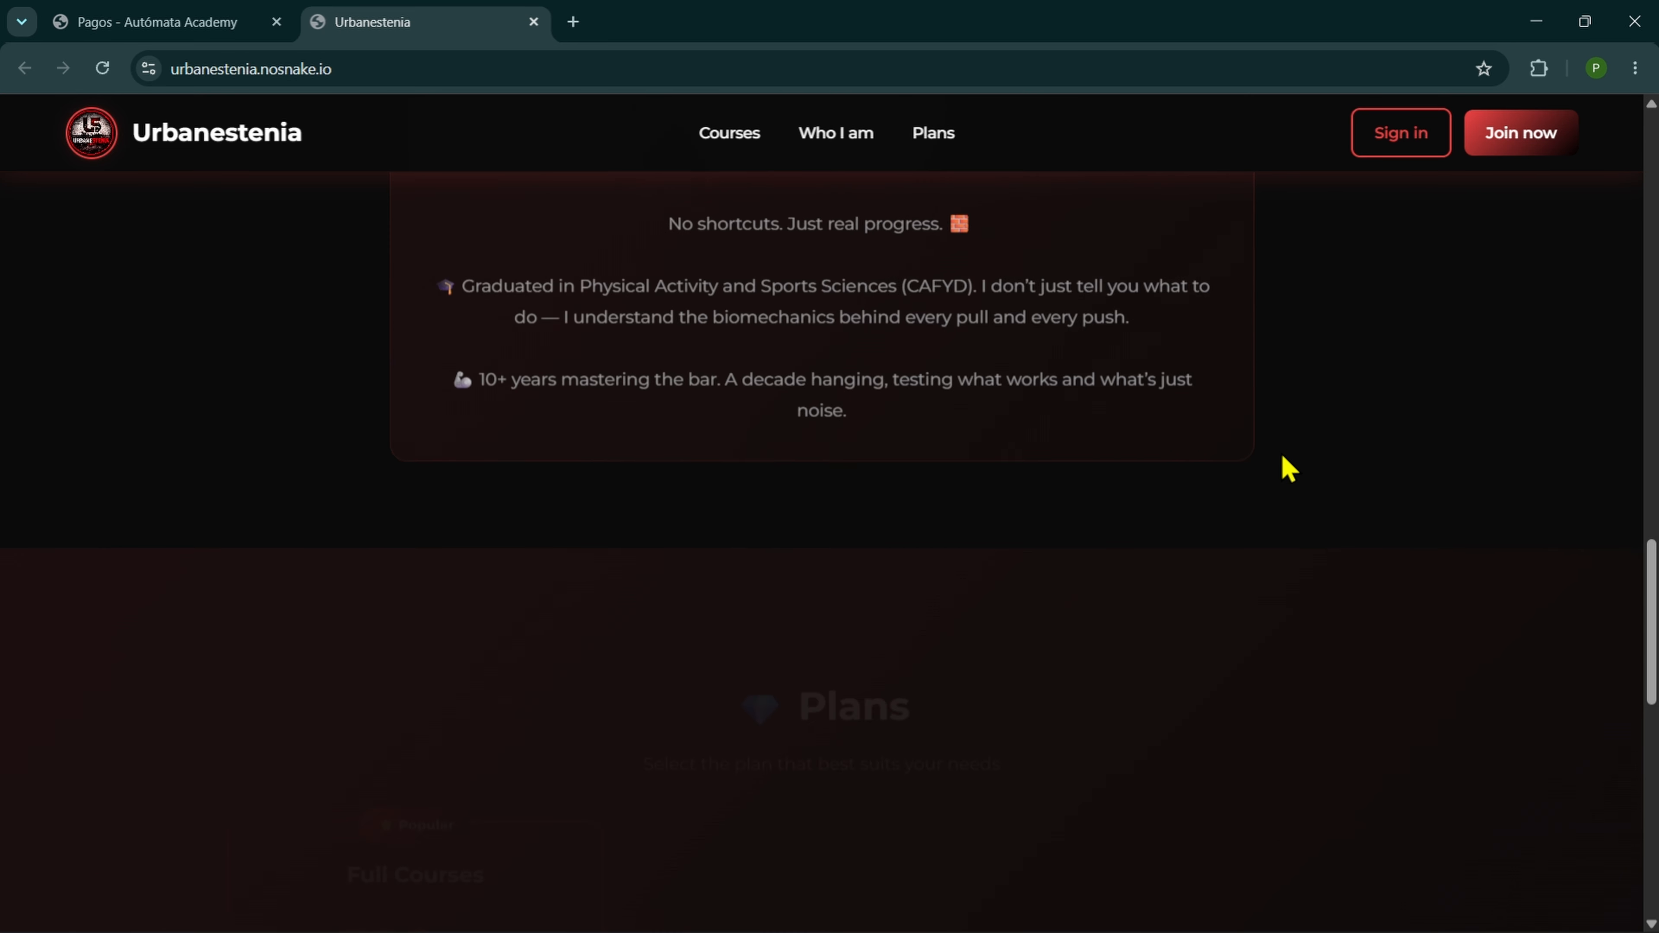
{"action": "scroll", "coordinate": [1287, 468], "scroll_direction": "down", "scroll_amount": 6}
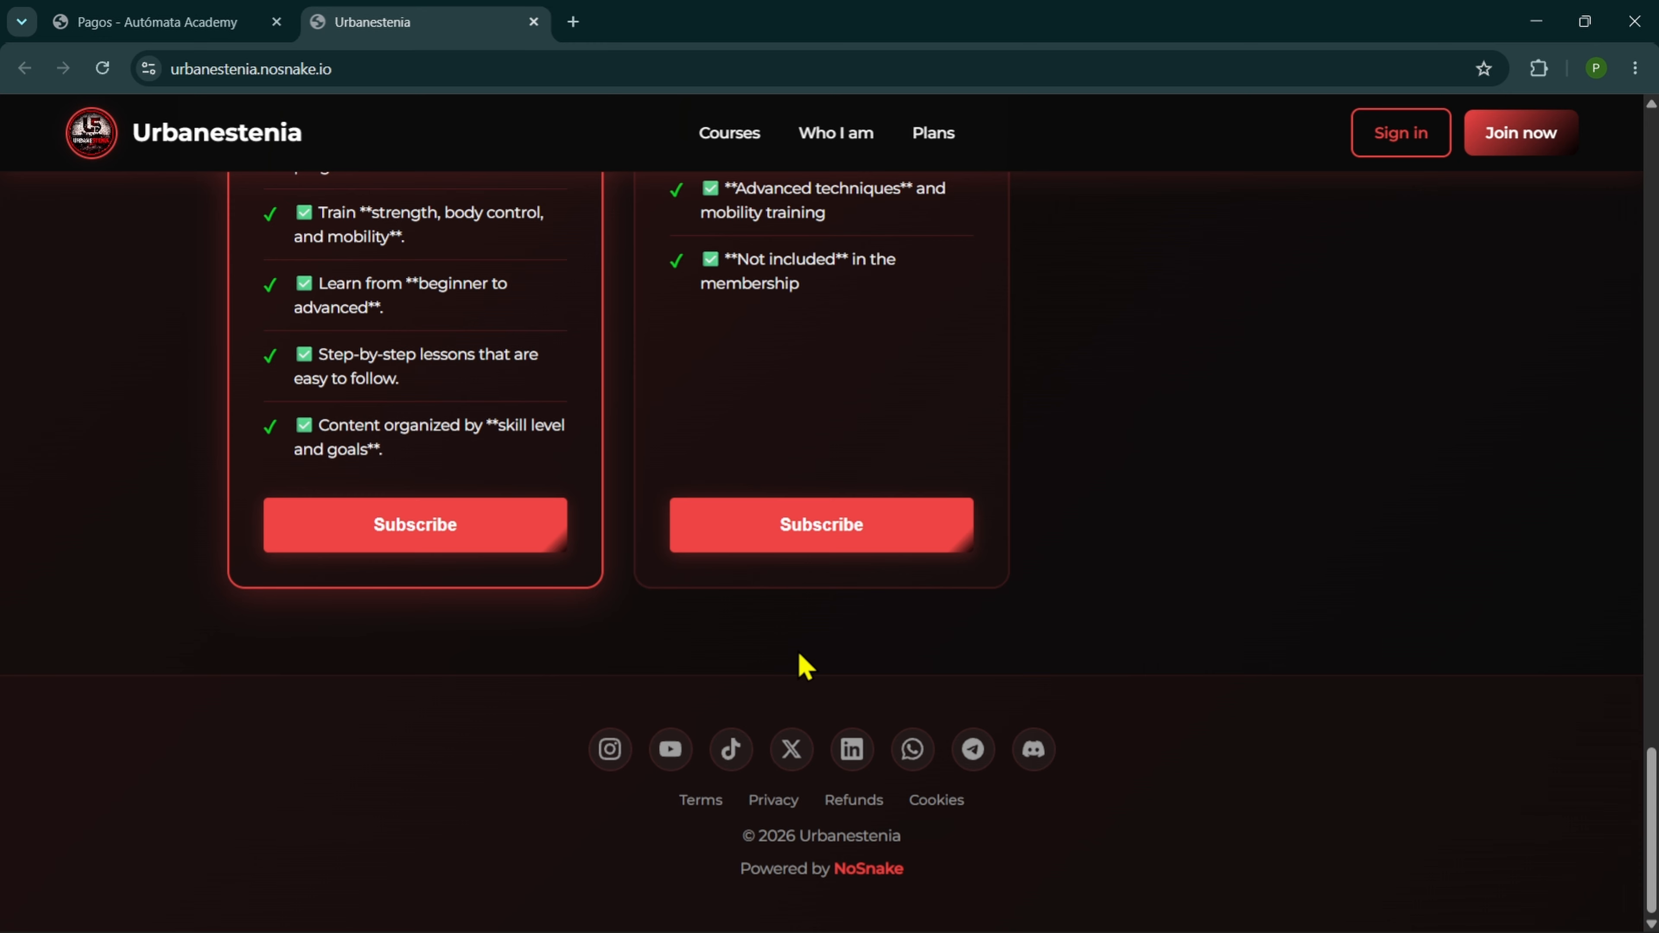
- Return to the academy editor and review the student payment account status and the Custom Domain section
{"action": "left_click", "coordinate": [204, 19]}
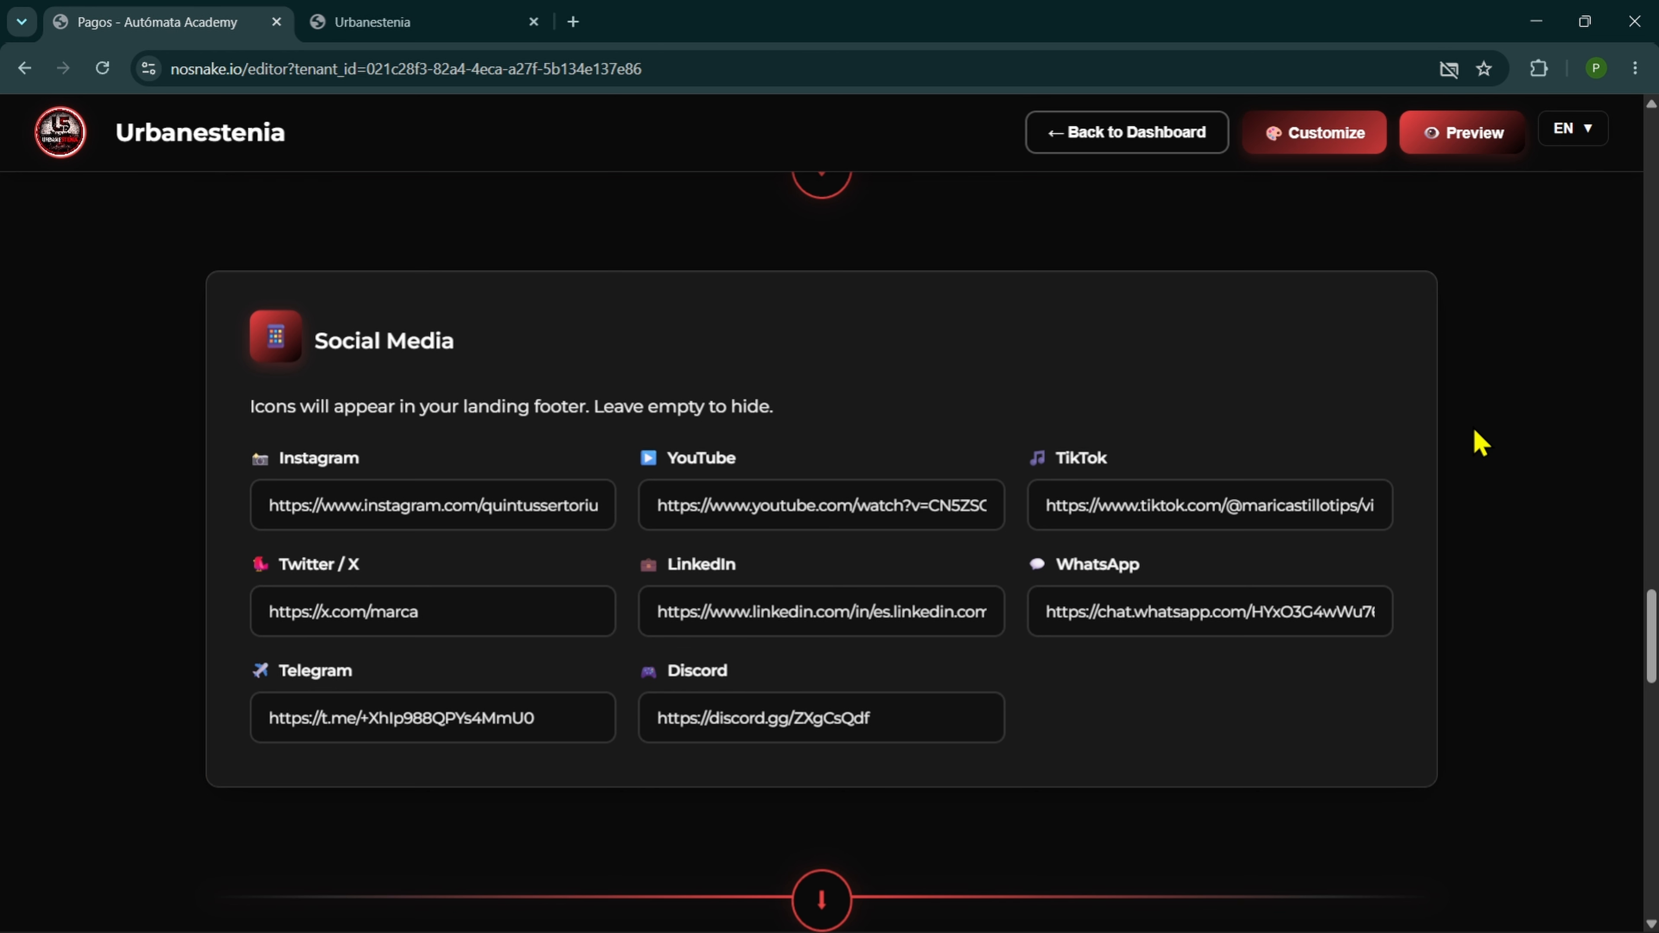
{"action": "scroll", "coordinate": [1479, 444], "scroll_direction": "down", "scroll_amount": 1}
{"action": "scroll", "coordinate": [1479, 443], "scroll_direction": "down", "scroll_amount": 7}
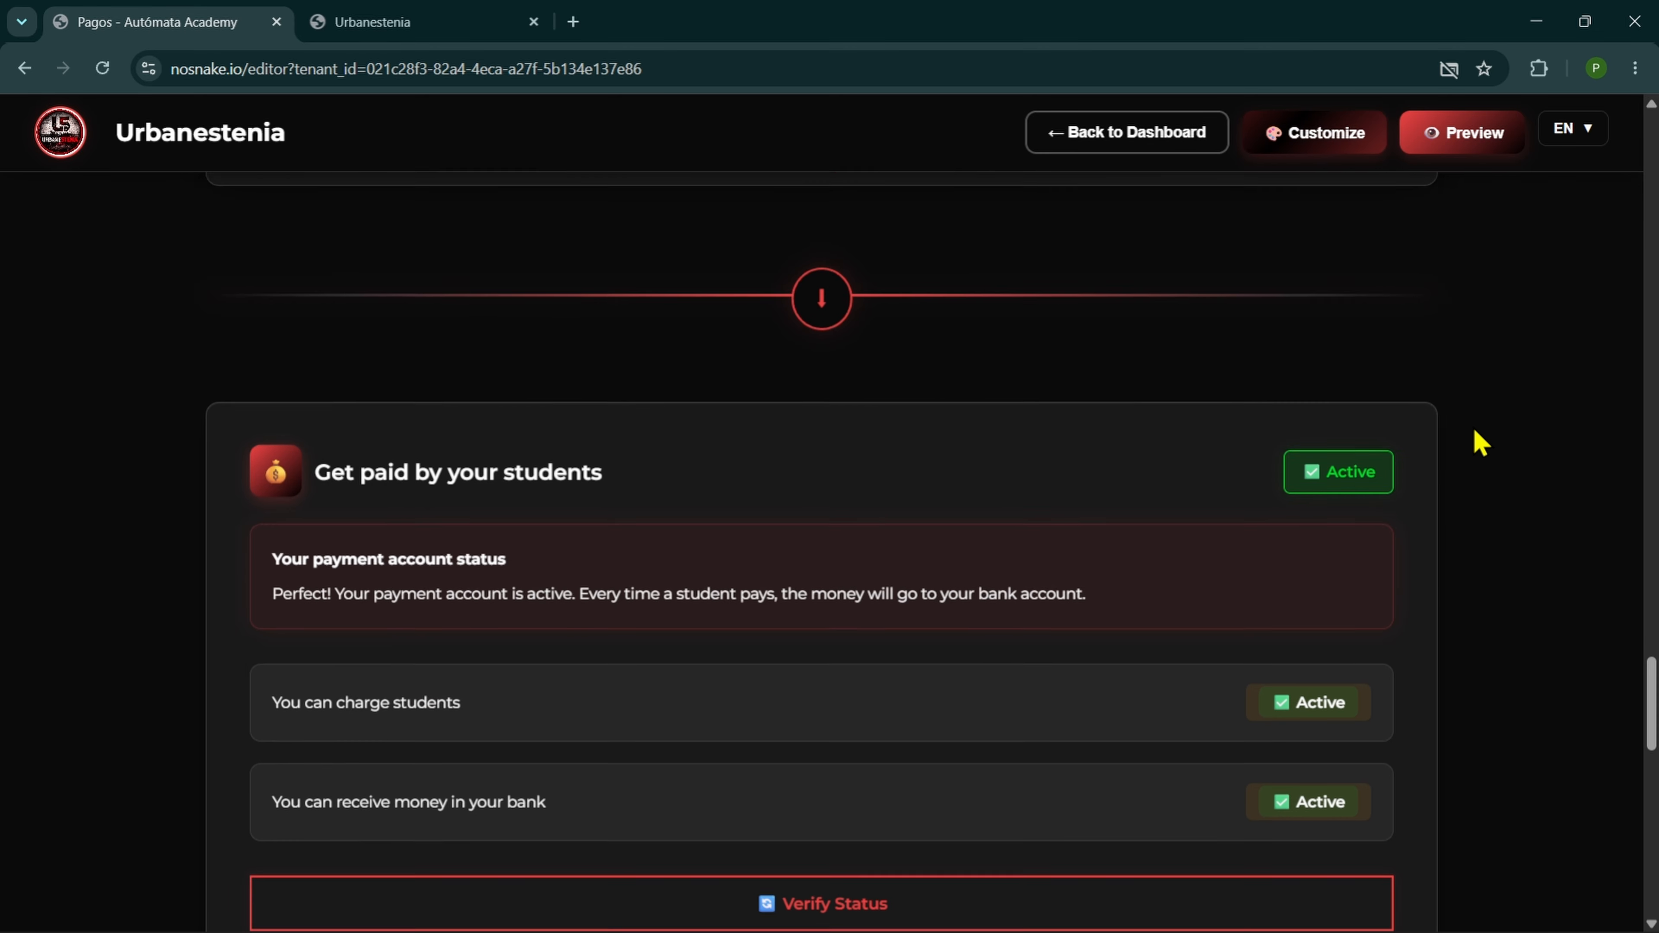
{"action": "scroll", "coordinate": [1479, 443], "scroll_direction": "down", "scroll_amount": 1}
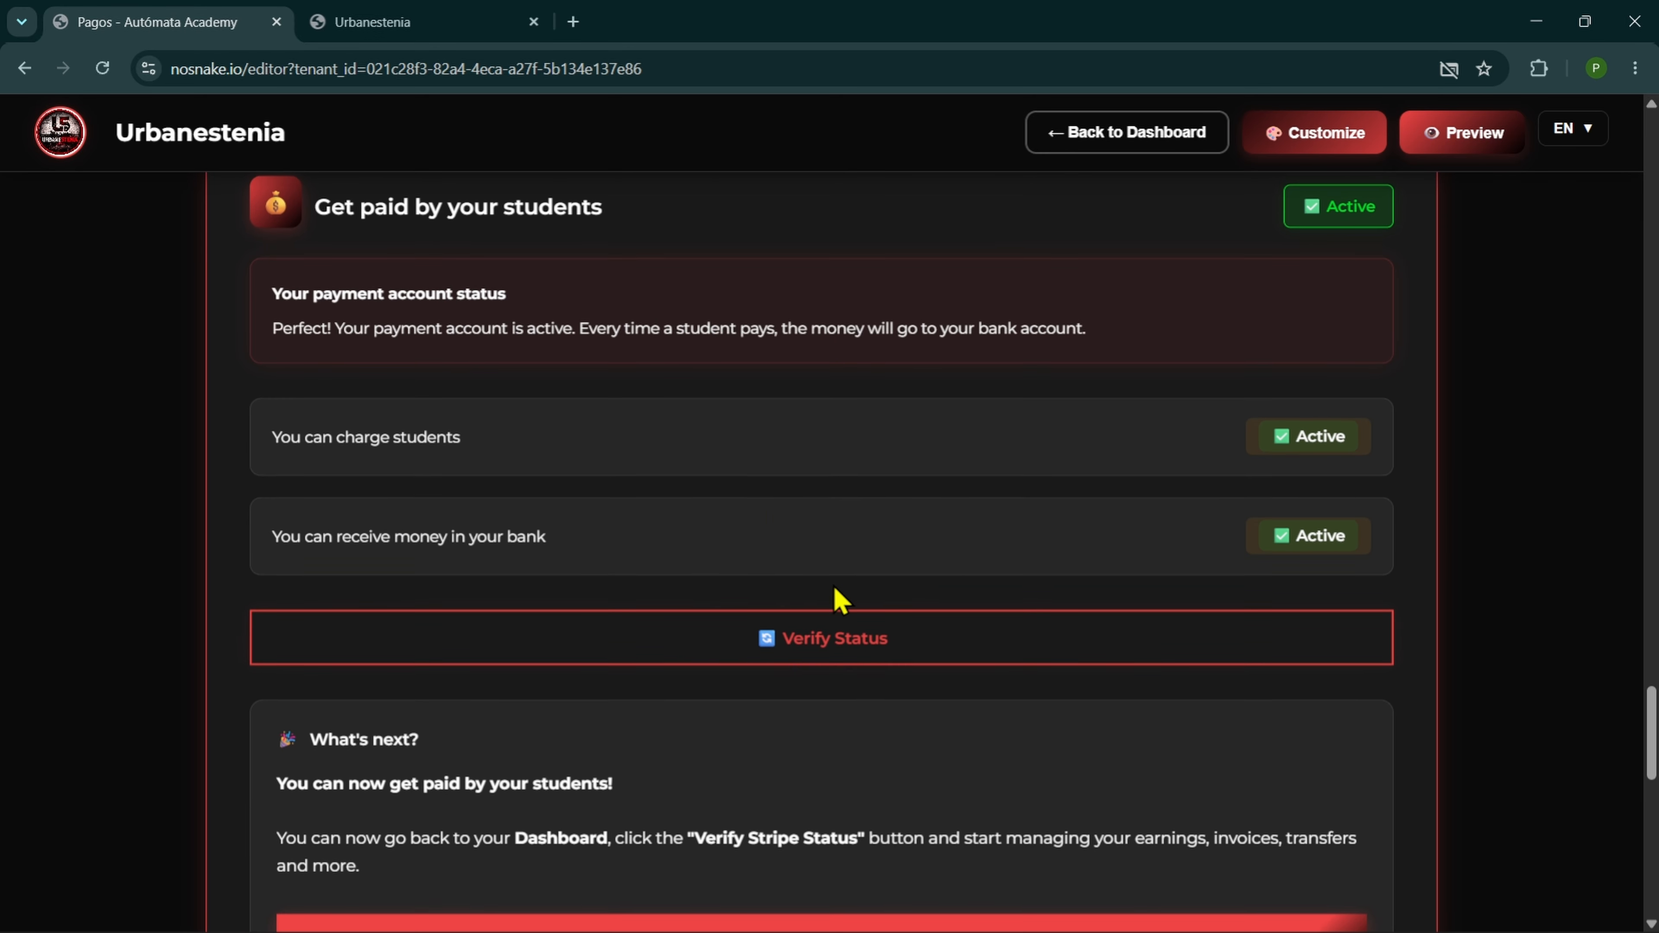
{"action": "scroll", "coordinate": [837, 596], "scroll_direction": "down", "scroll_amount": 9}
{"action": "scroll", "coordinate": [685, 593], "scroll_direction": "down", "scroll_amount": 3}
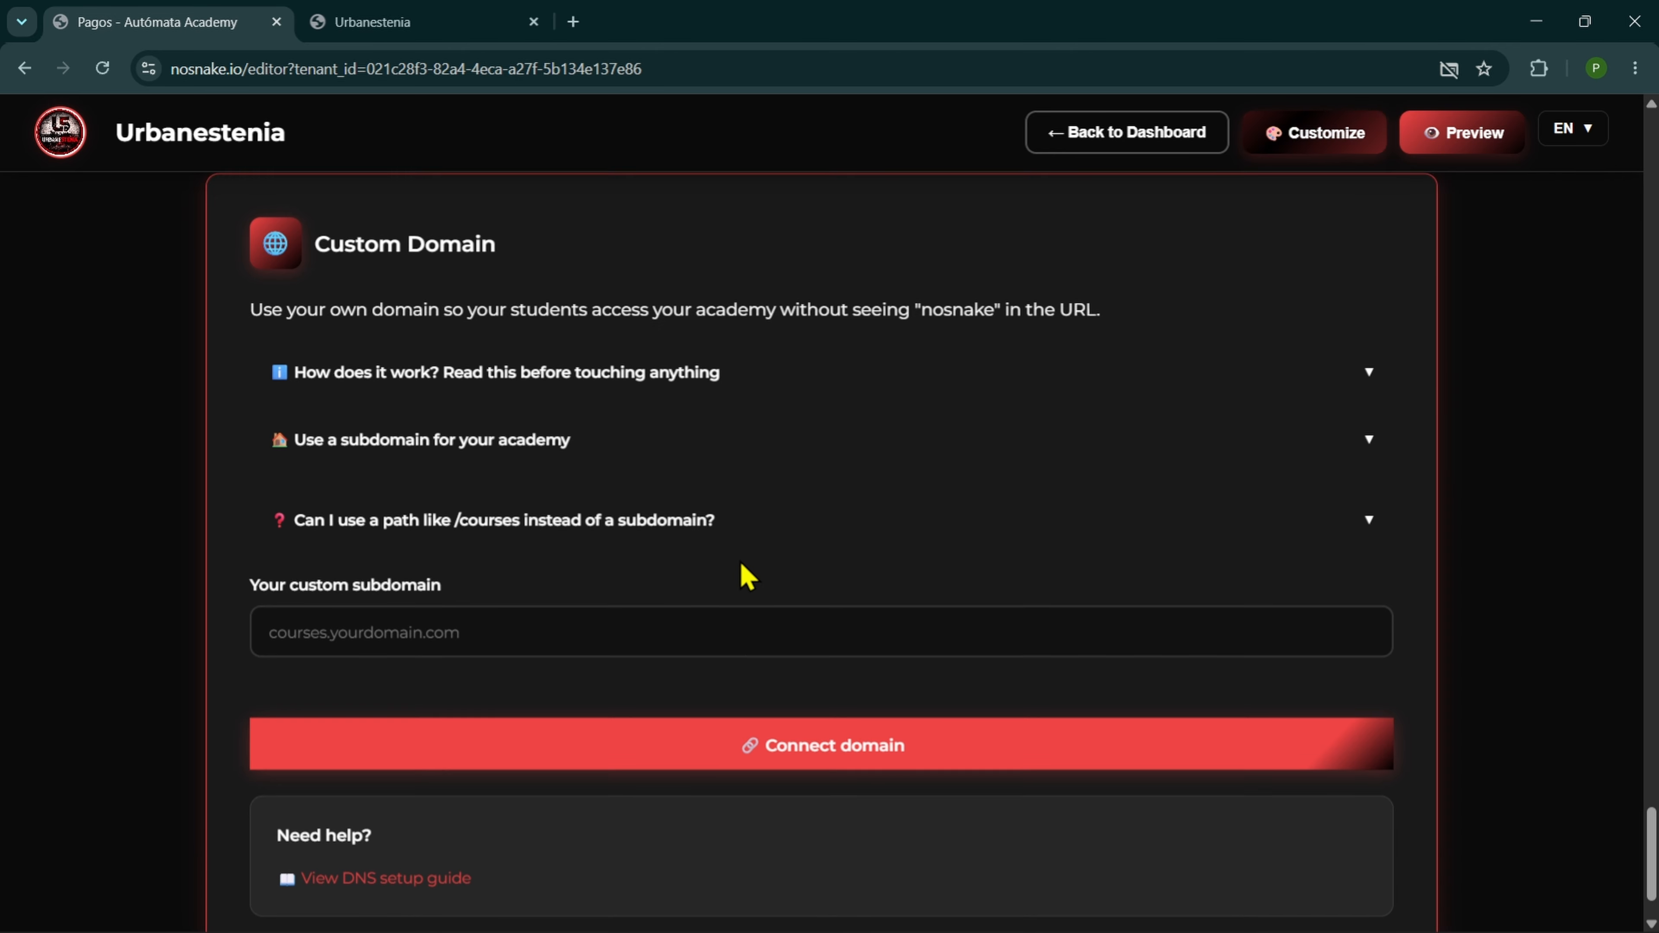
{"action": "scroll", "coordinate": [736, 560], "scroll_direction": "down", "scroll_amount": 1}
{"action": "scroll", "coordinate": [744, 575], "scroll_direction": "up", "scroll_amount": 2}
{"action": "scroll", "coordinate": [746, 575], "scroll_direction": "up", "scroll_amount": 8}
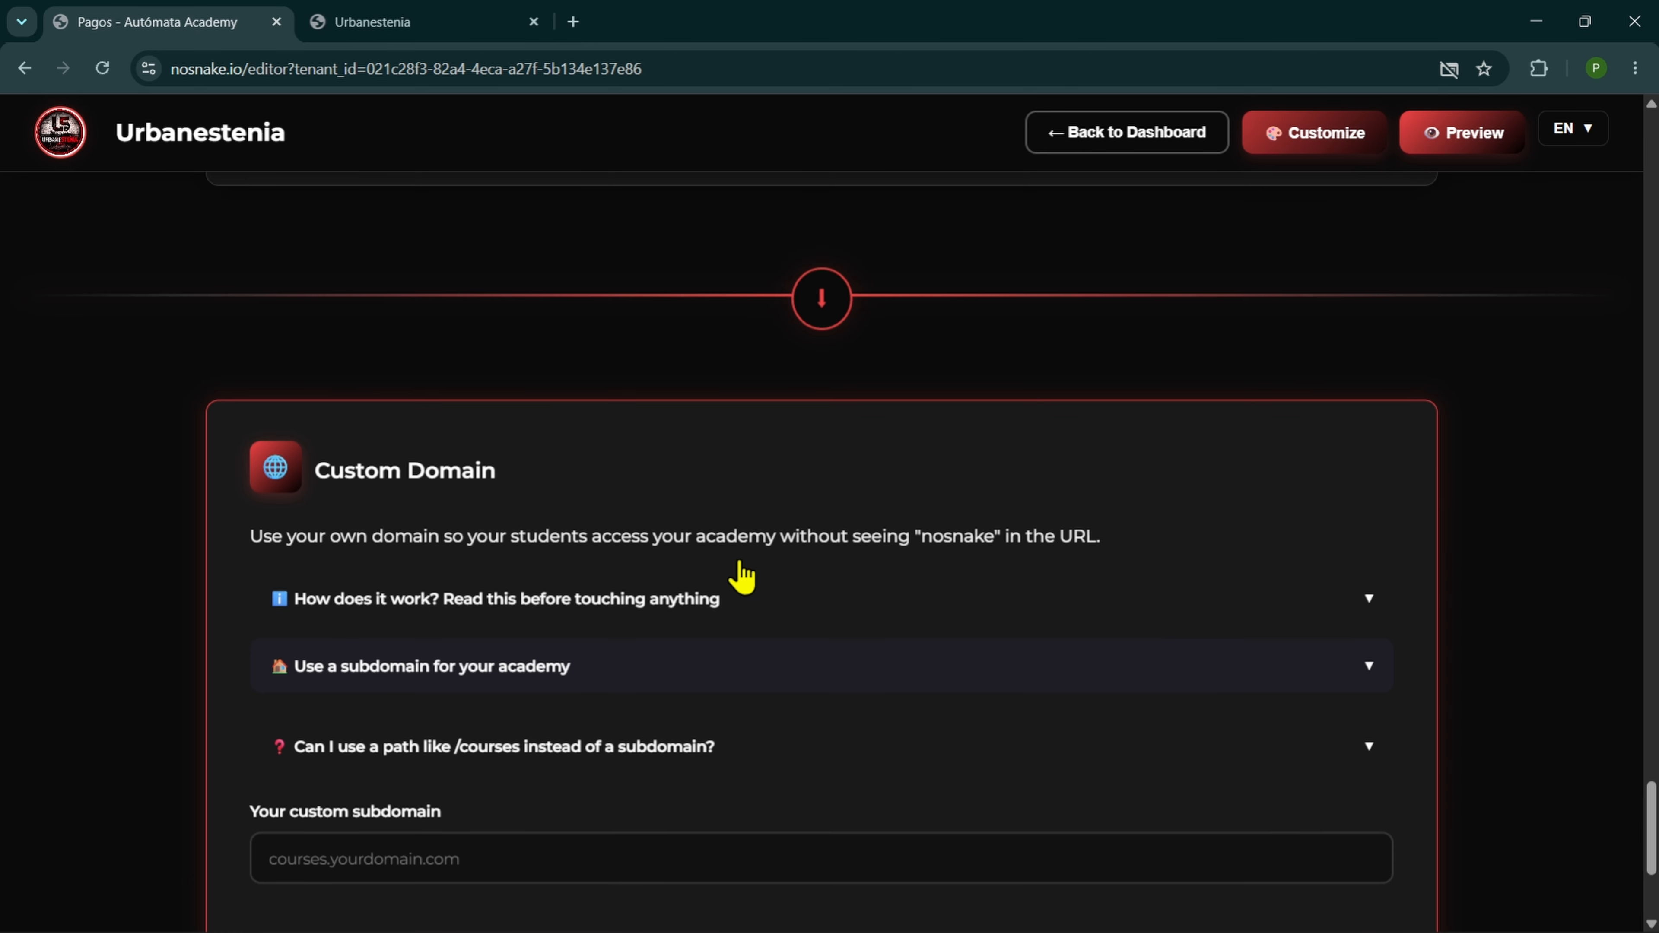
{"action": "scroll", "coordinate": [742, 574], "scroll_direction": "up", "scroll_amount": 5}
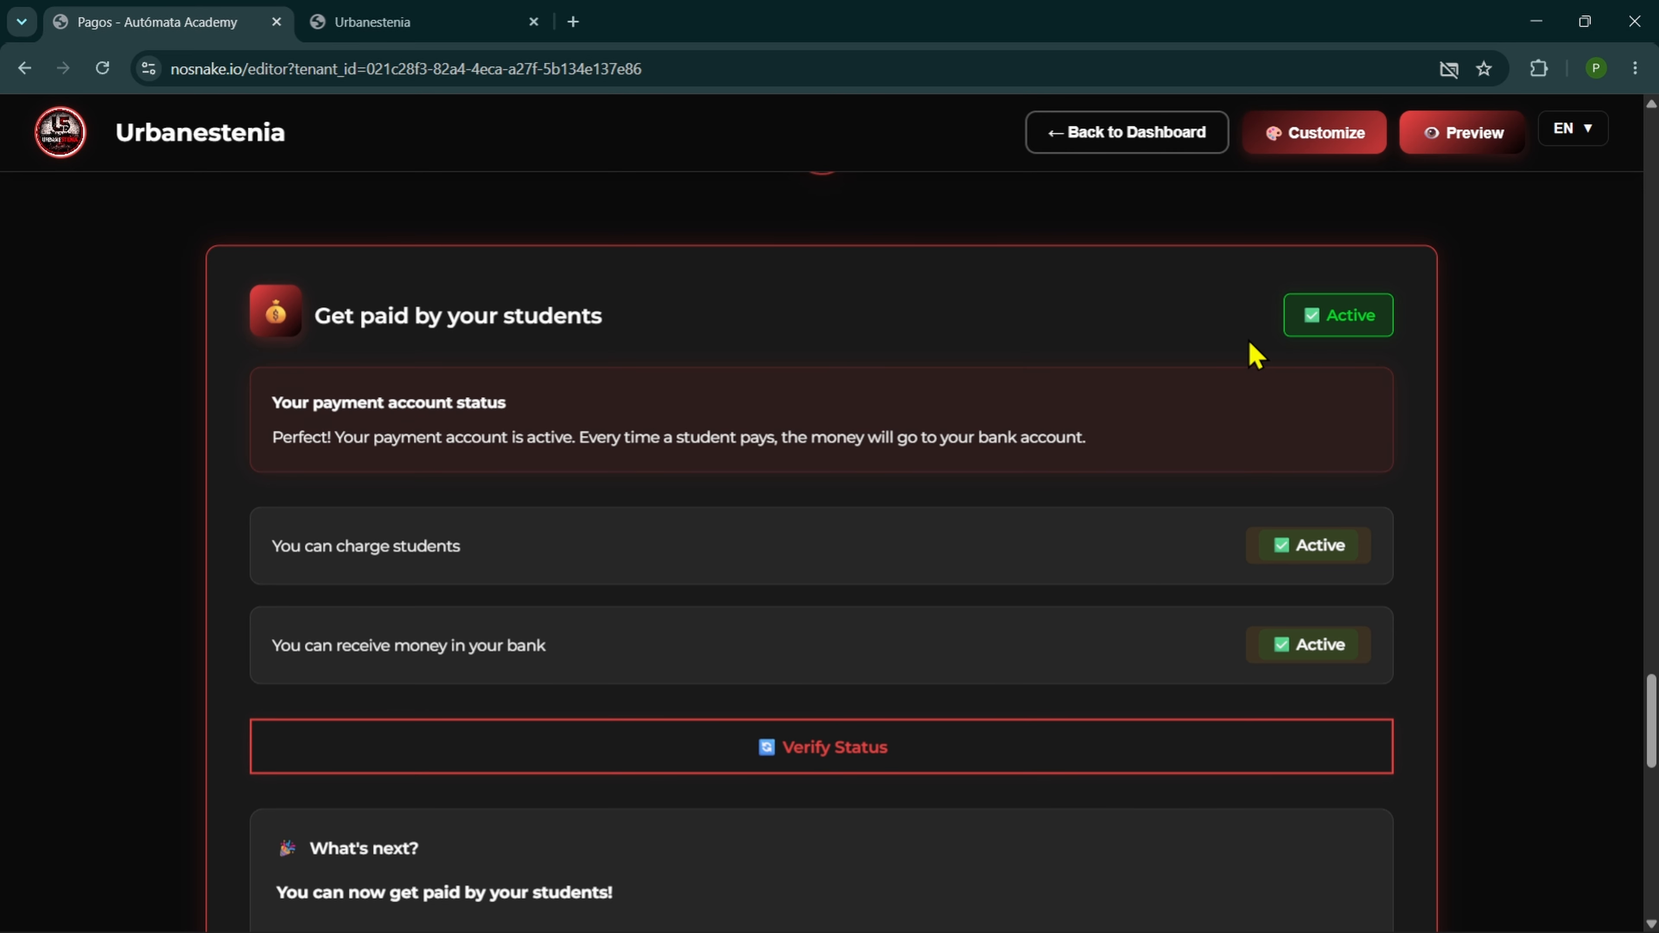
- Review the editor sections again, from the subscription plans through social media and payments to Custom Domain
{"action": "scroll", "coordinate": [1204, 455], "scroll_direction": "up", "scroll_amount": 10}
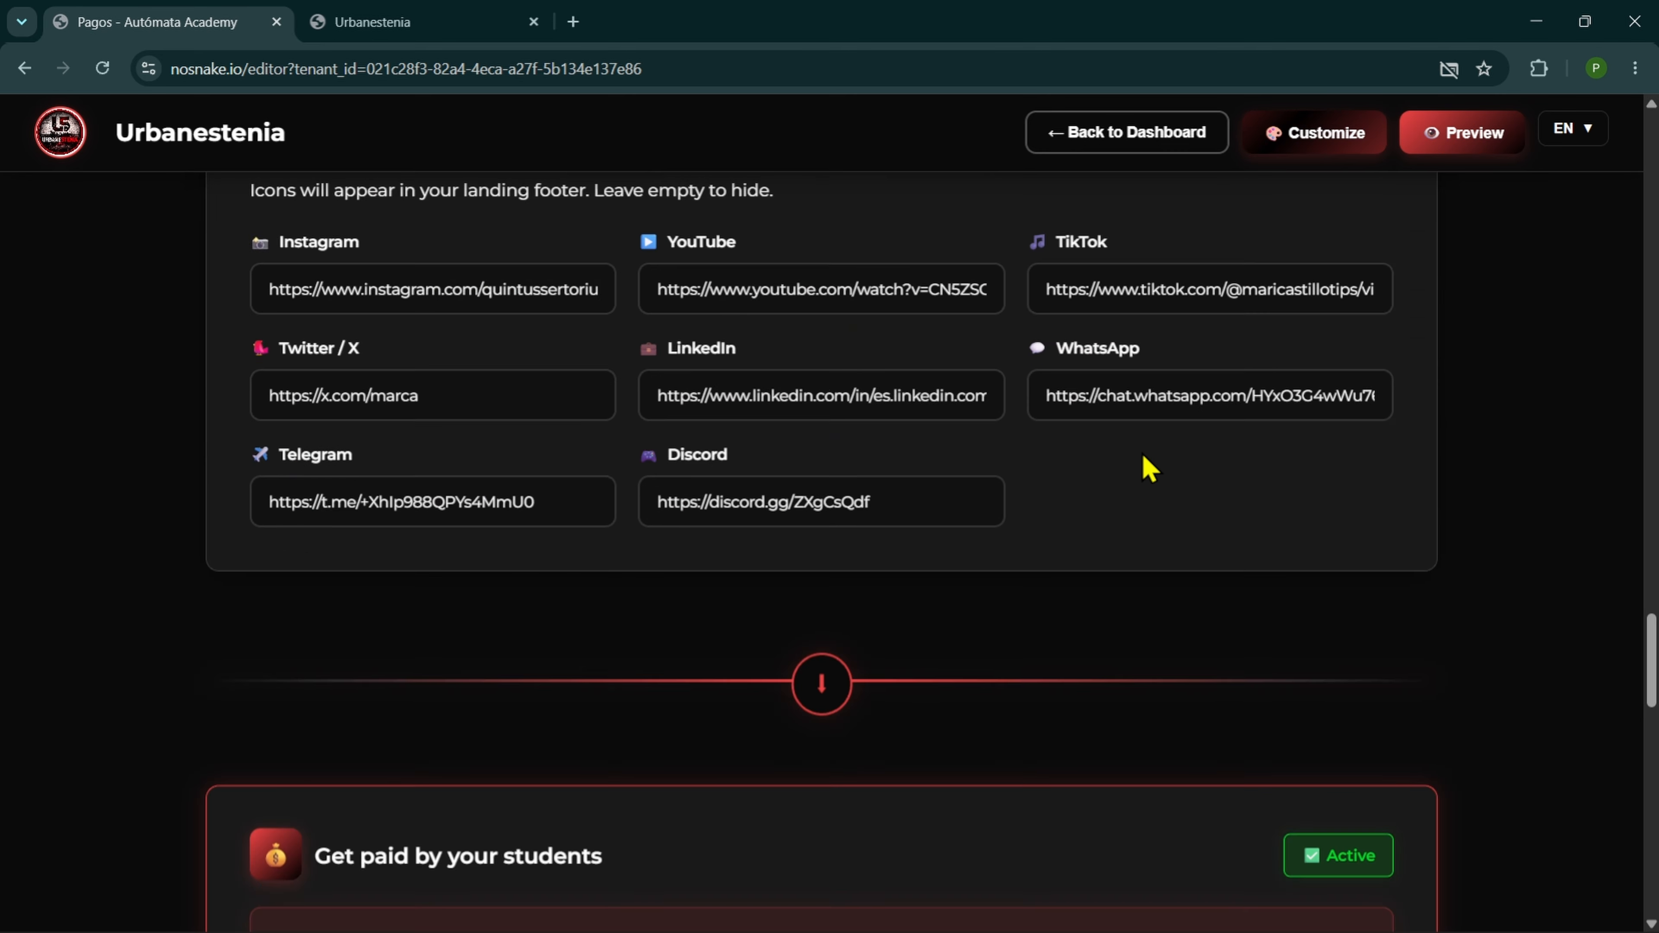
{"action": "scroll", "coordinate": [1149, 470], "scroll_direction": "up", "scroll_amount": 5}
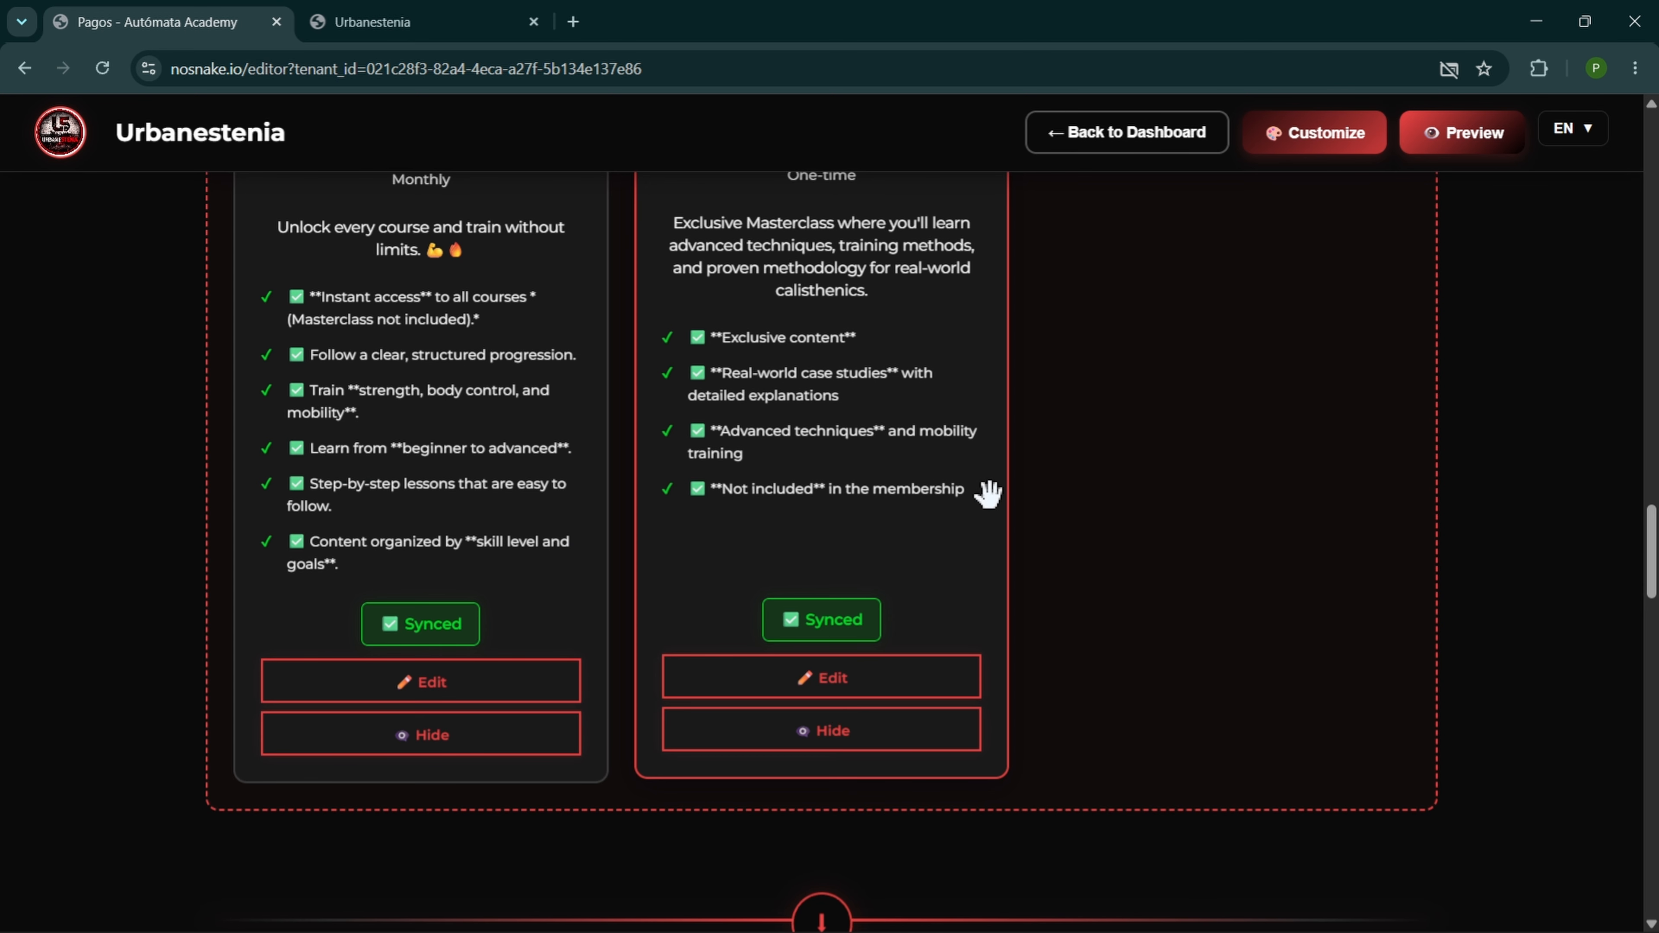
{"action": "scroll", "coordinate": [1111, 536], "scroll_direction": "down", "scroll_amount": 2}
{"action": "scroll", "coordinate": [1228, 562], "scroll_direction": "down", "scroll_amount": 15}
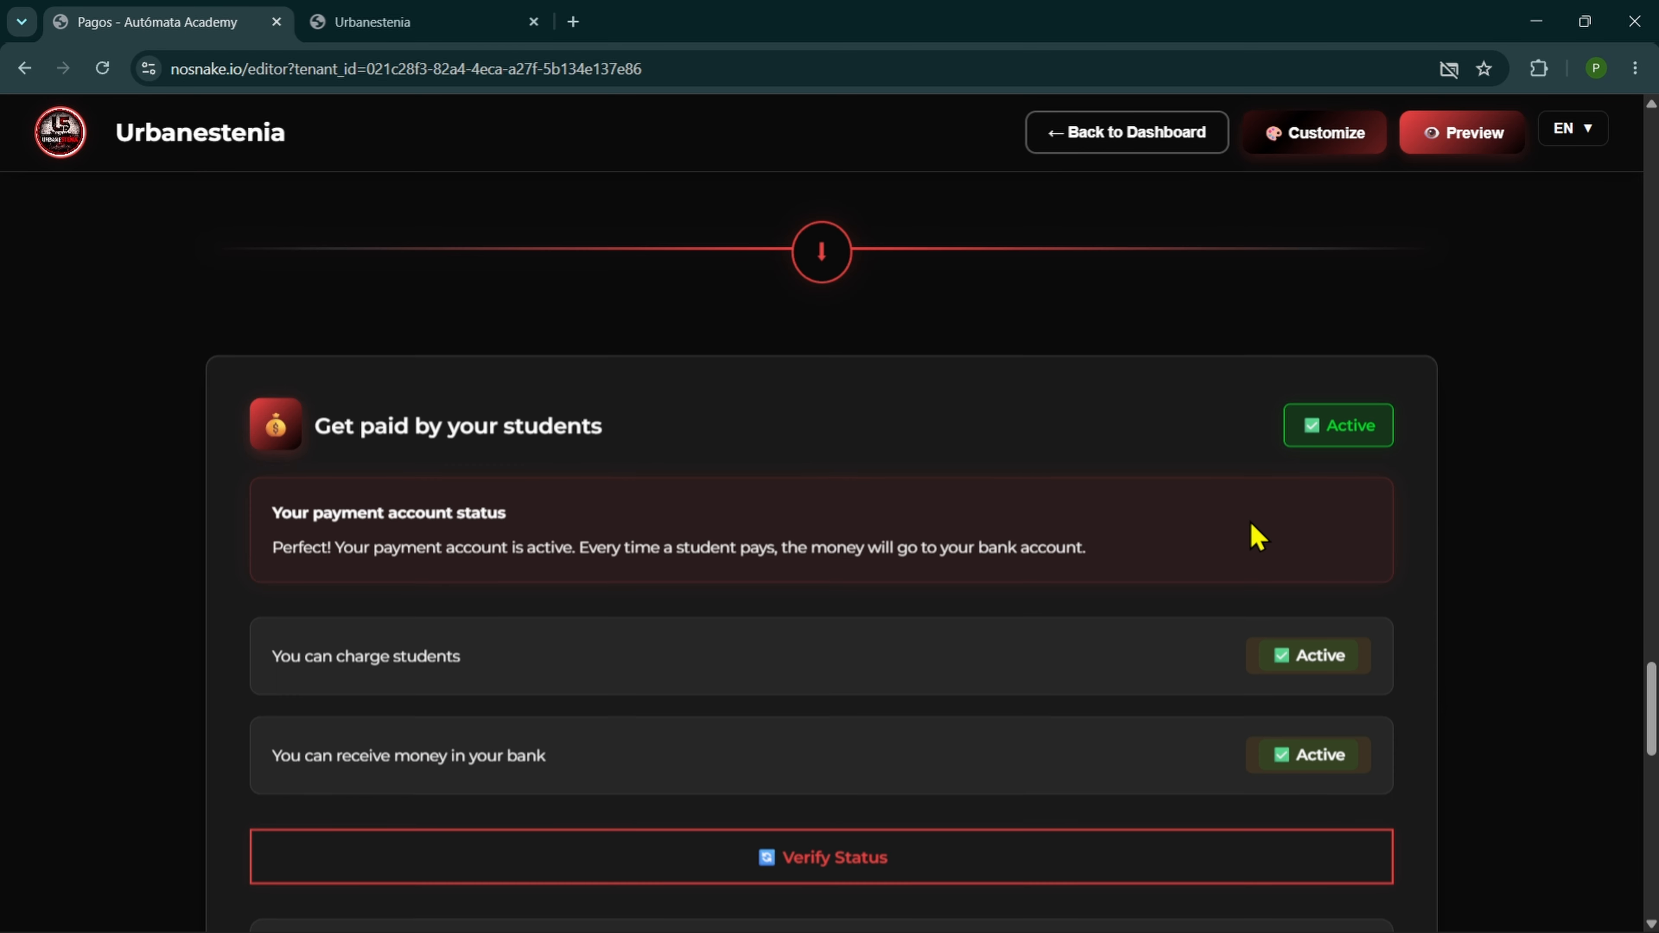
{"action": "scroll", "coordinate": [1255, 535], "scroll_direction": "down", "scroll_amount": 15}
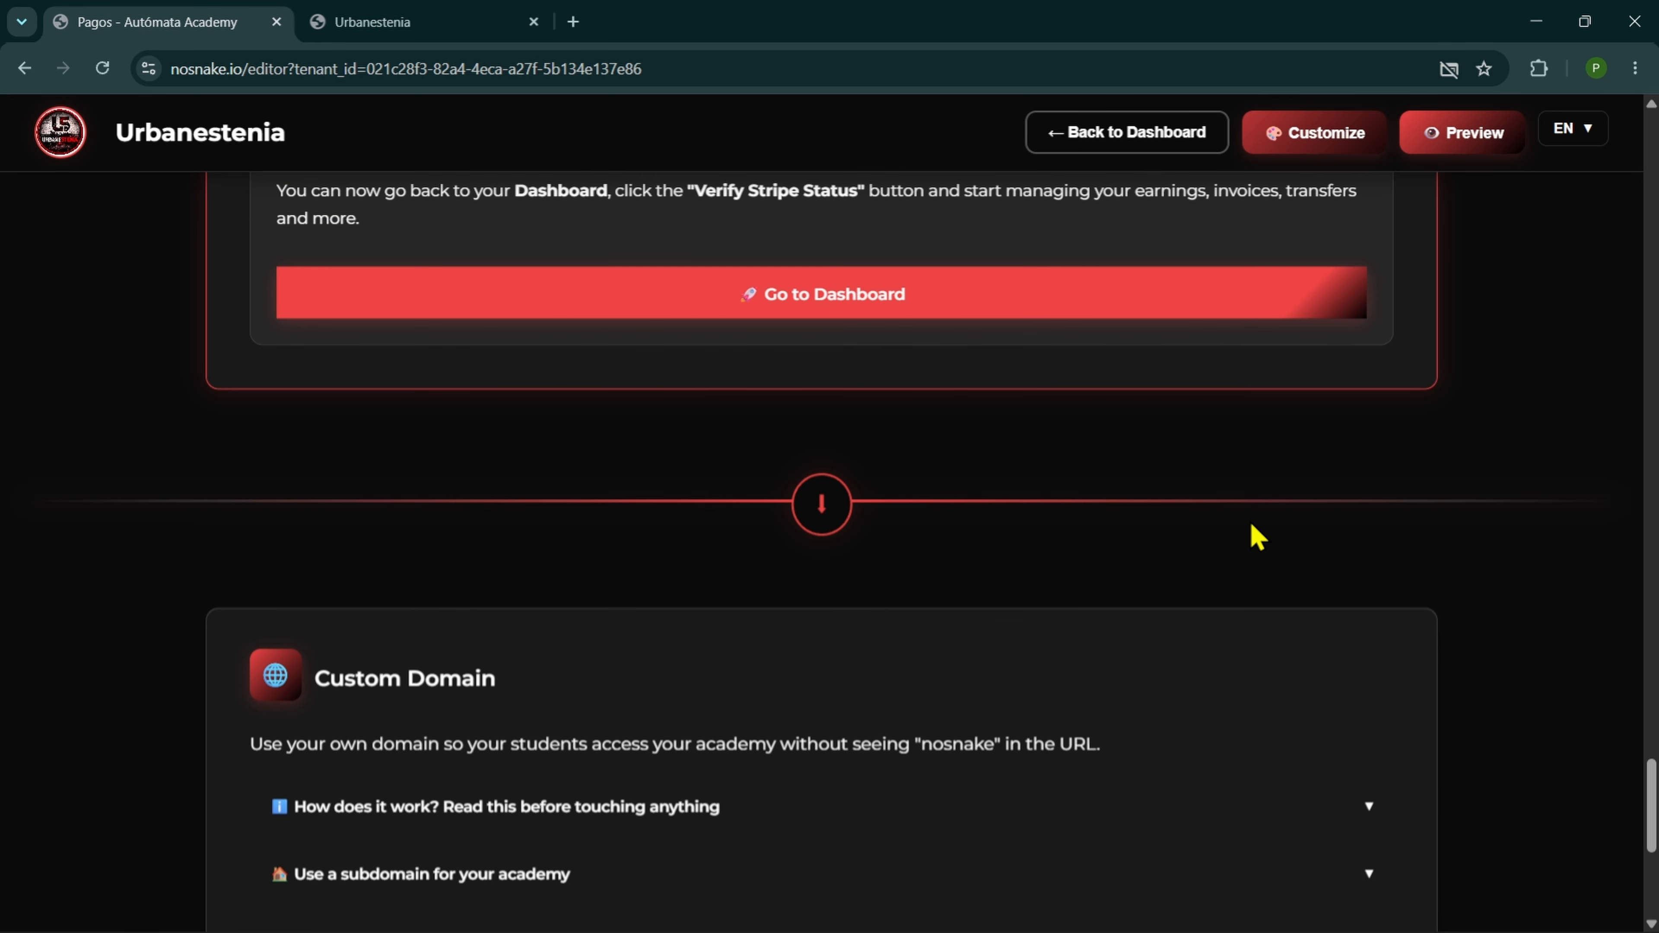
{"action": "scroll", "coordinate": [1255, 535], "scroll_direction": "down", "scroll_amount": 4}
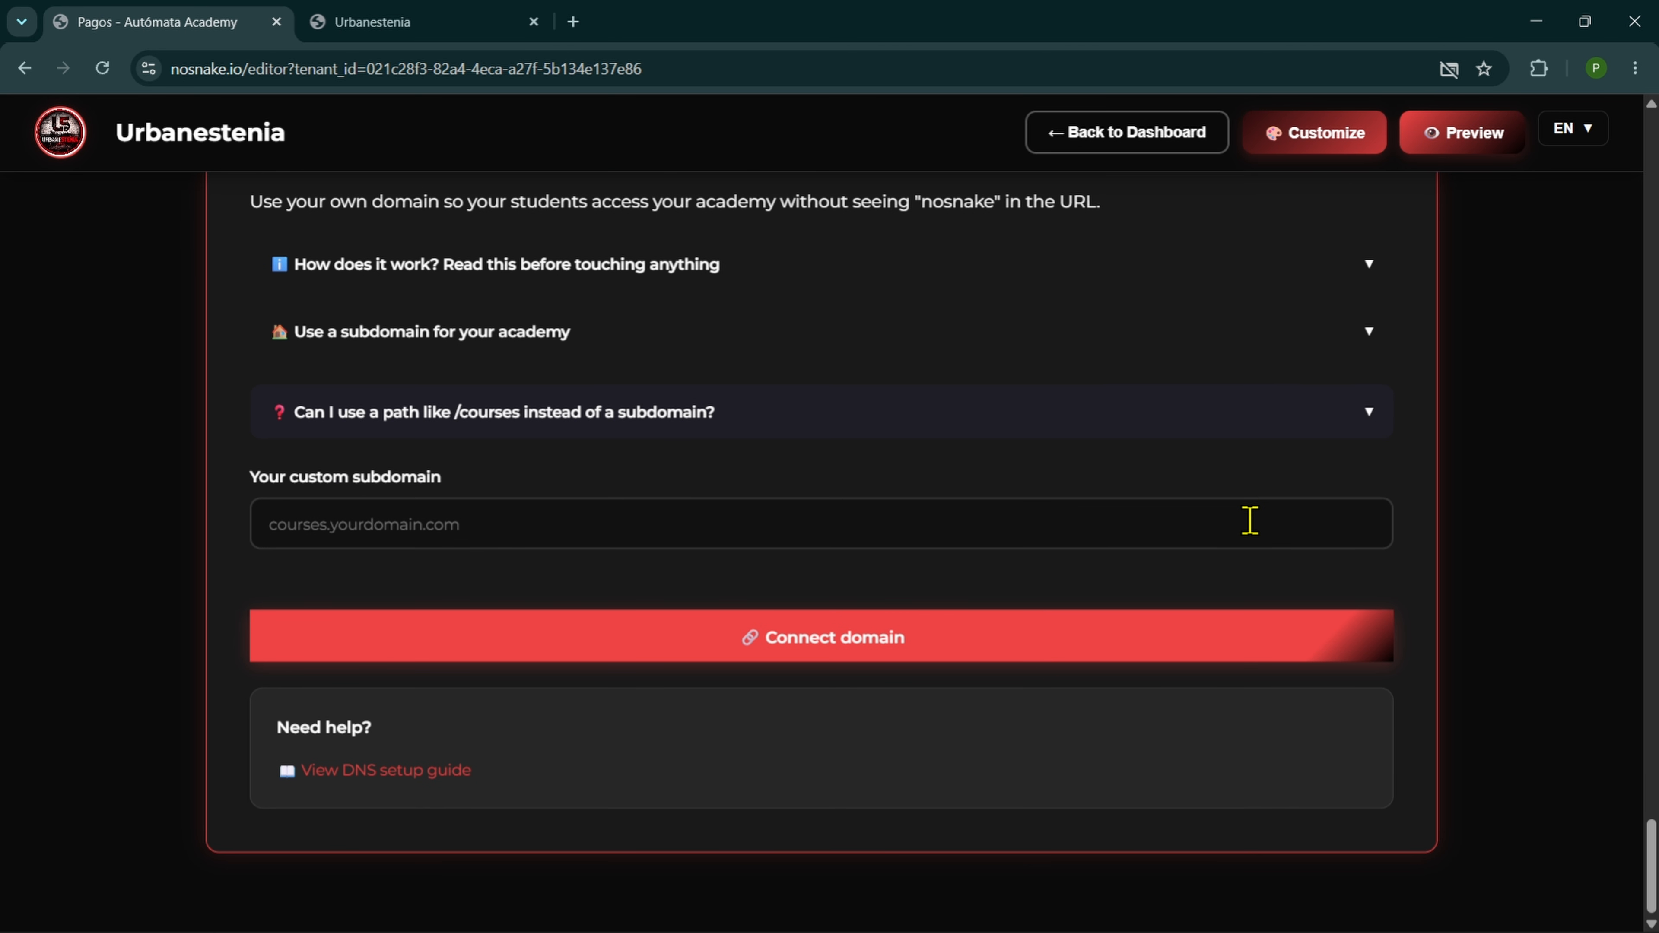
- Highlight the DNS setup guide link in the Custom Domain help area, then clear the highlight
{"action": "scroll", "coordinate": [1249, 521], "scroll_direction": "up", "scroll_amount": 2}
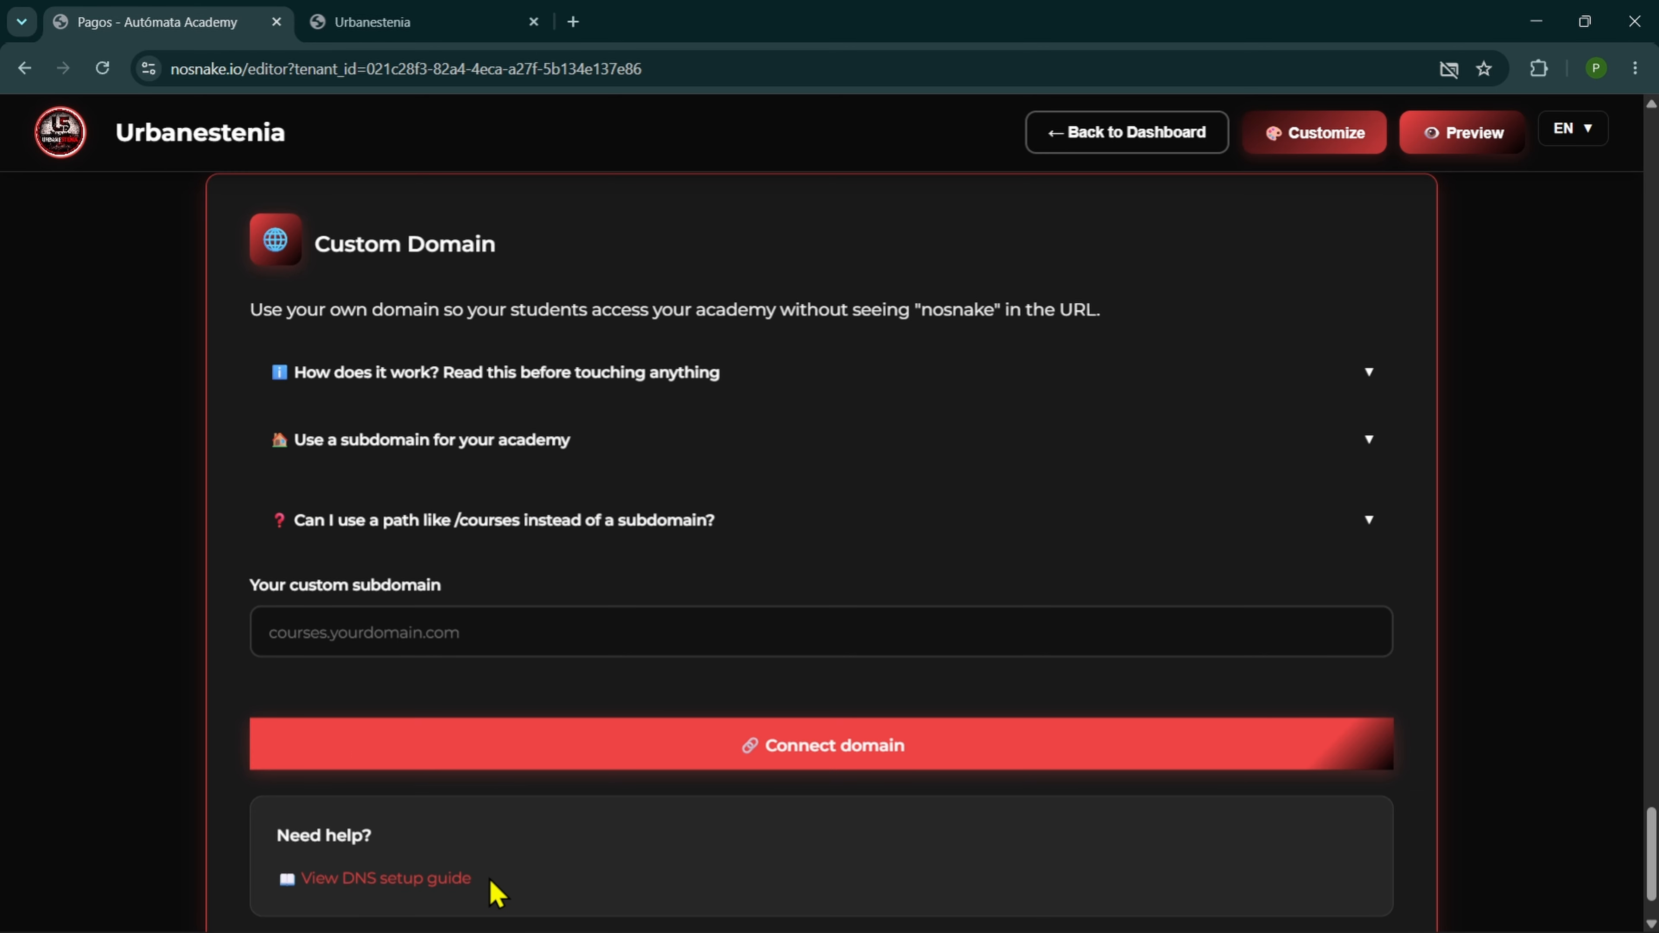
{"action": "left_click_drag", "start_coordinate": [492, 888], "coordinate": [305, 877]}
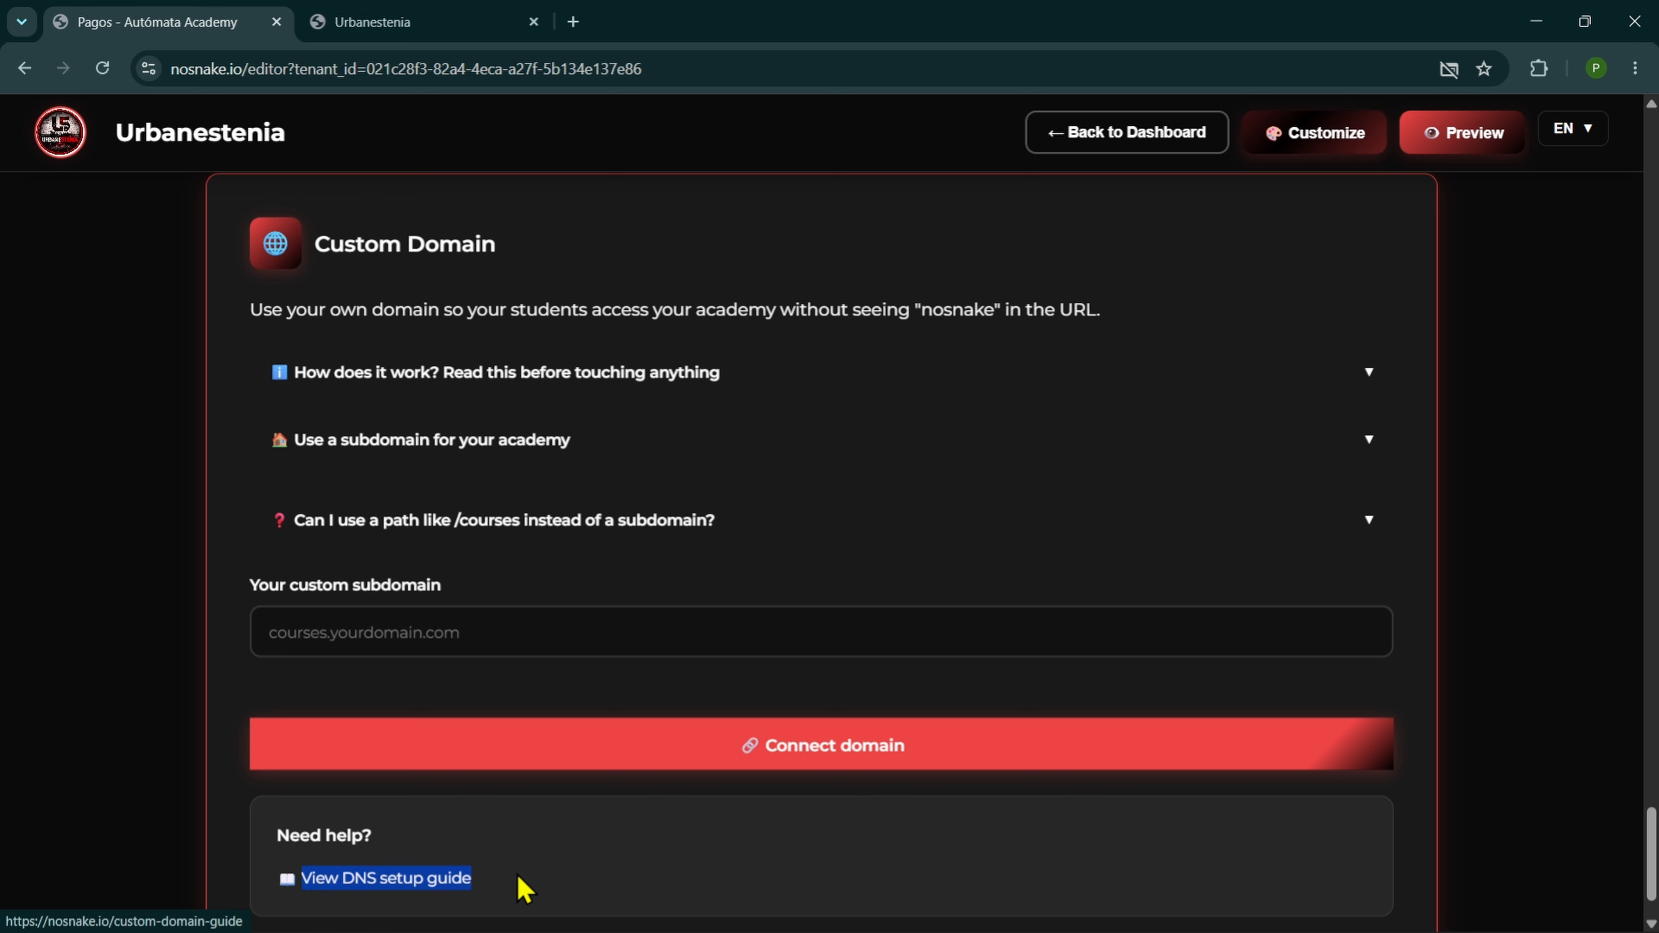
{"action": "left_click", "coordinate": [532, 886]}
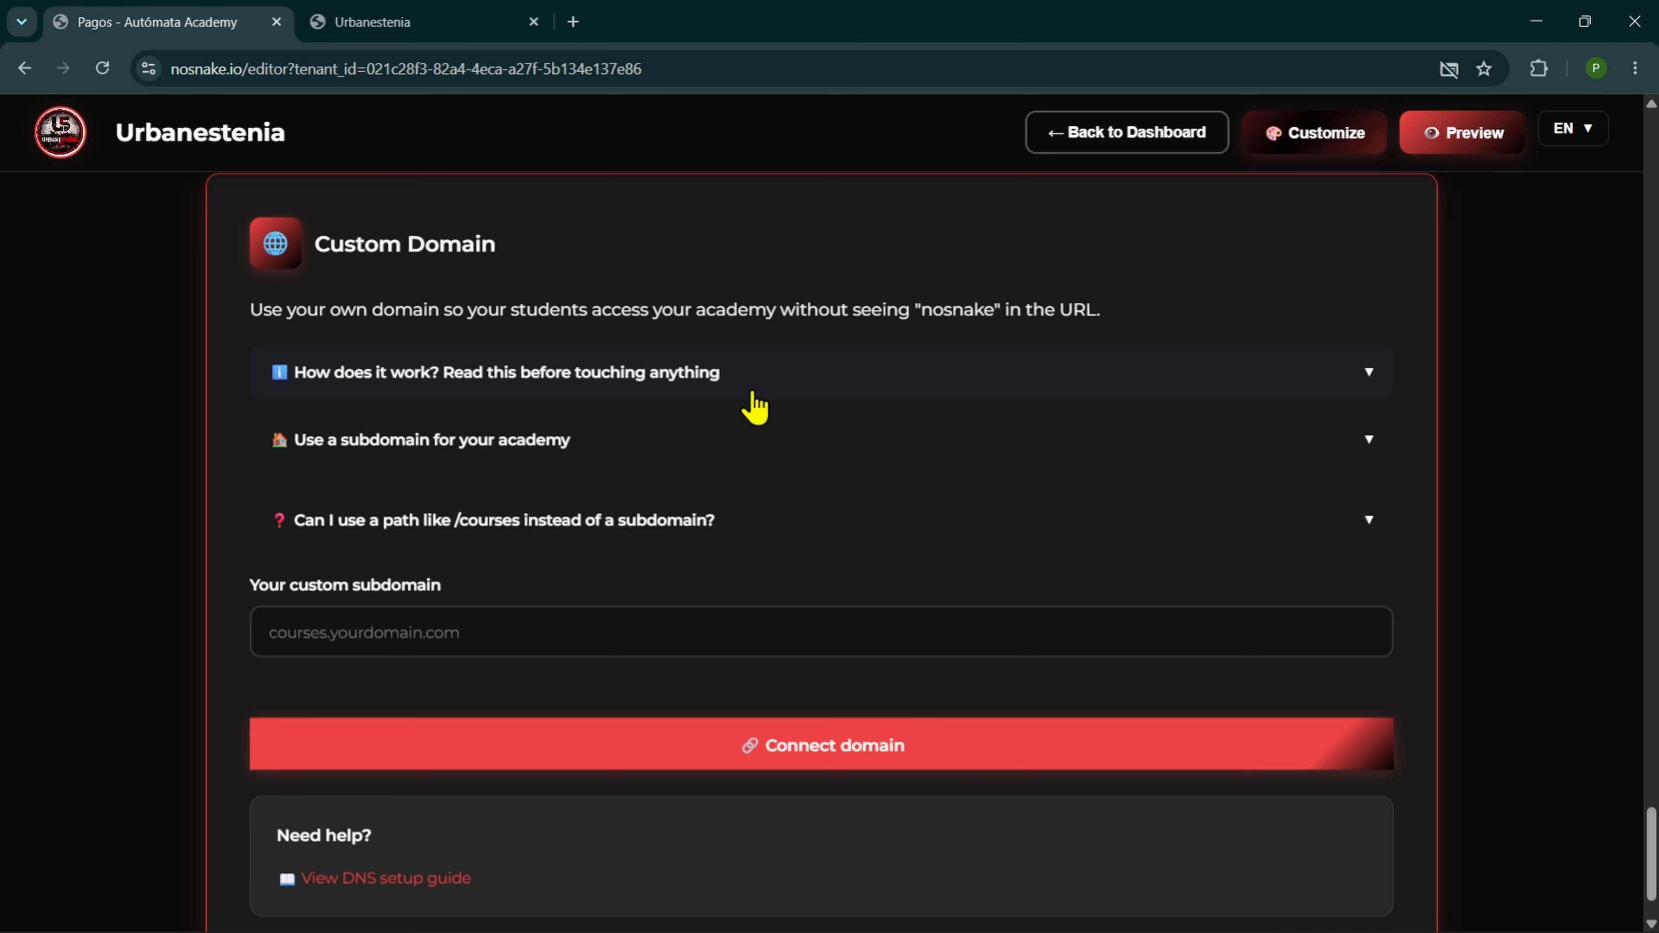
- Expand and collapse the Custom Domain help topics on how it works, using a subdomain, and using a path like /courses
{"action": "left_click", "coordinate": [1263, 394]}
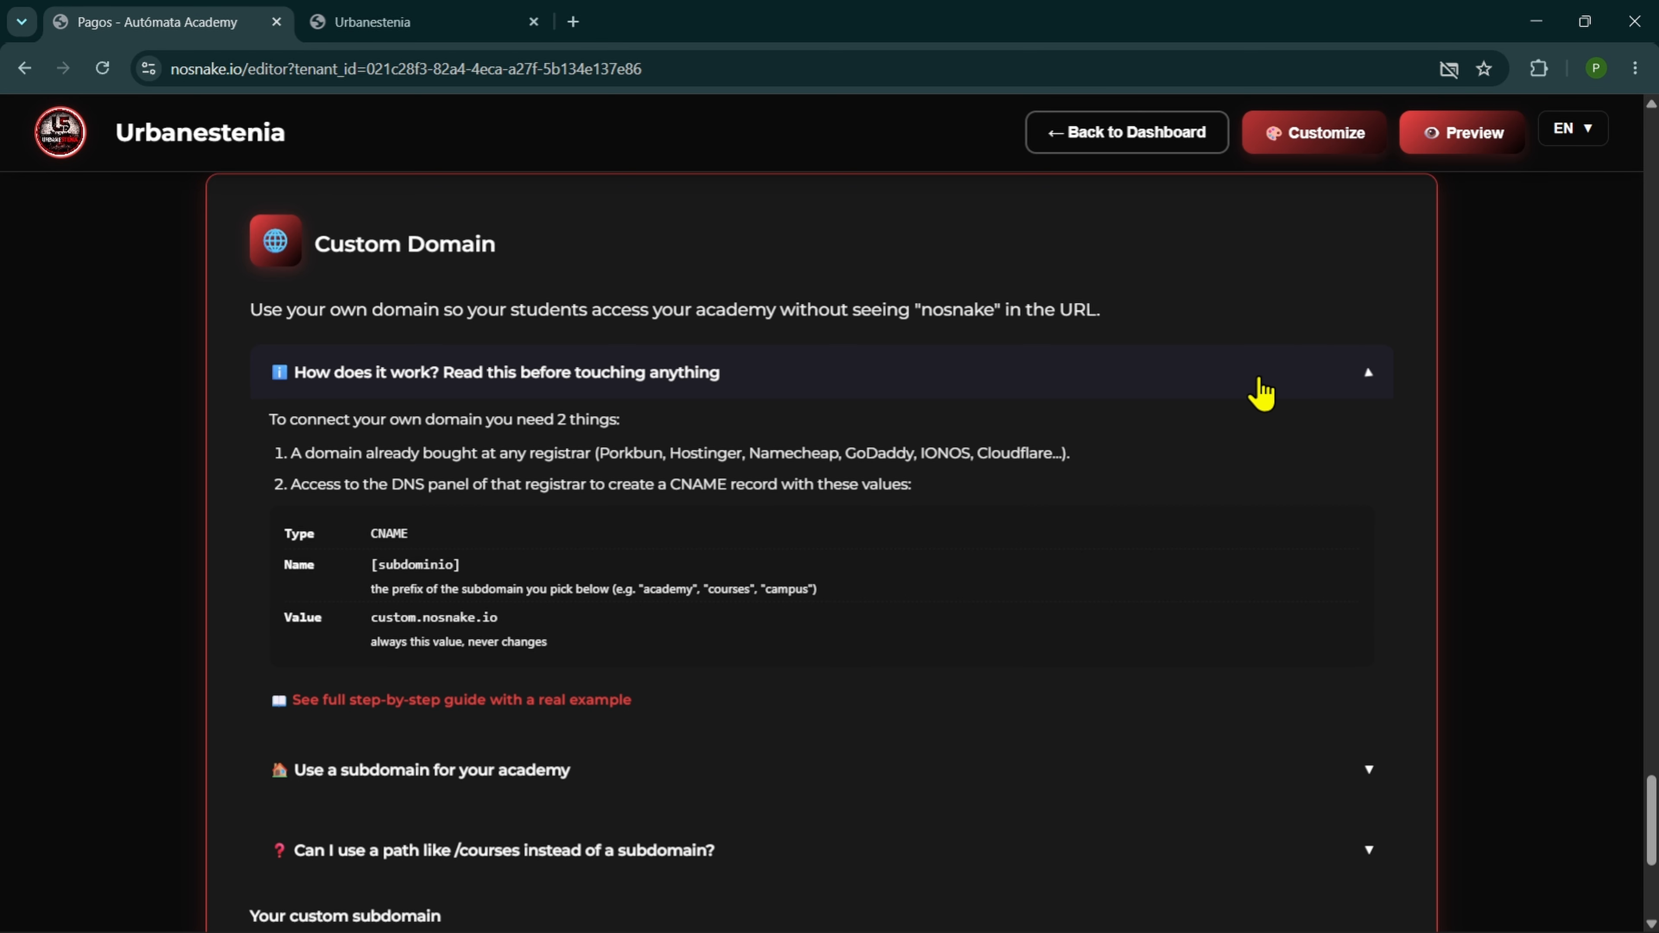
{"action": "left_click", "coordinate": [1263, 392]}
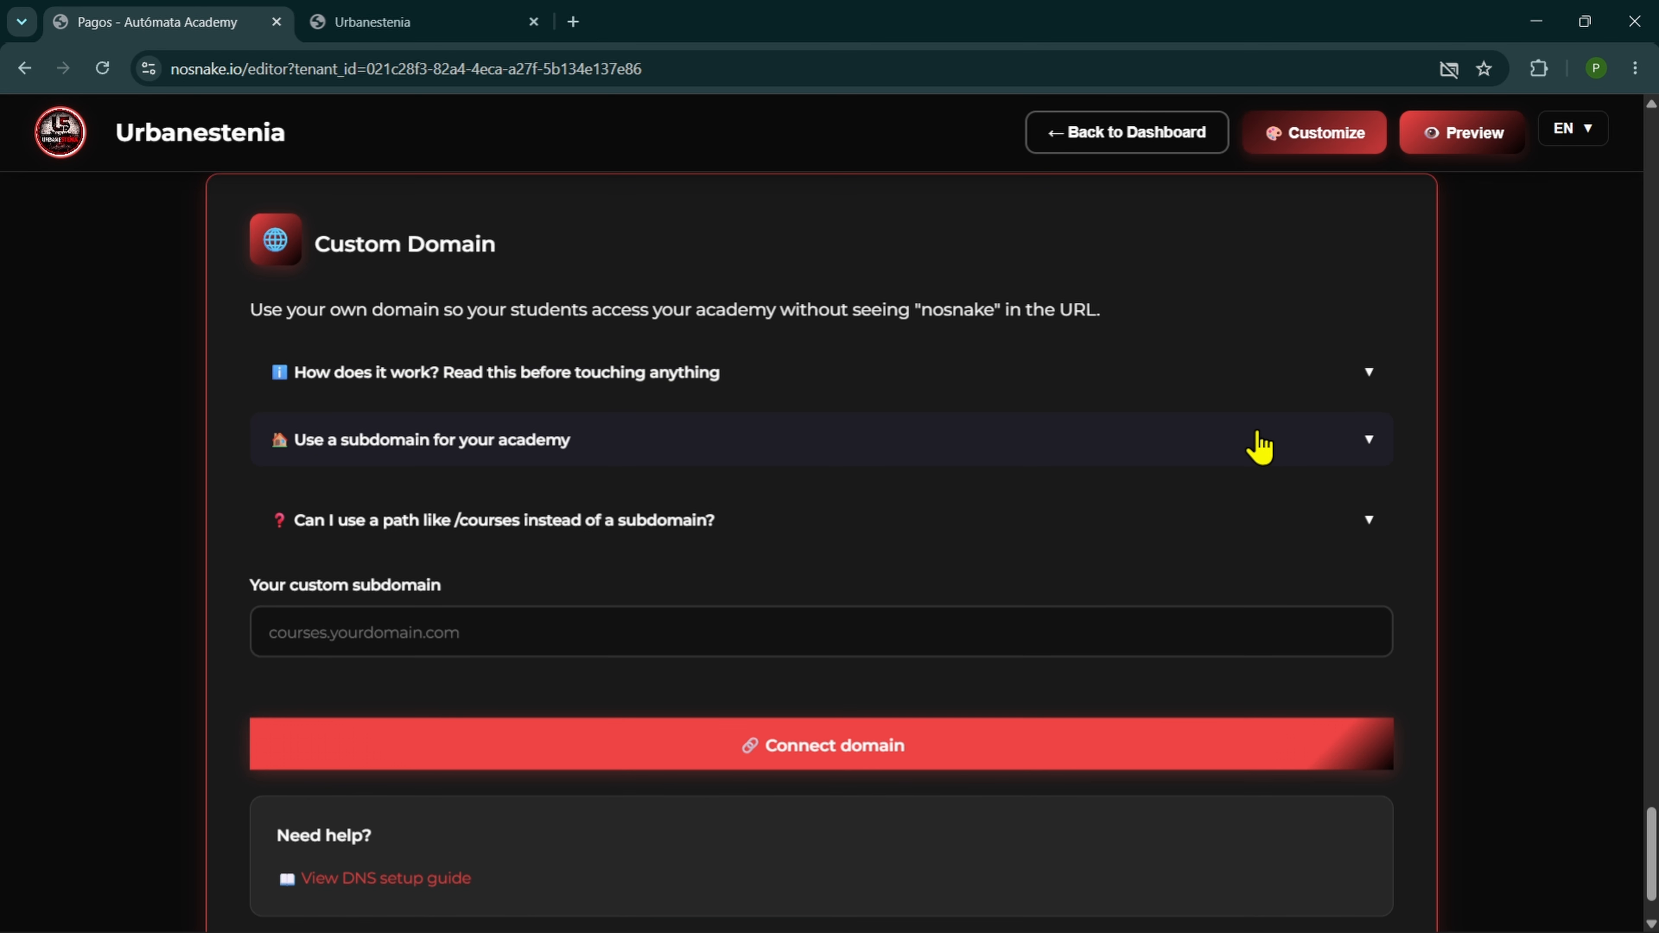
{"action": "left_click", "coordinate": [1257, 433]}
{"action": "left_click", "coordinate": [1254, 442]}
{"action": "left_click", "coordinate": [1232, 535]}
{"action": "left_click", "coordinate": [1231, 534]}
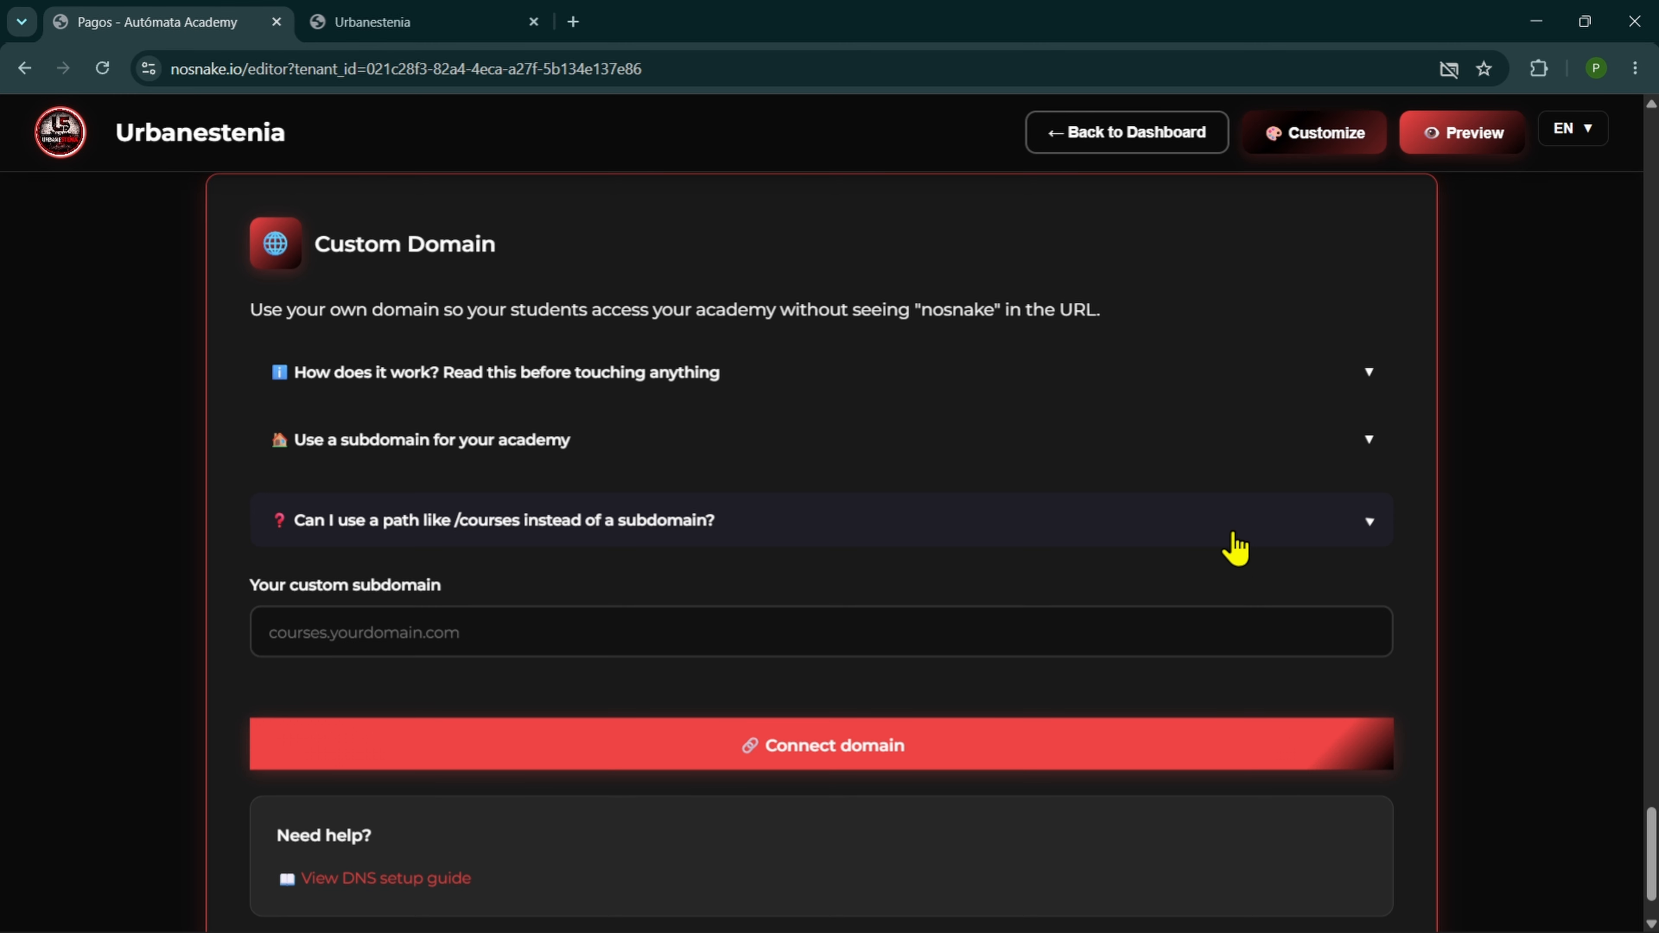
- Check the public landing page, then return to the editor and examine the custom subdomain field and its help topics
{"action": "scroll", "coordinate": [1228, 549], "scroll_direction": "down", "scroll_amount": 2}
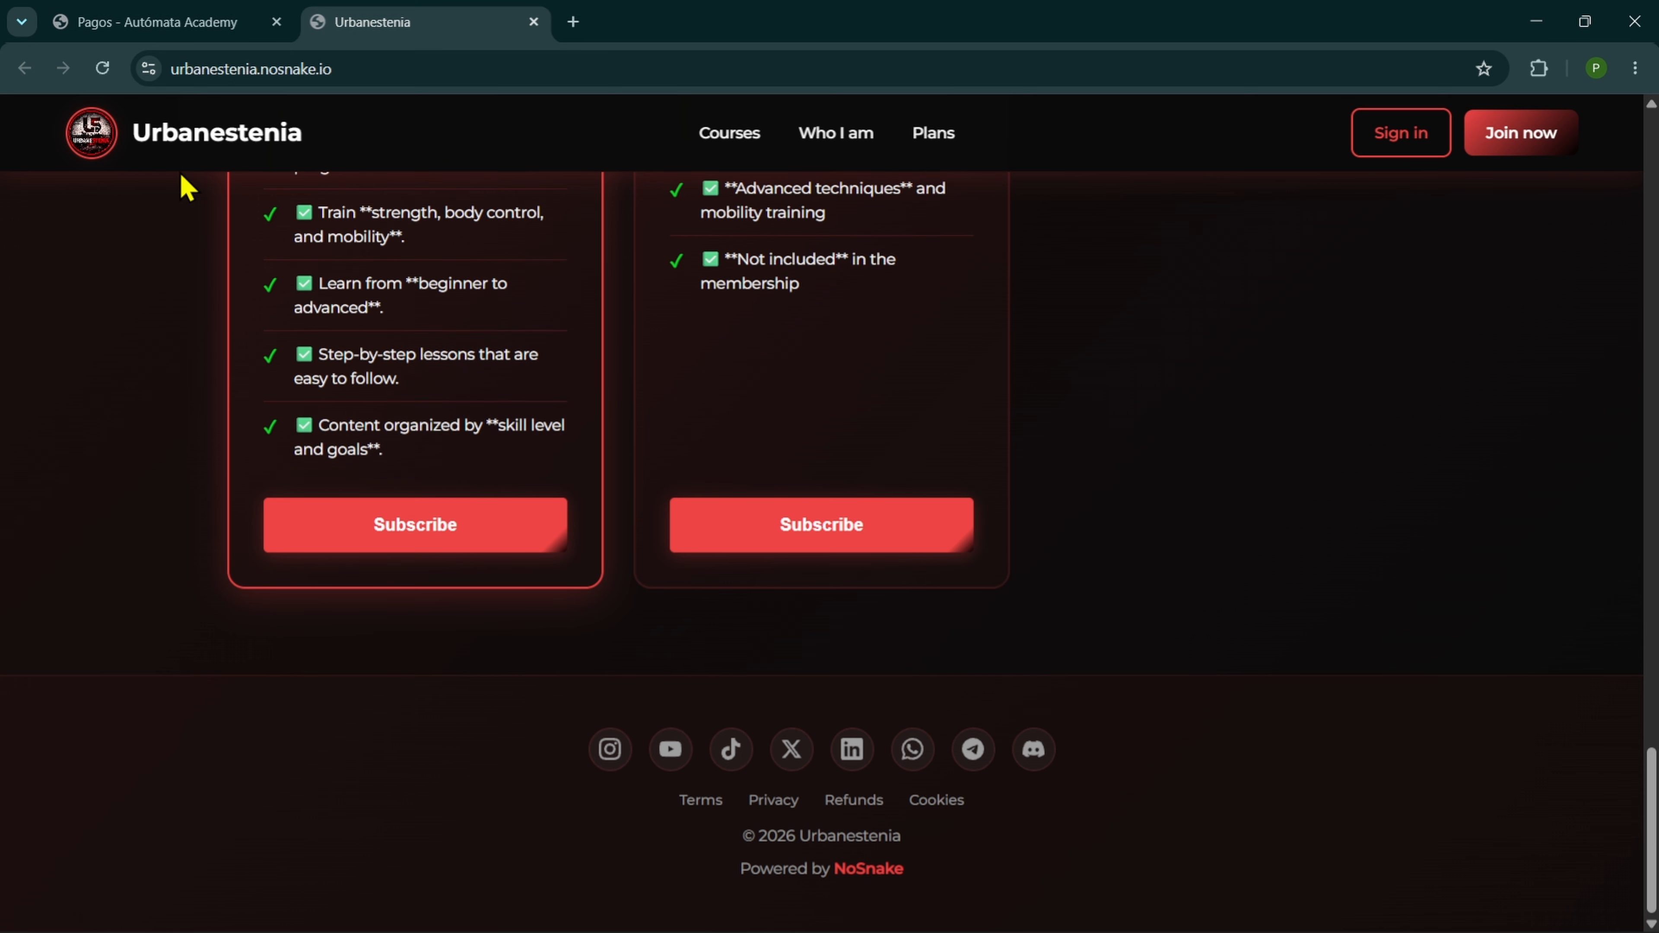
{"action": "left_click", "coordinate": [198, 28]}
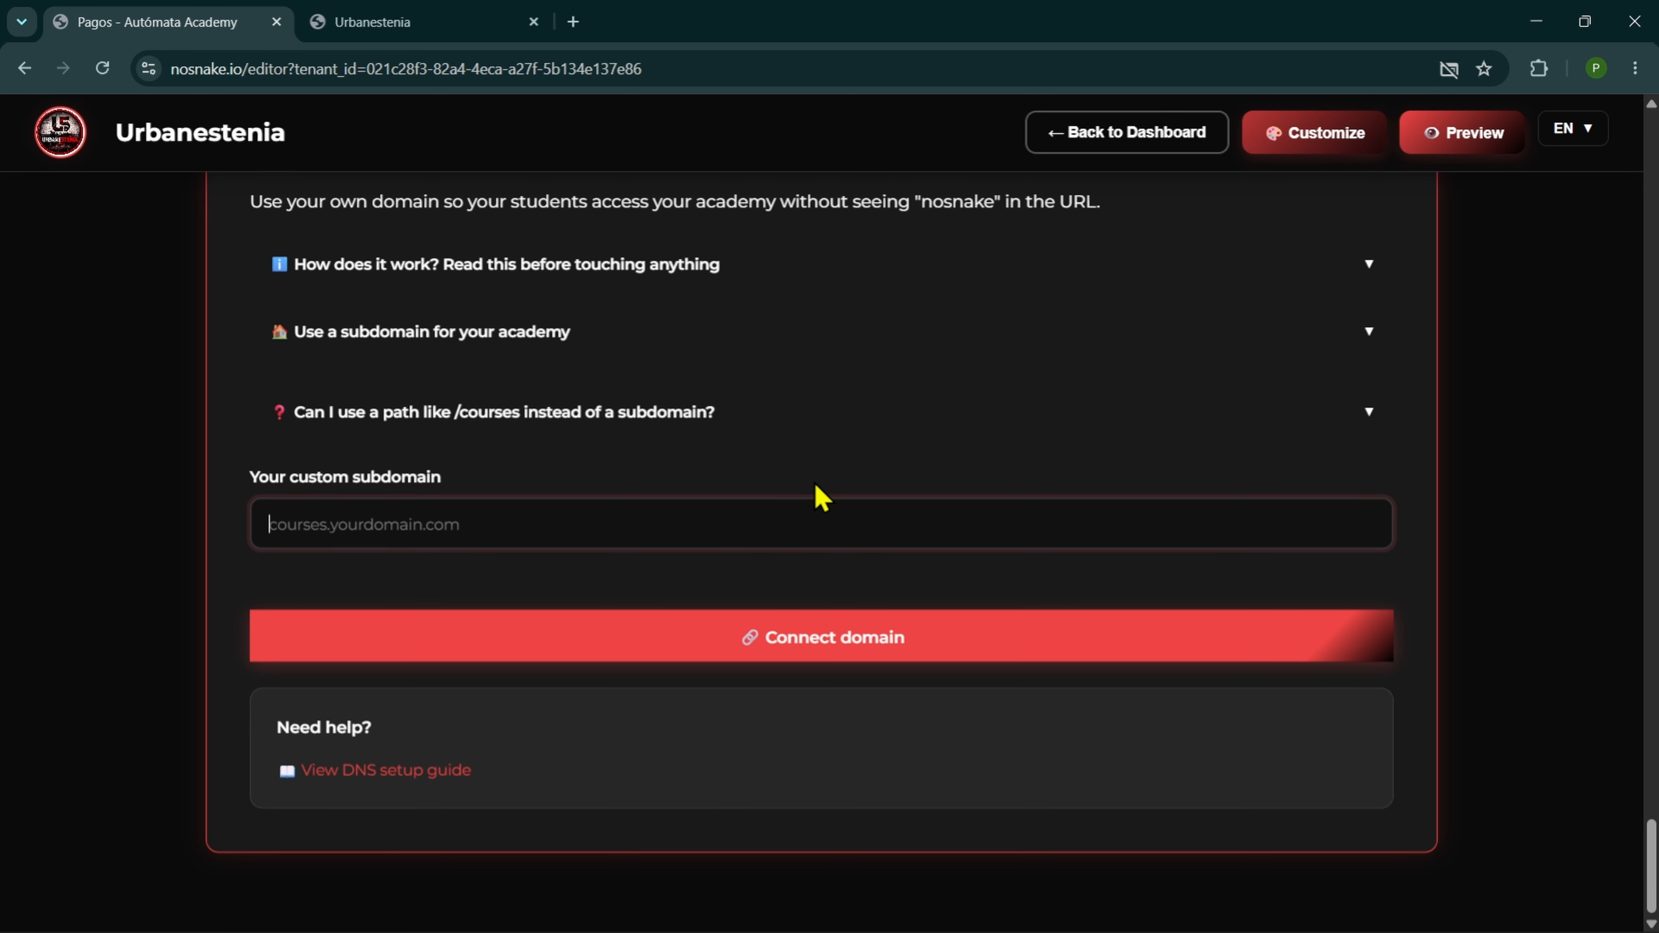
{"action": "scroll", "coordinate": [821, 498], "scroll_direction": "up", "scroll_amount": 2}
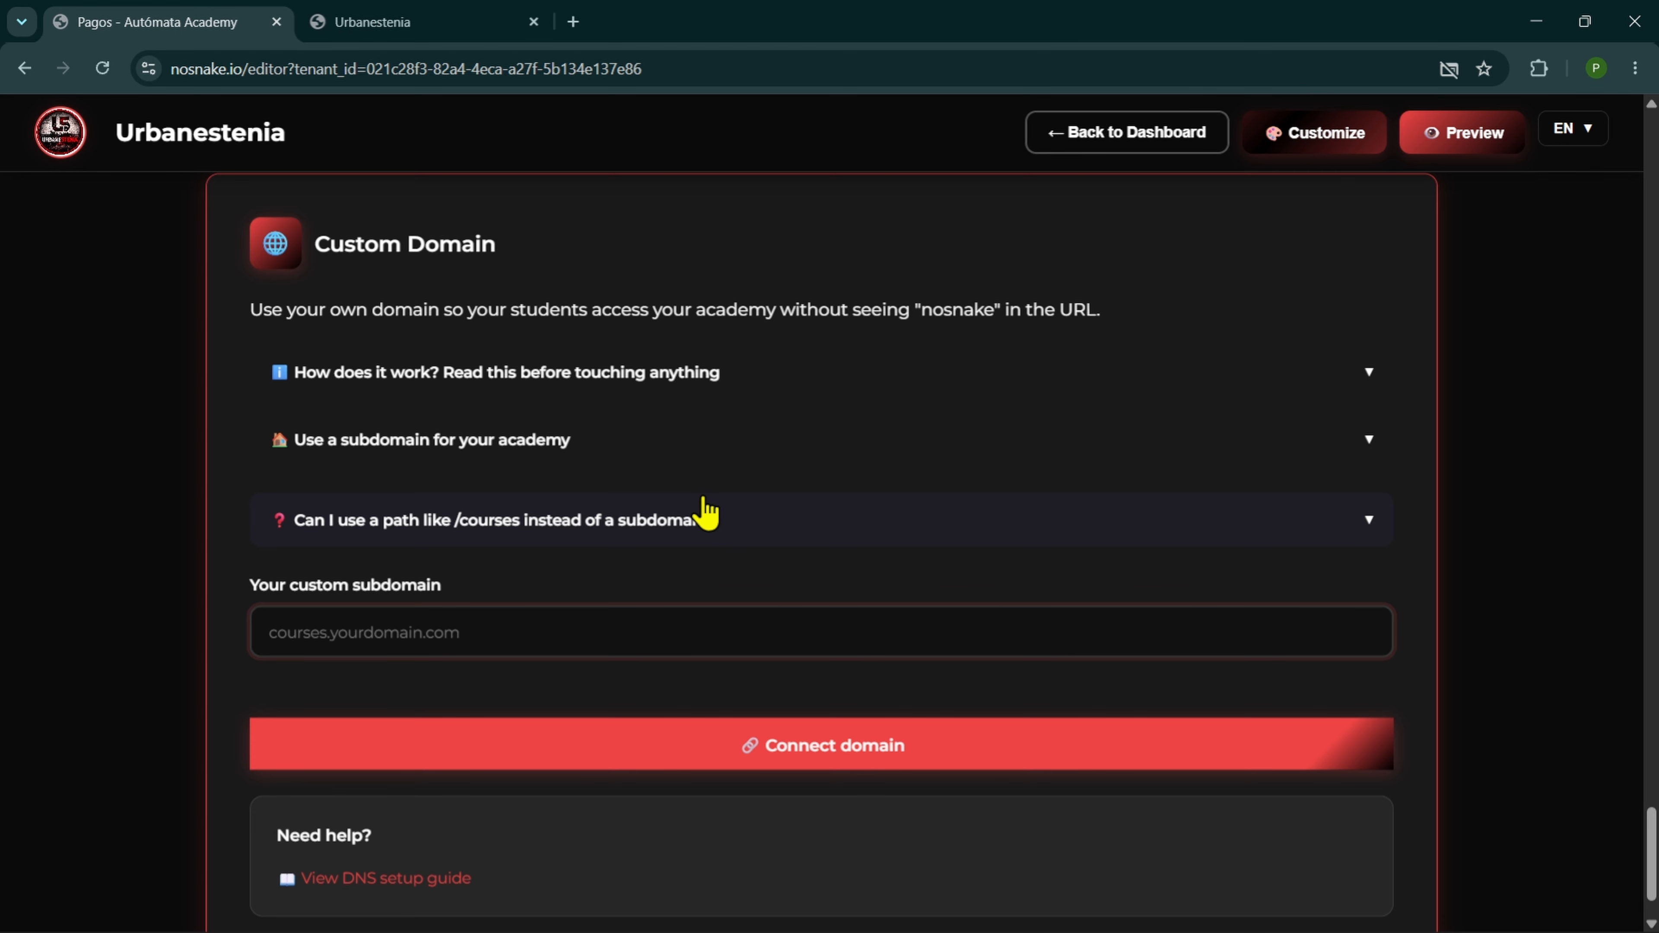
{"action": "scroll", "coordinate": [706, 513], "scroll_direction": "down", "scroll_amount": 2}
{"action": "scroll", "coordinate": [708, 513], "scroll_direction": "up", "scroll_amount": 2}
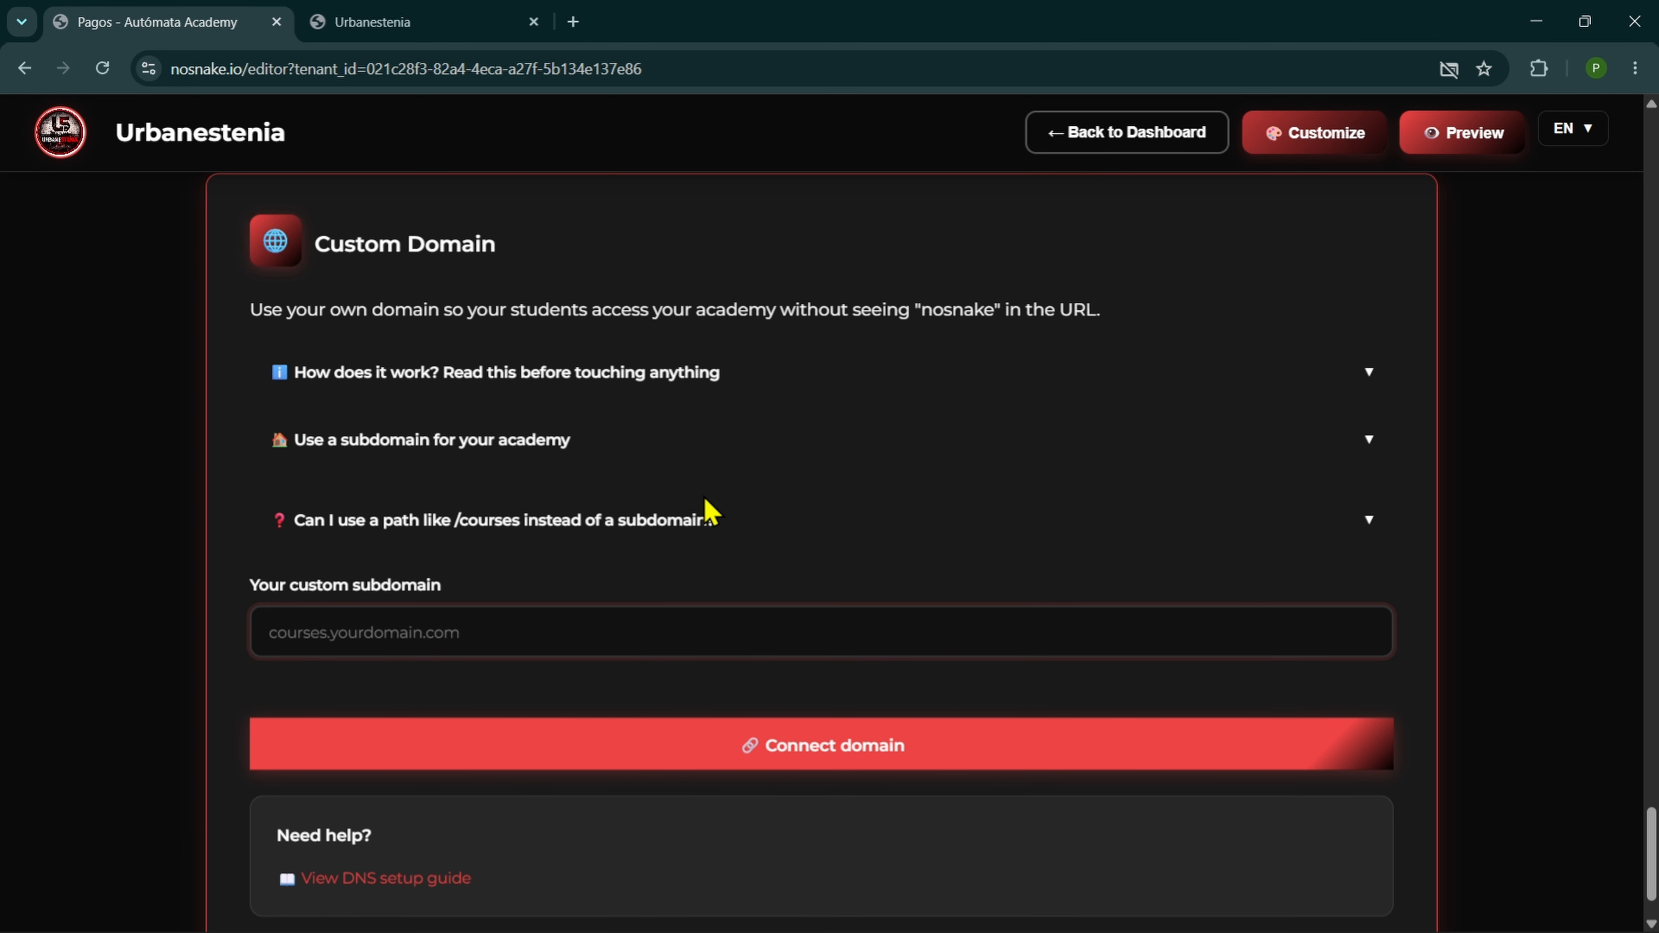